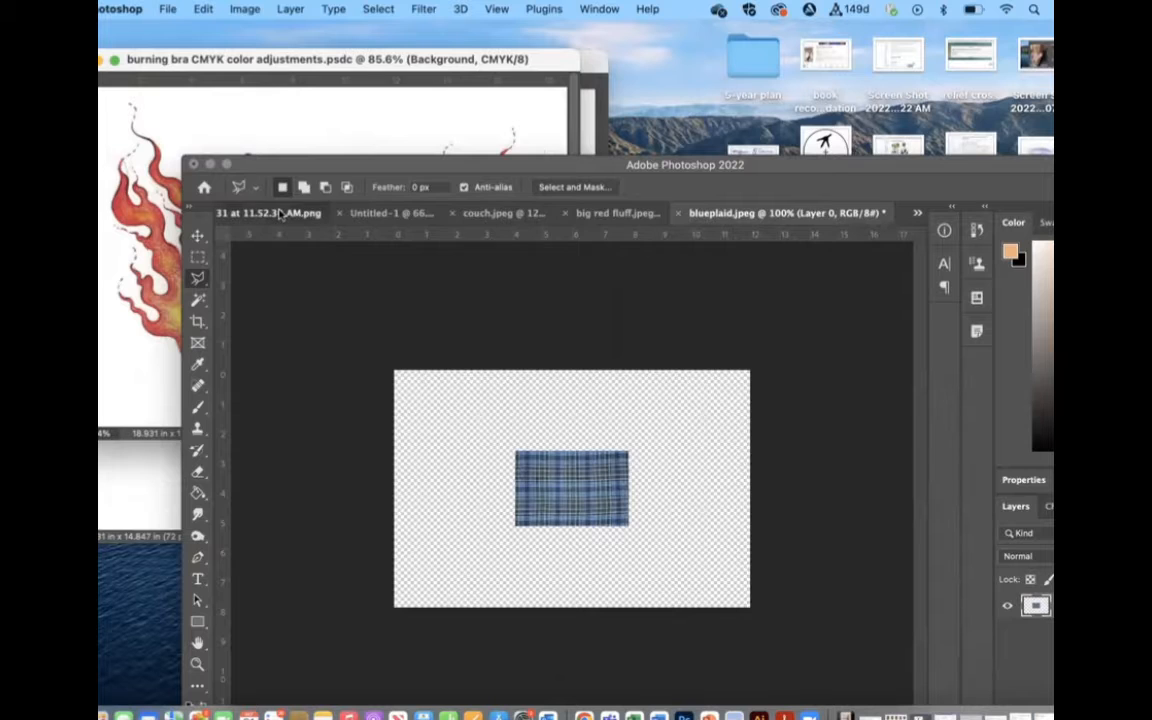
- Bring up burning bra.jpeg and the burning bra CMYK color adjustments document and arrange their windows to compare the colours
{"action": "left_click", "coordinate": [282, 213]}
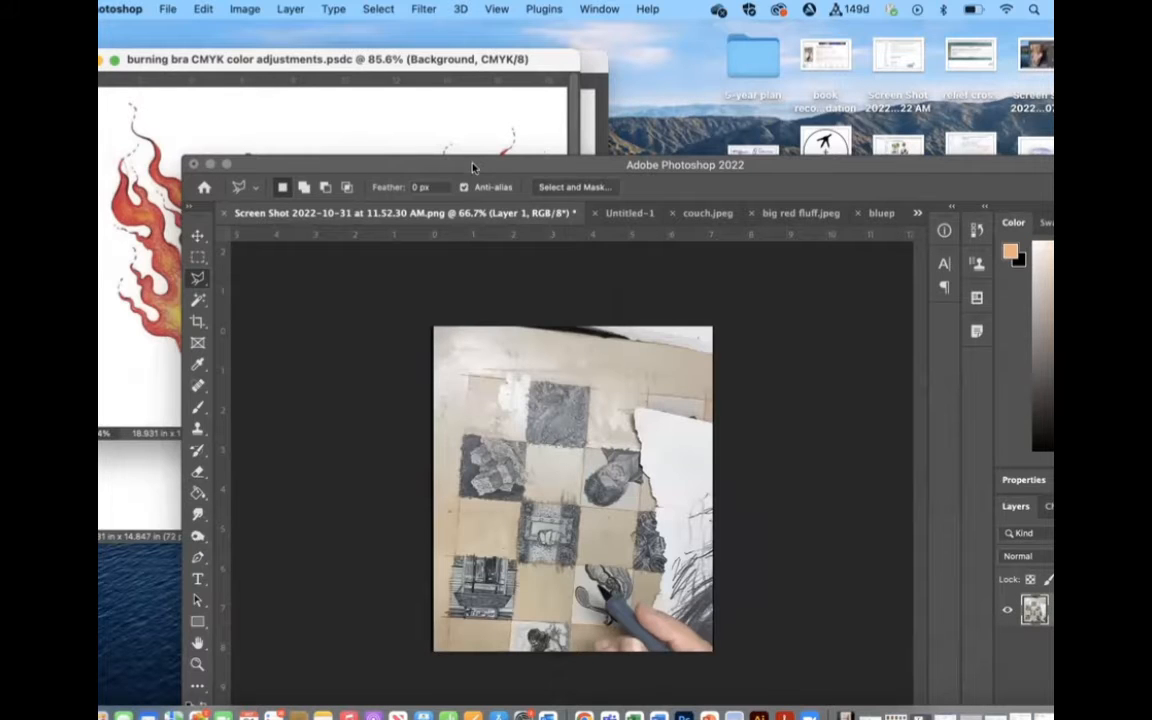
{"action": "left_click", "coordinate": [594, 64]}
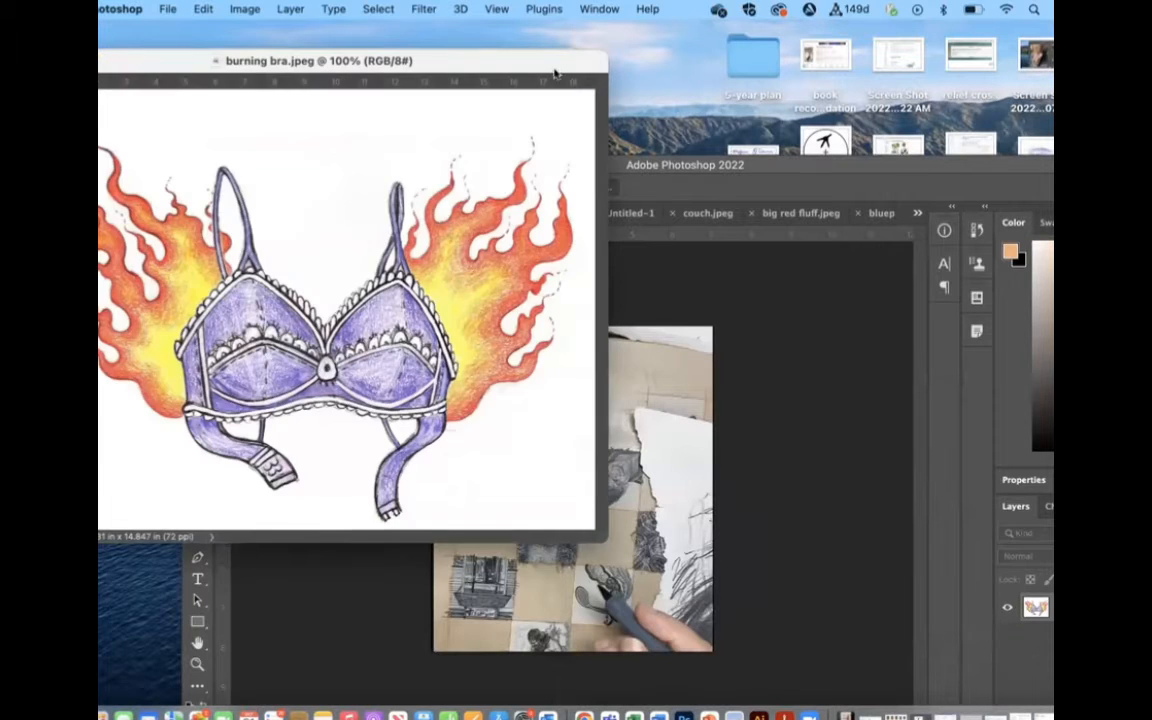
{"action": "left_click_drag", "start_coordinate": [543, 67], "coordinate": [590, 62]}
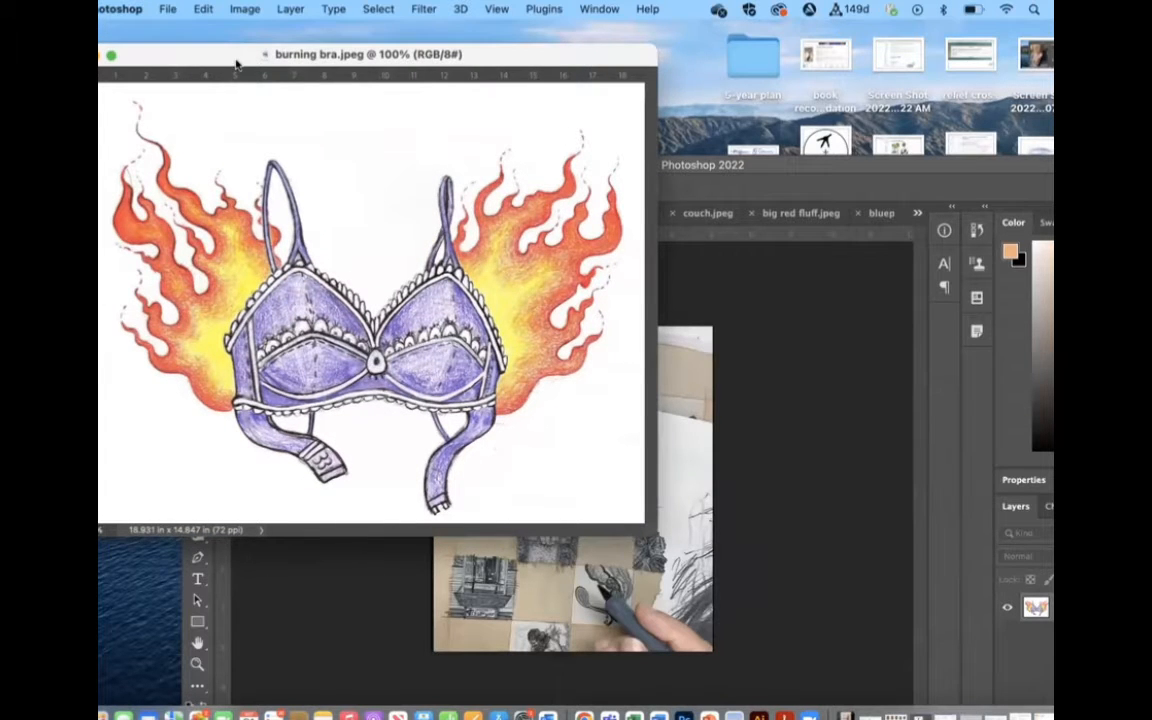
{"action": "left_click_drag", "start_coordinate": [236, 64], "coordinate": [509, 43]}
{"action": "left_click", "coordinate": [188, 107]}
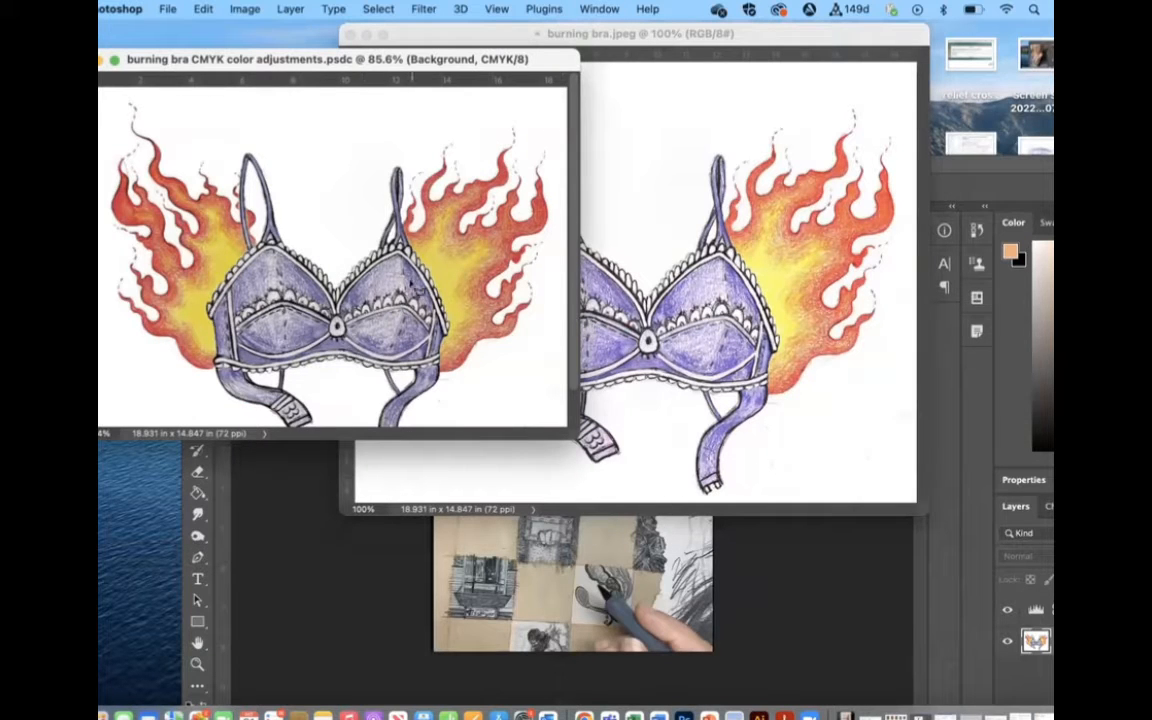
{"action": "left_click_drag", "start_coordinate": [270, 60], "coordinate": [160, 57]}
- Bring burning bra.jpeg to the front and turn on the gamut warning for it
{"action": "left_click", "coordinate": [604, 152]}
{"action": "left_click_drag", "start_coordinate": [805, 38], "coordinate": [445, 55]}
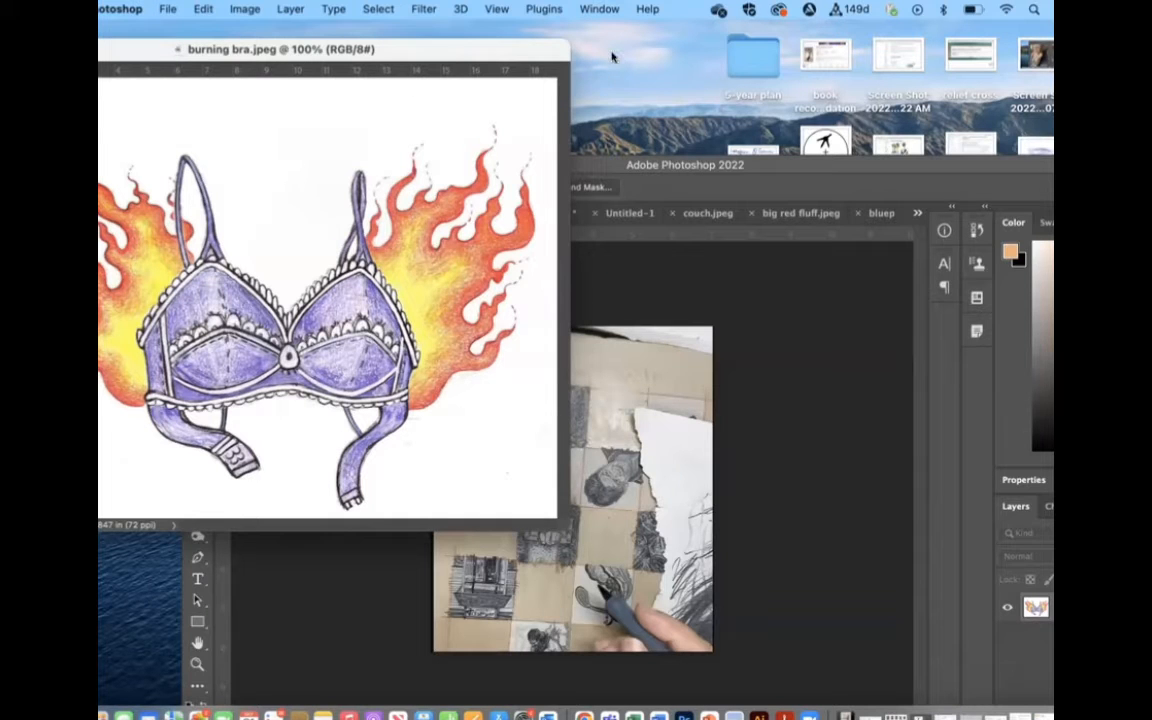
{"action": "left_click", "coordinate": [497, 9]}
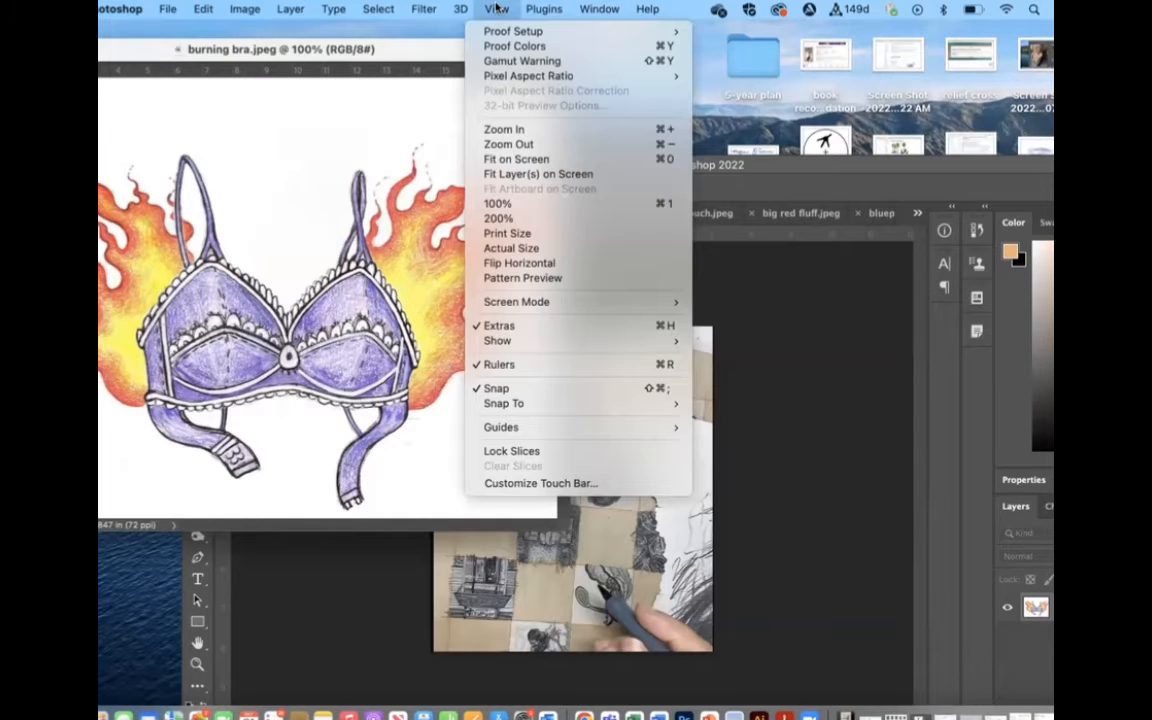
{"action": "left_click", "coordinate": [507, 62]}
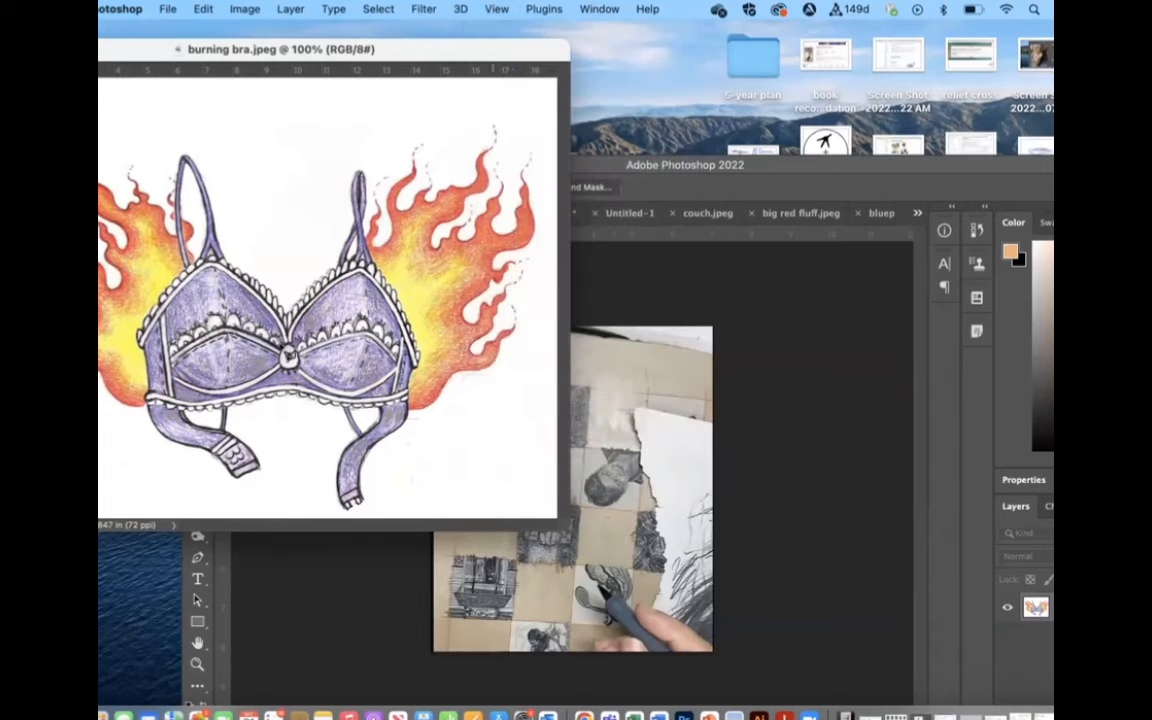
- Enlarge the burning bra.jpeg window and examine the purple bra and the flames for out-of-gamut areas
{"action": "scroll", "coordinate": [201, 392], "scroll_direction": "up", "scroll_amount": 4}
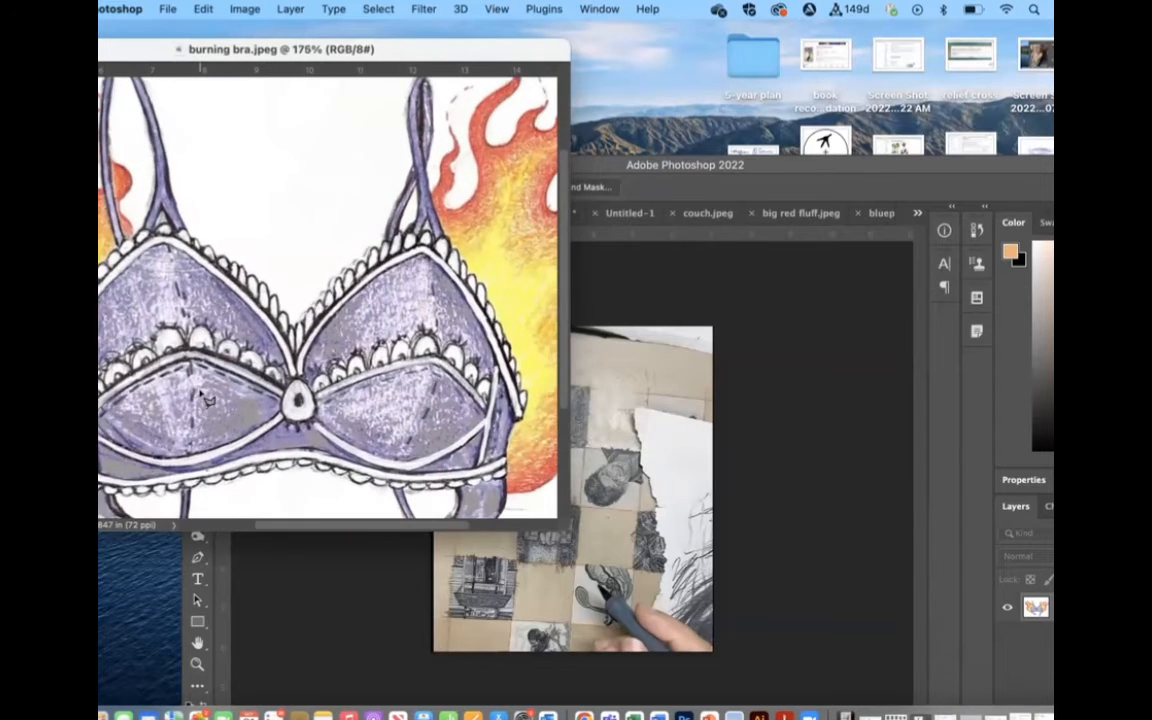
{"action": "scroll", "coordinate": [249, 415], "scroll_direction": "up", "scroll_amount": 2}
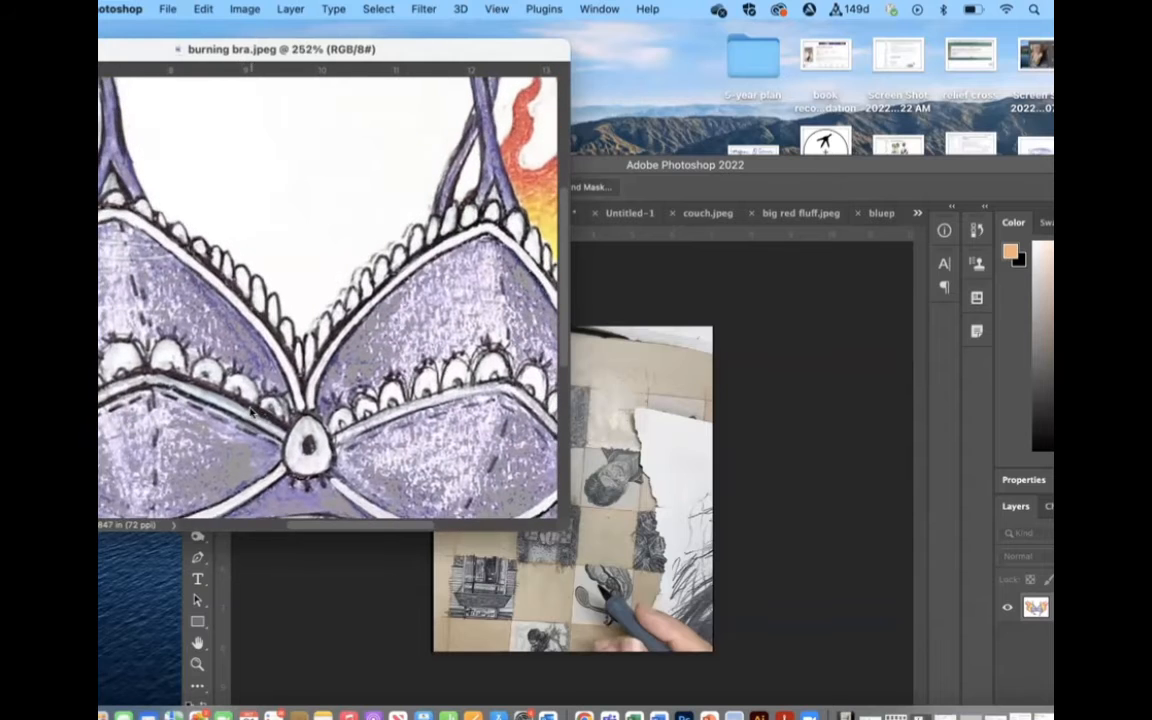
{"action": "scroll", "coordinate": [249, 415], "scroll_direction": "down", "scroll_amount": 3}
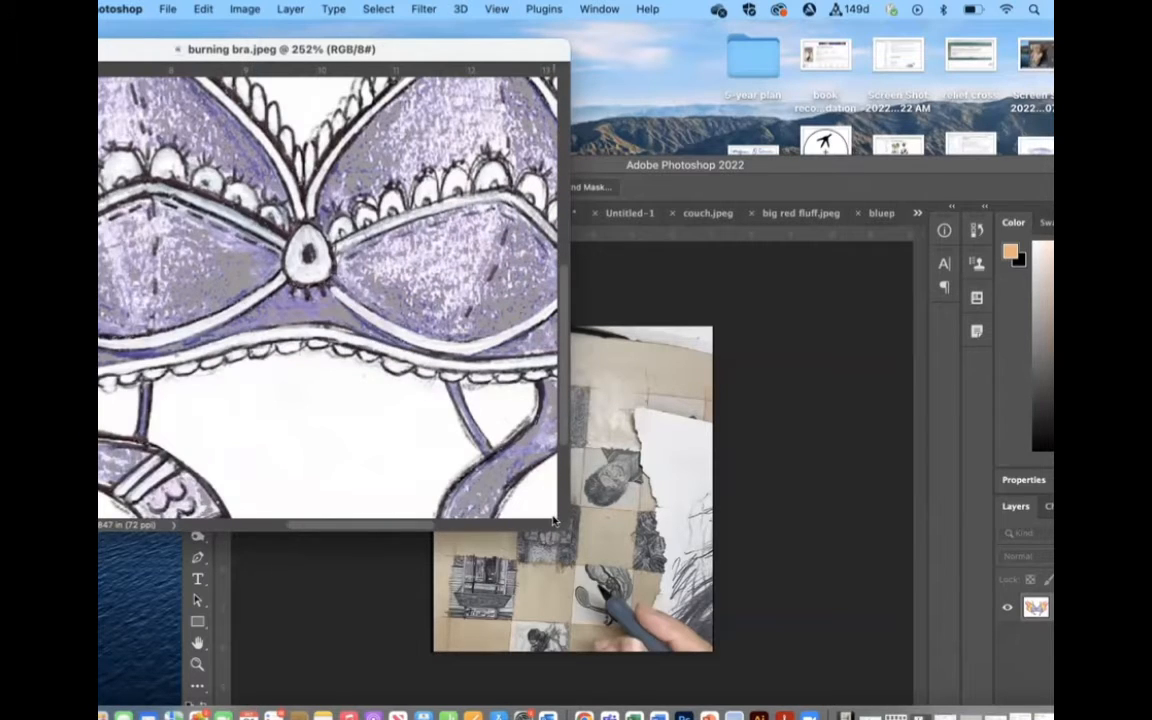
{"action": "scroll", "coordinate": [555, 520], "scroll_direction": "right", "scroll_amount": 10}
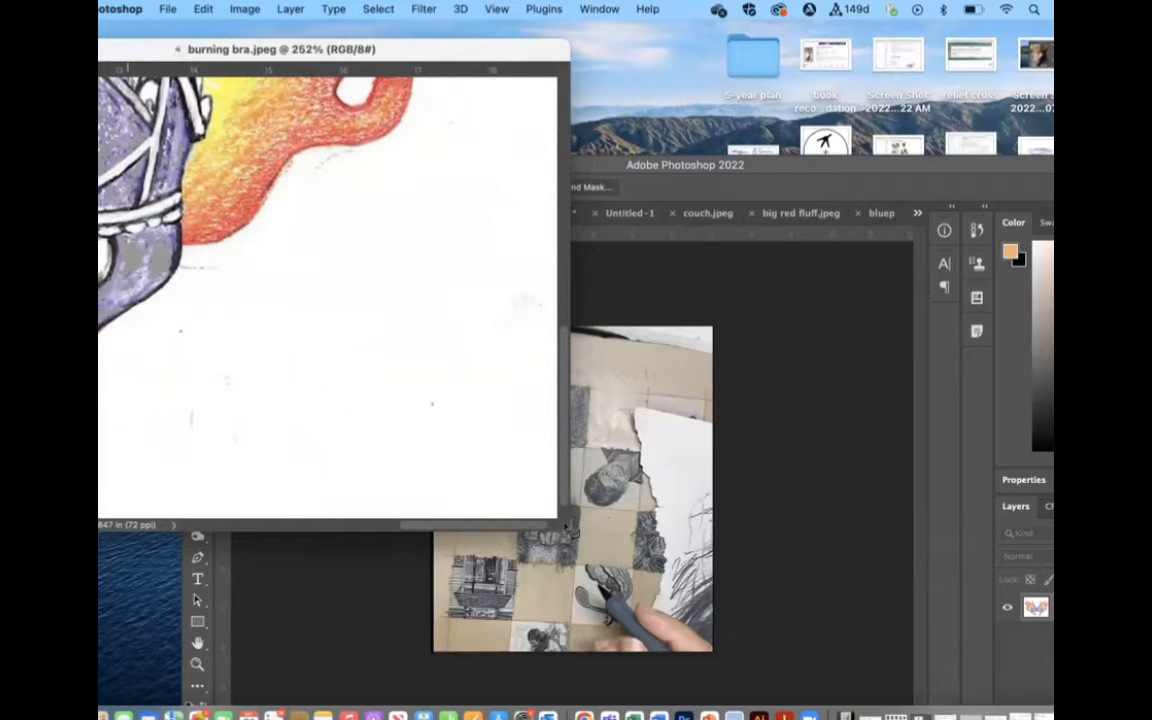
{"action": "scroll", "coordinate": [513, 140], "scroll_direction": "up", "scroll_amount": 5}
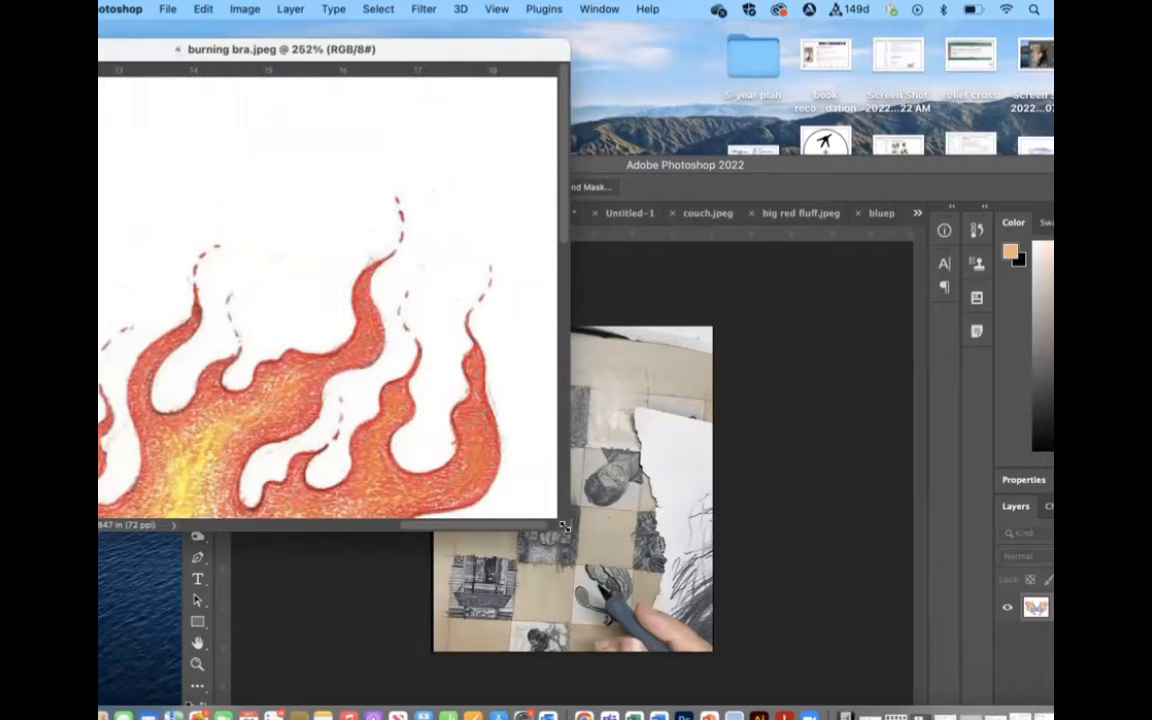
{"action": "mouse_move", "coordinate": [565, 525]}
{"action": "left_mouse_down"}
{"action": "mouse_move", "coordinate": [915, 680]}
{"action": "mouse_move", "coordinate": [988, 690]}
{"action": "left_mouse_up"}
{"action": "scroll", "coordinate": [552, 589], "scroll_direction": "down", "scroll_amount": 5}
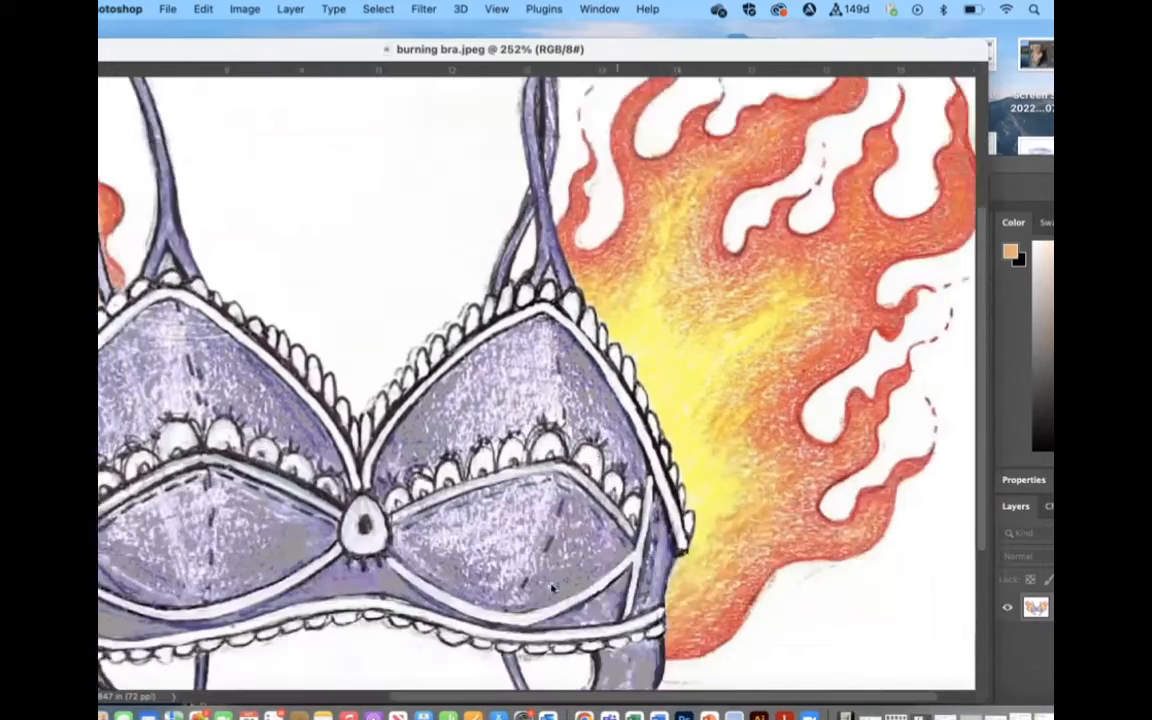
{"action": "scroll", "coordinate": [552, 589], "scroll_direction": "down", "scroll_amount": 4}
{"action": "scroll", "coordinate": [552, 589], "scroll_direction": "left", "scroll_amount": 3}
{"action": "scroll", "coordinate": [550, 591], "scroll_direction": "up", "scroll_amount": 3}
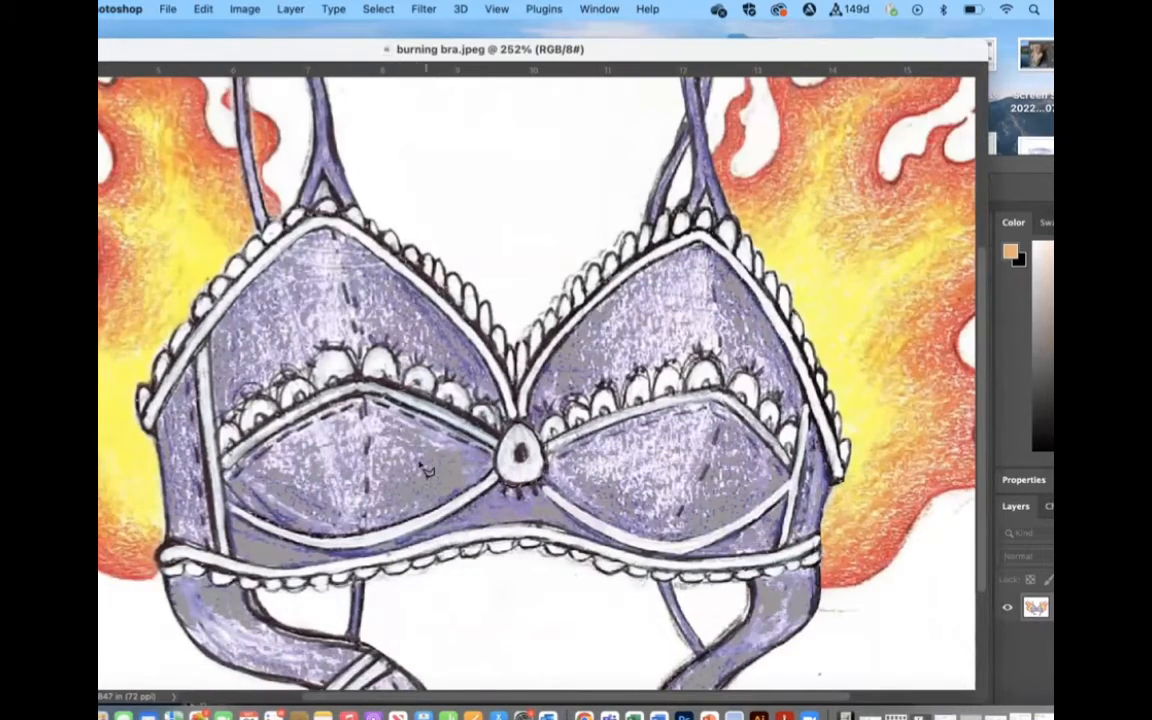
{"action": "scroll", "coordinate": [424, 469], "scroll_direction": "up", "scroll_amount": 2}
{"action": "scroll", "coordinate": [425, 468], "scroll_direction": "left", "scroll_amount": 4}
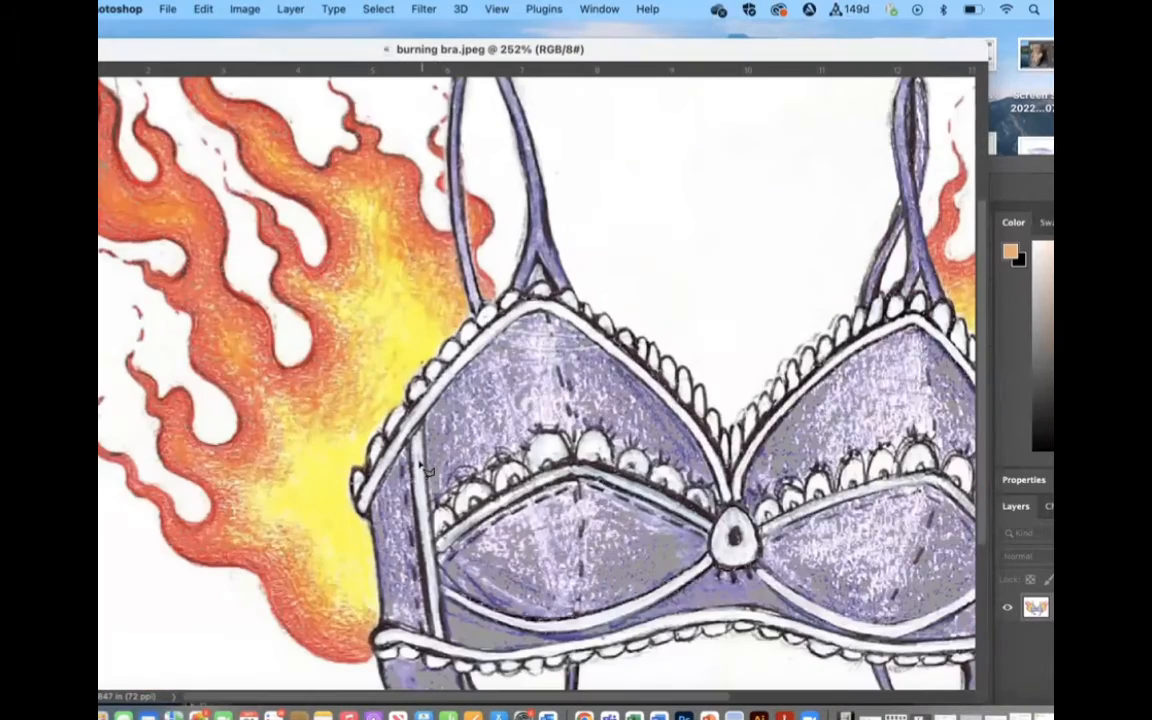
{"action": "scroll", "coordinate": [150, 188], "scroll_direction": "up", "scroll_amount": 3}
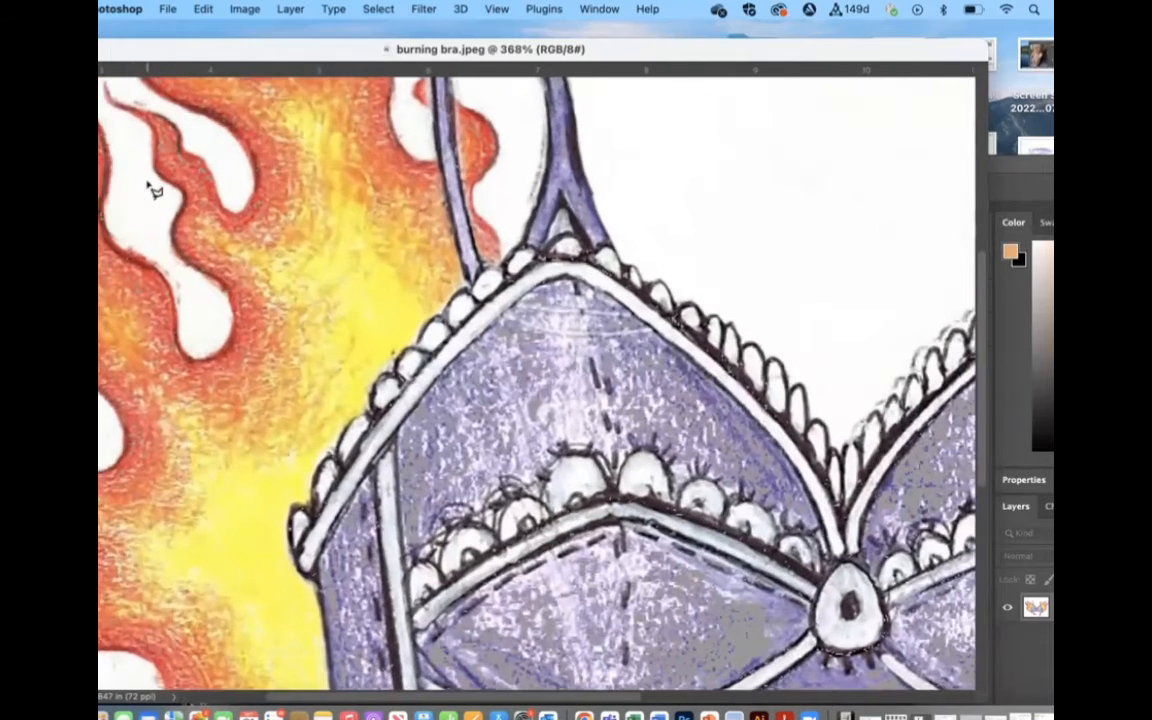
{"action": "scroll", "coordinate": [150, 188], "scroll_direction": "left", "scroll_amount": 5}
{"action": "scroll", "coordinate": [150, 188], "scroll_direction": "up", "scroll_amount": 1}
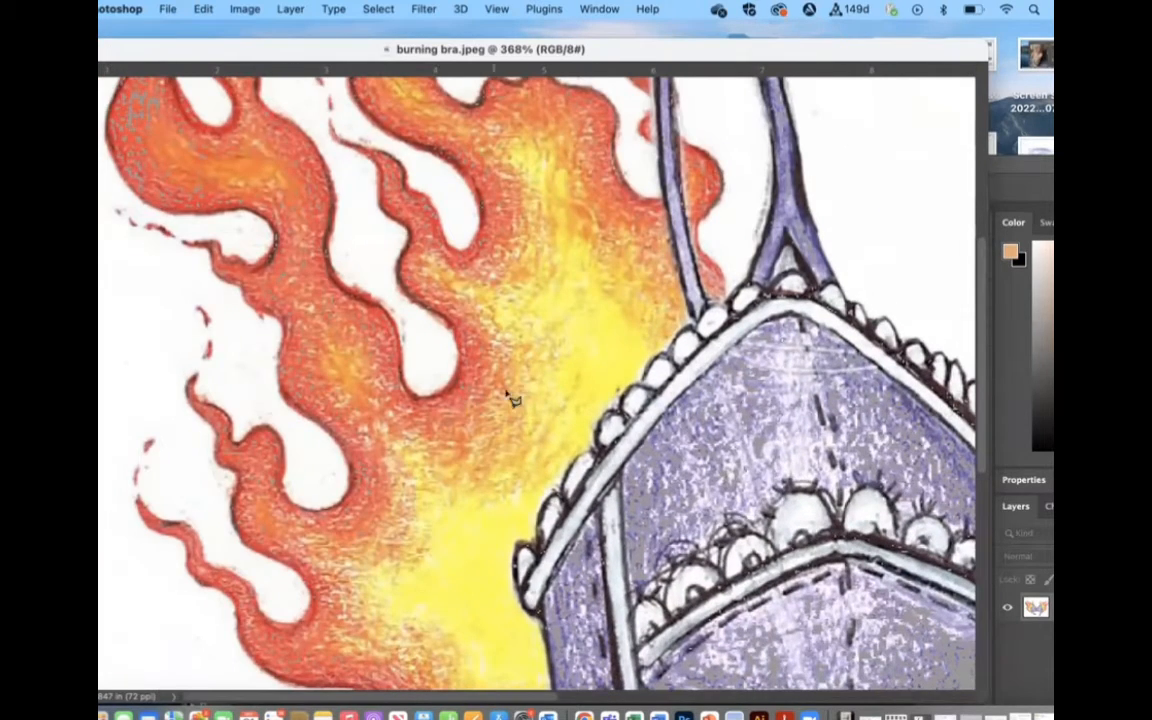
{"action": "scroll", "coordinate": [510, 400], "scroll_direction": "right", "scroll_amount": 5}
{"action": "scroll", "coordinate": [510, 400], "scroll_direction": "down", "scroll_amount": 1}
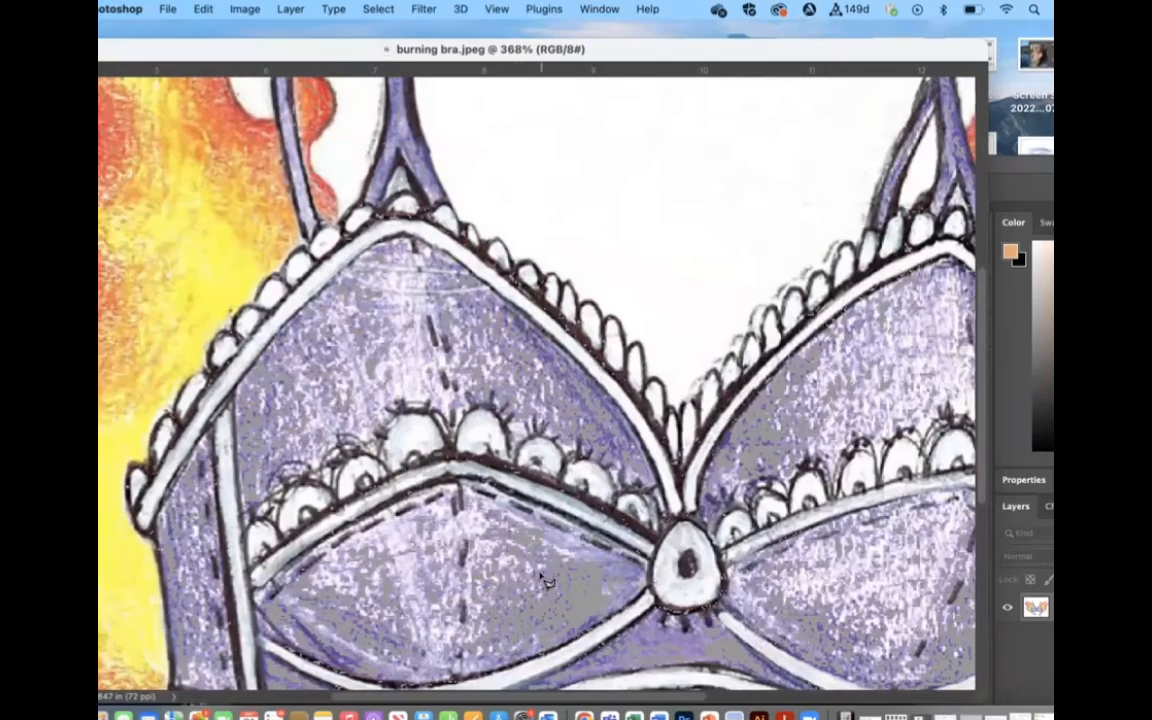
{"action": "scroll", "coordinate": [541, 578], "scroll_direction": "down", "scroll_amount": 6}
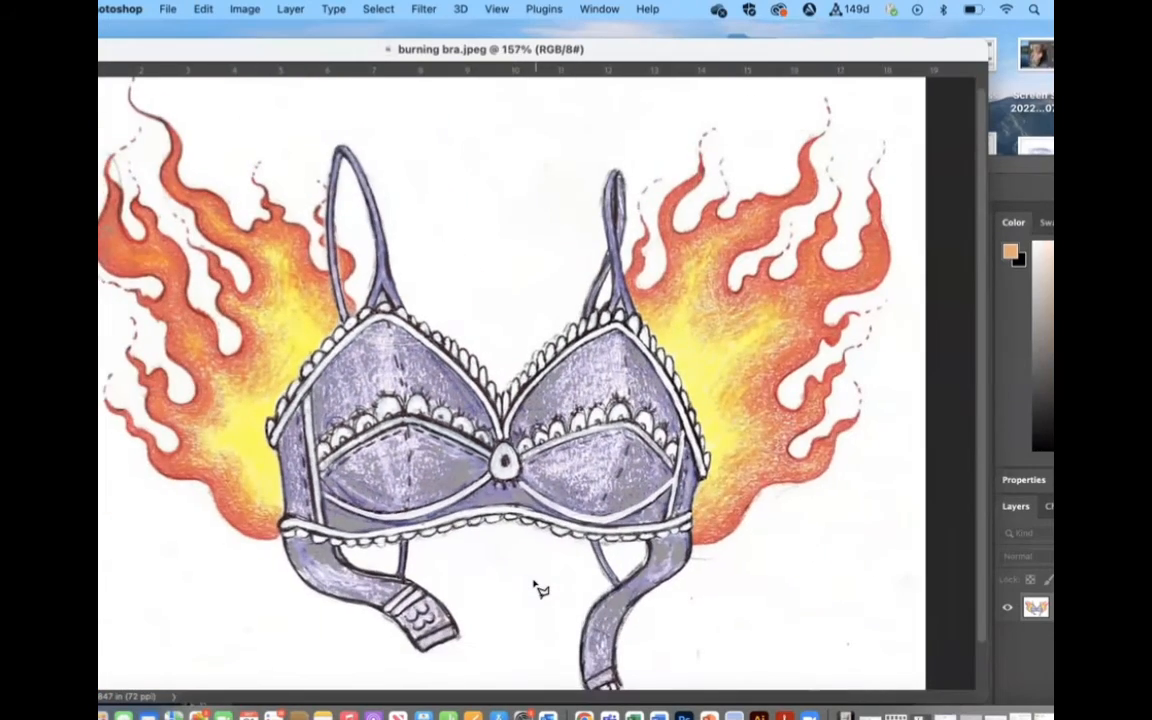
{"action": "scroll", "coordinate": [540, 588], "scroll_direction": "down", "scroll_amount": 3}
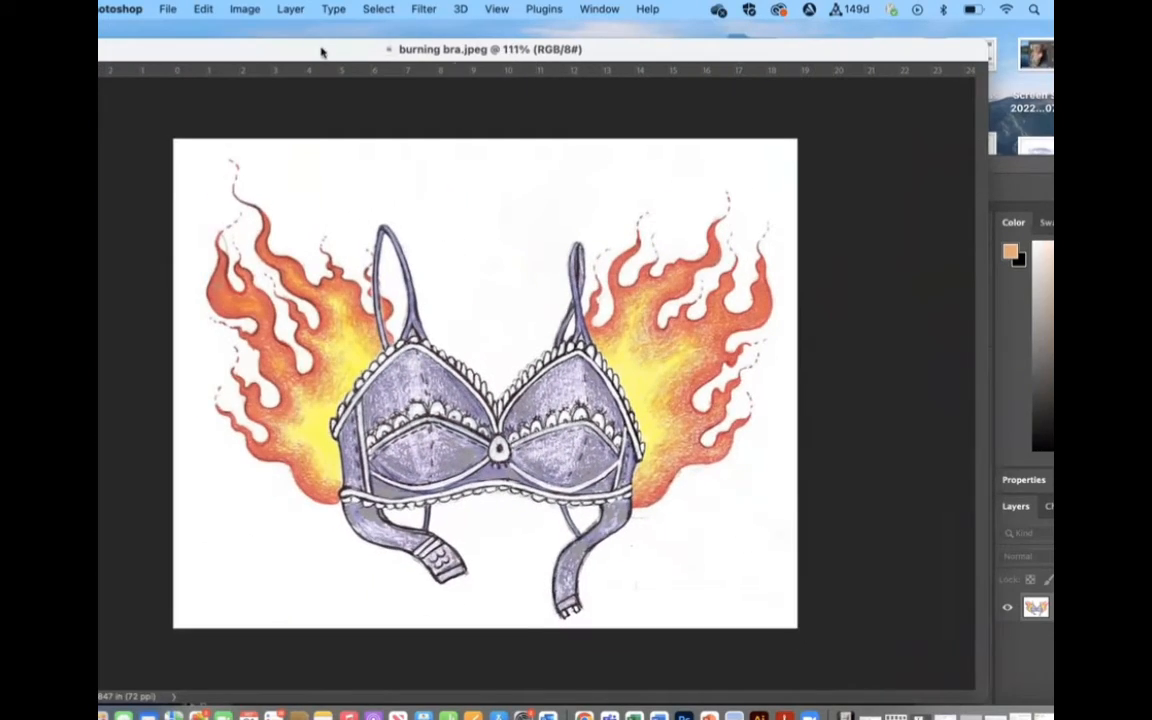
- Place the RGB and CMYK burning bra windows side by side and turn off the gamut warning for burning bra.jpeg
{"action": "left_click_drag", "start_coordinate": [325, 51], "coordinate": [627, 8]}
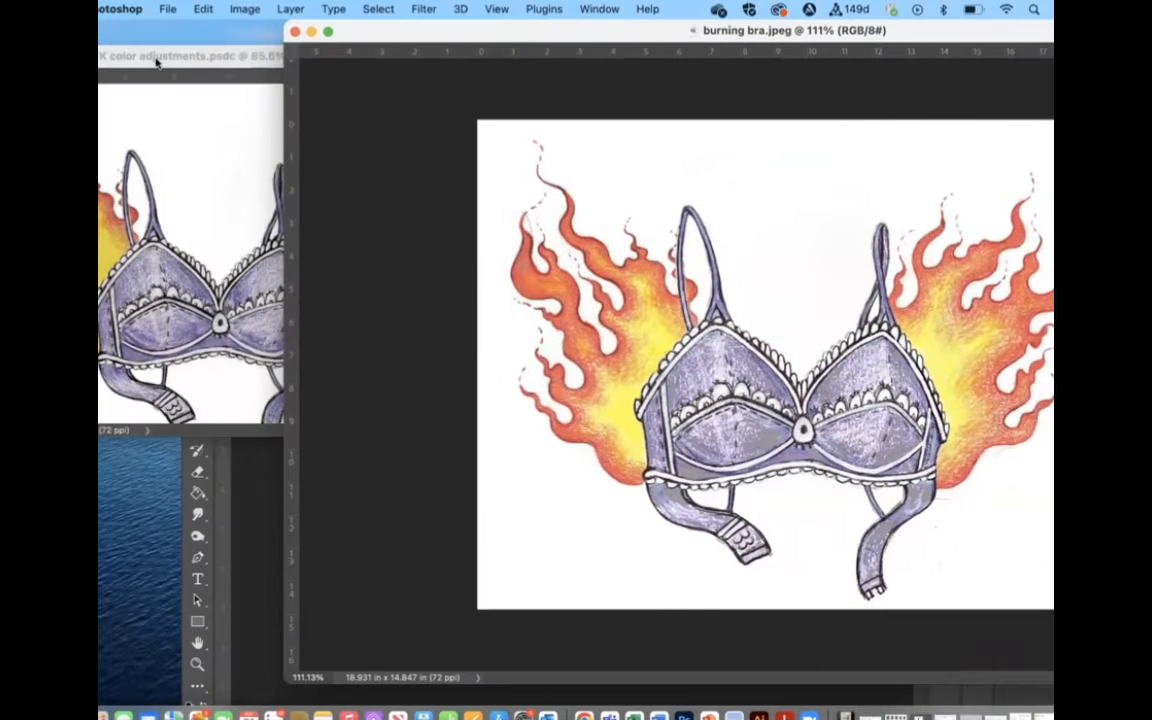
{"action": "mouse_move", "coordinate": [156, 62]}
{"action": "left_mouse_down"}
{"action": "mouse_move", "coordinate": [227, 142]}
{"action": "mouse_move", "coordinate": [290, 176]}
{"action": "left_mouse_up"}
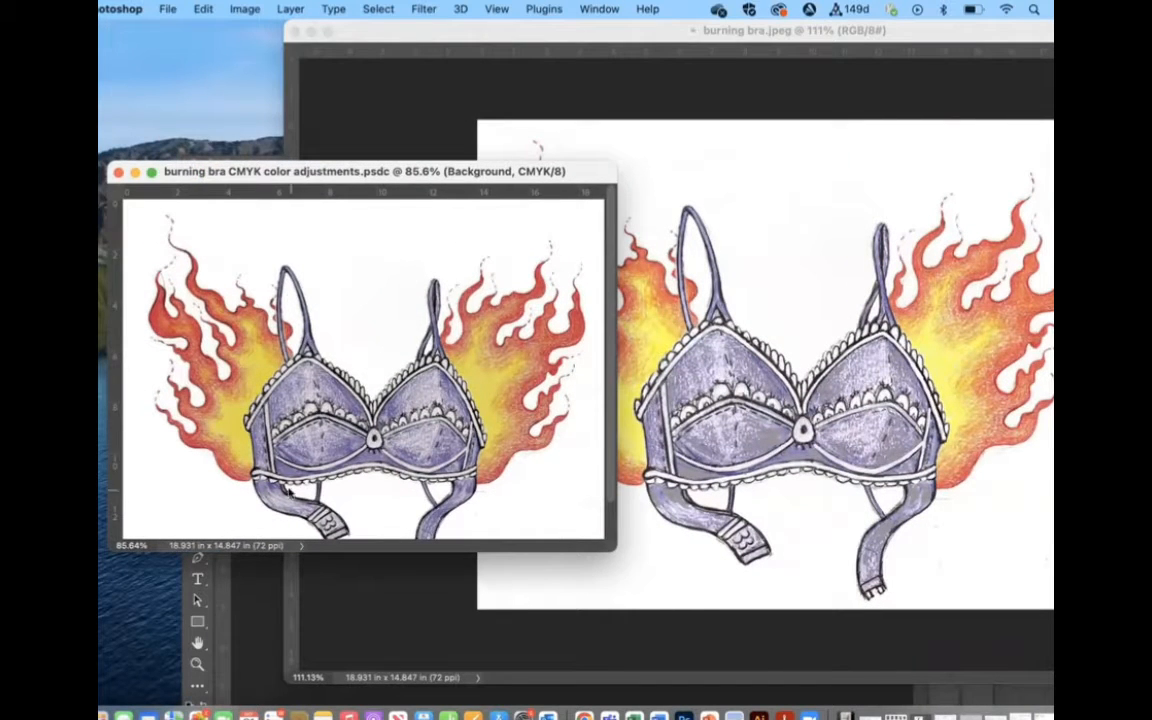
{"action": "left_click", "coordinate": [709, 256]}
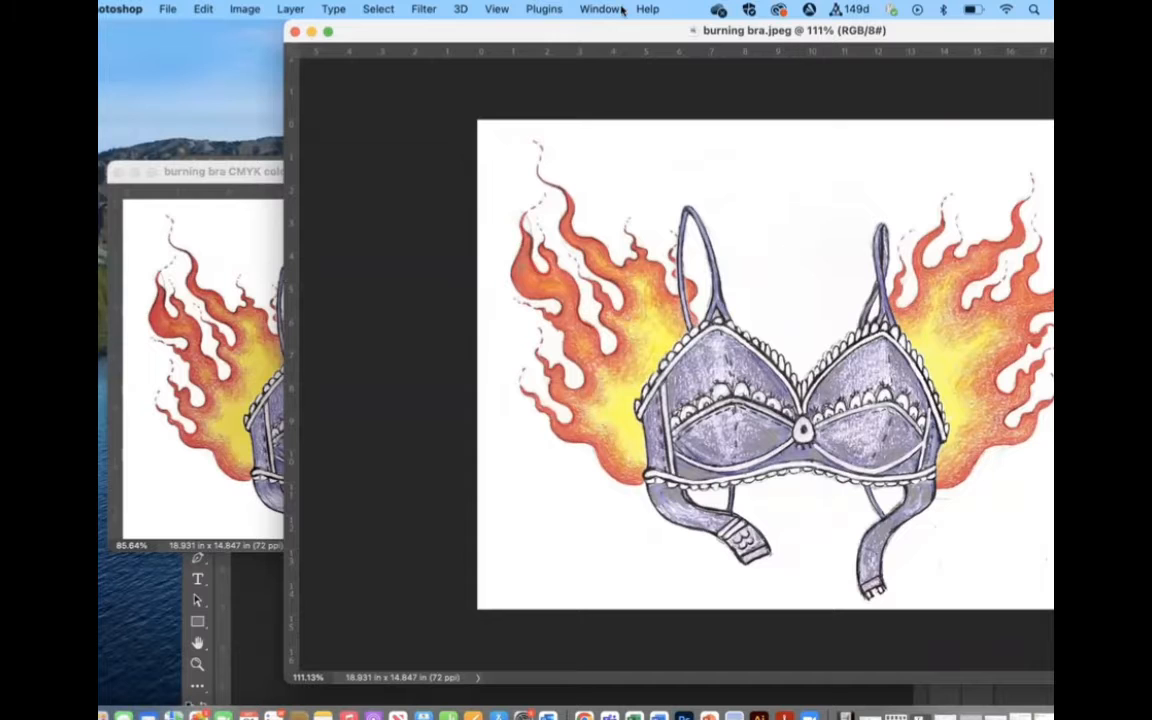
{"action": "left_click", "coordinate": [496, 9]}
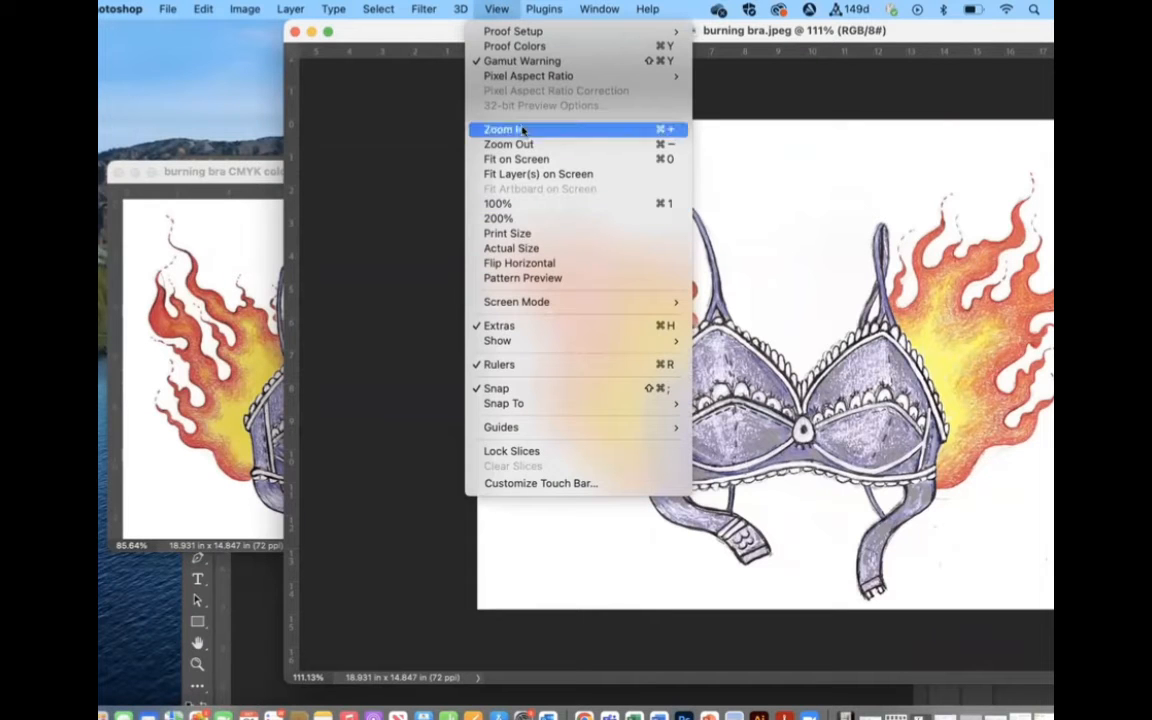
{"action": "left_click", "coordinate": [513, 62]}
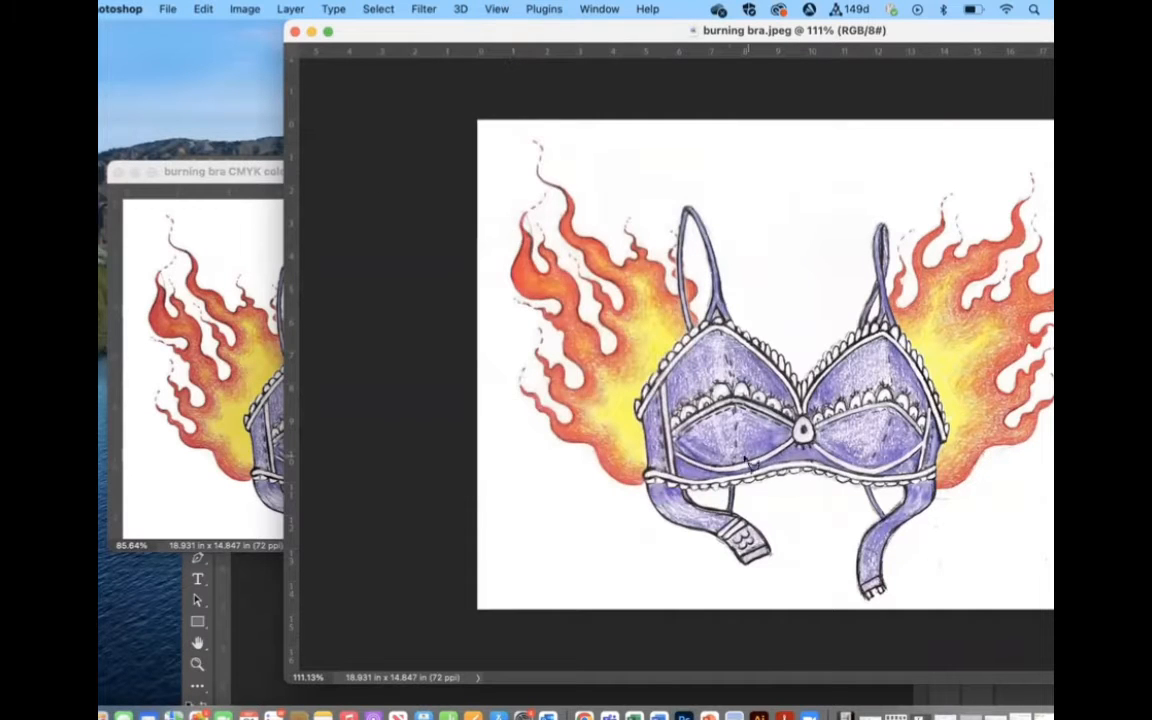
- Move the CMYK version aside and bring the main window with the checkerboard Screen Shot image to the front
{"action": "left_click", "coordinate": [205, 242]}
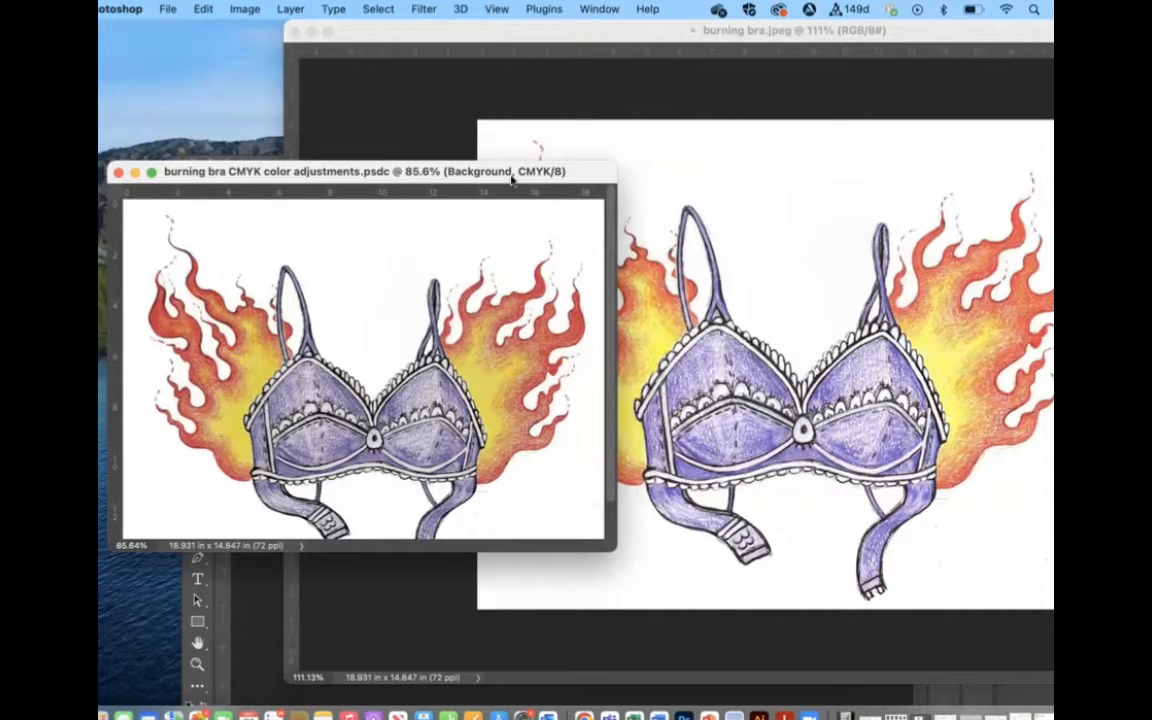
{"action": "left_click_drag", "start_coordinate": [584, 168], "coordinate": [397, 36]}
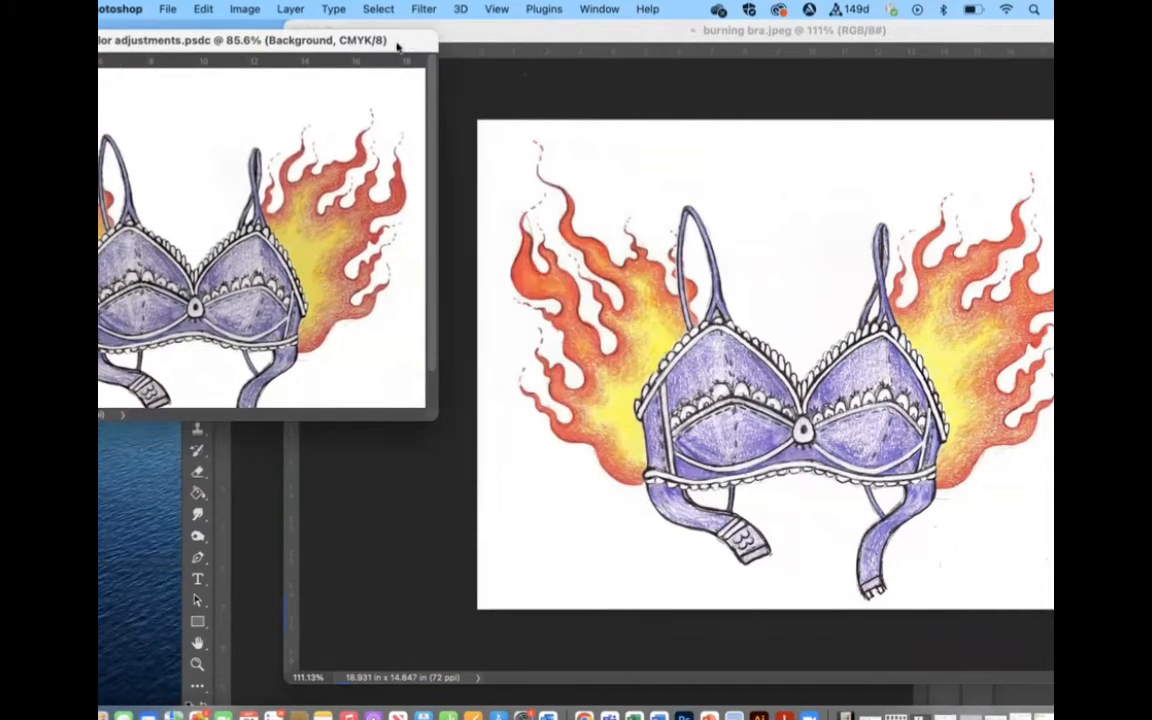
{"action": "left_click", "coordinate": [240, 600]}
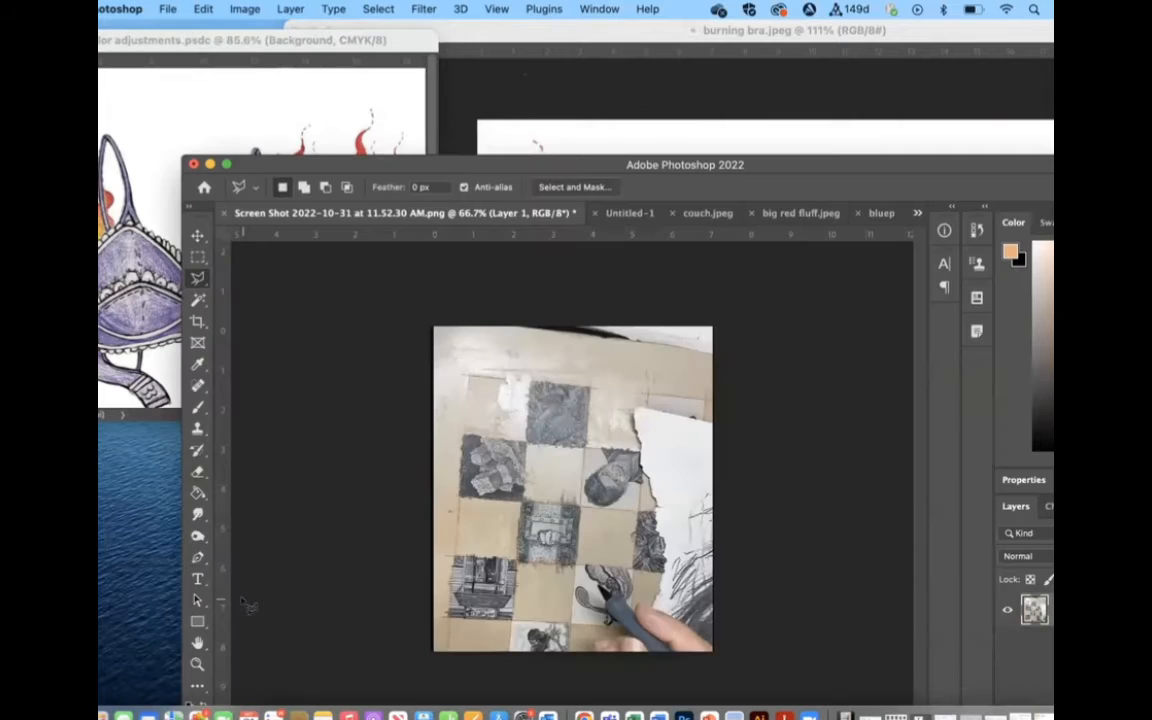
{"action": "double_click", "coordinate": [586, 165]}
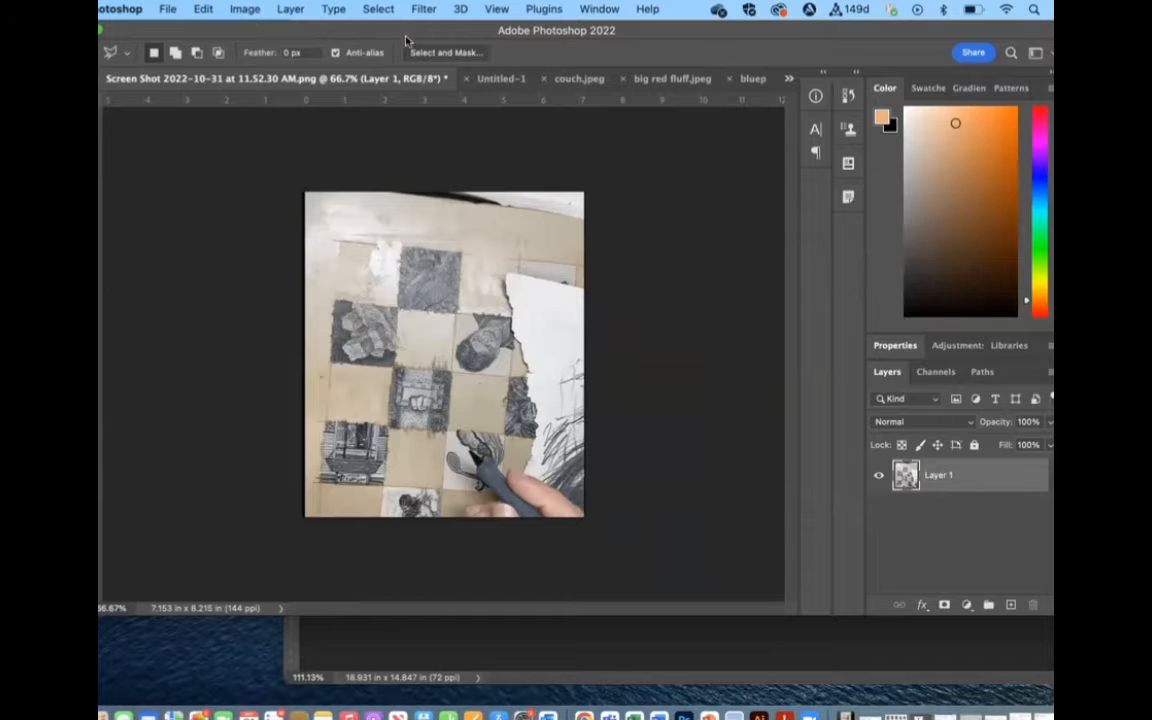
{"action": "double_click", "coordinate": [353, 25]}
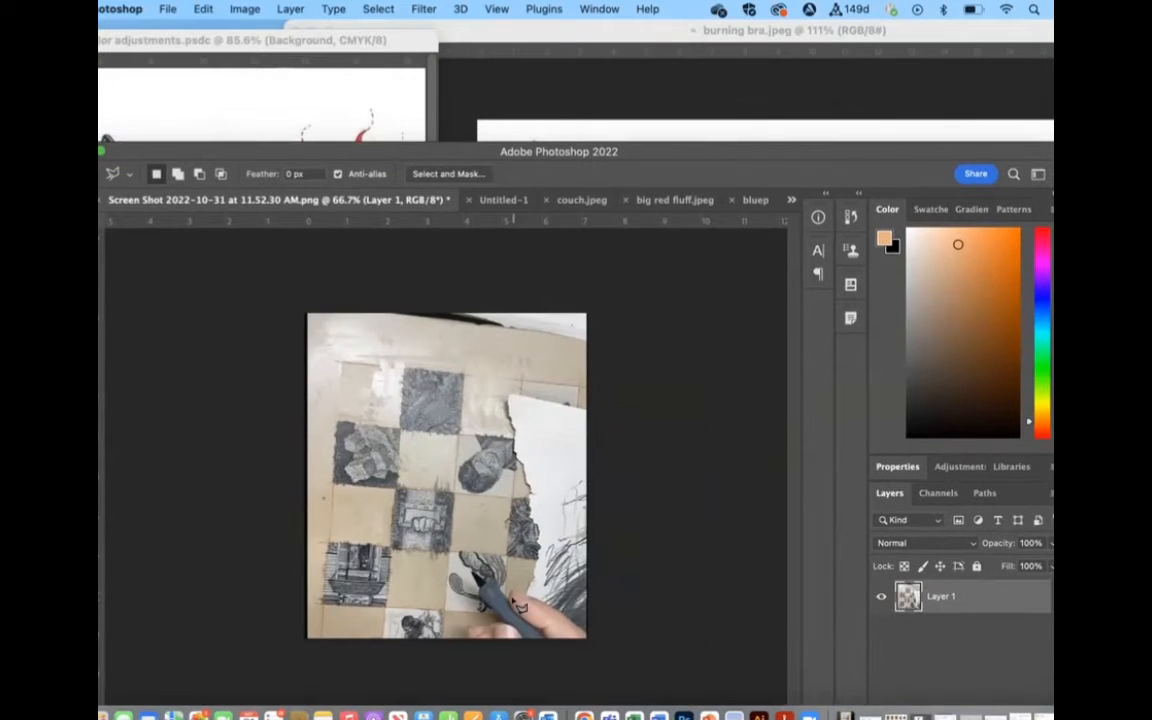
- Rotate the checkerboard Screen Shot image 90° clockwise and reposition the main window to show it fully
{"action": "left_click", "coordinate": [230, 12]}
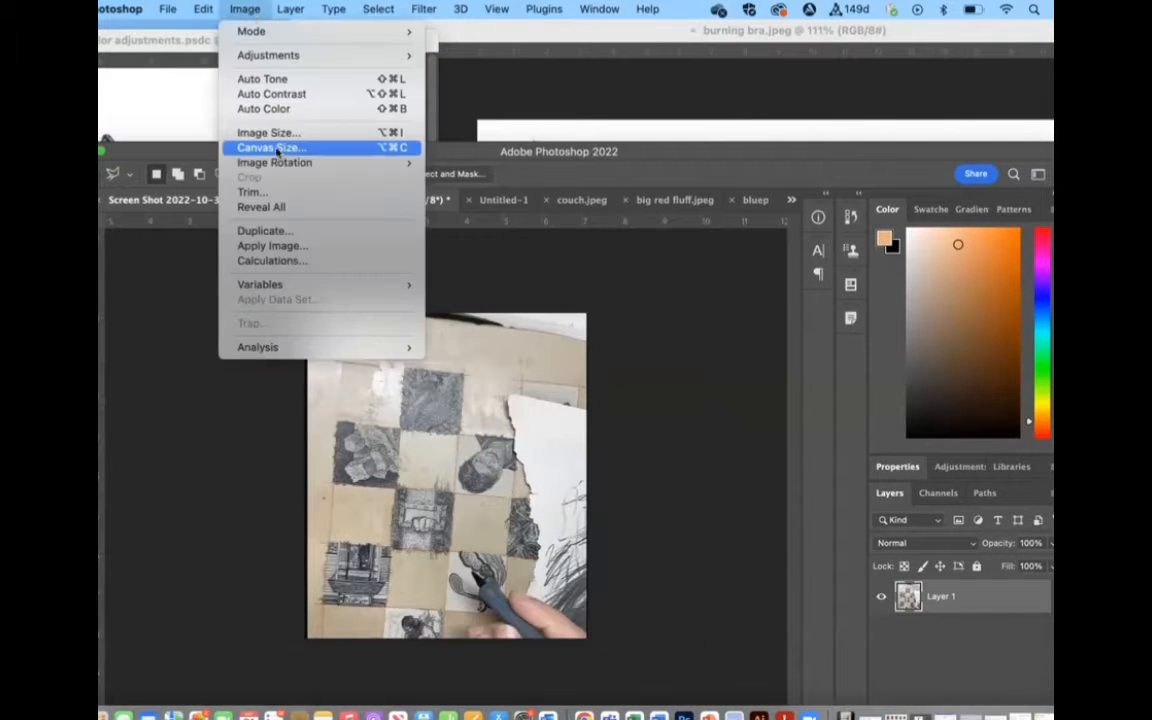
{"action": "mouse_move", "coordinate": [280, 162]}
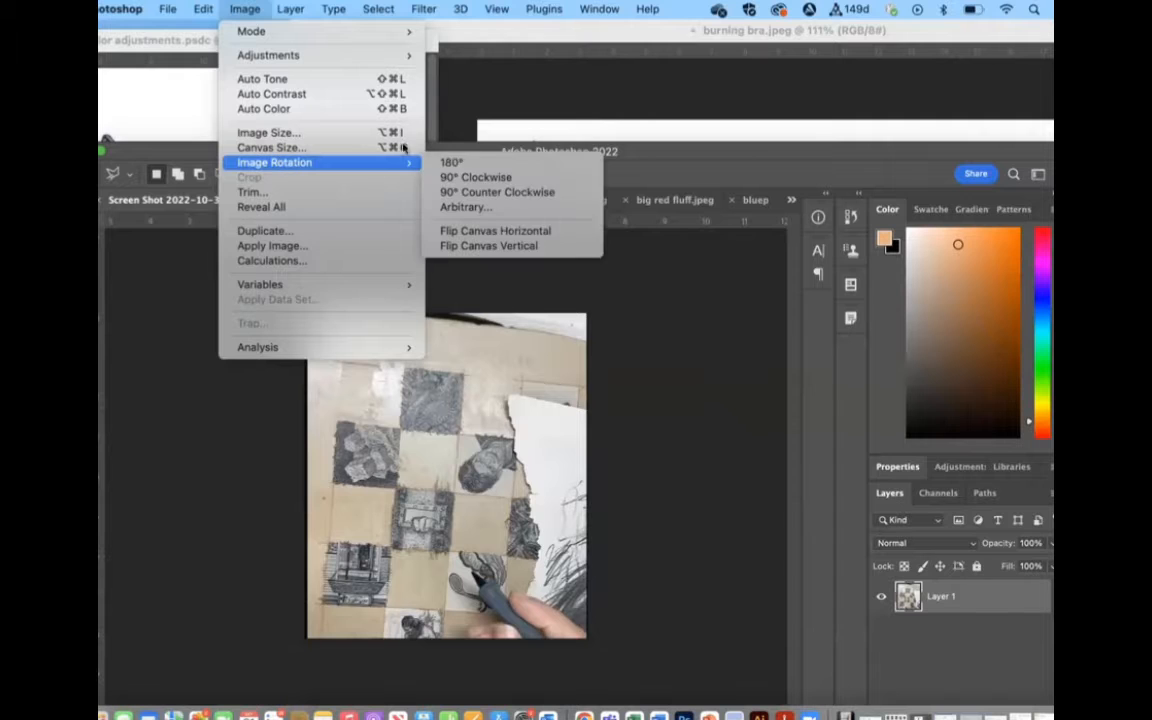
{"action": "left_click", "coordinate": [479, 176]}
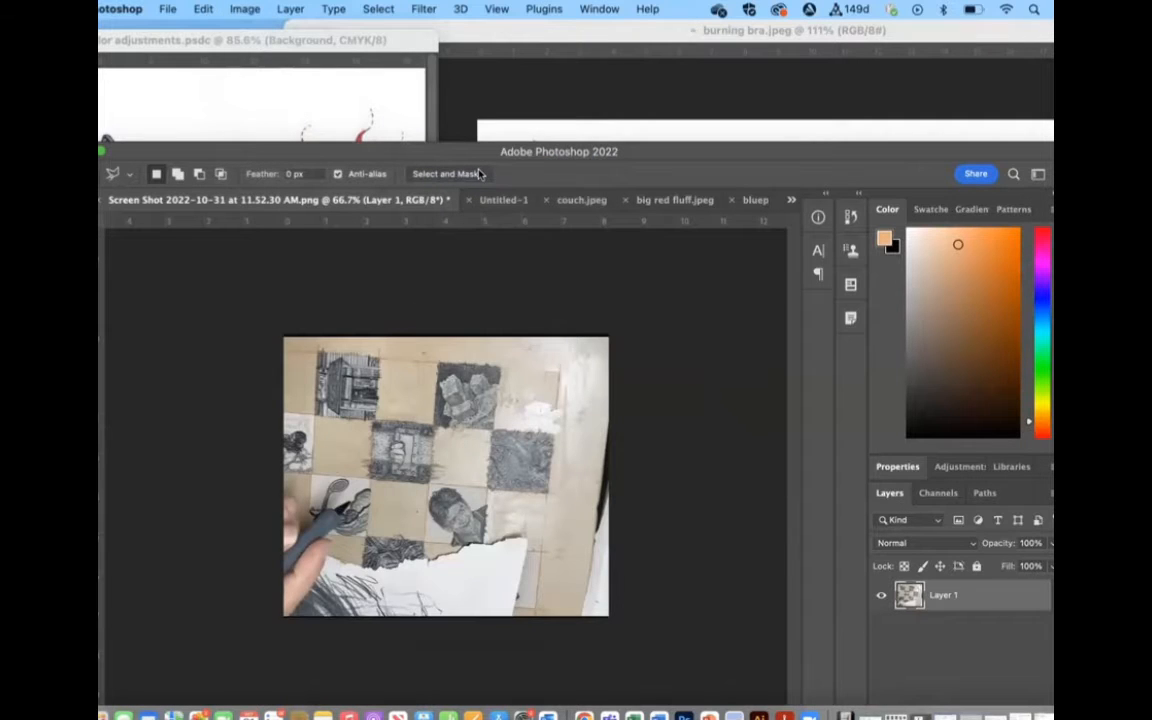
{"action": "left_click_drag", "start_coordinate": [244, 150], "coordinate": [240, 39]}
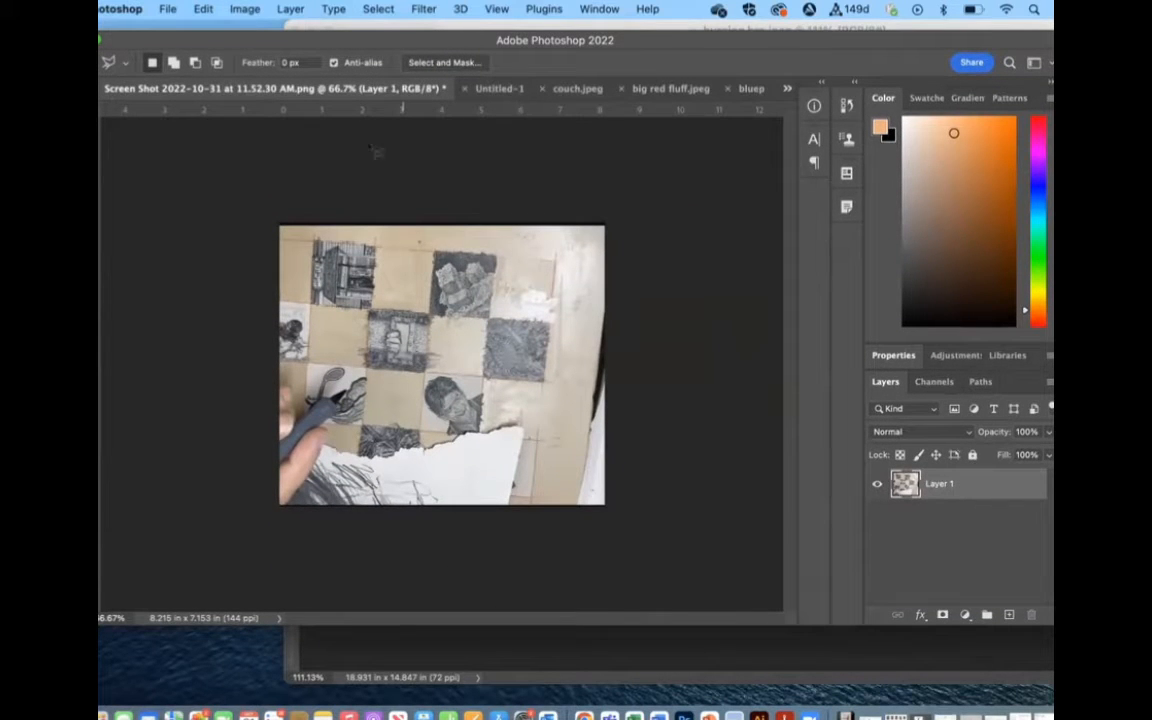
{"action": "left_click", "coordinate": [103, 12]}
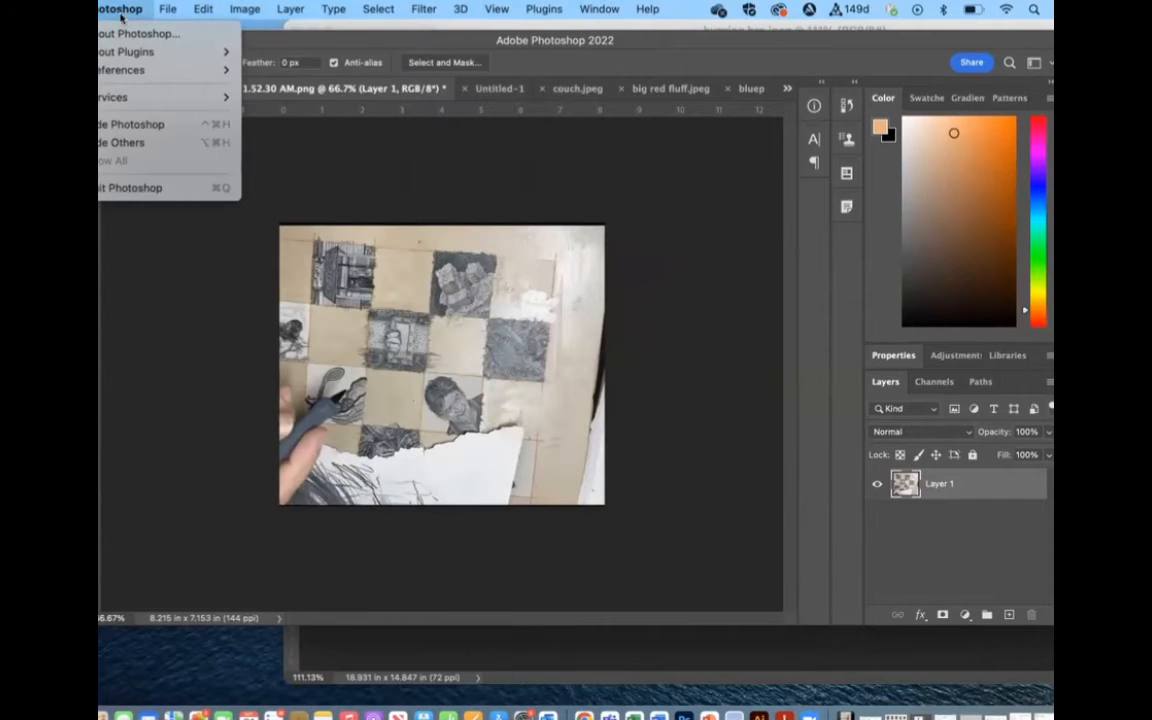
{"action": "left_click", "coordinate": [429, 39]}
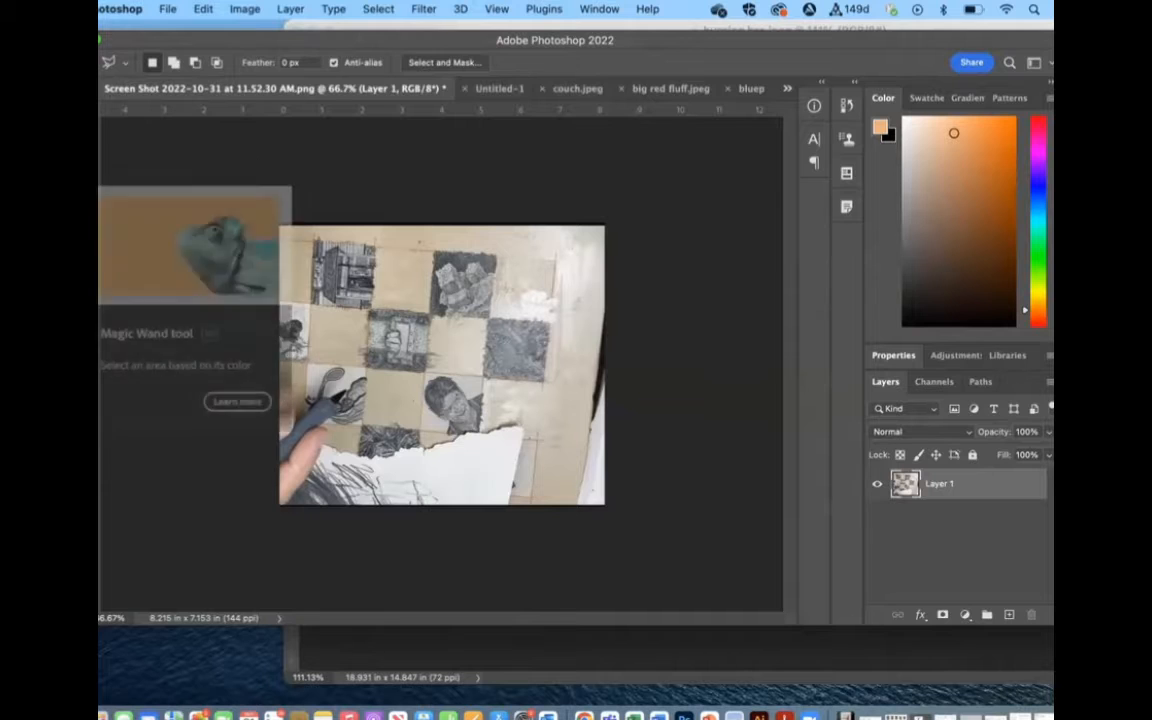
{"action": "key", "text": "w"}
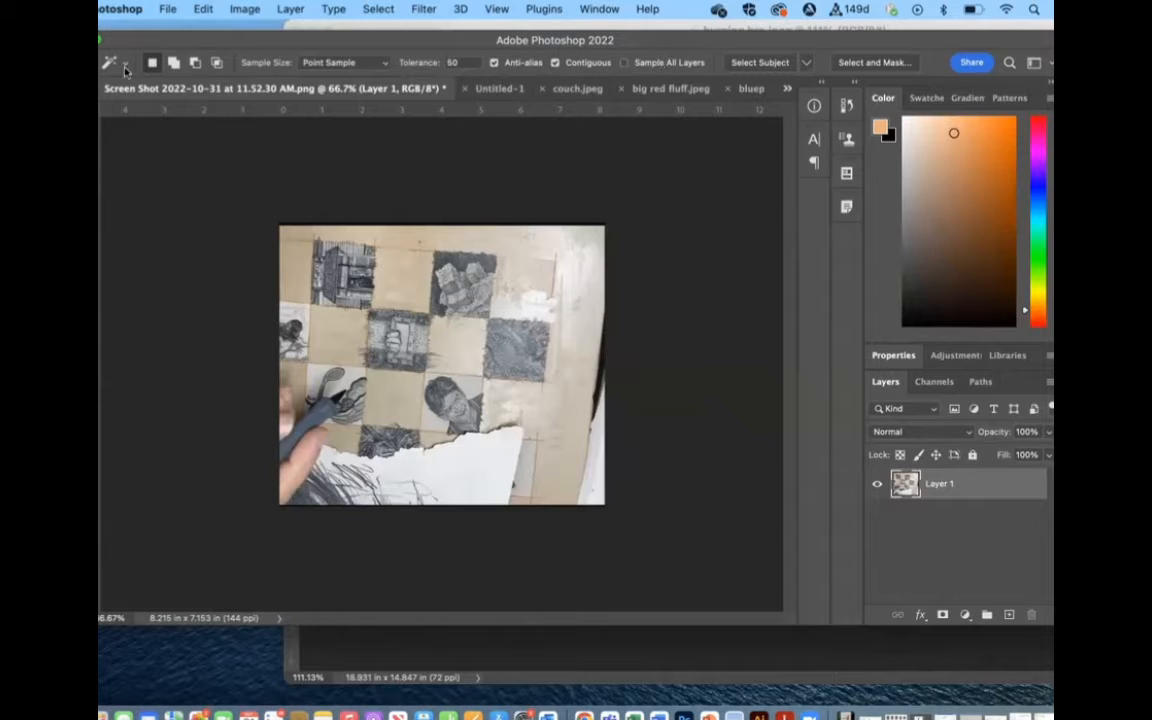
{"action": "key", "text": "v"}
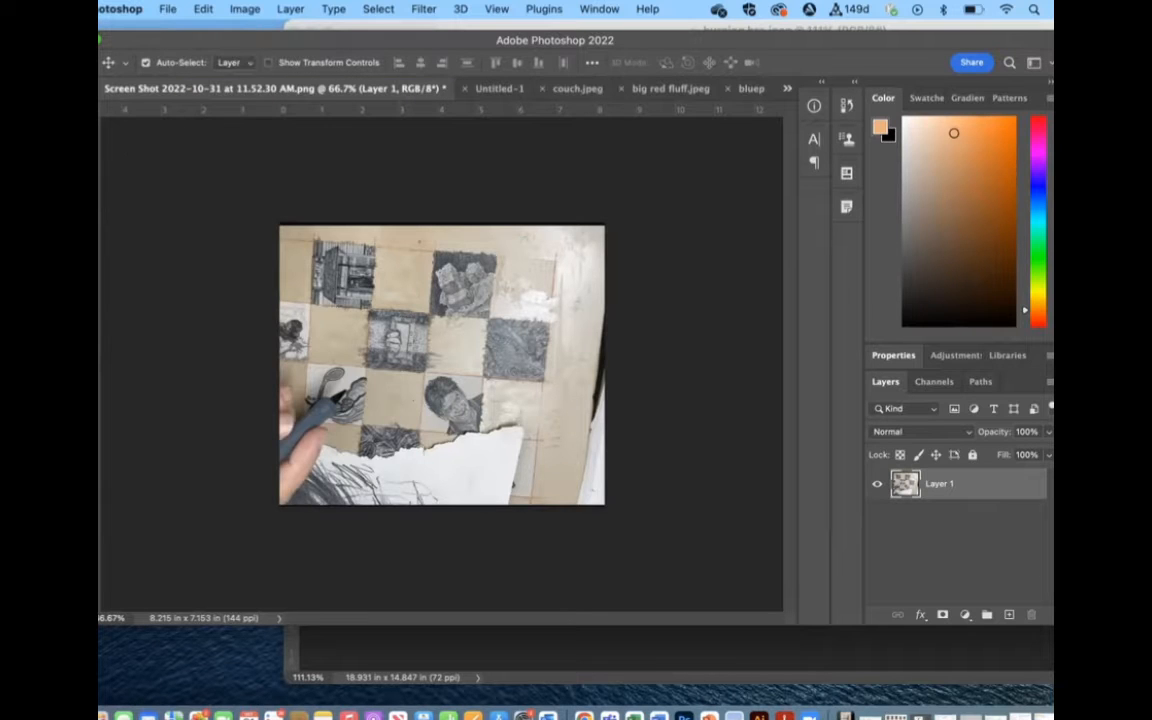
{"action": "key", "text": "c"}
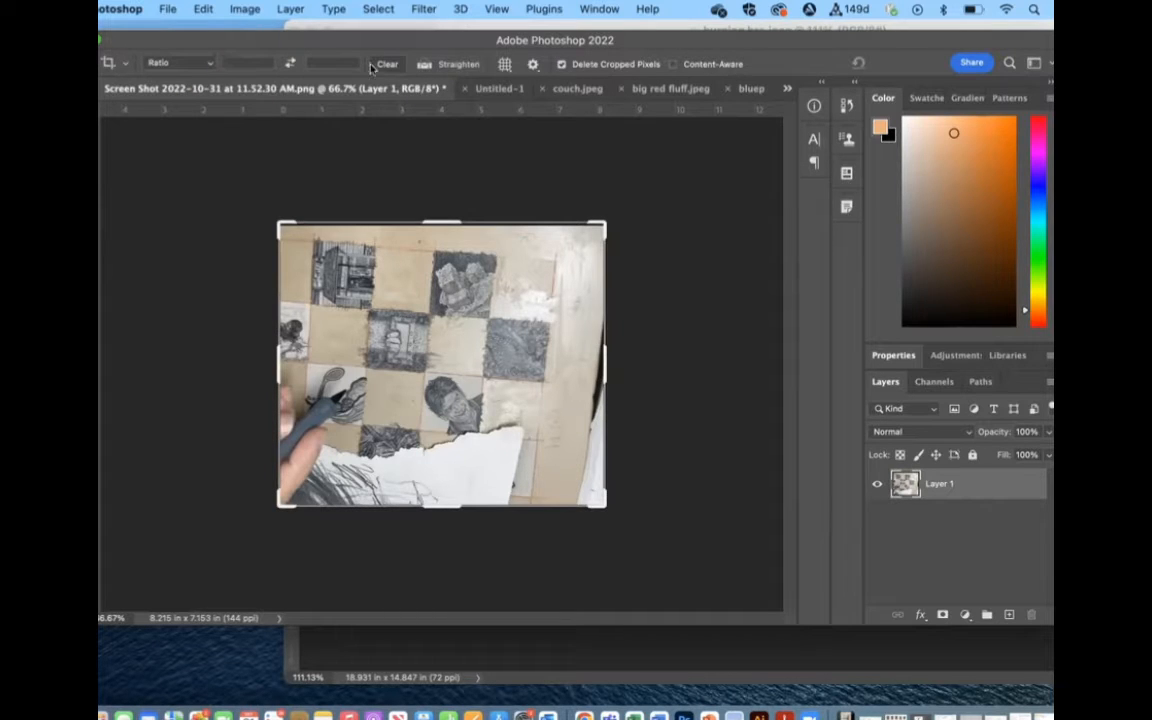
{"action": "key", "text": "s"}
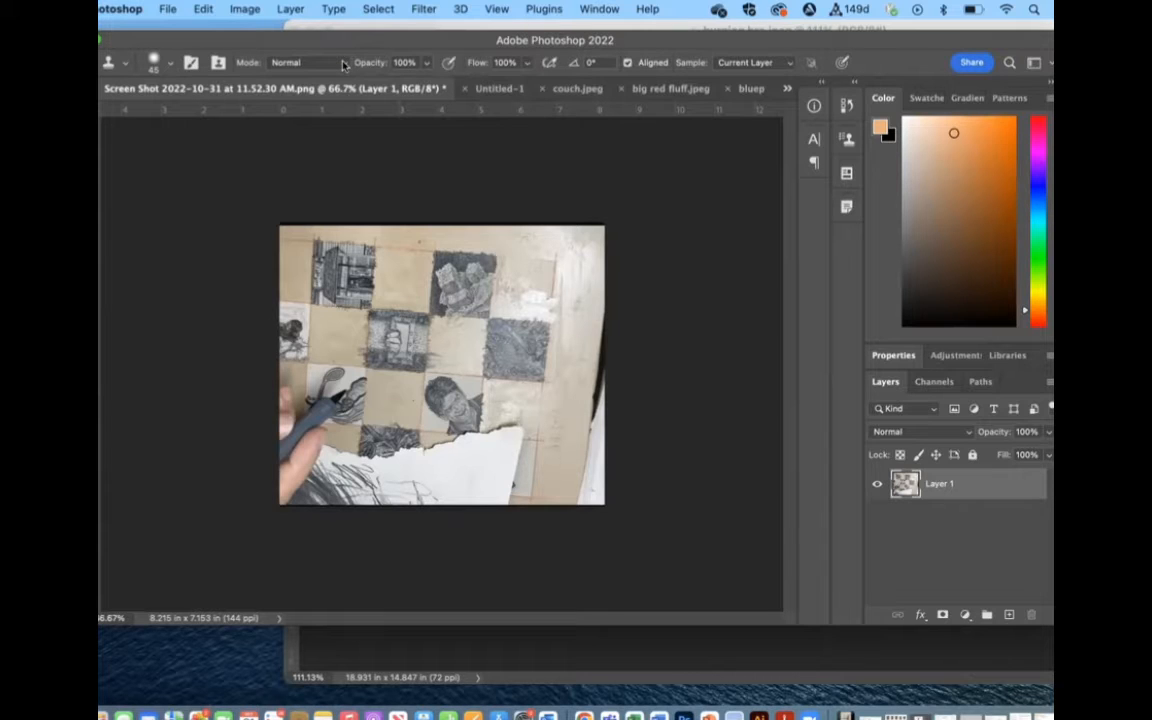
{"action": "key", "text": "v"}
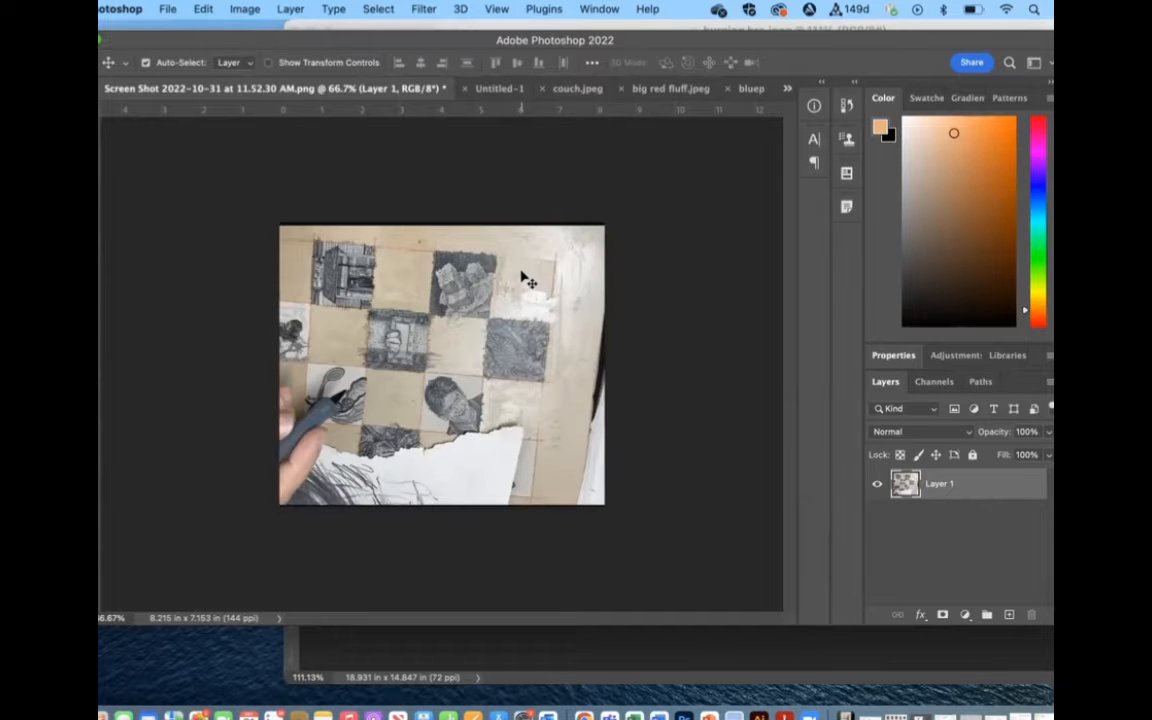
- Select the whole canvas and rotate the image about 4.9° counter-clockwise with Free Transform to straighten the checkerboard grid
{"action": "left_click", "coordinate": [379, 9]}
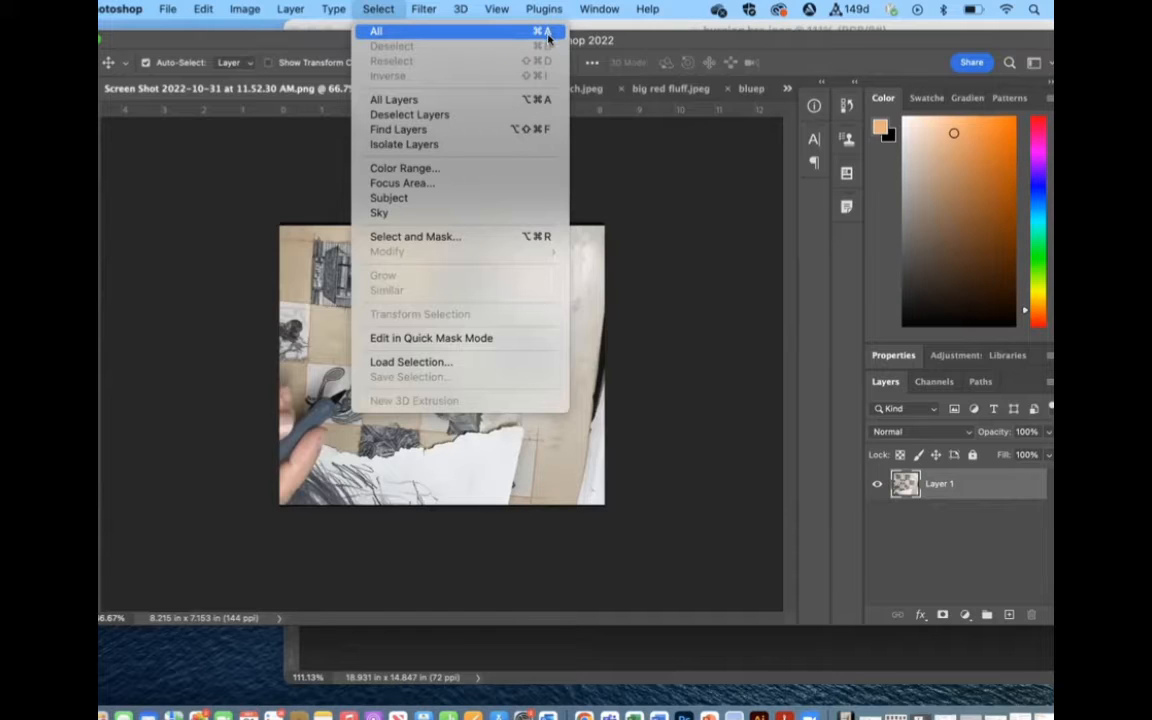
{"action": "left_click", "coordinate": [393, 8]}
{"action": "key", "text": "super+a"}
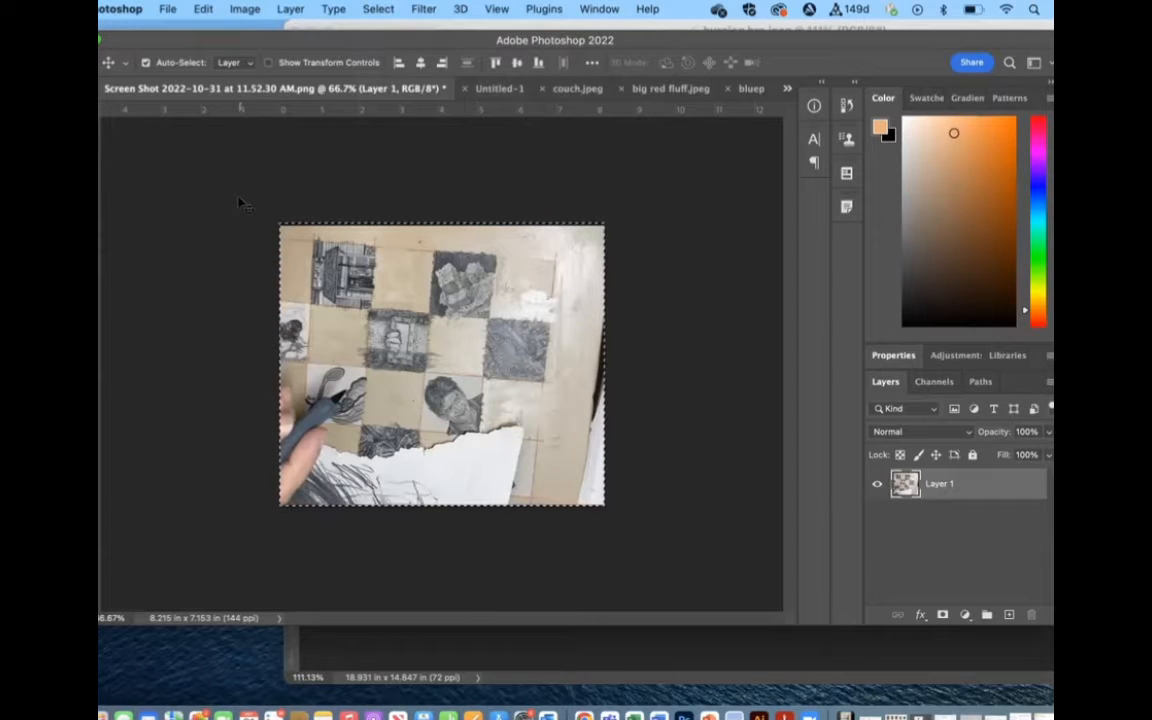
{"action": "left_click", "coordinate": [205, 9]}
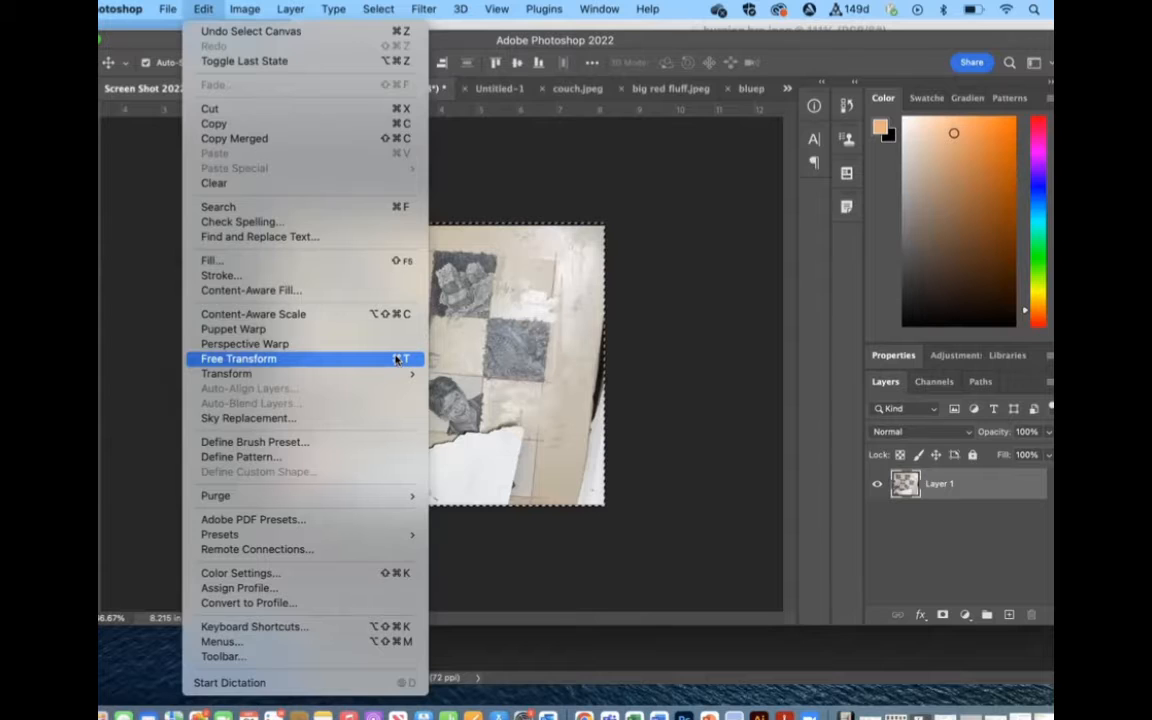
{"action": "left_click", "coordinate": [397, 359]}
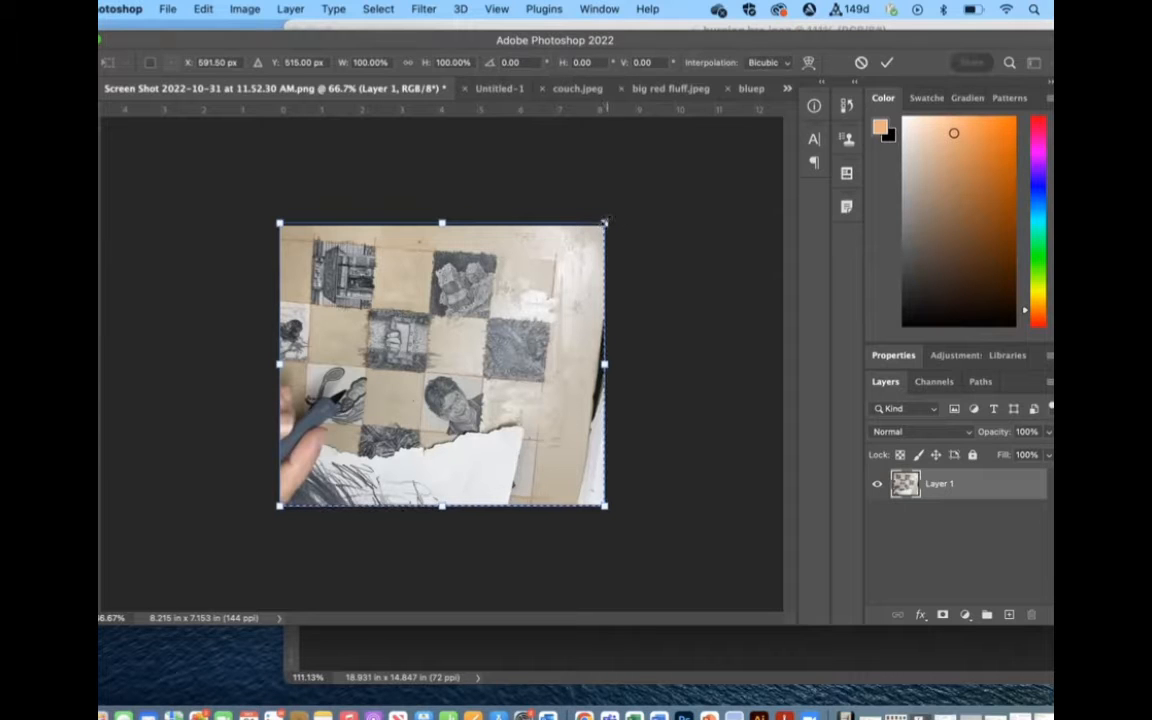
{"action": "mouse_move", "coordinate": [614, 213]}
{"action": "left_mouse_down"}
{"action": "mouse_move", "coordinate": [610, 190]}
{"action": "mouse_move", "coordinate": [593, 208]}
{"action": "left_mouse_up"}
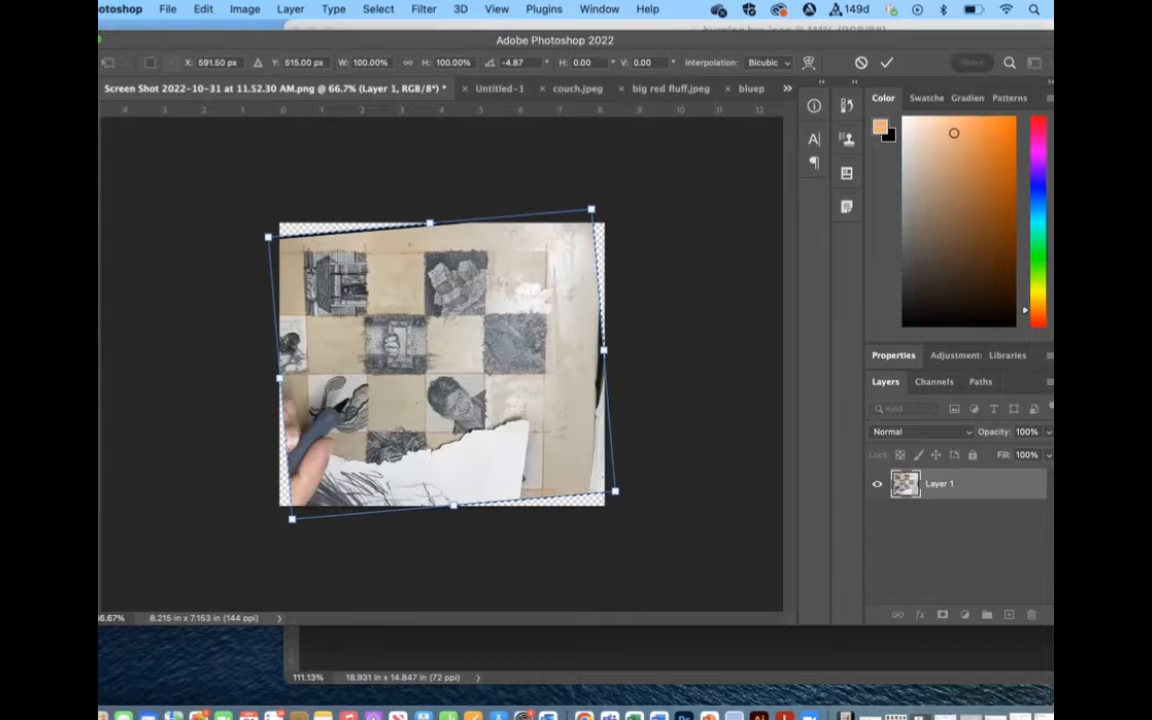
- Place a vertical guide along the right edge of the portrait square and a horizontal guide along its top edge
{"action": "left_click_drag", "start_coordinate": [465, 108], "coordinate": [482, 320]}
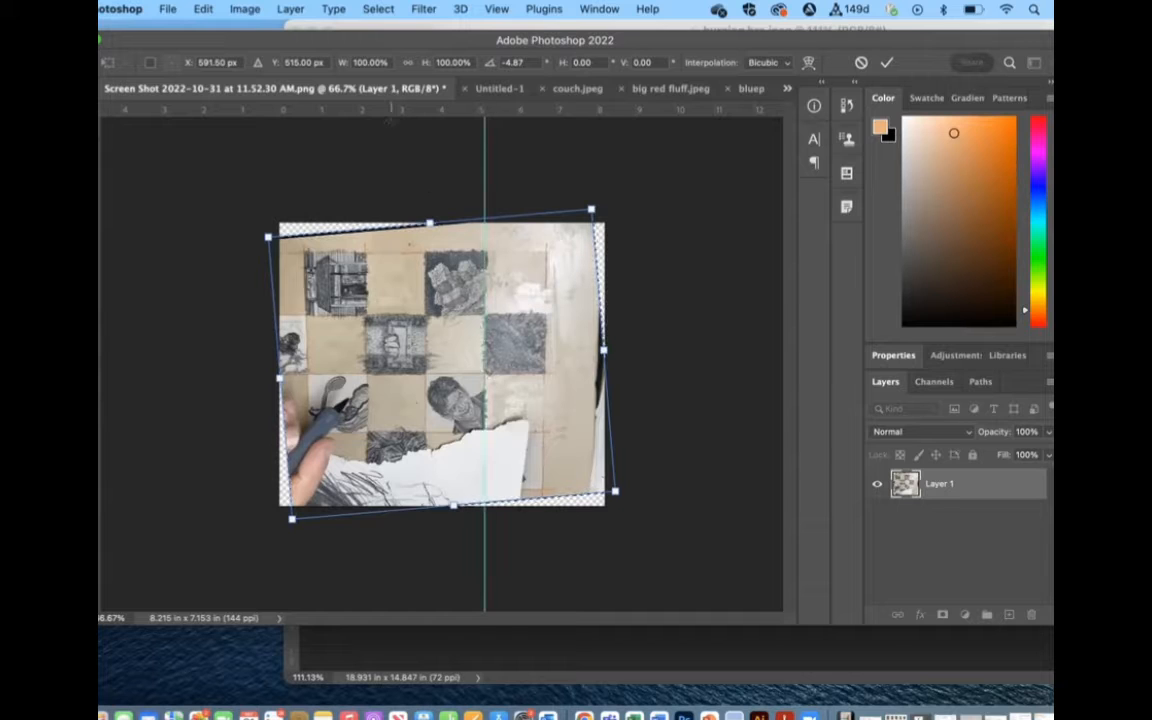
{"action": "left_click_drag", "start_coordinate": [378, 110], "coordinate": [415, 370]}
{"action": "scroll", "coordinate": [428, 343], "scroll_direction": "up", "scroll_amount": 3}
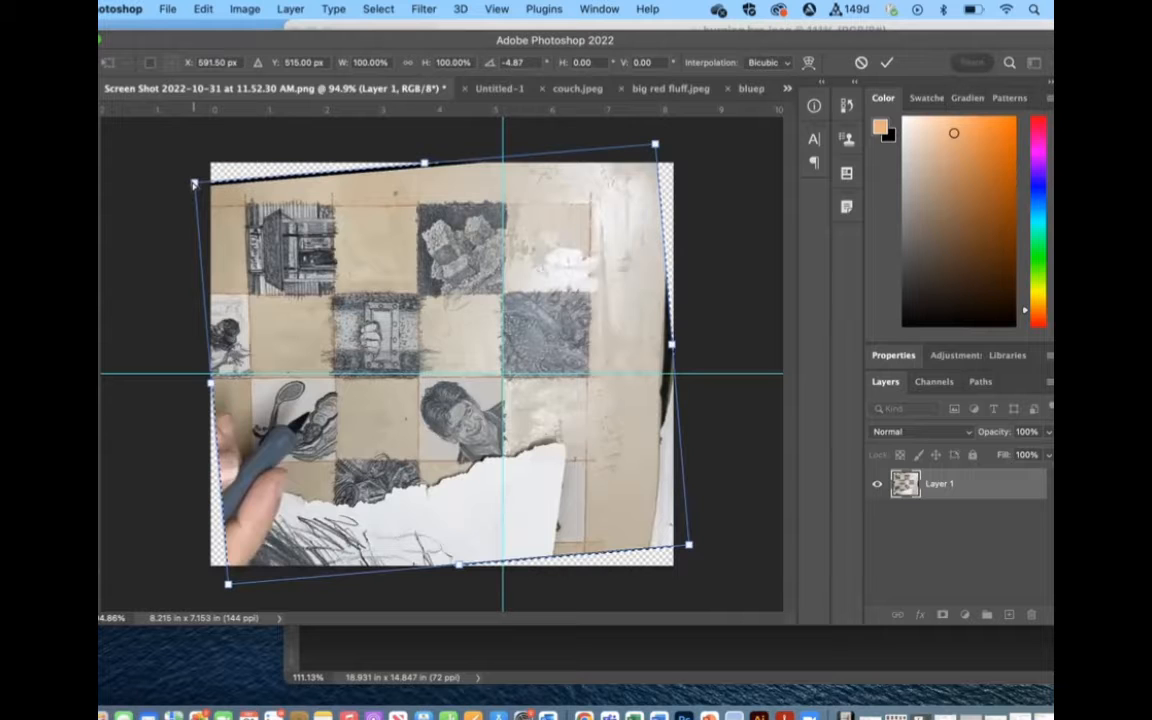
- Try distorting the image by its upper-left corner, undo each attempt, and apply the rotation
{"action": "left_click_drag", "start_coordinate": [194, 184], "coordinate": [172, 170]}
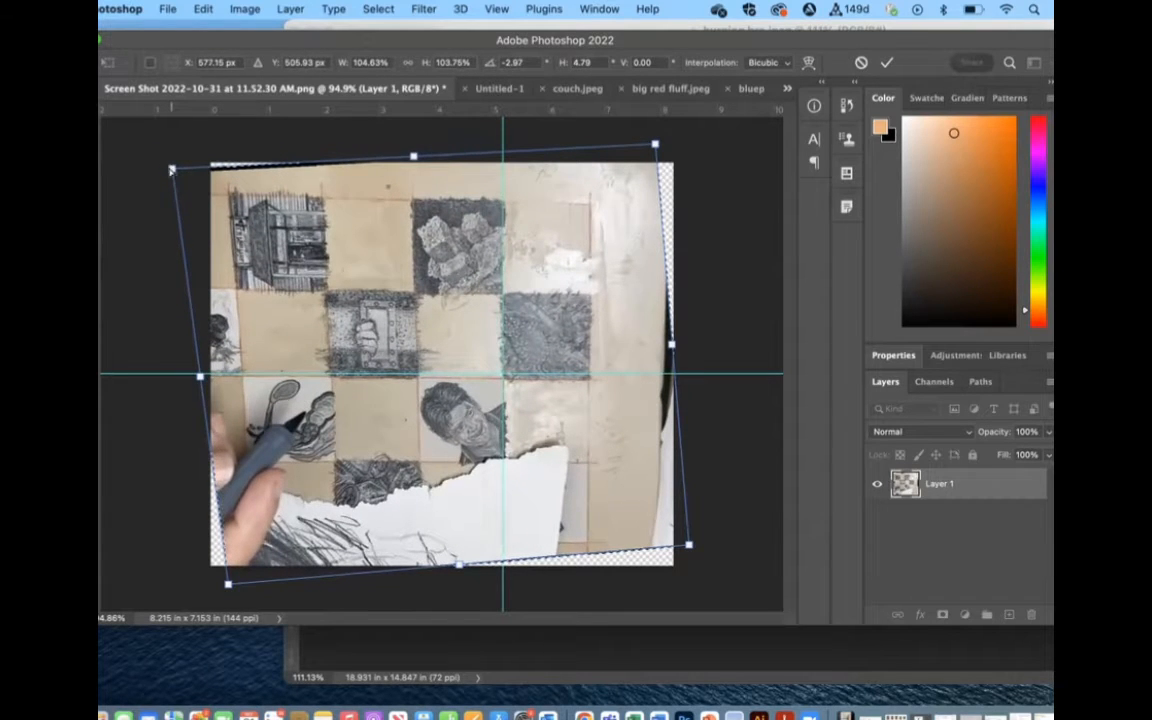
{"action": "key", "text": "super+z"}
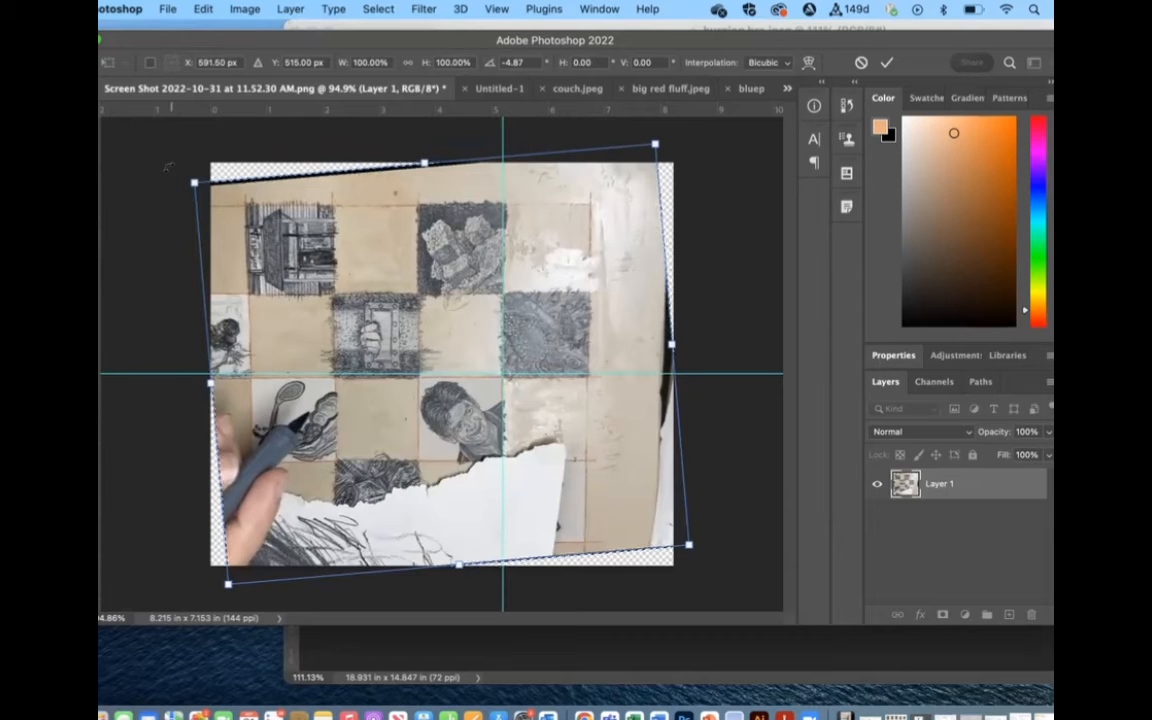
{"action": "mouse_move", "coordinate": [194, 183]}
{"action": "left_mouse_down"}
{"action": "mouse_move", "coordinate": [213, 160]}
{"action": "mouse_move", "coordinate": [212, 174]}
{"action": "left_mouse_up"}
{"action": "key", "text": "super+z"}
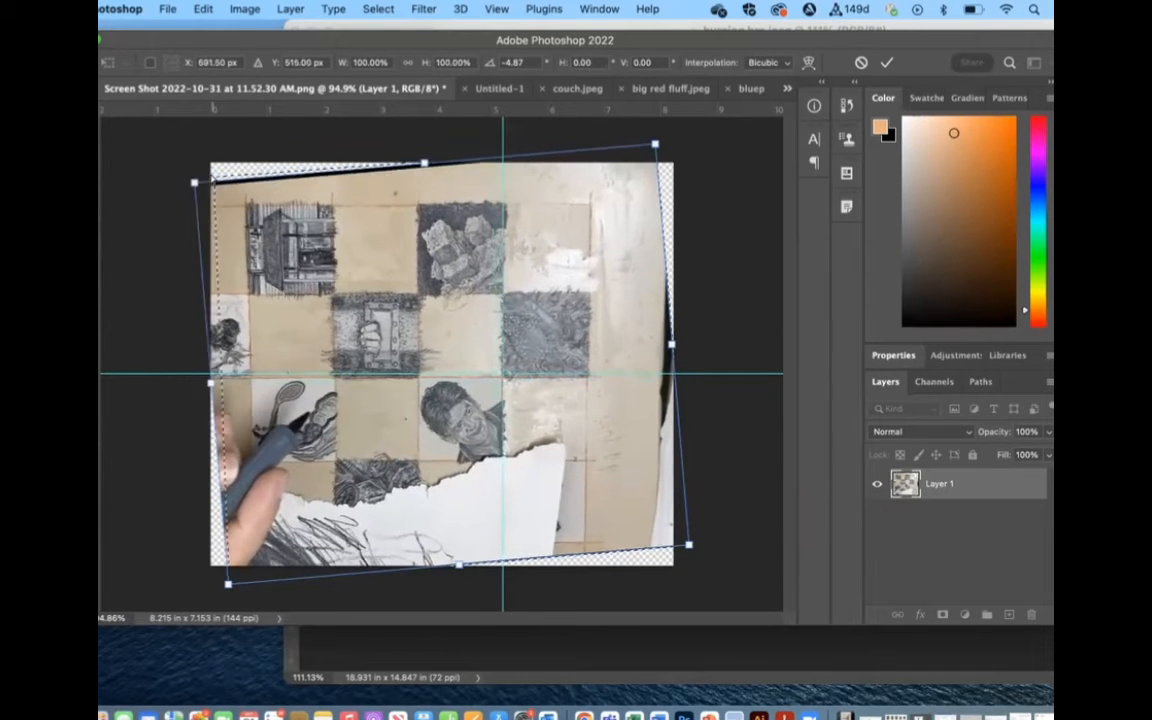
{"action": "key", "text": "Return"}
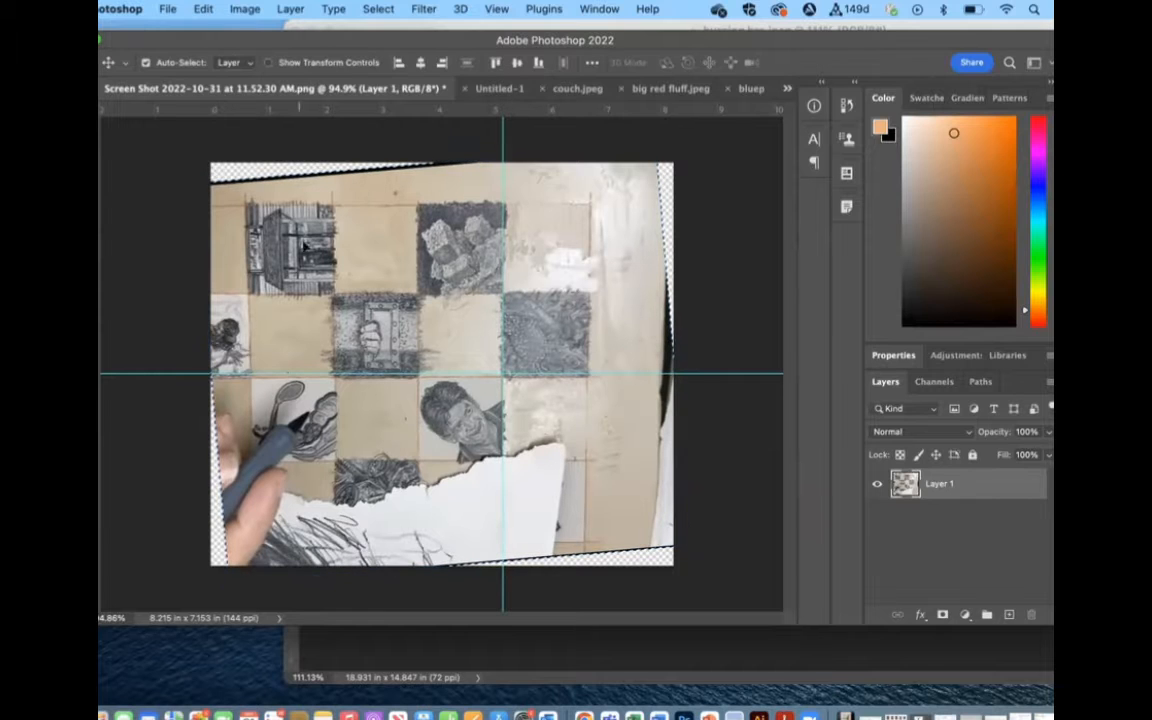
- Clear the existing selection and select the portrait square below the horizontal guide with the Rectangular Marquee tool
{"action": "key", "text": "c"}
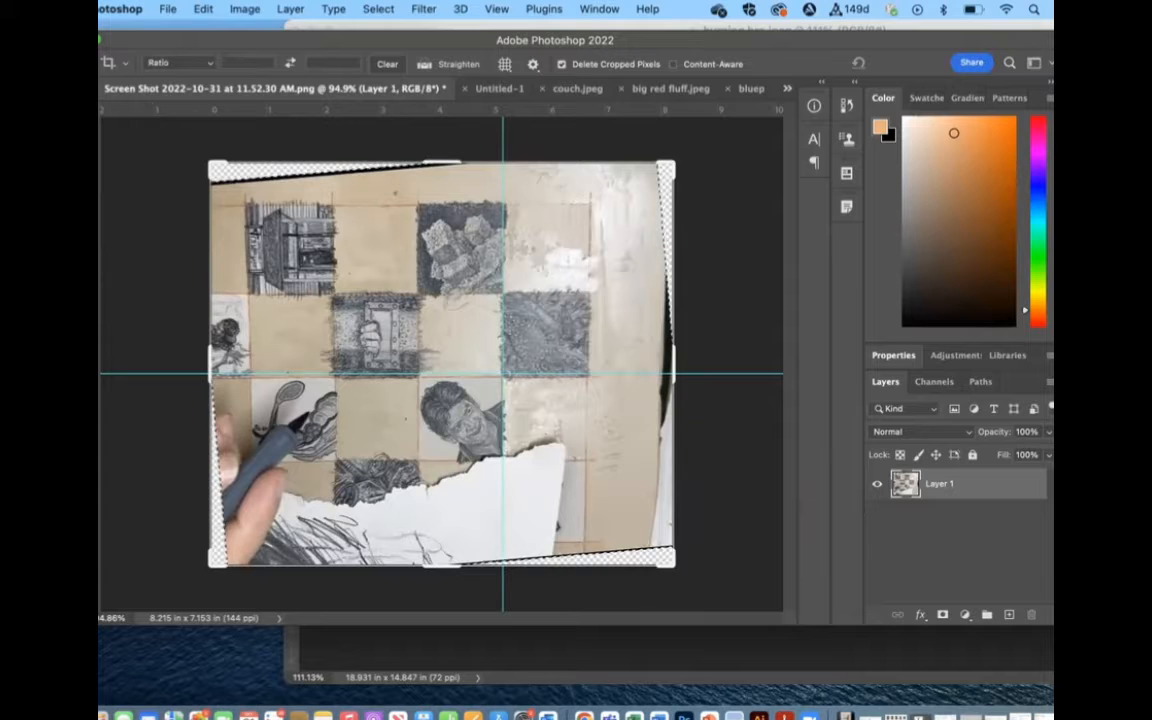
{"action": "key", "text": "m"}
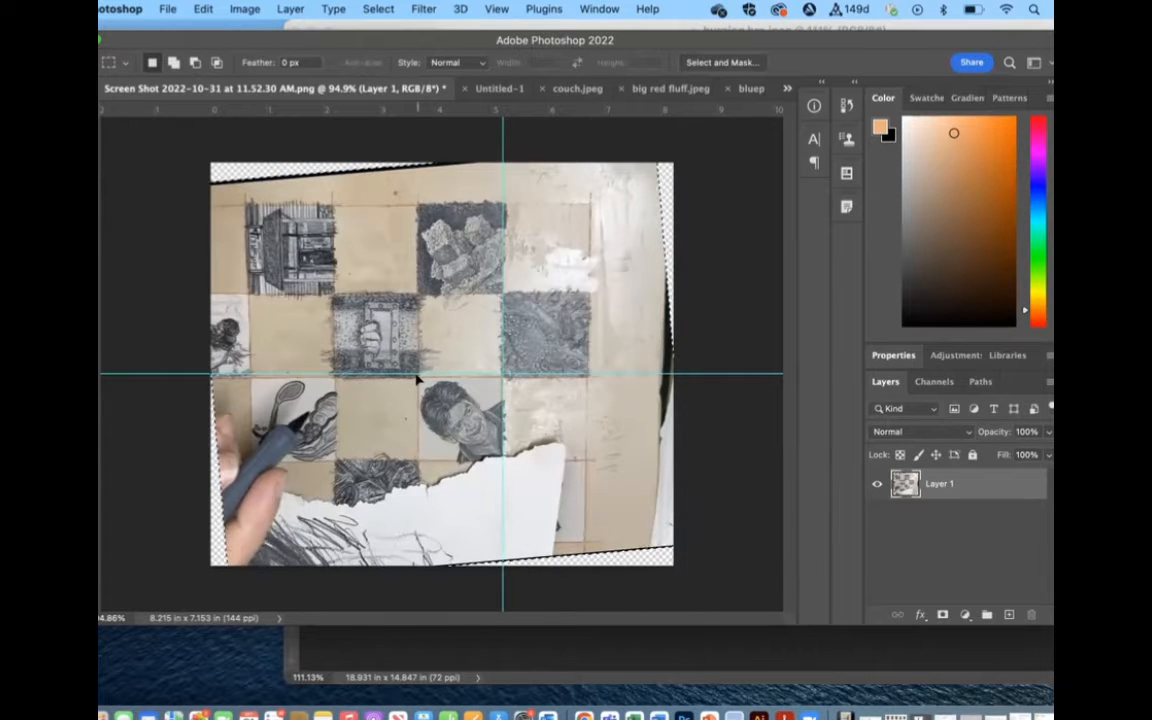
{"action": "left_click_drag", "start_coordinate": [417, 377], "coordinate": [486, 451]}
{"action": "key", "text": "super+z"}
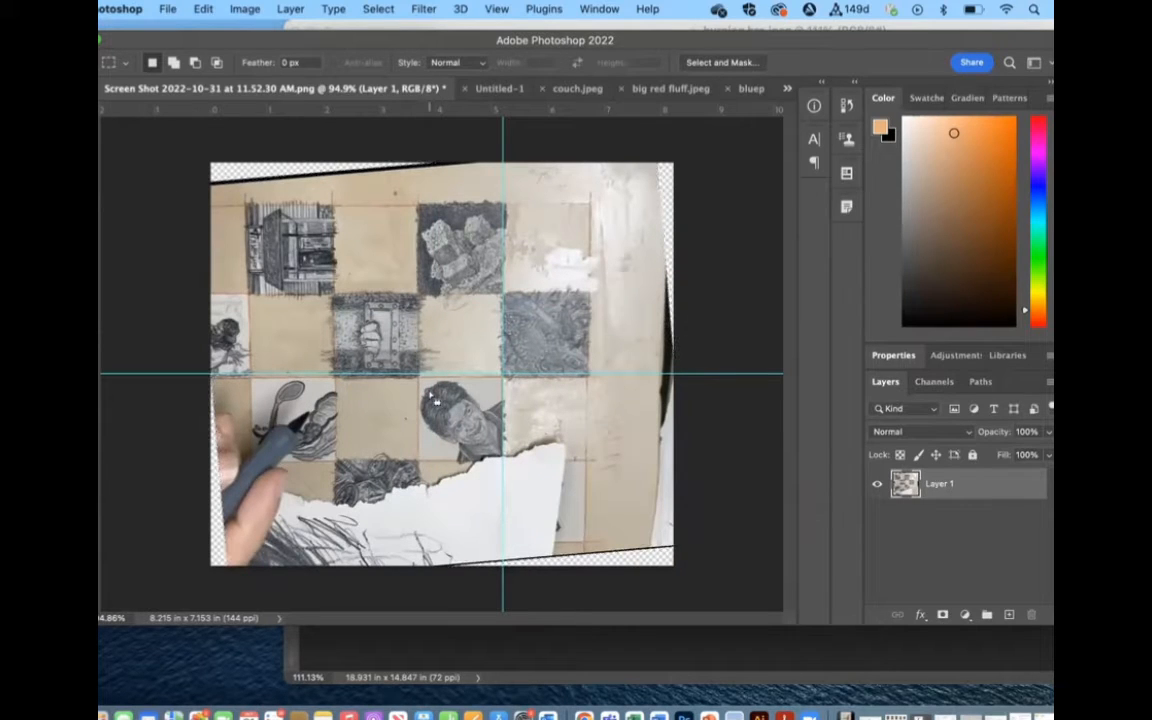
{"action": "key", "text": "Return"}
{"action": "left_click", "coordinate": [378, 9]}
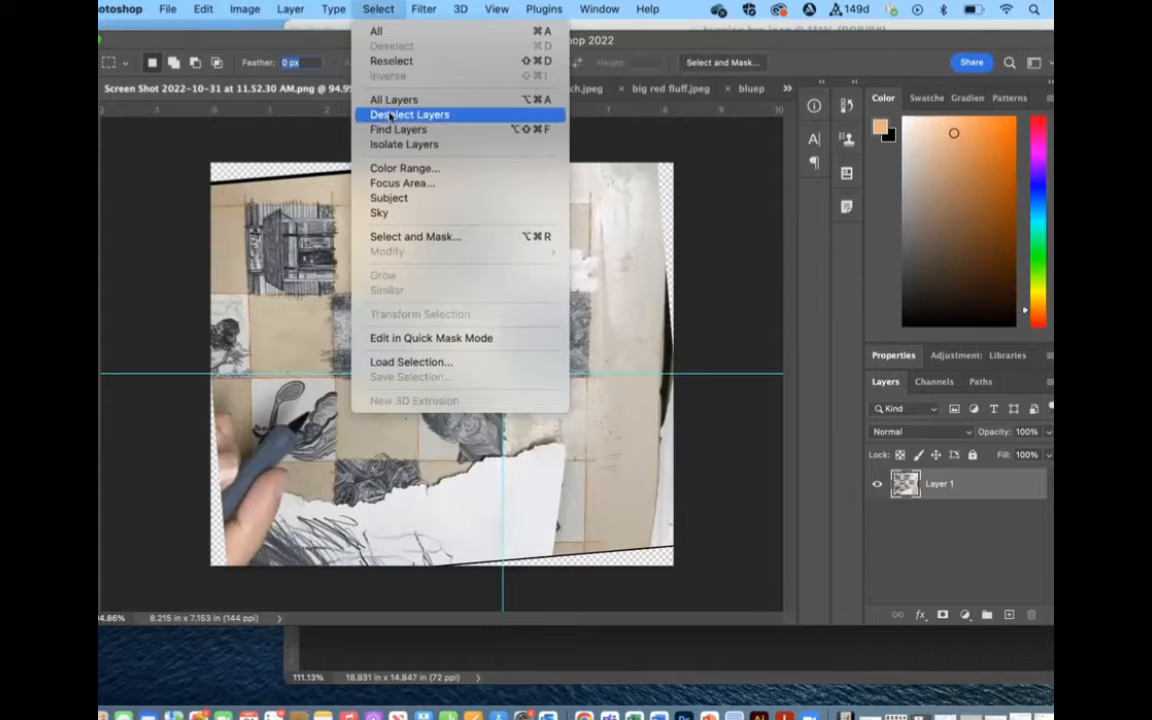
{"action": "left_click", "coordinate": [378, 9]}
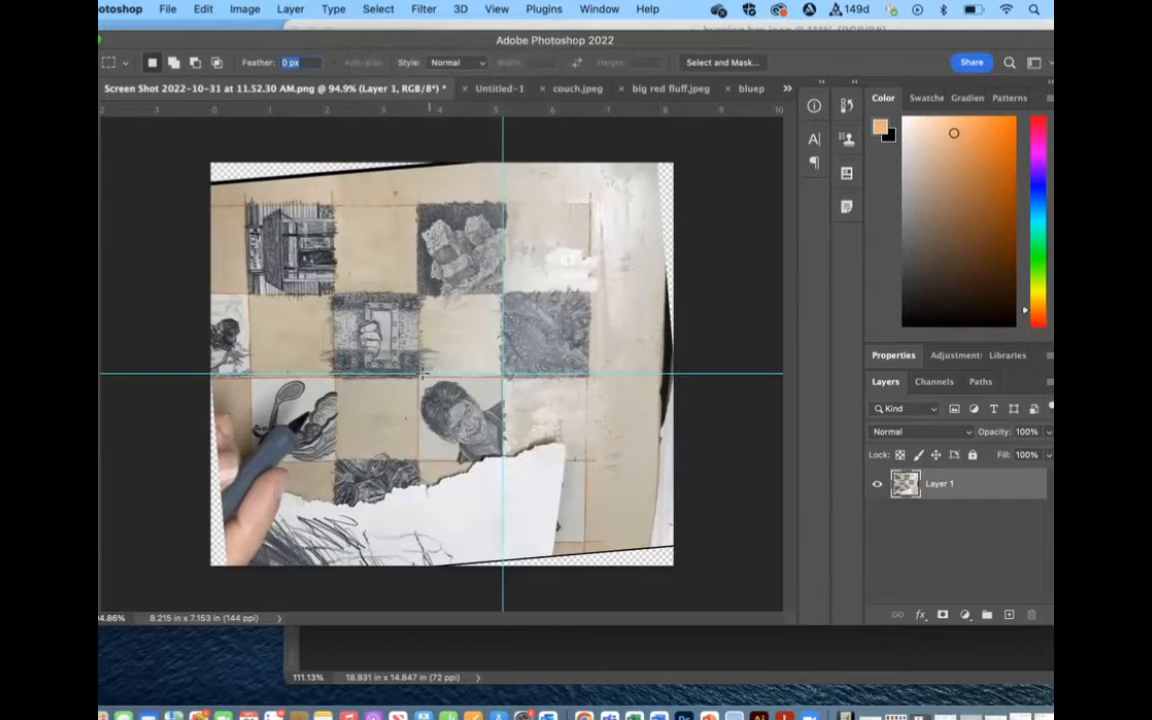
{"action": "left_click_drag", "start_coordinate": [418, 376], "coordinate": [503, 460]}
- Invert the selection, add it as a layer mask on Layer 1, and invert the mask to reveal only the portrait square
{"action": "left_click", "coordinate": [378, 9]}
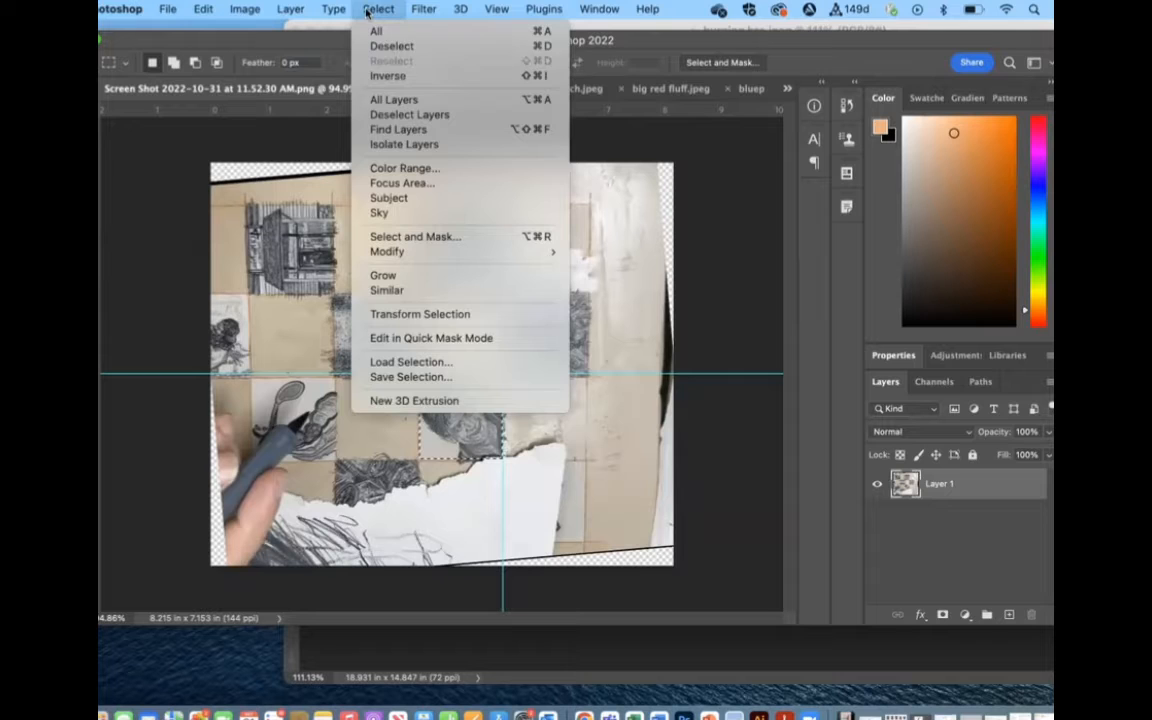
{"action": "left_click", "coordinate": [388, 76]}
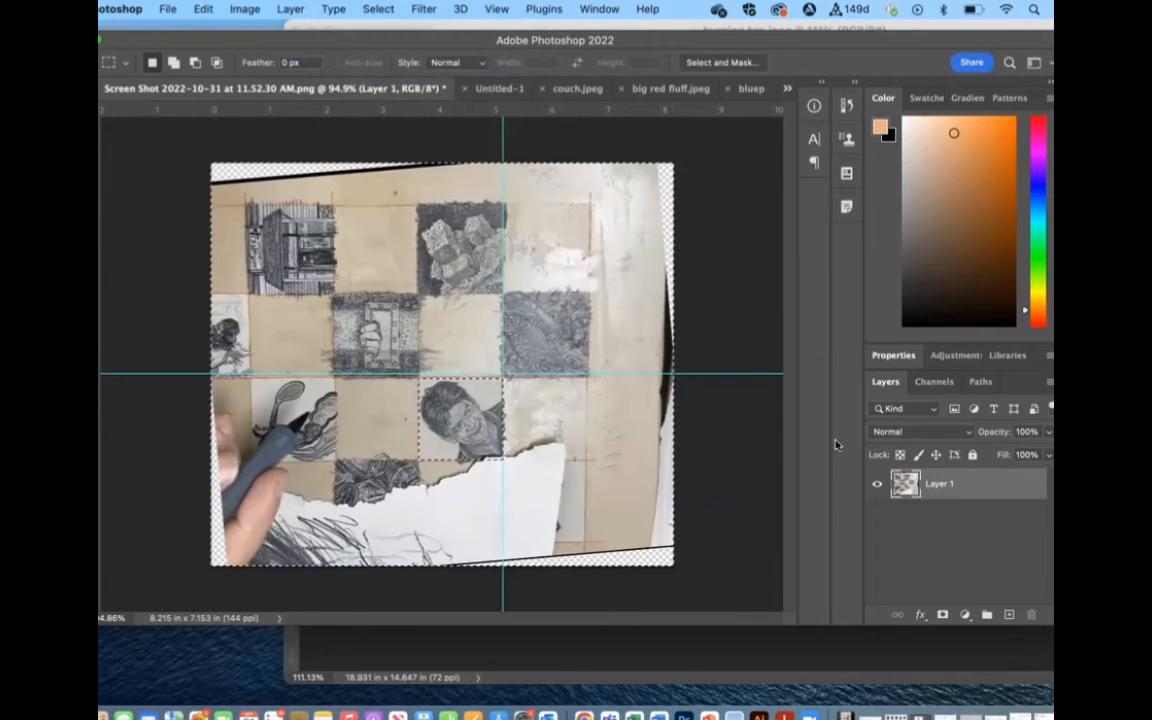
{"action": "left_click", "coordinate": [943, 615]}
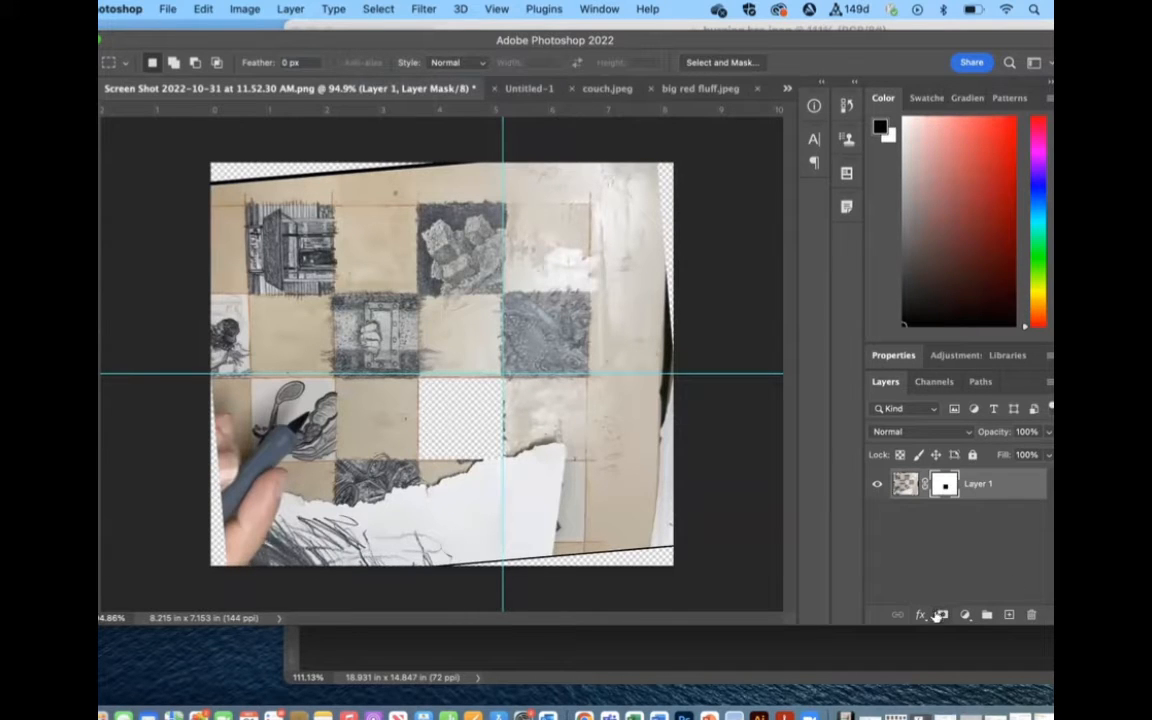
{"action": "key", "text": "super+i"}
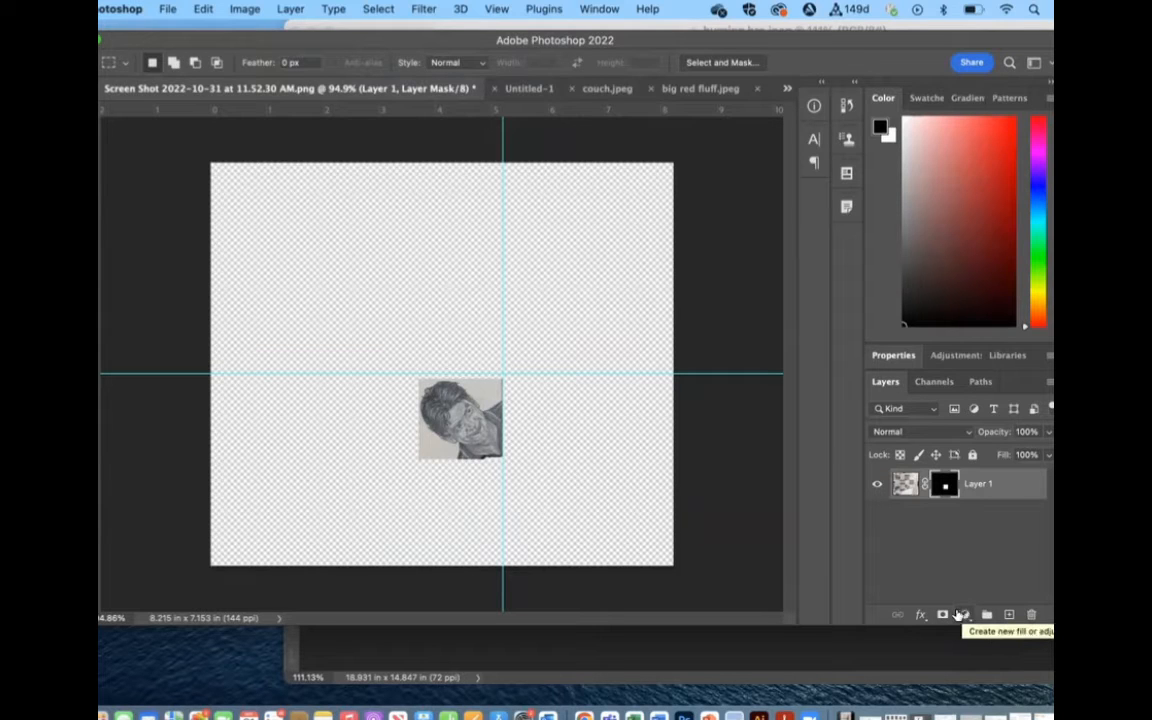
- Examine Layer 1's mask on its own in black and white and compare it with the masked image
{"action": "left_click", "coordinate": [940, 485], "text": "alt"}
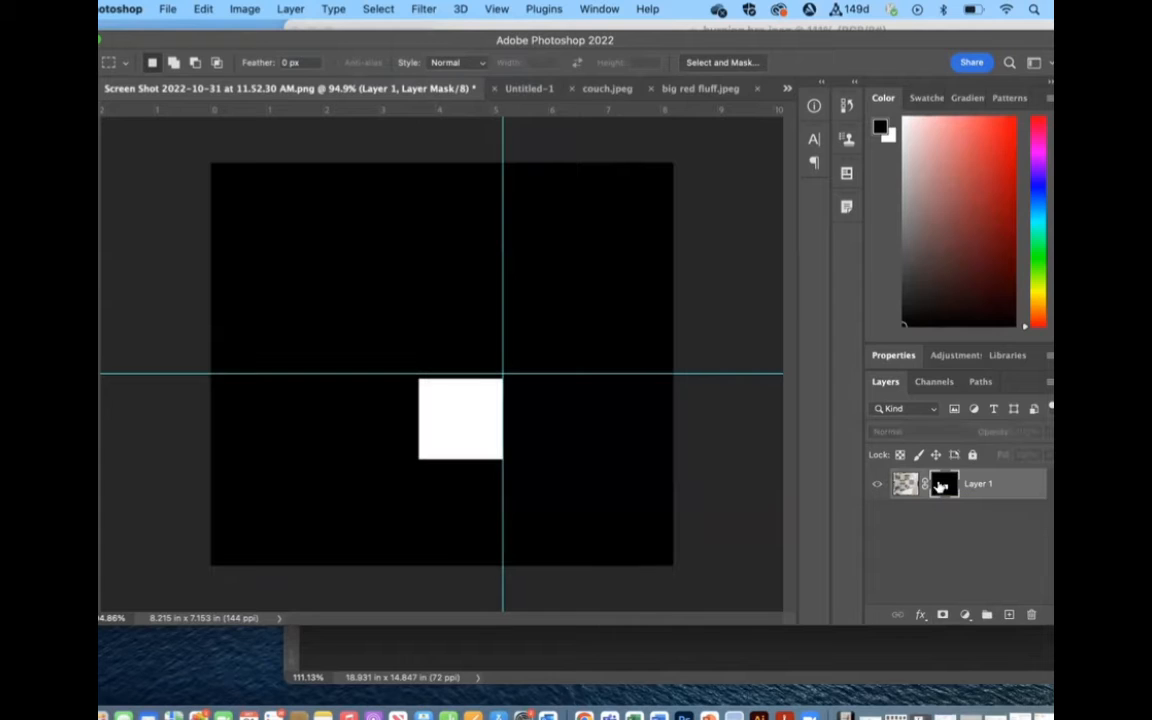
{"action": "left_click", "coordinate": [940, 485], "text": "alt"}
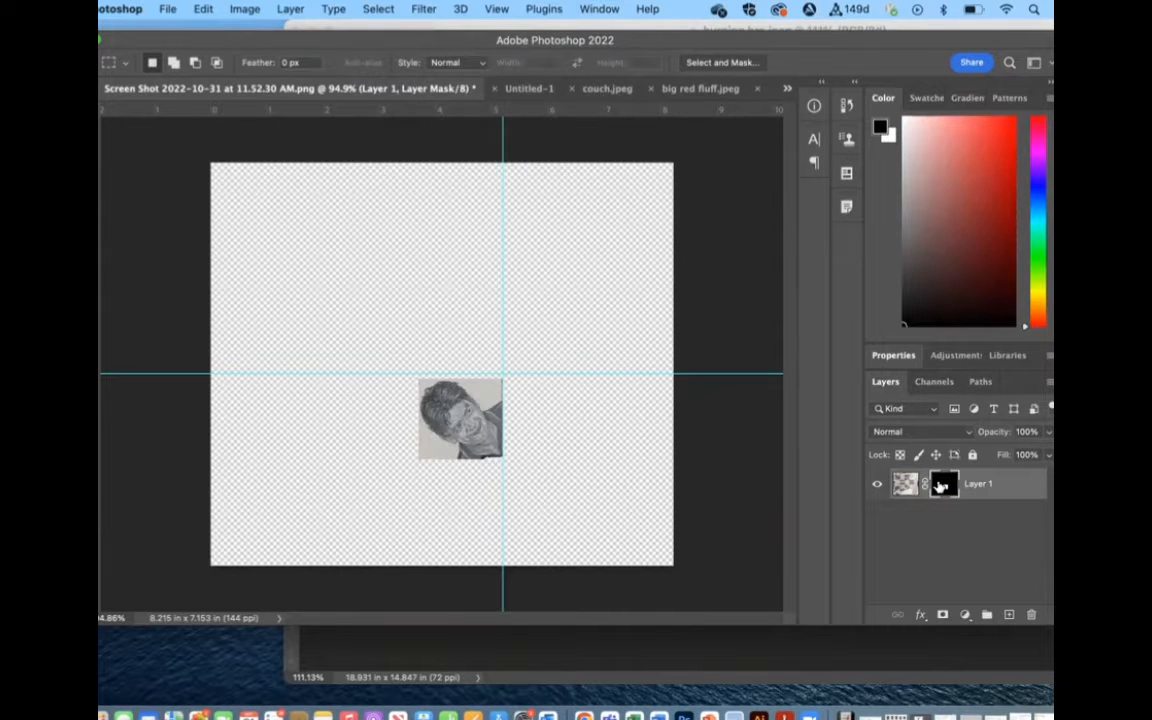
{"action": "left_click", "coordinate": [907, 486]}
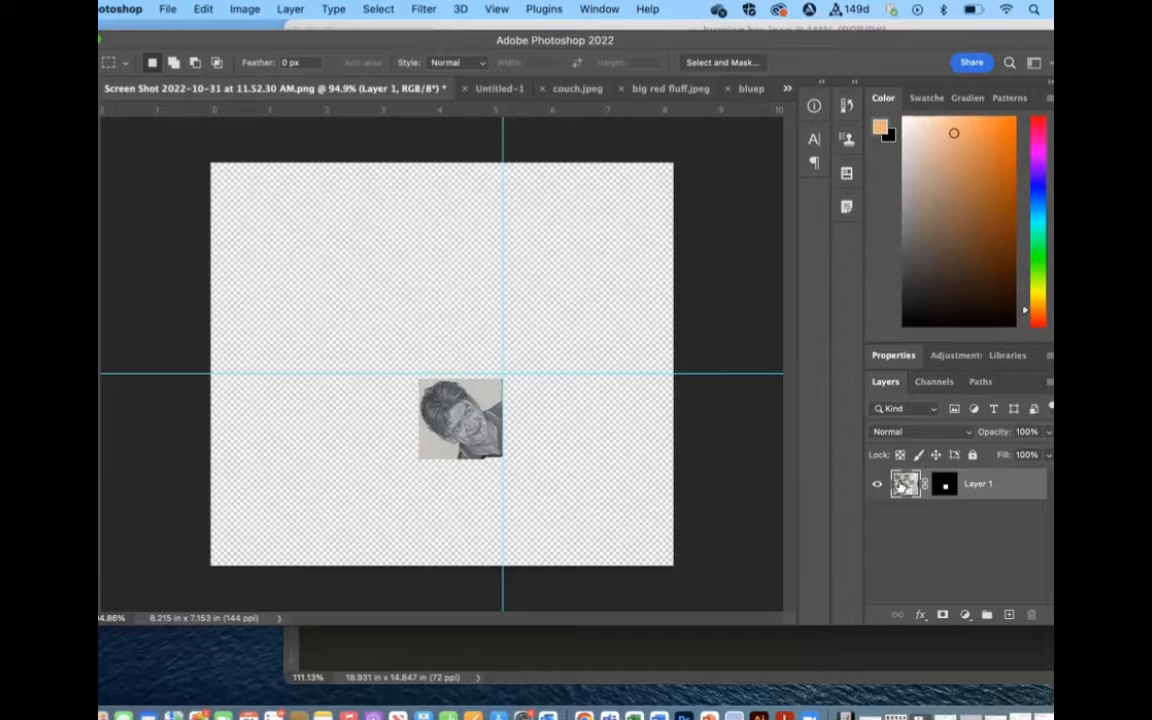
{"action": "left_click", "coordinate": [942, 485]}
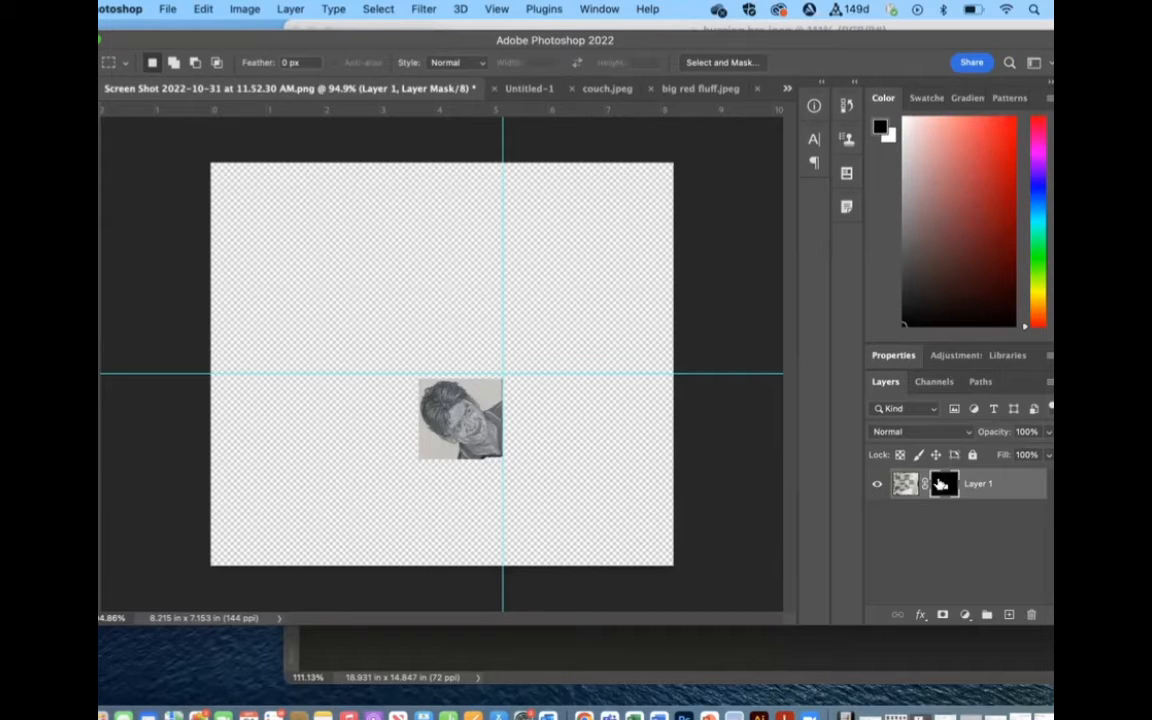
{"action": "left_click", "coordinate": [944, 487], "text": "alt"}
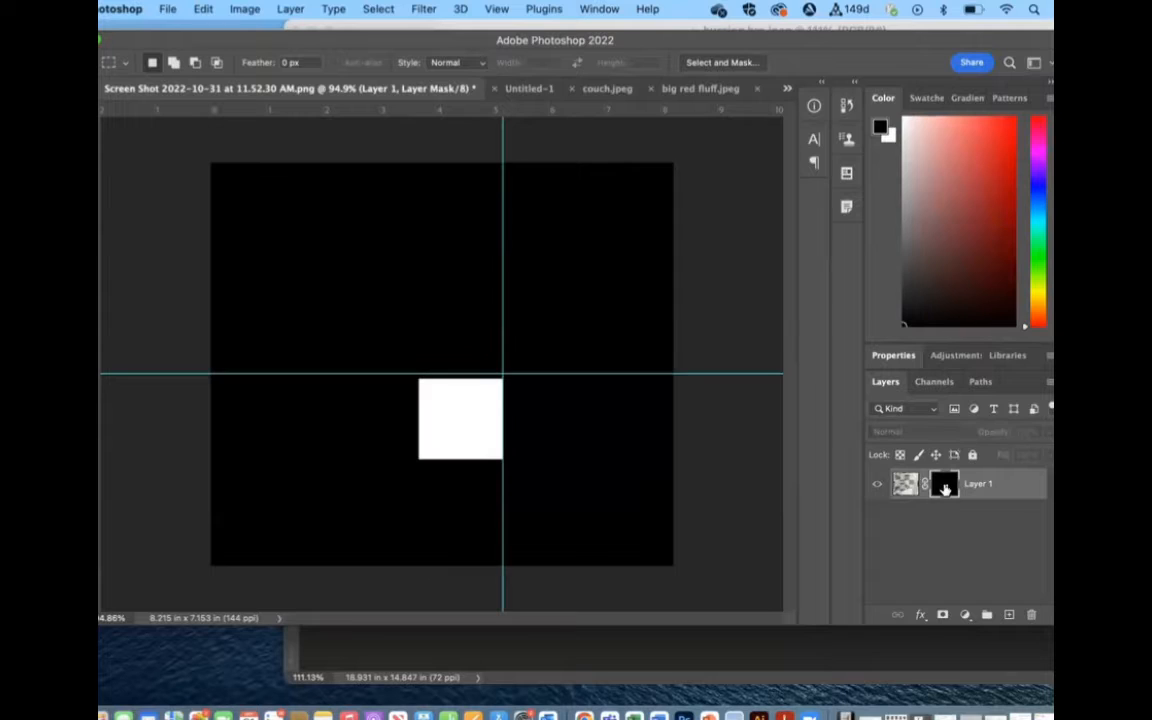
{"action": "left_click", "coordinate": [944, 487], "text": "alt"}
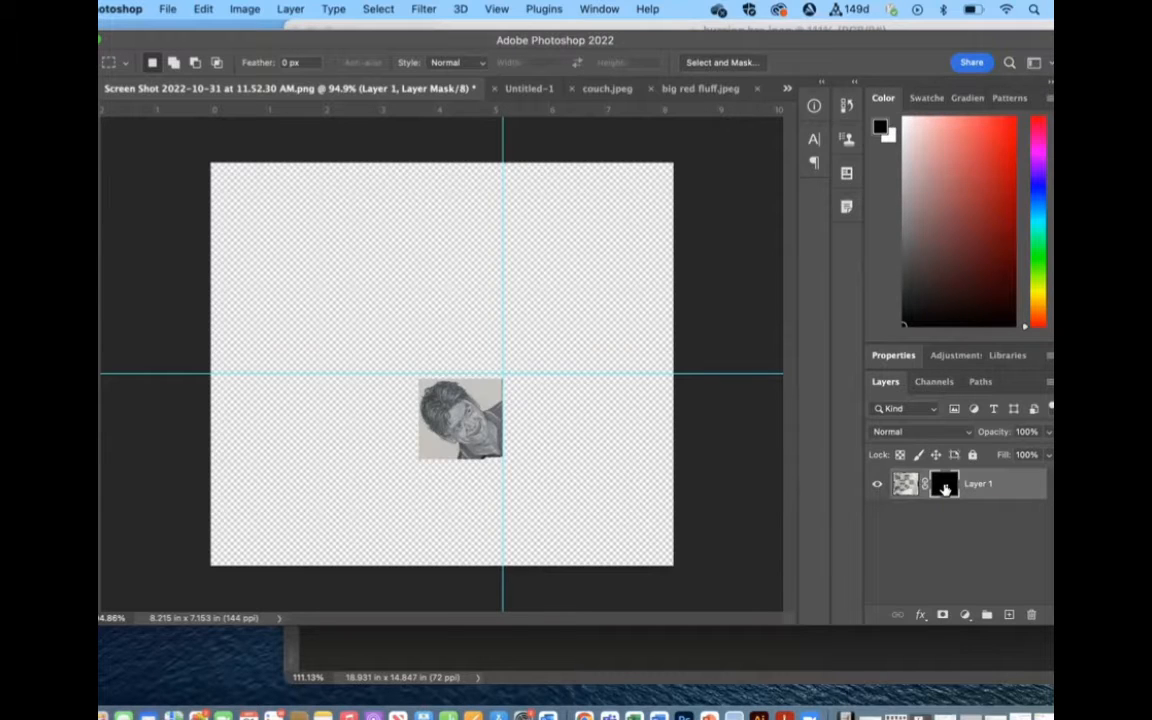
{"action": "left_click", "coordinate": [944, 487], "text": "alt"}
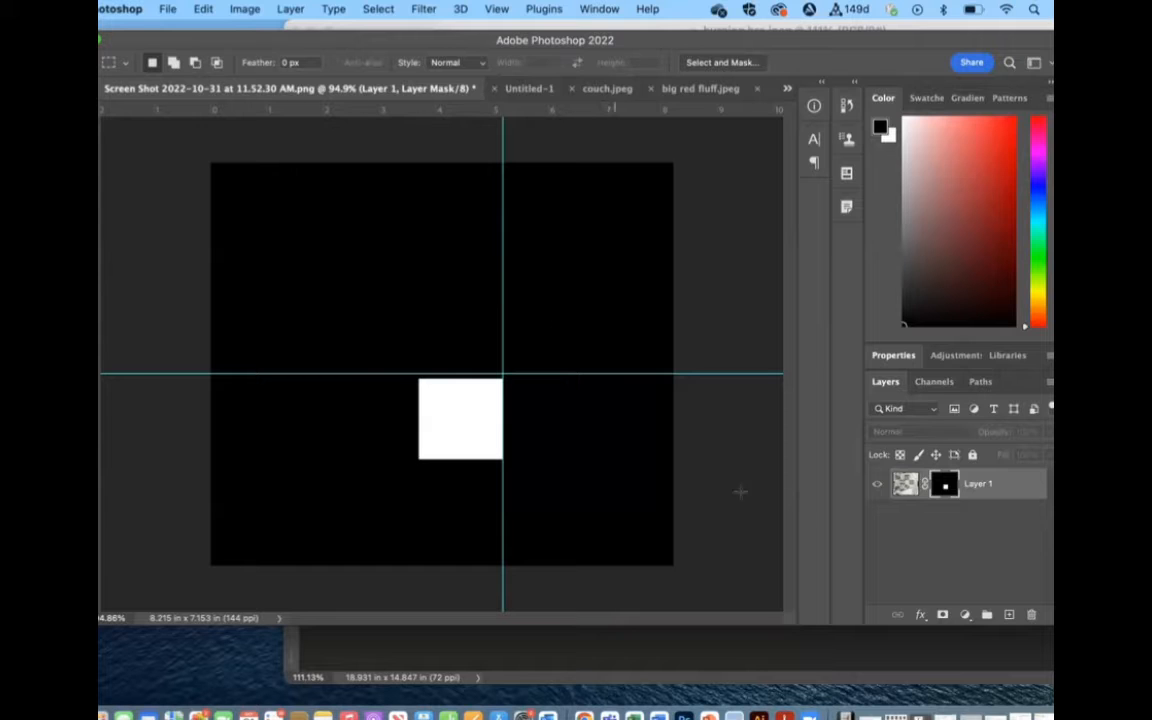
{"action": "left_click", "coordinate": [944, 485], "text": "alt"}
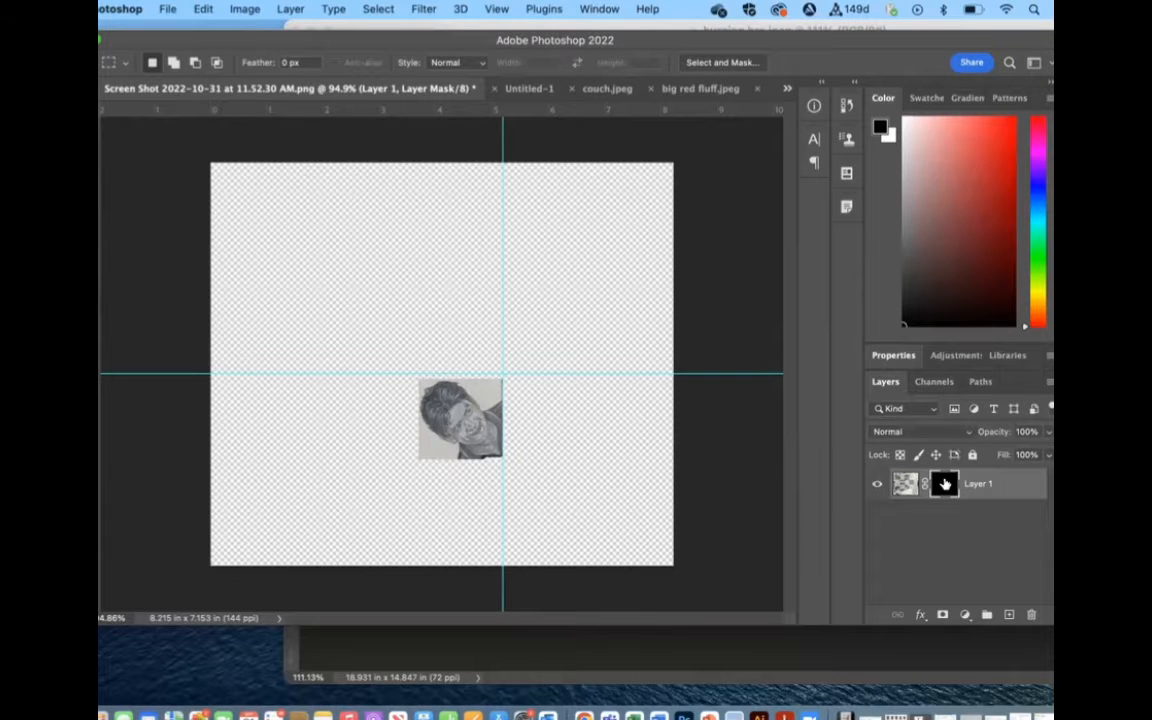
- Disable Layer 1's mask to compare the full image with the isolated portrait, and enable it again
{"action": "right_click", "coordinate": [944, 484]}
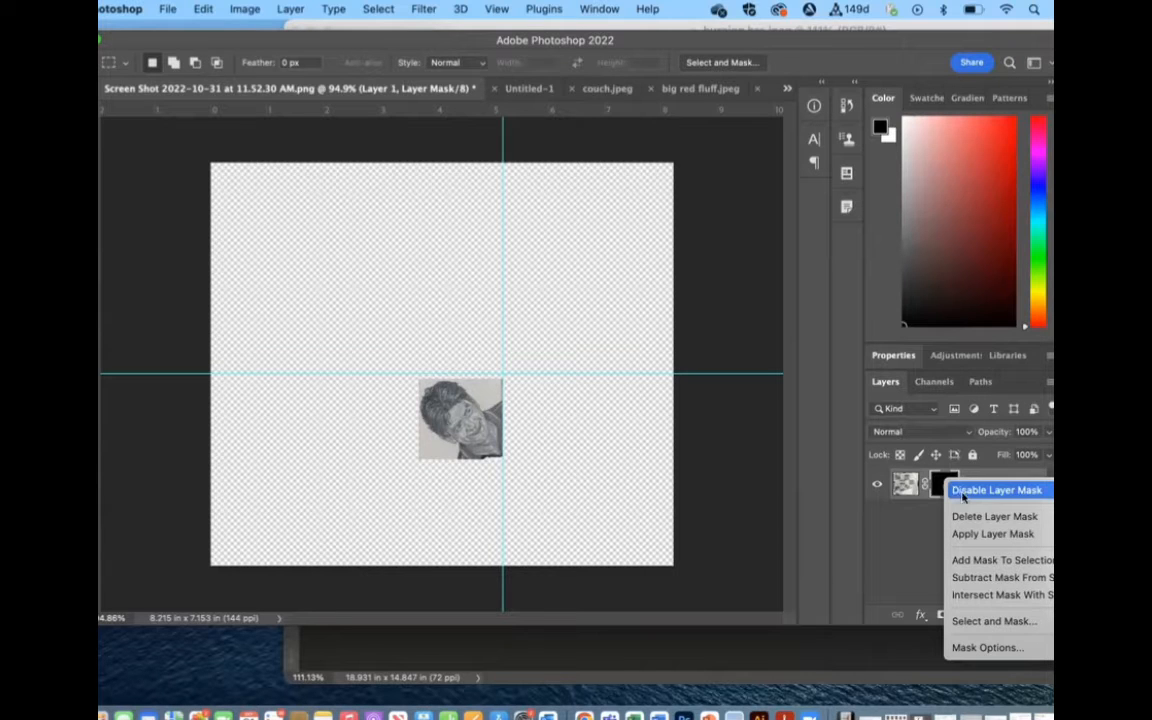
{"action": "left_click", "coordinate": [960, 491]}
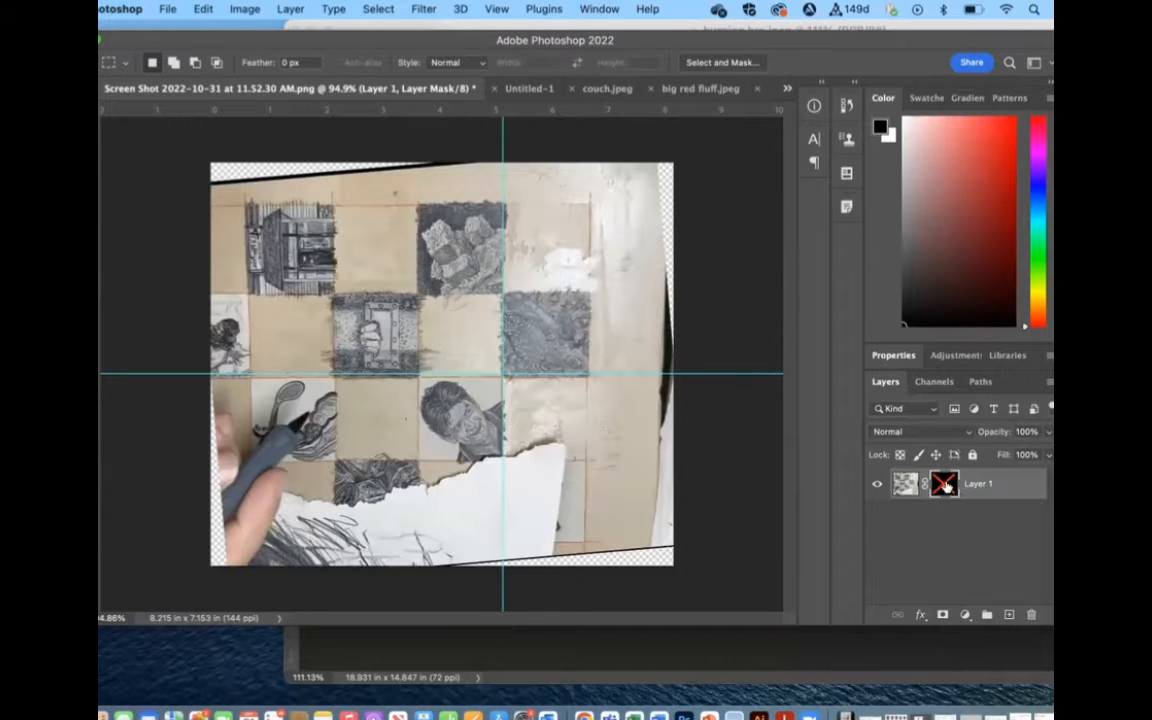
{"action": "right_click", "coordinate": [945, 485]}
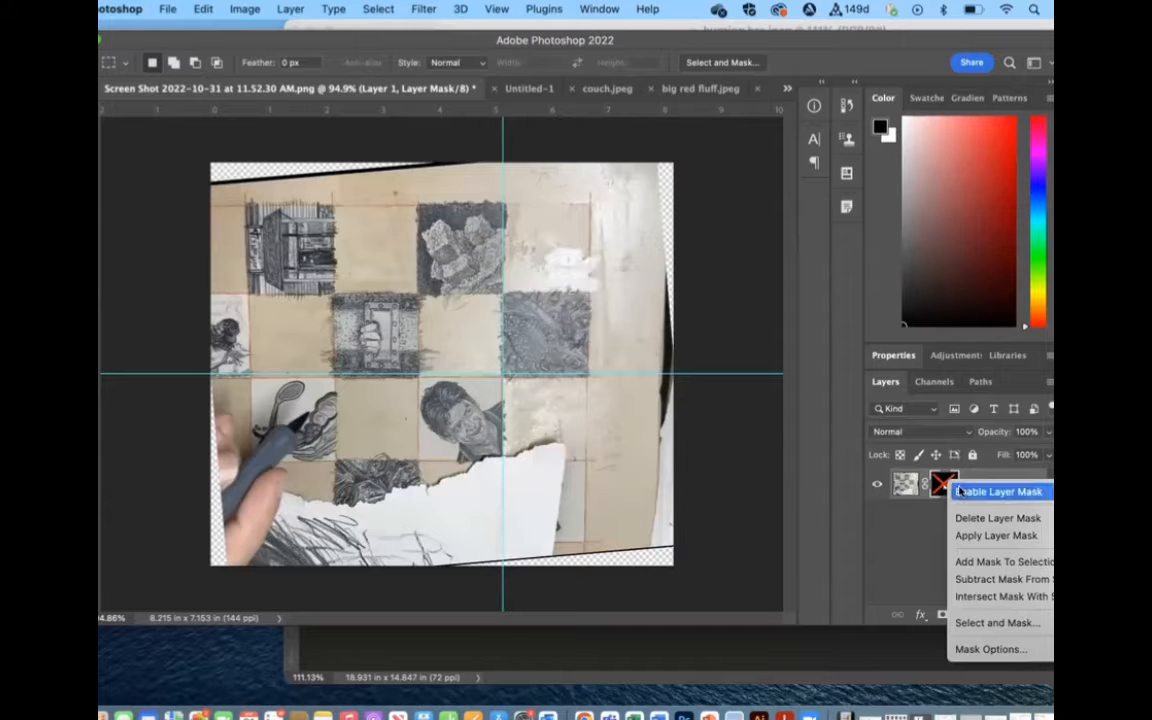
{"action": "left_click", "coordinate": [990, 491]}
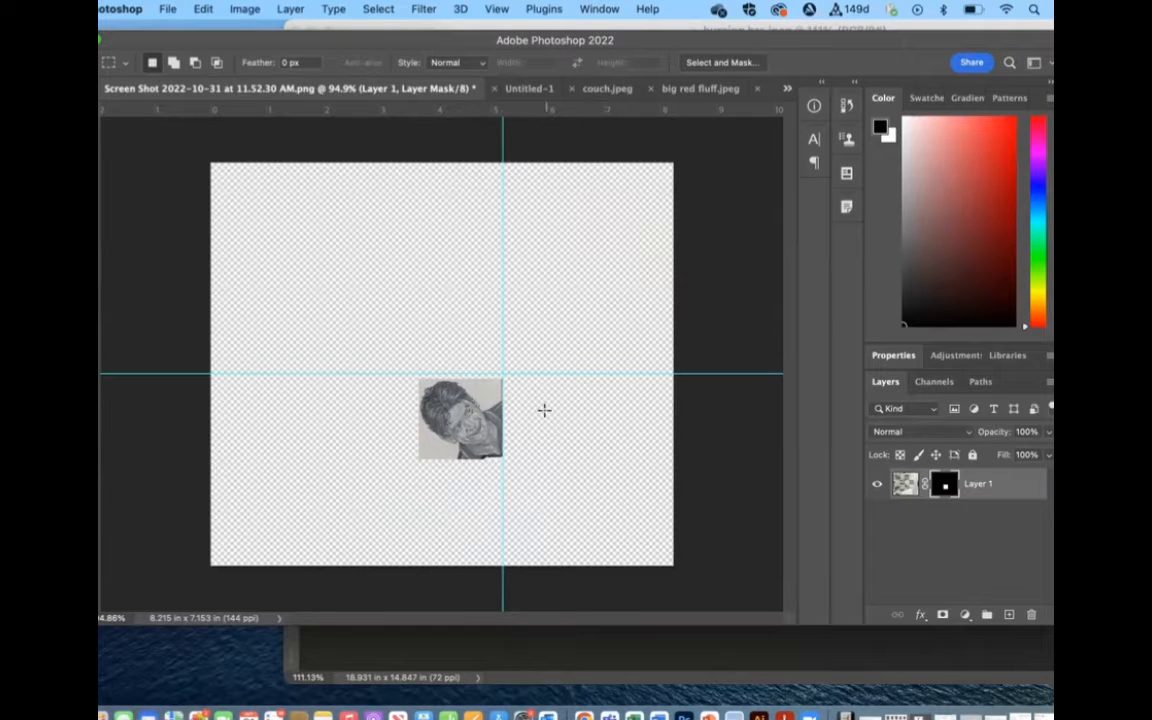
- Apply the layer mask permanently to Layer 1 and move the portrait square to the canvas's upper-left area
{"action": "right_click", "coordinate": [943, 492]}
{"action": "left_click", "coordinate": [963, 535]}
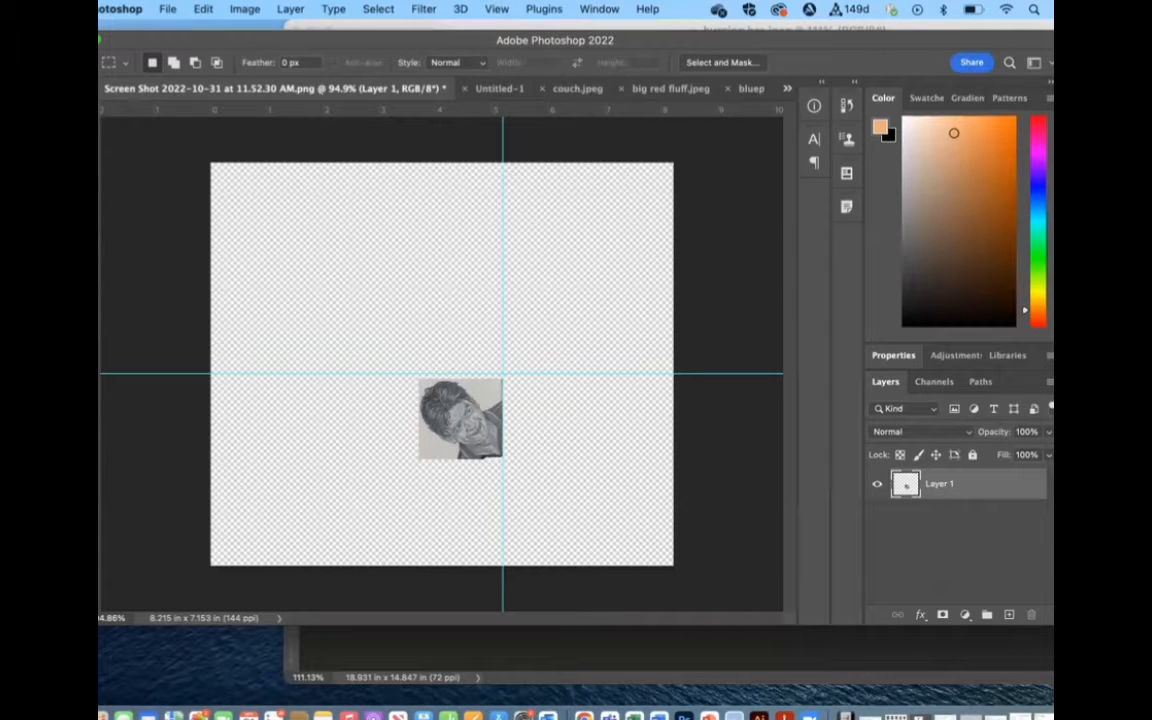
{"action": "key", "text": "v"}
{"action": "left_click_drag", "start_coordinate": [451, 408], "coordinate": [337, 267]}
- Select the whole canvas and rotate Layer 1 clockwise with Free Transform until the face stands upright in a diamond shape
{"action": "key", "text": "super+a"}
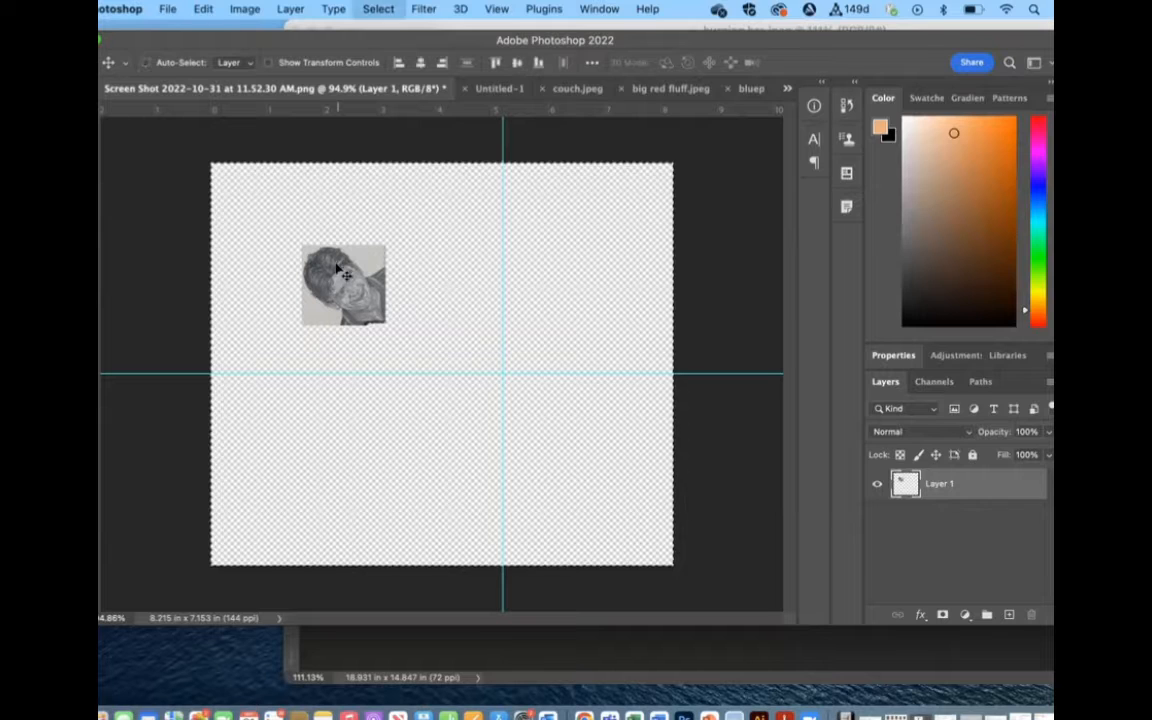
{"action": "key", "text": "super+t"}
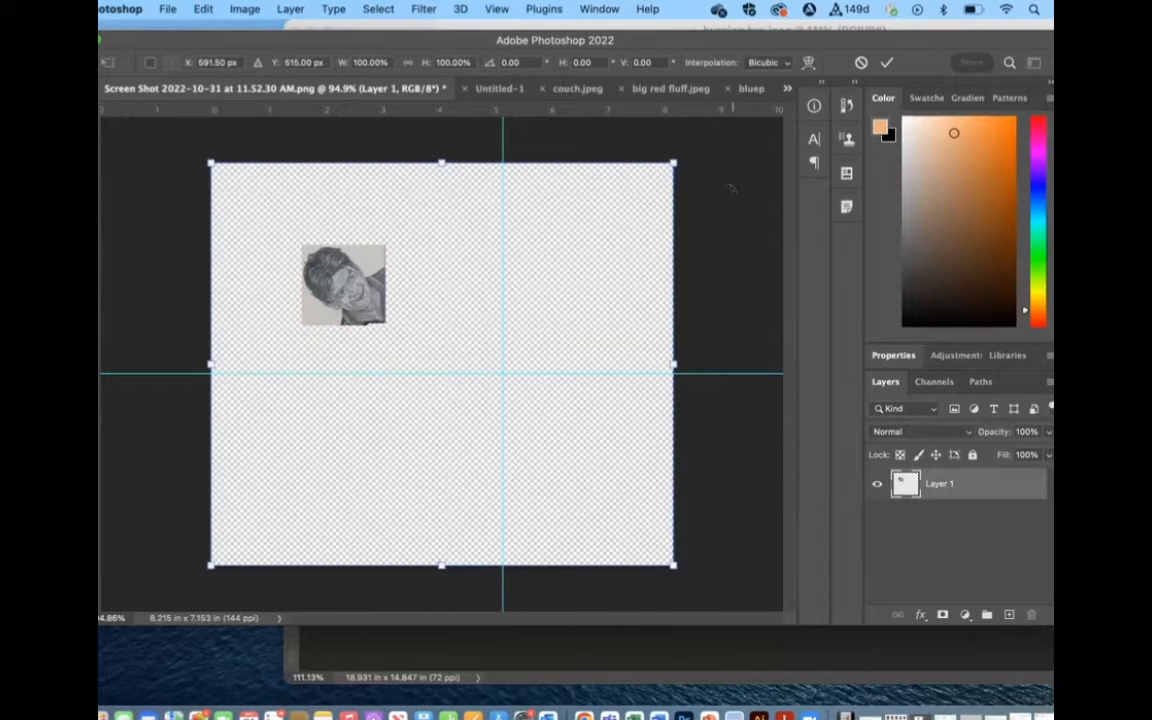
{"action": "left_click_drag", "start_coordinate": [662, 160], "coordinate": [638, 404]}
{"action": "key", "text": "Return"}
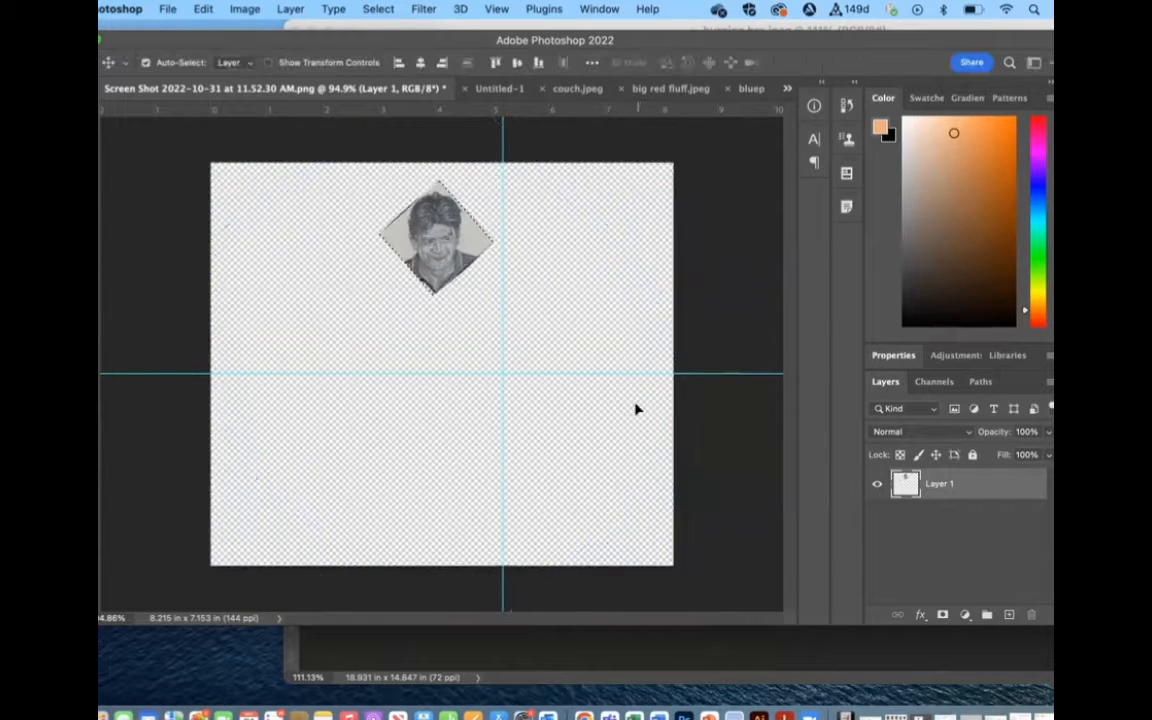
- Clear all guides, and move the diamond-shaped portrait to about the canvas centre, leaving nothing selected
{"action": "left_click", "coordinate": [497, 9]}
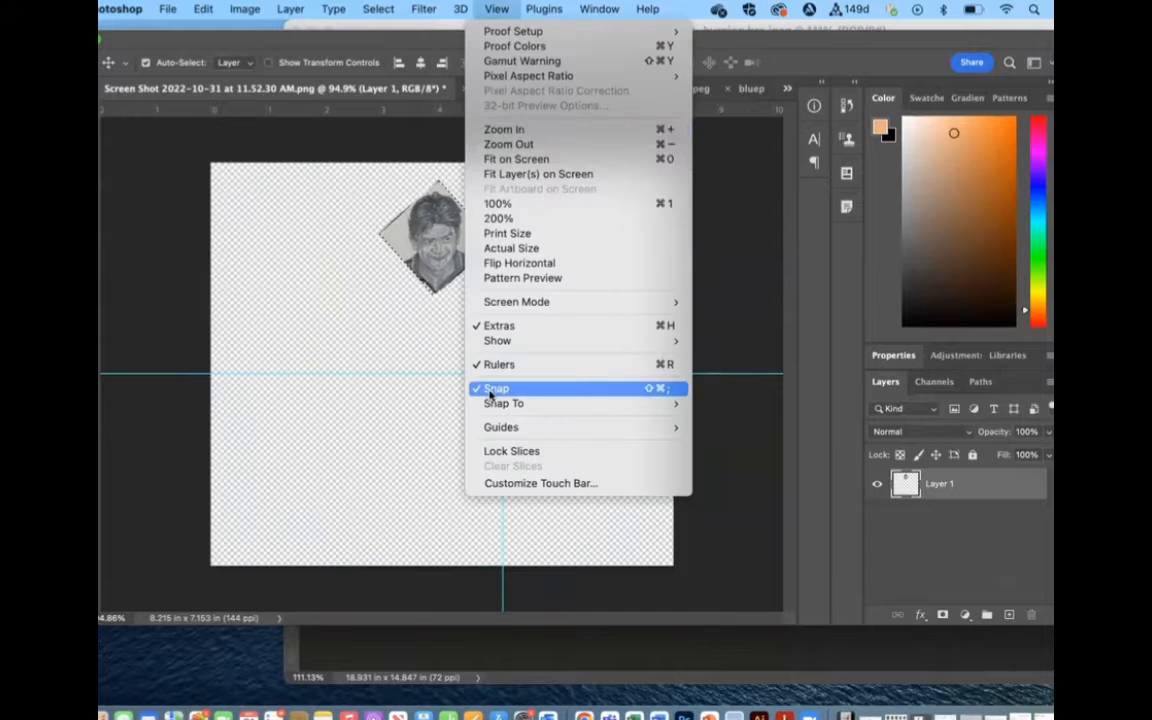
{"action": "mouse_move", "coordinate": [495, 427]}
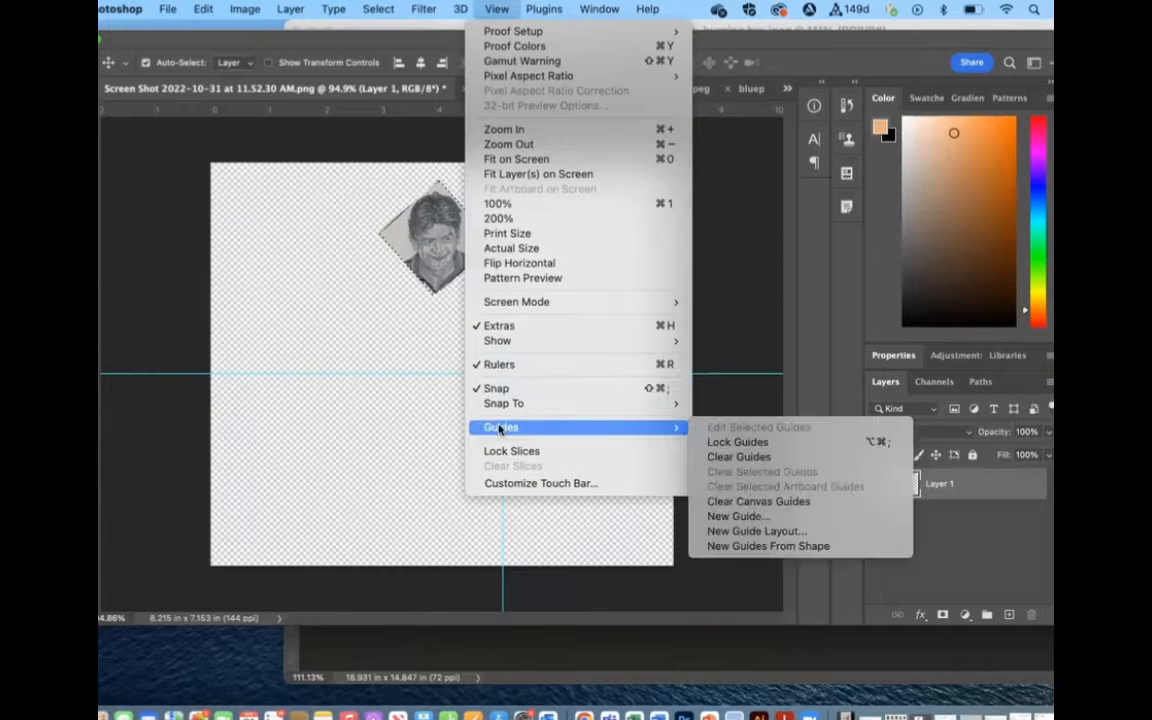
{"action": "left_click", "coordinate": [759, 460]}
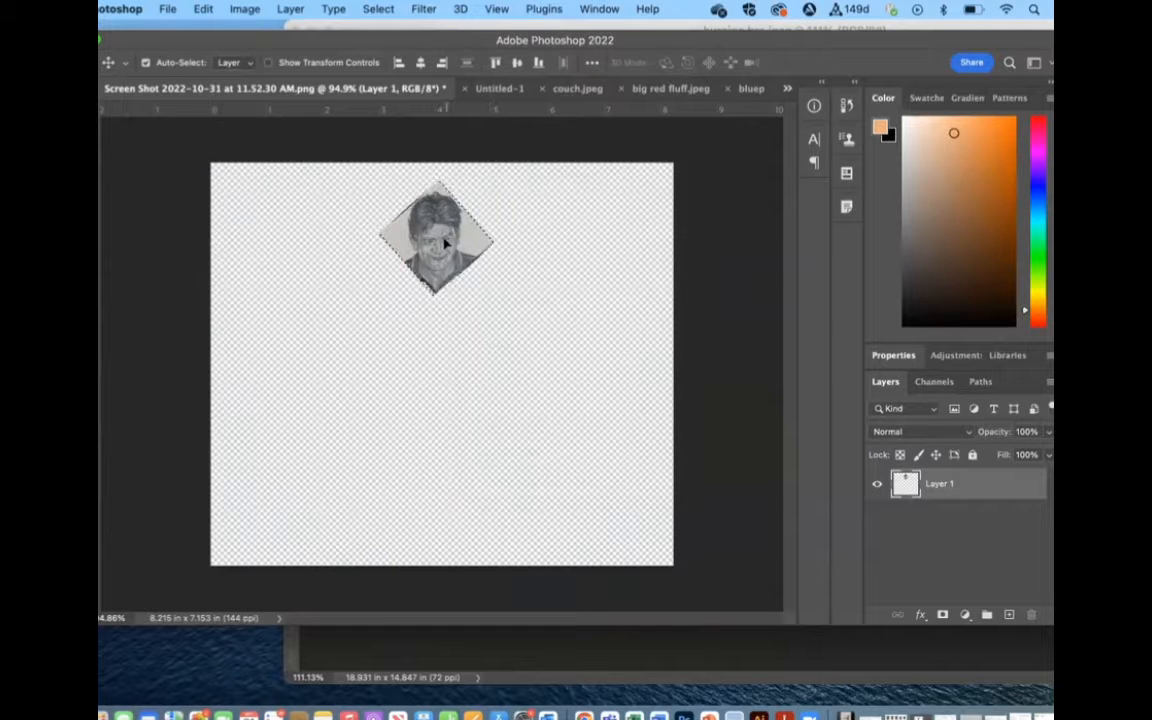
{"action": "left_click_drag", "start_coordinate": [440, 245], "coordinate": [452, 362]}
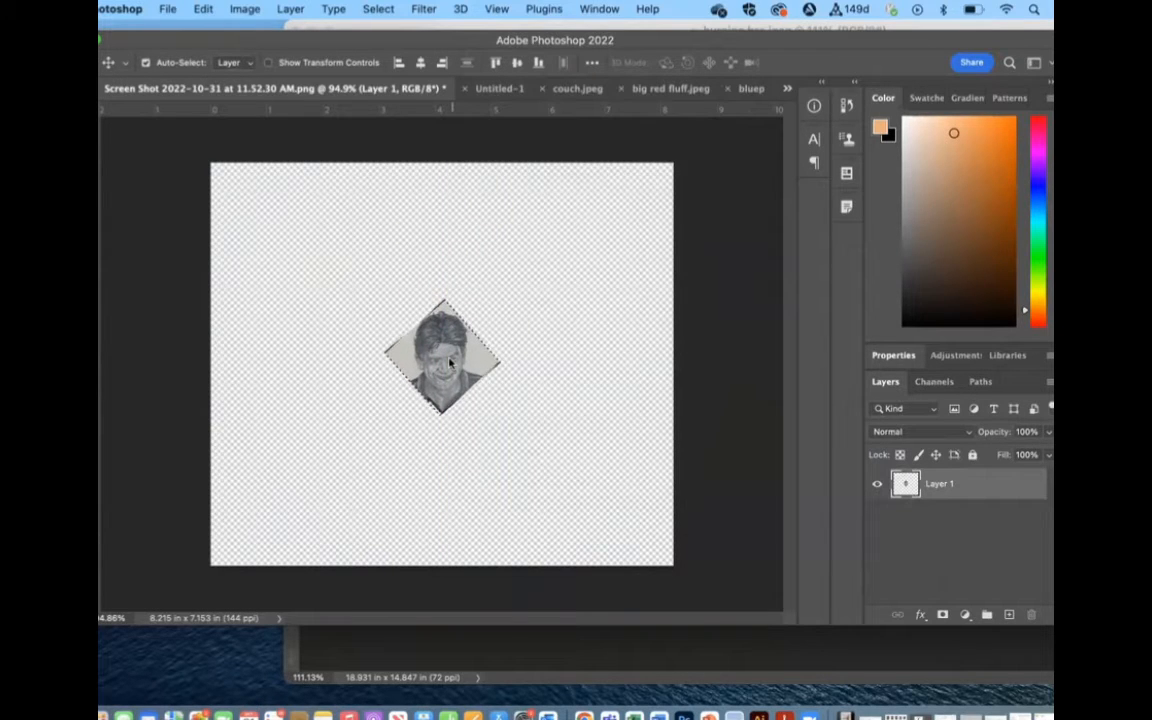
{"action": "key", "text": "super+d"}
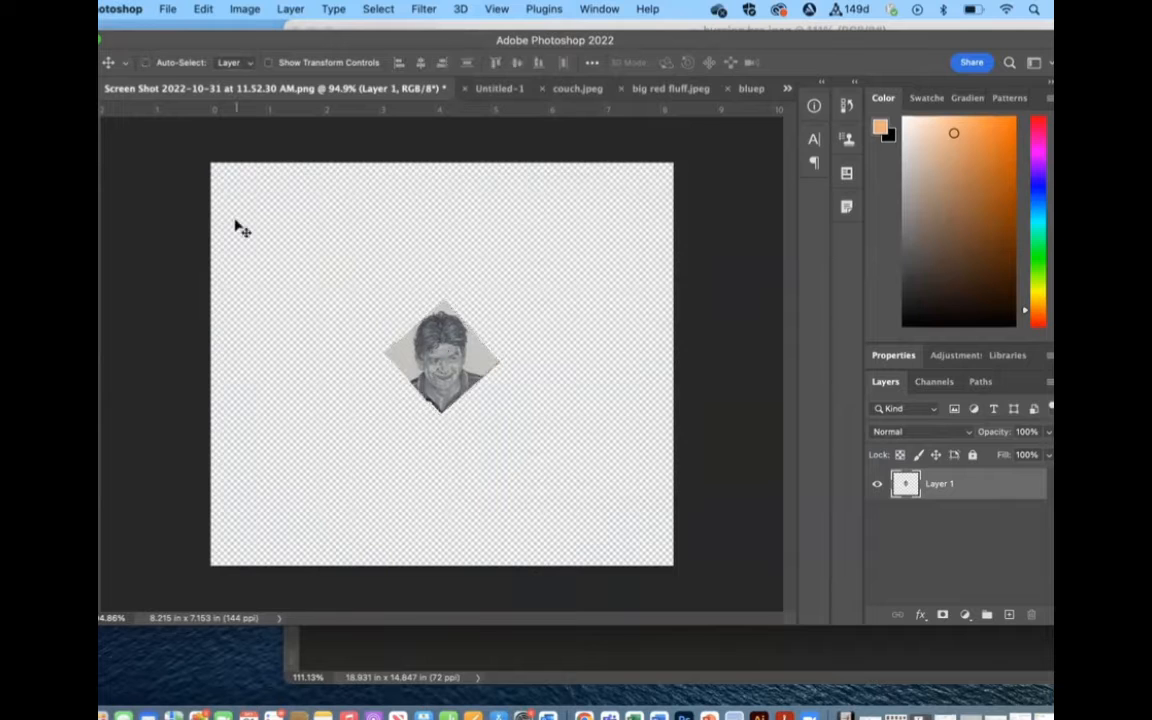
- Select the plain light background around the head with the Magic Wand at tolerance 50, contiguous
{"action": "key", "text": "super+equal"}
{"action": "key", "text": "super+equal"}
{"action": "key", "text": "super+equal"}
{"action": "key", "text": "super+equal"}
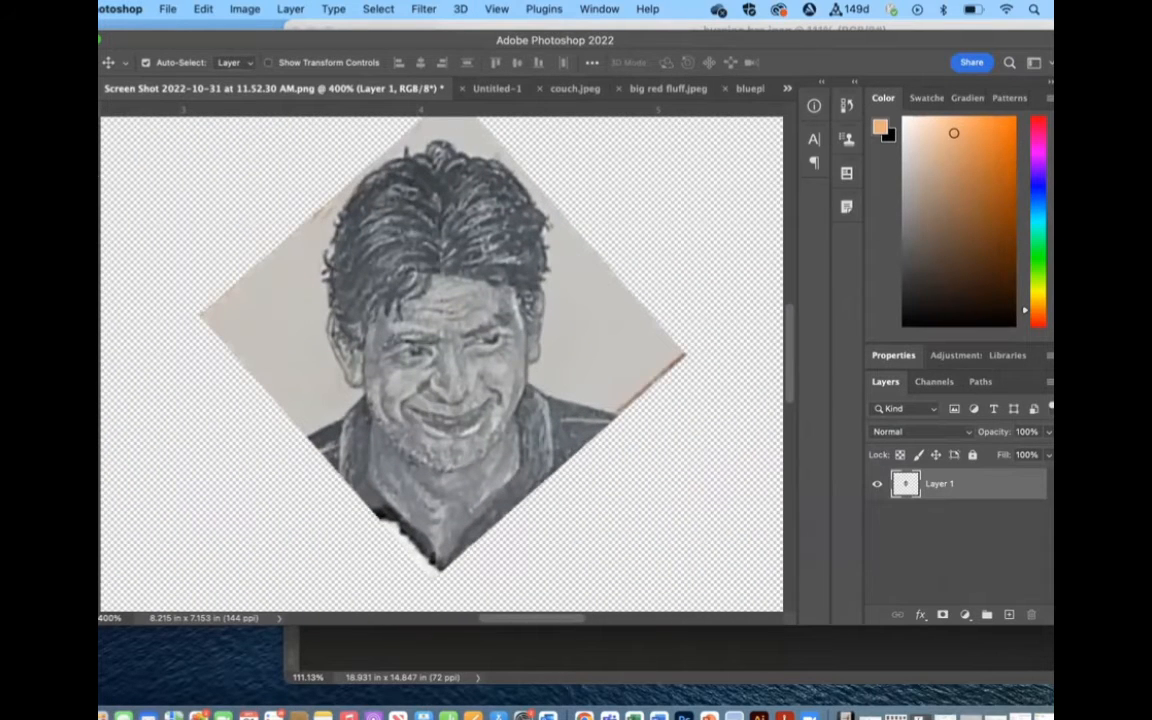
{"action": "key", "text": "w"}
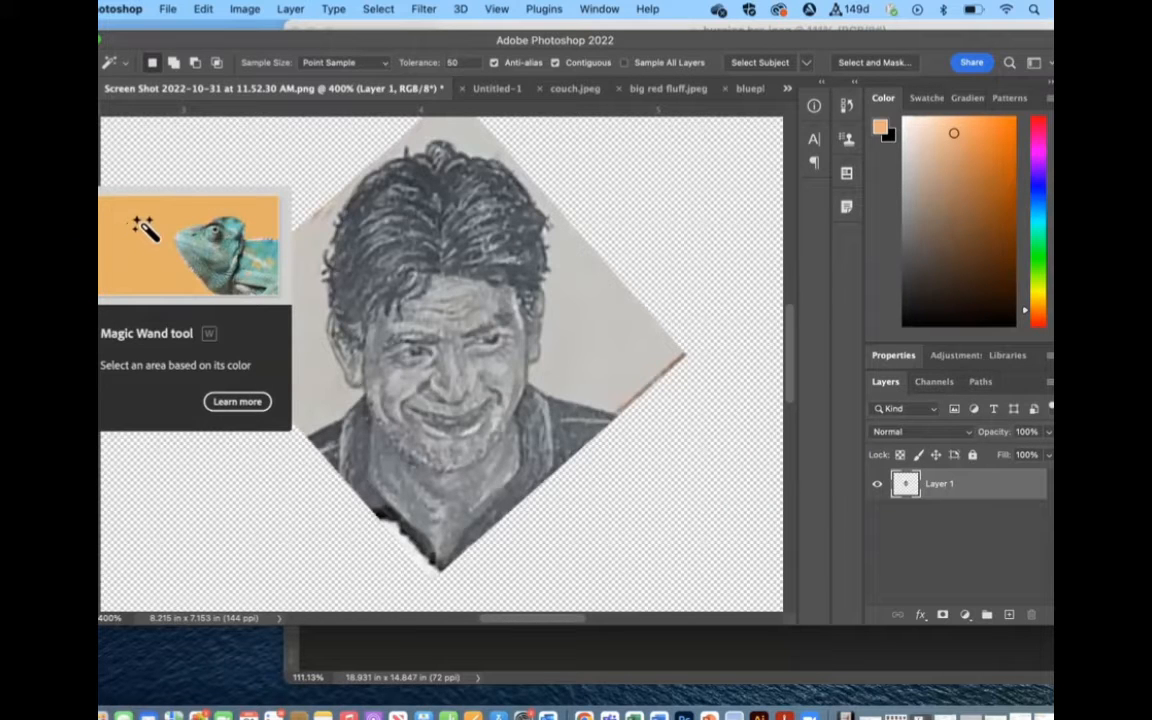
{"action": "left_click", "coordinate": [587, 370]}
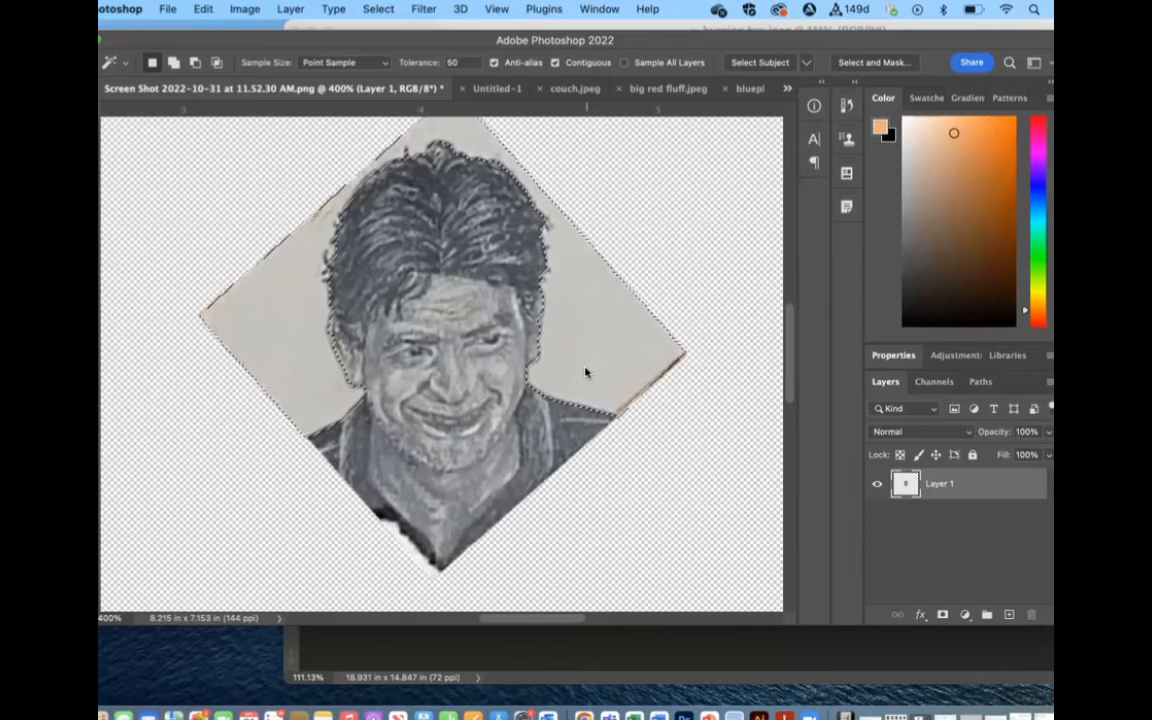
- Add a layer mask to Layer 1 from the background selection and invert it to hide the background behind the head
{"action": "scroll", "coordinate": [391, 352], "scroll_direction": "up", "scroll_amount": 3}
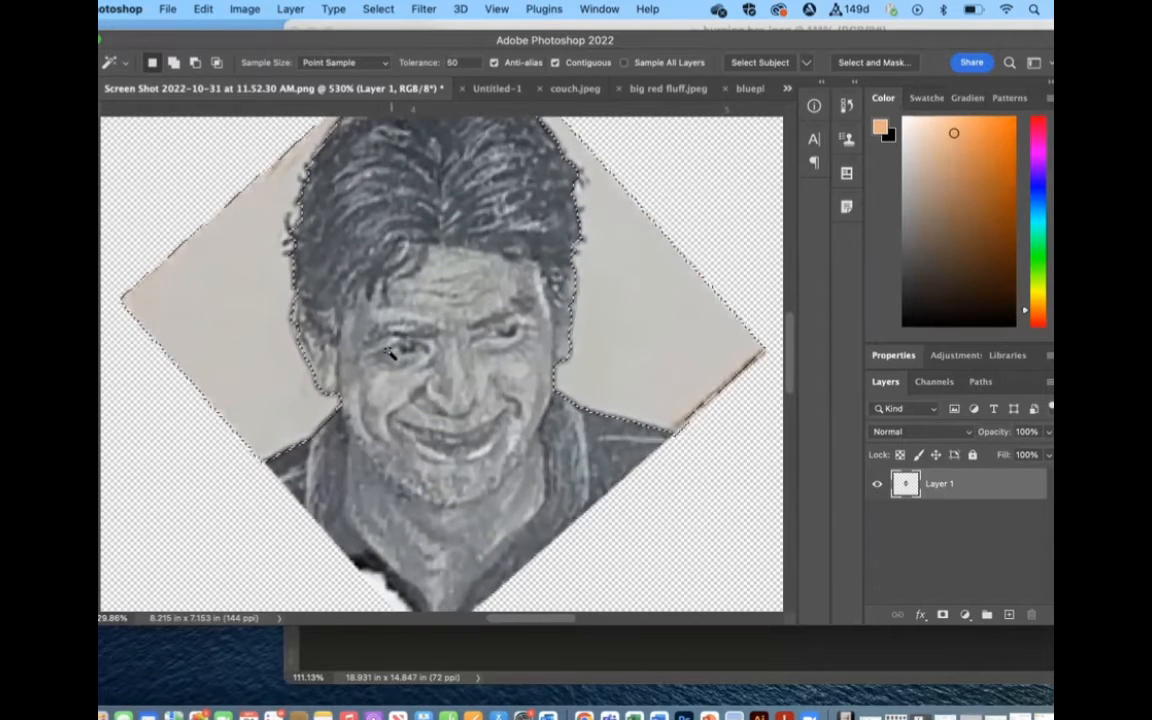
{"action": "left_click", "coordinate": [940, 614]}
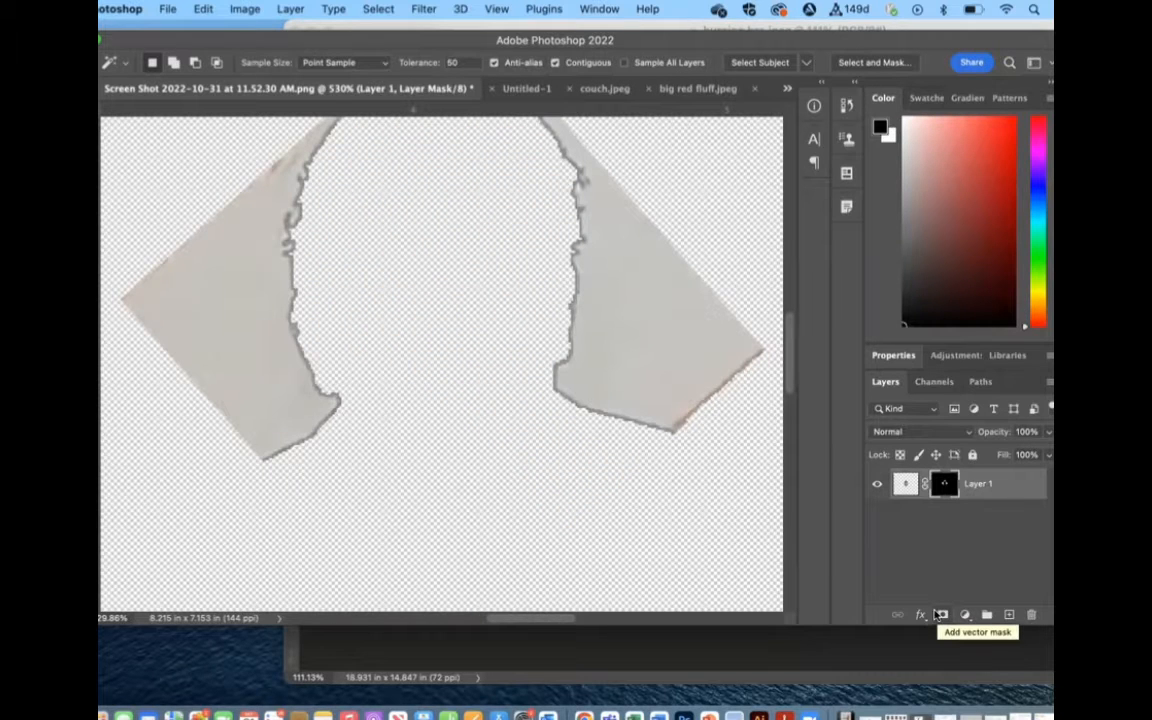
{"action": "key", "text": "super+i"}
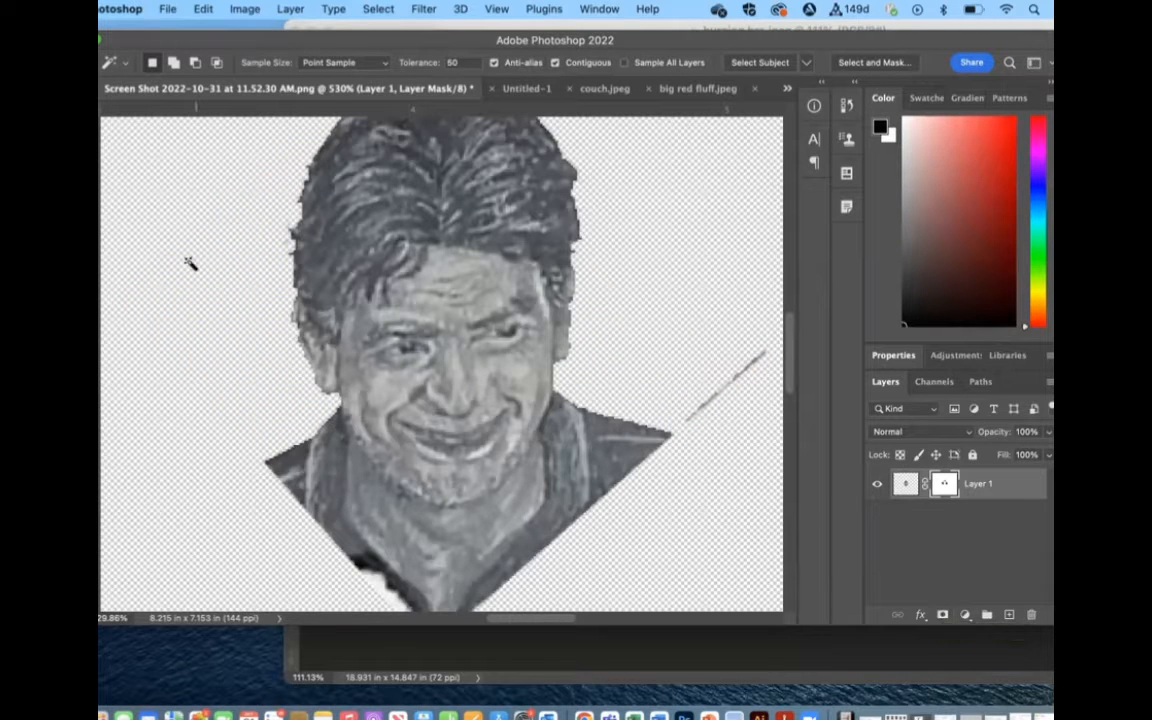
- Activate the Brush tool and compare Layer 1's background mask on its own with the masked head
{"action": "key", "text": "b"}
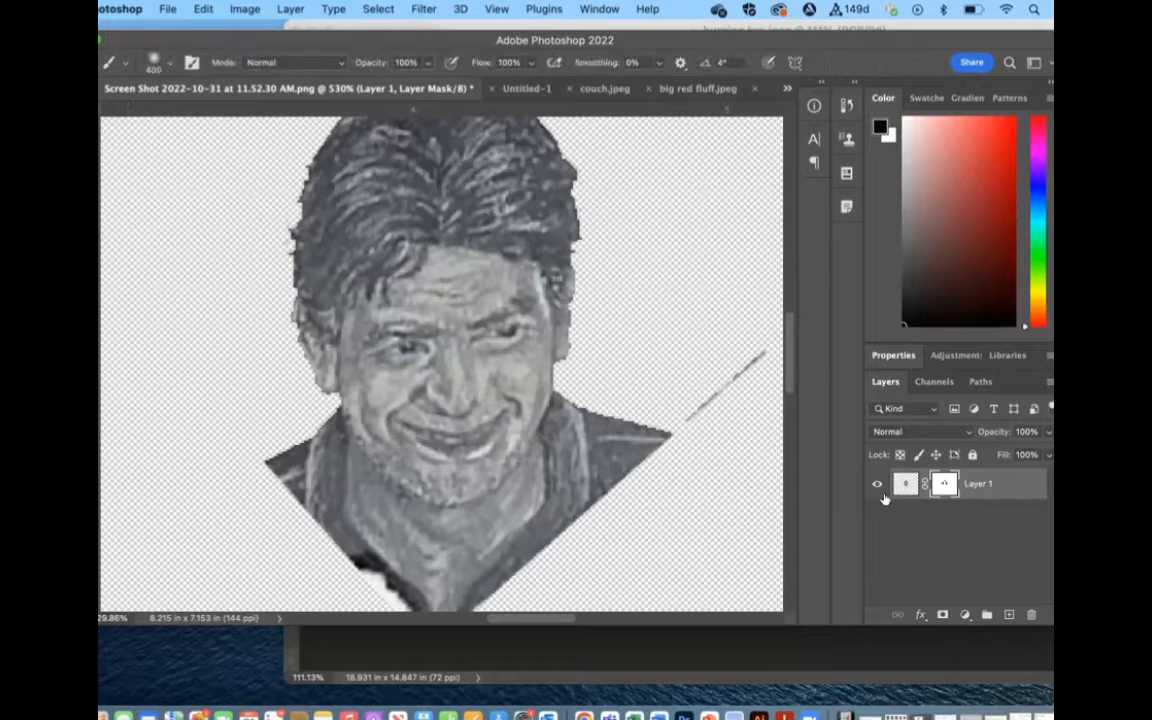
{"action": "left_click", "coordinate": [942, 486], "text": "alt"}
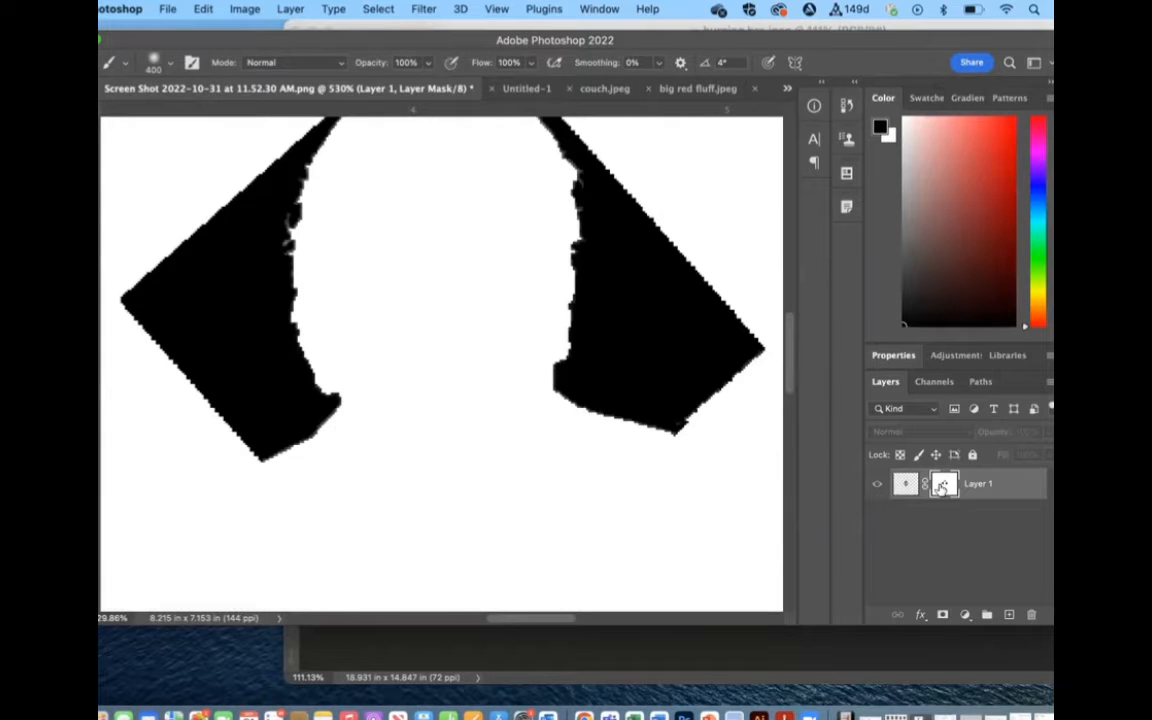
{"action": "left_click", "coordinate": [942, 486], "text": "alt"}
{"action": "left_click", "coordinate": [941, 486], "text": "alt"}
{"action": "left_click", "coordinate": [941, 486], "text": "alt"}
{"action": "left_click", "coordinate": [941, 486], "text": "alt"}
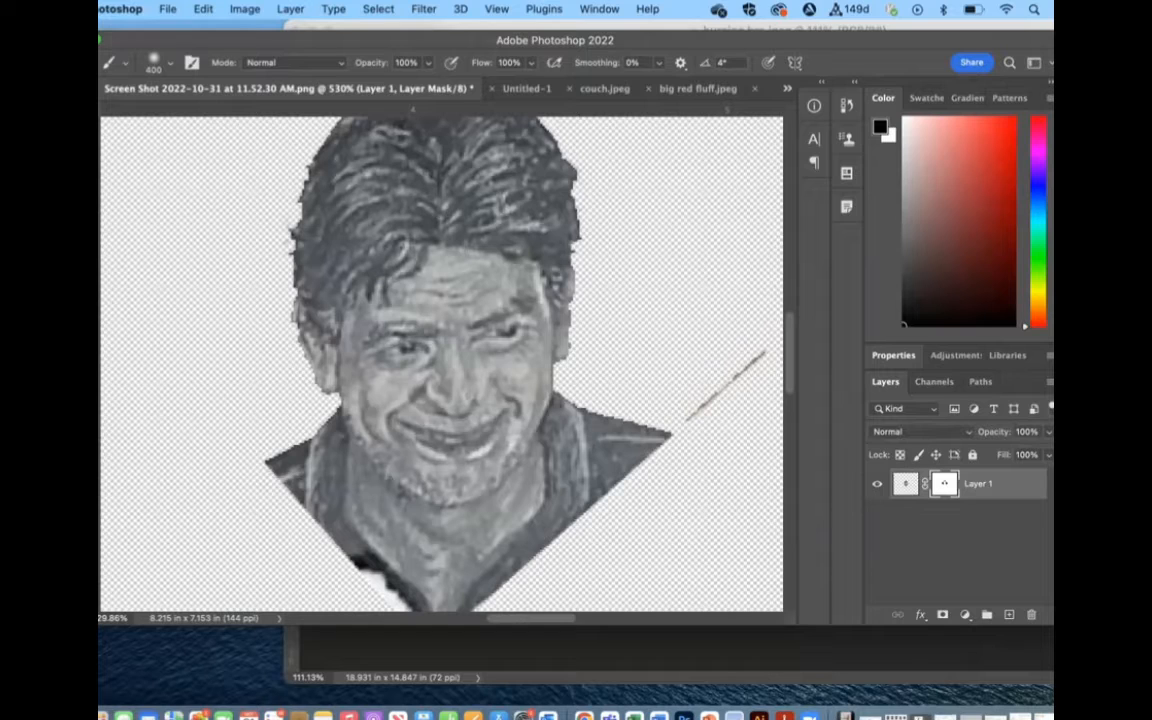
- Make white the foreground colour and set the brush to 9 px with 42% hardness for refining the mask
{"action": "key", "text": "x"}
{"action": "key", "text": "bracketleft"}
{"action": "key", "text": "bracketleft"}
{"action": "key", "text": "bracketleft"}
{"action": "key", "text": "bracketleft"}
{"action": "key", "text": "bracketleft"}
{"action": "key", "text": "bracketleft"}
{"action": "key", "text": "bracketleft"}
{"action": "key", "text": "bracketleft"}
{"action": "key", "text": "bracketleft"}
{"action": "key", "text": "bracketleft"}
{"action": "key", "text": "bracketleft"}
{"action": "key", "text": "bracketleft"}
{"action": "key", "text": "bracketleft"}
{"action": "key", "text": "bracketleft"}
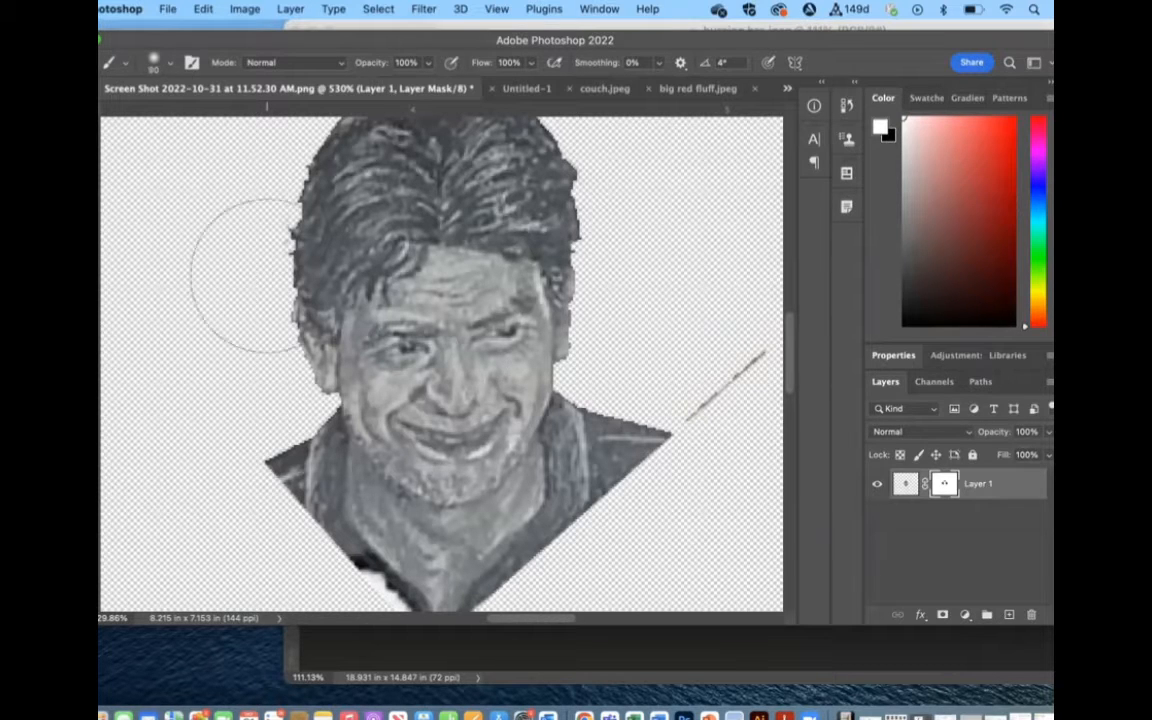
{"action": "key", "text": "bracketleft"}
{"action": "key", "text": "bracketleft"}
{"action": "key", "text": "bracketleft"}
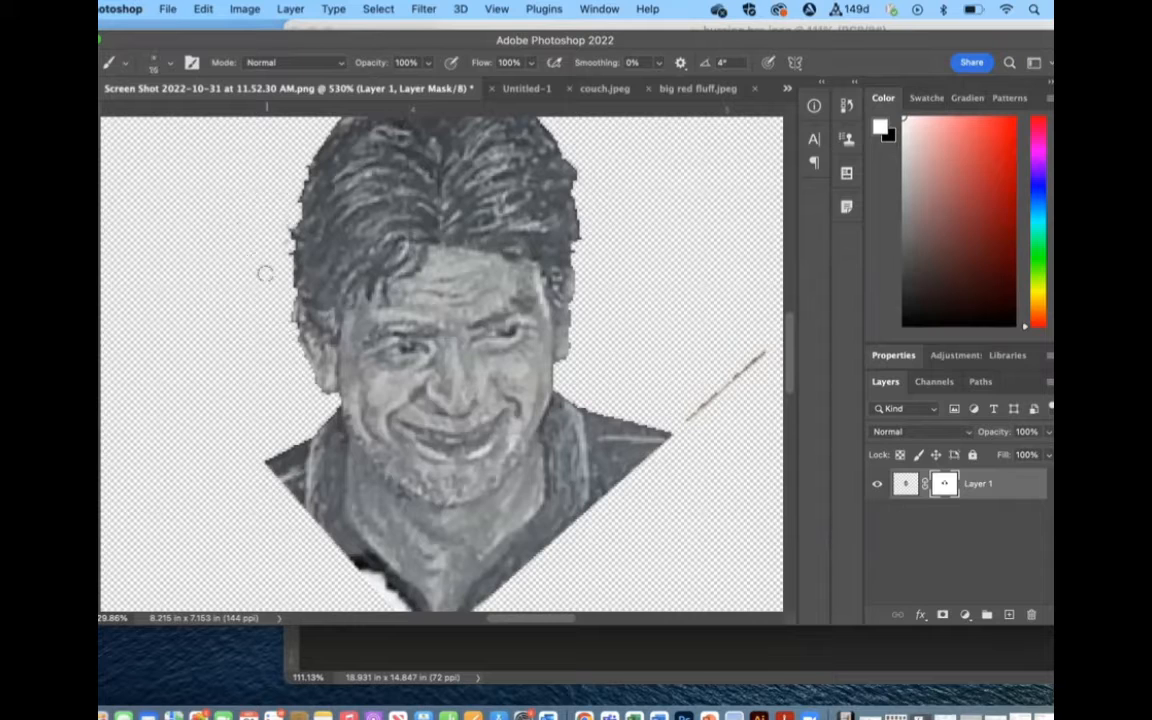
{"action": "left_click", "coordinate": [155, 64]}
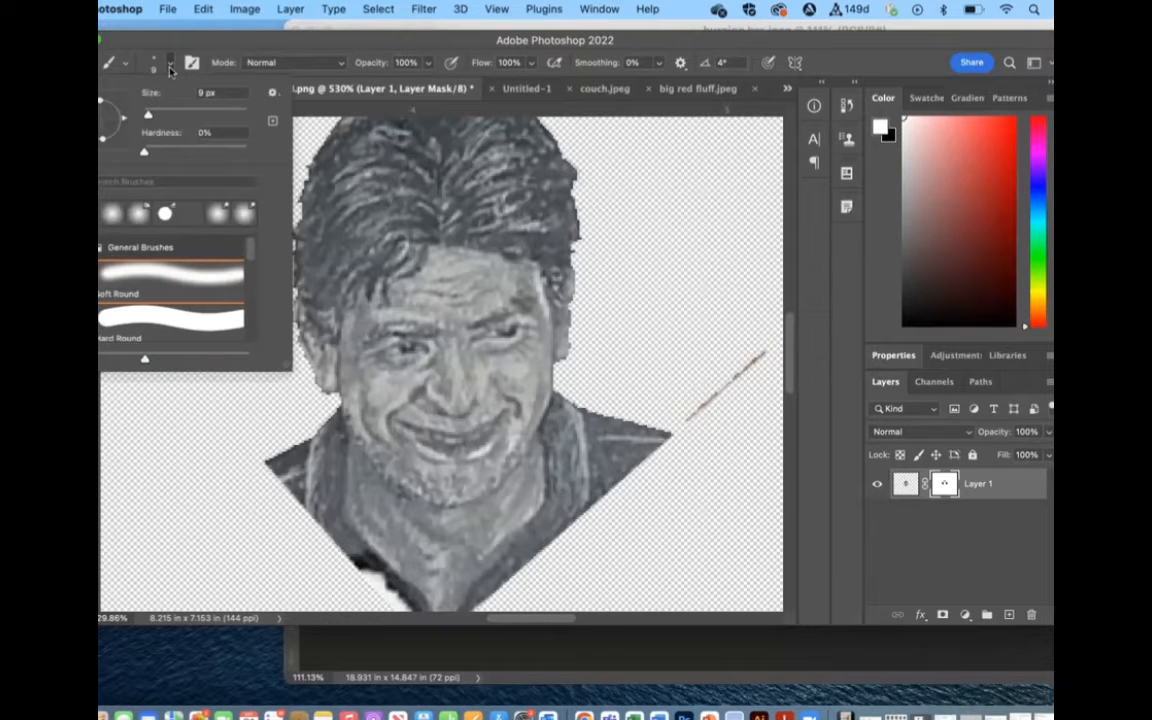
{"action": "left_click_drag", "start_coordinate": [172, 157], "coordinate": [187, 152]}
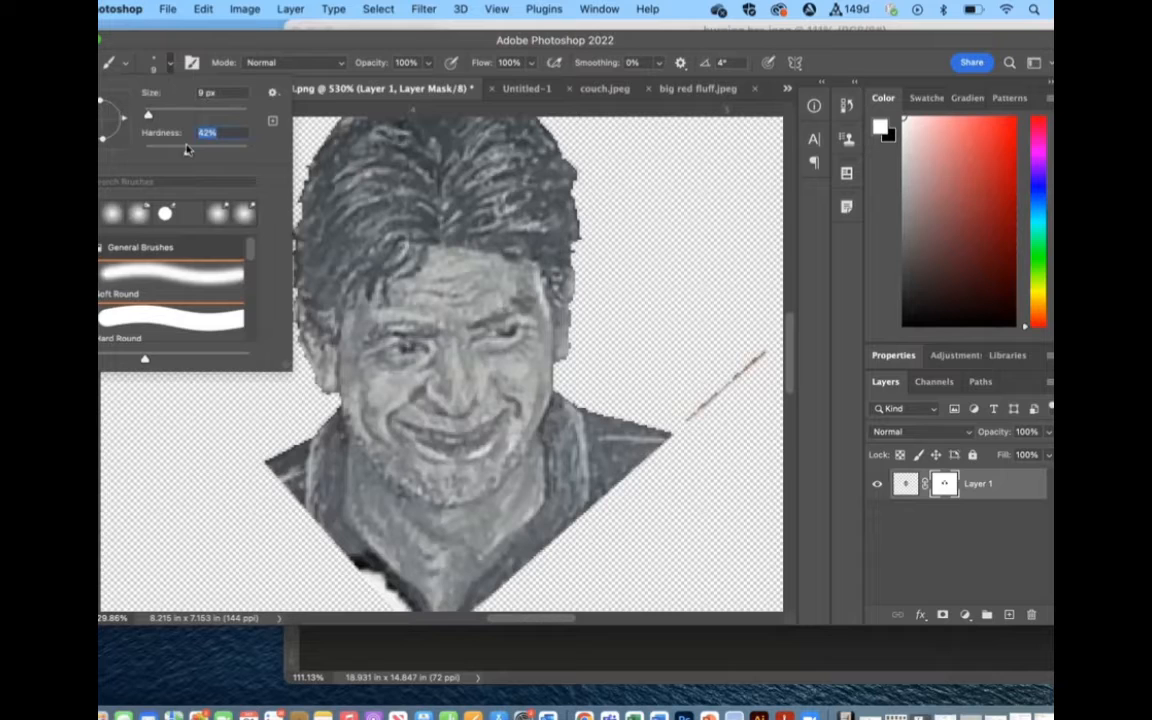
{"action": "left_click", "coordinate": [168, 66]}
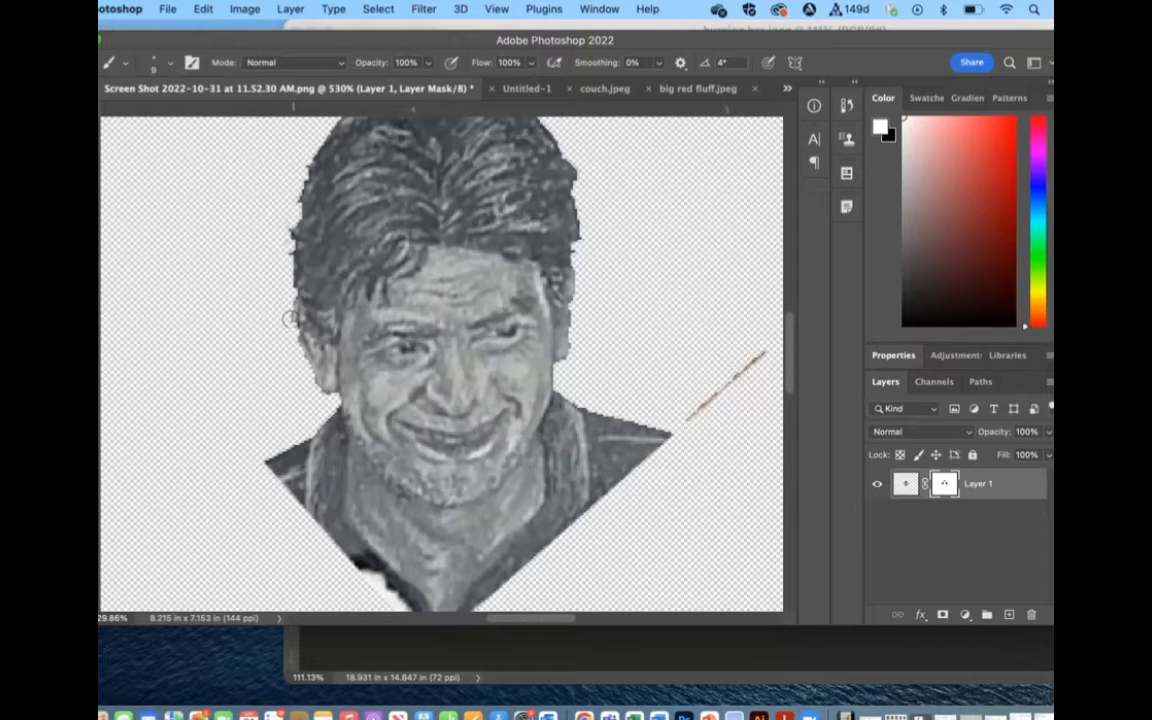
- Disable Layer 1's mask to compare the original hair and ear edges with the cutout, and enable it again
{"action": "right_click", "coordinate": [945, 484]}
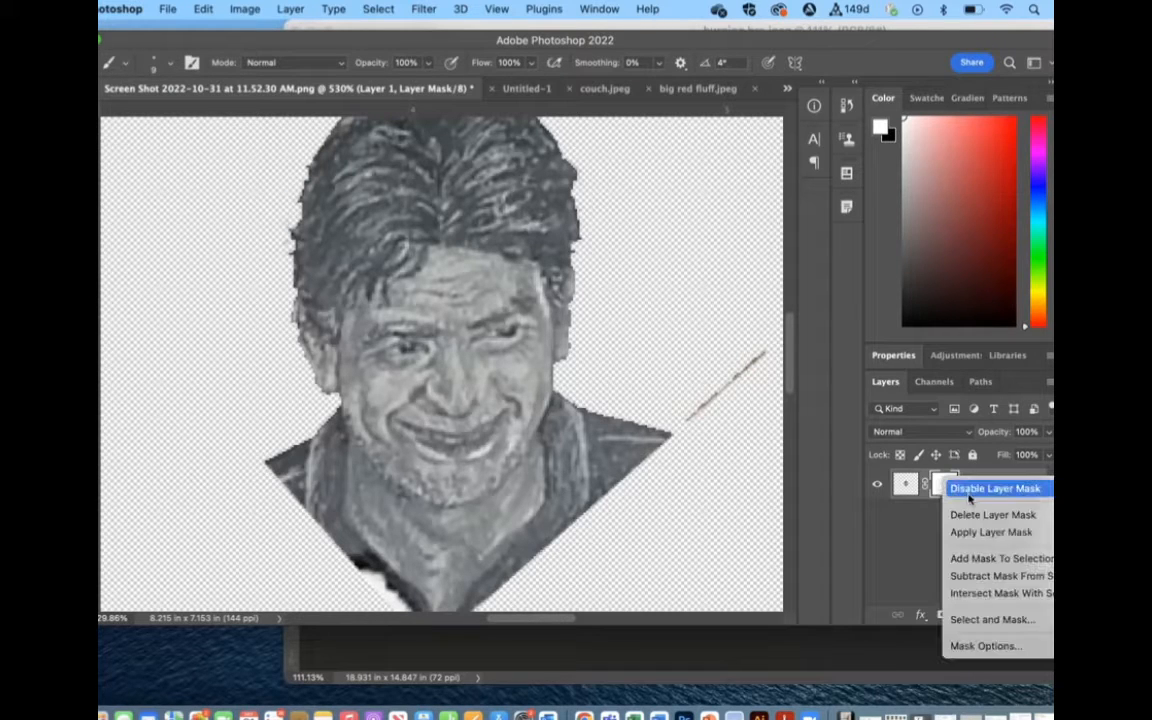
{"action": "left_click", "coordinate": [994, 488]}
{"action": "right_click", "coordinate": [957, 489]}
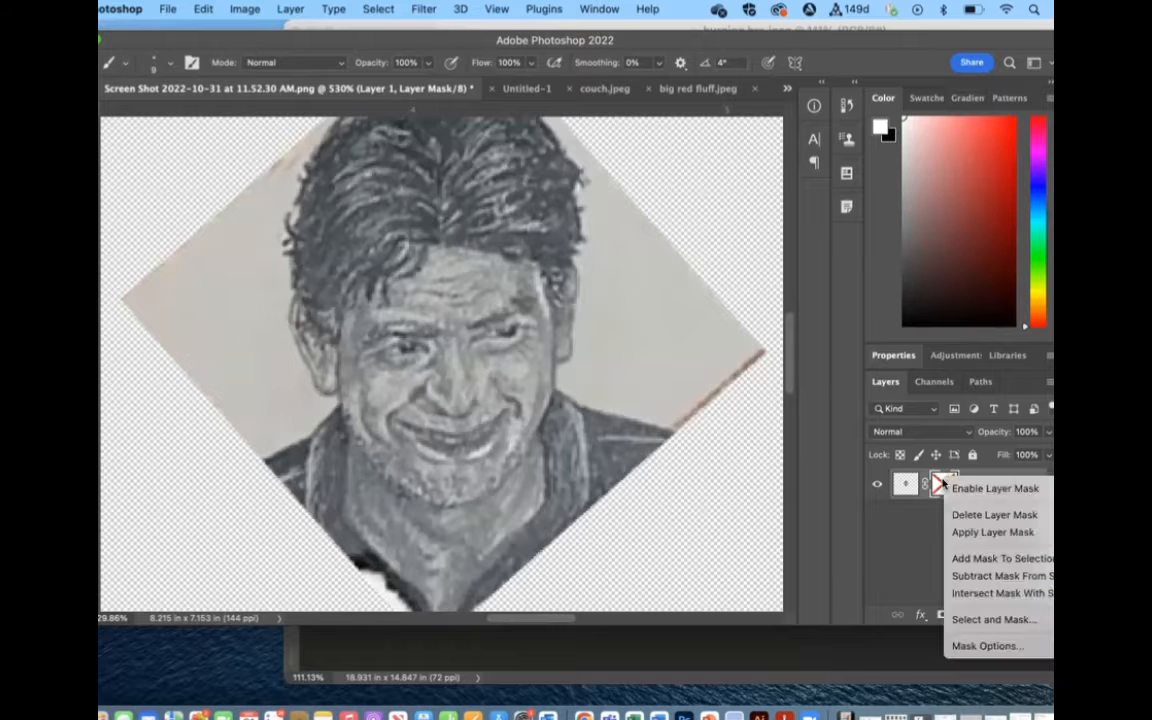
{"action": "left_click", "coordinate": [975, 487]}
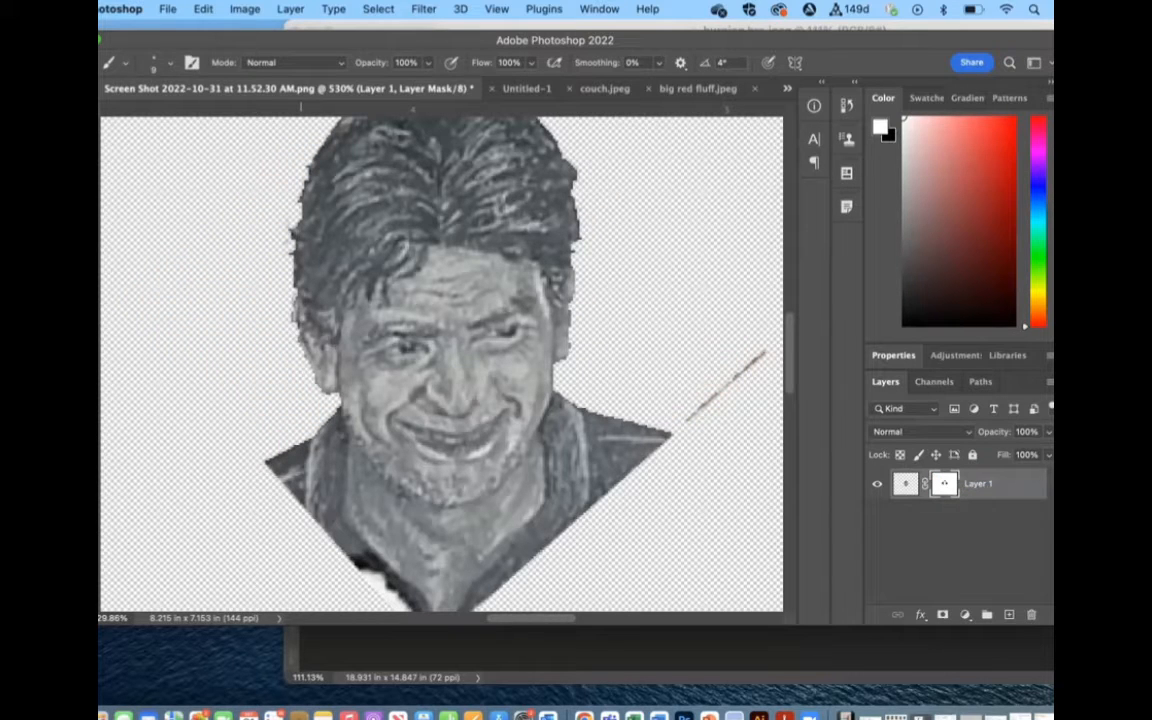
- Paint white on Layer 1's mask along the ear and hair on the portrait's left side up to the crown
{"action": "left_click_drag", "start_coordinate": [300, 285], "coordinate": [314, 338]}
{"action": "mouse_move", "coordinate": [293, 292]}
{"action": "left_mouse_down"}
{"action": "mouse_move", "coordinate": [304, 174]}
{"action": "mouse_move", "coordinate": [321, 144]}
{"action": "left_mouse_up"}
{"action": "scroll", "coordinate": [322, 143], "scroll_direction": "up", "scroll_amount": 4}
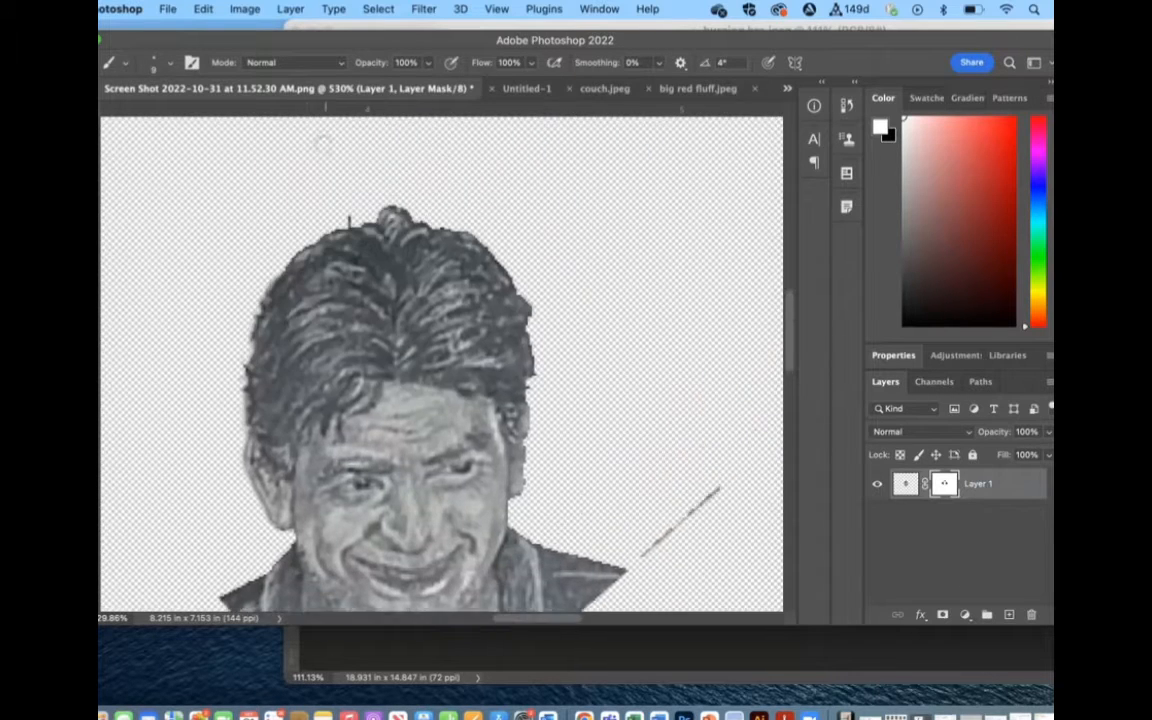
{"action": "scroll", "coordinate": [322, 145], "scroll_direction": "up", "scroll_amount": 1}
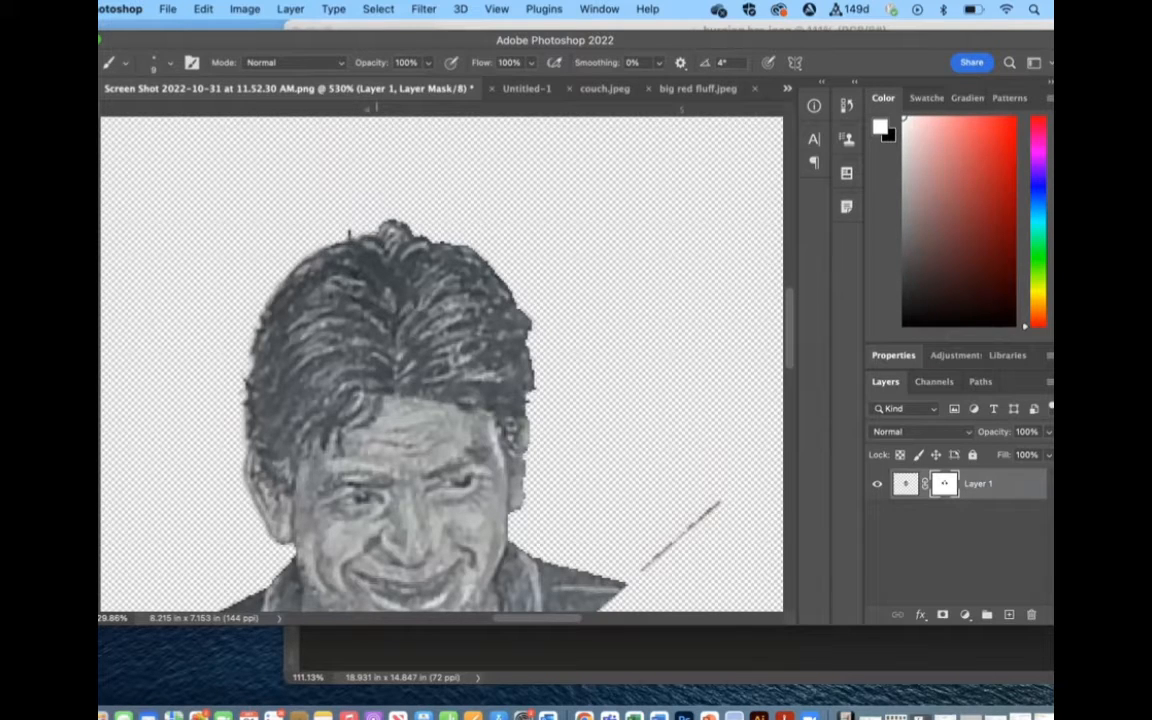
- Paint white on Layer 1's mask along the hair and ear on the portrait's right side to restore the hidden edges
{"action": "scroll", "coordinate": [372, 220], "scroll_direction": "right", "scroll_amount": 4}
{"action": "scroll", "coordinate": [372, 220], "scroll_direction": "down", "scroll_amount": 1}
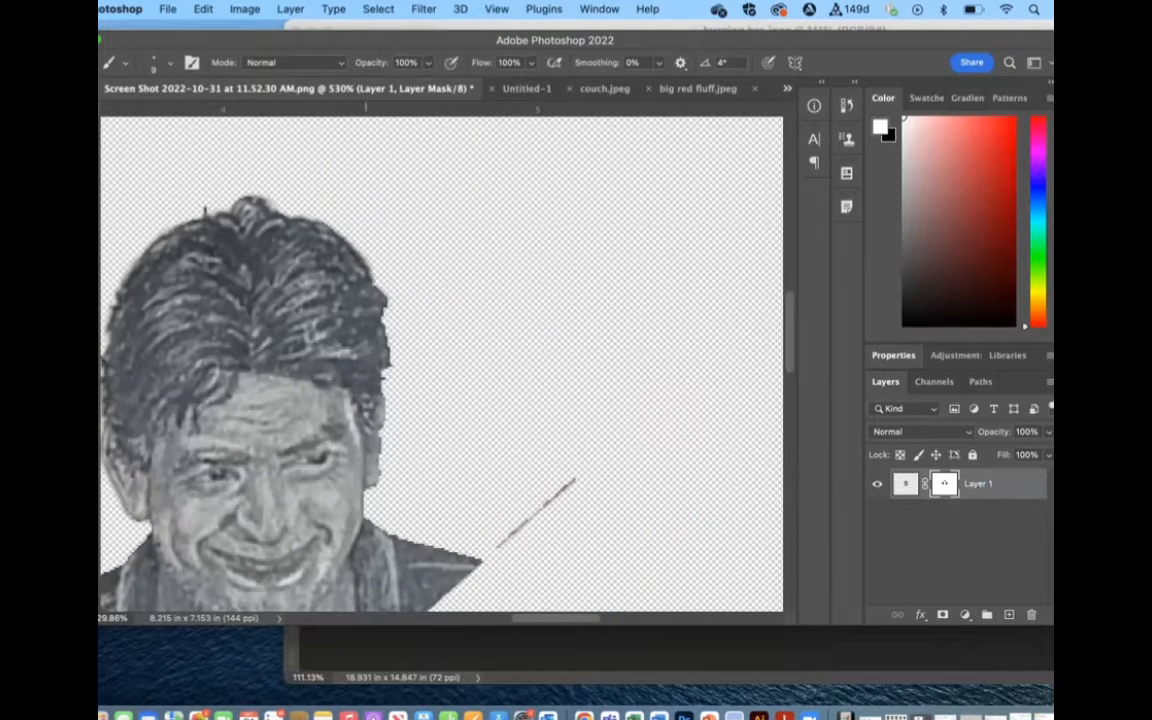
{"action": "scroll", "coordinate": [205, 212], "scroll_direction": "down", "scroll_amount": 3}
{"action": "mouse_move", "coordinate": [368, 262]}
{"action": "left_mouse_down"}
{"action": "mouse_move", "coordinate": [372, 208]}
{"action": "mouse_move", "coordinate": [358, 162]}
{"action": "left_mouse_up"}
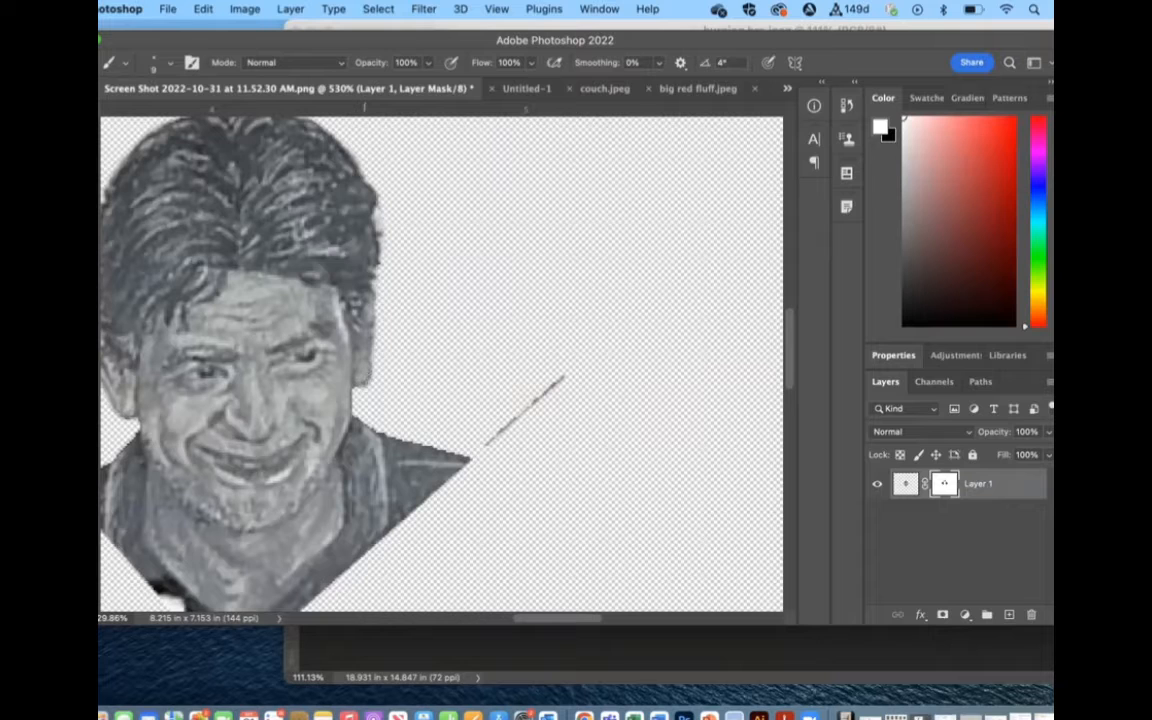
{"action": "scroll", "coordinate": [320, 330], "scroll_direction": "down", "scroll_amount": 5}
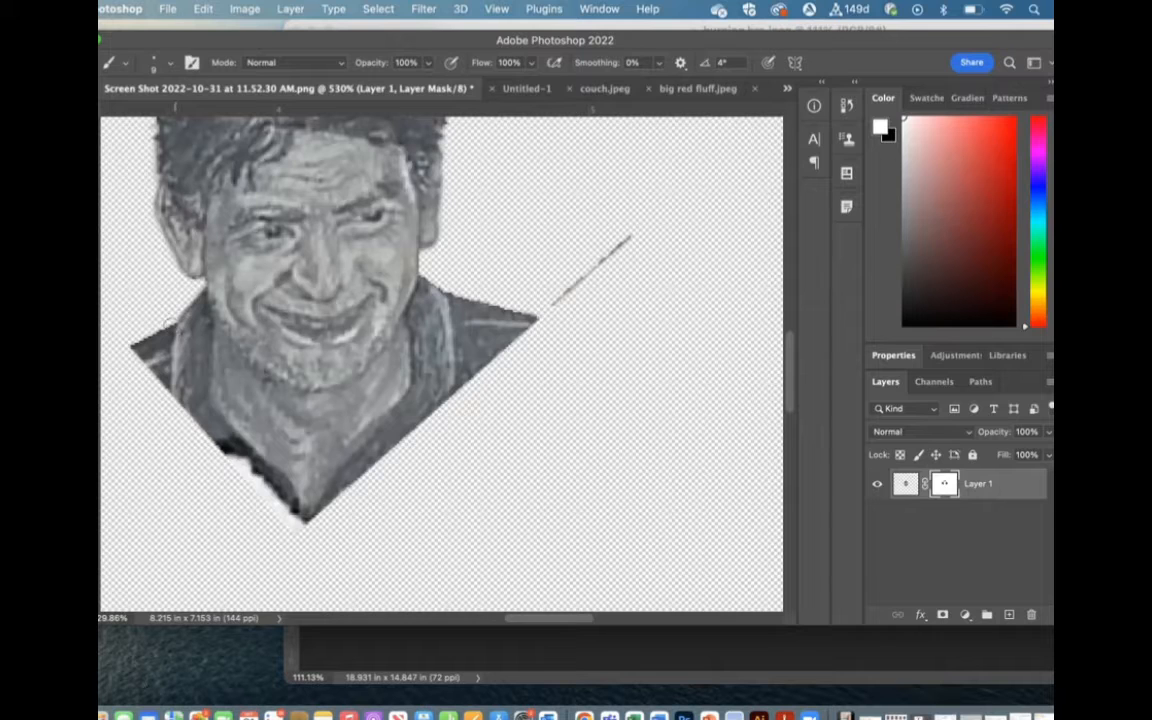
- Paint black on Layer 1's mask over the stray diagonal line beside the portrait's right shoulder to hide it
{"action": "scroll", "coordinate": [190, 380], "scroll_direction": "up", "scroll_amount": 5}
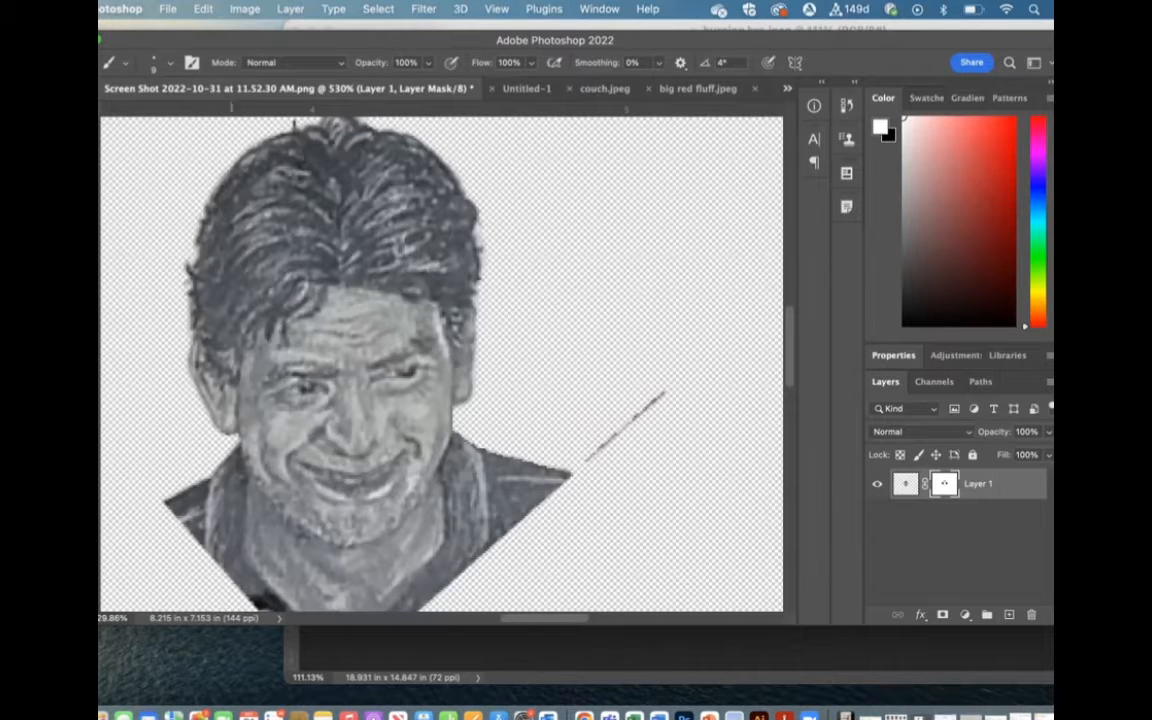
{"action": "scroll", "coordinate": [273, 173], "scroll_direction": "up", "scroll_amount": 2}
{"action": "key", "text": "x"}
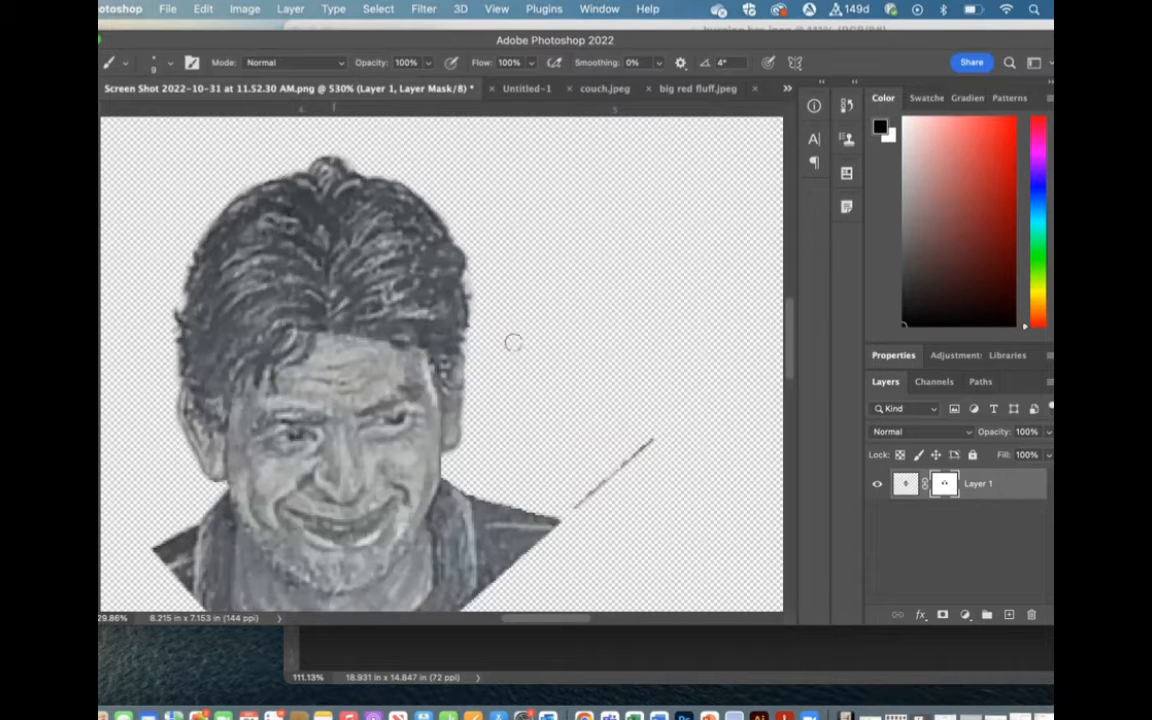
{"action": "left_click_drag", "start_coordinate": [570, 503], "coordinate": [645, 440]}
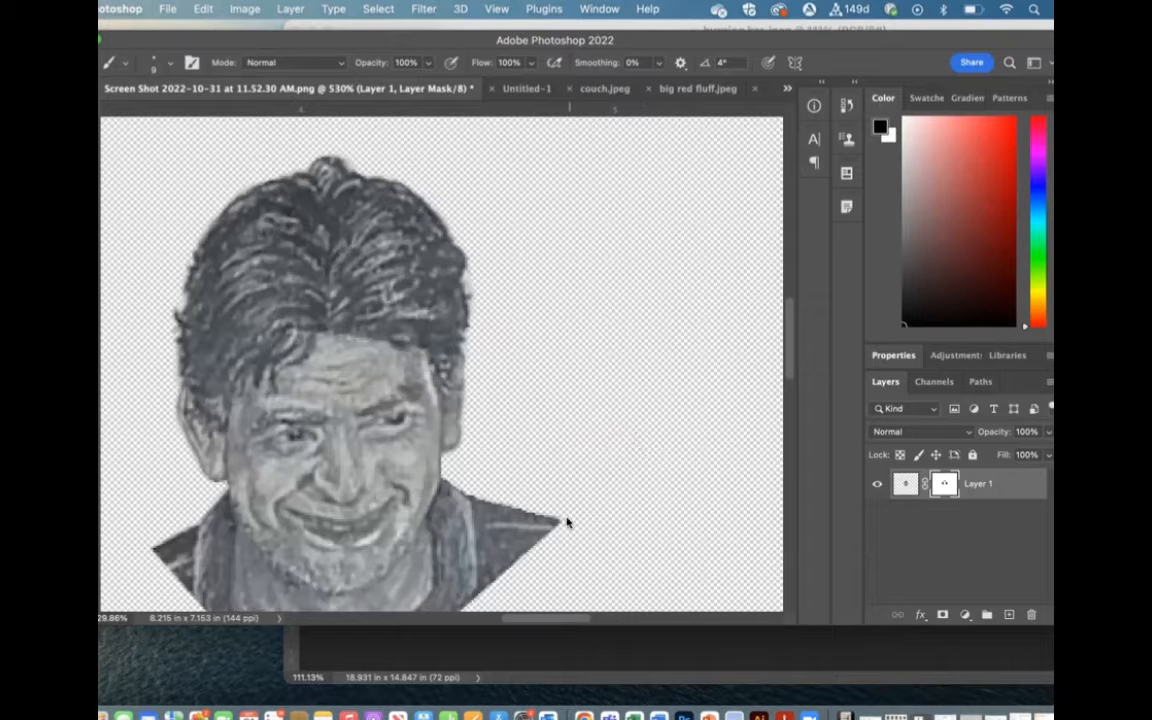
- Paint out the pointed shoulder tip on the portrait's left side in Layer 1's mask, following the collar edge
{"action": "scroll", "coordinate": [568, 522], "scroll_direction": "down", "scroll_amount": 5}
{"action": "mouse_move", "coordinate": [241, 350]}
{"action": "left_mouse_down"}
{"action": "mouse_move", "coordinate": [234, 438]}
{"action": "mouse_move", "coordinate": [219, 368]}
{"action": "left_mouse_up"}
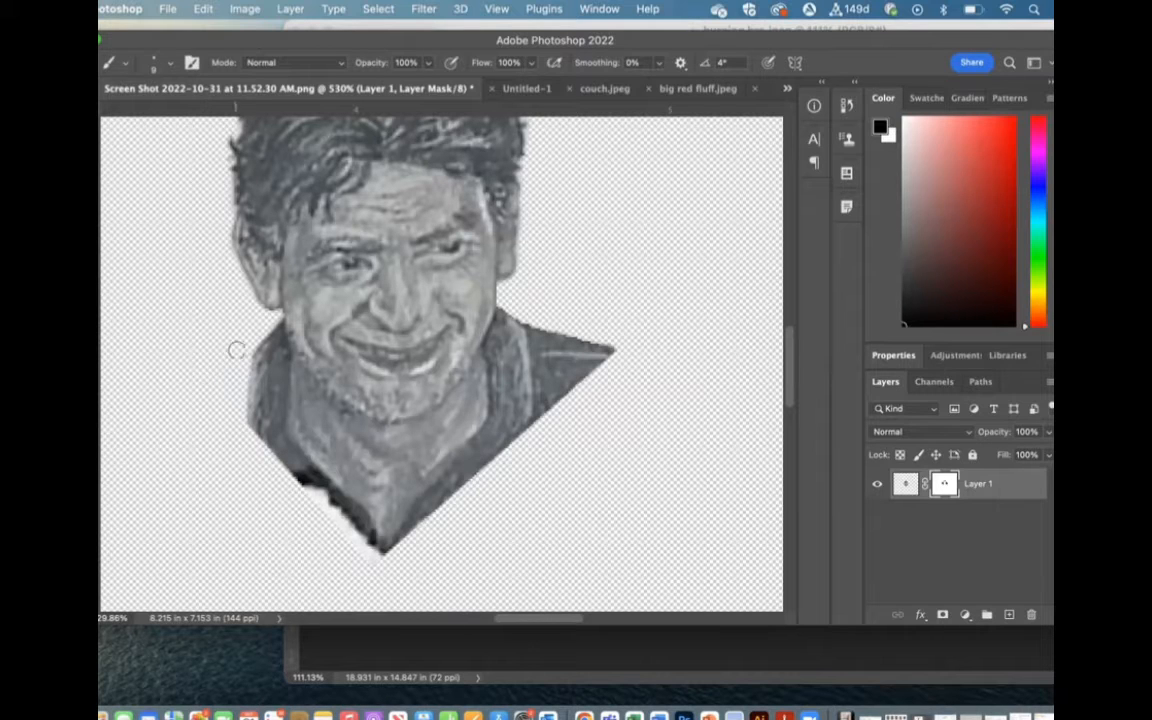
{"action": "key", "text": "x"}
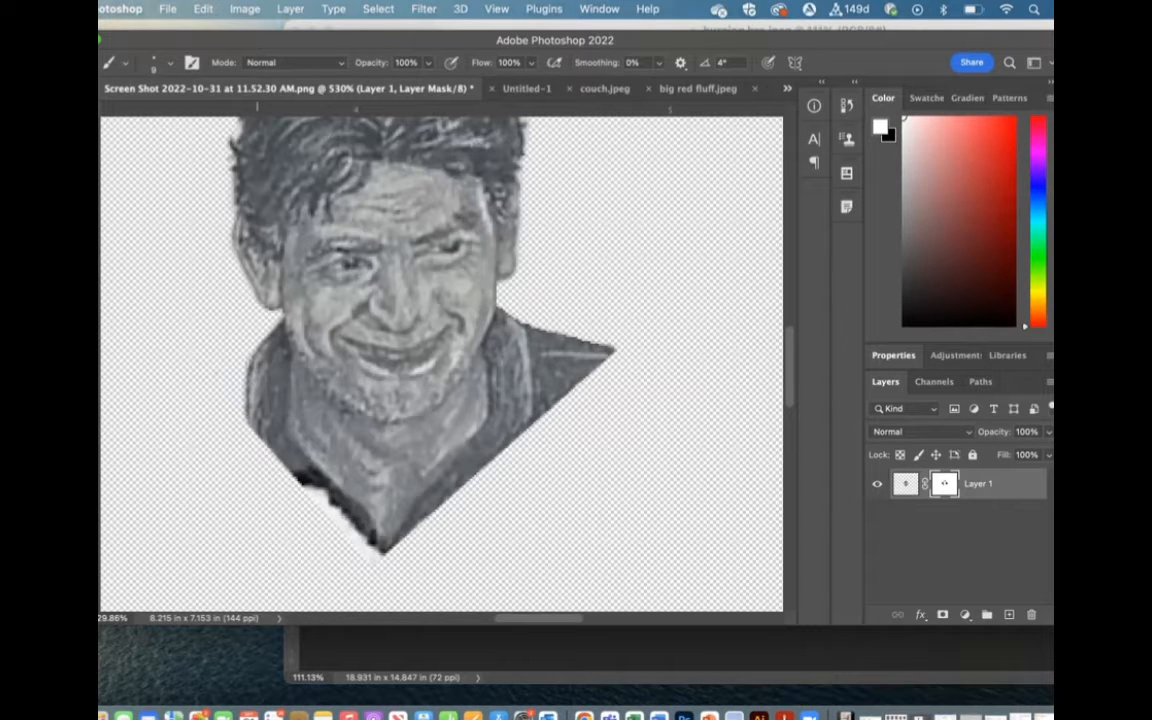
- Paint black on Layer 1's mask to hide the right shoulder tip outside the shirt collar
{"action": "key", "text": "x"}
{"action": "mouse_move", "coordinate": [547, 392]}
{"action": "left_mouse_down"}
{"action": "mouse_move", "coordinate": [536, 318]}
{"action": "mouse_move", "coordinate": [544, 420]}
{"action": "left_mouse_up"}
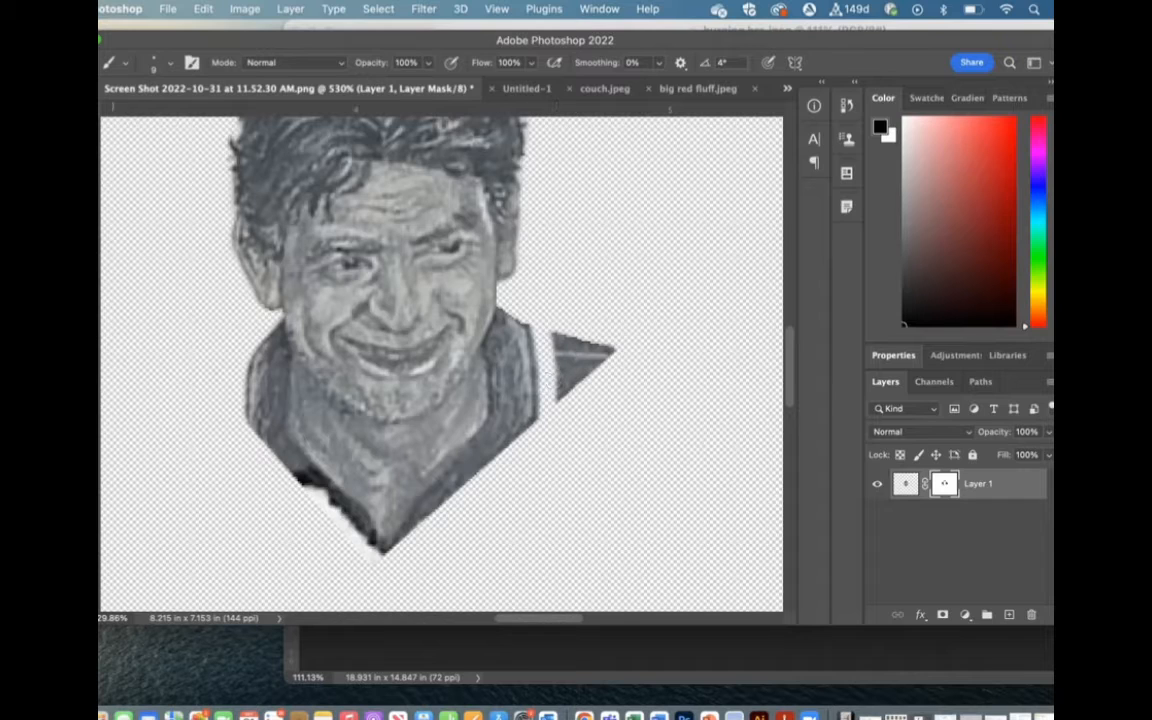
{"action": "key", "text": "x"}
{"action": "key", "text": "x"}
{"action": "key", "text": "x"}
{"action": "key", "text": "x"}
{"action": "key", "text": "x"}
{"action": "key", "text": "x"}
{"action": "left_click_drag", "start_coordinate": [550, 327], "coordinate": [558, 404]}
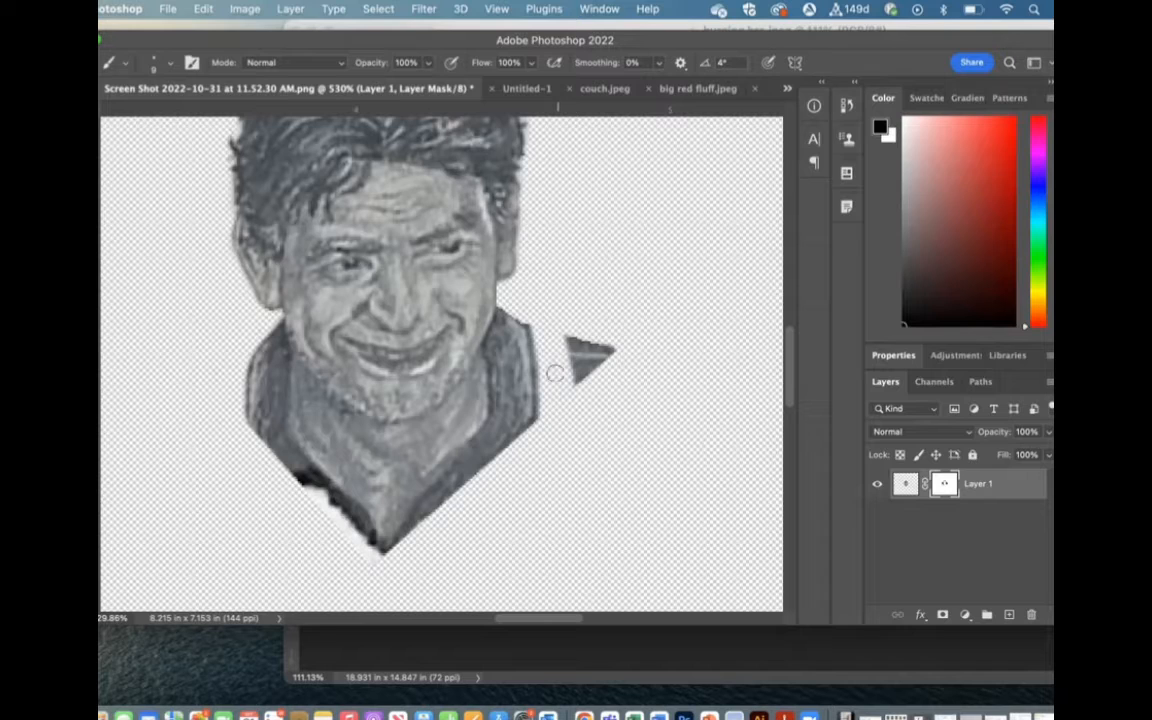
{"action": "mouse_move", "coordinate": [585, 348]}
{"action": "left_mouse_down"}
{"action": "mouse_move", "coordinate": [589, 368]}
{"action": "mouse_move", "coordinate": [607, 363]}
{"action": "left_mouse_up"}
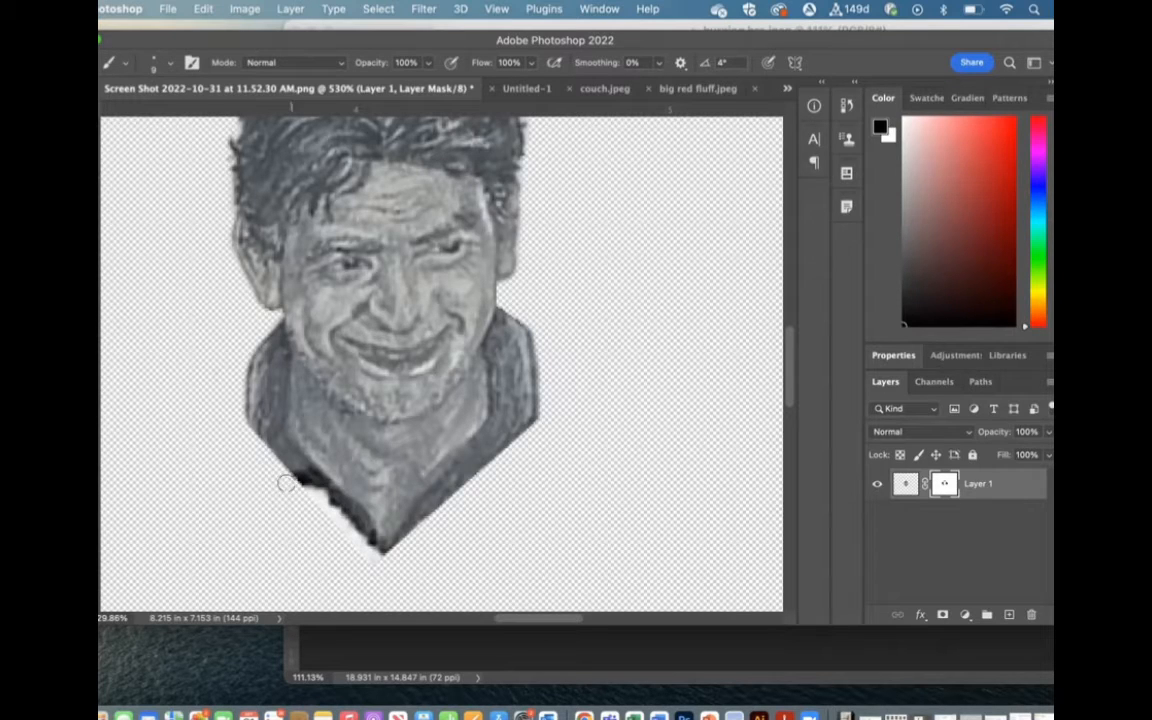
- Smooth both lower edges of the shirt down to the bottom point by painting black on Layer 1's mask
{"action": "mouse_move", "coordinate": [277, 468]}
{"action": "left_mouse_down"}
{"action": "mouse_move", "coordinate": [325, 497]}
{"action": "mouse_move", "coordinate": [373, 558]}
{"action": "mouse_move", "coordinate": [404, 546]}
{"action": "mouse_move", "coordinate": [390, 538]}
{"action": "mouse_move", "coordinate": [543, 418]}
{"action": "left_mouse_up"}
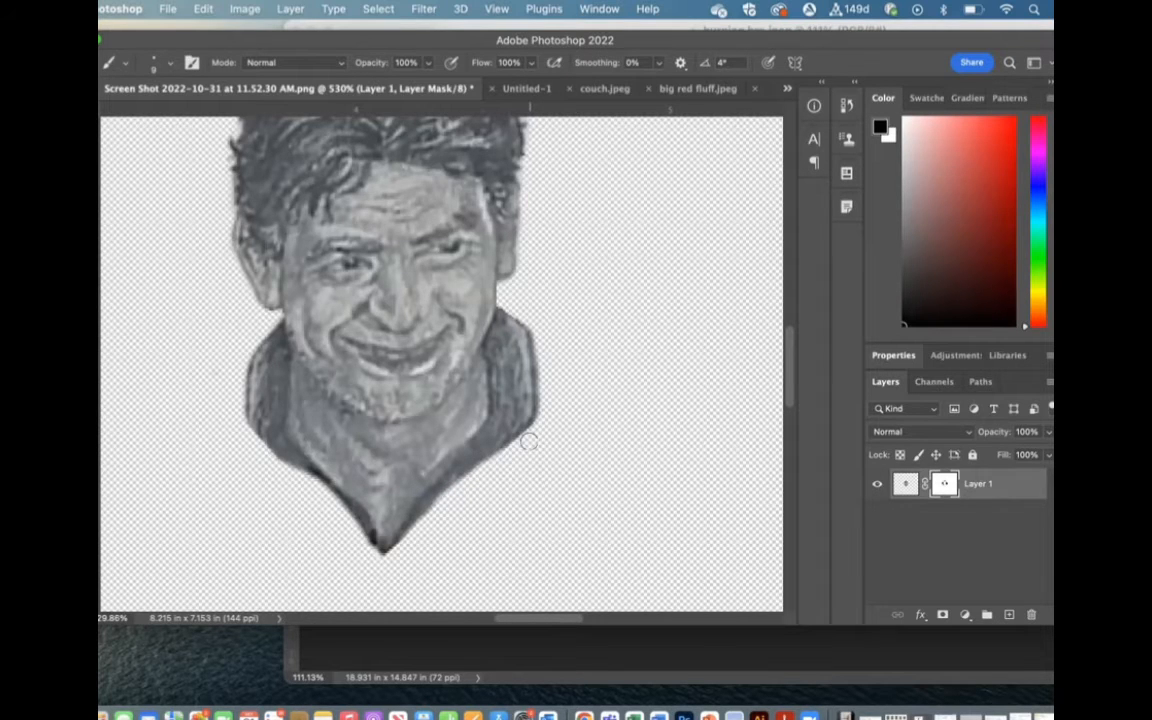
{"action": "scroll", "coordinate": [527, 442], "scroll_direction": "down", "scroll_amount": 3}
{"action": "scroll", "coordinate": [528, 441], "scroll_direction": "down", "scroll_amount": 2}
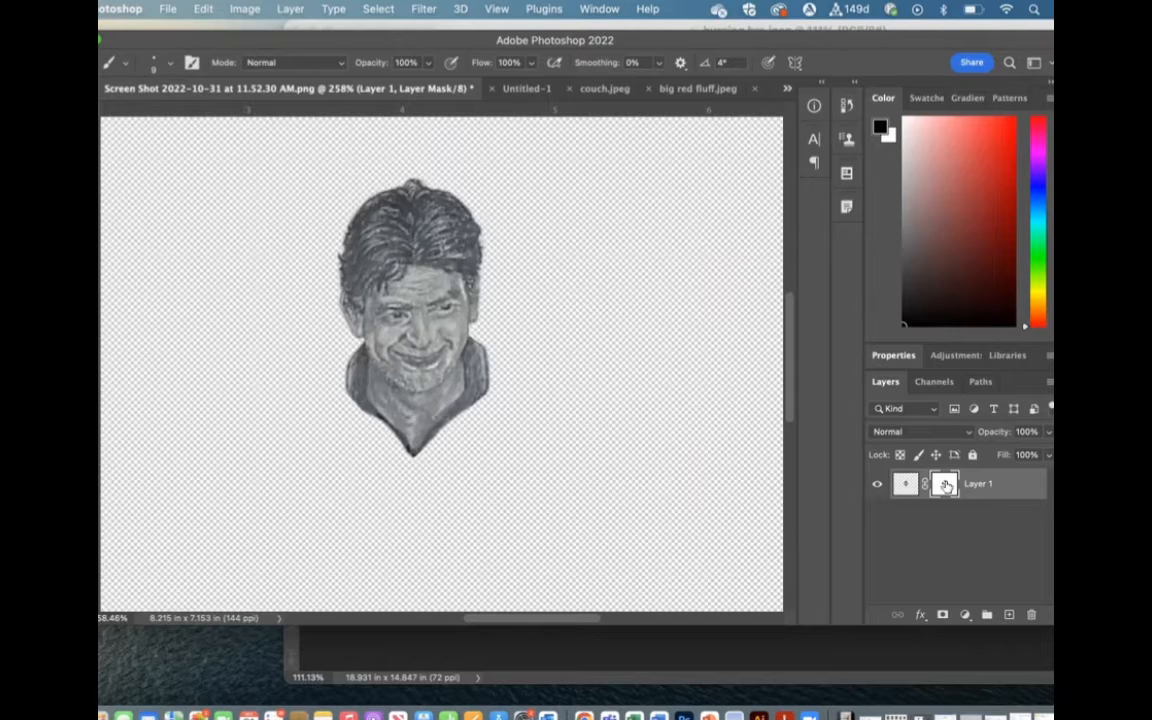
- Display Layer 1's mask on its own in black and white, and return to the normal image view
{"action": "left_click", "coordinate": [947, 485], "text": "alt"}
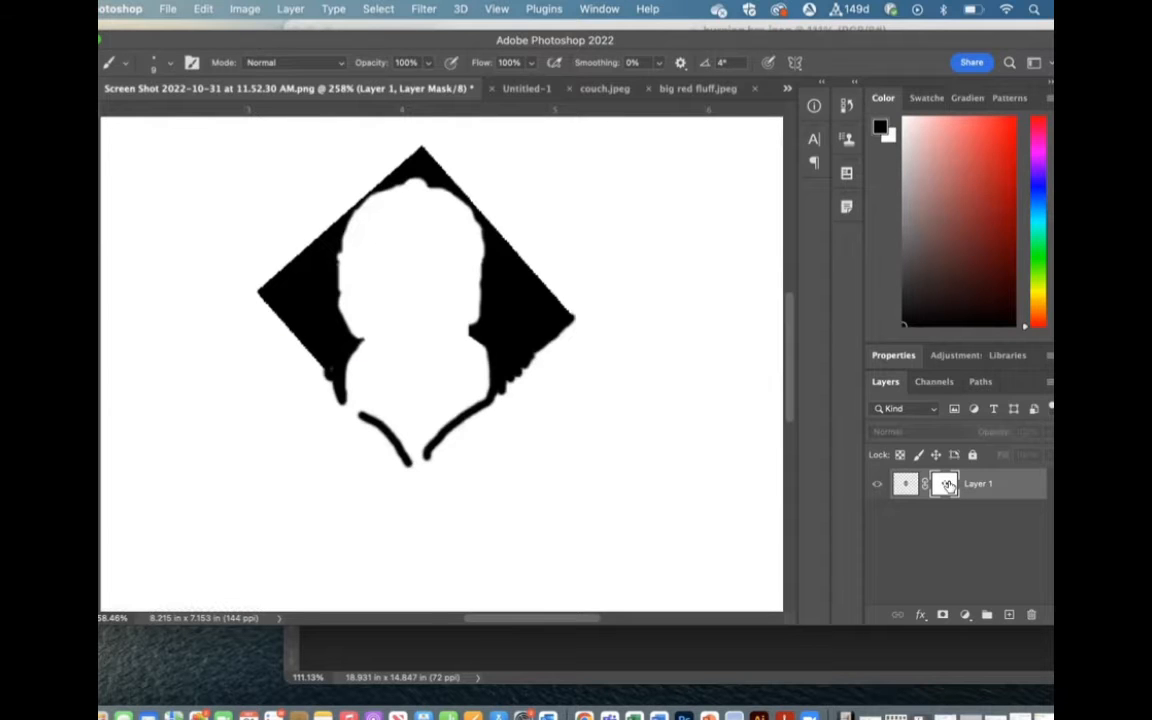
{"action": "left_click", "coordinate": [947, 485], "text": "alt"}
{"action": "left_click", "coordinate": [947, 485], "text": "alt"}
{"action": "right_click", "coordinate": [947, 485]}
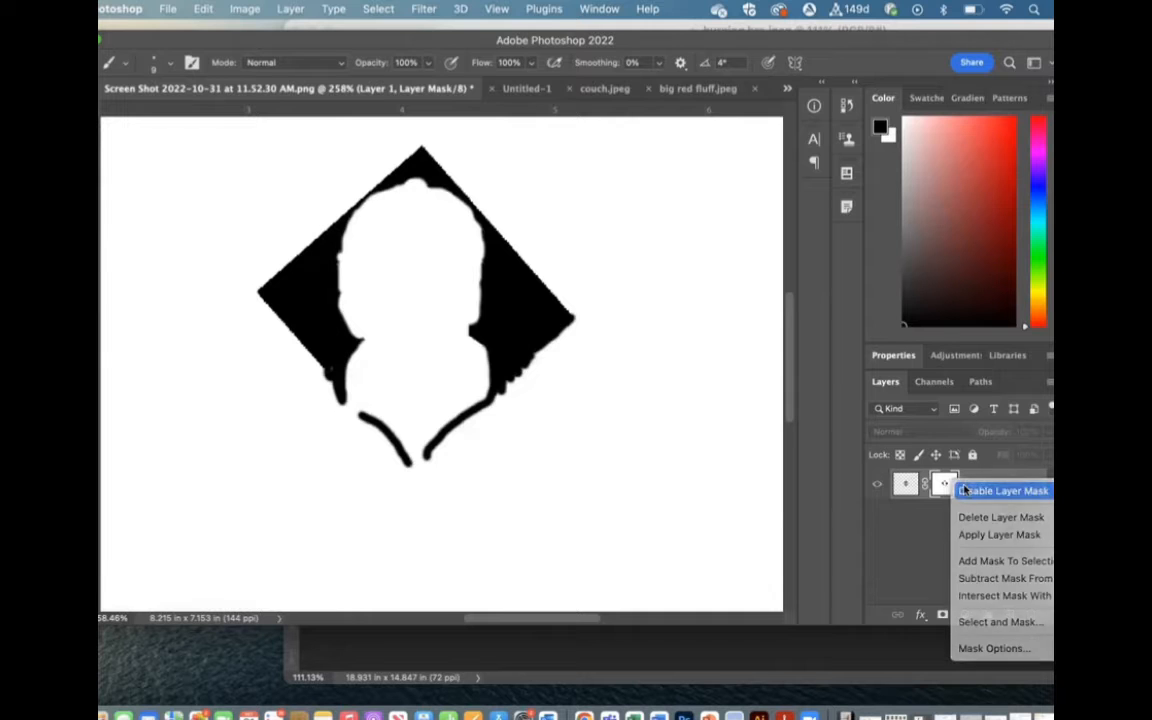
{"action": "left_click", "coordinate": [966, 487]}
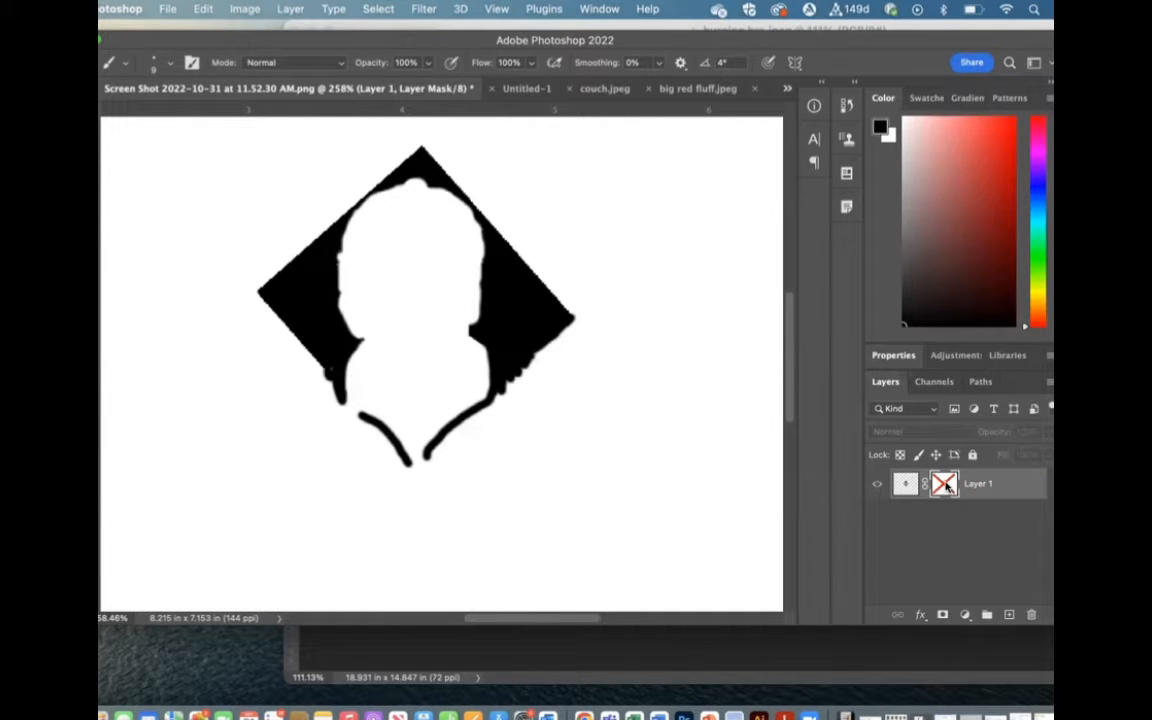
{"action": "left_click", "coordinate": [947, 487], "text": "alt"}
- Disable Layer 1's mask to compare the full square with the finished cutout, and enable it again
{"action": "right_click", "coordinate": [947, 487]}
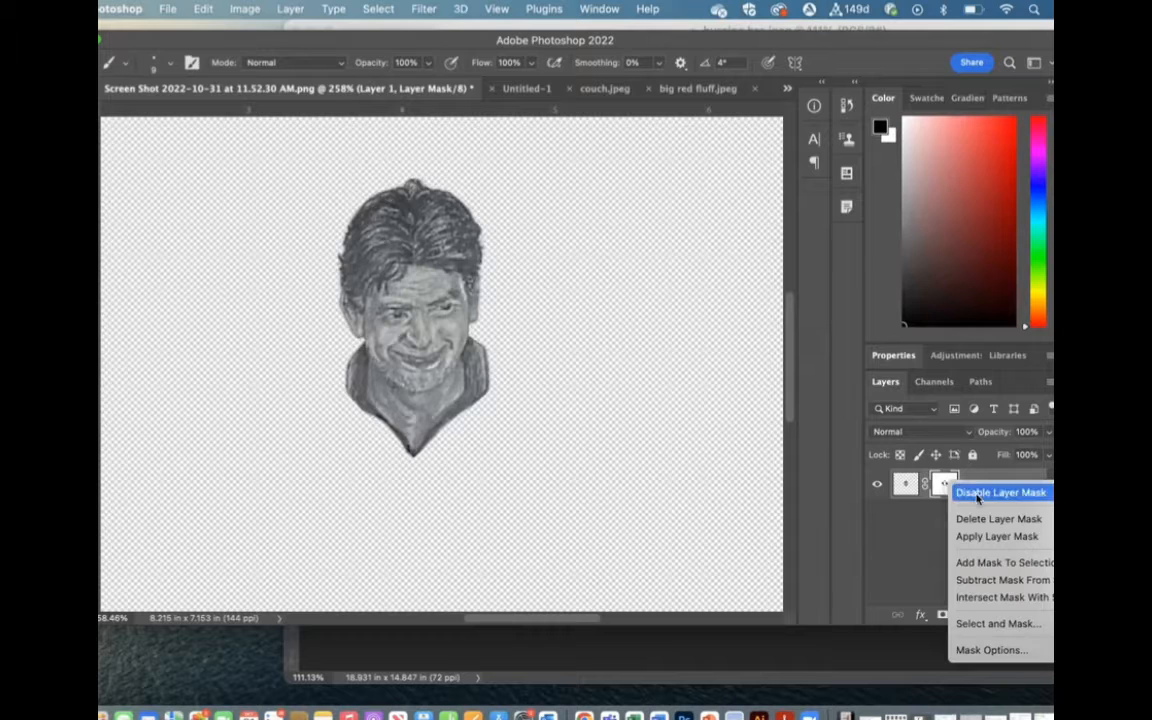
{"action": "left_click", "coordinate": [978, 497]}
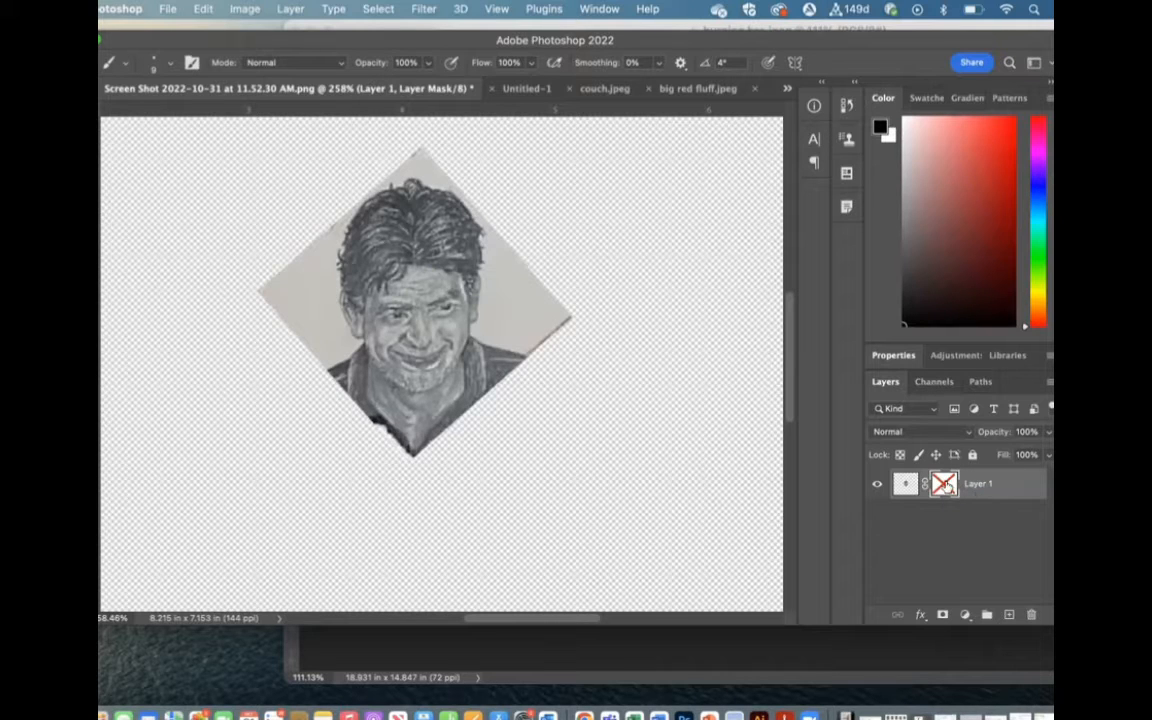
{"action": "left_click", "coordinate": [946, 485], "text": "shift"}
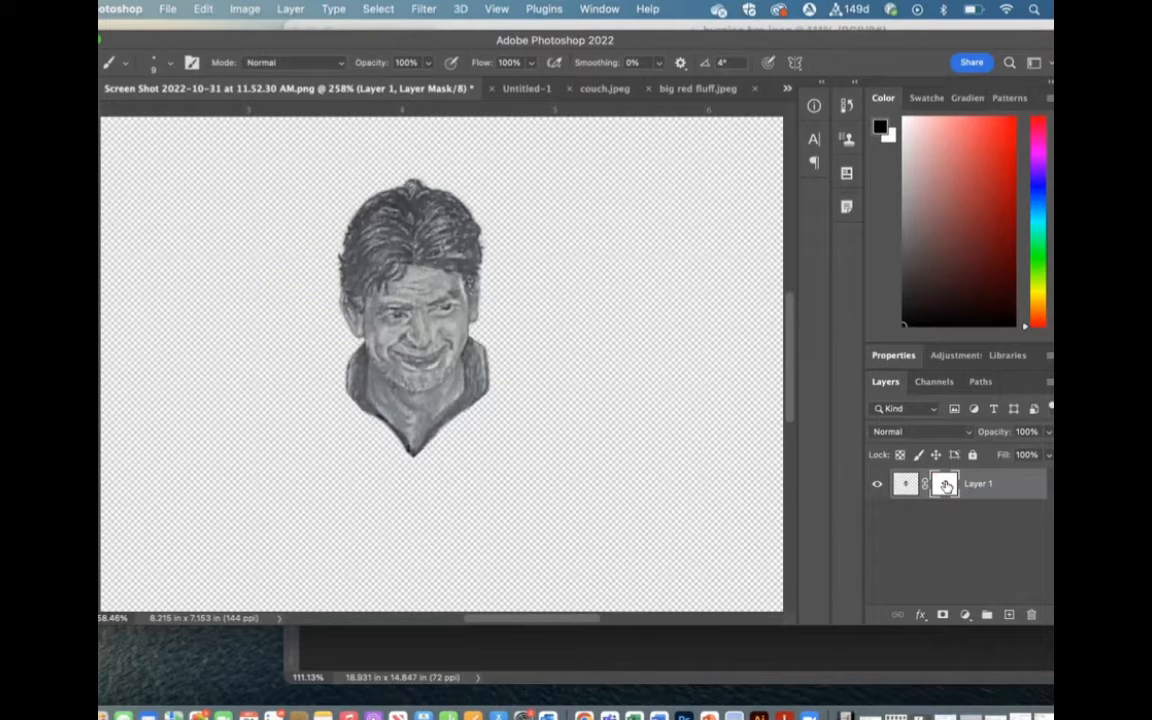
- Apply Layer 1's mask permanently and add a Levels adjustment layer above the cutout head
{"action": "right_click", "coordinate": [946, 485]}
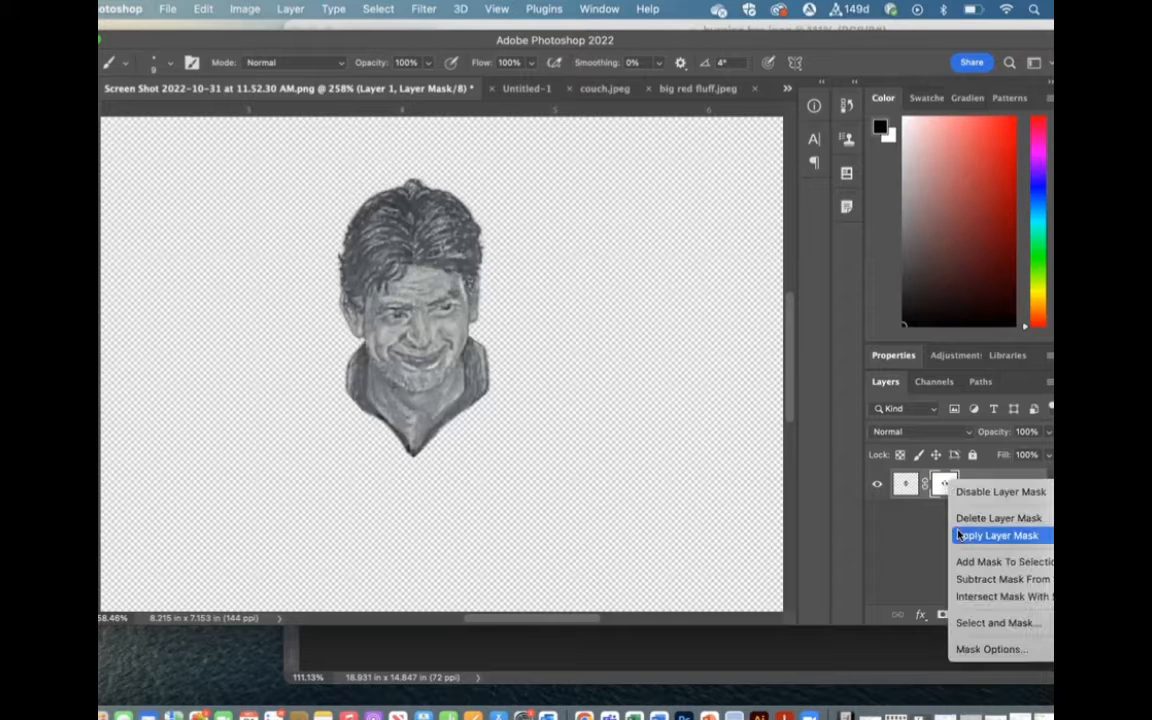
{"action": "left_click", "coordinate": [997, 535]}
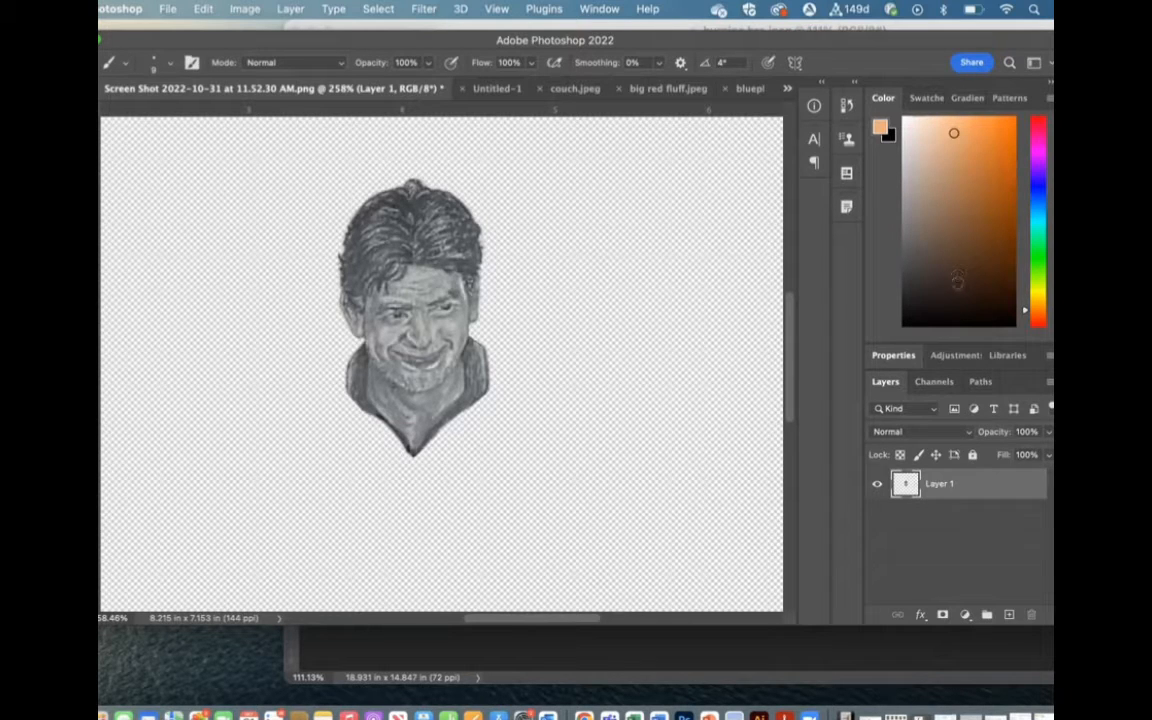
{"action": "left_click", "coordinate": [956, 355]}
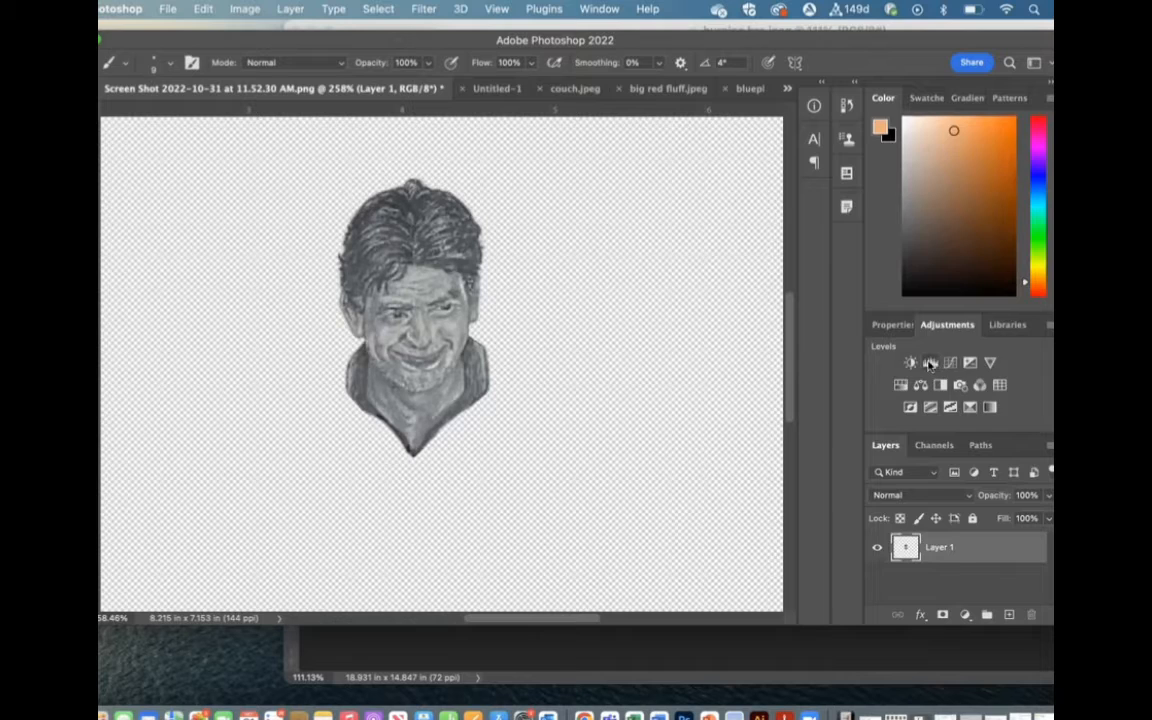
{"action": "left_click", "coordinate": [931, 364]}
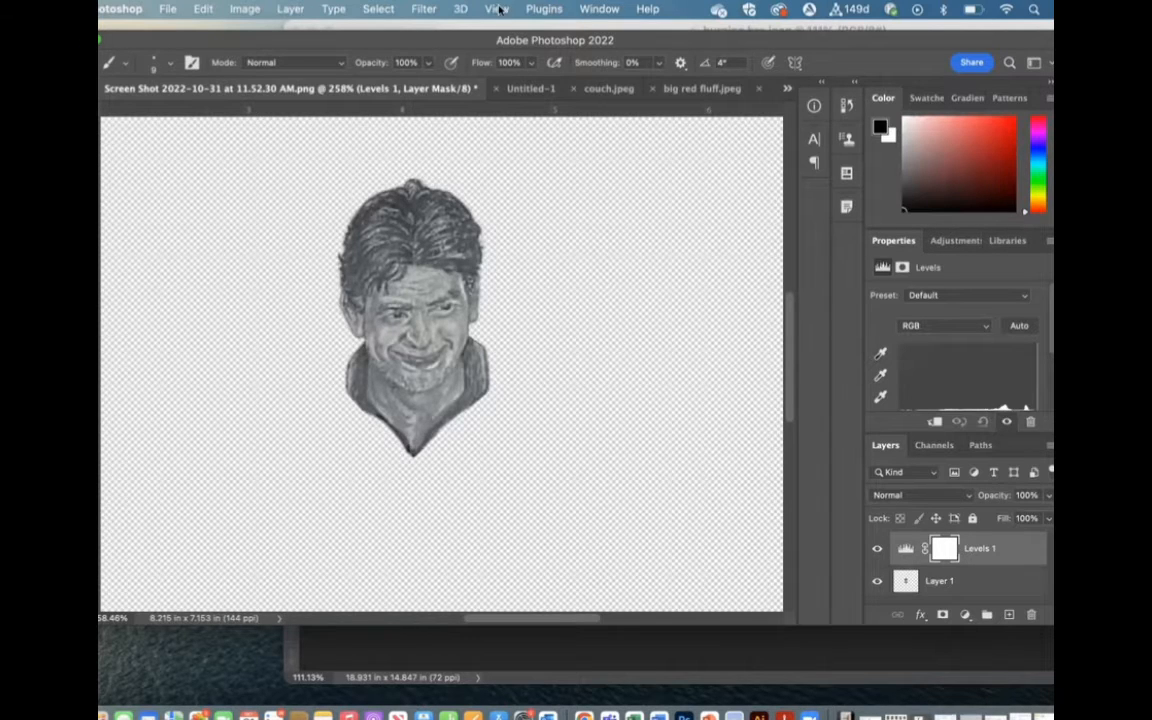
- Reopen the Levels 1 adjustment's settings and set the input levels to 55 for shadows and 220 for highlights
{"action": "left_click", "coordinate": [600, 9]}
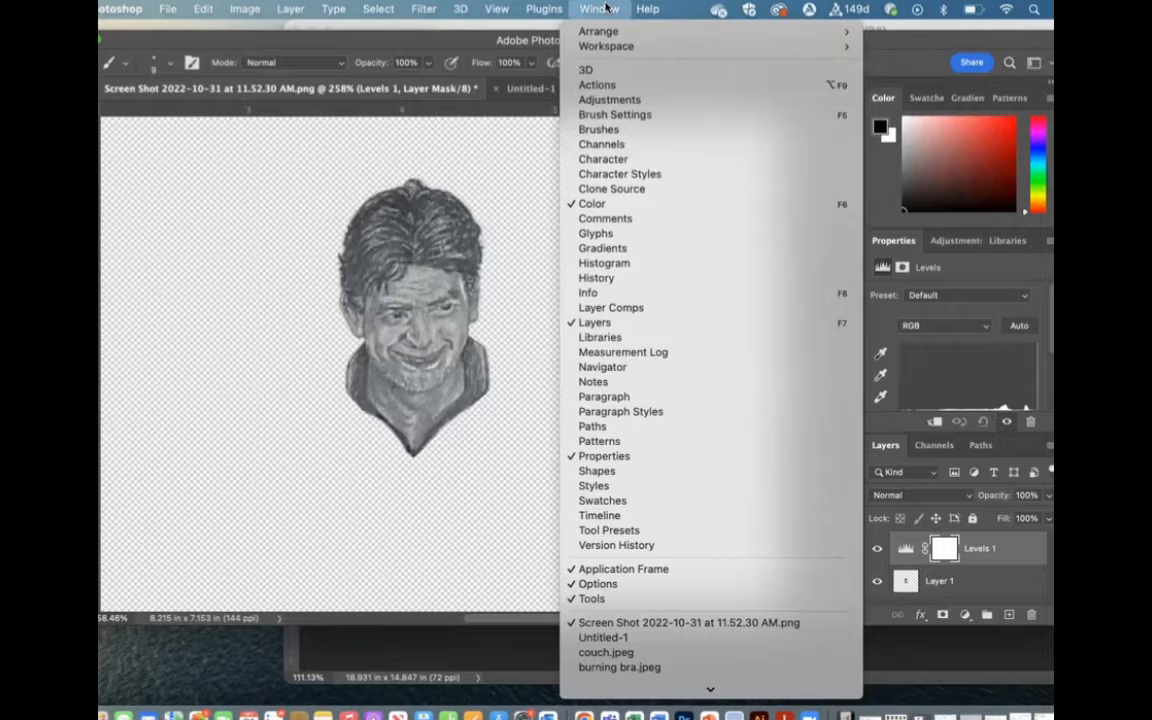
{"action": "left_click", "coordinate": [600, 99]}
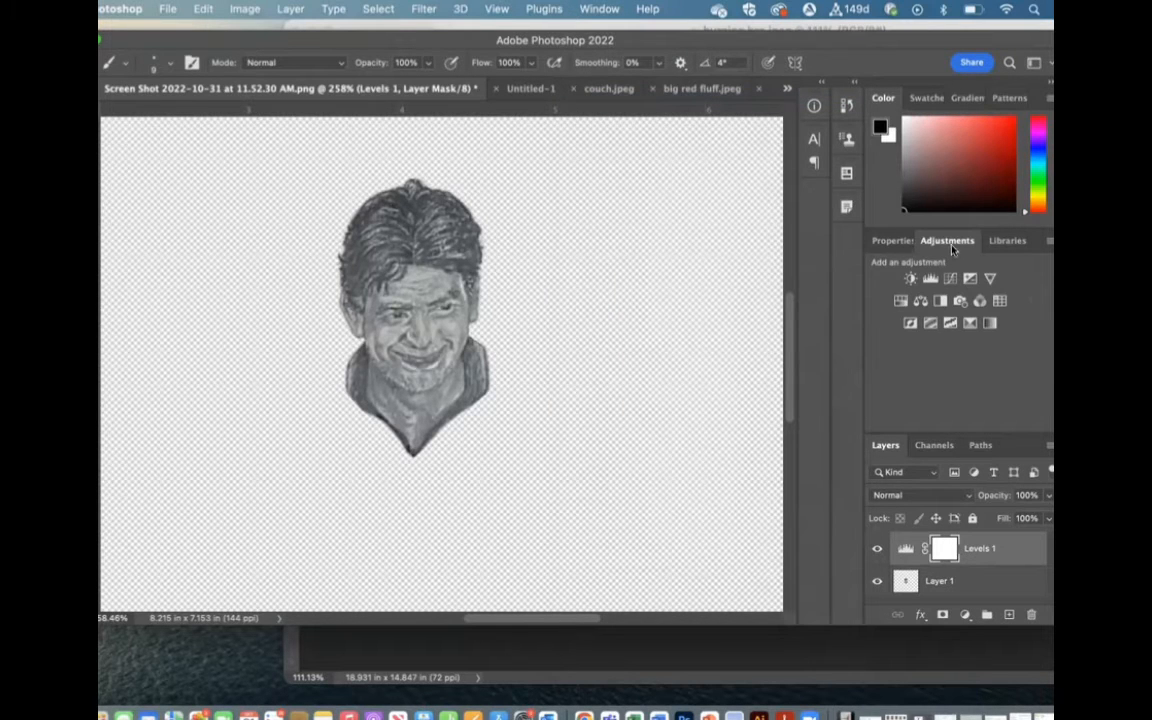
{"action": "left_click", "coordinate": [903, 548]}
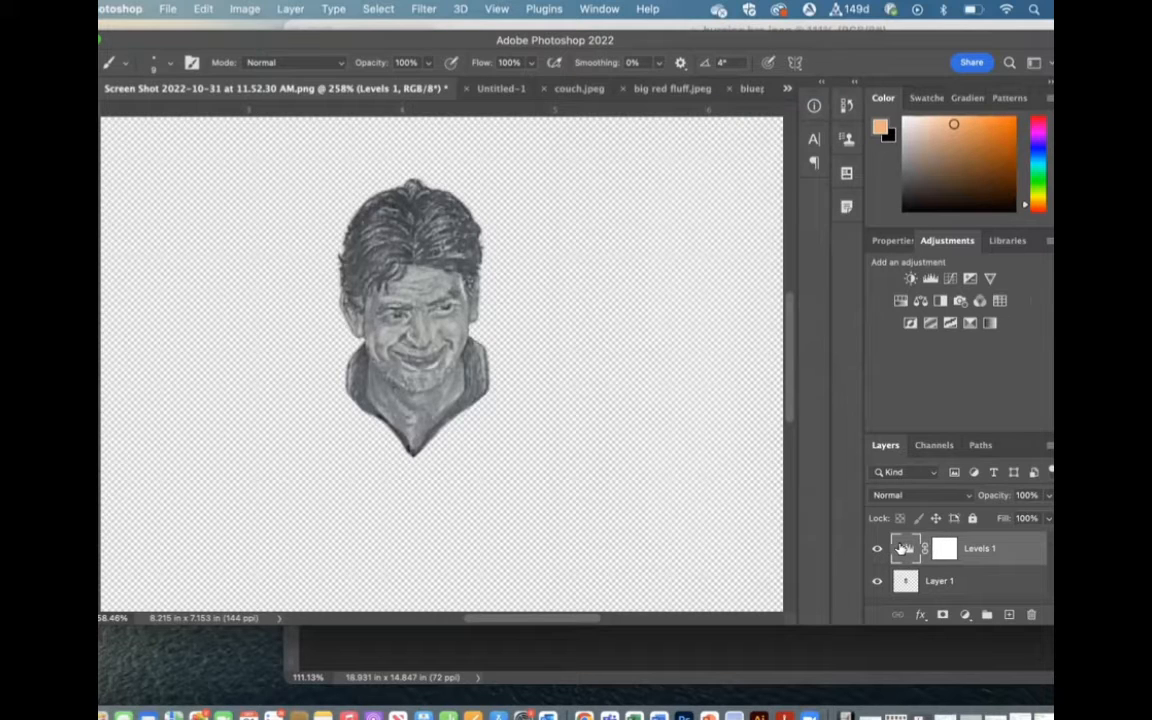
{"action": "double_click", "coordinate": [903, 548]}
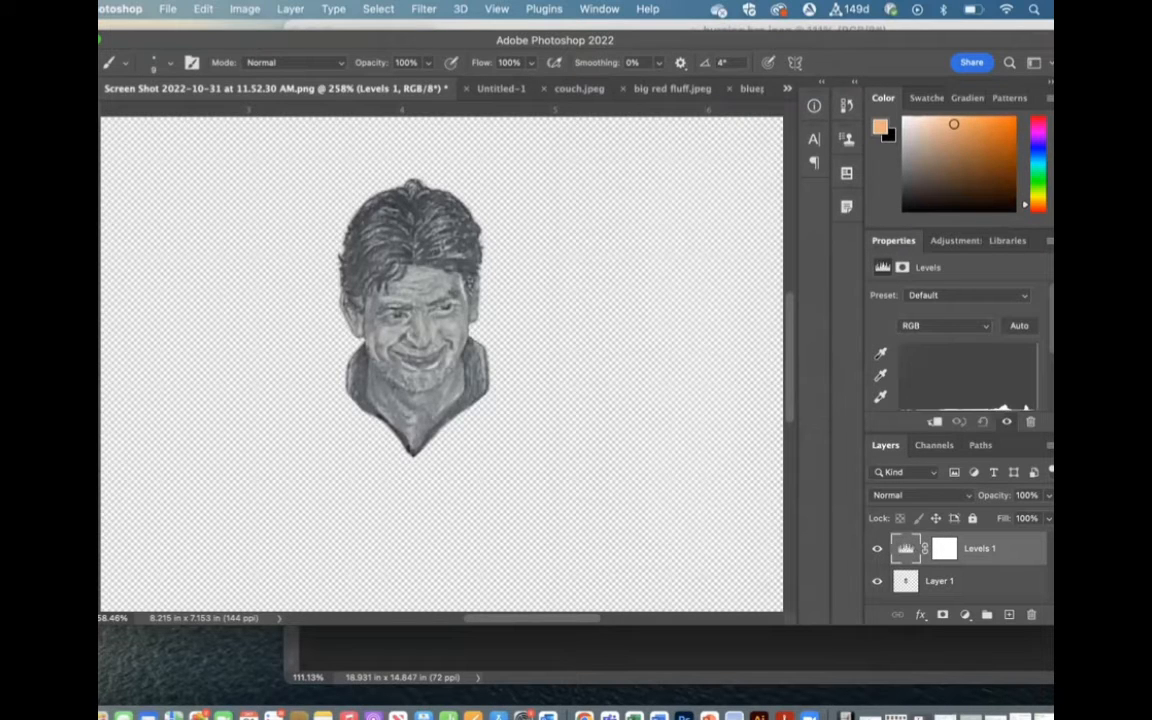
{"action": "scroll", "coordinate": [966, 357], "scroll_direction": "down", "scroll_amount": 5}
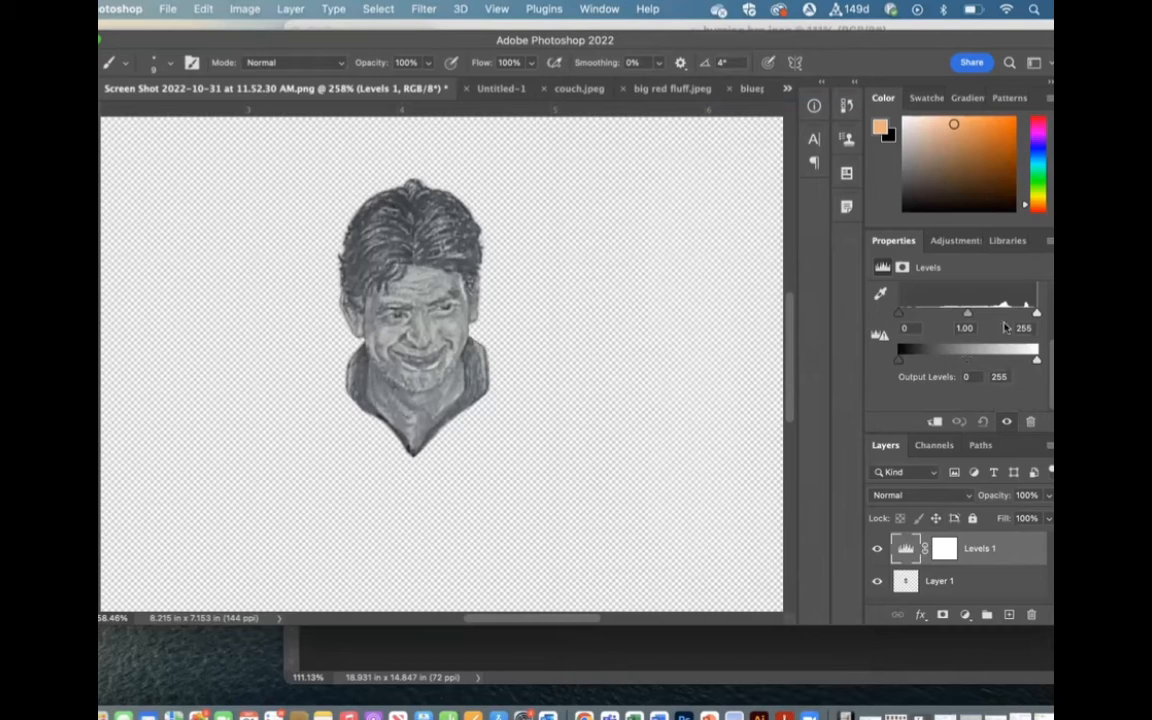
{"action": "mouse_move", "coordinate": [1036, 314]}
{"action": "left_mouse_down"}
{"action": "mouse_move", "coordinate": [997, 317]}
{"action": "mouse_move", "coordinate": [1018, 315]}
{"action": "left_mouse_up"}
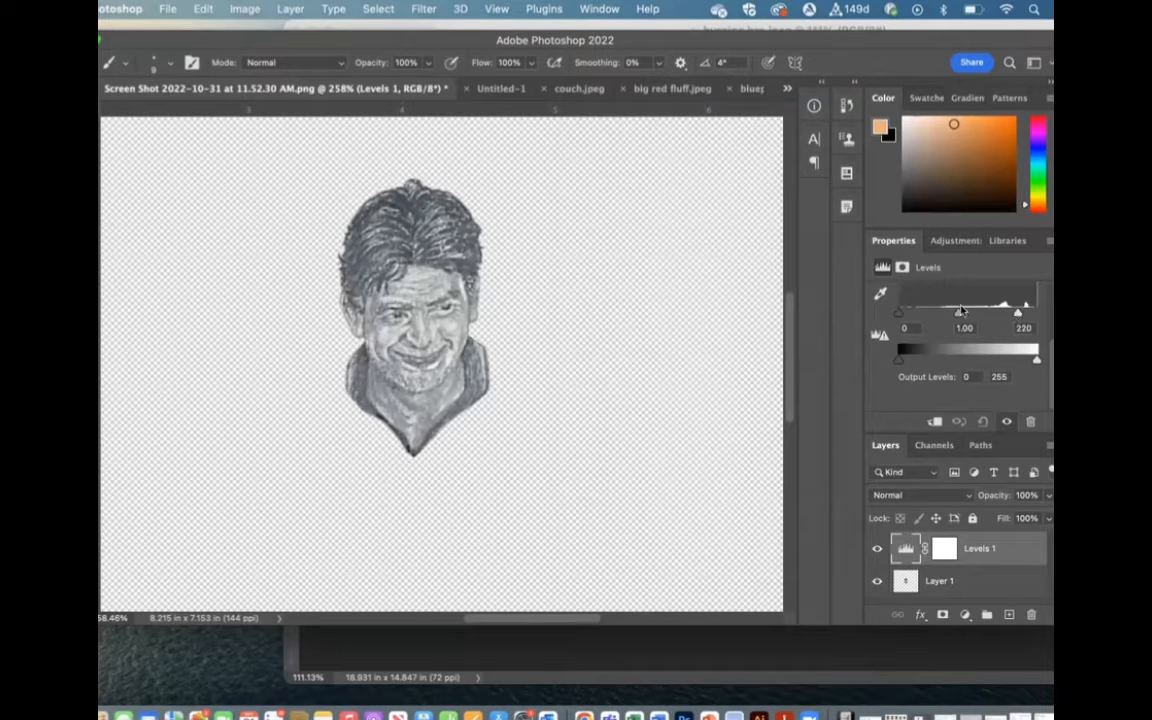
{"action": "left_click_drag", "start_coordinate": [897, 316], "coordinate": [925, 314]}
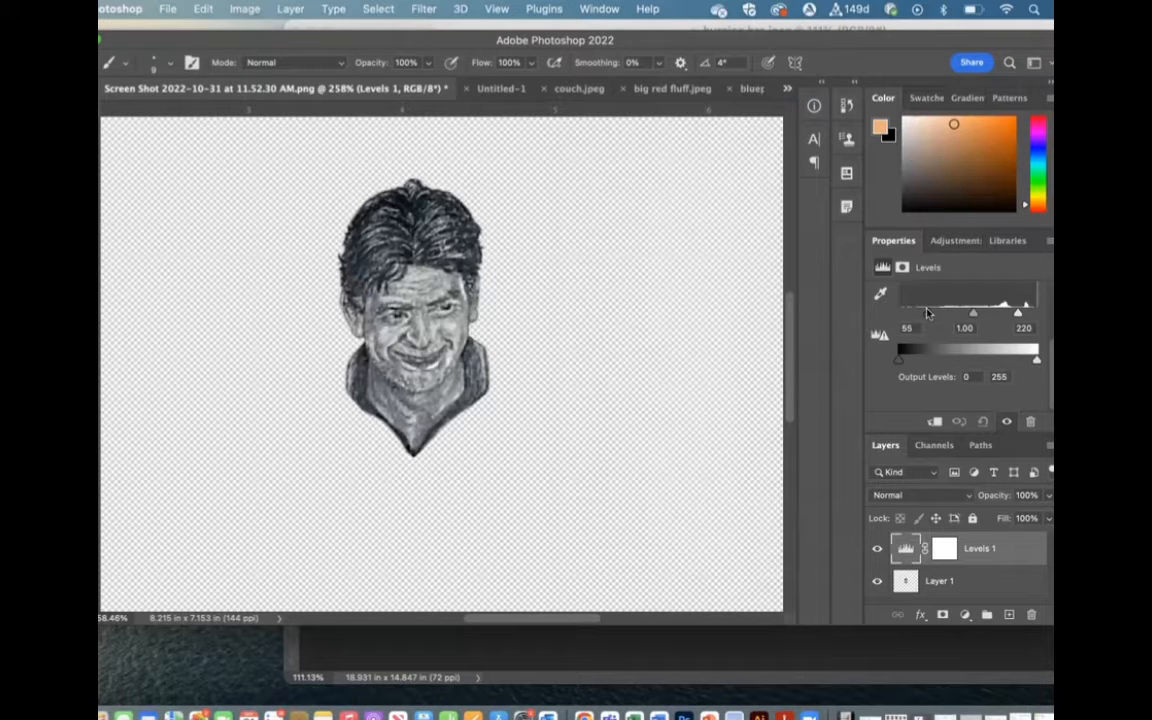
- Hide and show the Levels 1 adjustment to compare the portrait's contrast before and after
{"action": "left_click", "coordinate": [877, 549]}
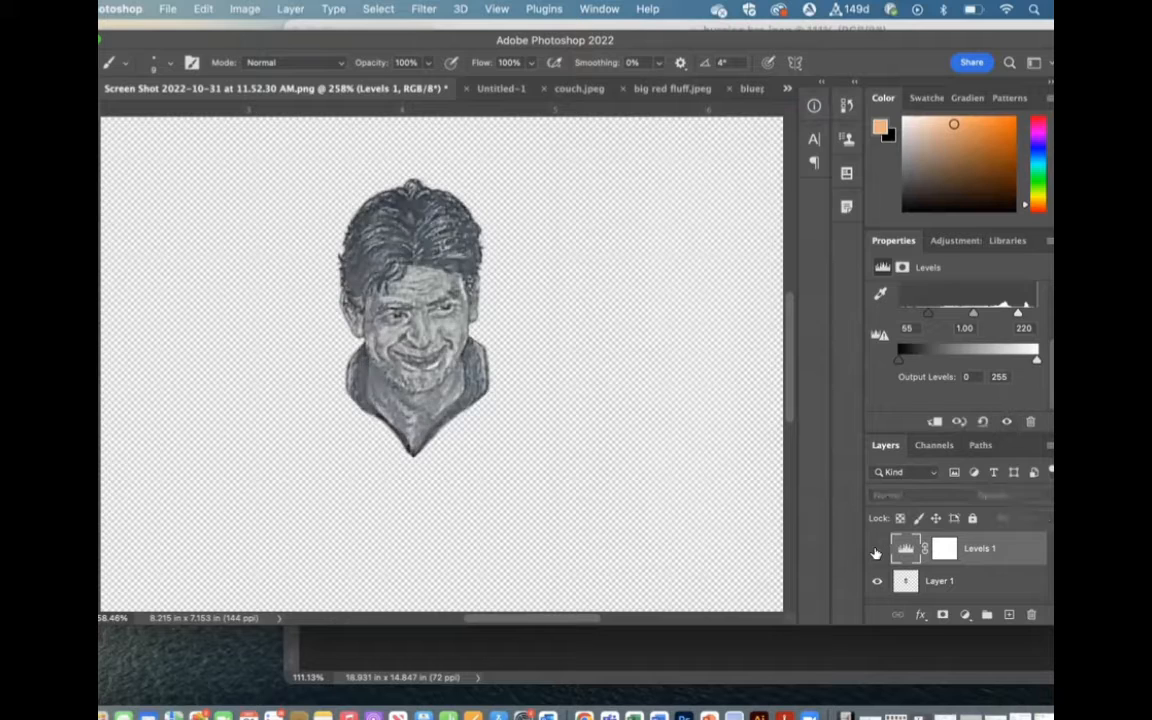
{"action": "left_click", "coordinate": [877, 549]}
{"action": "left_click", "coordinate": [877, 549]}
{"action": "left_click", "coordinate": [877, 549]}
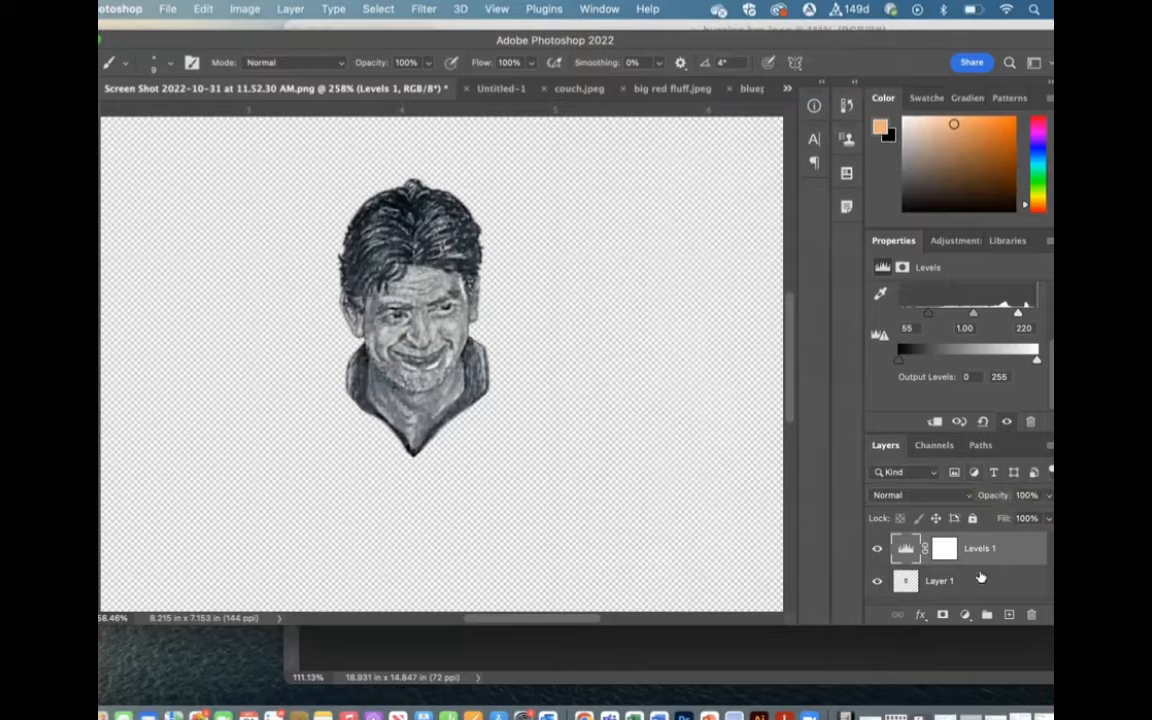
- Select Levels 1 together with Layer 1, merge them into a single layer, and check the merged layer's visibility
{"action": "left_click", "coordinate": [980, 574], "text": "shift"}
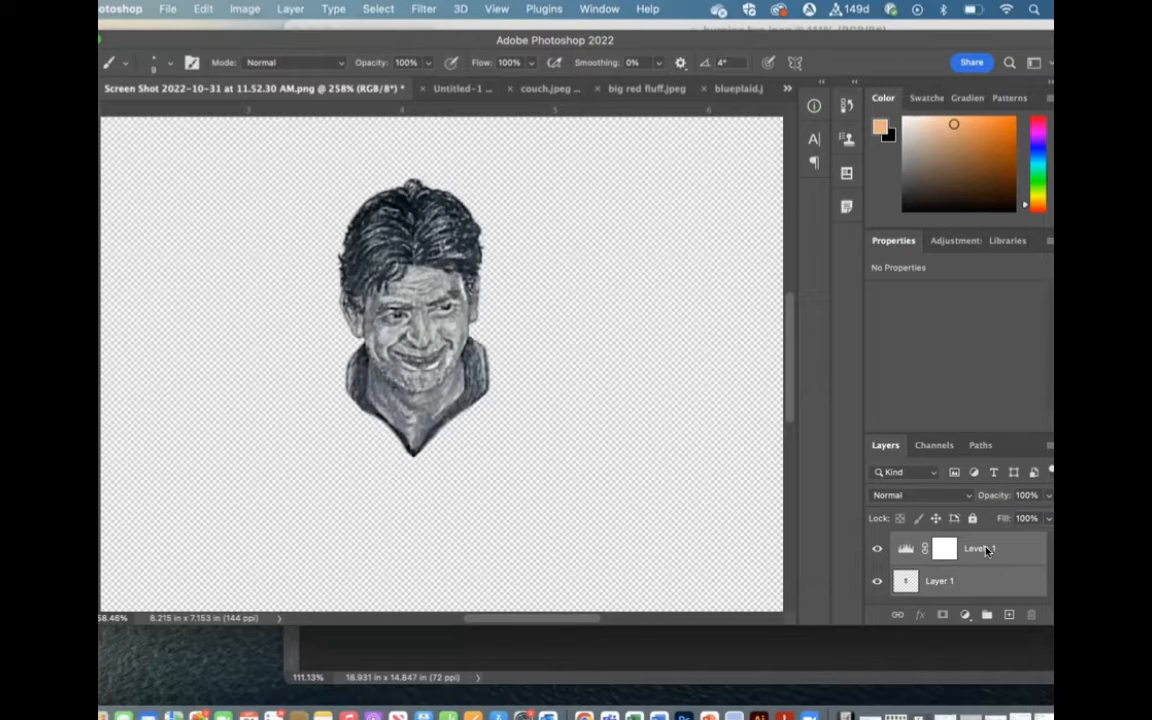
{"action": "left_click", "coordinate": [986, 550]}
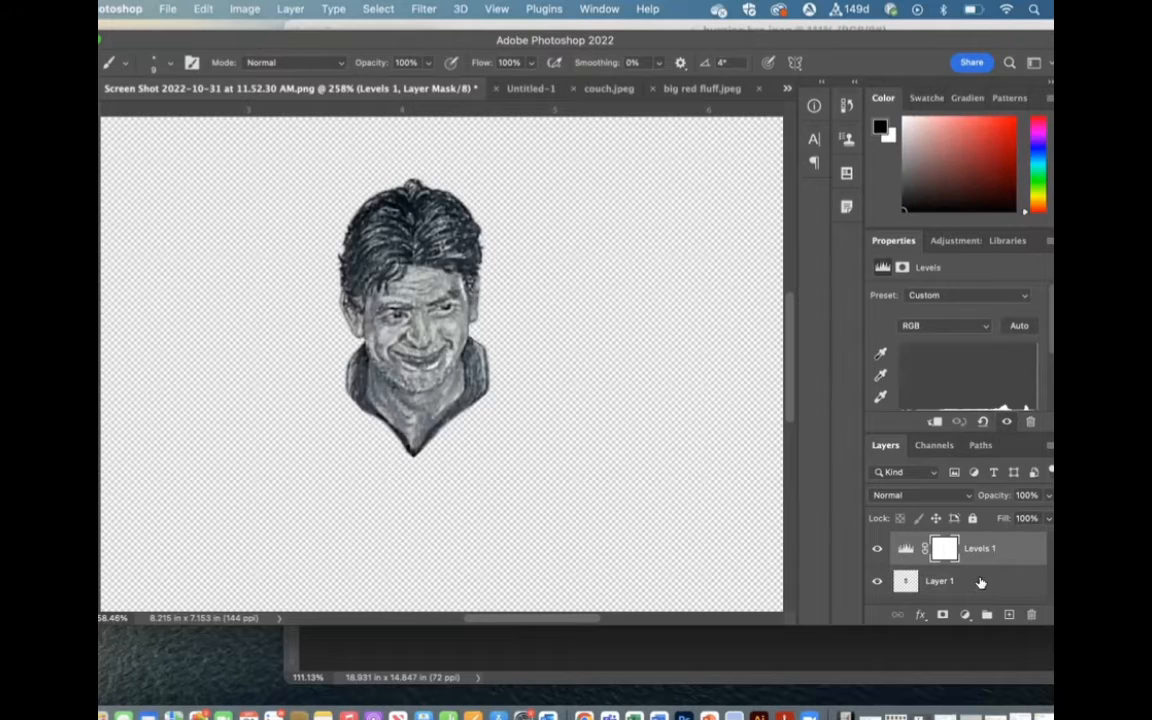
{"action": "left_click", "coordinate": [980, 583], "text": "shift"}
{"action": "right_click", "coordinate": [980, 582]}
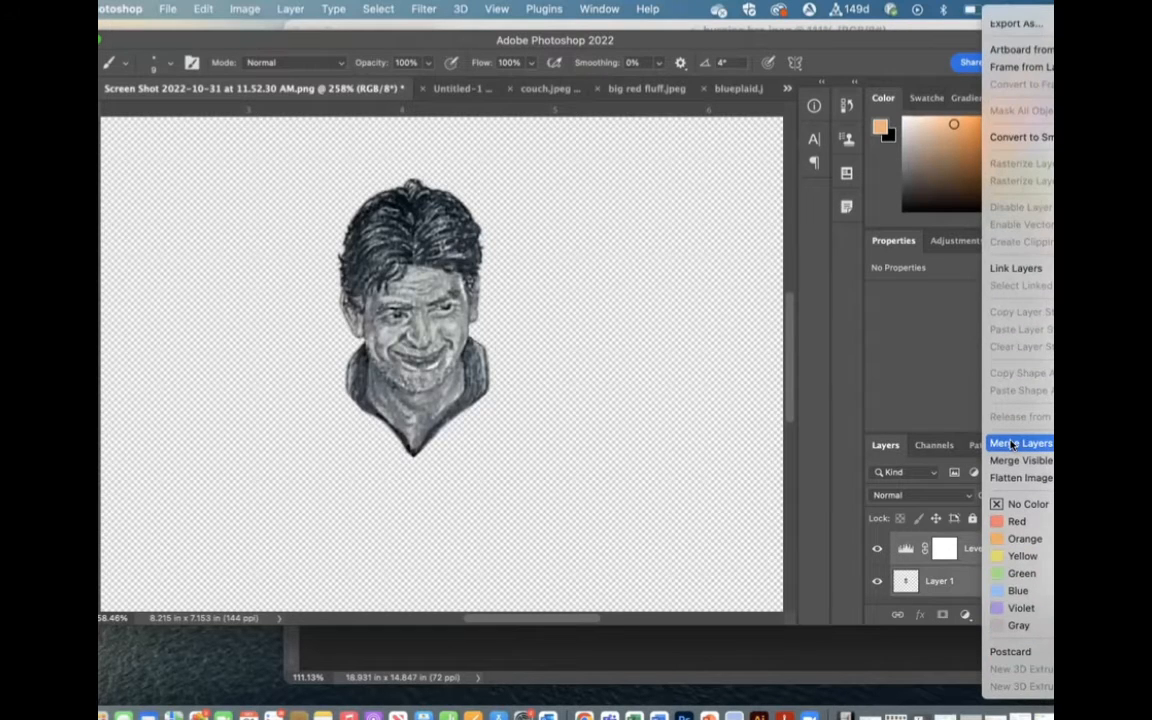
{"action": "left_click", "coordinate": [1013, 445]}
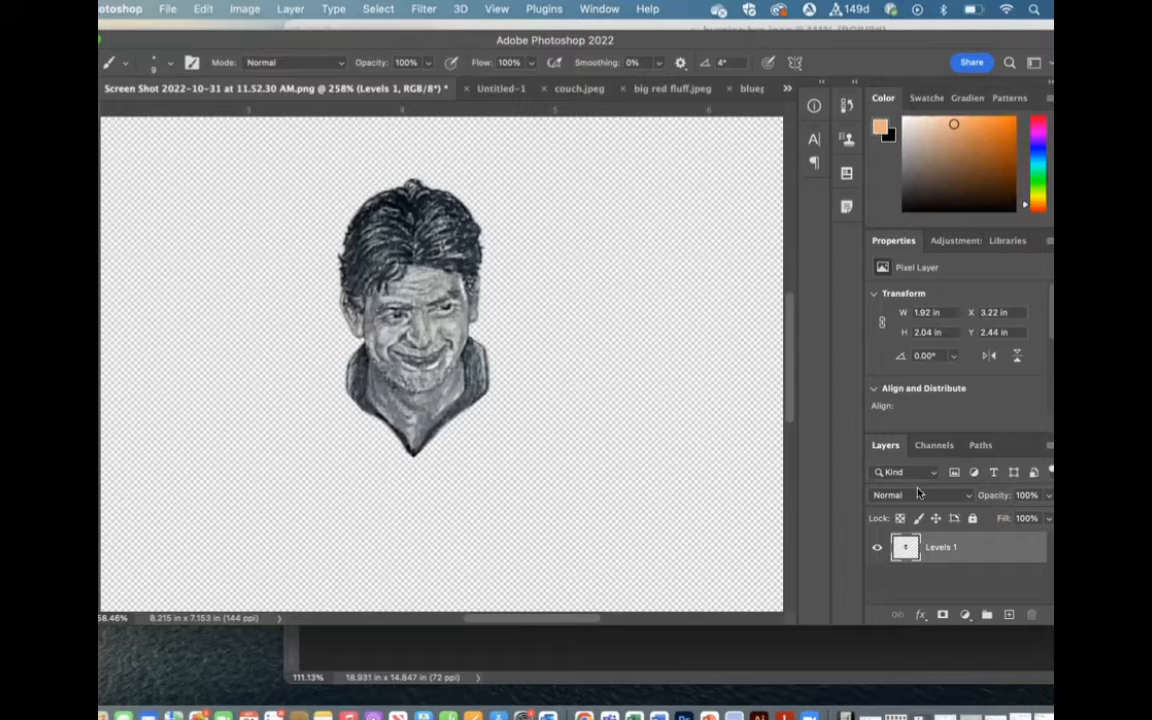
{"action": "left_click", "coordinate": [873, 549]}
{"action": "left_click", "coordinate": [873, 549]}
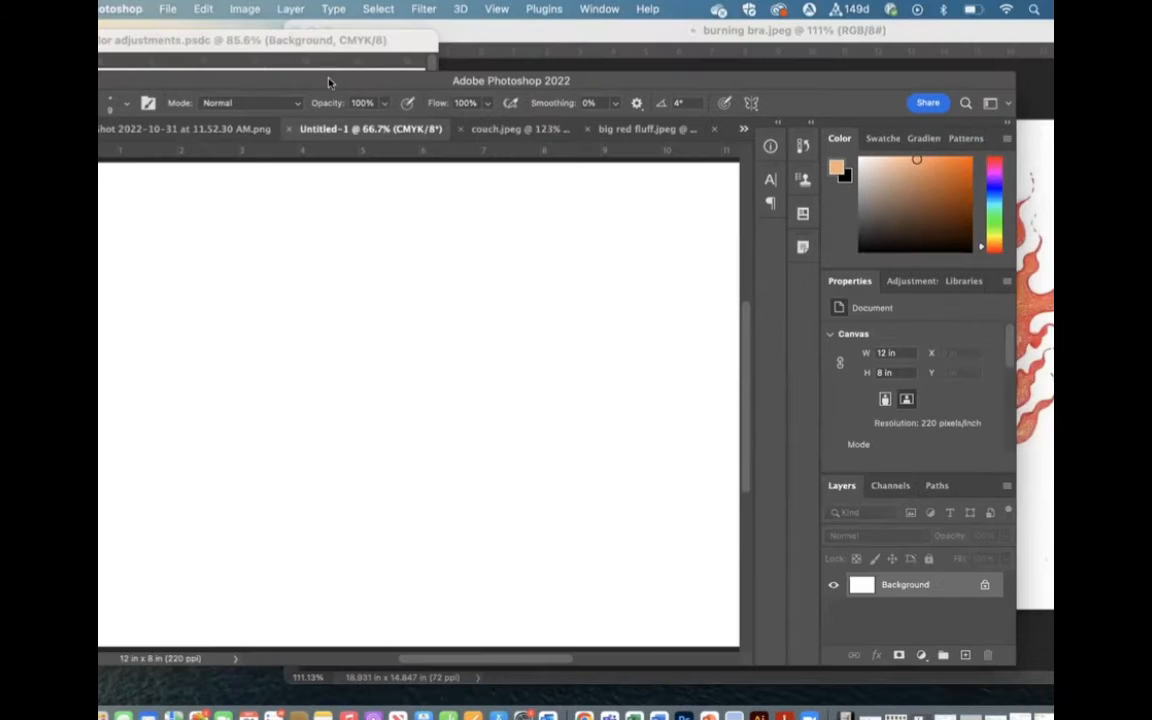
- Resample the Untitled-1 document to 250 pixels/inch, with a width of 12 inches and a height of 8 inches
{"action": "left_click_drag", "start_coordinate": [328, 82], "coordinate": [468, 66]}
{"action": "left_click", "coordinate": [233, 8]}
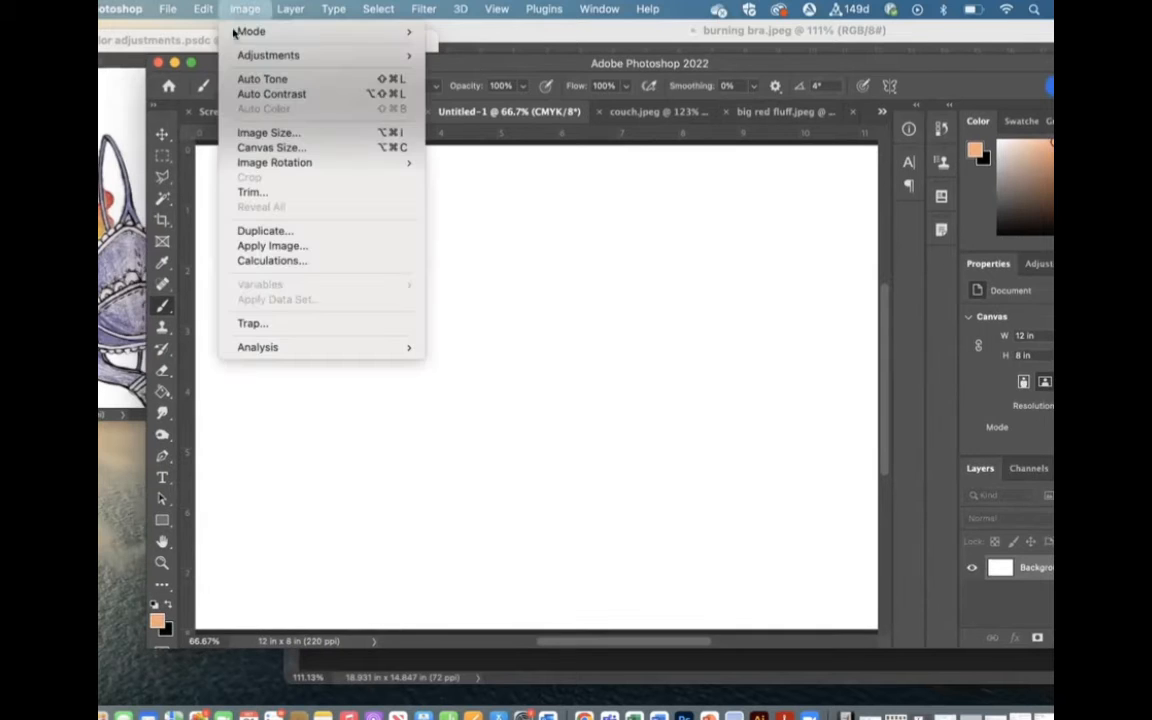
{"action": "left_click", "coordinate": [238, 131]}
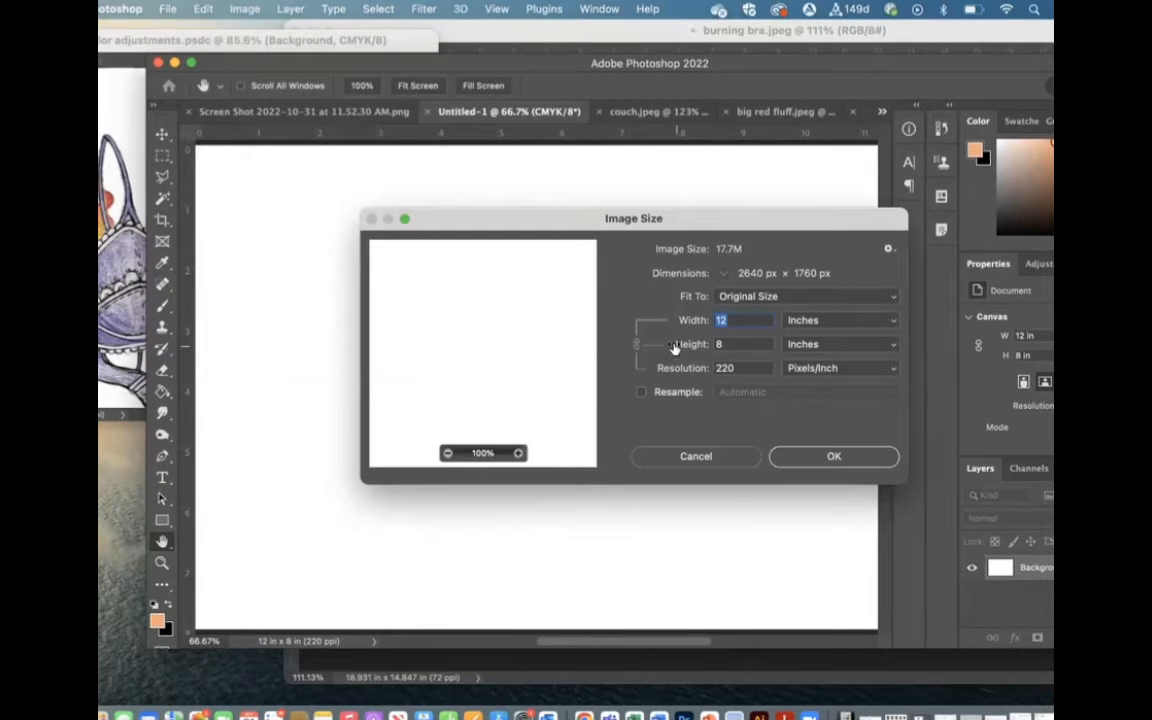
{"action": "key", "text": "Tab"}
{"action": "key", "text": "Tab"}
{"action": "key", "text": "BackSpace"}
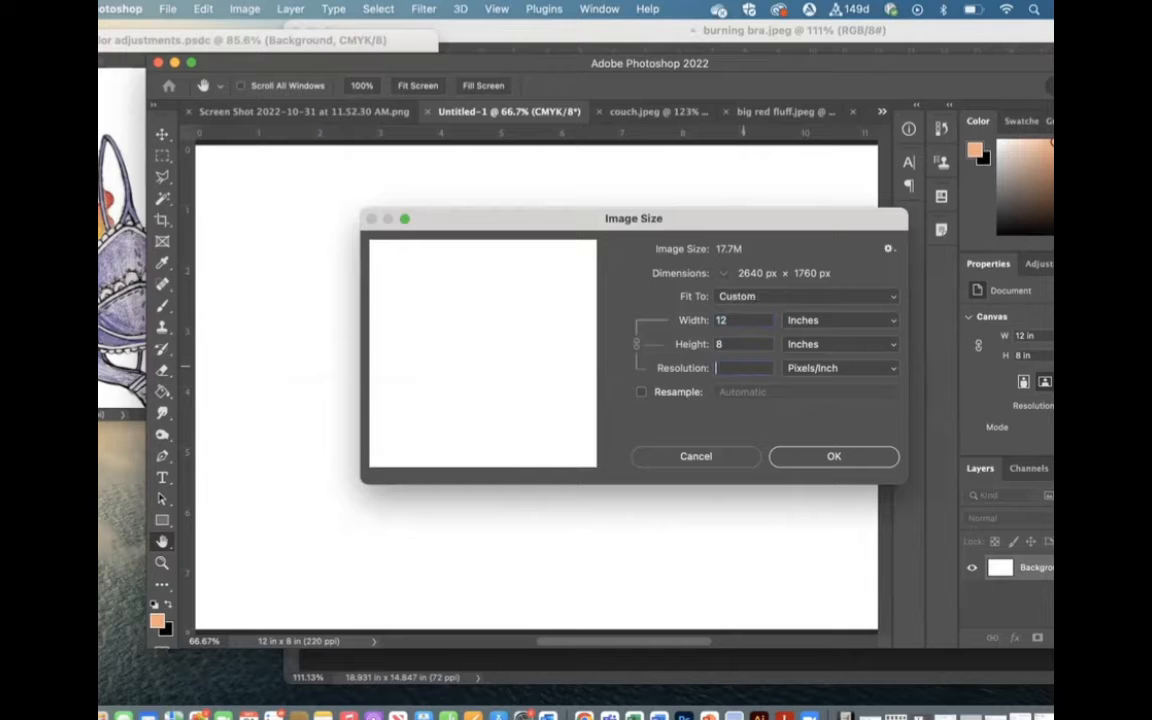
{"action": "type", "text": "250"}
{"action": "left_click", "coordinate": [641, 391]}
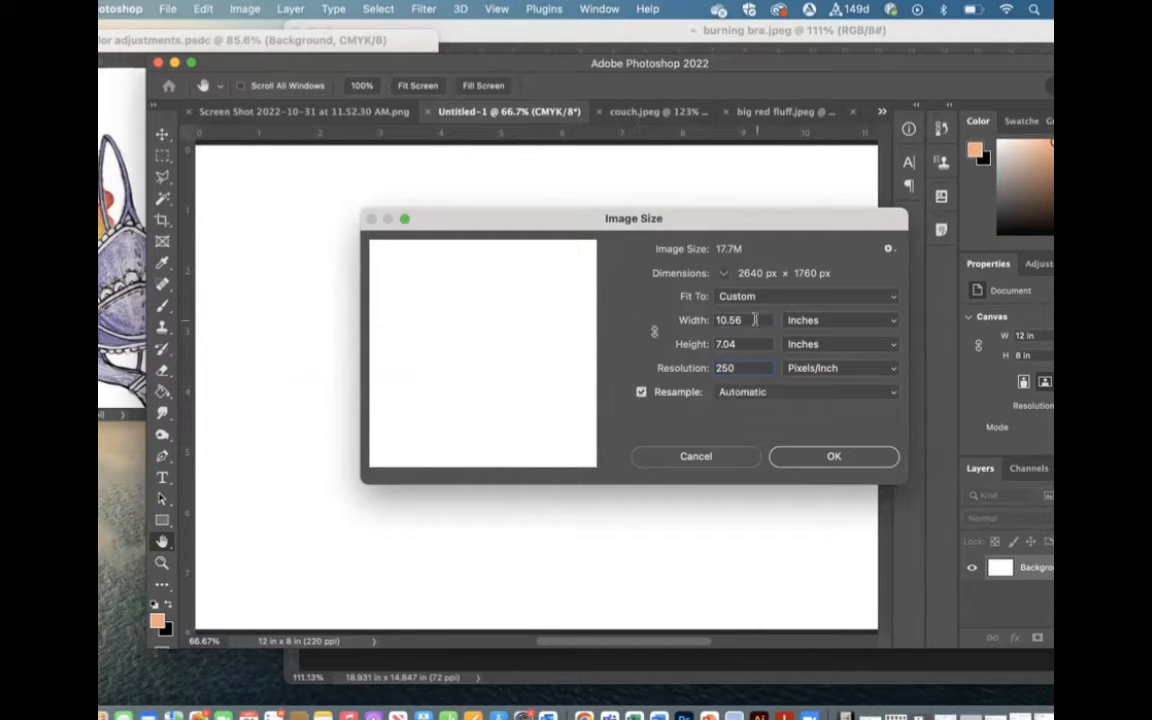
{"action": "type", "text": "12"}
{"action": "key", "text": "Tab"}
{"action": "type", "text": "8"}
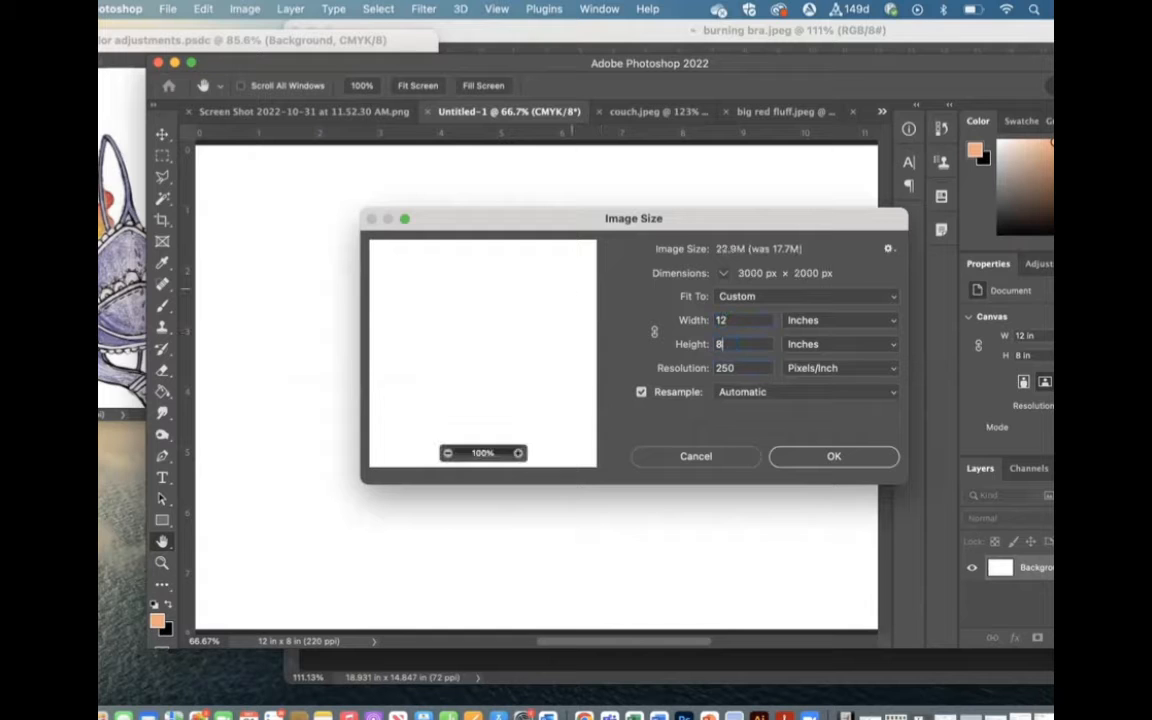
{"action": "key", "text": "Return"}
{"action": "key", "text": "b"}
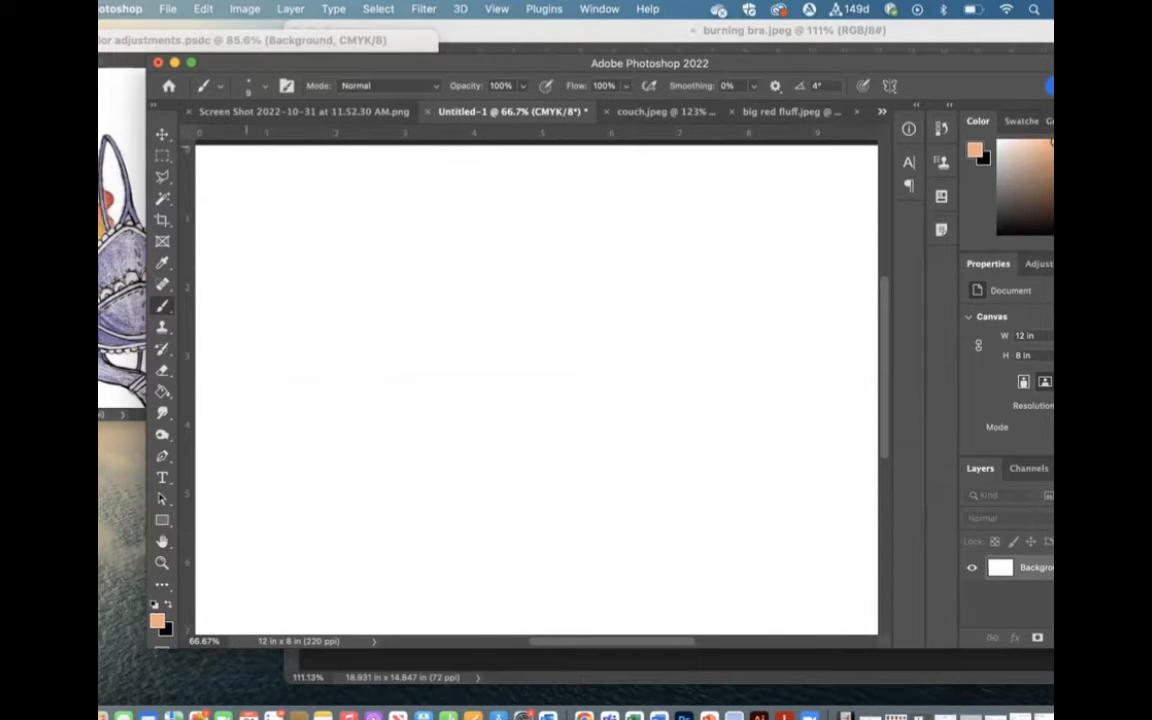
- Copy the cutout portrait head into Untitled-1 and move it to the canvas's upper-left corner
{"action": "left_click", "coordinate": [311, 112]}
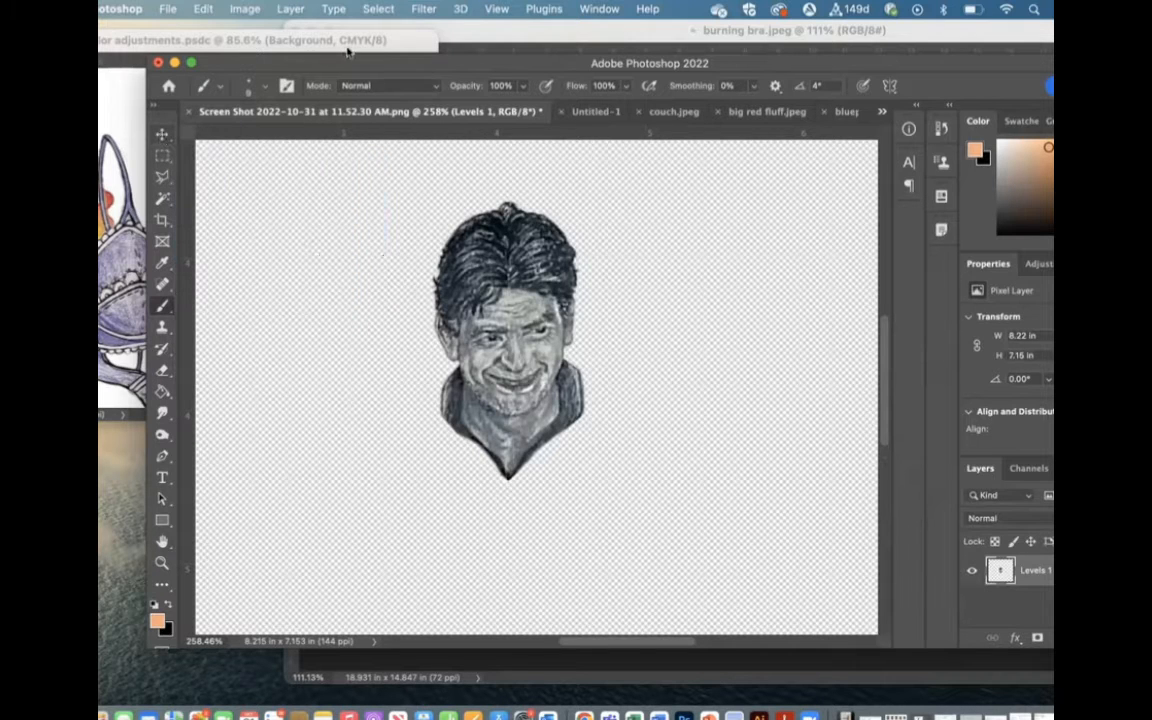
{"action": "left_click", "coordinate": [583, 112]}
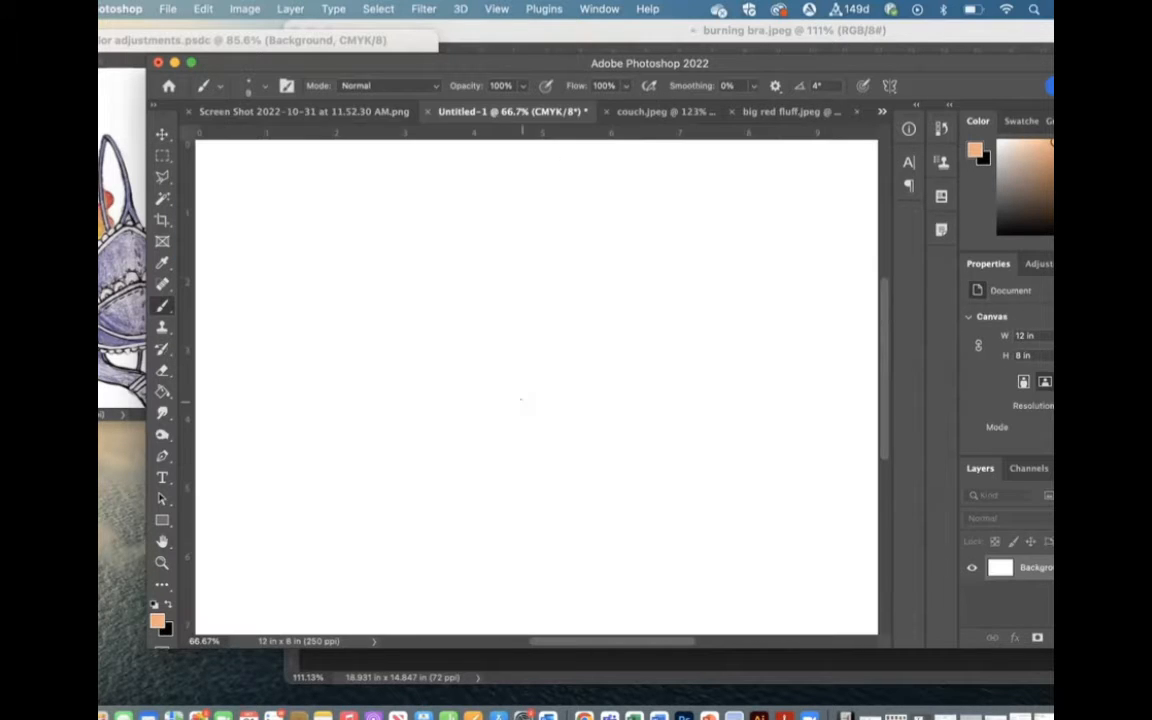
{"action": "key", "text": "super+v"}
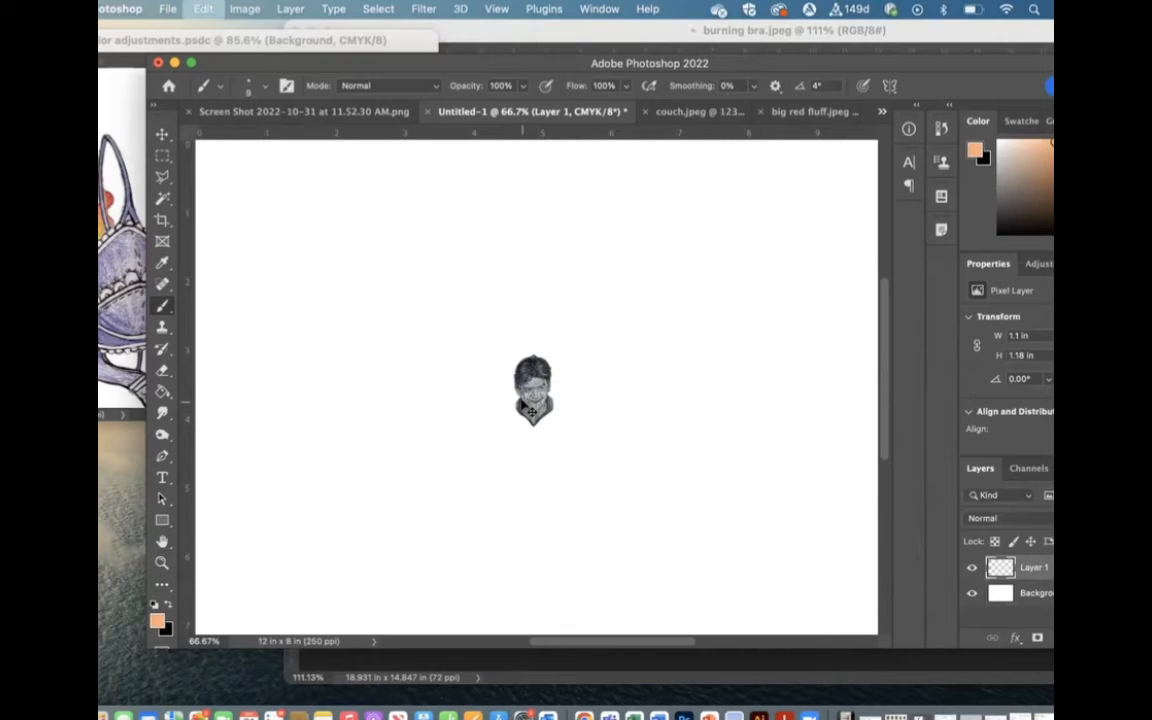
{"action": "left_click", "coordinate": [163, 134]}
{"action": "left_click_drag", "start_coordinate": [542, 390], "coordinate": [188, 166]}
- Preview the portrait screenshot document's print size at 250 pixels/inch with Resample off, and discard the change
{"action": "left_click", "coordinate": [237, 113]}
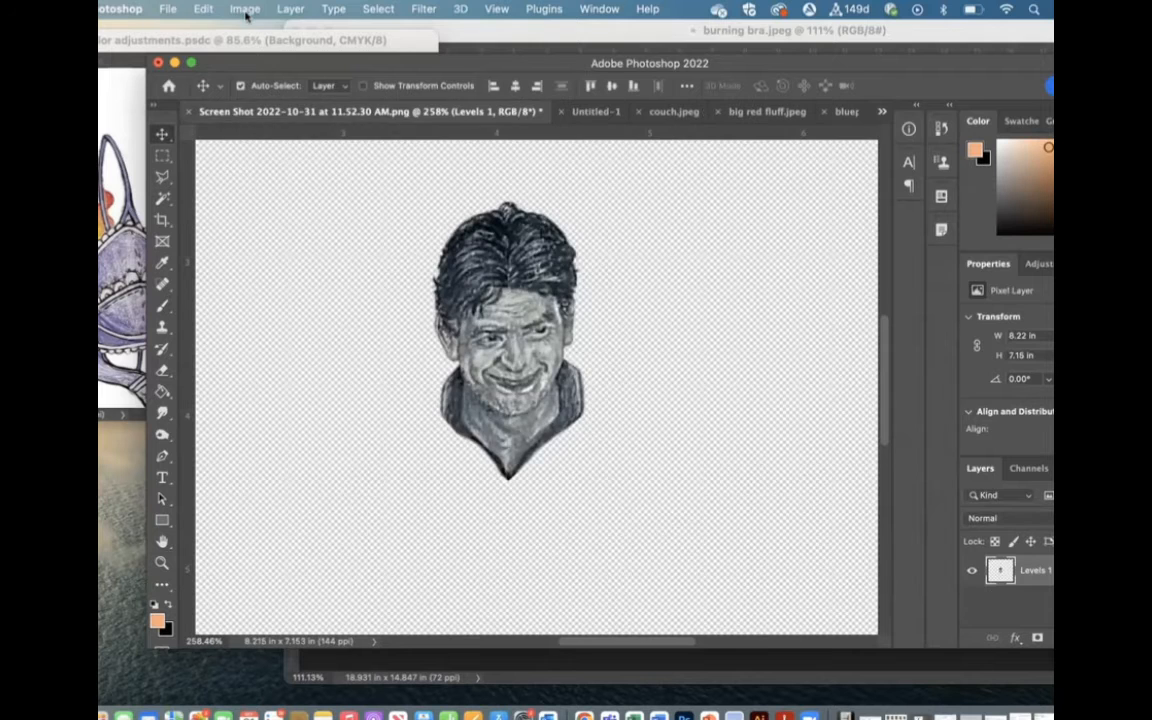
{"action": "left_click", "coordinate": [245, 9]}
{"action": "left_click", "coordinate": [265, 134]}
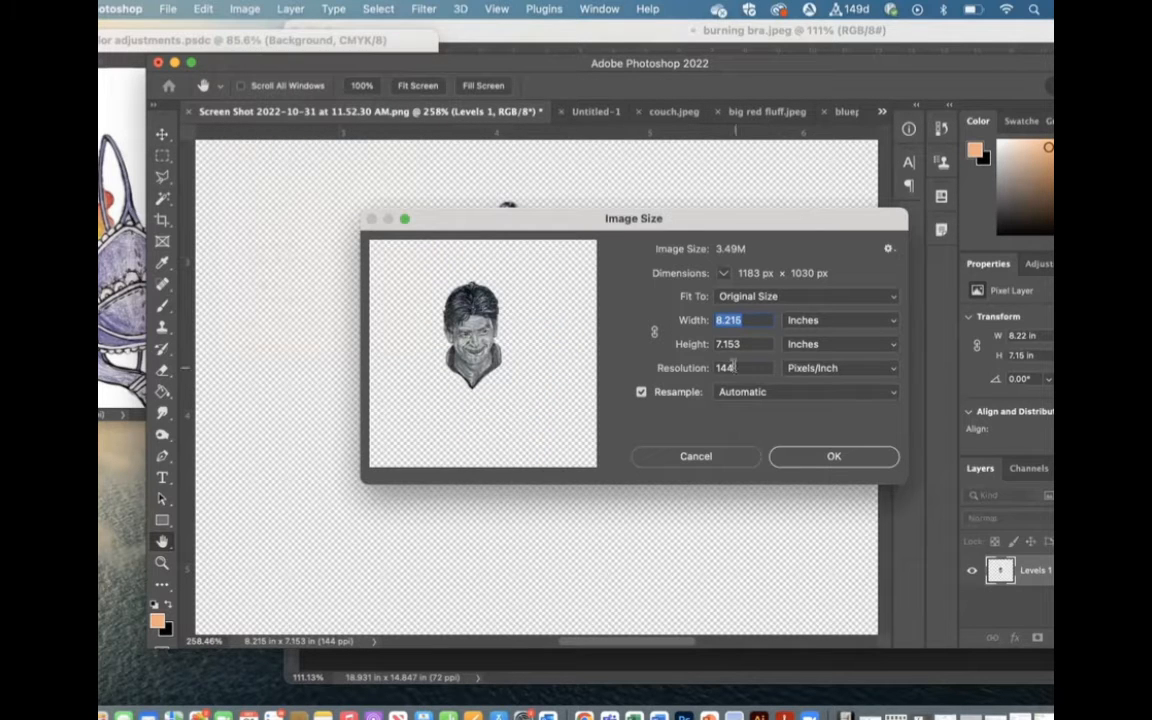
{"action": "left_click_drag", "start_coordinate": [735, 368], "coordinate": [696, 375]}
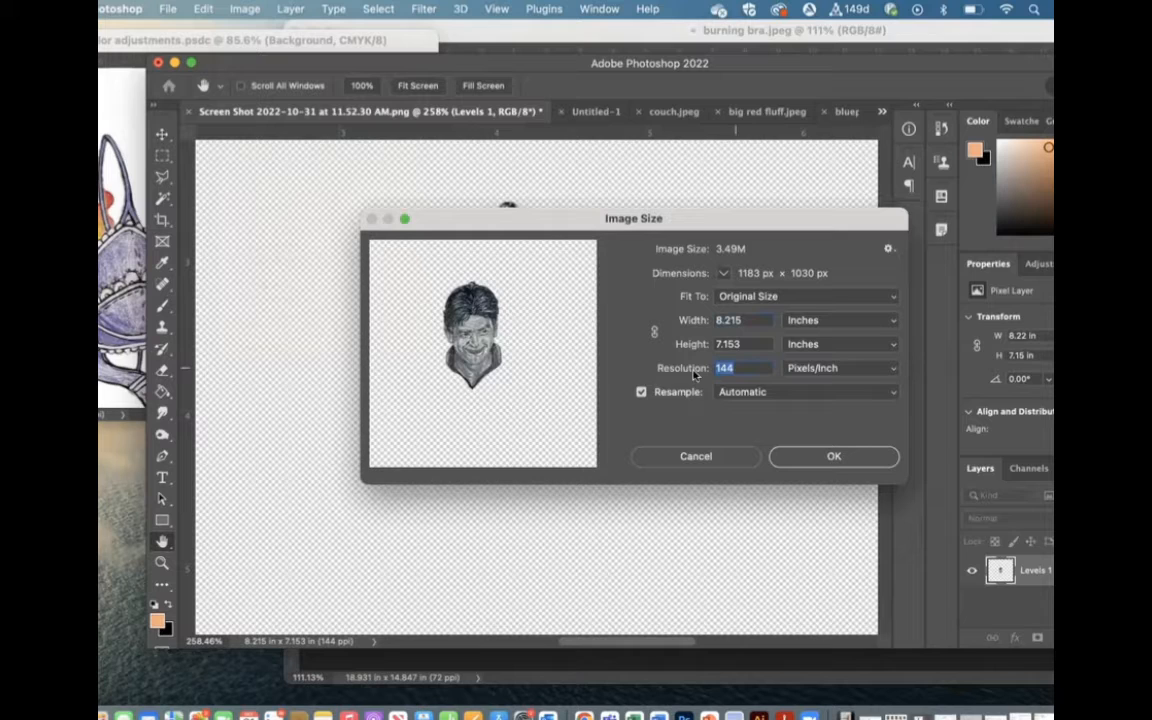
{"action": "left_click", "coordinate": [642, 391]}
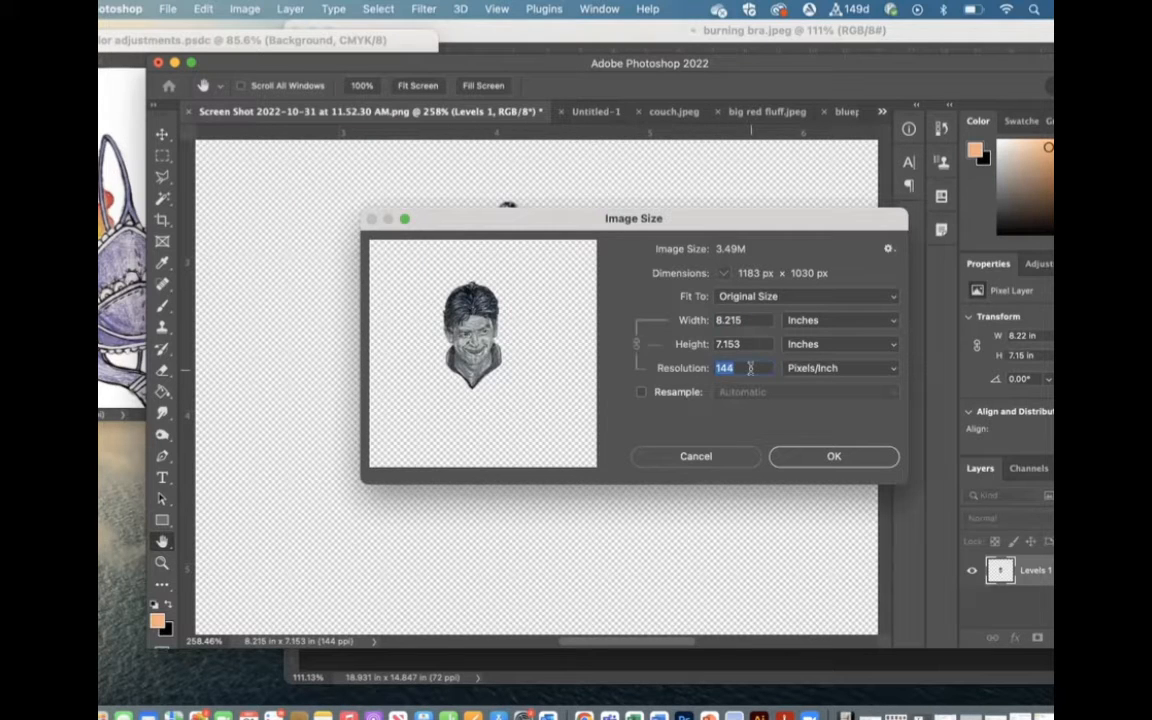
{"action": "type", "text": "250"}
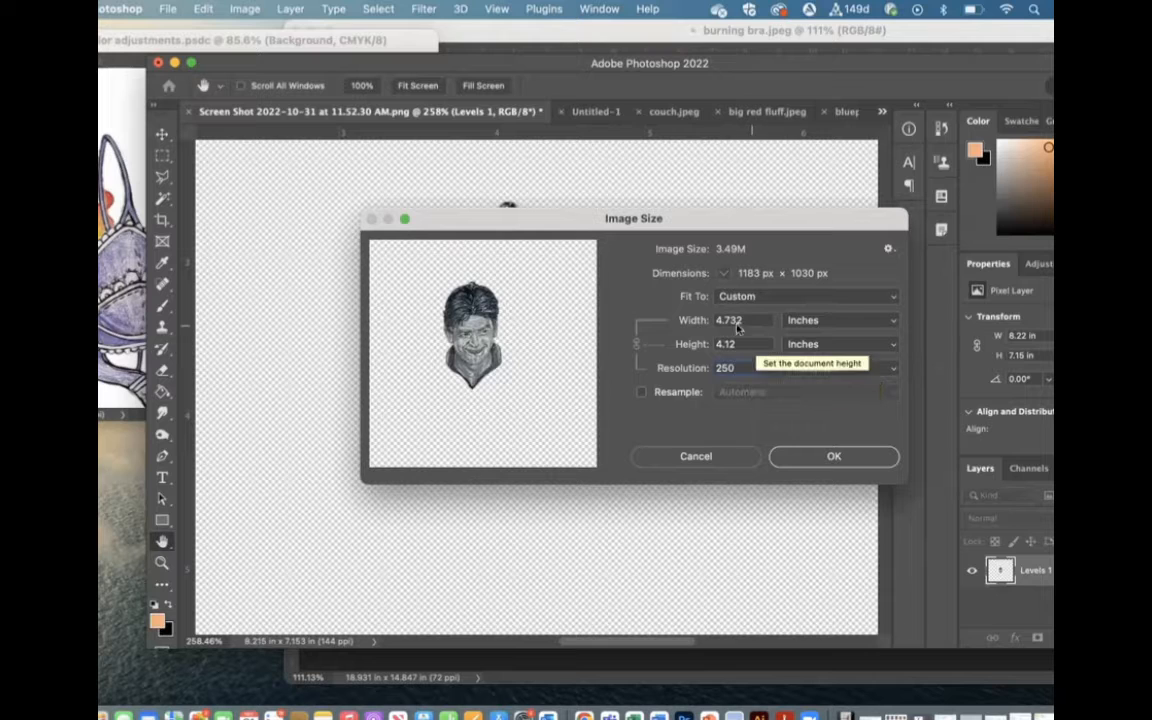
{"action": "left_click", "coordinate": [727, 458]}
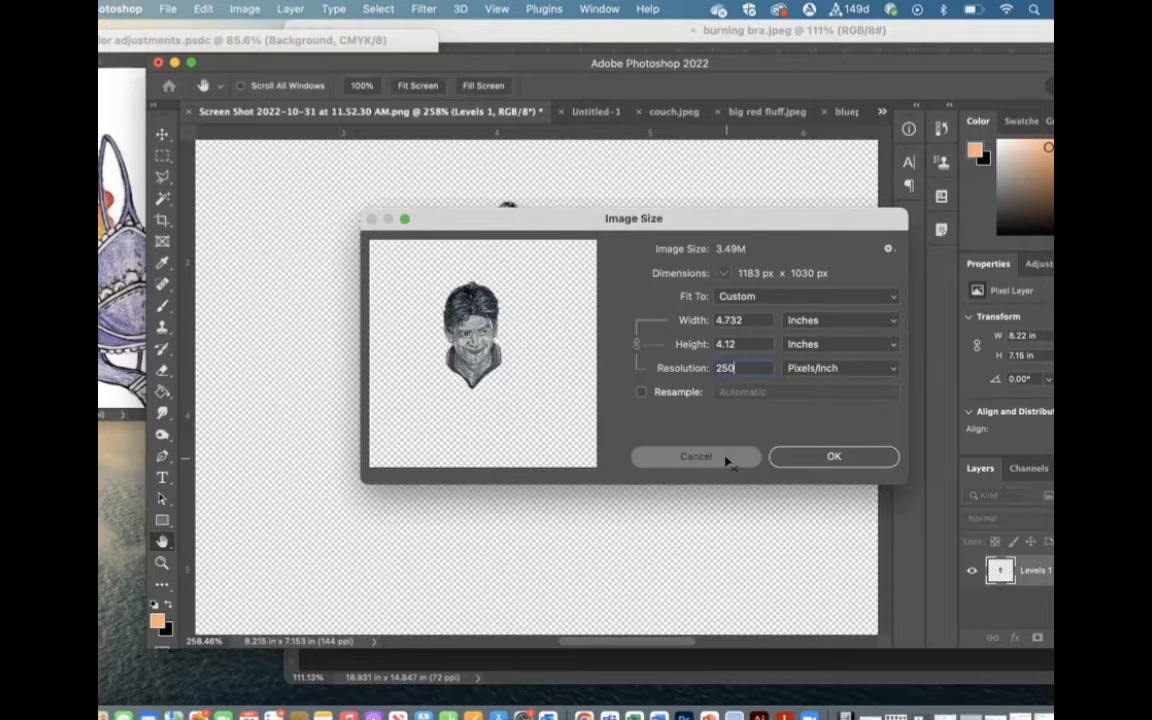
- Close the portrait screenshot document without saving and rename the pasted head's layer with the portrayed man's first name
{"action": "left_click", "coordinate": [189, 112]}
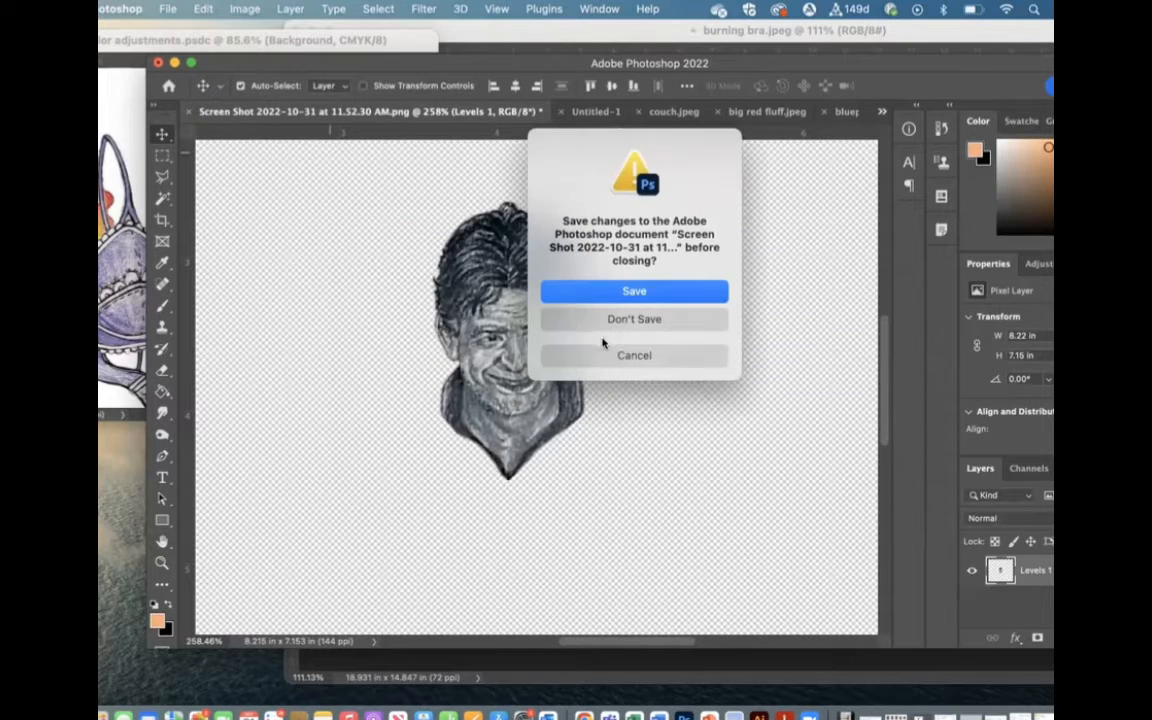
{"action": "left_click", "coordinate": [634, 319]}
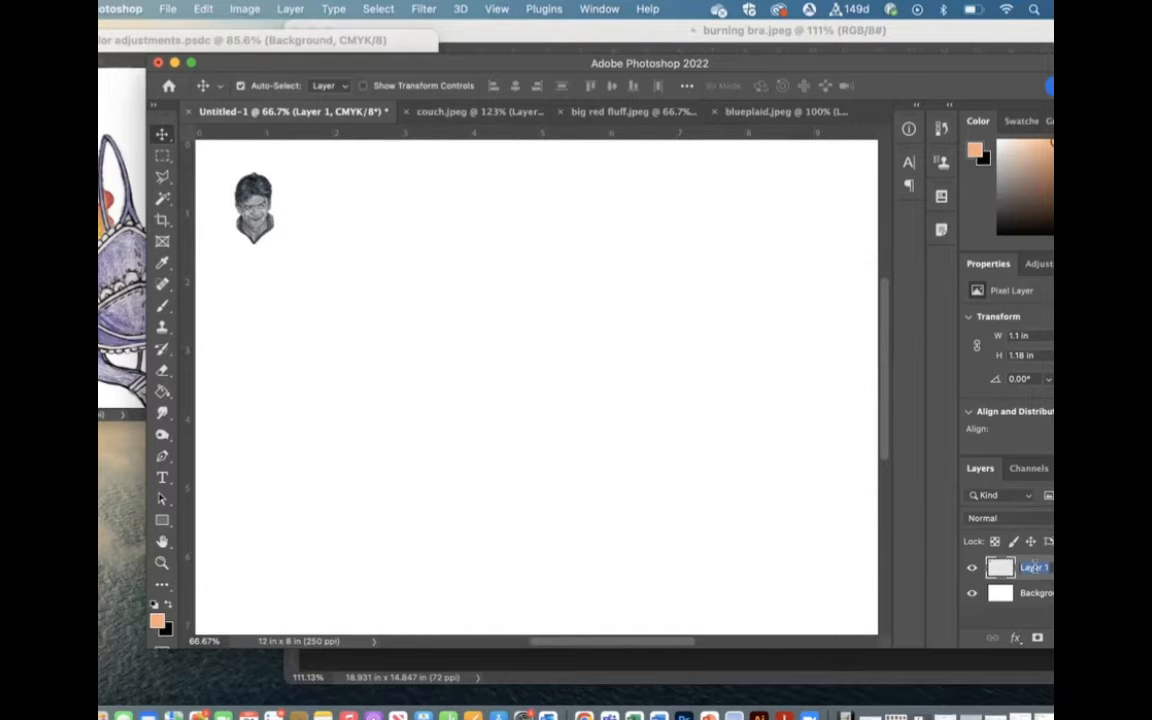
{"action": "type", "text": "charlie"}
{"action": "key", "text": "Return"}
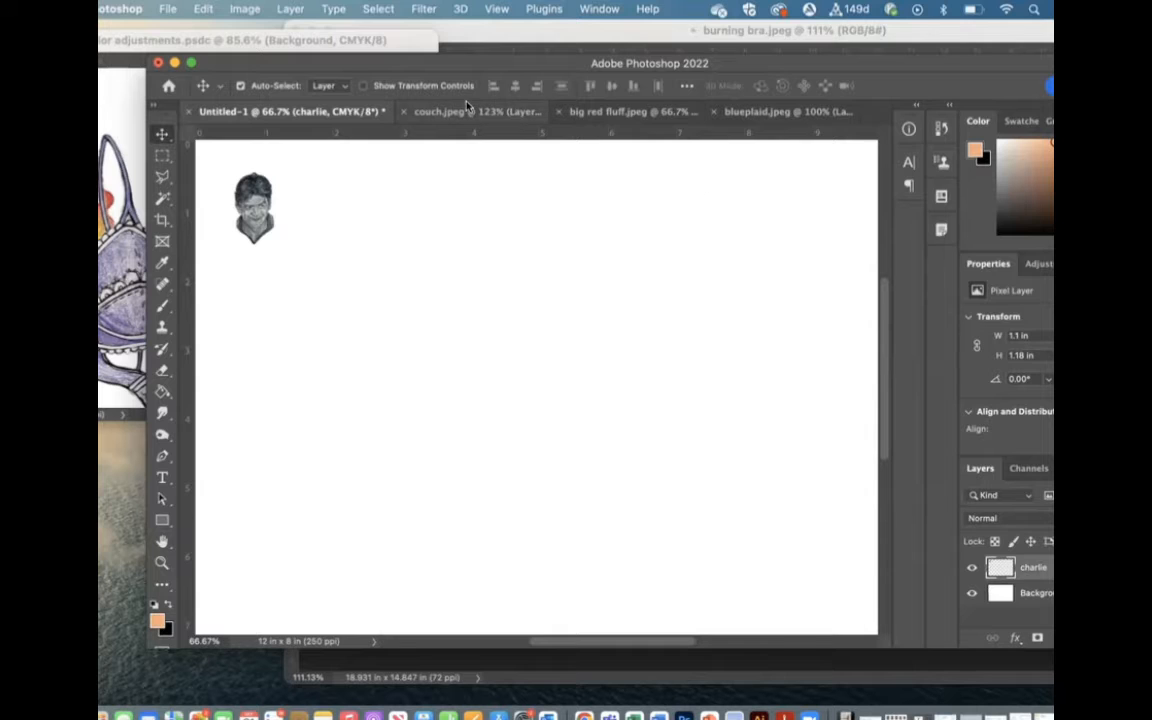
- Inspect and permanently apply the layer mask in couch.jpeg, and copy the cutout couch into Untitled-1
{"action": "left_click", "coordinate": [466, 107]}
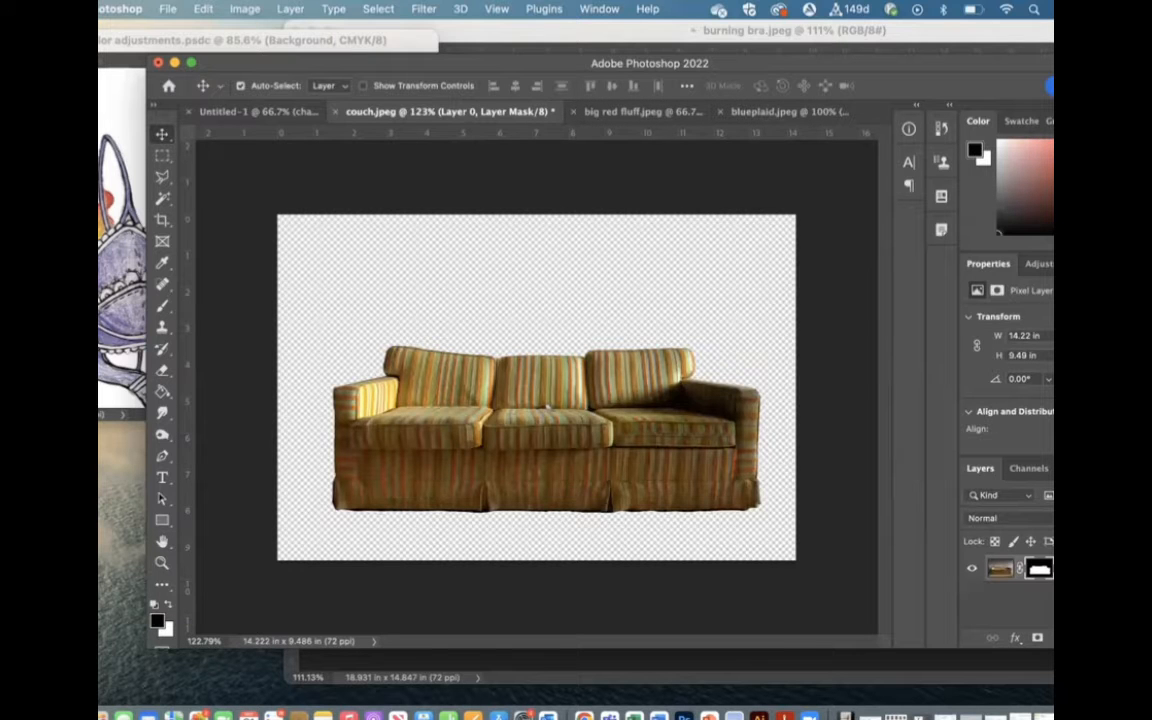
{"action": "left_click", "coordinate": [1036, 569], "text": "alt"}
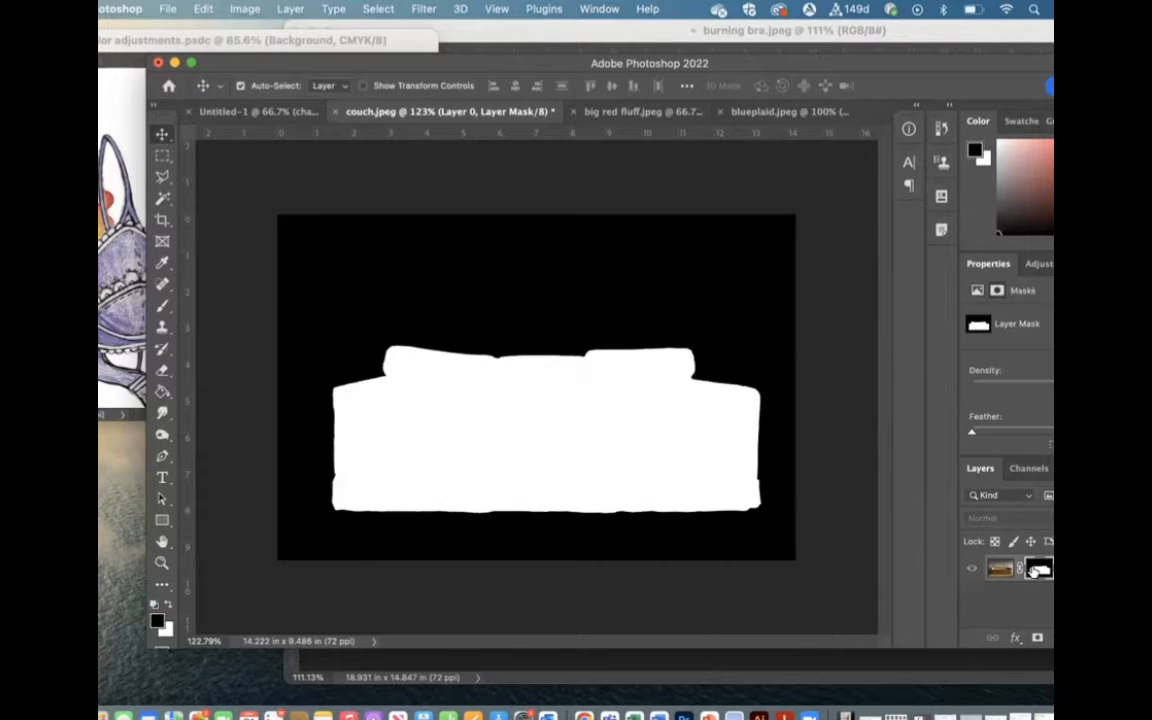
{"action": "left_click", "coordinate": [1035, 570], "text": "alt"}
{"action": "right_click", "coordinate": [1036, 570]}
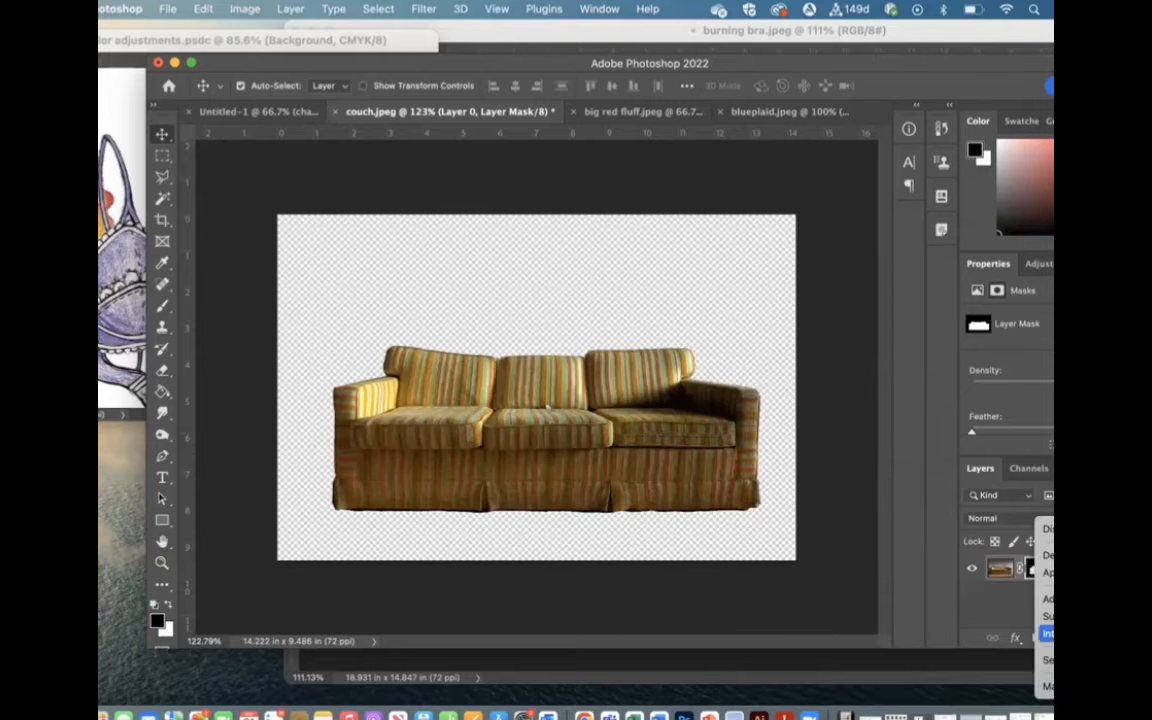
{"action": "left_click", "coordinate": [1047, 572]}
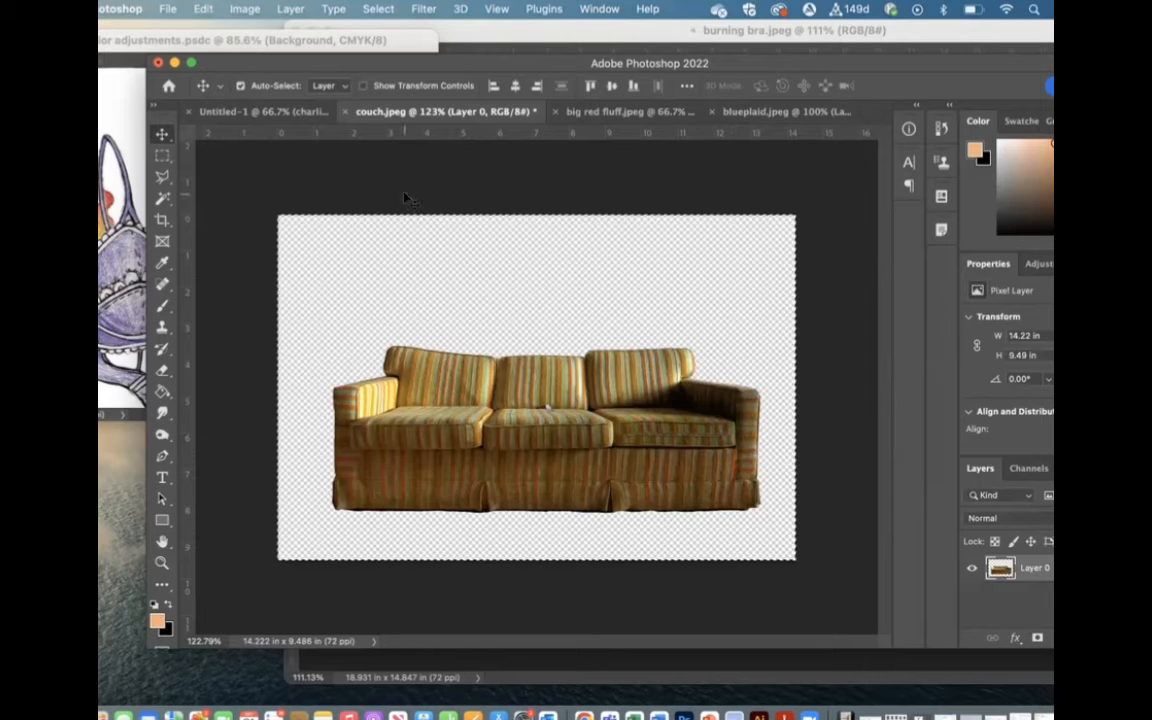
{"action": "left_click", "coordinate": [273, 112]}
{"action": "key", "text": "super+v"}
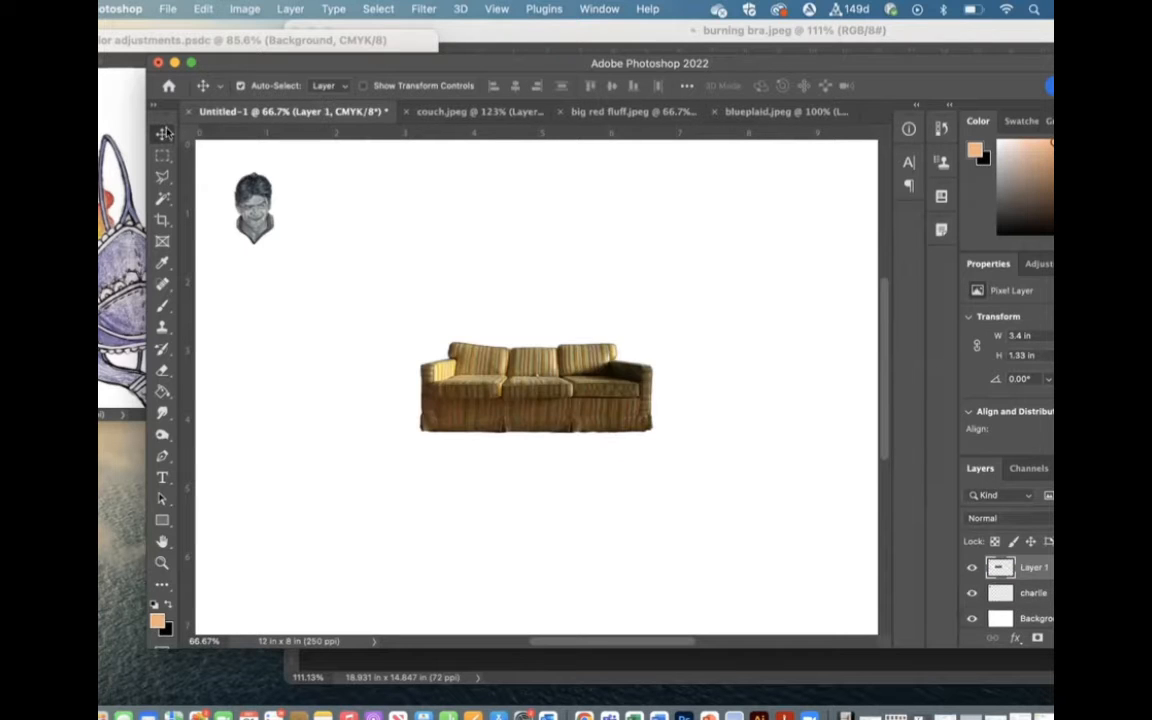
- Select both cats in big red fluff.jpeg by tracing around their outline with the Magnetic Lasso tool
{"action": "left_click", "coordinate": [605, 111]}
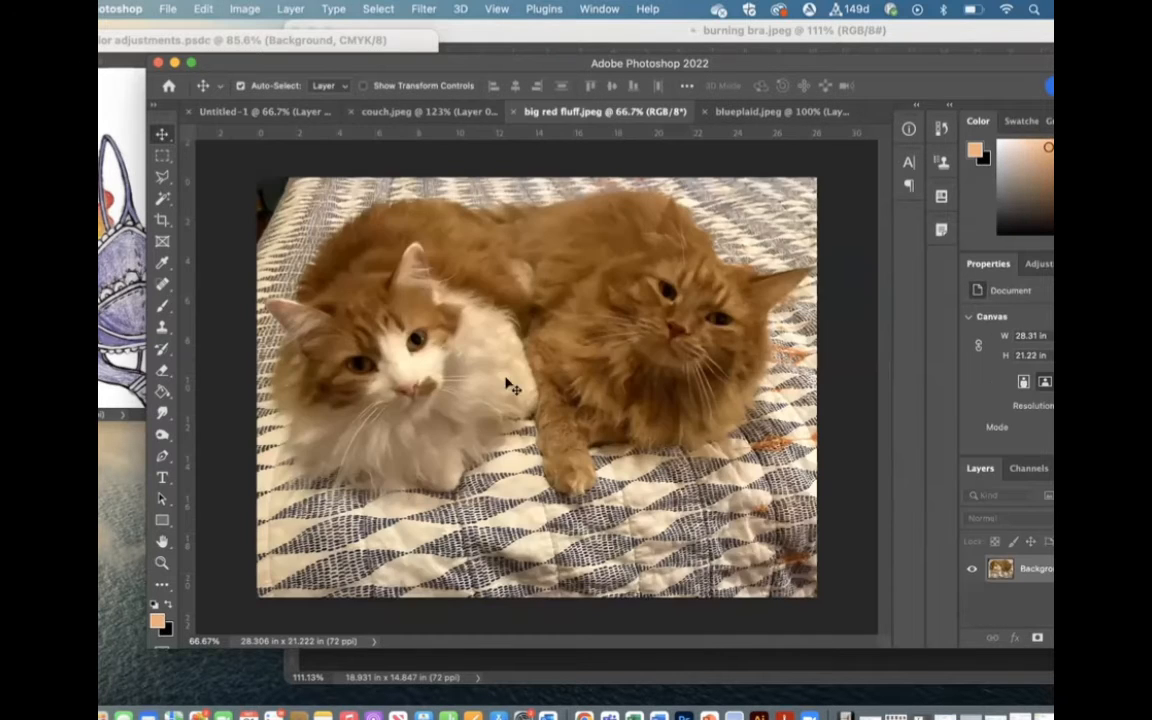
{"action": "left_click", "coordinate": [162, 199]}
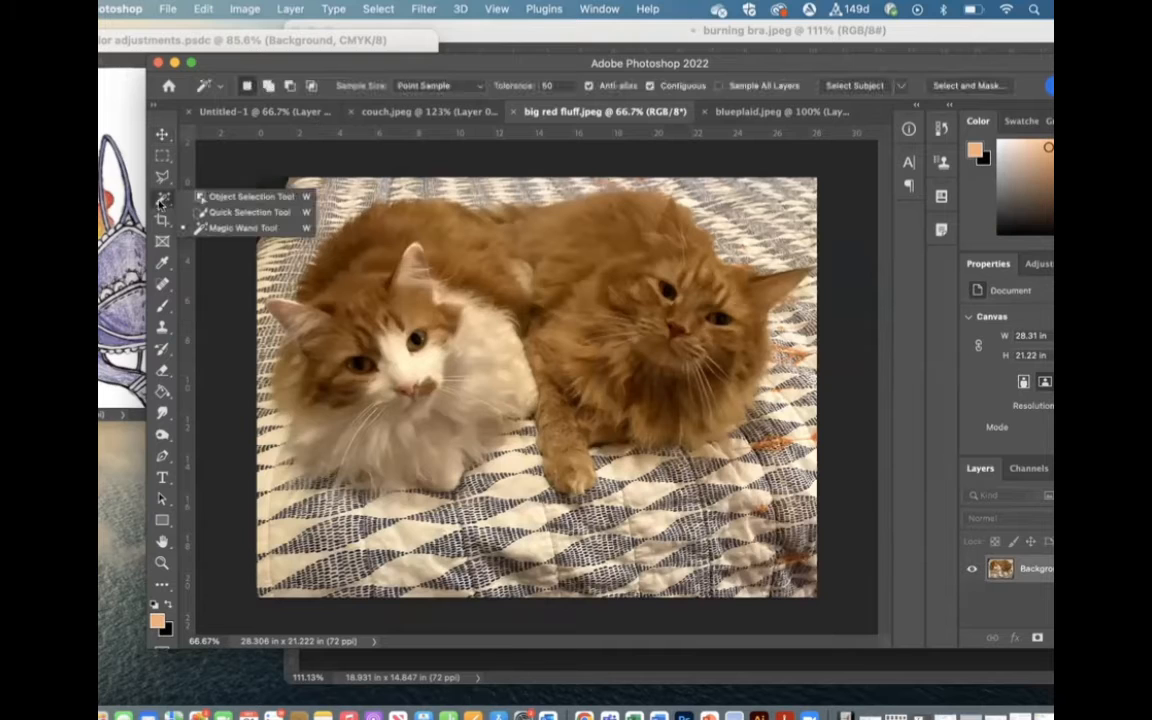
{"action": "left_click", "coordinate": [162, 177]}
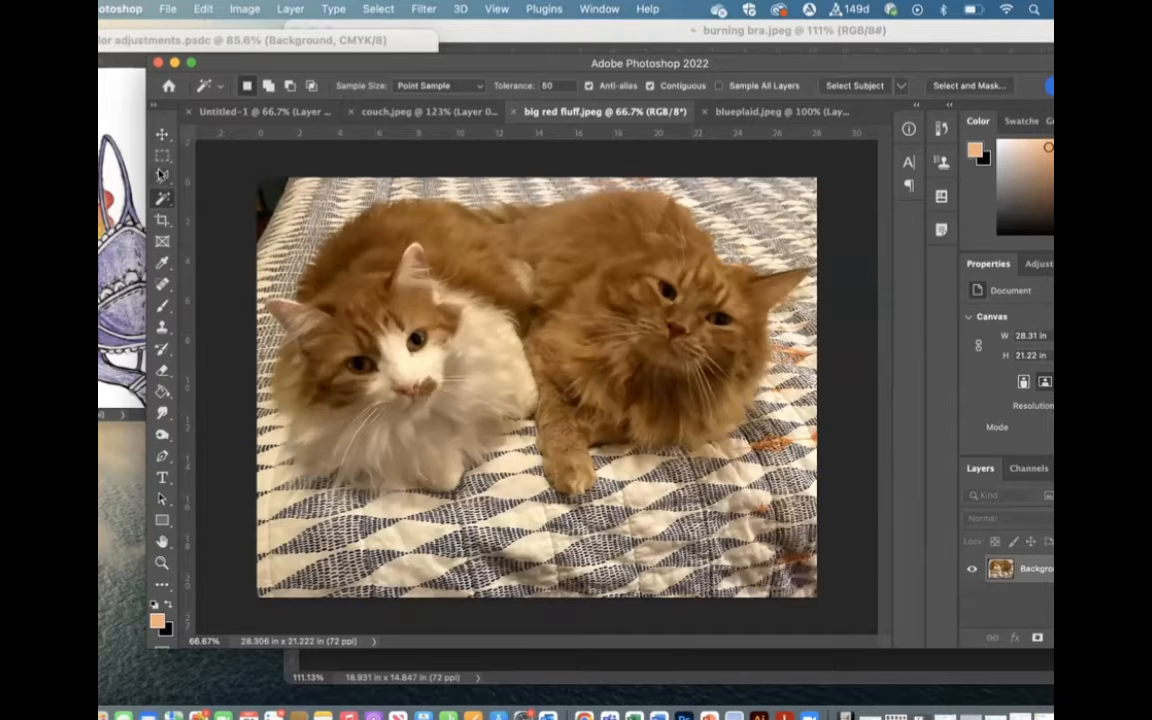
{"action": "left_click", "coordinate": [162, 177]}
{"action": "left_click", "coordinate": [200, 206]}
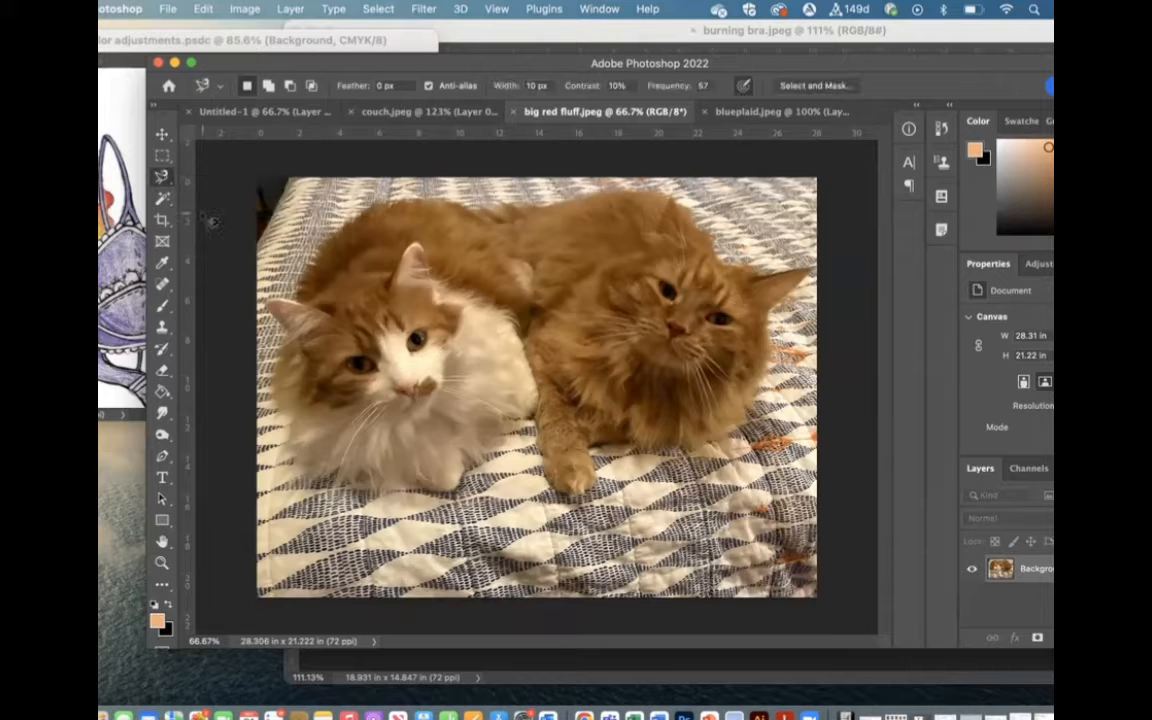
{"action": "left_click", "coordinate": [325, 491]}
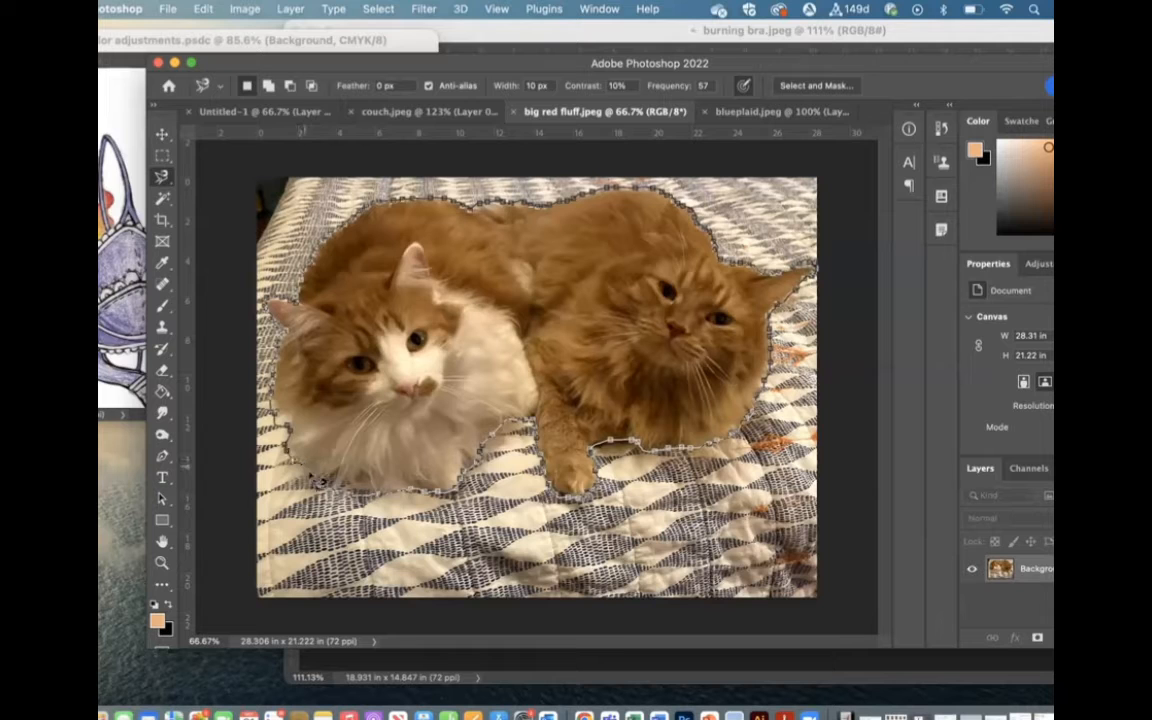
{"action": "left_click", "coordinate": [319, 486]}
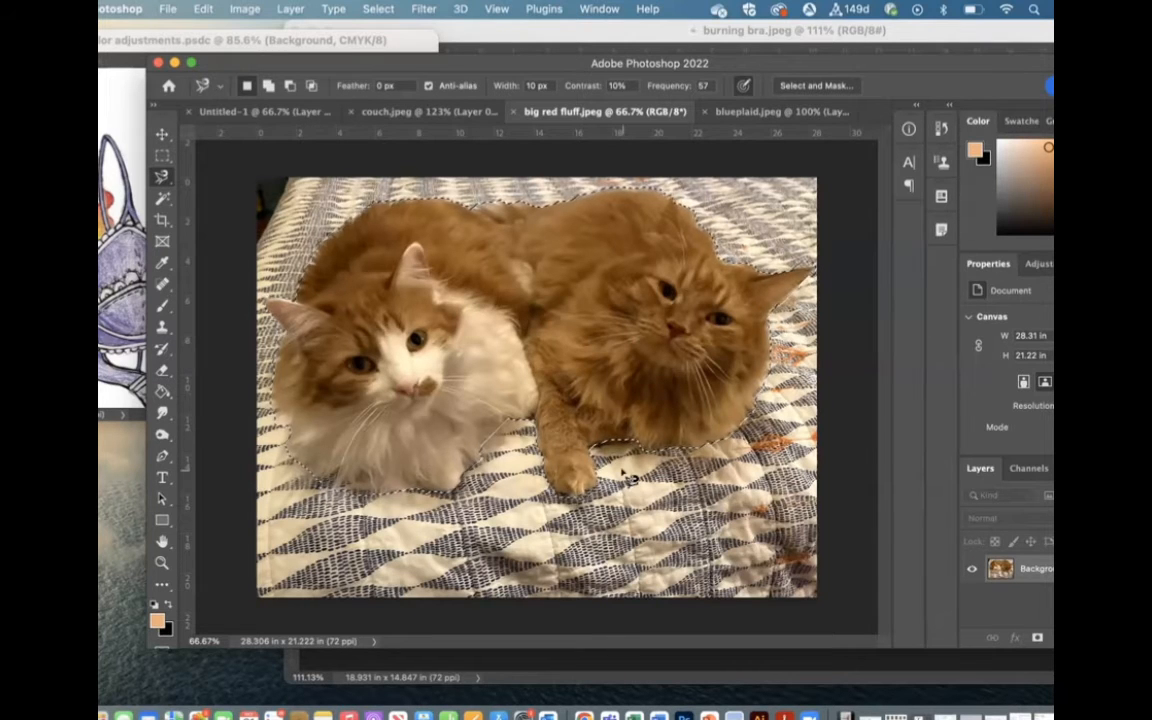
- Use the Polygonal Lasso tool to add the missed area between the ginger cat's front paw and chest to the selection
{"action": "scroll", "coordinate": [590, 452], "scroll_direction": "up", "scroll_amount": 3}
{"action": "scroll", "coordinate": [645, 458], "scroll_direction": "up", "scroll_amount": 5}
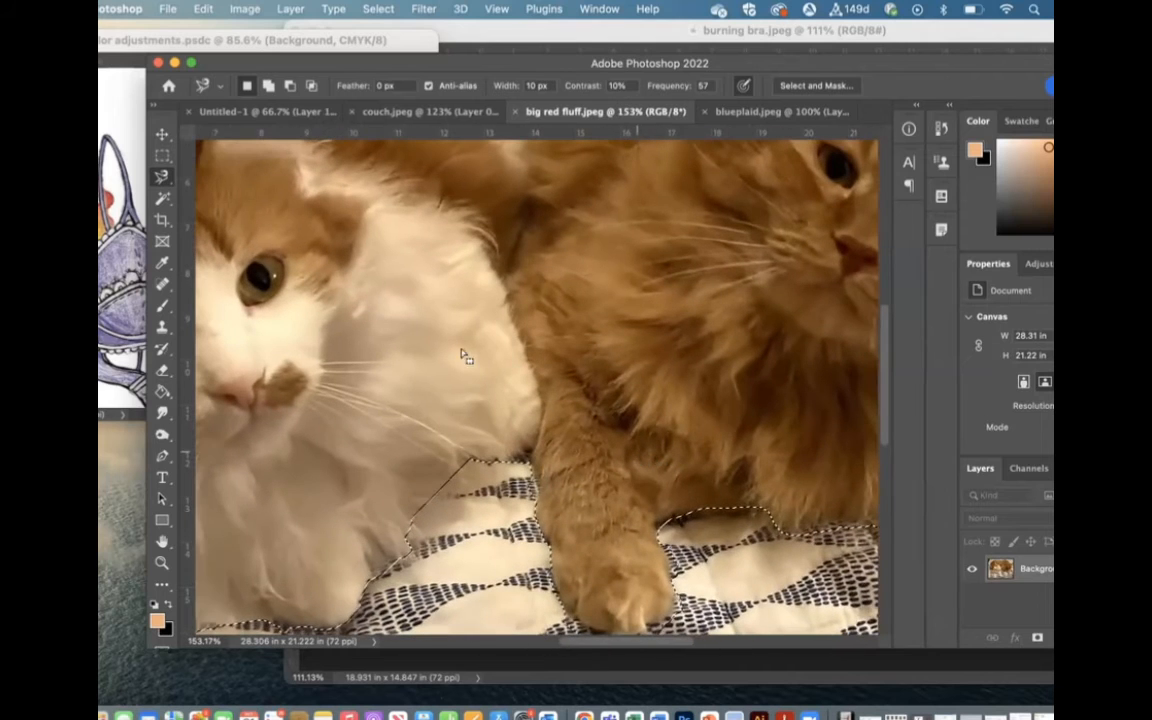
{"action": "right_click", "coordinate": [168, 178]}
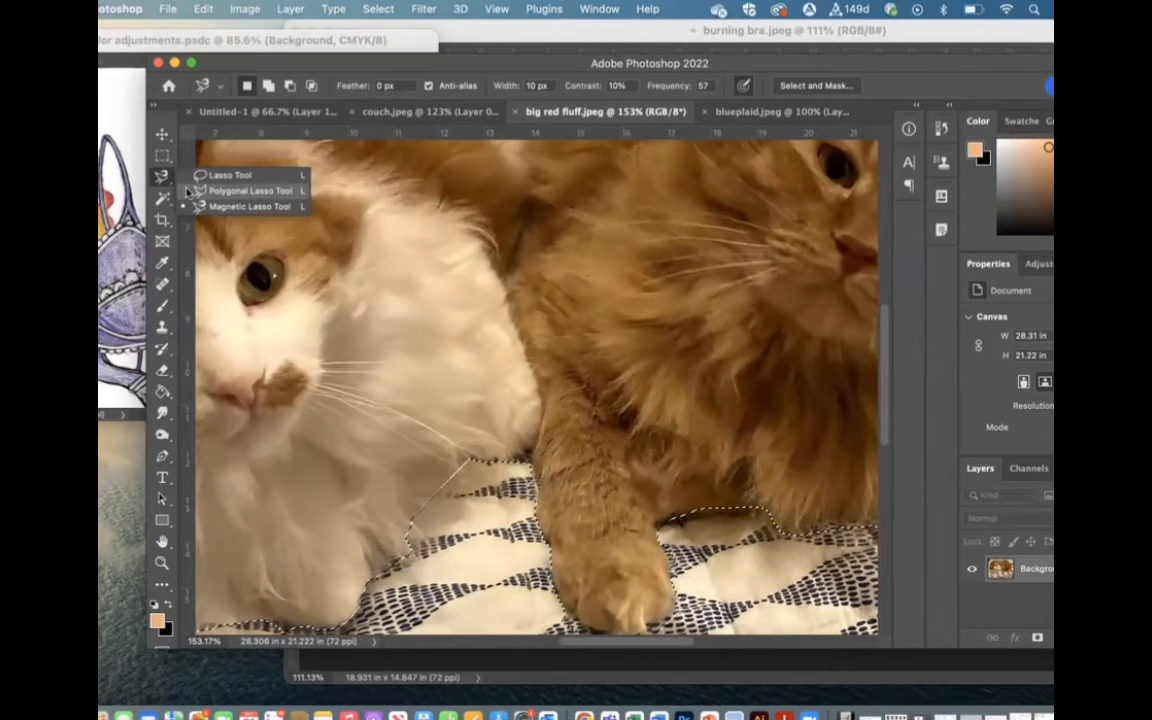
{"action": "left_click", "coordinate": [192, 191]}
{"action": "scroll", "coordinate": [495, 373], "scroll_direction": "right", "scroll_amount": 3}
{"action": "scroll", "coordinate": [495, 373], "scroll_direction": "down", "scroll_amount": 2}
{"action": "scroll", "coordinate": [497, 375], "scroll_direction": "right", "scroll_amount": 2}
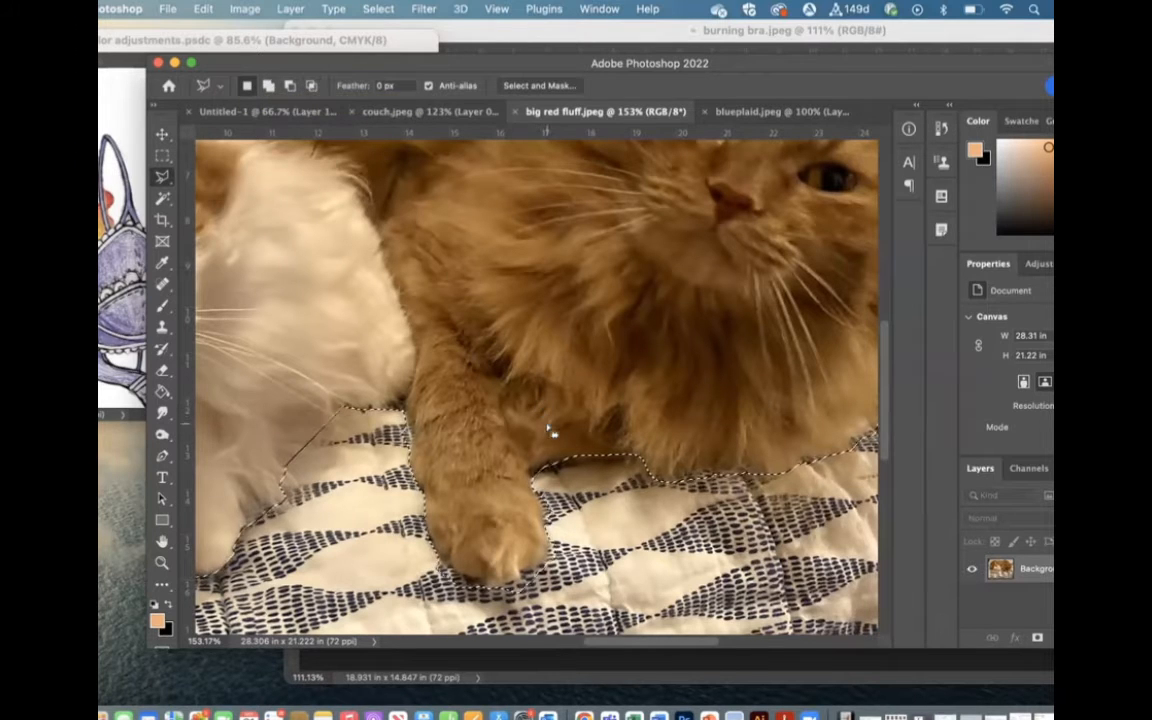
{"action": "key", "text": "shift"}
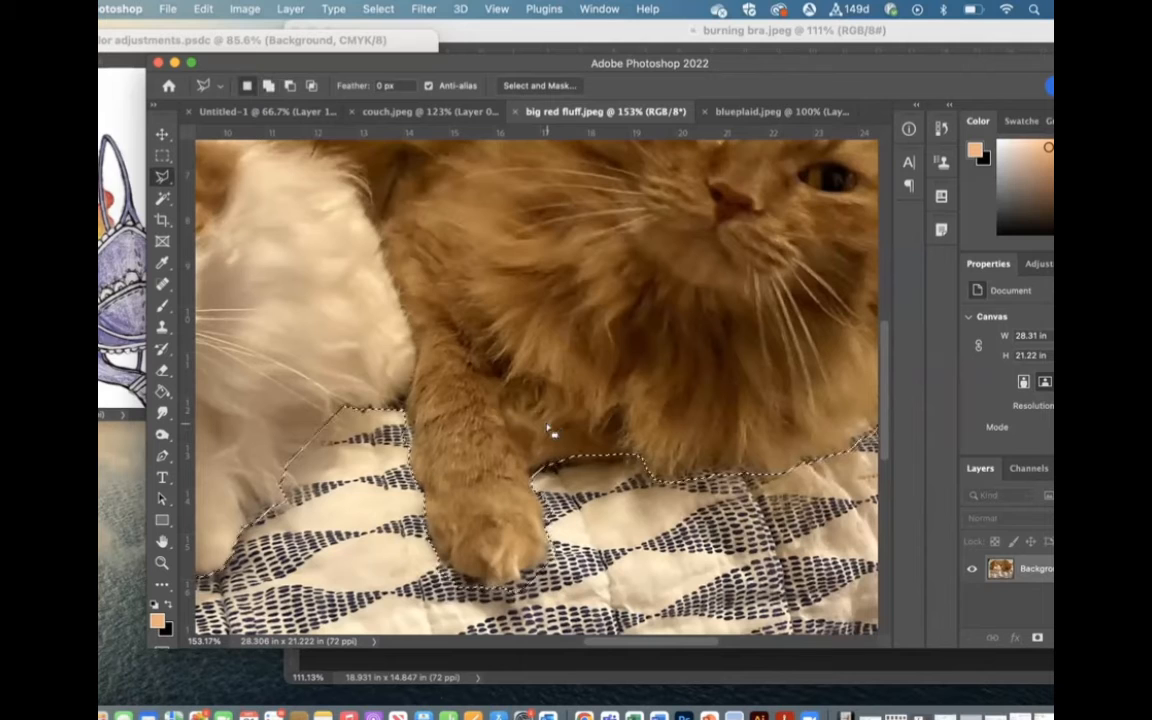
{"action": "key", "text": "alt"}
{"action": "key", "text": "alt"}
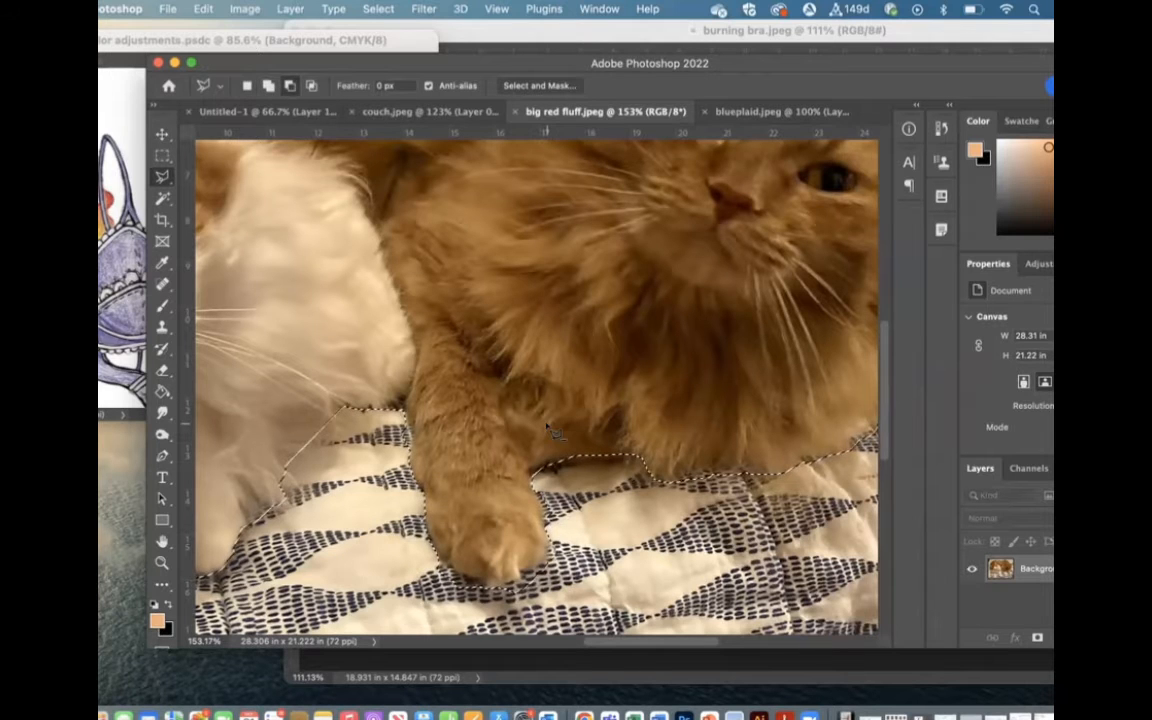
{"action": "key", "text": "shift"}
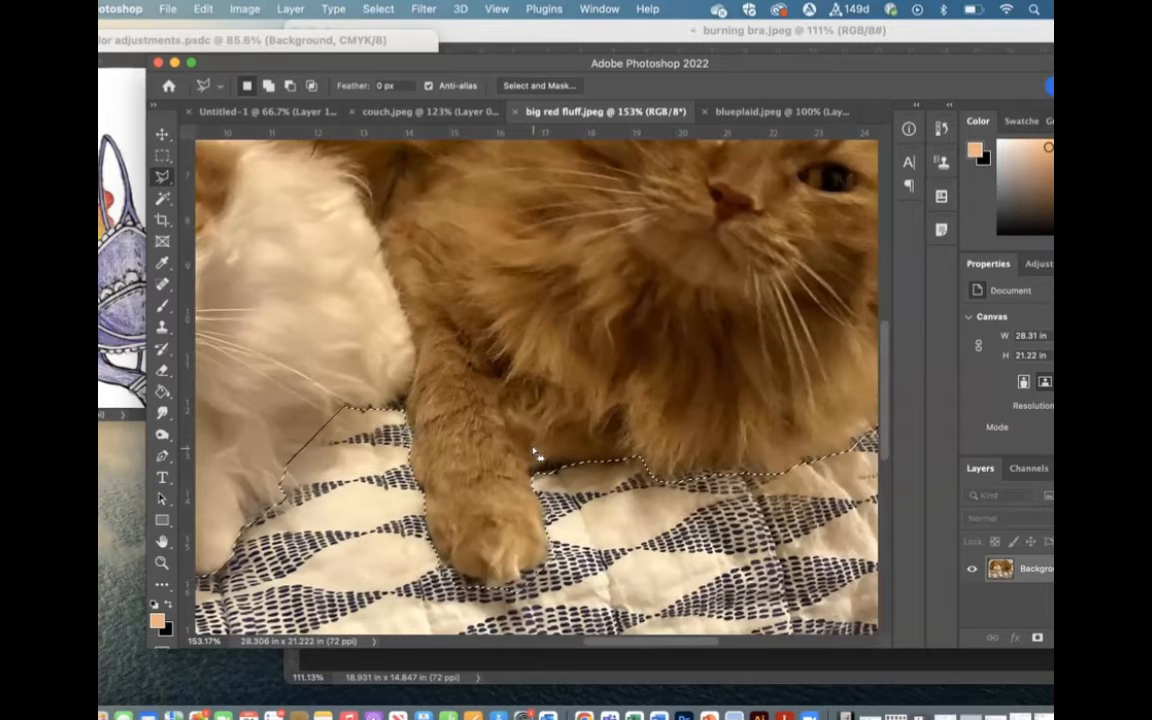
- Subtract the missed quilt patches between the white-chested cat's fur and the ginger cat's front leg from the selection with the Polygonal Lasso
{"action": "scroll", "coordinate": [535, 455], "scroll_direction": "down", "scroll_amount": 2}
{"action": "scroll", "coordinate": [535, 455], "scroll_direction": "left", "scroll_amount": 5}
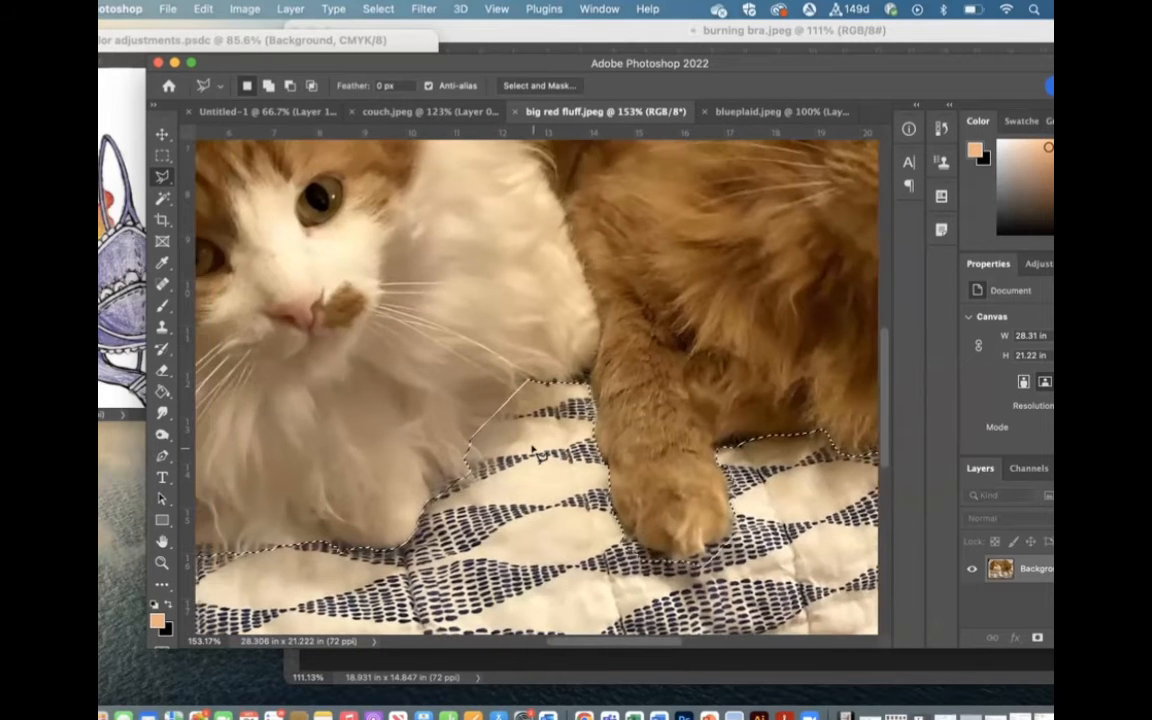
{"action": "left_click", "coordinate": [531, 381]}
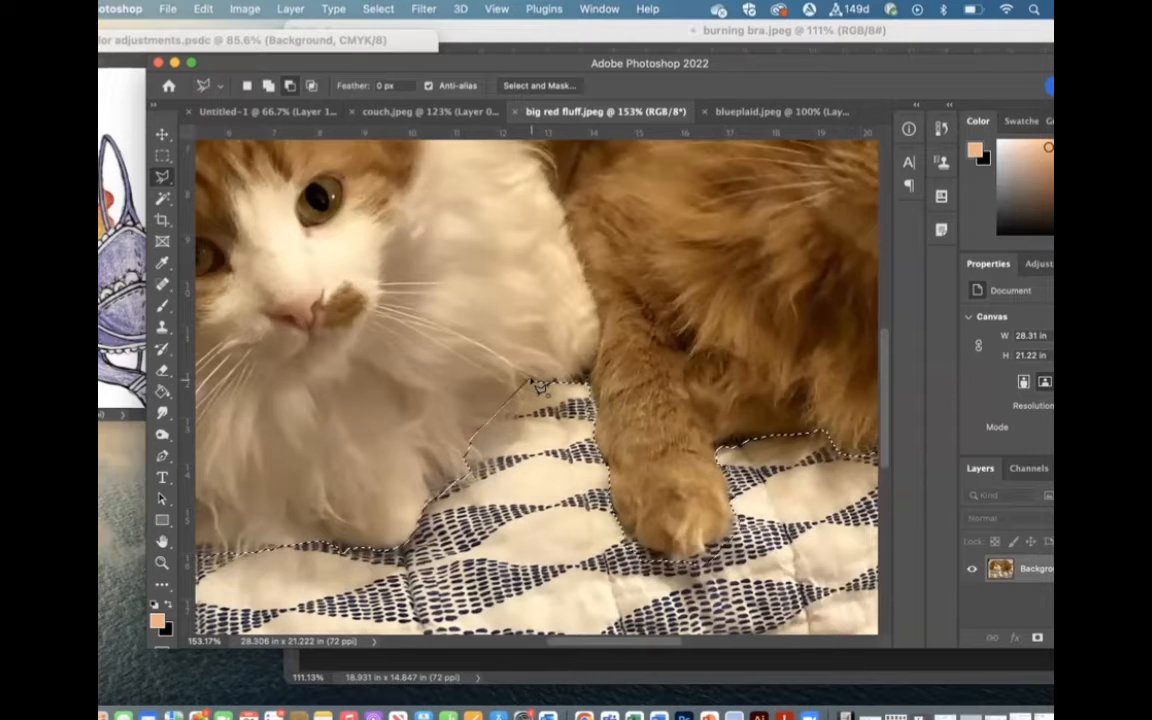
{"action": "left_click", "coordinate": [454, 393]}
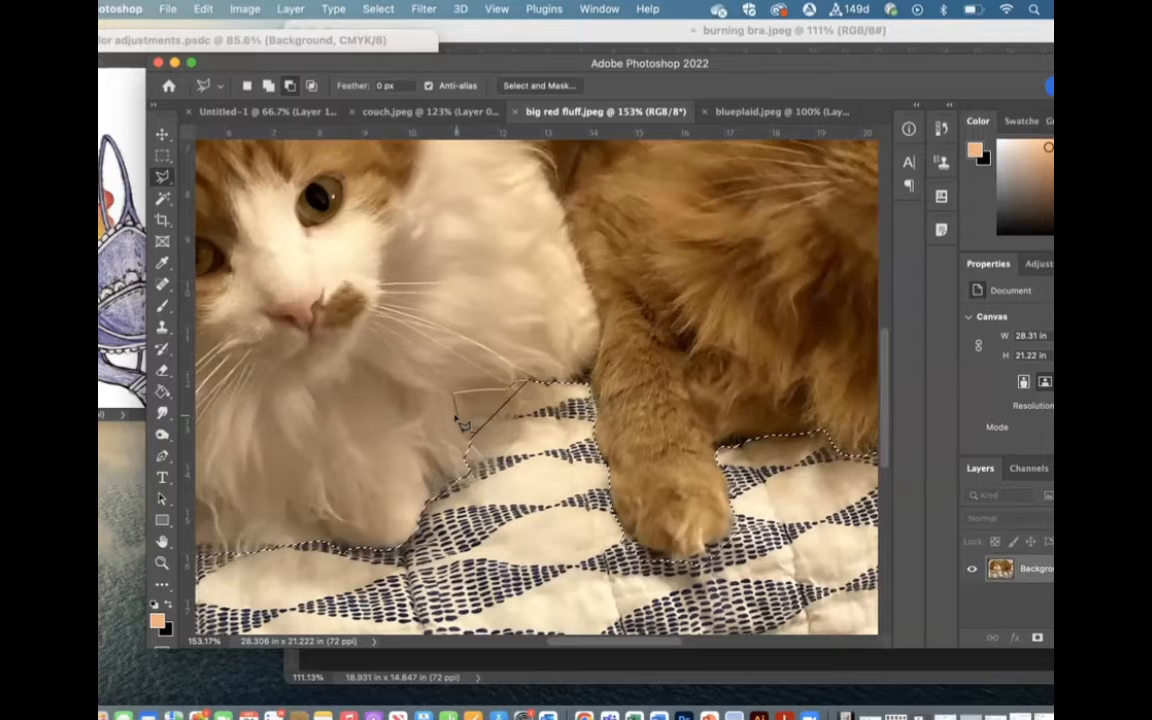
{"action": "left_click", "coordinate": [472, 444]}
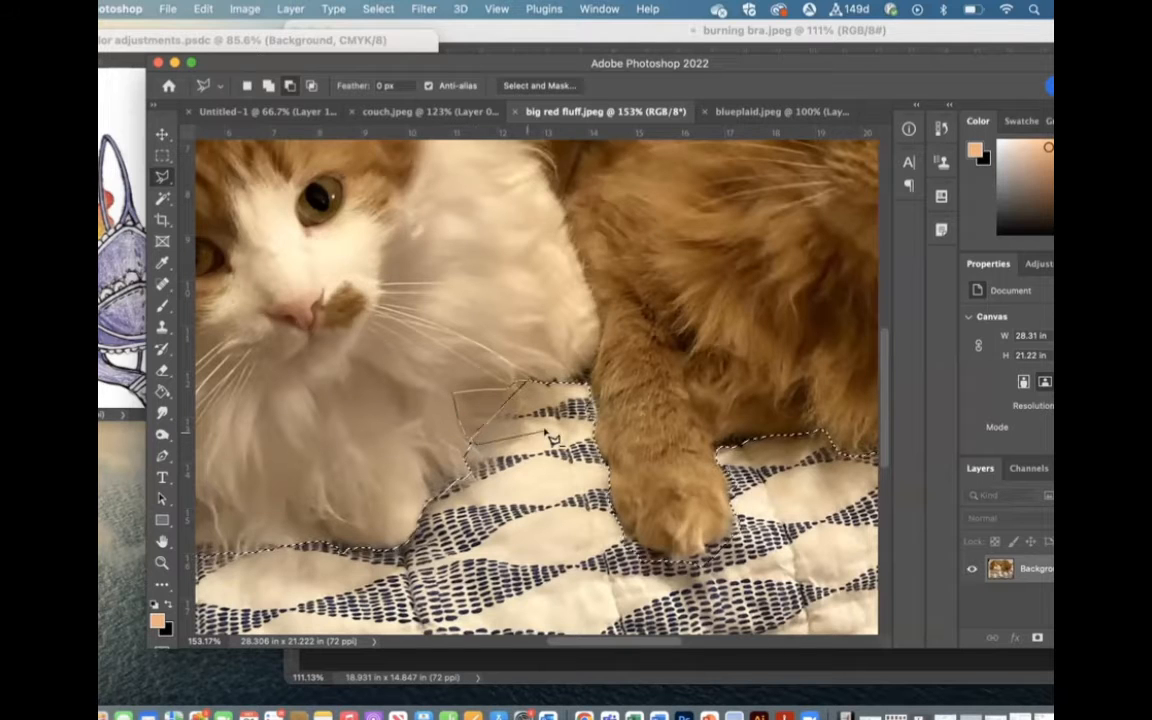
{"action": "scroll", "coordinate": [542, 440], "scroll_direction": "left", "scroll_amount": 2}
{"action": "scroll", "coordinate": [542, 450], "scroll_direction": "up", "scroll_amount": 1}
{"action": "scroll", "coordinate": [542, 450], "scroll_direction": "left", "scroll_amount": 1}
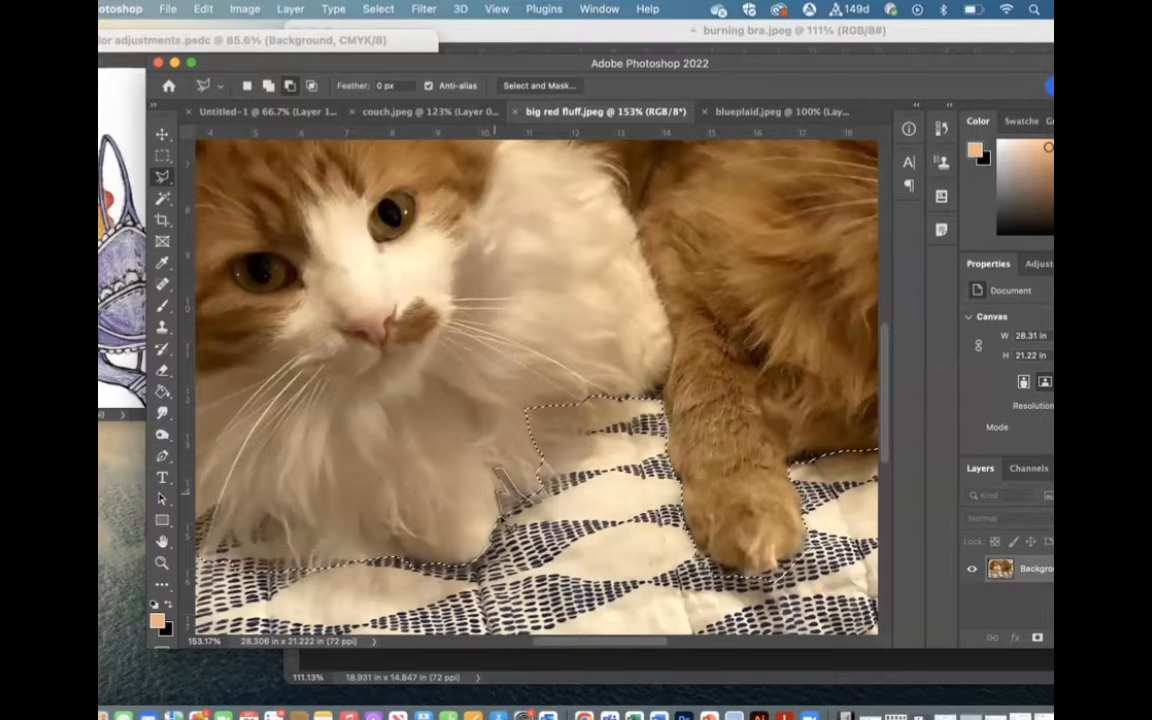
{"action": "left_click", "coordinate": [502, 515]}
{"action": "double_click", "coordinate": [546, 525]}
- Subtract jagged slivers of quilt along the lower edge of the white-chested cat's chest fur from the selection
{"action": "scroll", "coordinate": [479, 537], "scroll_direction": "left", "scroll_amount": 5}
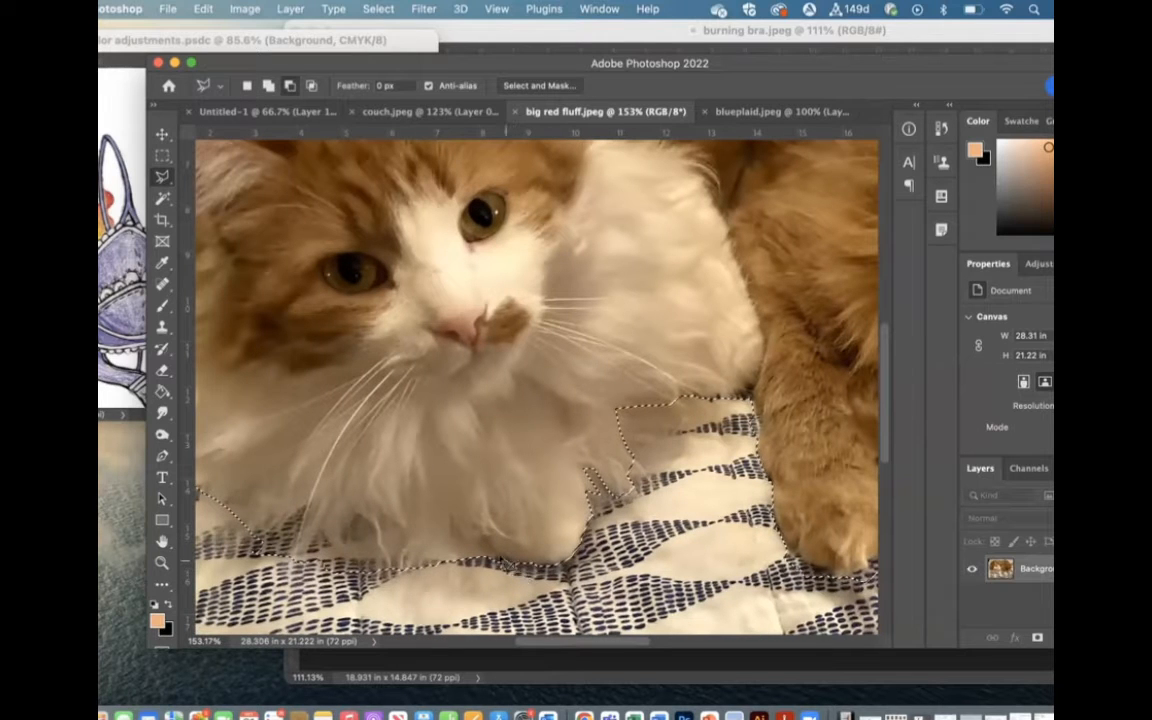
{"action": "left_click", "coordinate": [463, 541]}
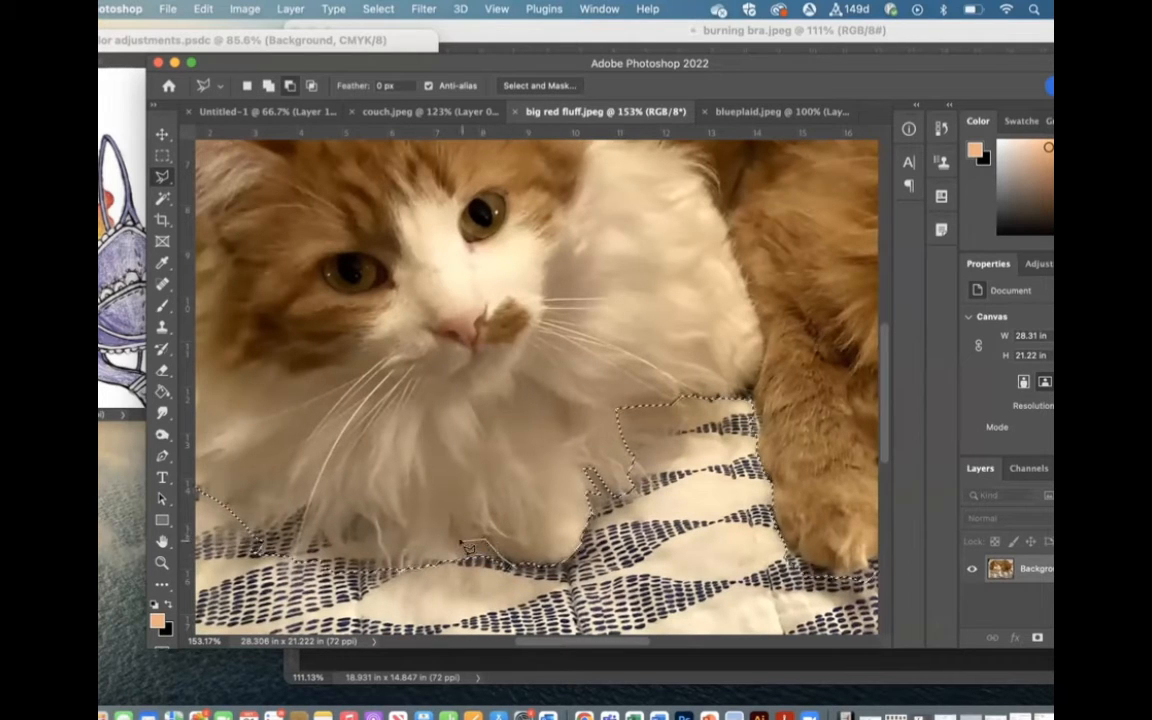
{"action": "left_click", "coordinate": [450, 520]}
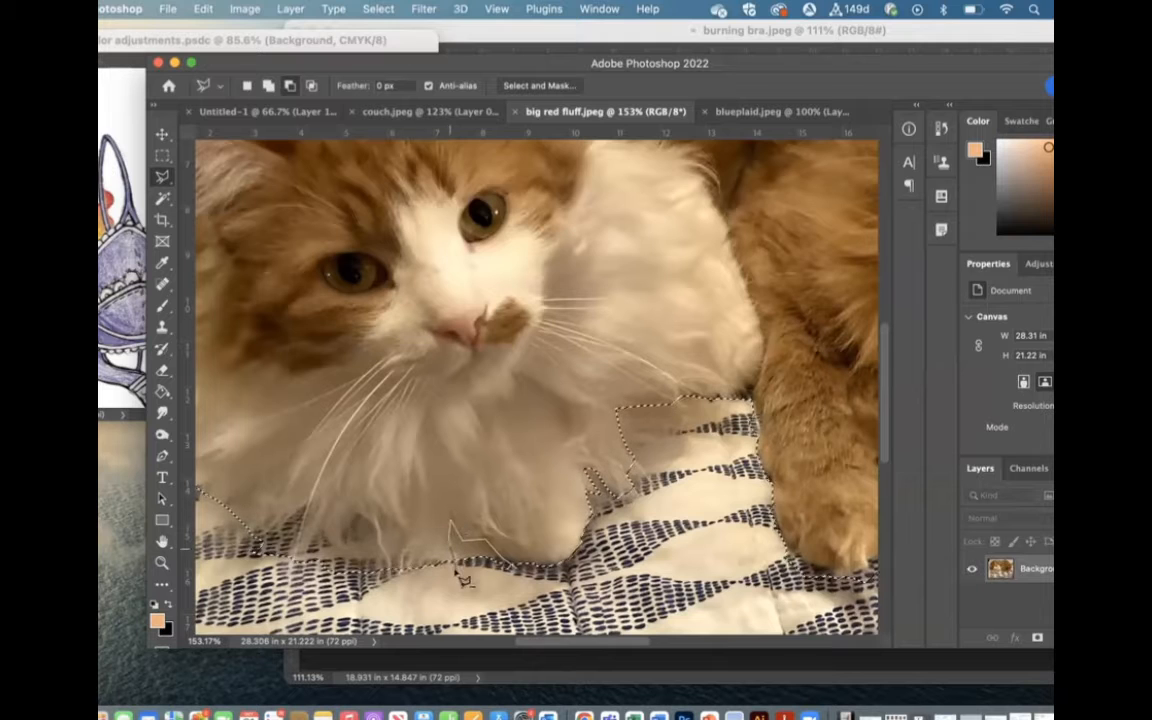
{"action": "left_click", "coordinate": [456, 571]}
{"action": "left_click", "coordinate": [429, 558]}
{"action": "left_click", "coordinate": [402, 566]}
{"action": "left_click", "coordinate": [405, 543]}
{"action": "left_click", "coordinate": [378, 510]}
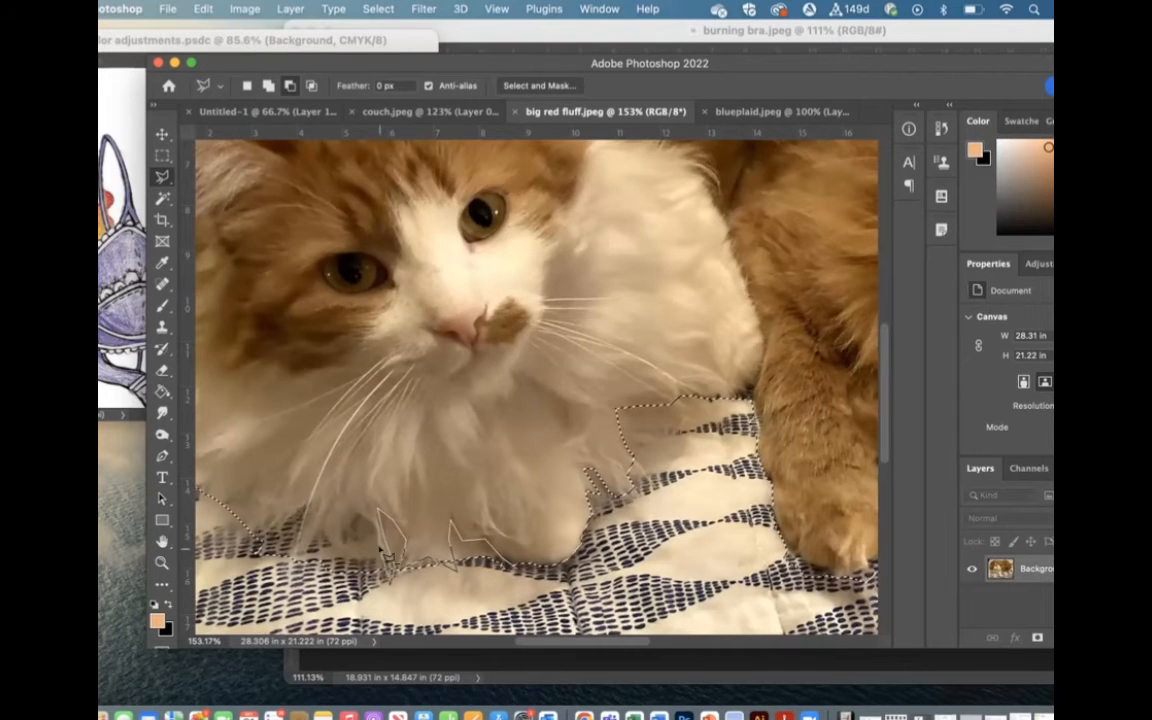
{"action": "left_click", "coordinate": [386, 570]}
{"action": "left_click", "coordinate": [357, 512]}
{"action": "left_click", "coordinate": [345, 561]}
{"action": "double_click", "coordinate": [256, 537]}
- Subtract jagged gaps along the outer cheek fur of the white-chested cat, below its ear, from the selection
{"action": "scroll", "coordinate": [300, 500], "scroll_direction": "left", "scroll_amount": 5}
{"action": "left_click", "coordinate": [440, 452]}
{"action": "left_click", "coordinate": [437, 424]}
{"action": "left_click", "coordinate": [411, 440]}
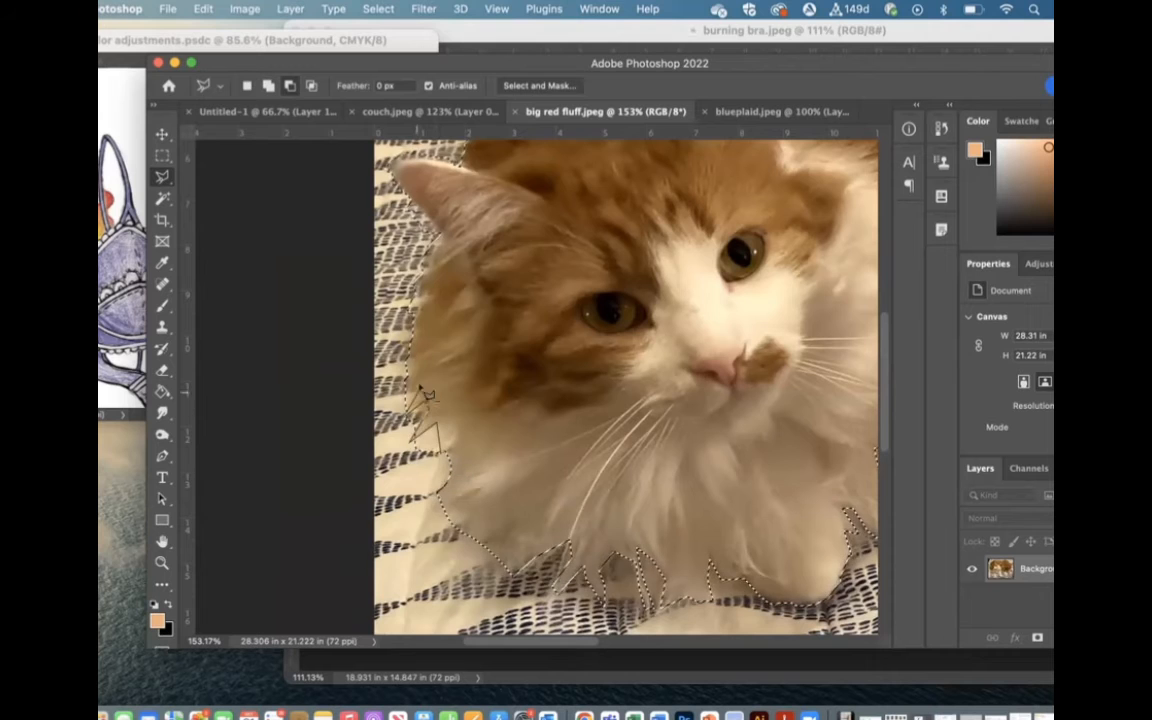
{"action": "left_click", "coordinate": [420, 388]}
{"action": "left_click", "coordinate": [407, 320]}
{"action": "double_click", "coordinate": [415, 282]}
- Subtract the strip of background above the ginger cat's back from the selection, following the curve of its fur
{"action": "scroll", "coordinate": [345, 403], "scroll_direction": "up", "scroll_amount": 5}
{"action": "scroll", "coordinate": [467, 431], "scroll_direction": "up", "scroll_amount": 3}
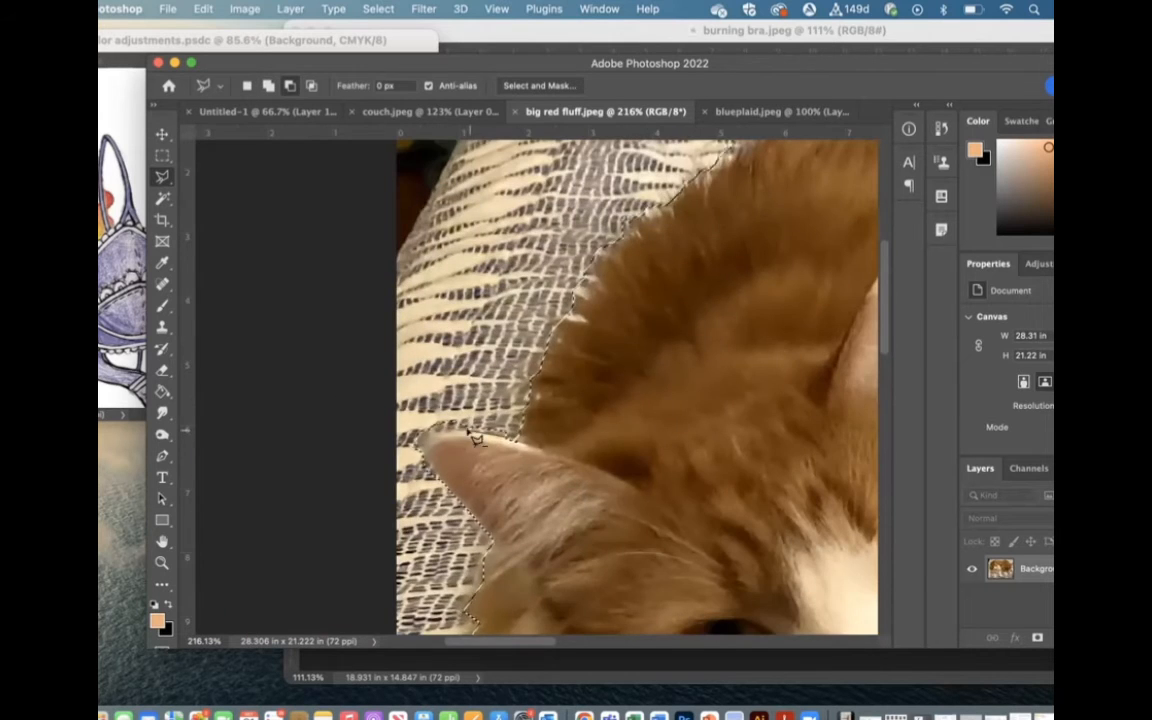
{"action": "left_click", "coordinate": [468, 431]}
{"action": "scroll", "coordinate": [587, 415], "scroll_direction": "right", "scroll_amount": 10}
{"action": "left_click", "coordinate": [415, 301]}
{"action": "left_click", "coordinate": [488, 285]}
{"action": "left_click", "coordinate": [581, 275]}
{"action": "left_click", "coordinate": [640, 280]}
{"action": "left_click", "coordinate": [706, 296]}
{"action": "left_click", "coordinate": [741, 314]}
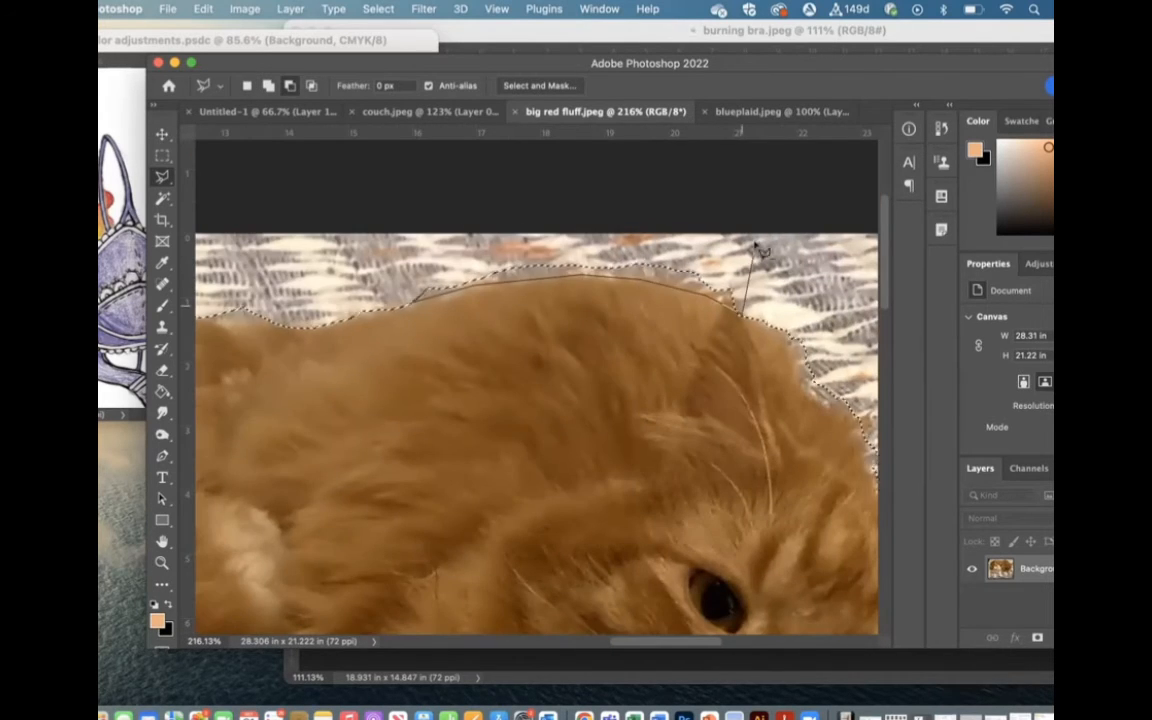
{"action": "left_click", "coordinate": [756, 245]}
{"action": "double_click", "coordinate": [415, 292]}
- Subtract the blanket area between the ginger cat's neck and its pointed outer ear from the selection
{"action": "scroll", "coordinate": [674, 303], "scroll_direction": "right", "scroll_amount": 10}
{"action": "scroll", "coordinate": [638, 278], "scroll_direction": "up", "scroll_amount": 3}
{"action": "left_click", "coordinate": [529, 368]}
{"action": "left_click", "coordinate": [617, 377]}
{"action": "left_click", "coordinate": [607, 308]}
{"action": "left_click", "coordinate": [501, 293]}
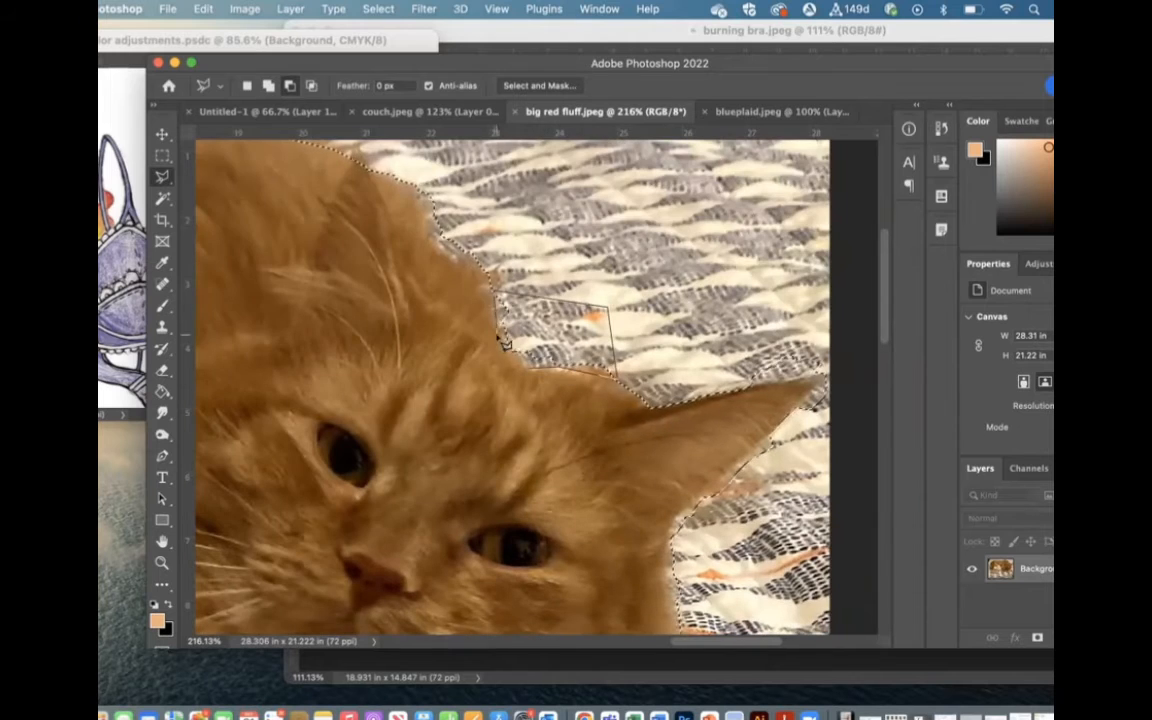
{"action": "double_click", "coordinate": [506, 348]}
- Add the missed fur tuft at the end of the ginger cat's back to the selection
{"action": "scroll", "coordinate": [512, 366], "scroll_direction": "up", "scroll_amount": 5}
{"action": "left_click", "coordinate": [384, 358], "text": "shift"}
{"action": "left_click", "coordinate": [370, 330]}
{"action": "left_click", "coordinate": [361, 356]}
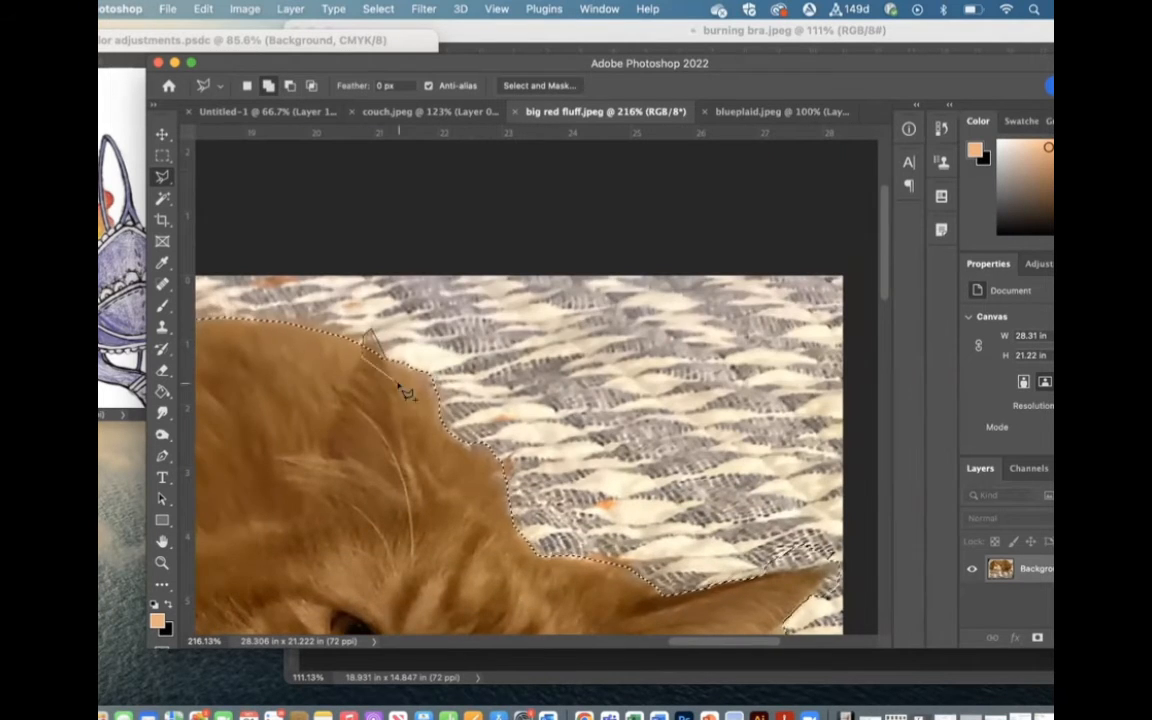
- Subtract a jagged fur-like edge along the ginger cat's outer cheek and chest from the selection
{"action": "scroll", "coordinate": [407, 394], "scroll_direction": "right", "scroll_amount": 10}
{"action": "scroll", "coordinate": [407, 394], "scroll_direction": "down", "scroll_amount": 8}
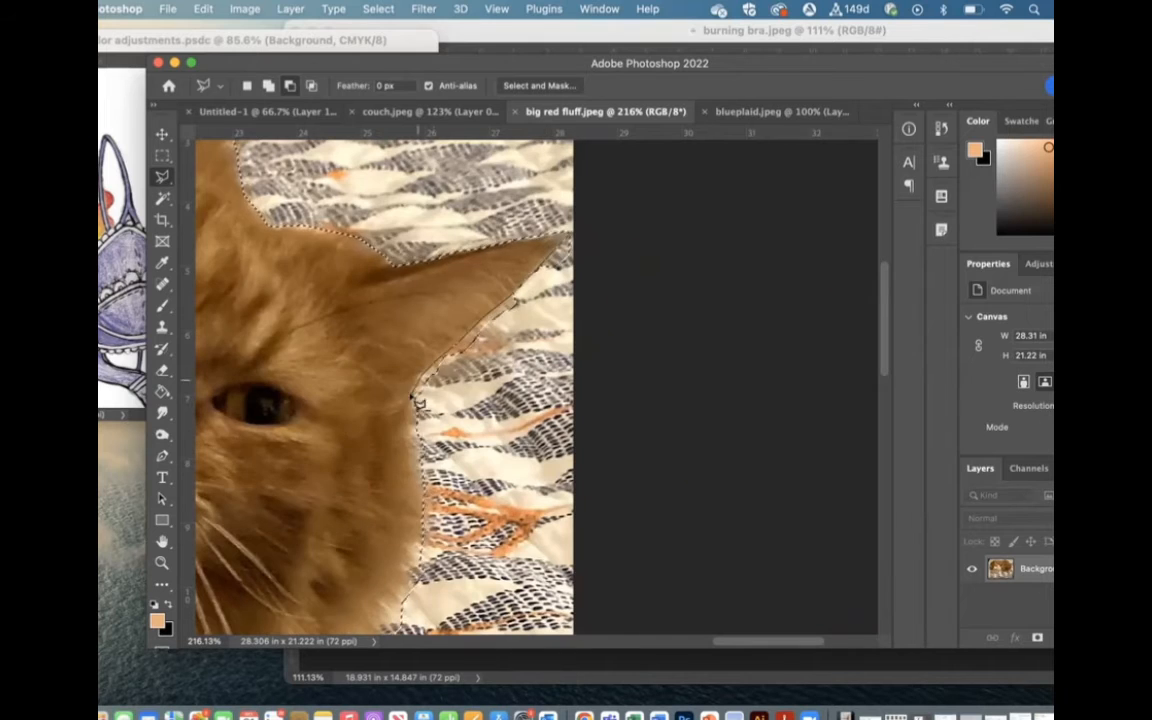
{"action": "scroll", "coordinate": [538, 268], "scroll_direction": "down", "scroll_amount": 5}
{"action": "scroll", "coordinate": [538, 268], "scroll_direction": "left", "scroll_amount": 2}
{"action": "left_click", "coordinate": [493, 343]}
{"action": "left_click", "coordinate": [484, 347]}
{"action": "left_click", "coordinate": [487, 389]}
{"action": "left_click", "coordinate": [474, 410]}
{"action": "left_click", "coordinate": [458, 403]}
{"action": "left_click", "coordinate": [448, 424]}
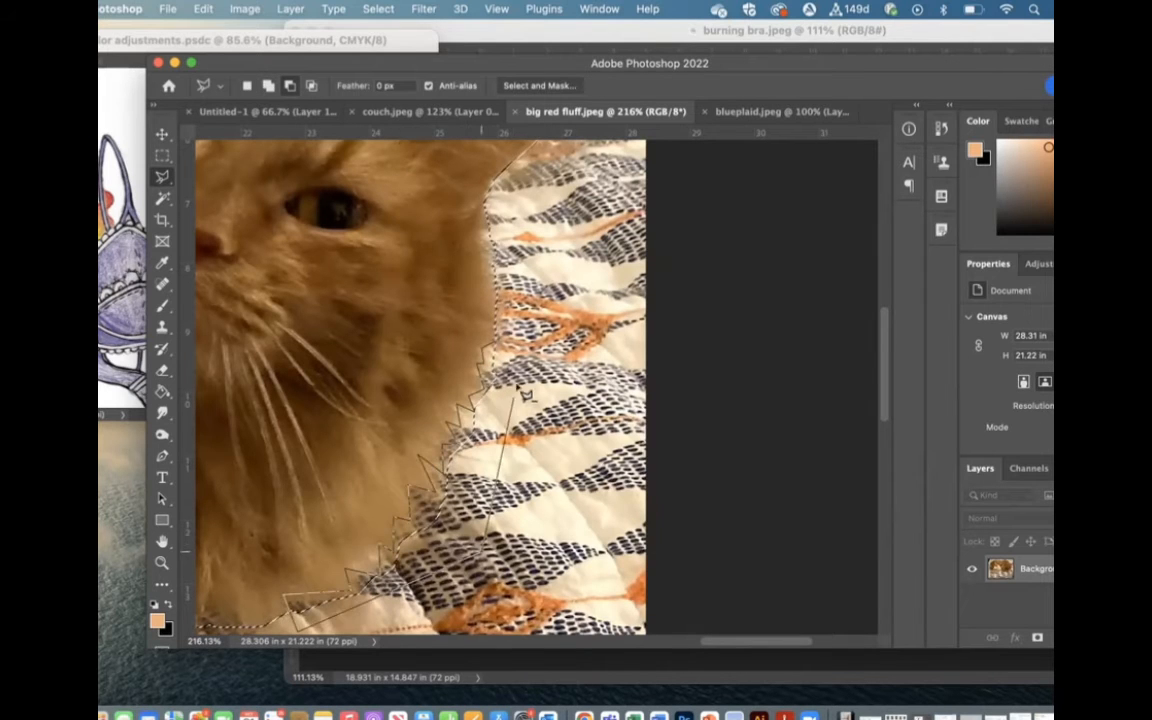
{"action": "scroll", "coordinate": [528, 393], "scroll_direction": "down", "scroll_amount": 3}
{"action": "scroll", "coordinate": [528, 393], "scroll_direction": "down", "scroll_amount": 4}
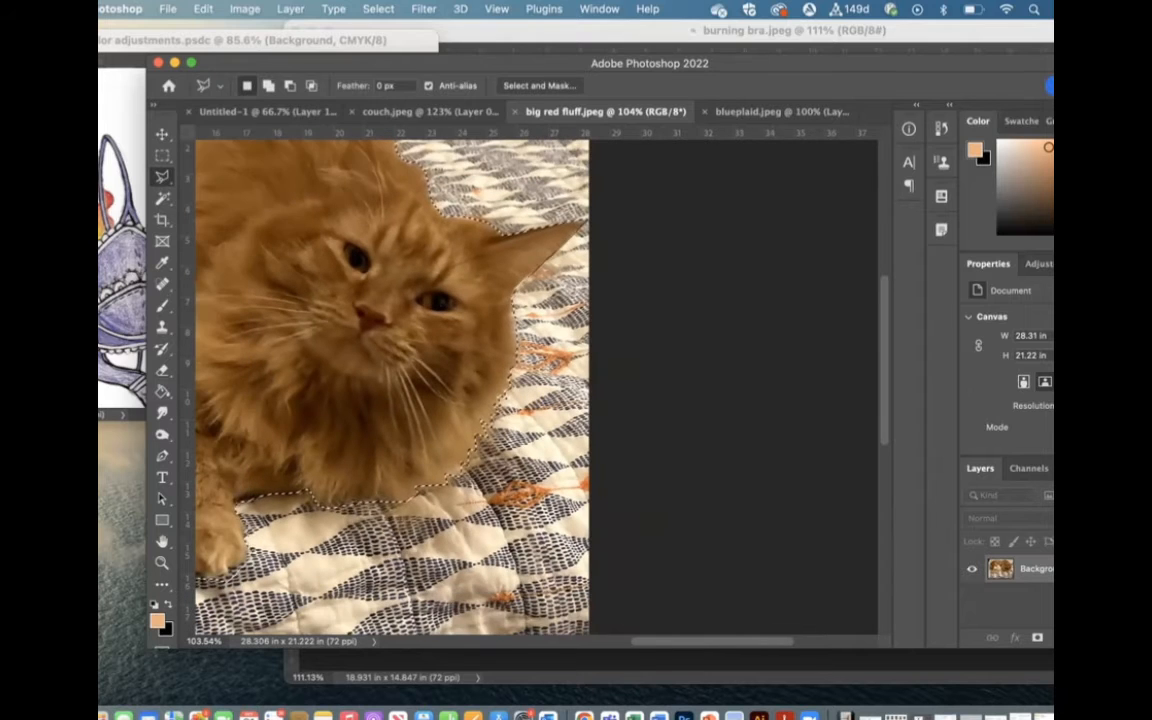
- Convert the Background of big red fluff.jpeg to Layer 0 and add a layer mask from the cats' selection
{"action": "double_click", "coordinate": [1036, 569]}
{"action": "key", "text": "Return"}
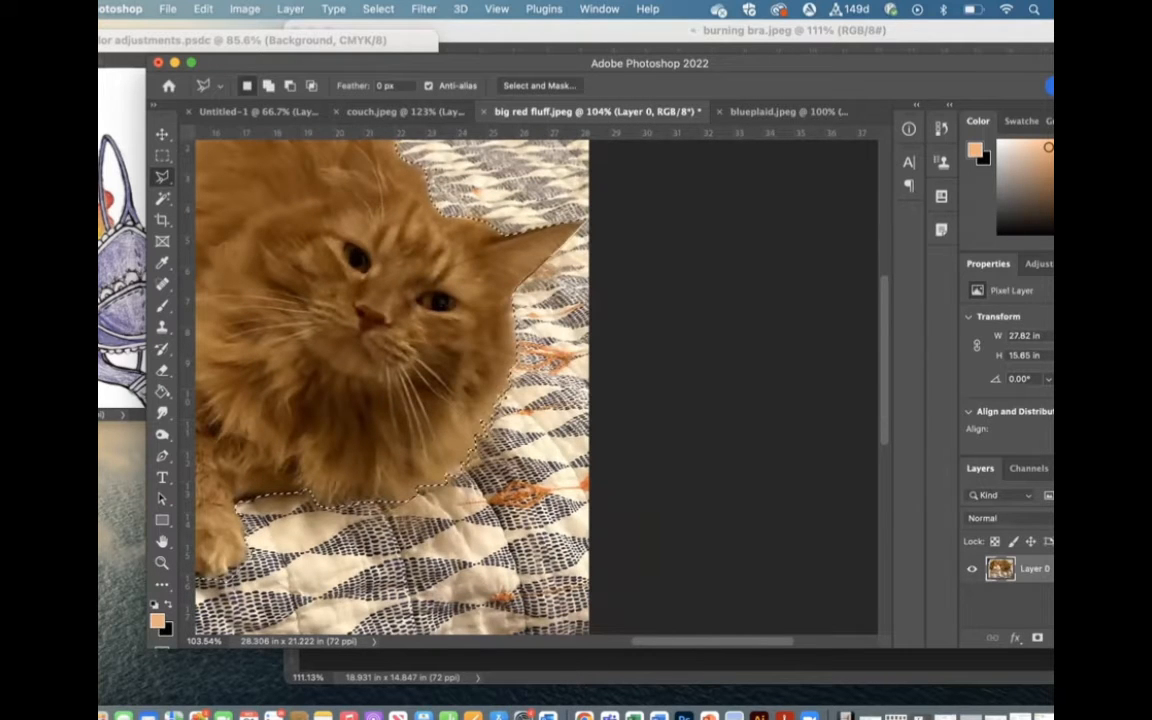
{"action": "left_click", "coordinate": [1036, 640]}
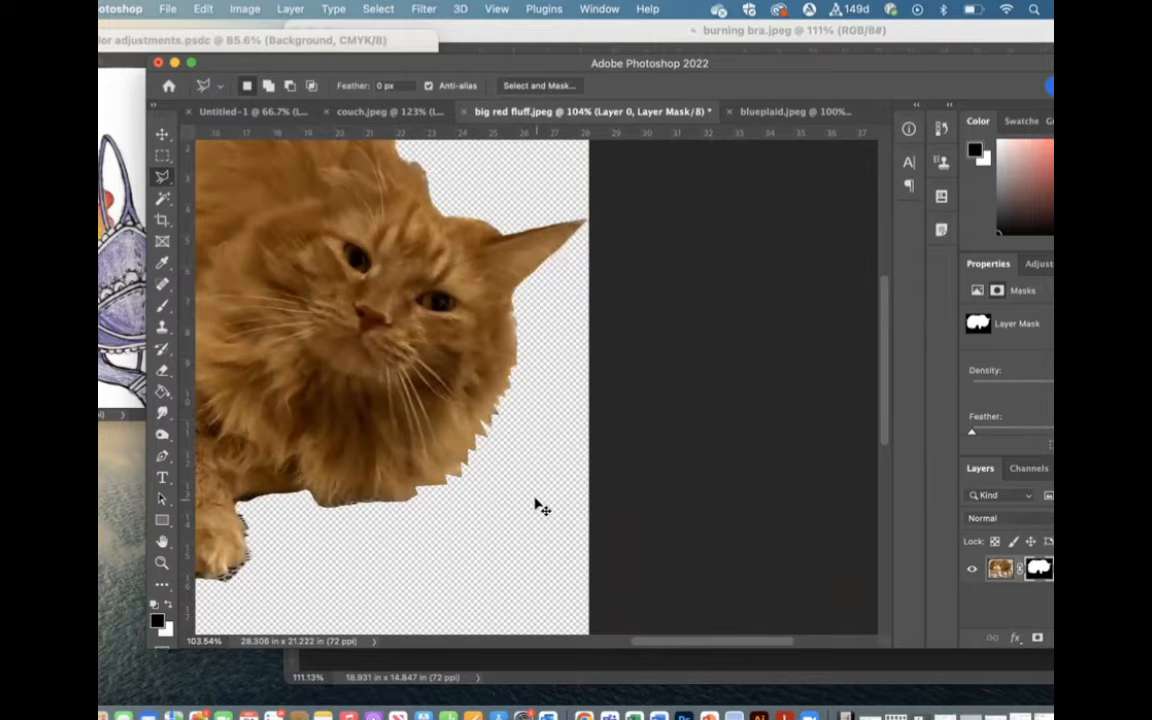
{"action": "key", "text": "super+minus"}
{"action": "key", "text": "super+minus"}
{"action": "key", "text": "super+minus"}
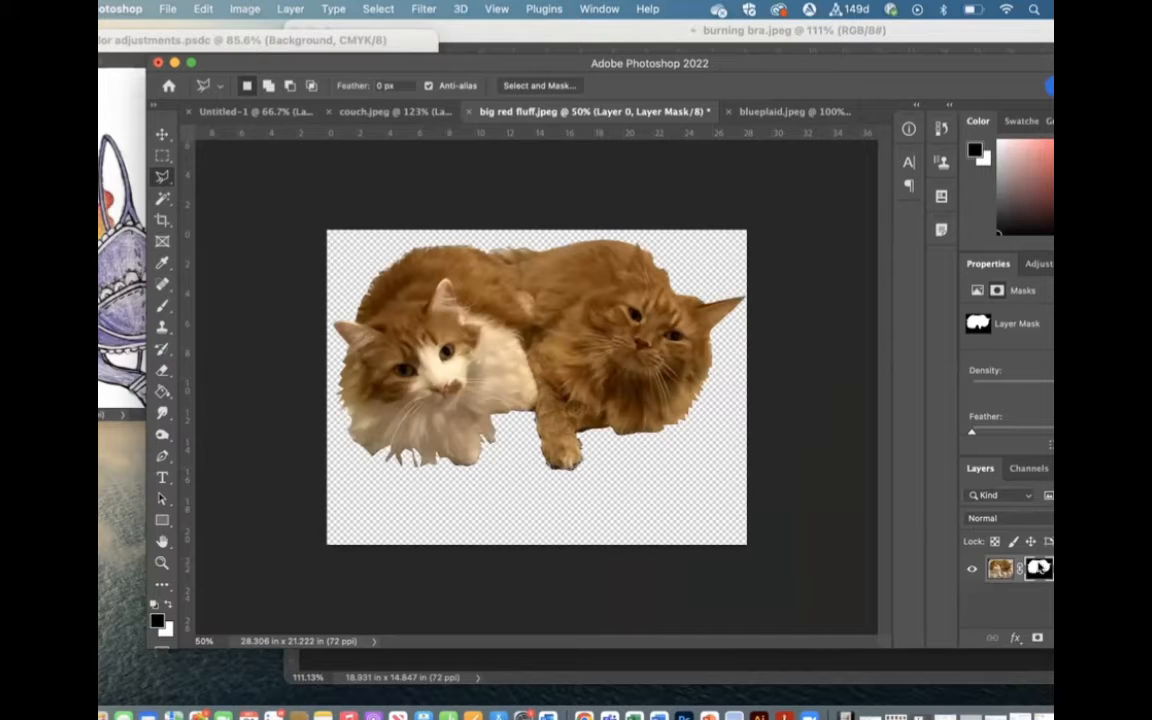
- Permanently apply the cats' layer mask and copy the cutout cats into Untitled-1 at their original size
{"action": "left_click", "coordinate": [1050, 574]}
{"action": "right_click", "coordinate": [1043, 570]}
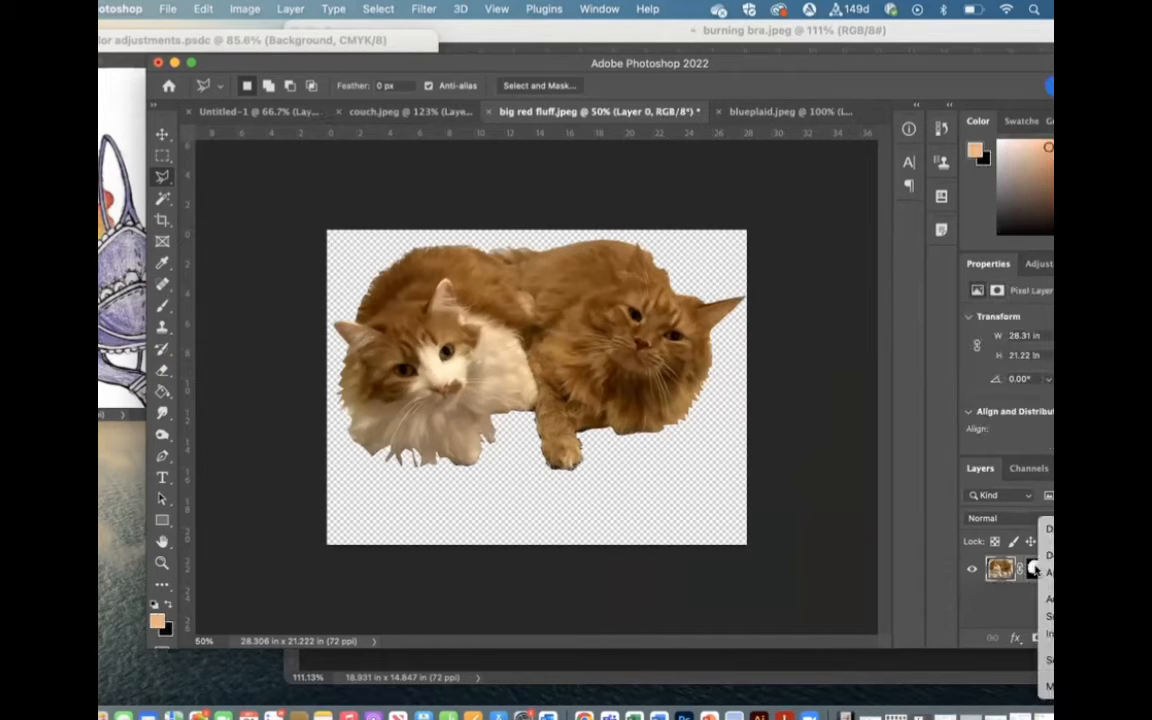
{"action": "left_click", "coordinate": [1050, 572]}
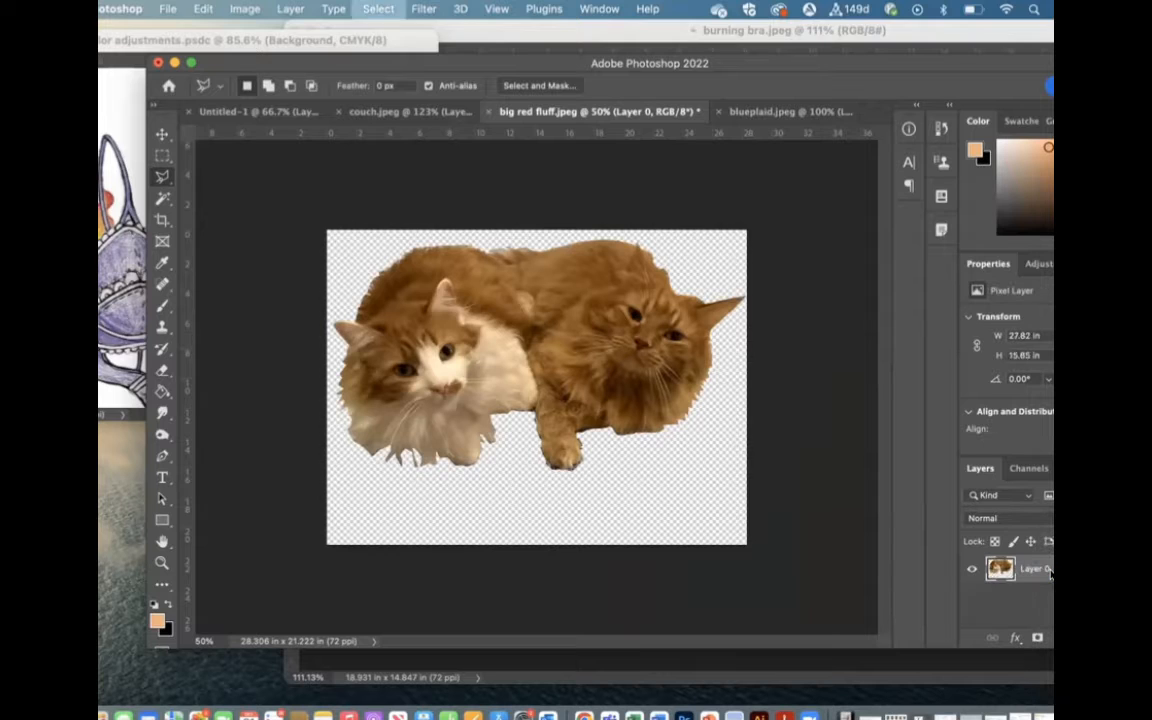
{"action": "left_click", "coordinate": [258, 111]}
{"action": "key", "text": "ctrl+v"}
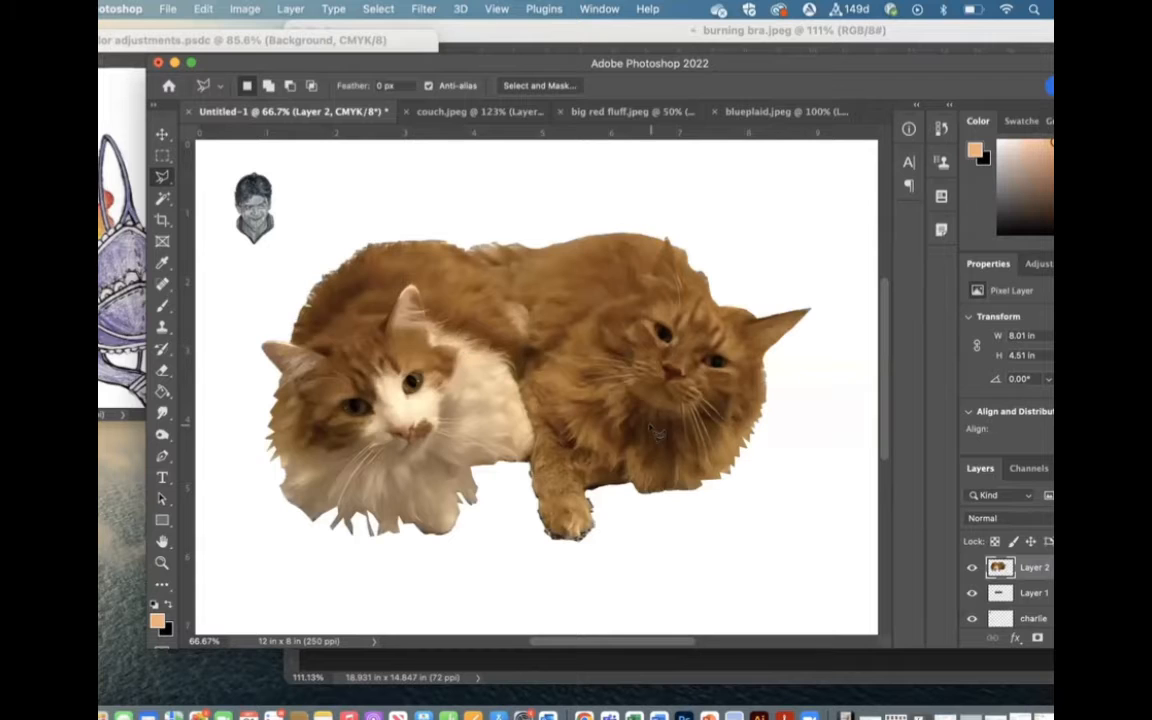
{"action": "key", "text": "ctrl+t"}
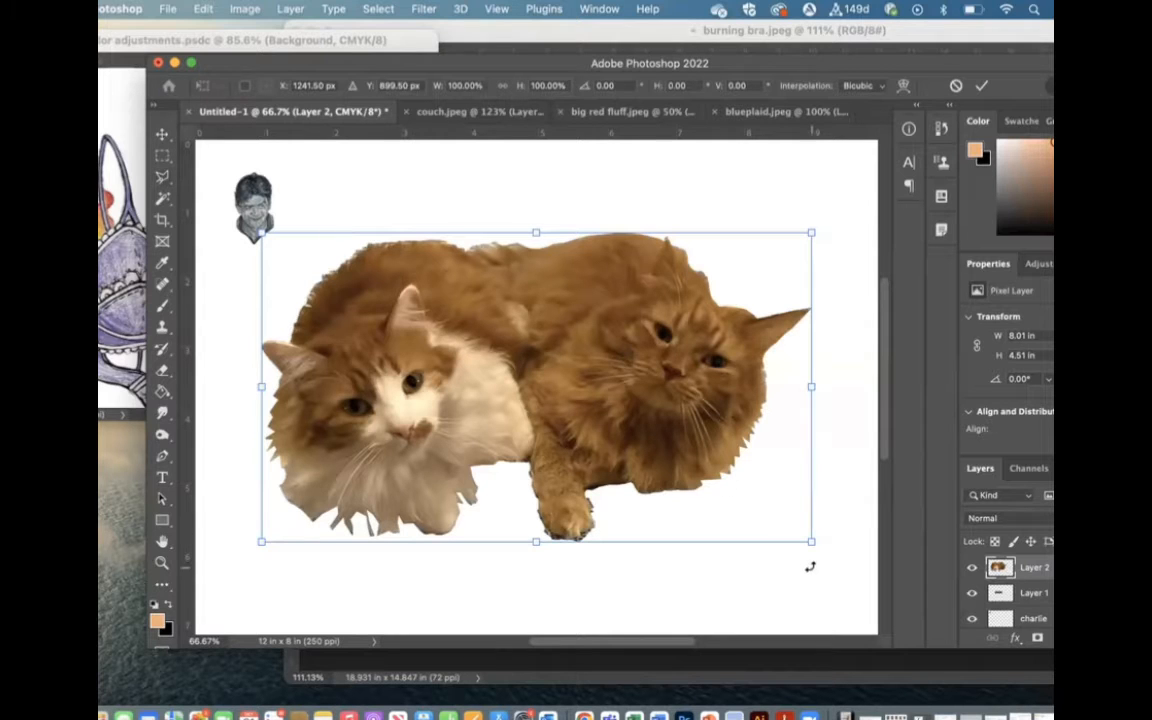
{"action": "key", "text": "Return"}
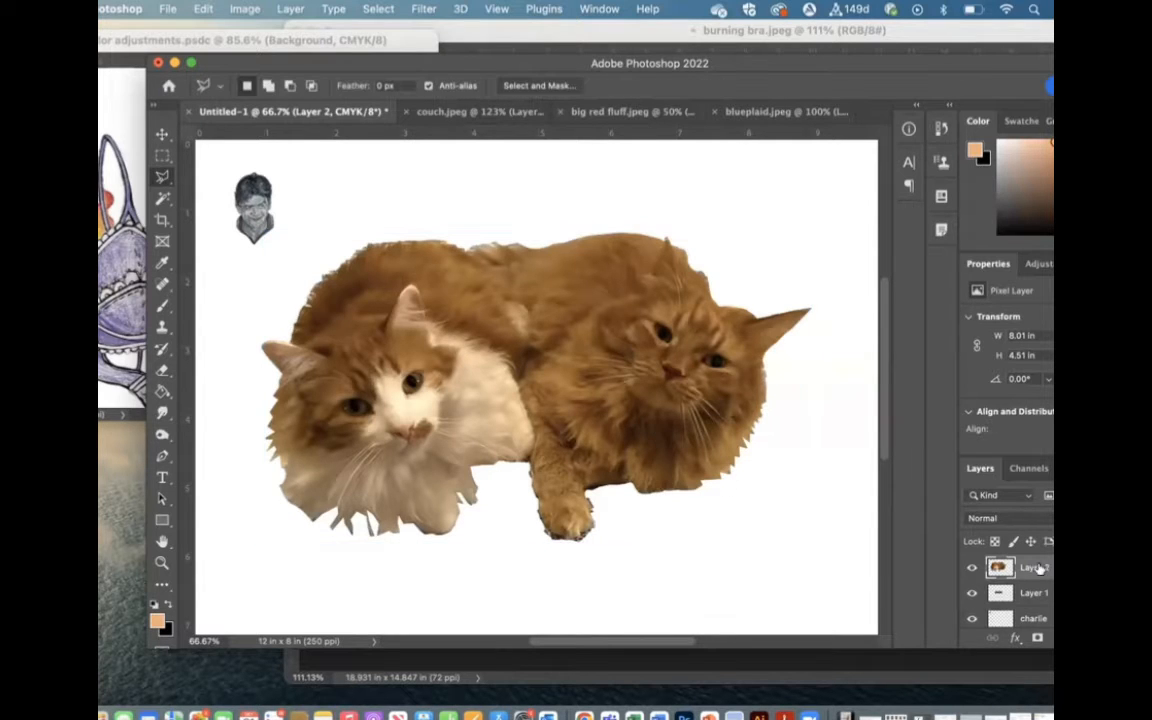
- Rename the pasted cats' layer "kitties" and the sofa's layer "couch"
{"action": "double_click", "coordinate": [1038, 567]}
{"action": "type", "text": "kitties"}
{"action": "key", "text": "Return"}
{"action": "double_click", "coordinate": [1034, 593]}
{"action": "type", "text": "couch"}
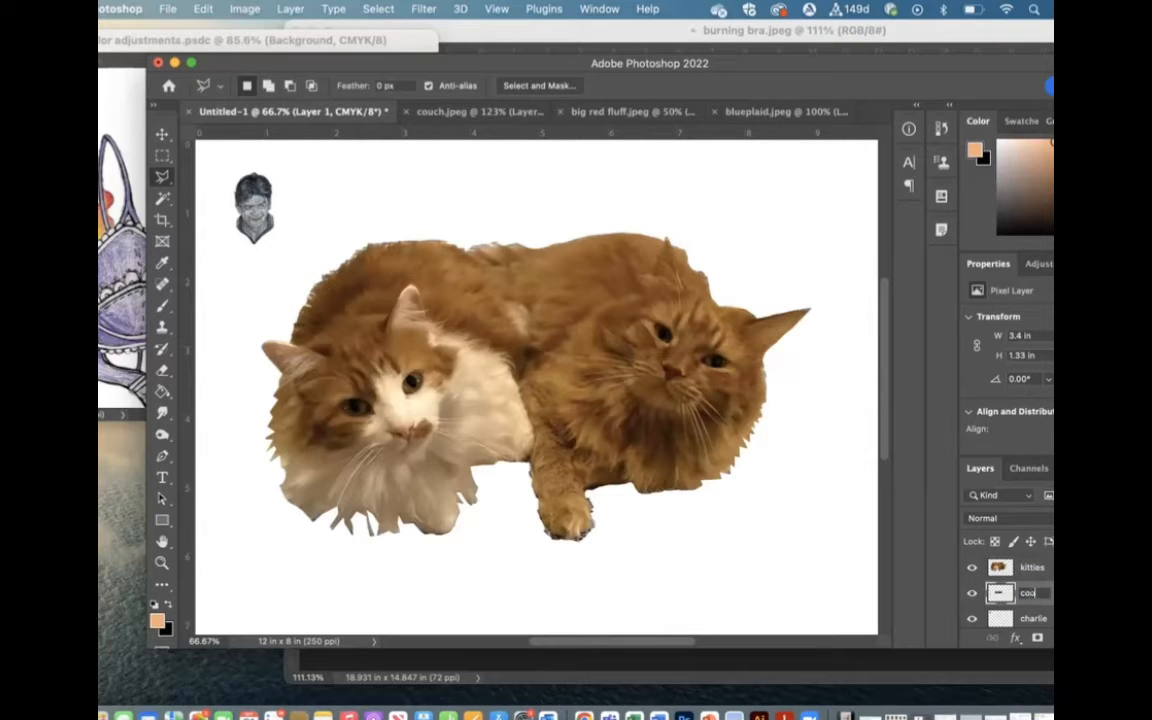
{"action": "key", "text": "Return"}
- Place the kitties layer below the couch layer and move the couch down to the cats' lower edge between their heads
{"action": "left_click_drag", "start_coordinate": [1043, 567], "coordinate": [1040, 607]}
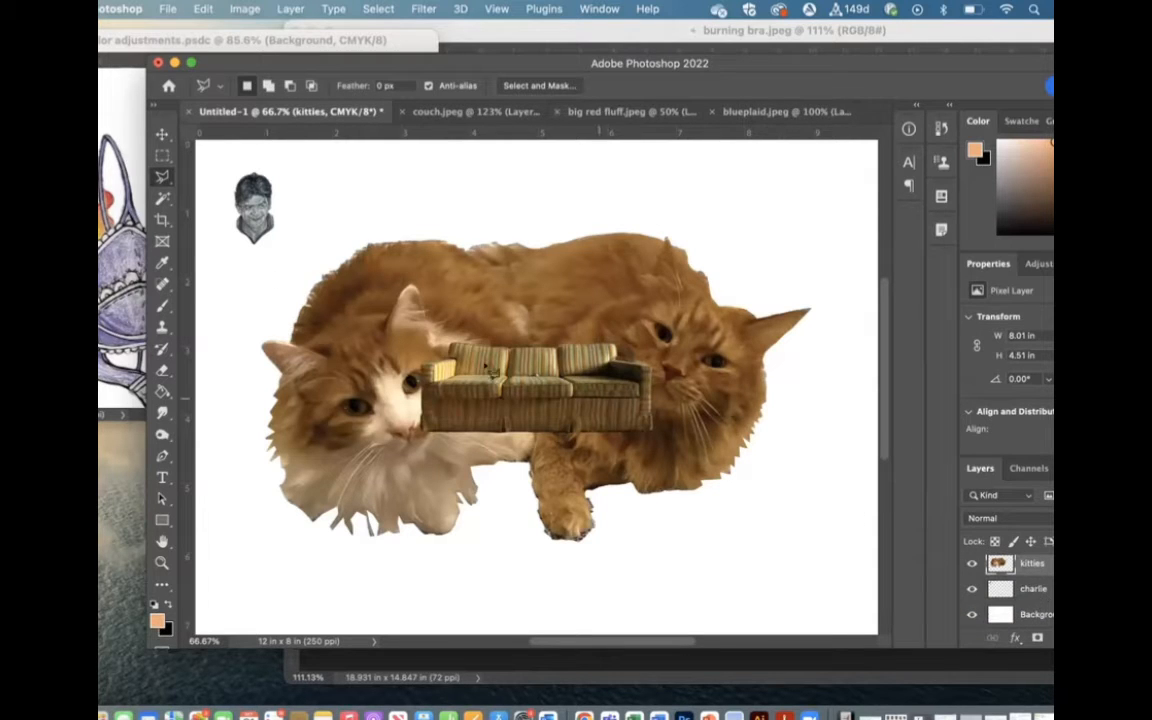
{"action": "left_click", "coordinate": [162, 134]}
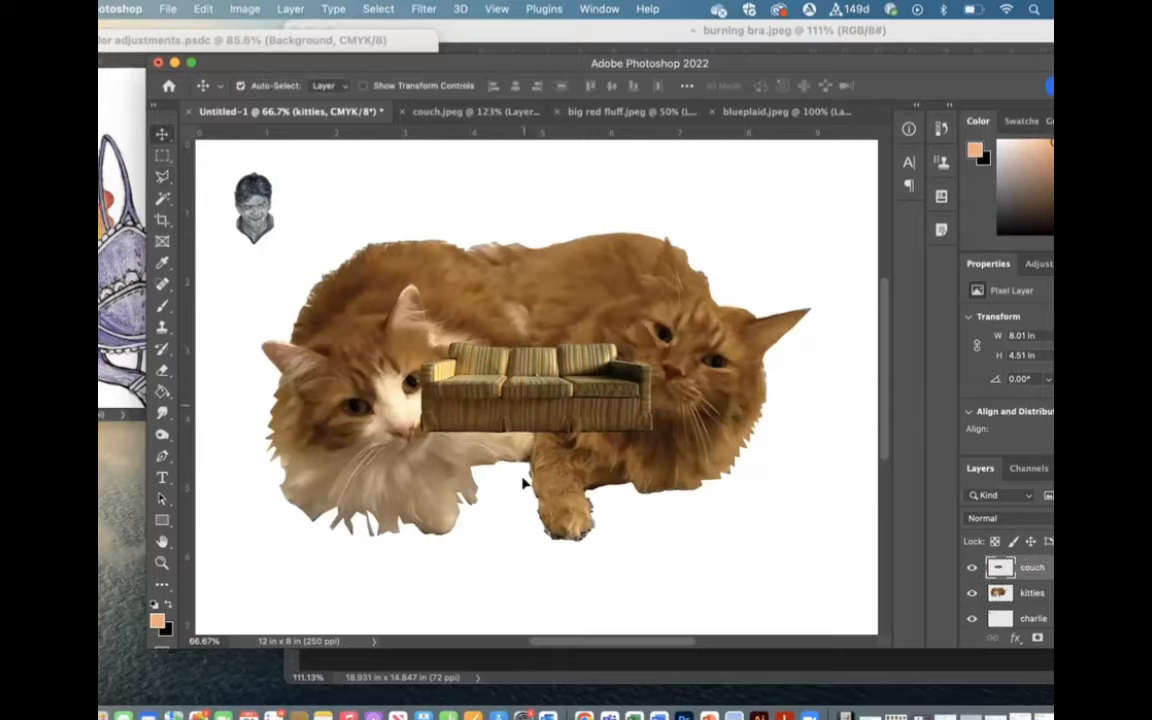
{"action": "left_click_drag", "start_coordinate": [524, 409], "coordinate": [509, 519]}
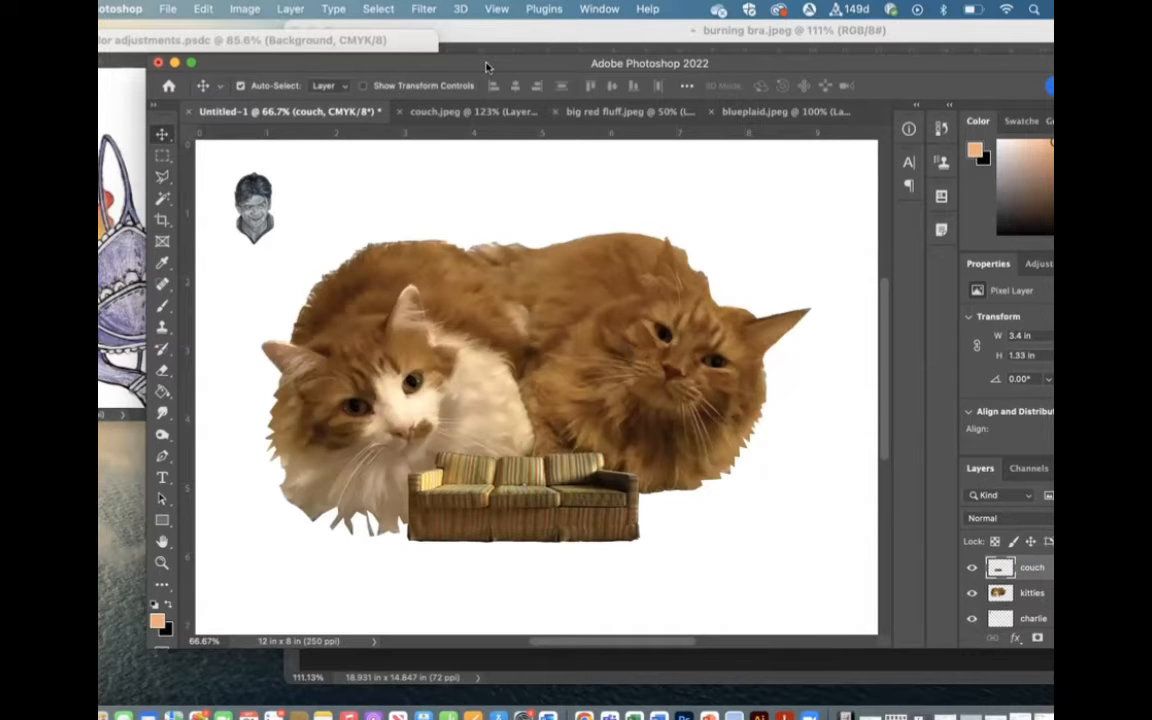
- Save the collage on the computer in Photoshop format, named "cat couches" followed by the portrait layer's name, with maximum compatibility
{"action": "left_click_drag", "start_coordinate": [487, 67], "coordinate": [467, 101]}
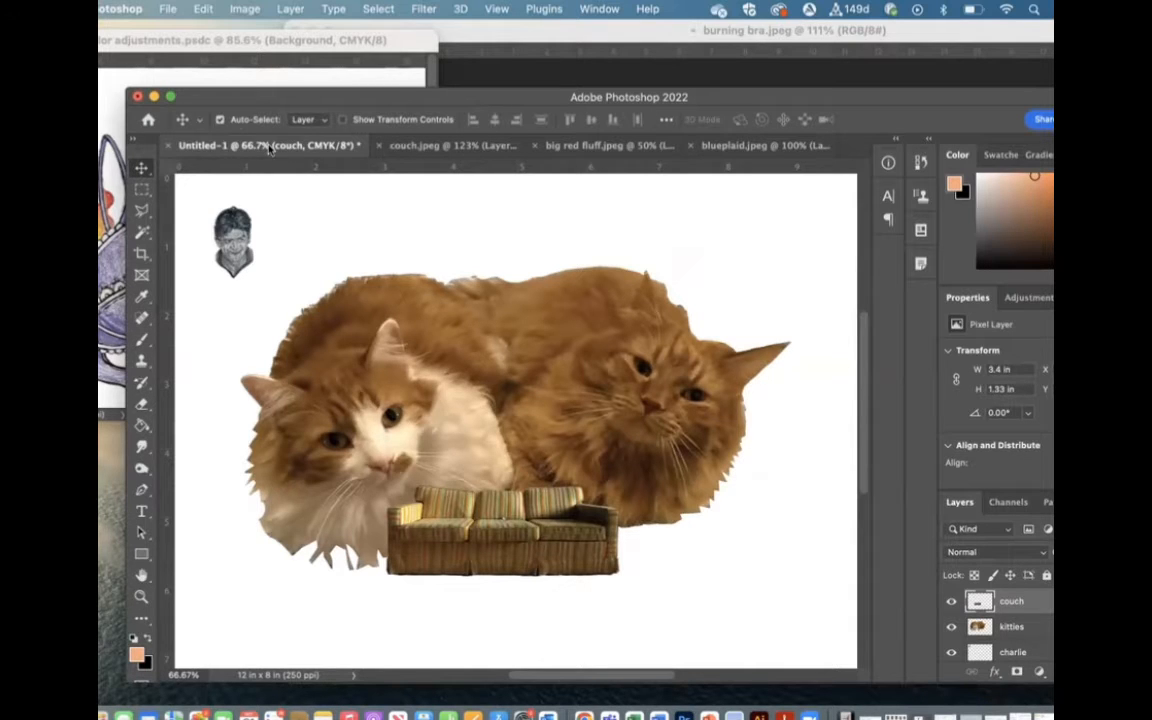
{"action": "left_click", "coordinate": [168, 9]}
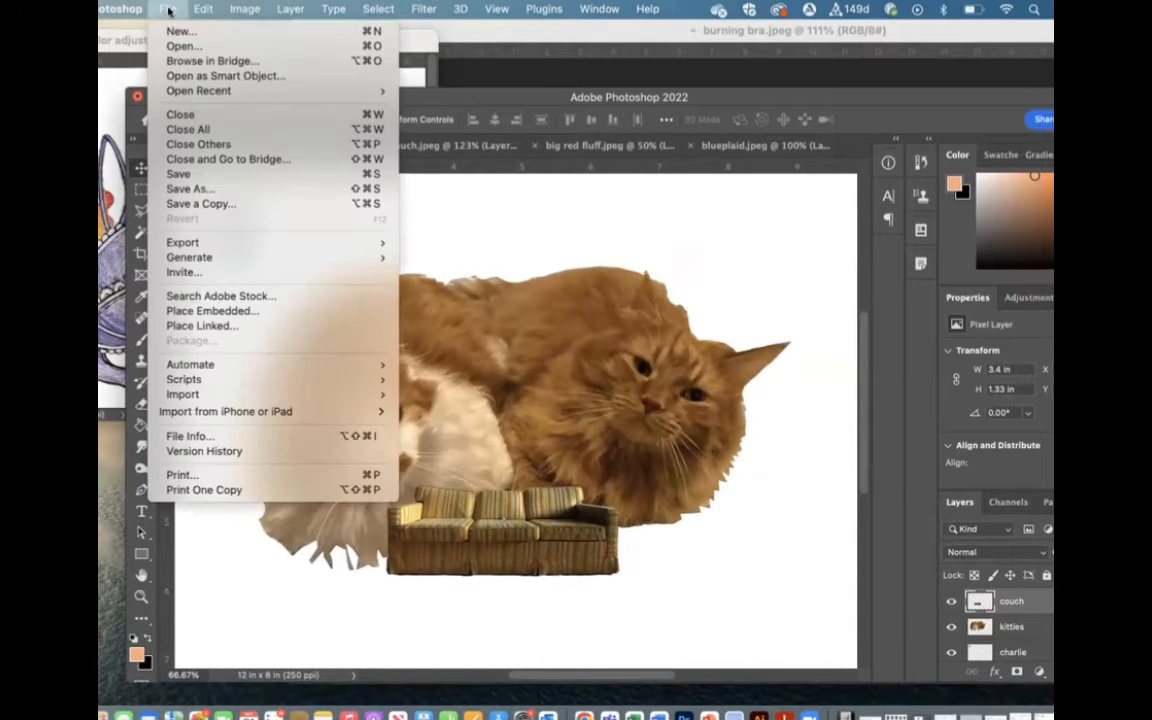
{"action": "left_click", "coordinate": [197, 190]}
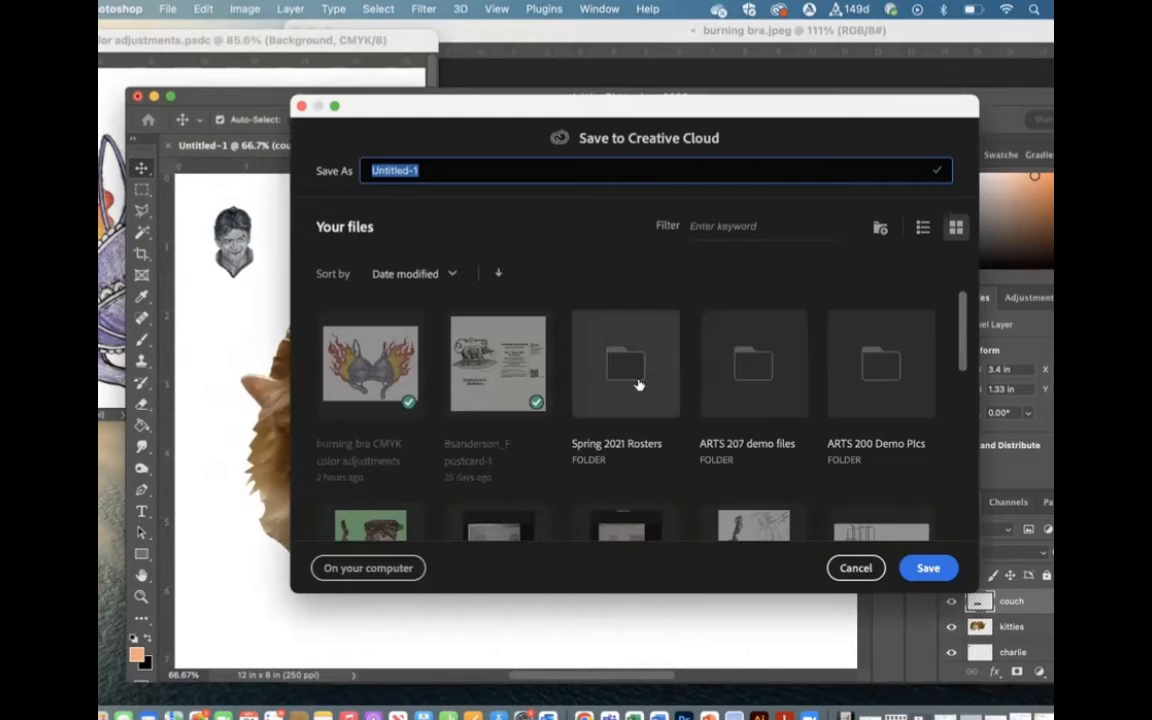
{"action": "left_click", "coordinate": [368, 568]}
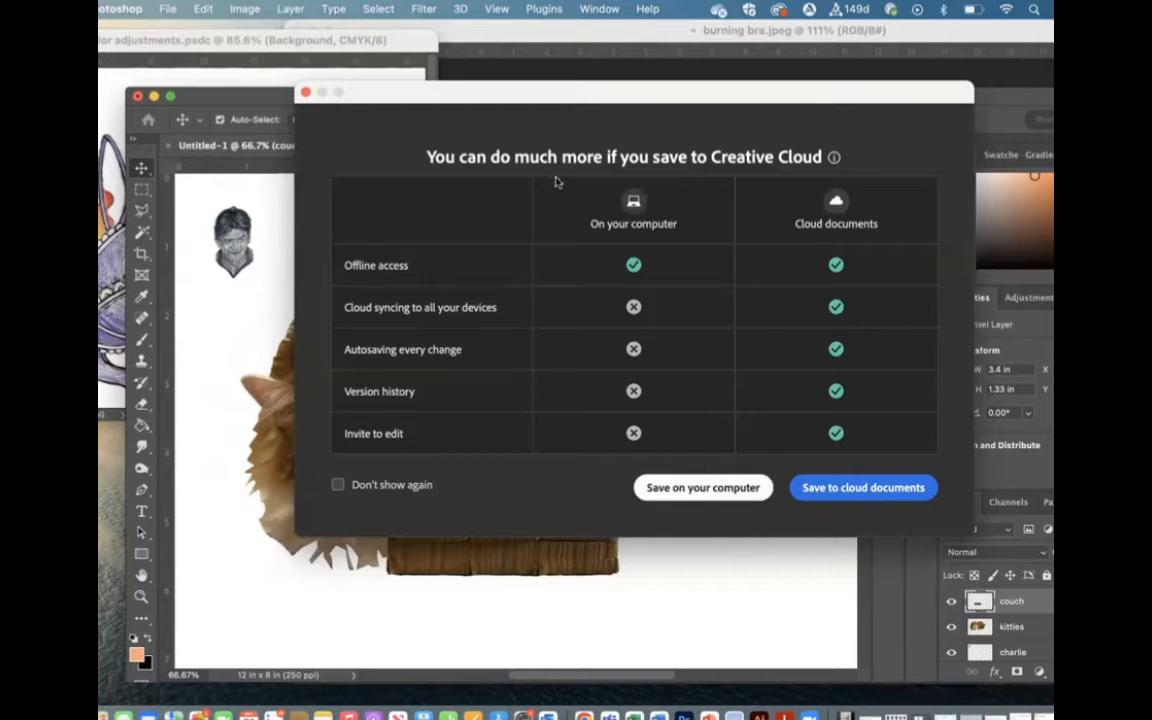
{"action": "left_click", "coordinate": [694, 489]}
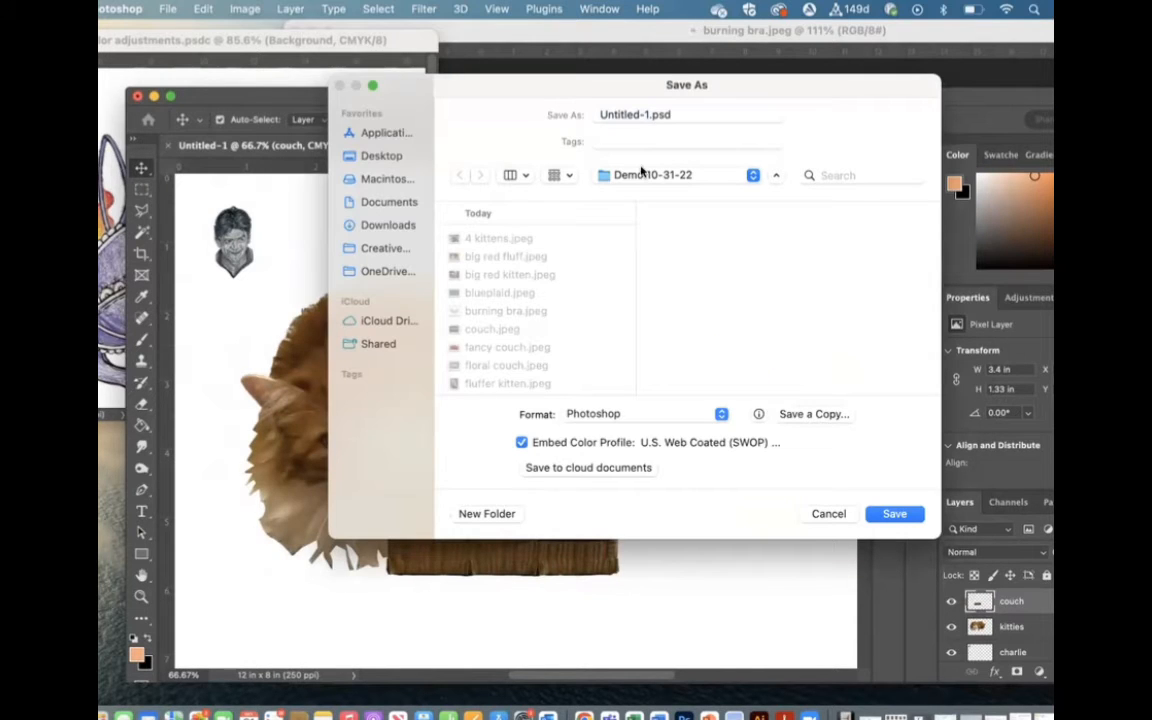
{"action": "type", "text": "cat couches"}
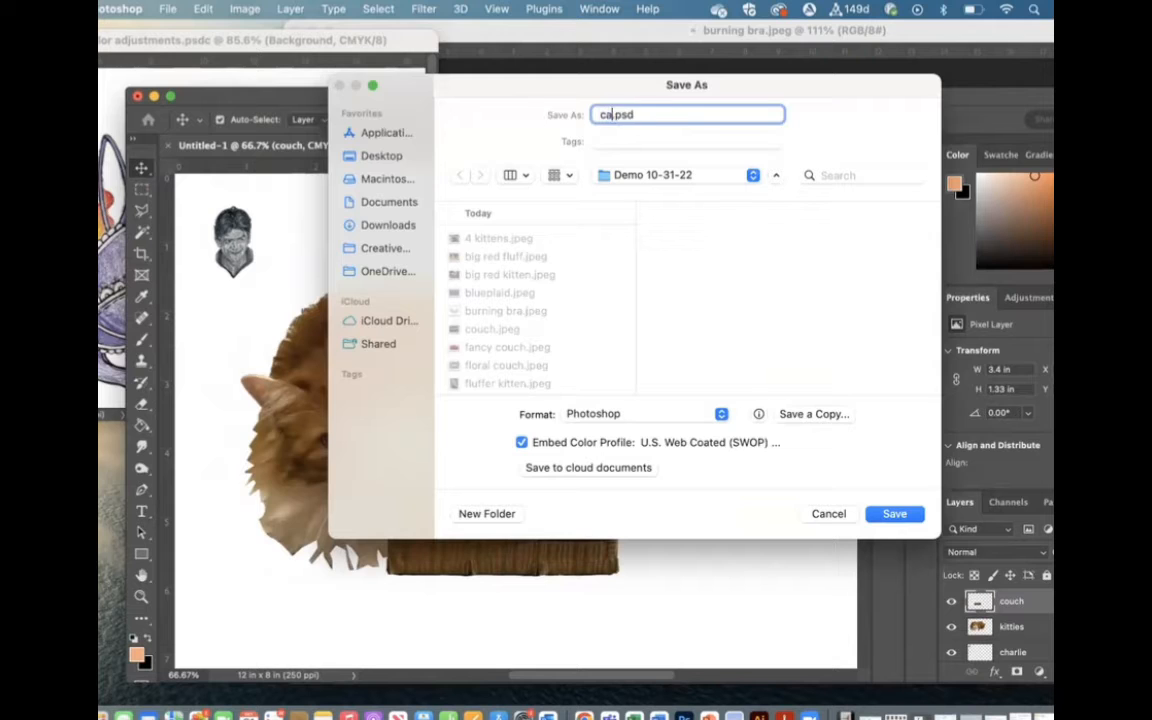
{"action": "type", "text": " charlie"}
{"action": "key", "text": "Return"}
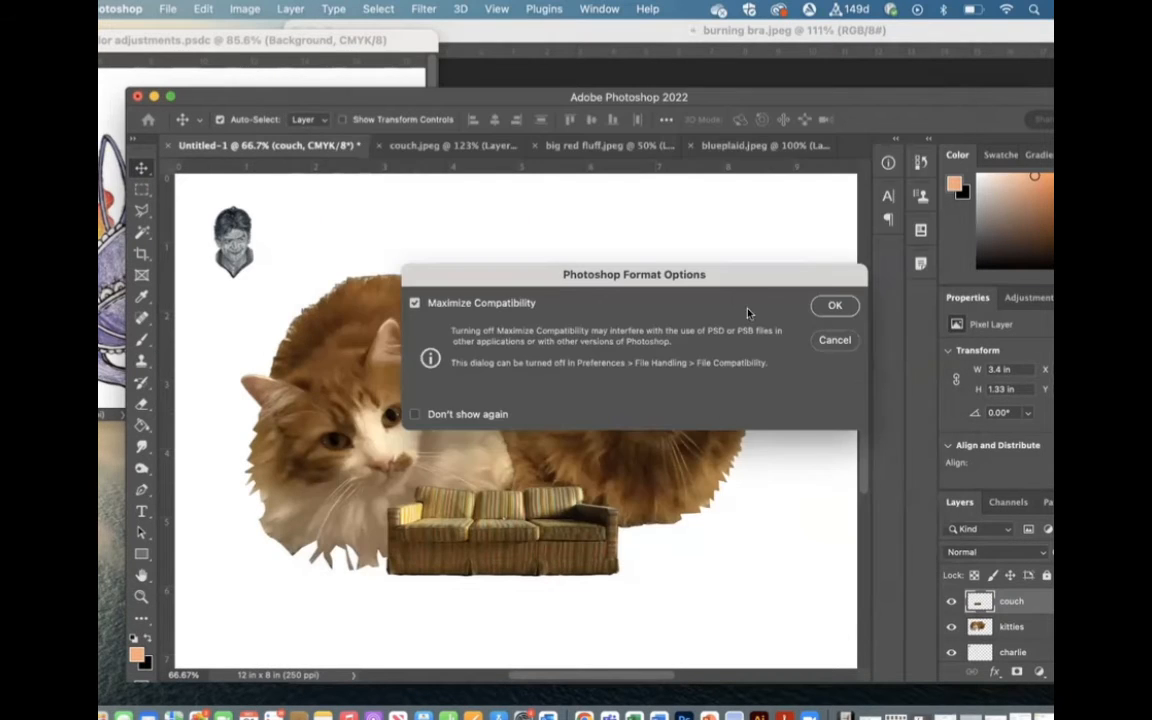
{"action": "left_click", "coordinate": [835, 305]}
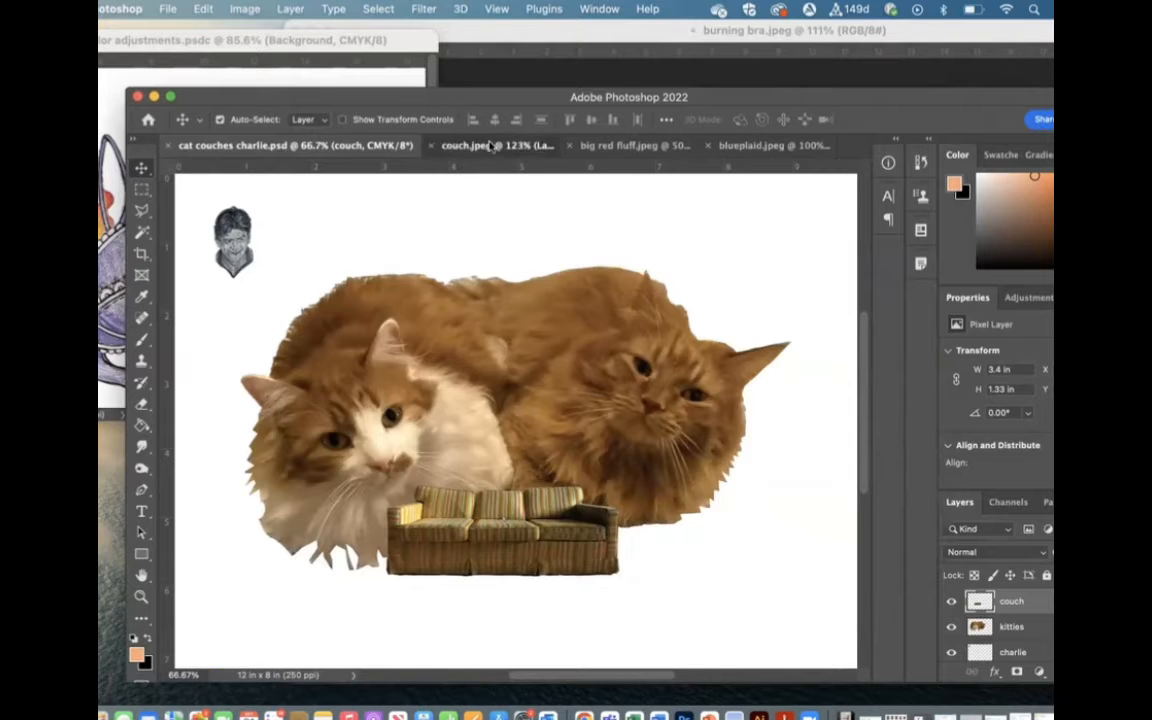
- Deselect the sofa image in couch.jpeg and undo back to its editable layer mask
{"action": "left_click", "coordinate": [522, 147]}
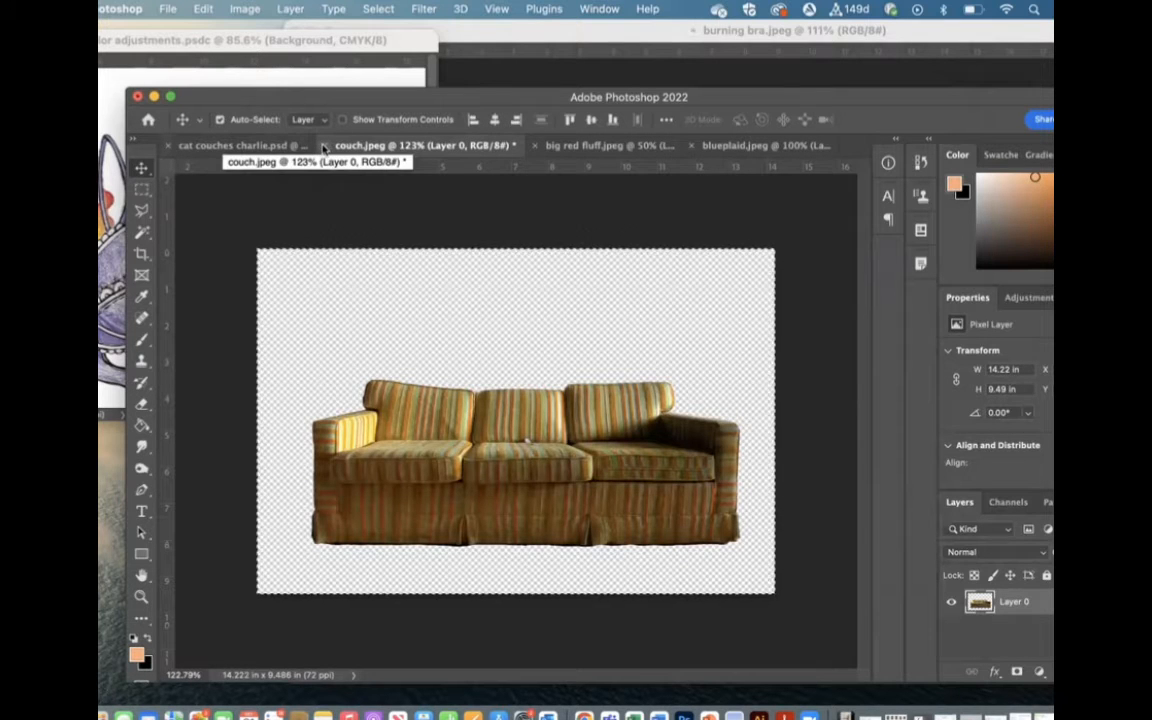
{"action": "key", "text": "super+d"}
{"action": "key", "text": "super+z"}
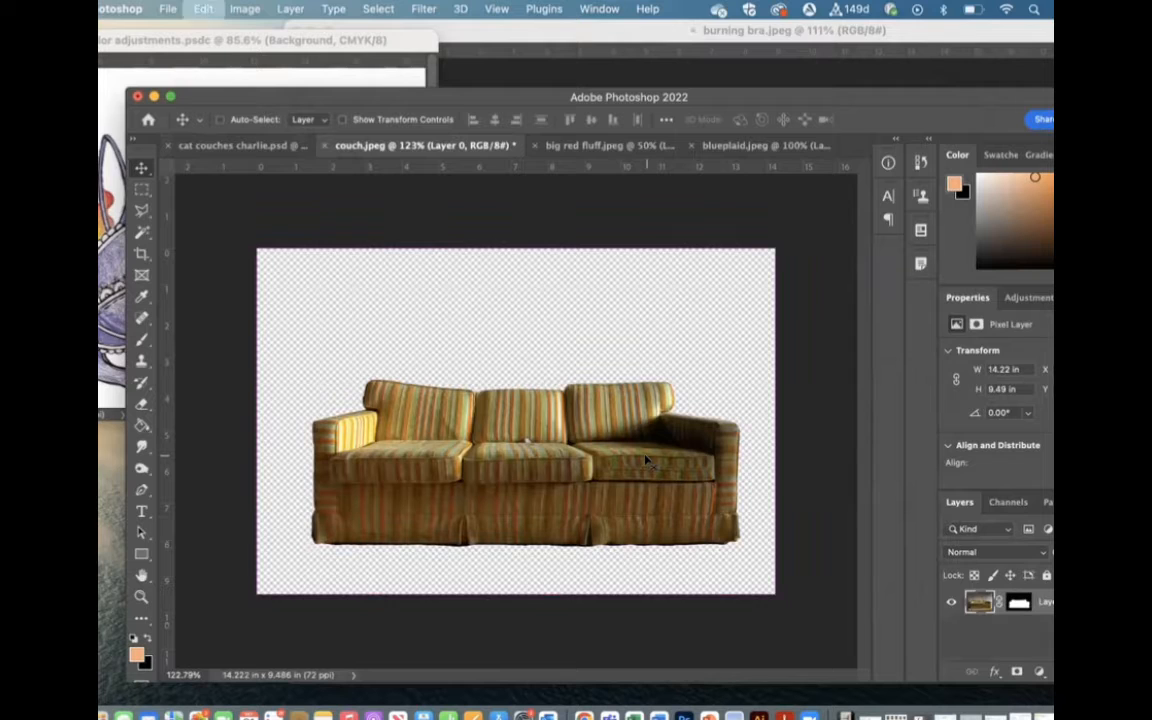
- Save the masked sofa on the computer as couch.psd in the Demo 10-31-22 folder and close it
{"action": "key", "text": "super+s"}
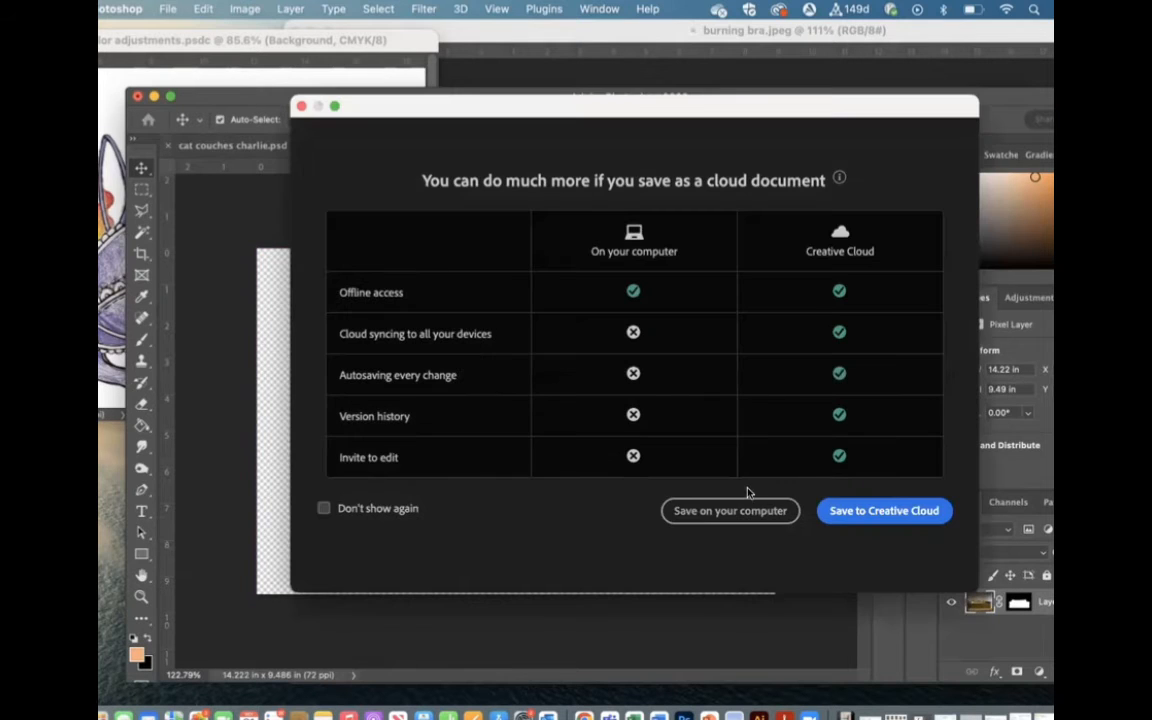
{"action": "left_click", "coordinate": [728, 511]}
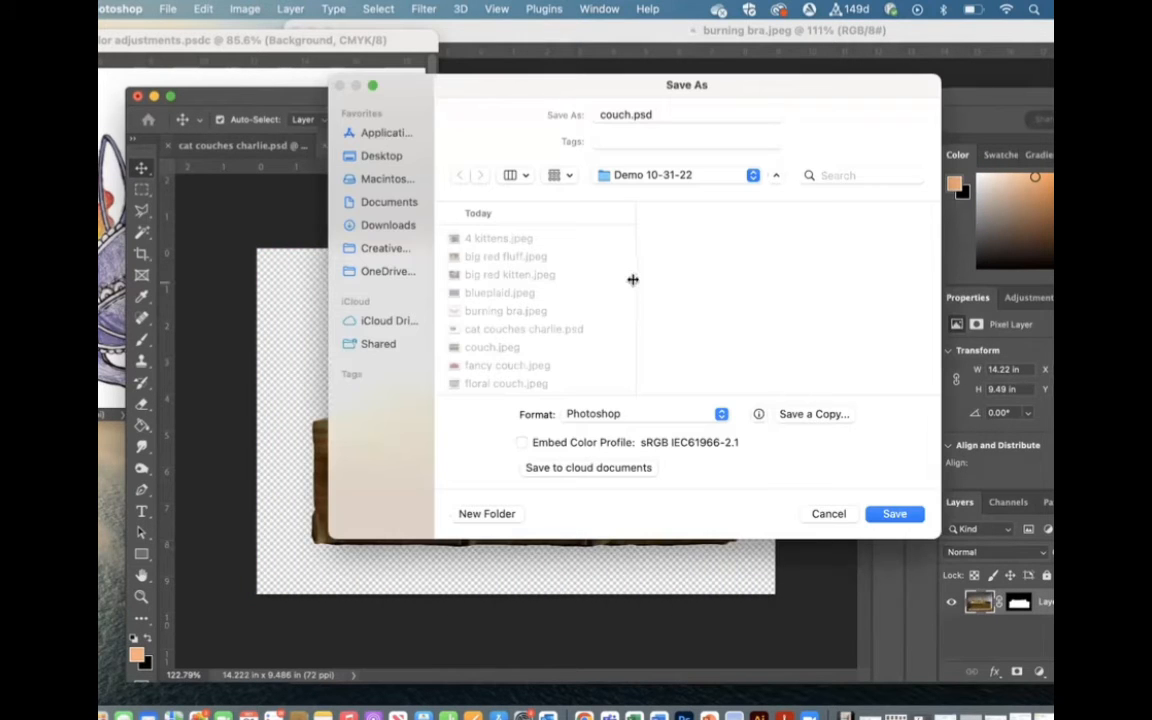
{"action": "left_click", "coordinate": [894, 514]}
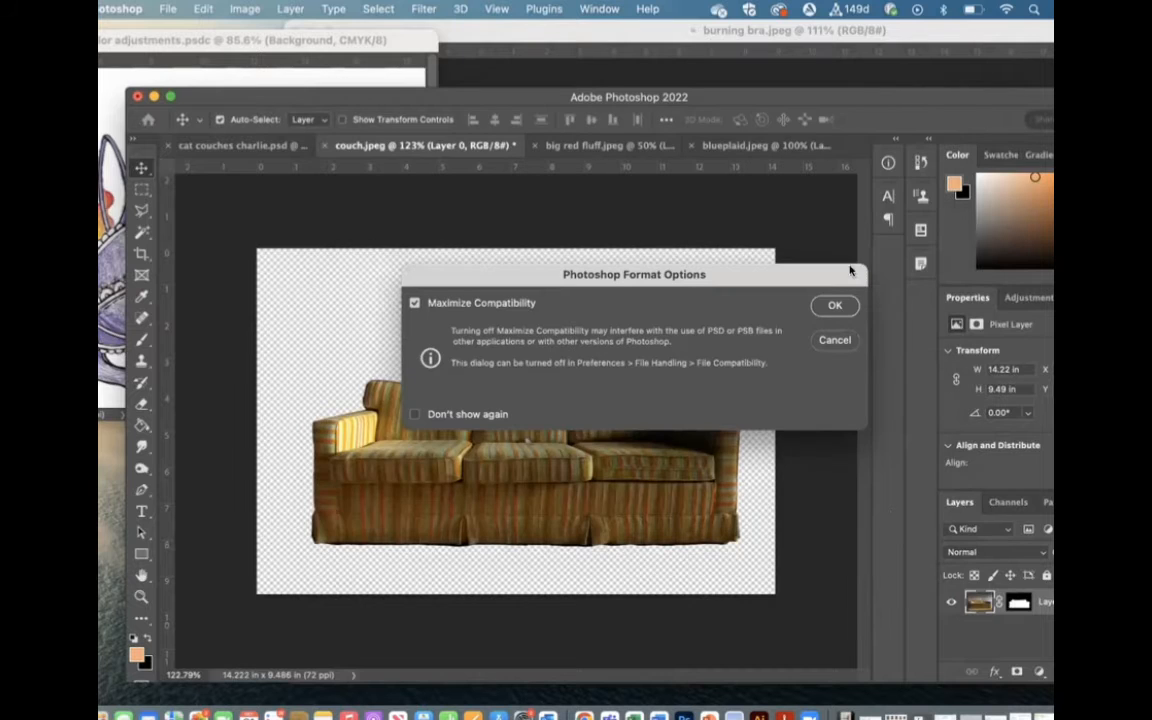
{"action": "left_click", "coordinate": [834, 306]}
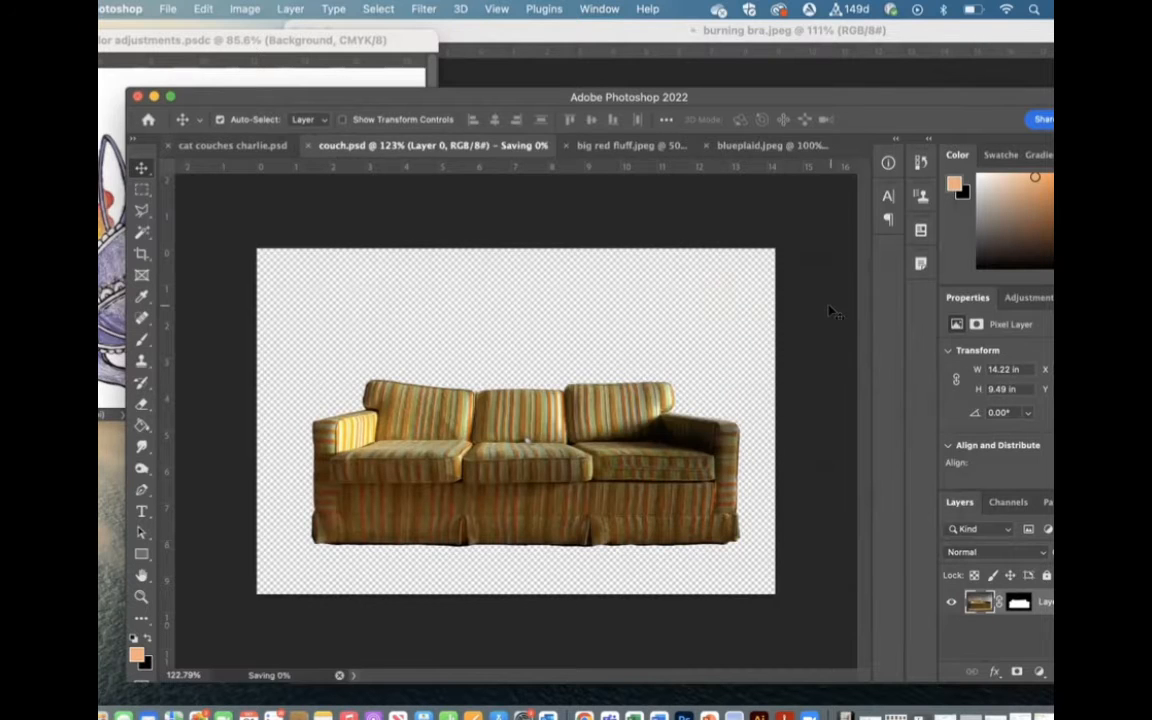
{"action": "left_click", "coordinate": [325, 148]}
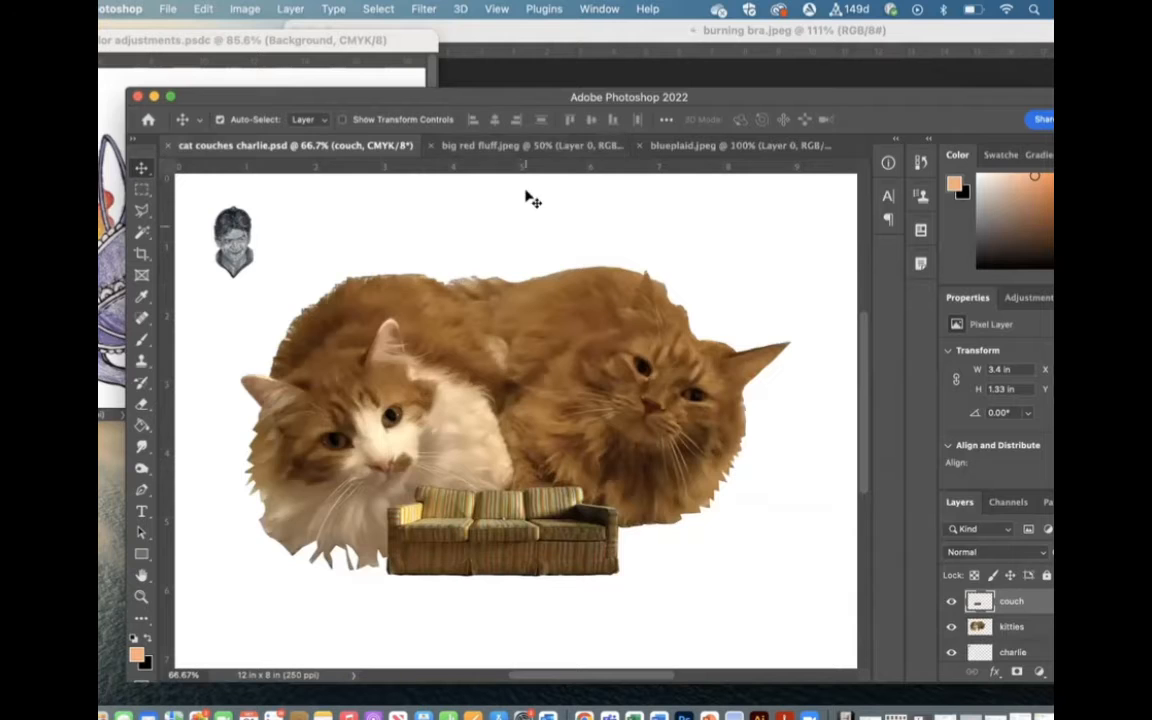
- Save the masked cats on the computer as big red fluff.psd in the Demo 10-31-22 folder and close the document
{"action": "left_click", "coordinate": [500, 146]}
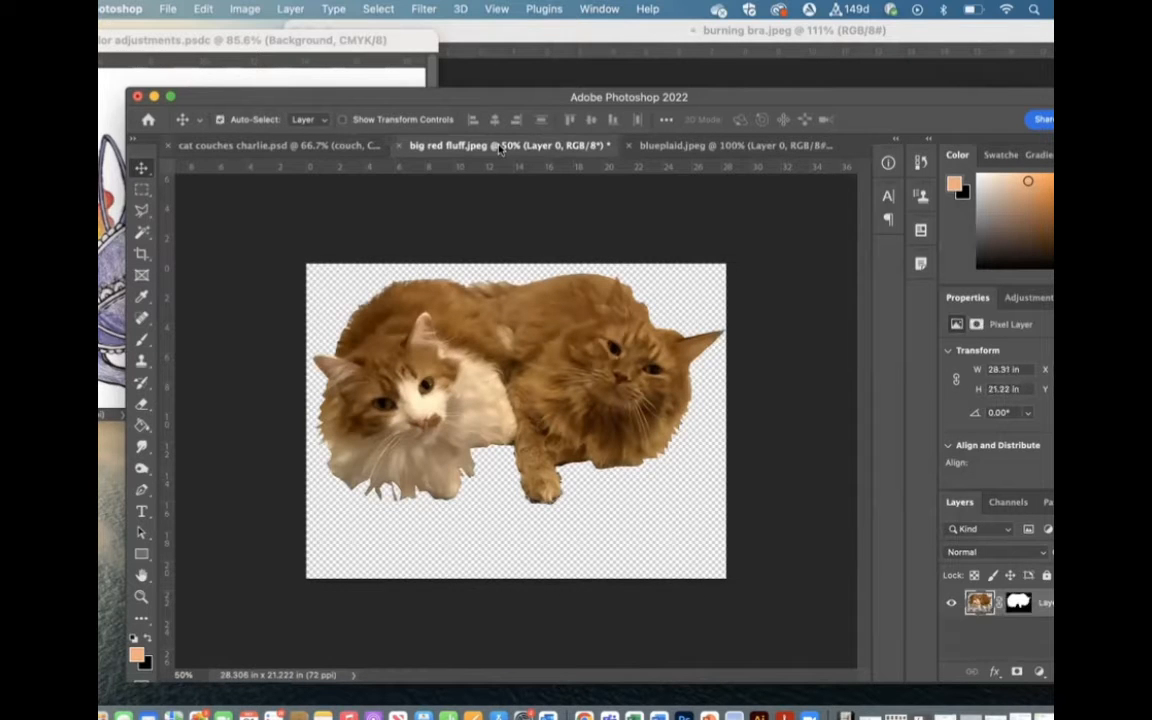
{"action": "left_click", "coordinate": [166, 9]}
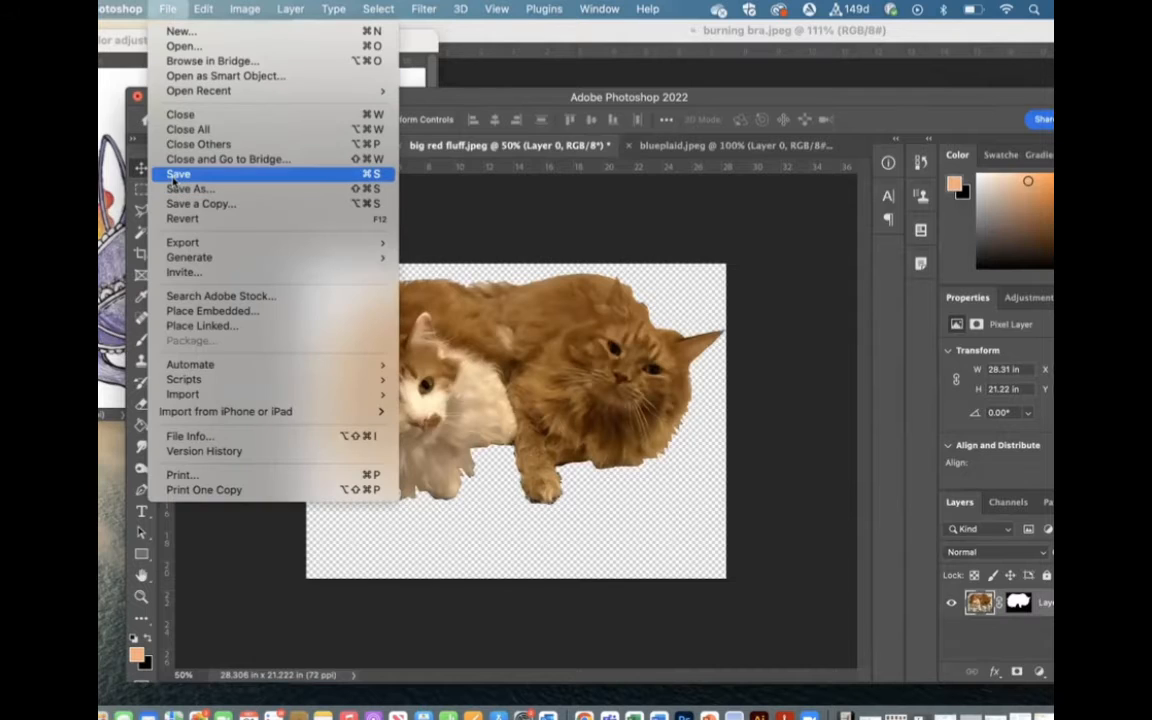
{"action": "left_click", "coordinate": [175, 173]}
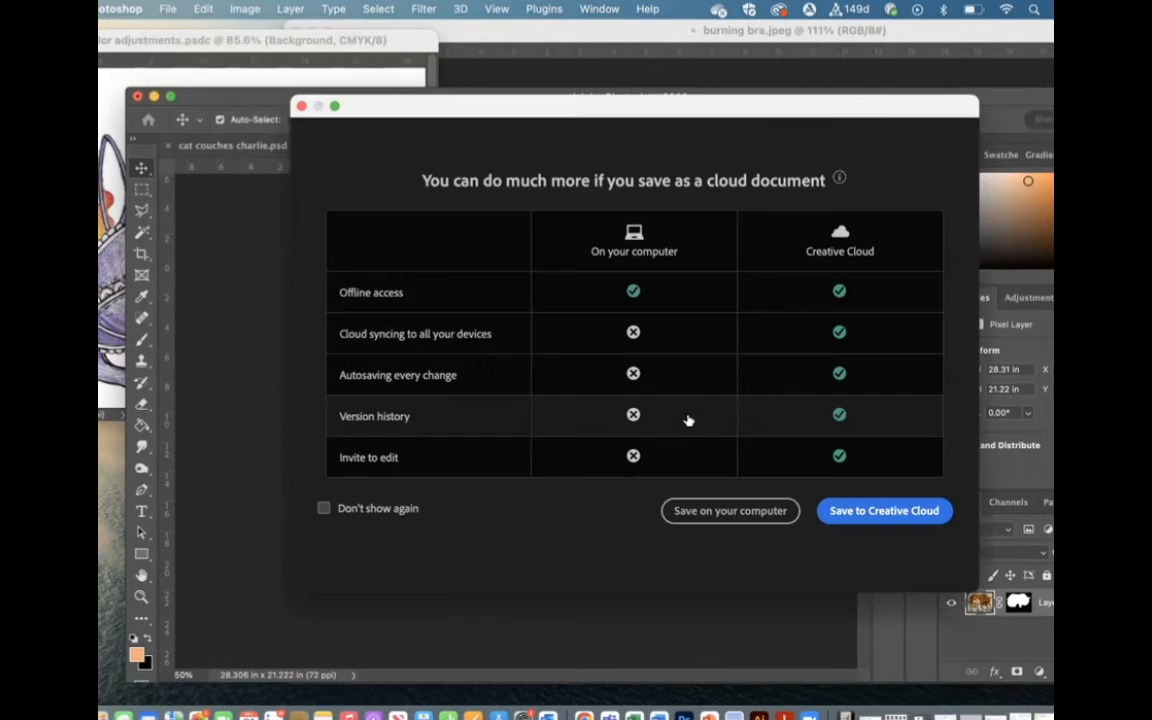
{"action": "left_click", "coordinate": [743, 511]}
{"action": "left_click", "coordinate": [894, 513]}
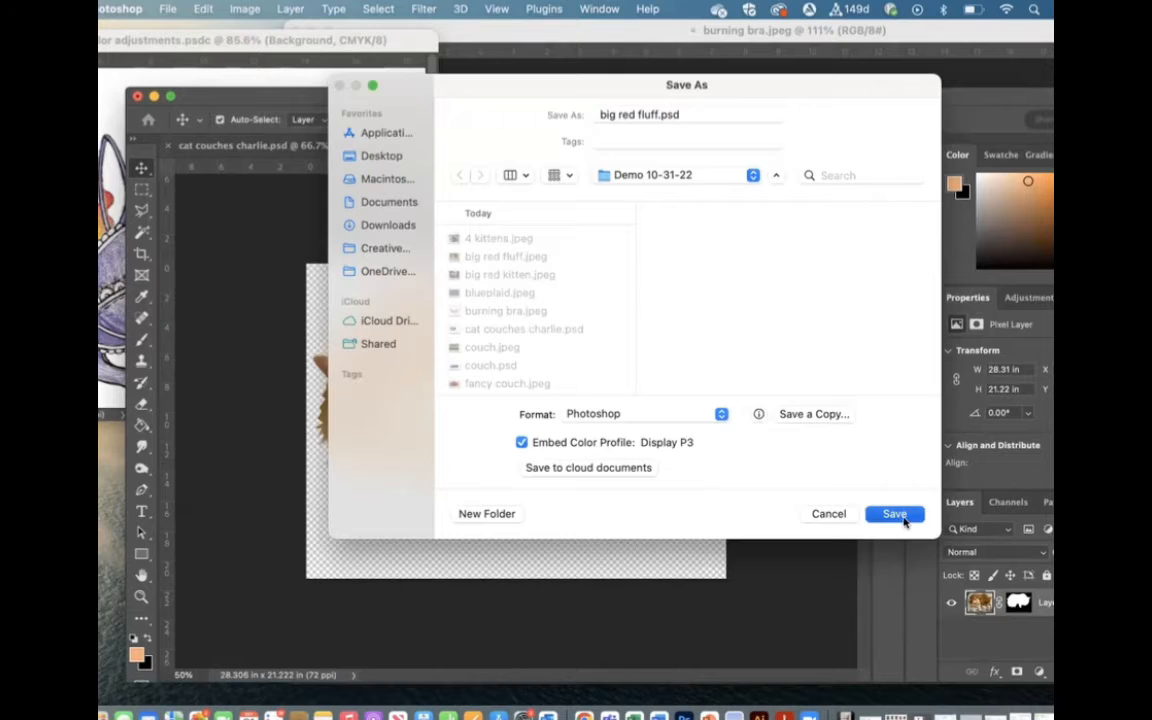
{"action": "left_click", "coordinate": [835, 305]}
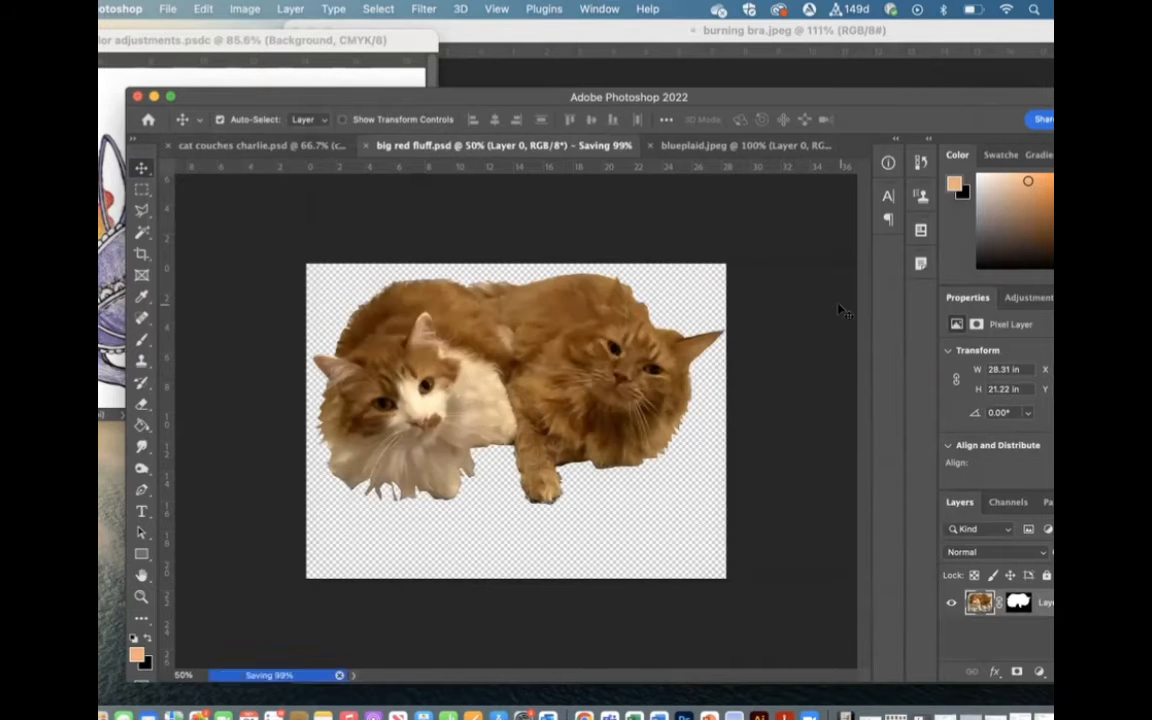
{"action": "left_click", "coordinate": [410, 146]}
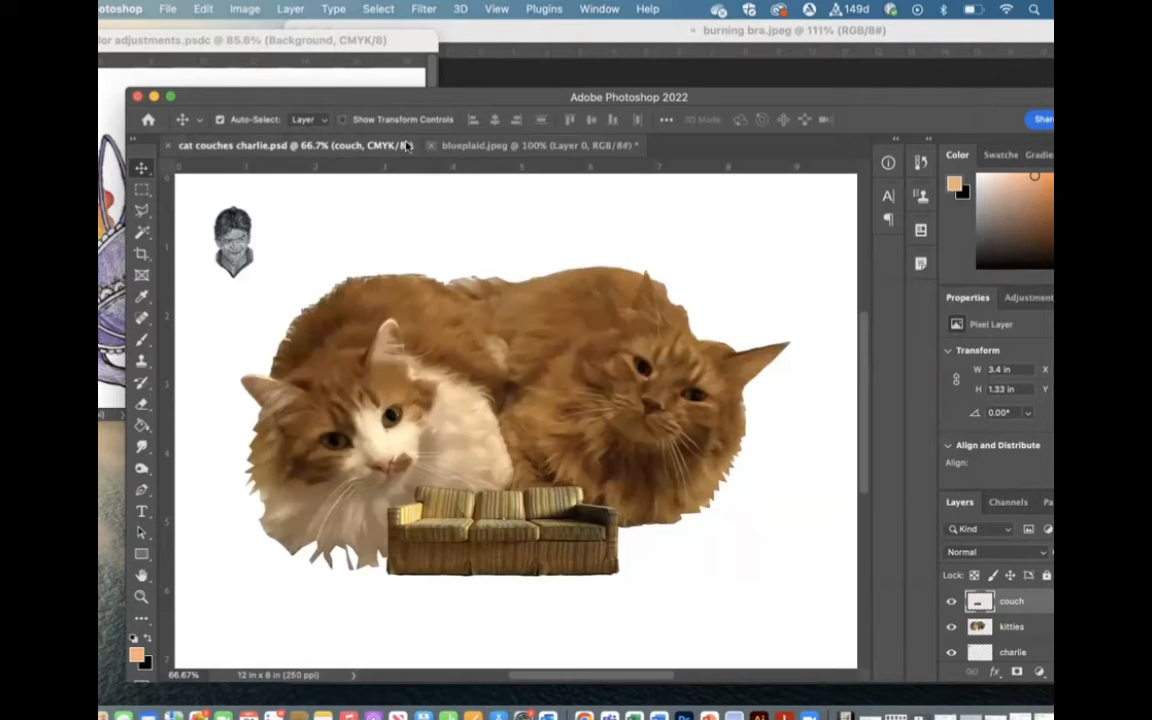
- Try to copy the plaid swatch from blueplaid.jpeg into the collage, and undo the paste
{"action": "left_click", "coordinate": [512, 146]}
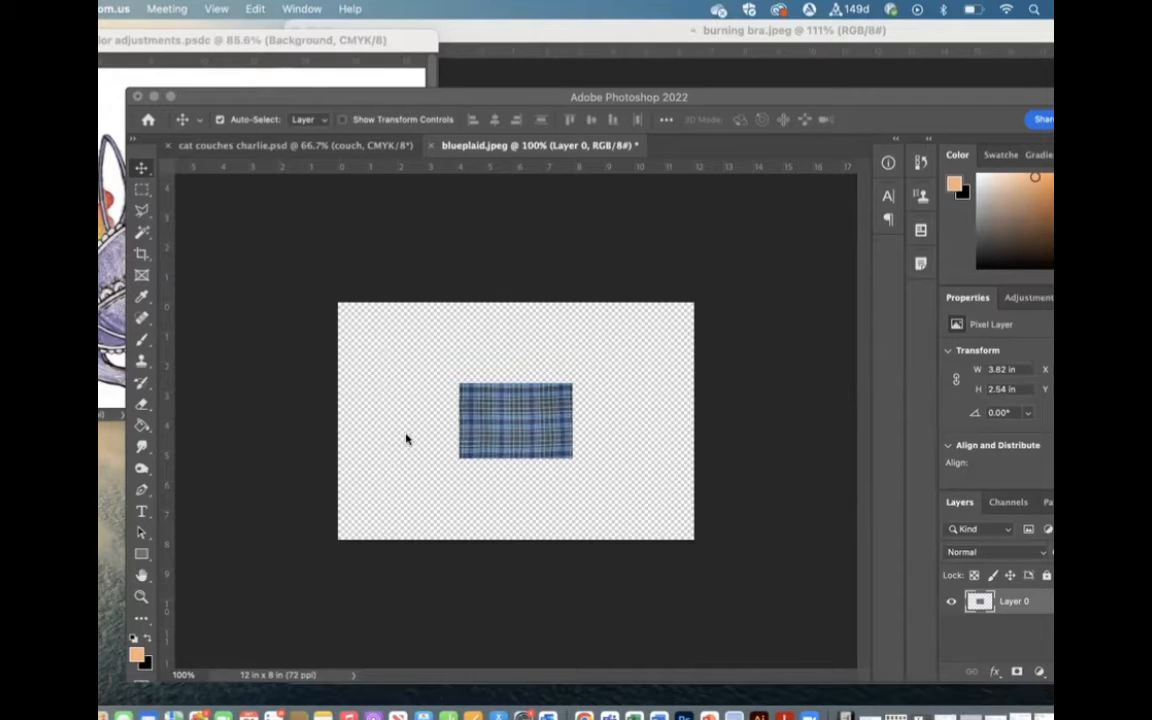
{"action": "left_click", "coordinate": [490, 411]}
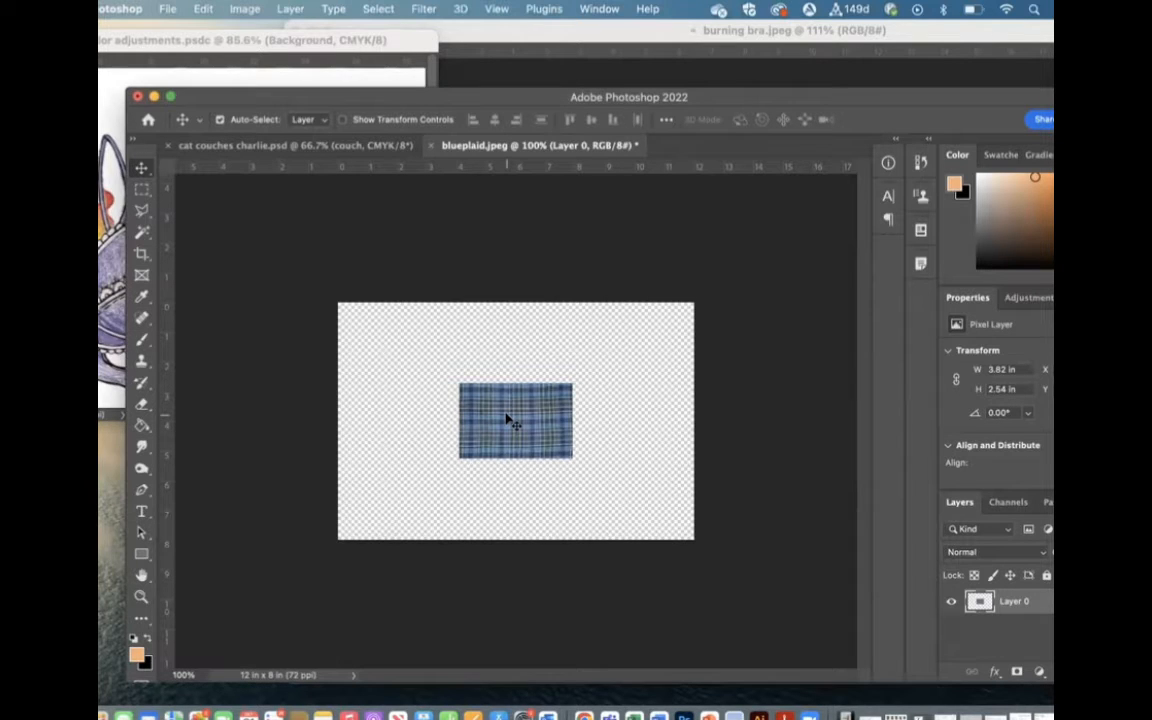
{"action": "key", "text": "super+a"}
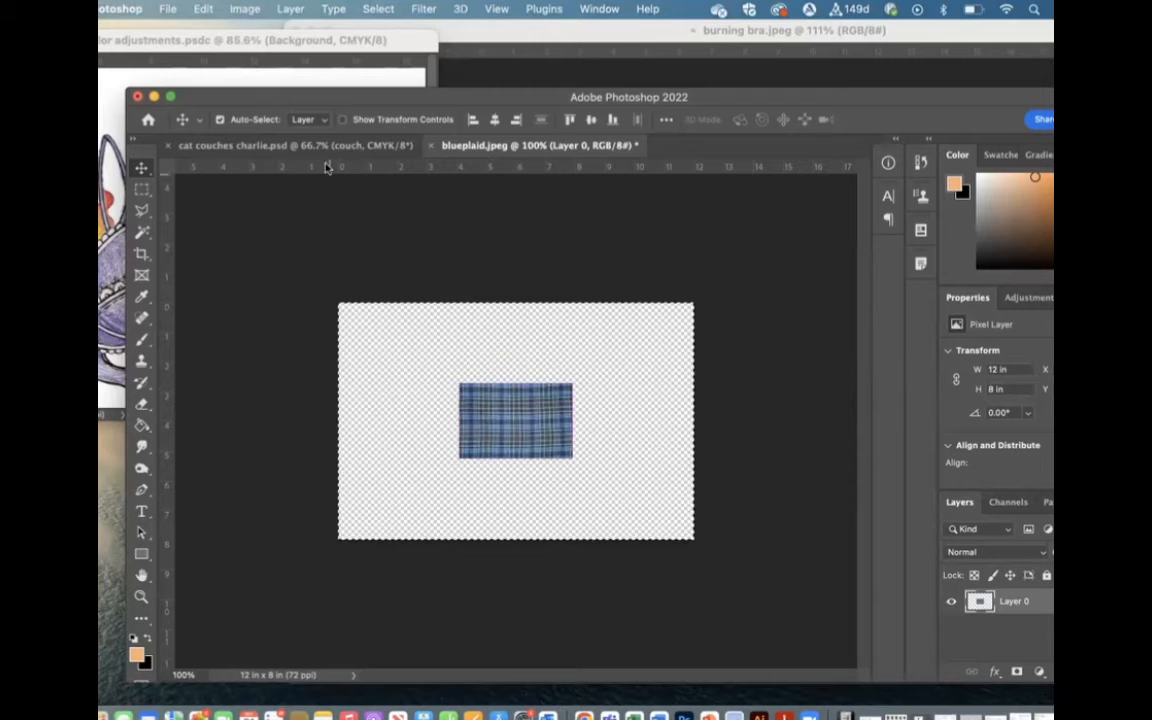
{"action": "left_click", "coordinate": [322, 142]}
{"action": "key", "text": "super+v"}
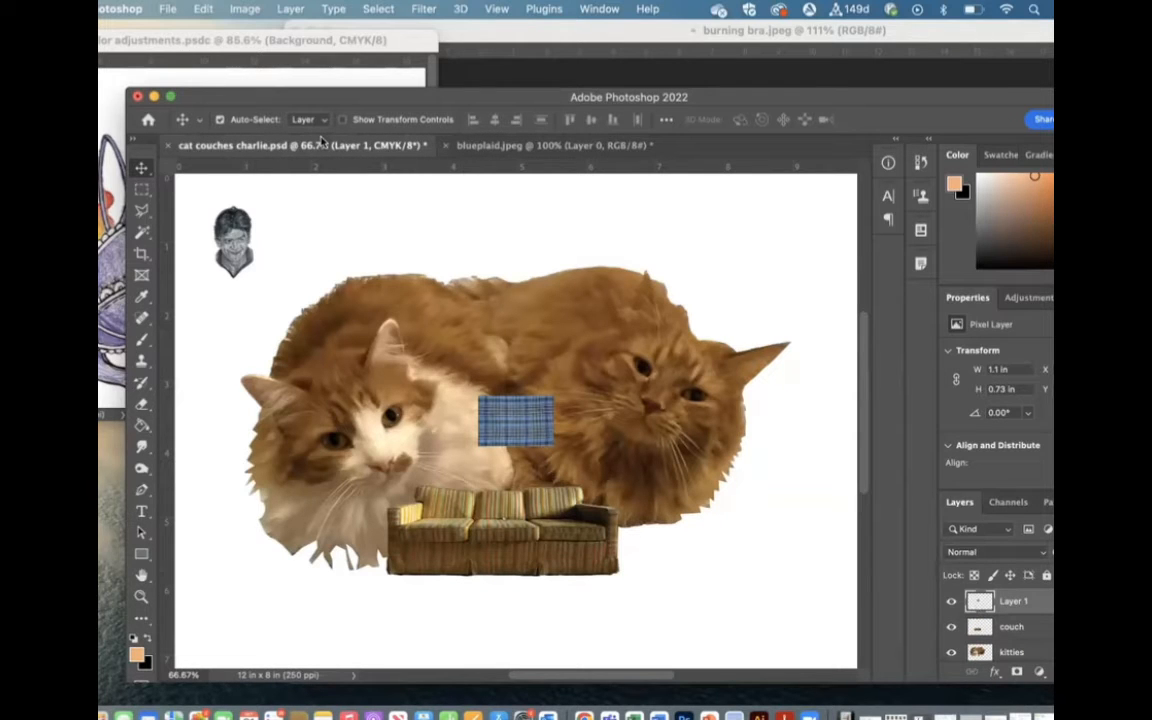
{"action": "key", "text": "super+z"}
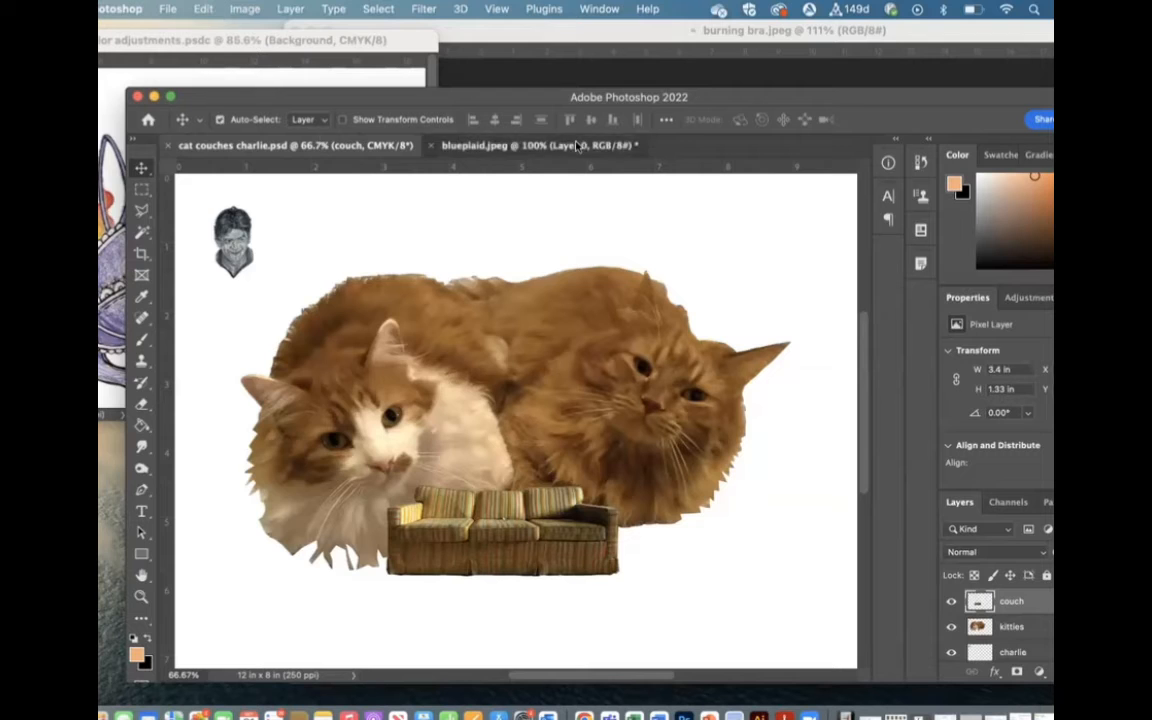
- Deselect the canvas in blueplaid.jpeg and set up a Clone Stamp brush of 114 px with 52% hardness
{"action": "left_click", "coordinate": [577, 146]}
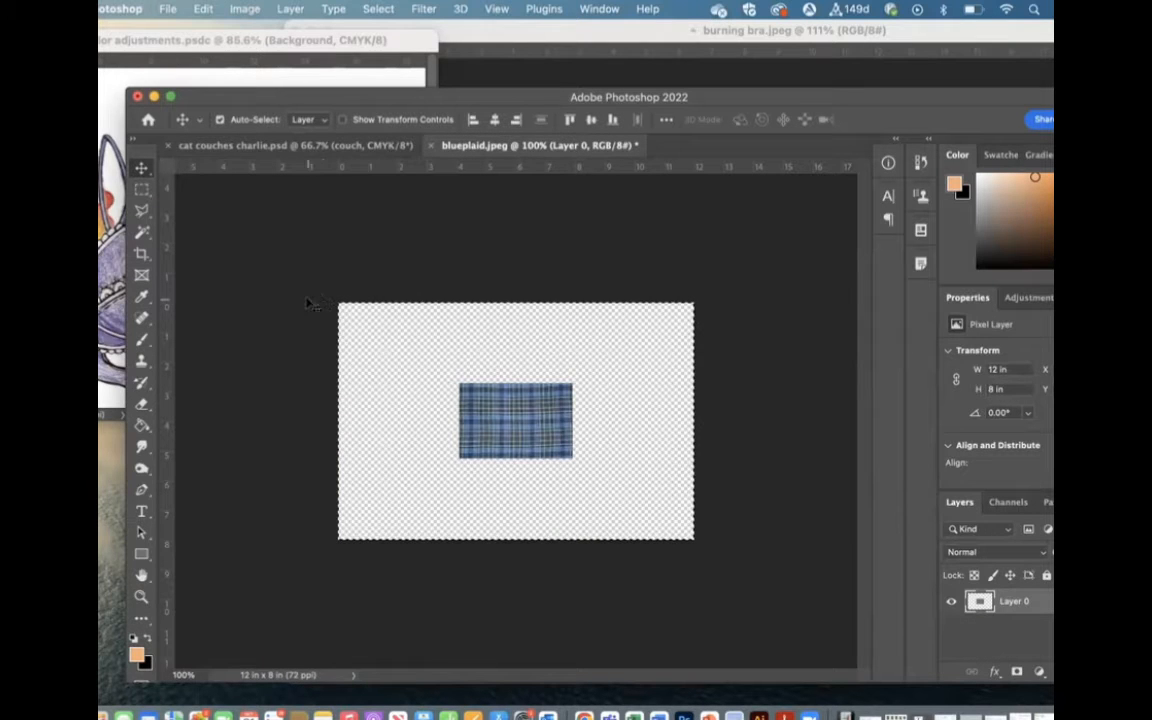
{"action": "key", "text": "s"}
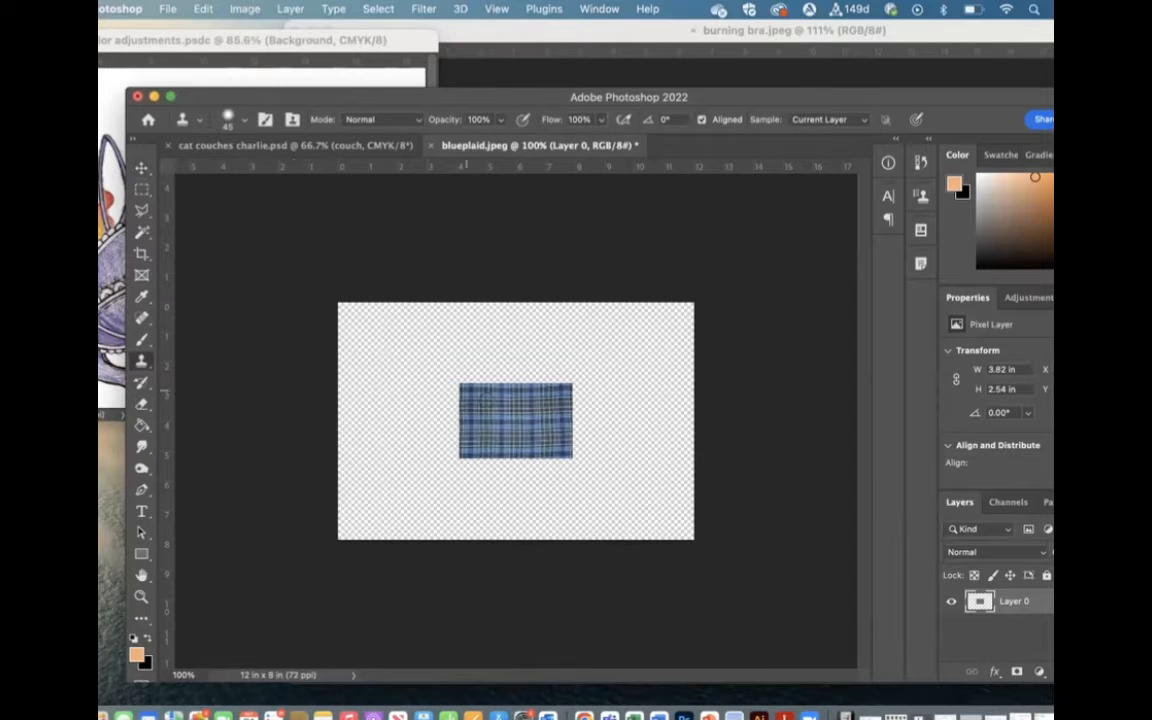
{"action": "scroll", "coordinate": [491, 405], "scroll_direction": "up", "scroll_amount": 4}
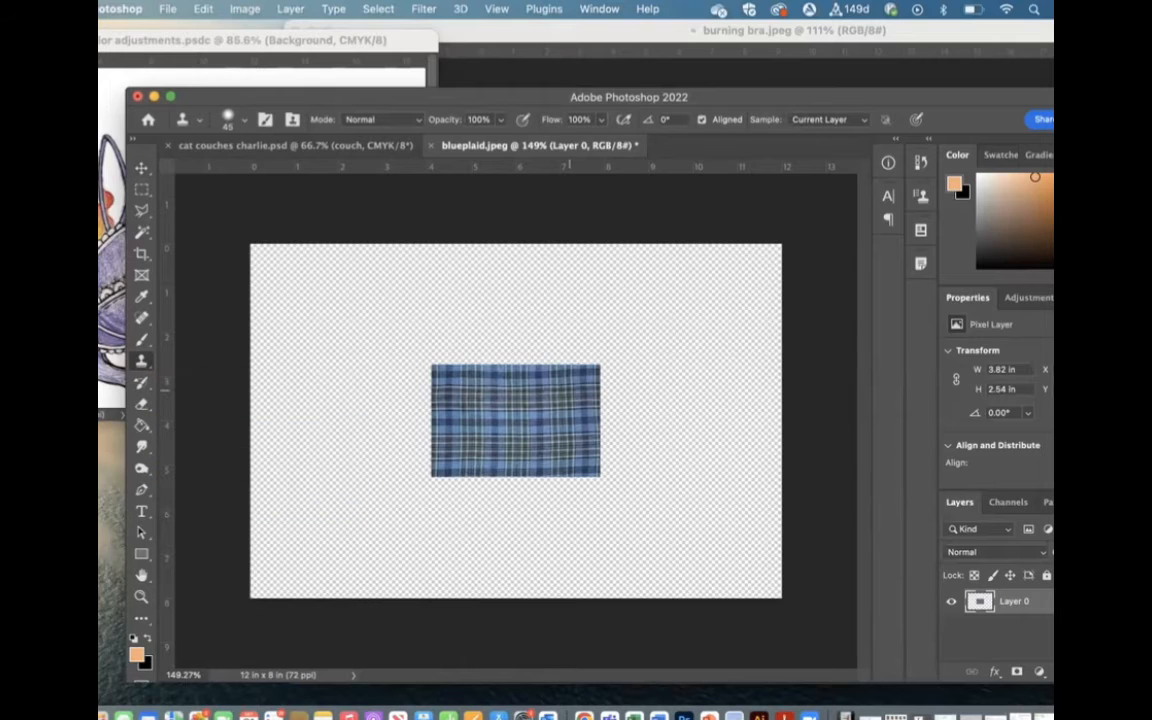
{"action": "left_click", "coordinate": [240, 120]}
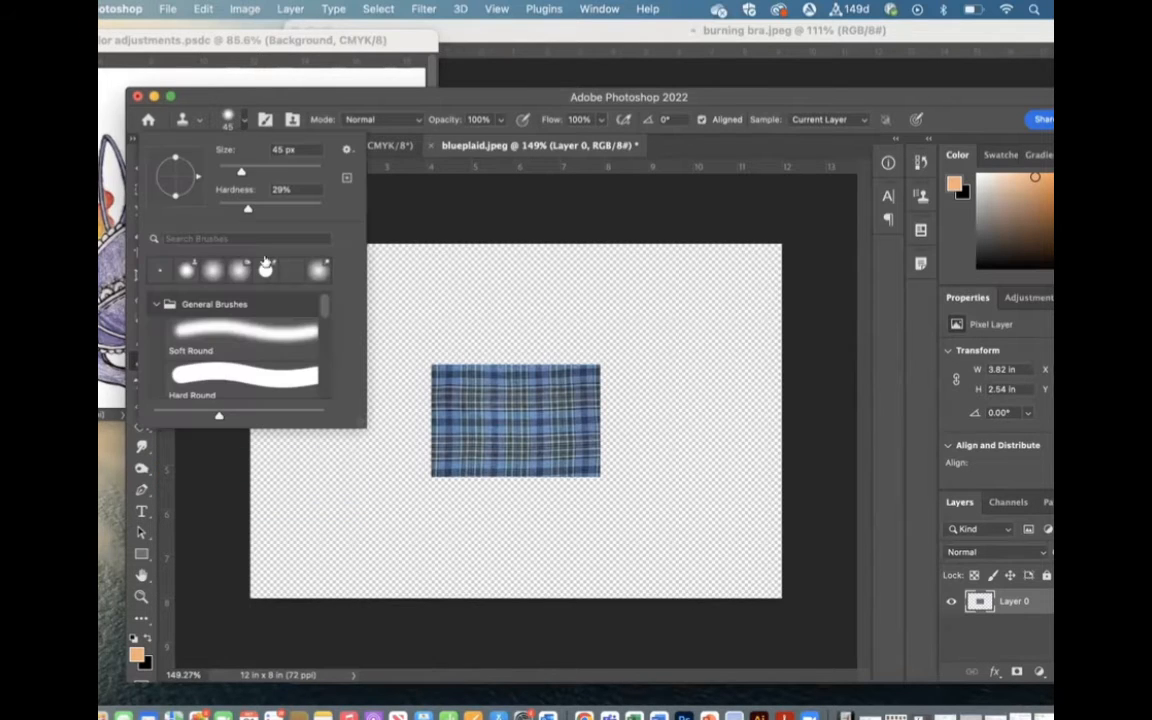
{"action": "left_click", "coordinate": [273, 169]}
{"action": "left_click", "coordinate": [278, 206]}
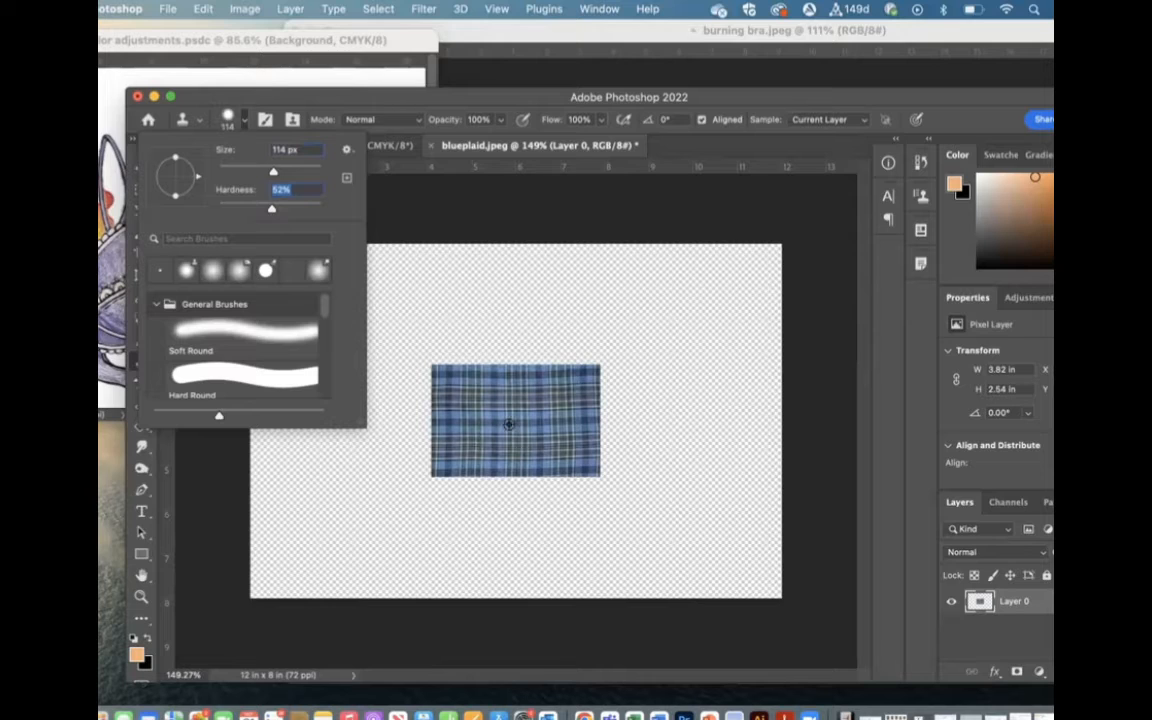
- Clone the plaid from the middle of the swatch upward, extending its full width to the canvas's top edge
{"action": "left_click", "coordinate": [509, 425], "text": "alt"}
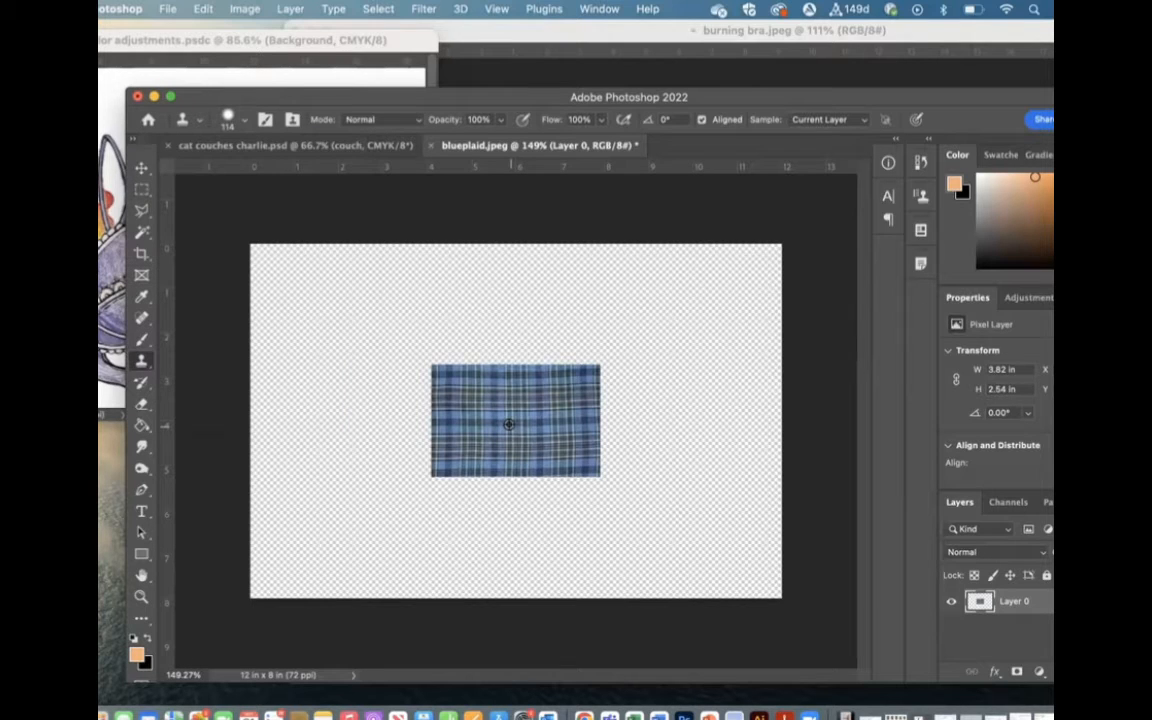
{"action": "left_click_drag", "start_coordinate": [510, 380], "coordinate": [509, 360]}
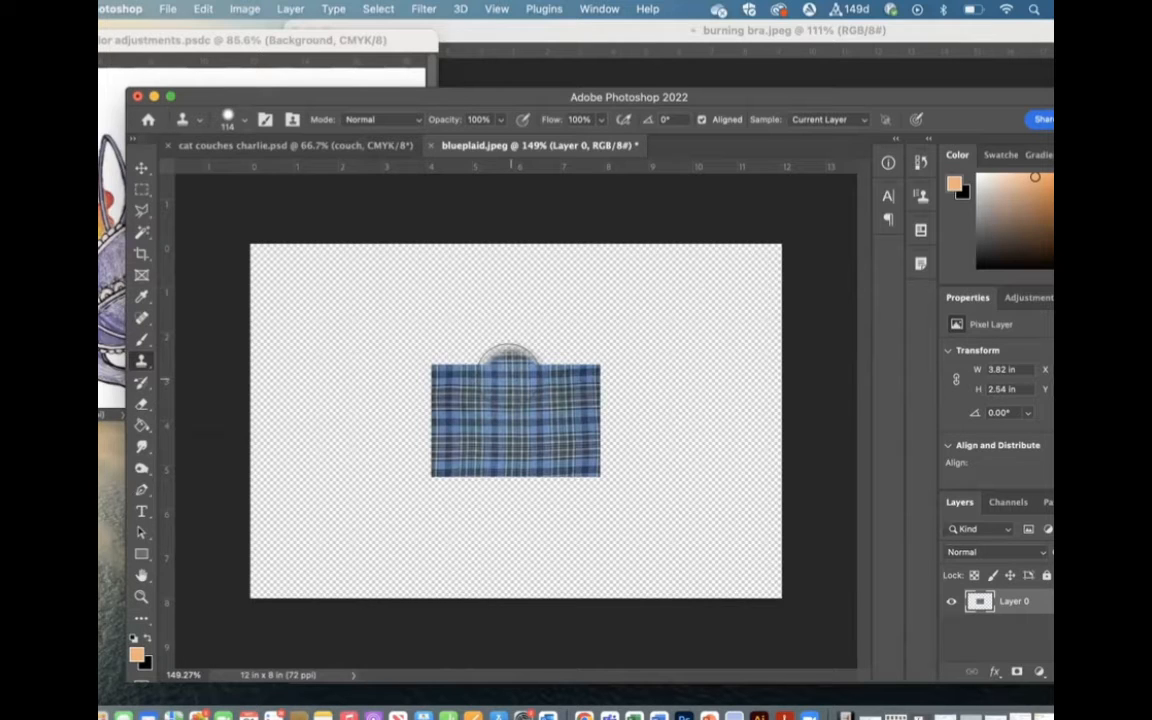
{"action": "mouse_move", "coordinate": [509, 358]}
{"action": "left_mouse_down"}
{"action": "mouse_move", "coordinate": [488, 345]}
{"action": "mouse_move", "coordinate": [548, 342]}
{"action": "mouse_move", "coordinate": [578, 365]}
{"action": "mouse_move", "coordinate": [522, 348]}
{"action": "mouse_move", "coordinate": [458, 360]}
{"action": "mouse_move", "coordinate": [432, 333]}
{"action": "mouse_move", "coordinate": [590, 328]}
{"action": "mouse_move", "coordinate": [586, 290]}
{"action": "mouse_move", "coordinate": [429, 306]}
{"action": "mouse_move", "coordinate": [445, 255]}
{"action": "mouse_move", "coordinate": [530, 240]}
{"action": "mouse_move", "coordinate": [558, 260]}
{"action": "mouse_move", "coordinate": [530, 228]}
{"action": "mouse_move", "coordinate": [540, 240]}
{"action": "mouse_move", "coordinate": [425, 268]}
{"action": "left_mouse_up"}
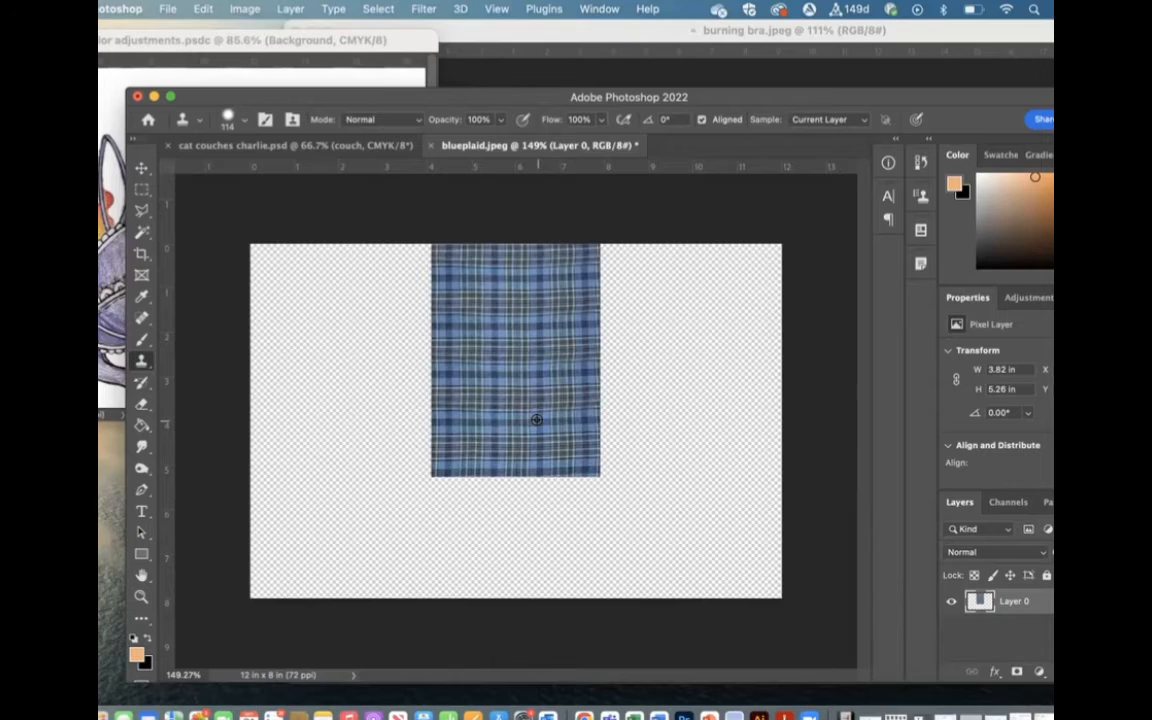
{"action": "scroll", "coordinate": [536, 420], "scroll_direction": "up", "scroll_amount": 5}
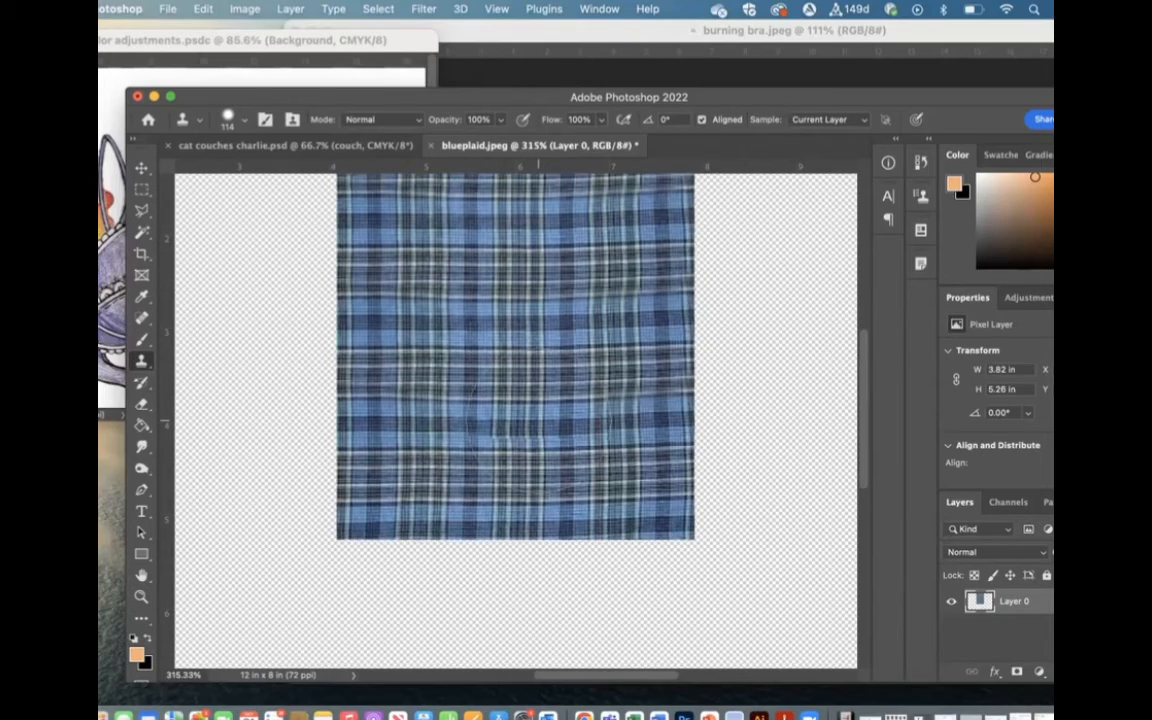
- Clone the plaid from the lower part of the swatch downward, extending its full width to the canvas's bottom edge
{"action": "scroll", "coordinate": [550, 400], "scroll_direction": "up", "scroll_amount": 4}
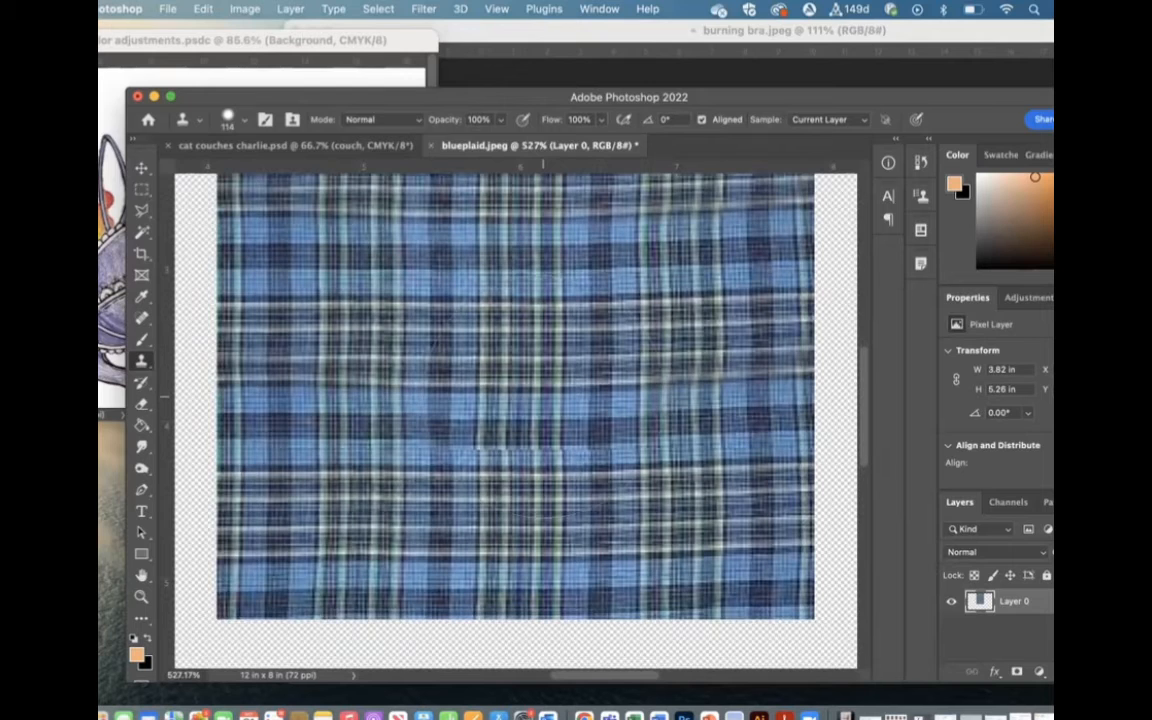
{"action": "scroll", "coordinate": [540, 440], "scroll_direction": "down", "scroll_amount": 3}
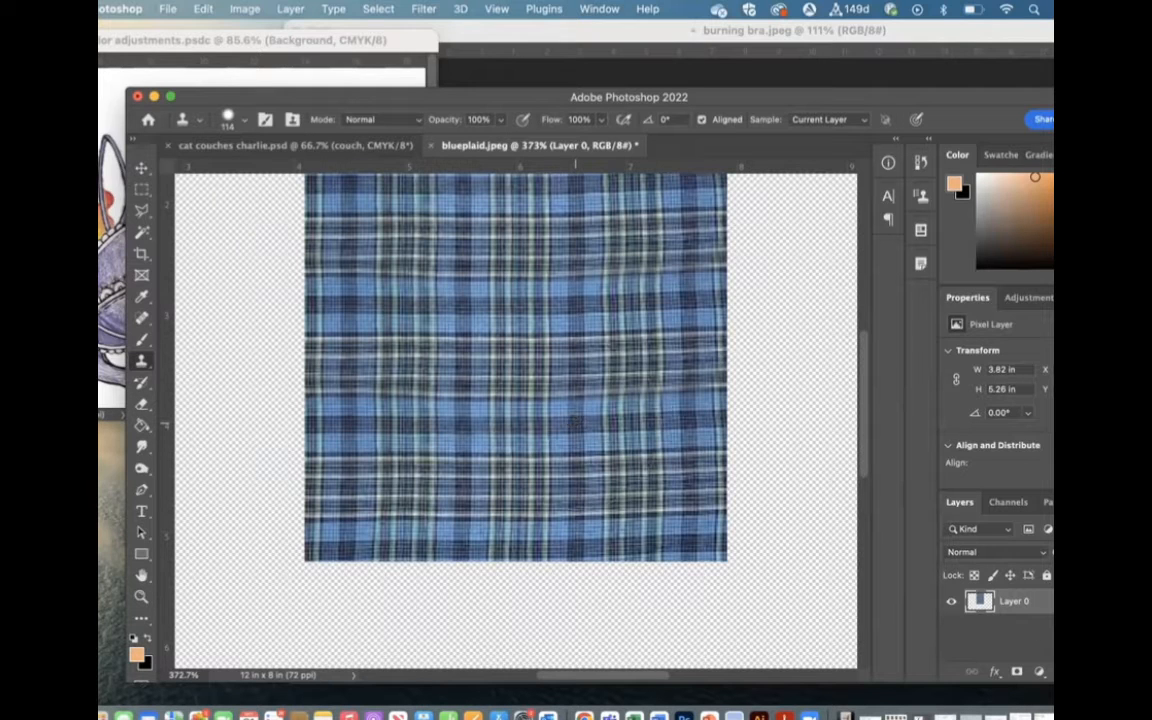
{"action": "left_click", "coordinate": [575, 424], "text": "alt"}
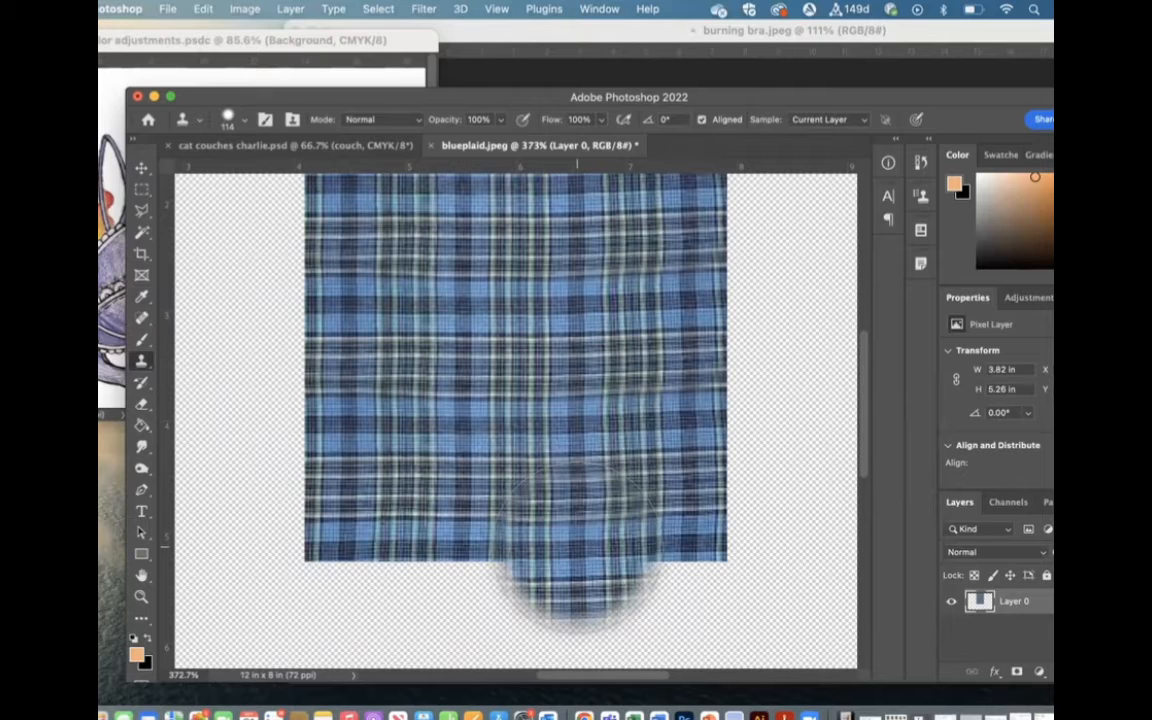
{"action": "mouse_move", "coordinate": [575, 585]}
{"action": "left_mouse_down"}
{"action": "mouse_move", "coordinate": [440, 585]}
{"action": "mouse_move", "coordinate": [320, 565]}
{"action": "mouse_move", "coordinate": [750, 548]}
{"action": "left_mouse_up"}
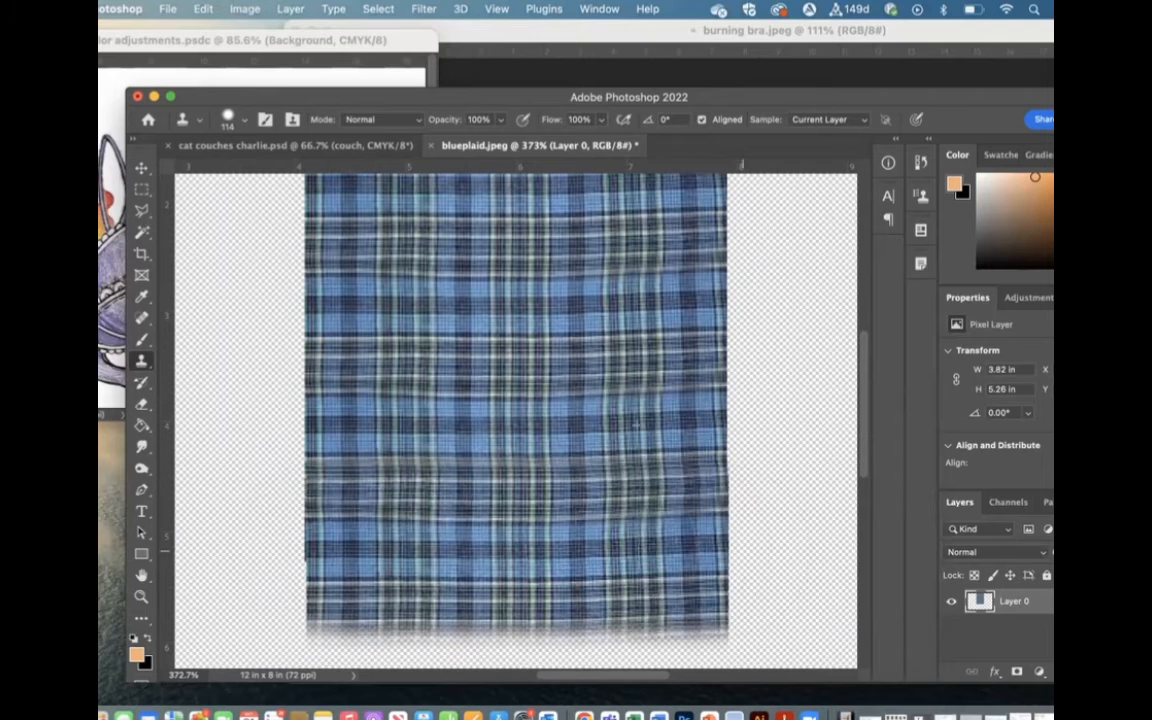
{"action": "scroll", "coordinate": [425, 555], "scroll_direction": "down", "scroll_amount": 5}
{"action": "left_click", "coordinate": [414, 445]}
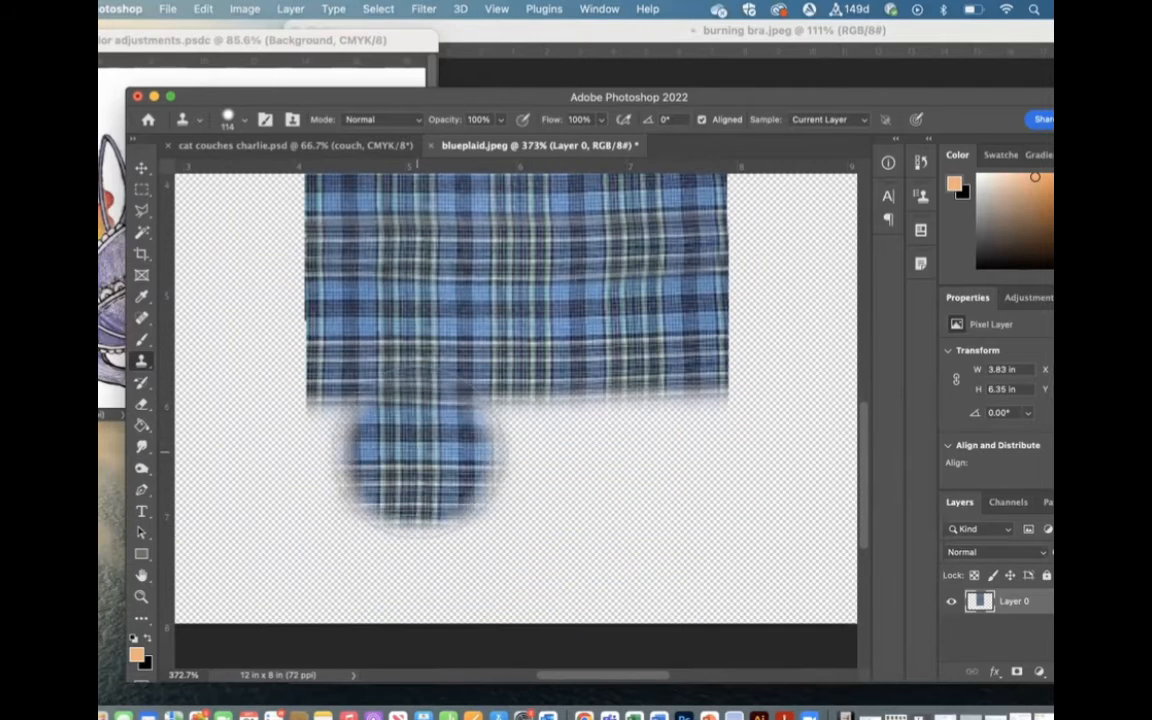
{"action": "mouse_move", "coordinate": [414, 445]}
{"action": "left_mouse_down"}
{"action": "mouse_move", "coordinate": [336, 434]}
{"action": "mouse_move", "coordinate": [646, 444]}
{"action": "mouse_move", "coordinate": [758, 418]}
{"action": "left_mouse_up"}
{"action": "left_click_drag", "start_coordinate": [448, 434], "coordinate": [314, 446]}
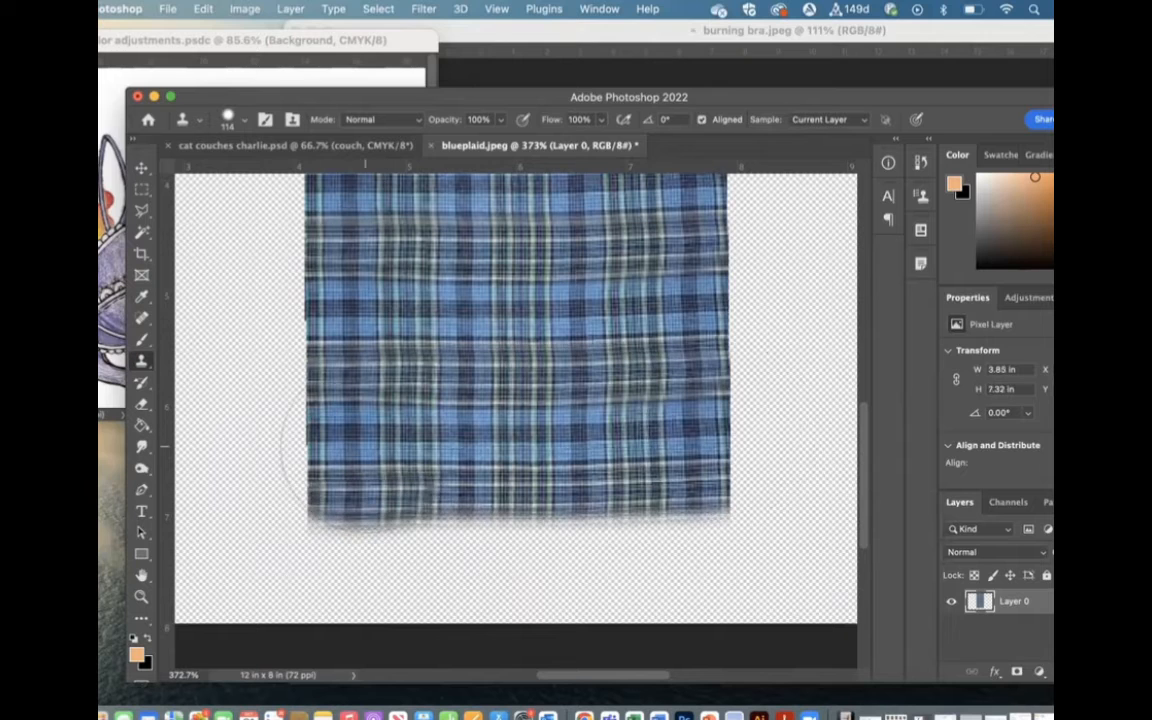
{"action": "scroll", "coordinate": [367, 446], "scroll_direction": "down", "scroll_amount": 5}
{"action": "mouse_move", "coordinate": [386, 437]}
{"action": "left_mouse_down"}
{"action": "mouse_move", "coordinate": [270, 424]}
{"action": "mouse_move", "coordinate": [627, 455]}
{"action": "mouse_move", "coordinate": [771, 450]}
{"action": "left_mouse_up"}
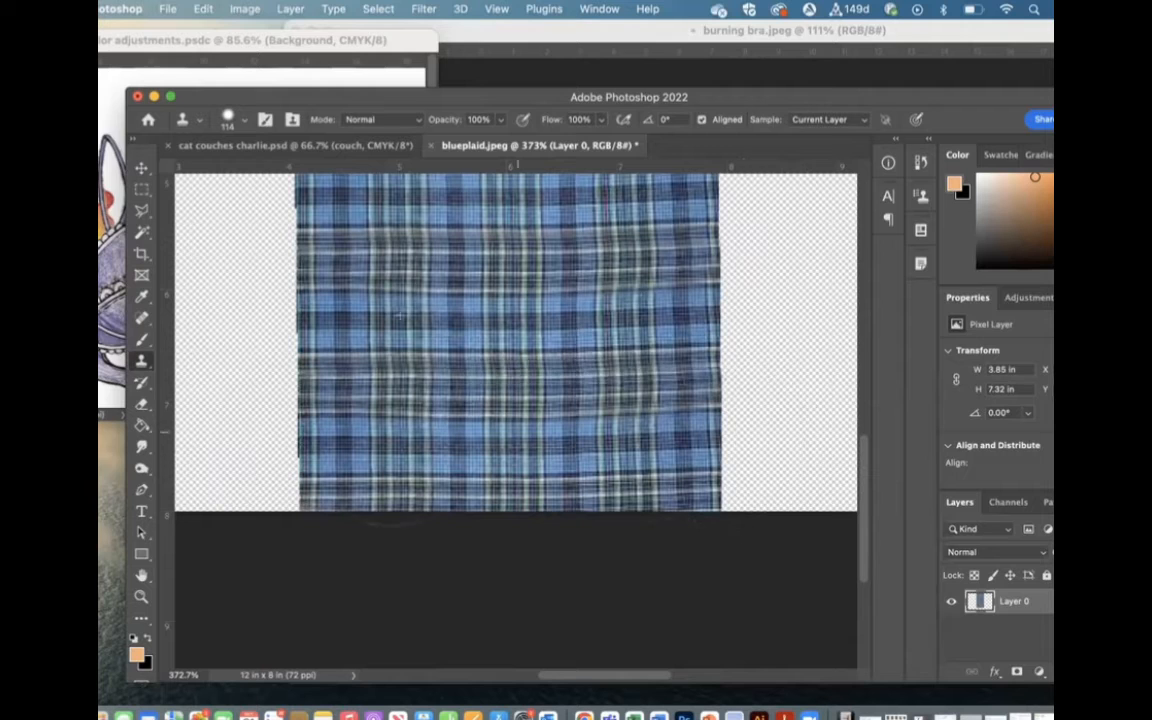
- Sample the plaid near the top of the swatch, add a new layer, and clone a strip along the swatch's right edge down the canvas's height
{"action": "scroll", "coordinate": [281, 450], "scroll_direction": "up", "scroll_amount": 5}
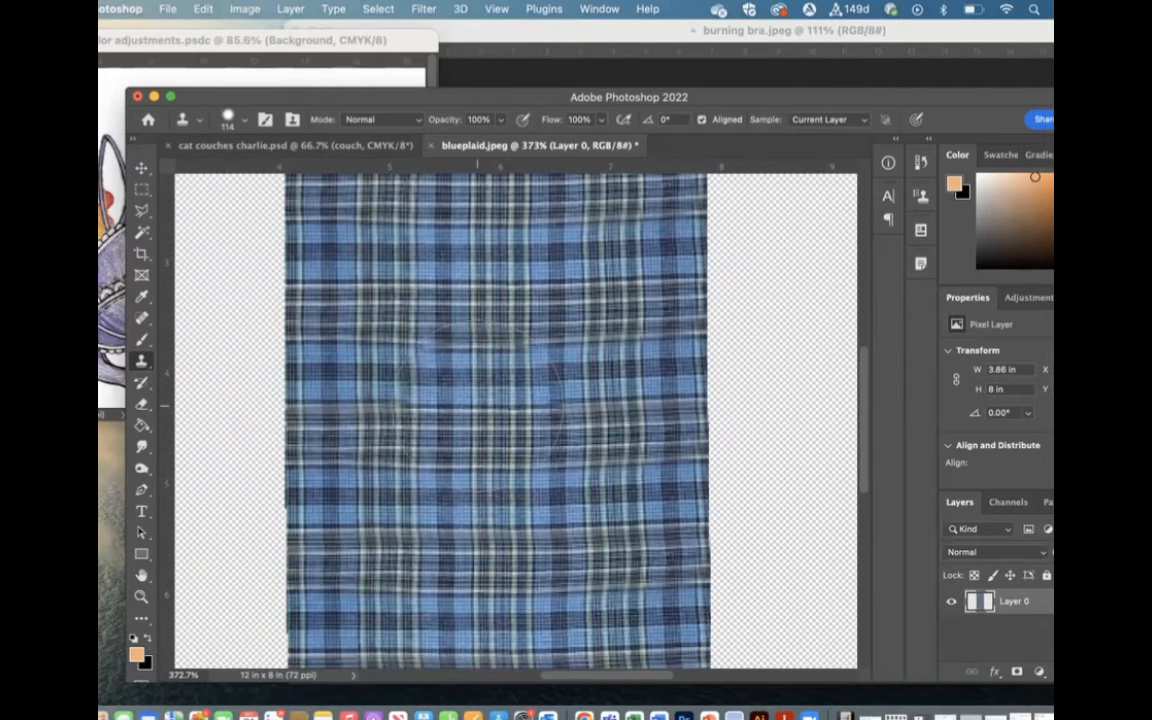
{"action": "scroll", "coordinate": [477, 405], "scroll_direction": "down", "scroll_amount": 3}
{"action": "scroll", "coordinate": [477, 405], "scroll_direction": "up", "scroll_amount": 5}
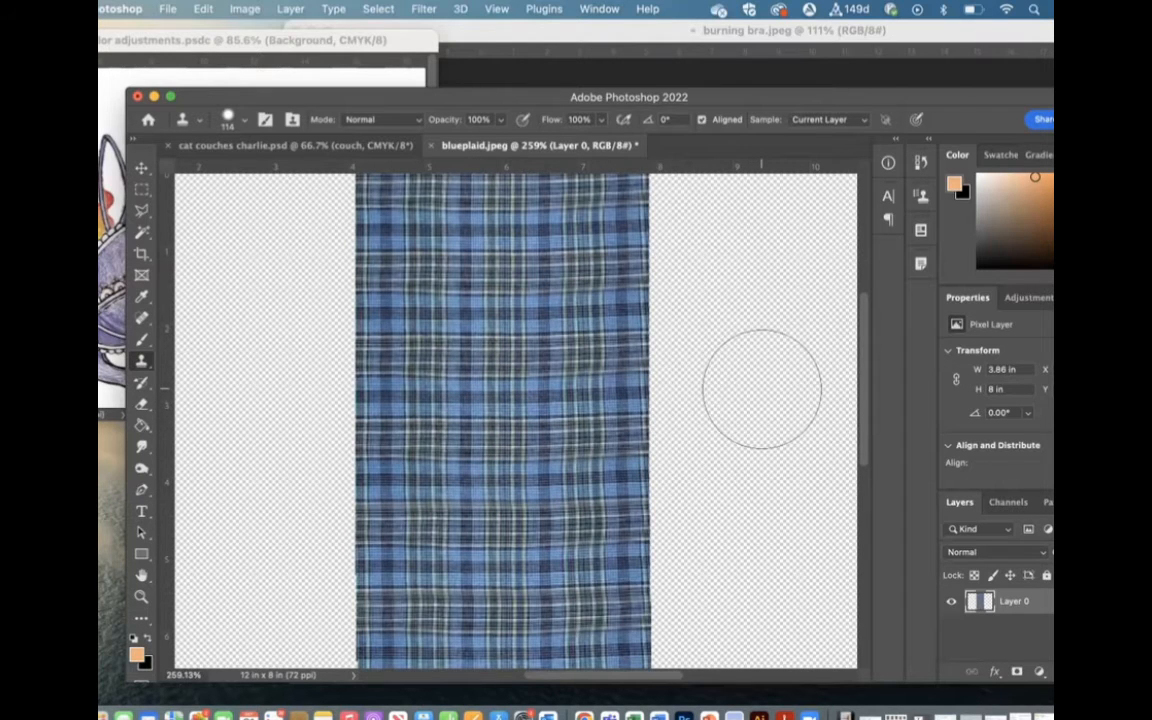
{"action": "scroll", "coordinate": [762, 389], "scroll_direction": "up", "scroll_amount": 3}
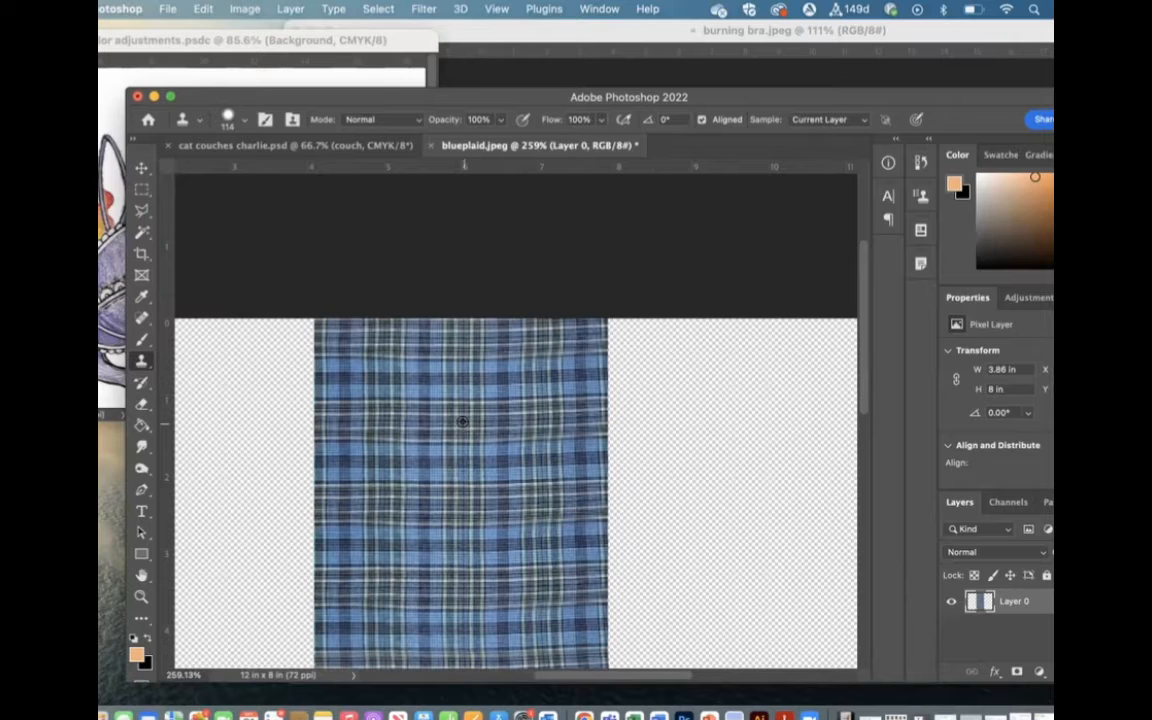
{"action": "left_click", "coordinate": [463, 422], "text": "alt"}
{"action": "left_click", "coordinate": [1083, 672]}
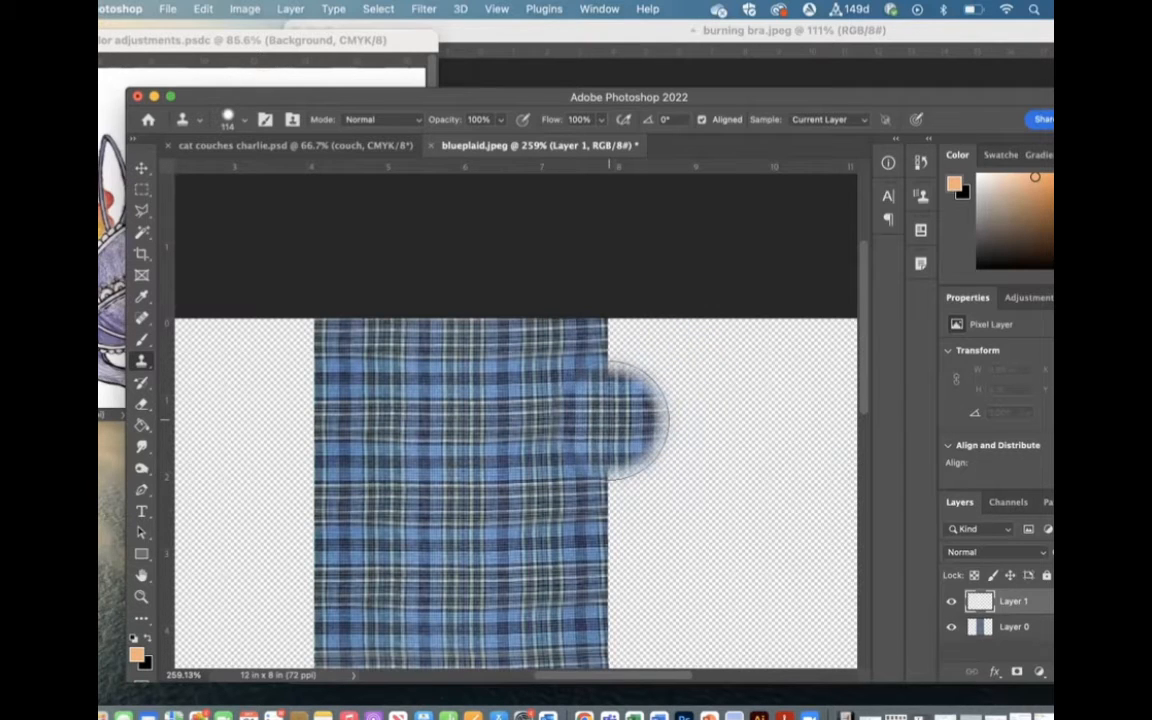
{"action": "mouse_move", "coordinate": [625, 418]}
{"action": "left_mouse_down"}
{"action": "mouse_move", "coordinate": [612, 344]}
{"action": "mouse_move", "coordinate": [645, 503]}
{"action": "left_mouse_up"}
{"action": "scroll", "coordinate": [630, 486], "scroll_direction": "down", "scroll_amount": 5}
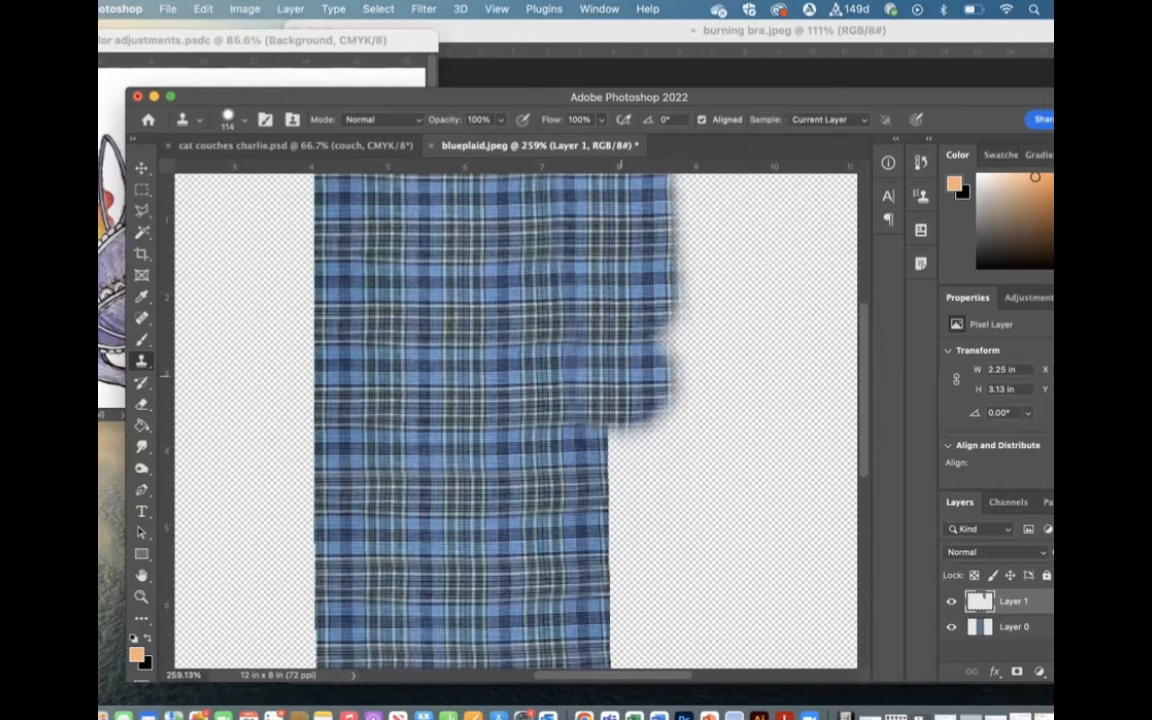
{"action": "mouse_move", "coordinate": [600, 365]}
{"action": "left_mouse_down"}
{"action": "mouse_move", "coordinate": [592, 440]}
{"action": "mouse_move", "coordinate": [605, 520]}
{"action": "left_mouse_up"}
{"action": "scroll", "coordinate": [625, 513], "scroll_direction": "down", "scroll_amount": 5}
{"action": "mouse_move", "coordinate": [618, 442]}
{"action": "left_mouse_down"}
{"action": "mouse_move", "coordinate": [615, 622]}
{"action": "mouse_move", "coordinate": [618, 355]}
{"action": "mouse_move", "coordinate": [627, 573]}
{"action": "left_mouse_up"}
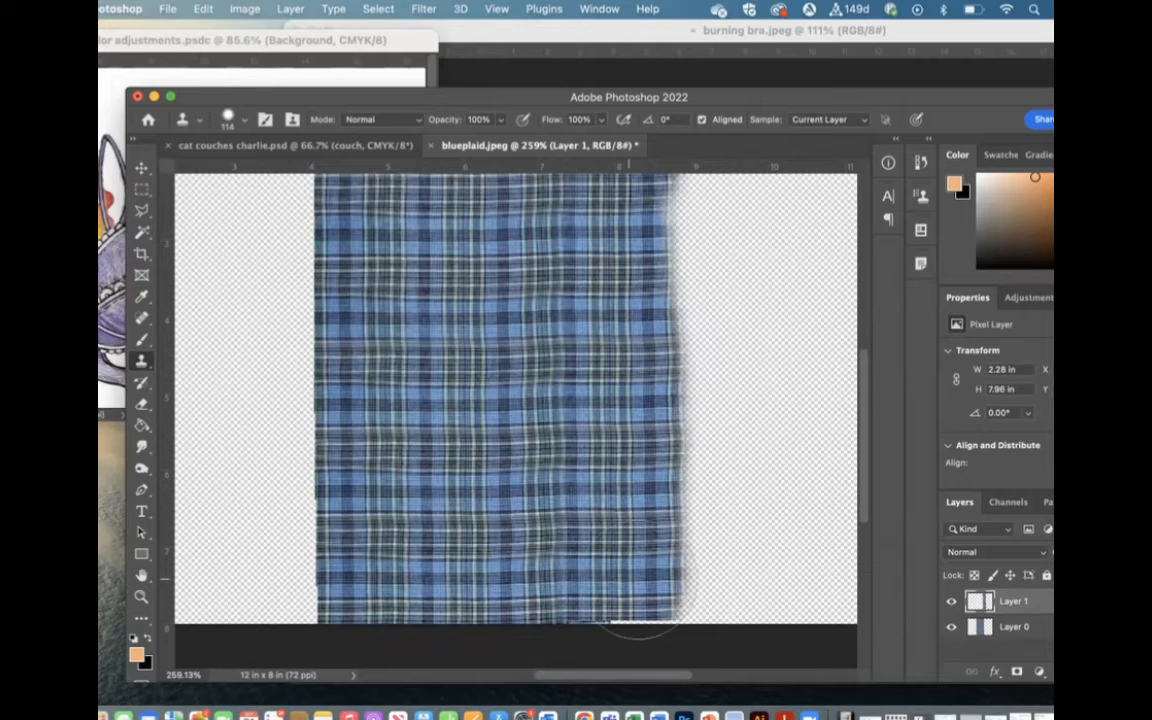
- Compare the swatch with and without the cloned strip on Layer 1 by toggling that layer's visibility
{"action": "left_click", "coordinate": [952, 602]}
{"action": "left_click", "coordinate": [952, 602]}
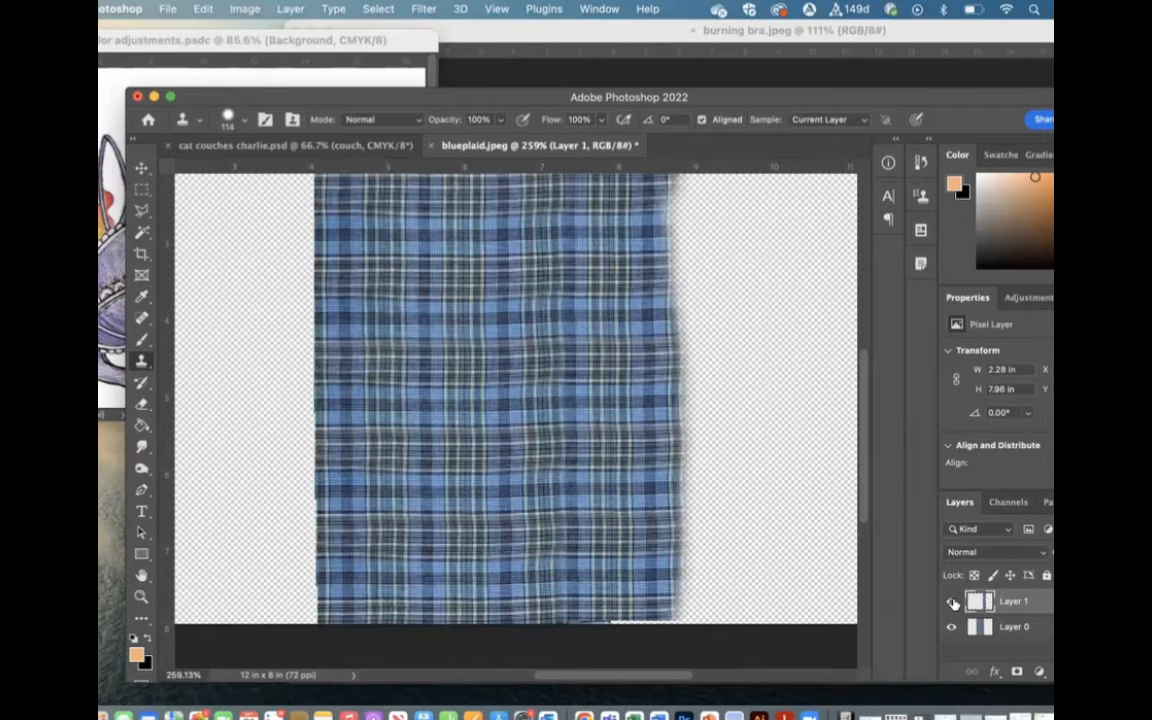
{"action": "left_click", "coordinate": [952, 602]}
{"action": "left_click", "coordinate": [952, 602]}
- Try to clone the plaid farther out past the strip's right edge, and undo the stroke
{"action": "left_click_drag", "start_coordinate": [640, 420], "coordinate": [657, 475]}
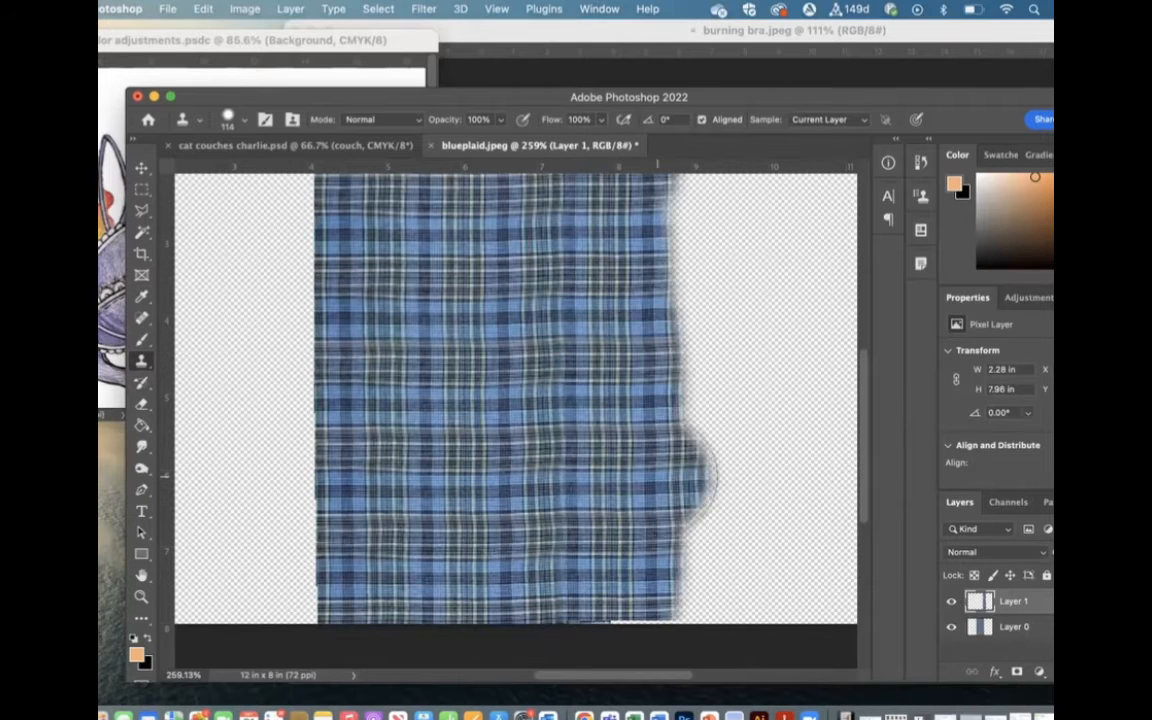
{"action": "scroll", "coordinate": [657, 475], "scroll_direction": "up", "scroll_amount": 5}
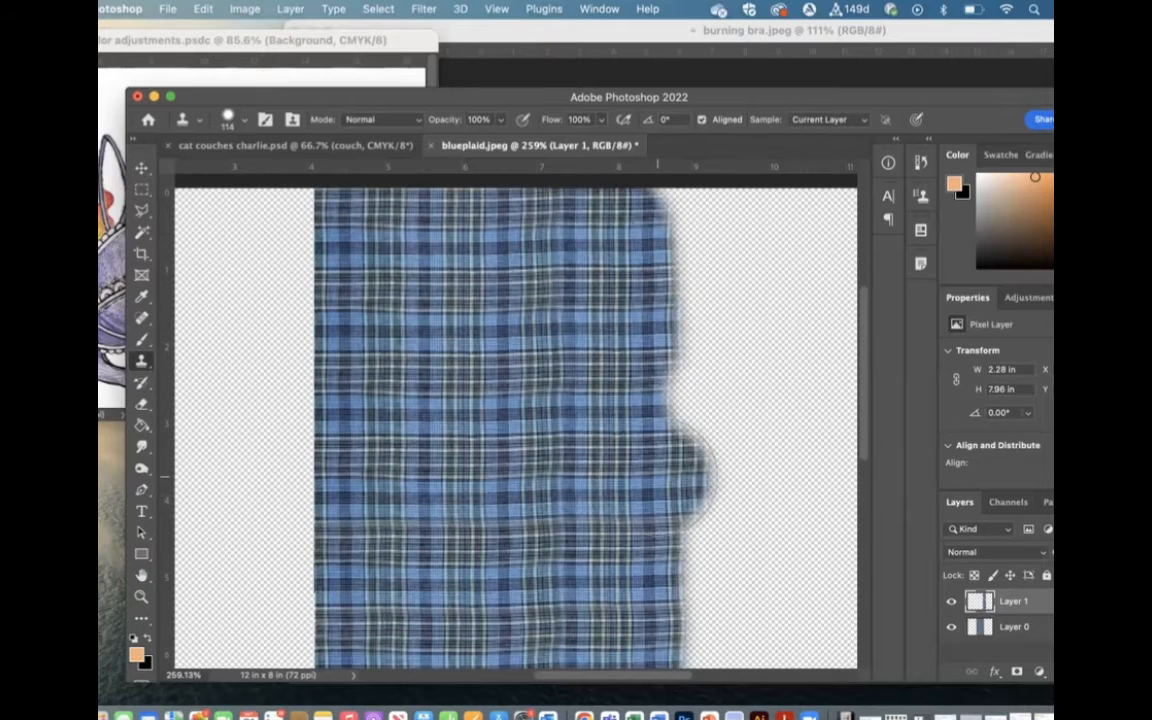
{"action": "key", "text": "super+z"}
- Clone more plaid along the left side of Layer 1's strip to widen it over the seam, and place a vertical guide at about 7.3 in
{"action": "left_click", "coordinate": [951, 627]}
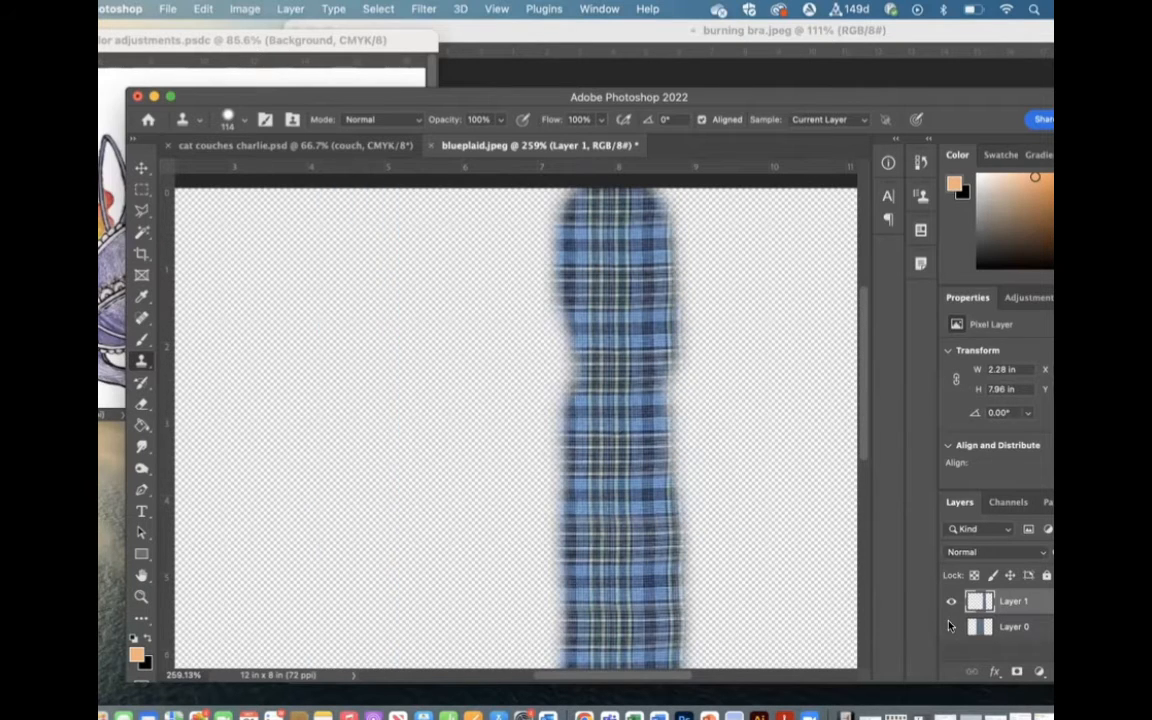
{"action": "left_click", "coordinate": [951, 627]}
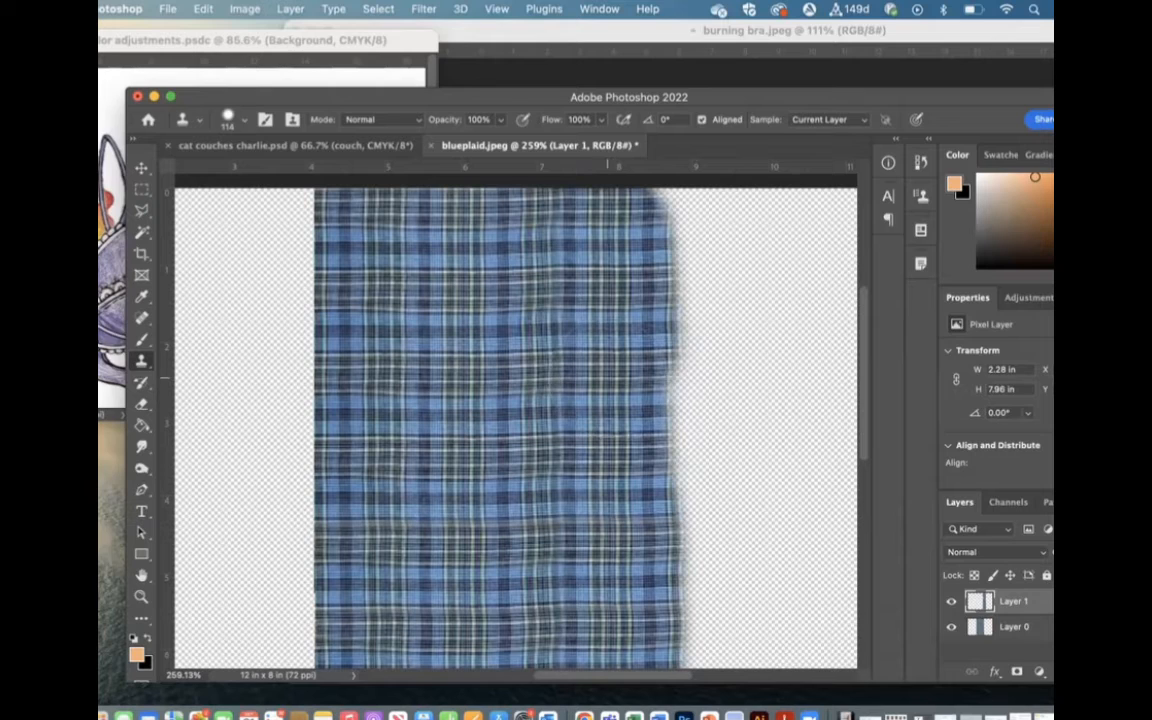
{"action": "mouse_move", "coordinate": [548, 330]}
{"action": "left_mouse_down"}
{"action": "mouse_move", "coordinate": [535, 207]}
{"action": "mouse_move", "coordinate": [543, 415]}
{"action": "left_mouse_up"}
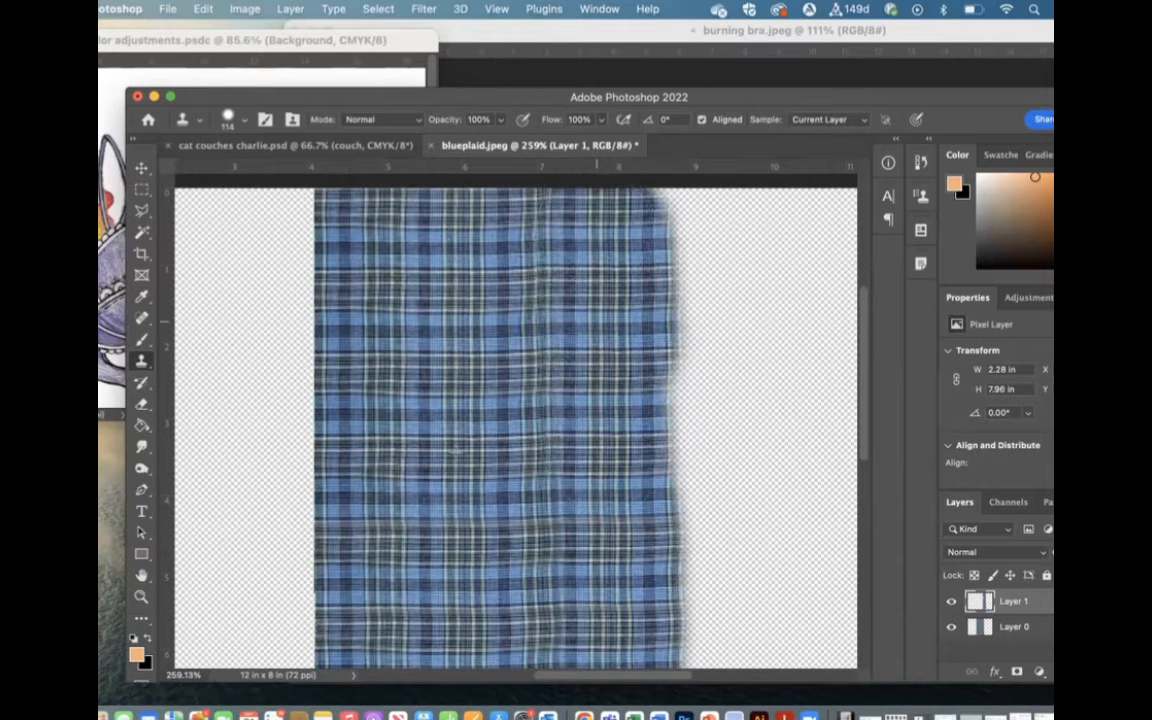
{"action": "mouse_move", "coordinate": [599, 447]}
{"action": "left_mouse_down"}
{"action": "mouse_move", "coordinate": [588, 610]}
{"action": "mouse_move", "coordinate": [590, 646]}
{"action": "mouse_move", "coordinate": [604, 654]}
{"action": "left_mouse_up"}
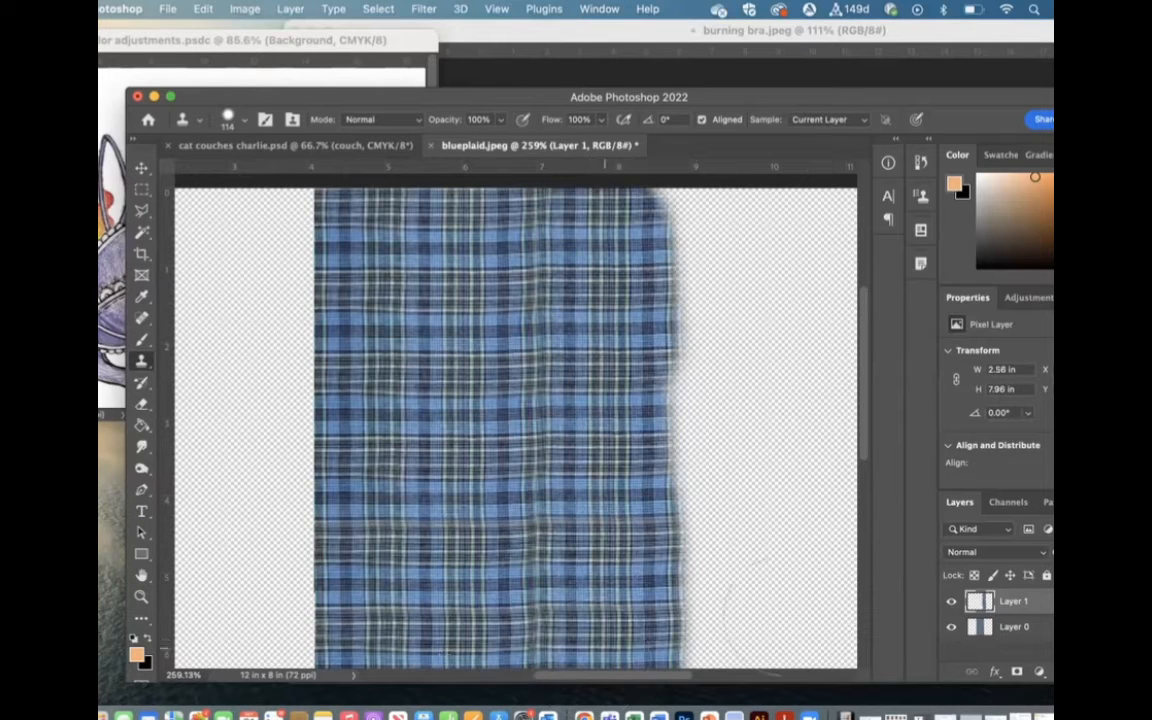
{"action": "left_click", "coordinate": [951, 628]}
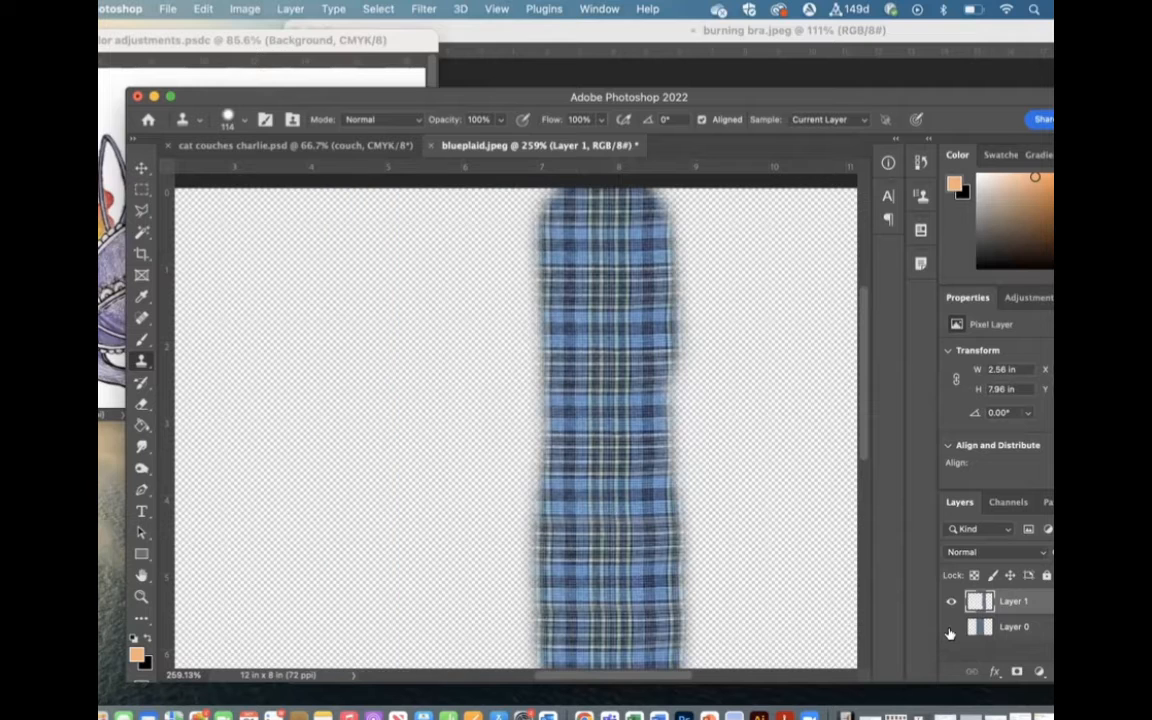
{"action": "left_click", "coordinate": [951, 628]}
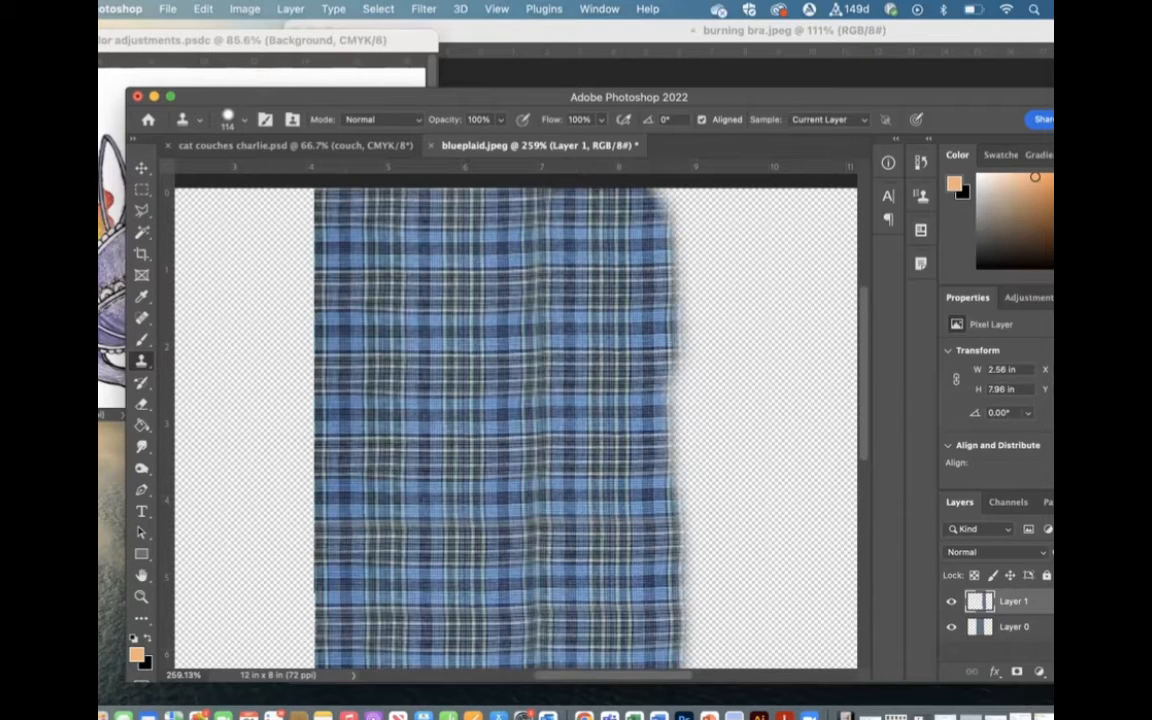
{"action": "left_click_drag", "start_coordinate": [166, 482], "coordinate": [568, 423]}
- Hide Layer 0, select the soft left edge of Layer 1's strip with a tall rectangular marquee, and cut it away
{"action": "left_click", "coordinate": [951, 627]}
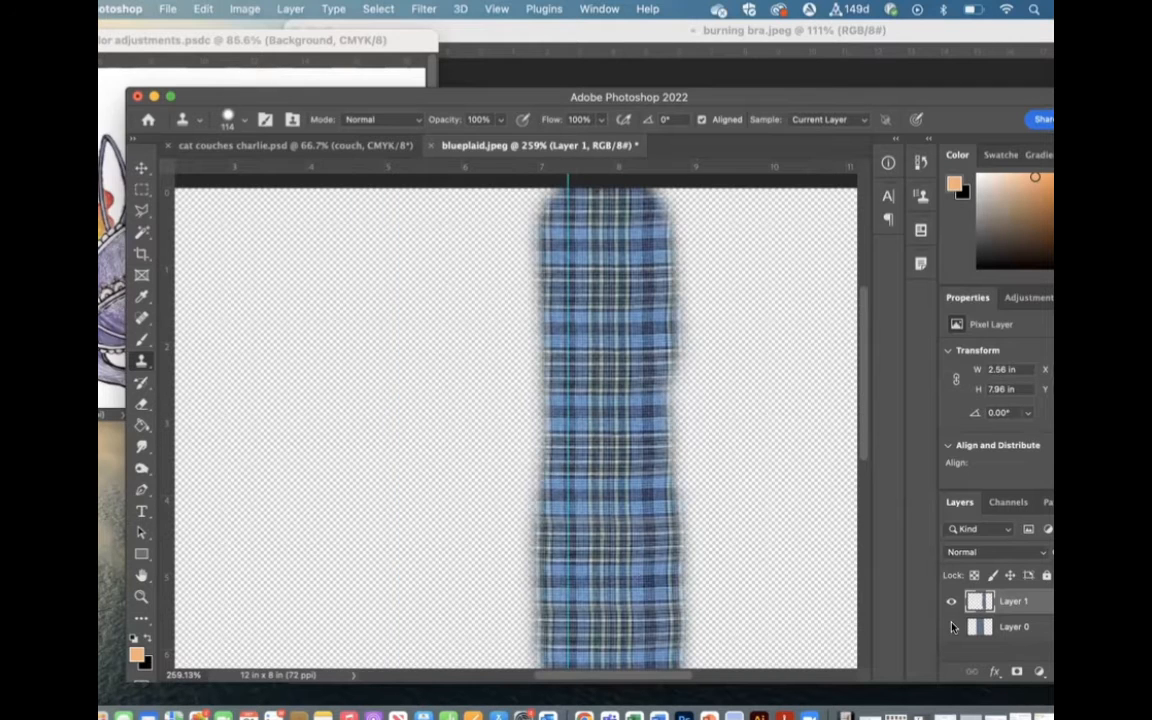
{"action": "left_click", "coordinate": [141, 189]}
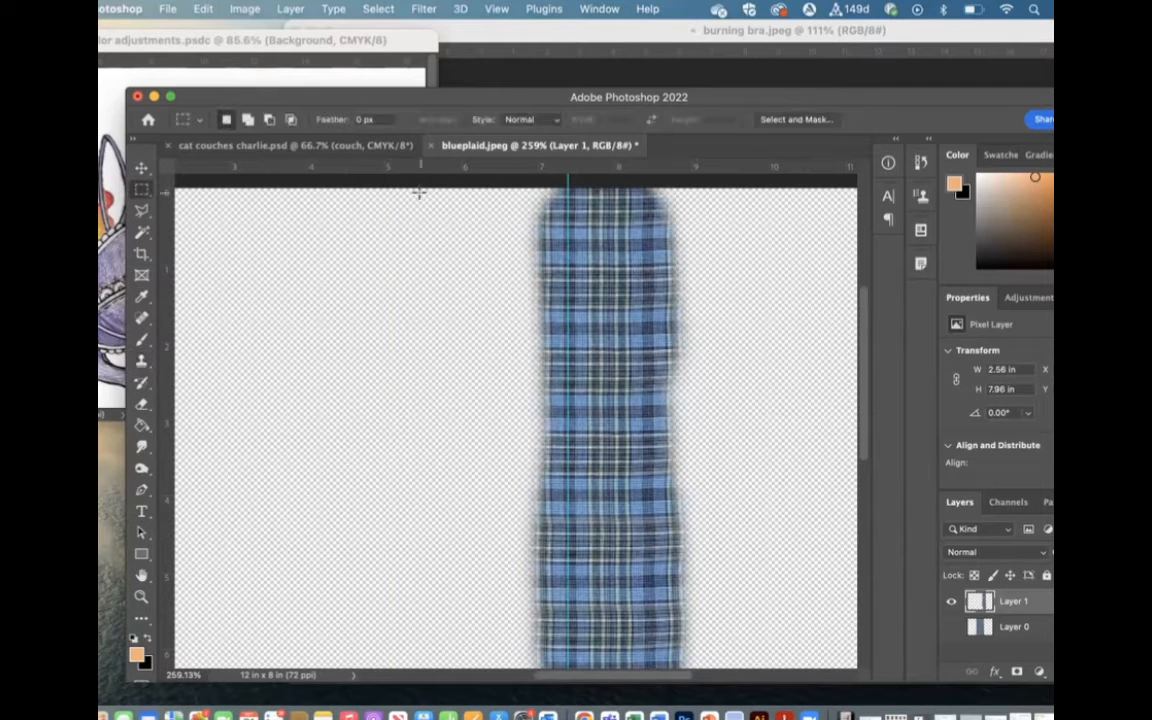
{"action": "left_click_drag", "start_coordinate": [449, 176], "coordinate": [548, 623]}
{"action": "left_click_drag", "start_coordinate": [546, 674], "coordinate": [554, 677]}
{"action": "scroll", "coordinate": [550, 517], "scroll_direction": "up", "scroll_amount": 10}
{"action": "scroll", "coordinate": [551, 517], "scroll_direction": "up", "scroll_amount": 3}
{"action": "key", "text": "super+x"}
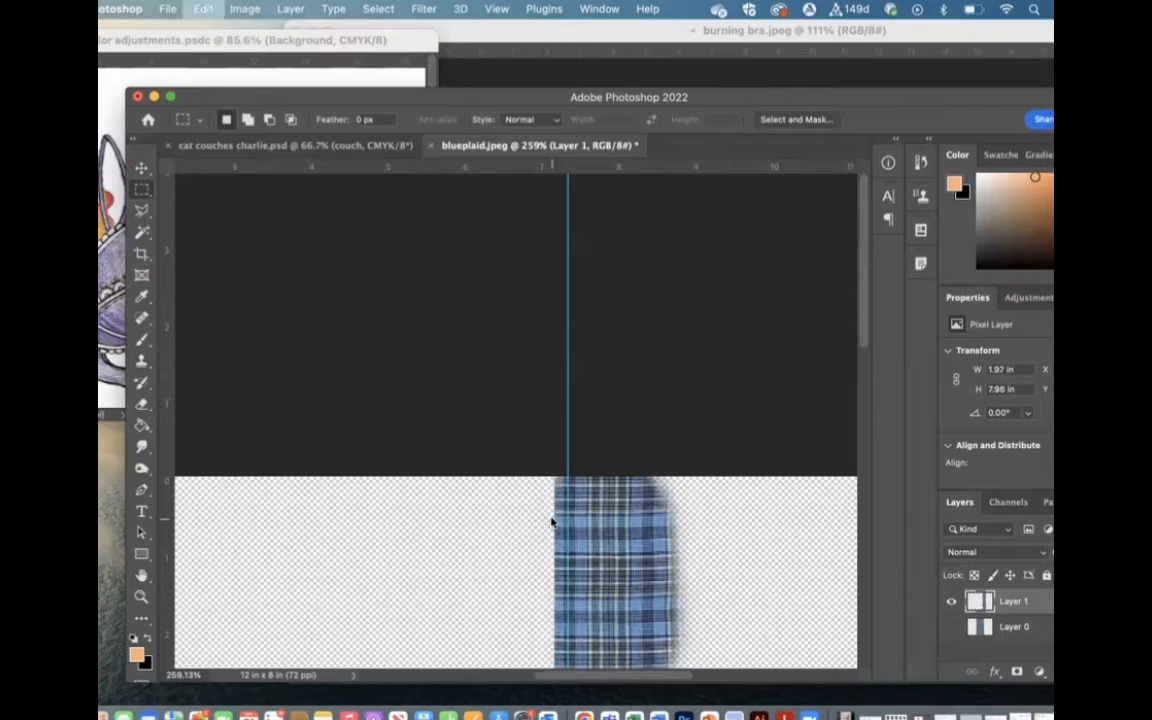
- Show Layer 0 to check the straight-cut seam, undo the cut and its selection, and leave both layers visible
{"action": "key", "text": "super+v"}
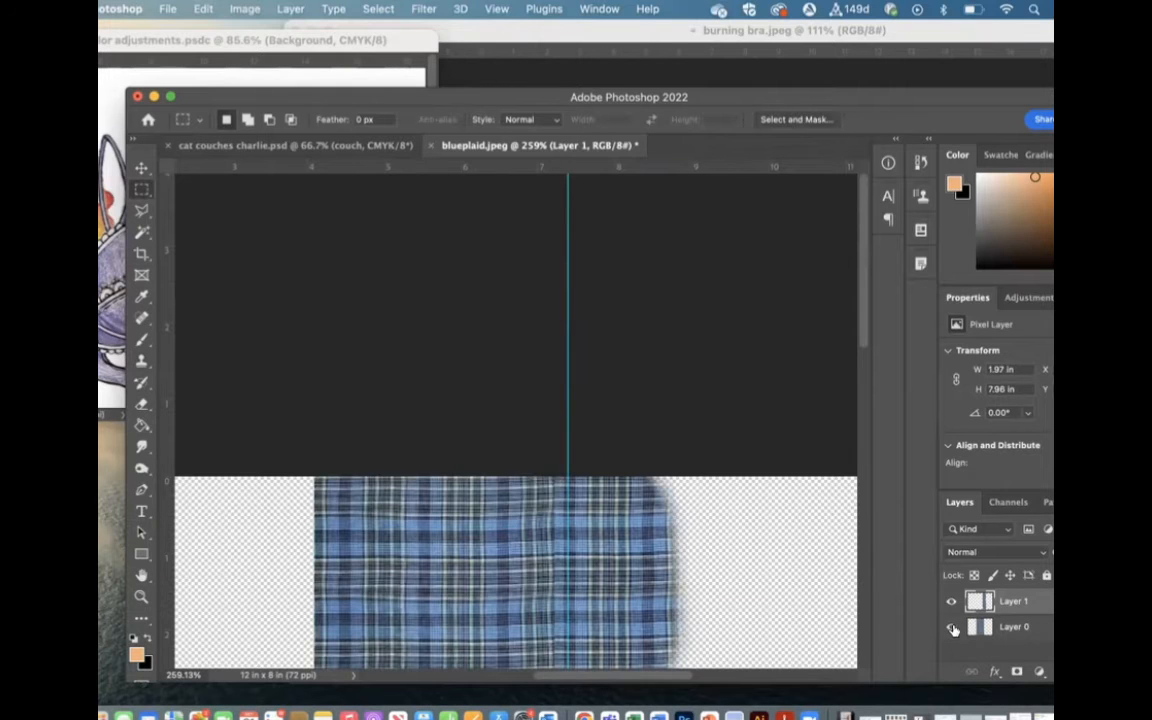
{"action": "left_click", "coordinate": [952, 627]}
{"action": "key", "text": "super+z"}
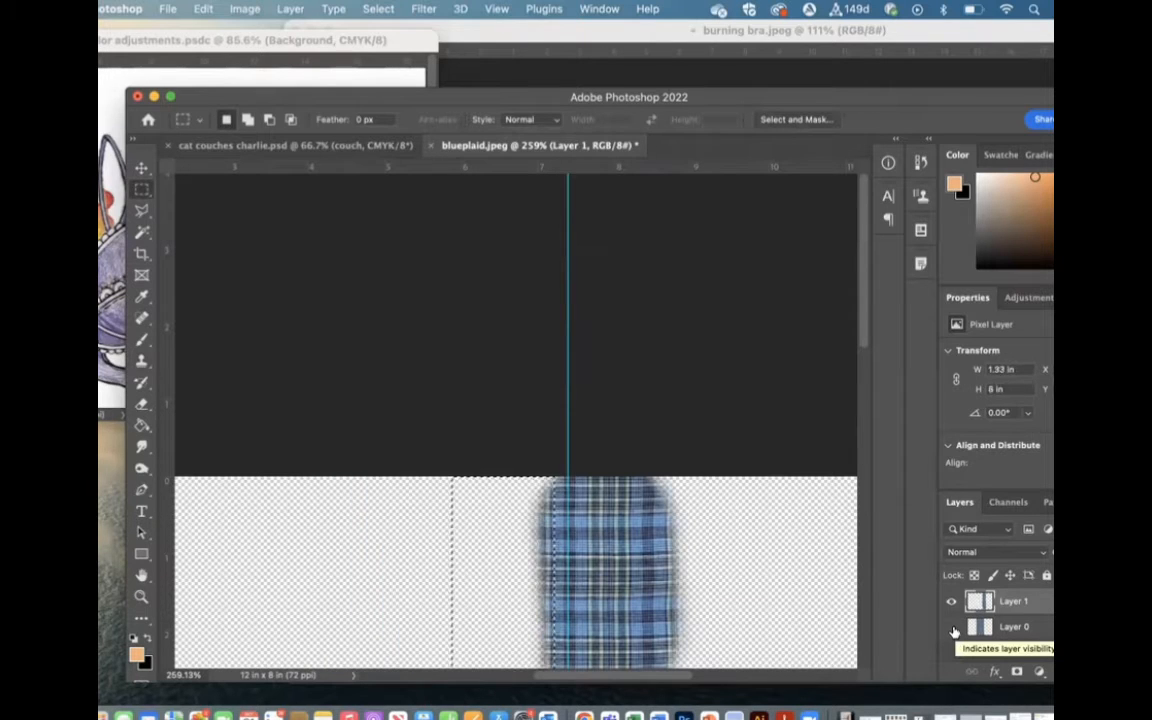
{"action": "key", "text": "super+z"}
{"action": "left_click", "coordinate": [951, 627]}
- Switch to the Eraser for working on Layer 1's cloned strip
{"action": "scroll", "coordinate": [740, 385], "scroll_direction": "down", "scroll_amount": 5}
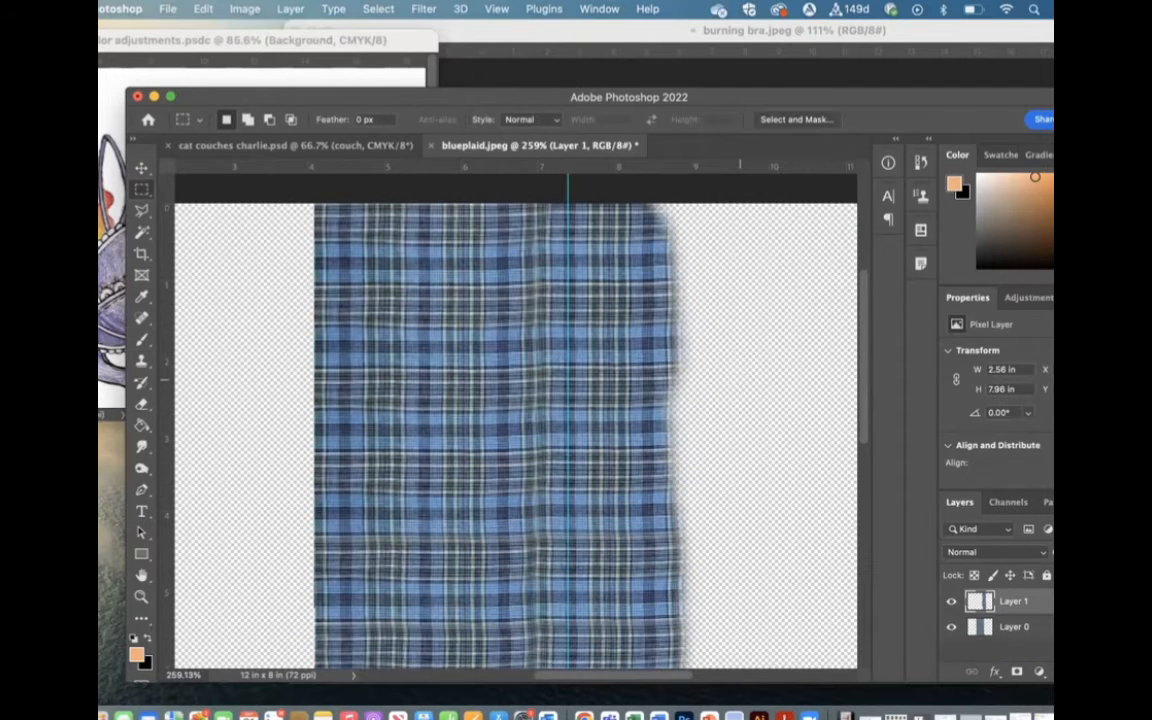
{"action": "key", "text": "s"}
{"action": "key", "text": "e"}
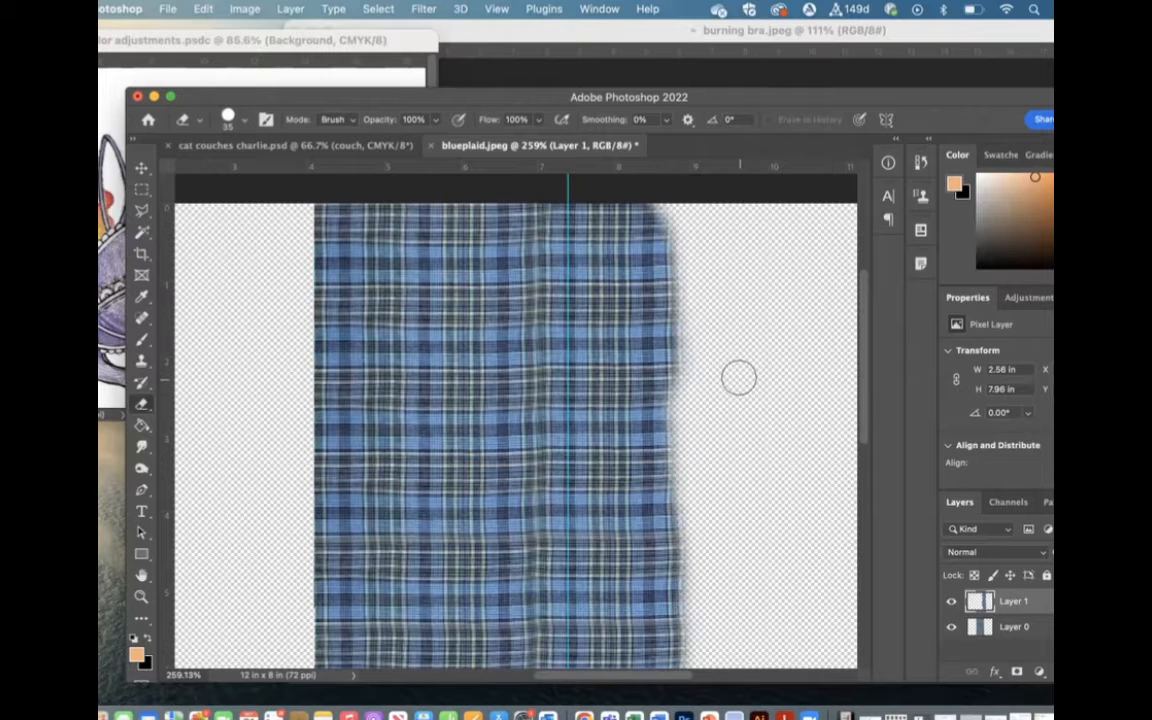
- Set the Eraser to 45% opacity and enlarge its brush to 60 px for work on the plaid's Layer 1
{"action": "left_click", "coordinate": [229, 117]}
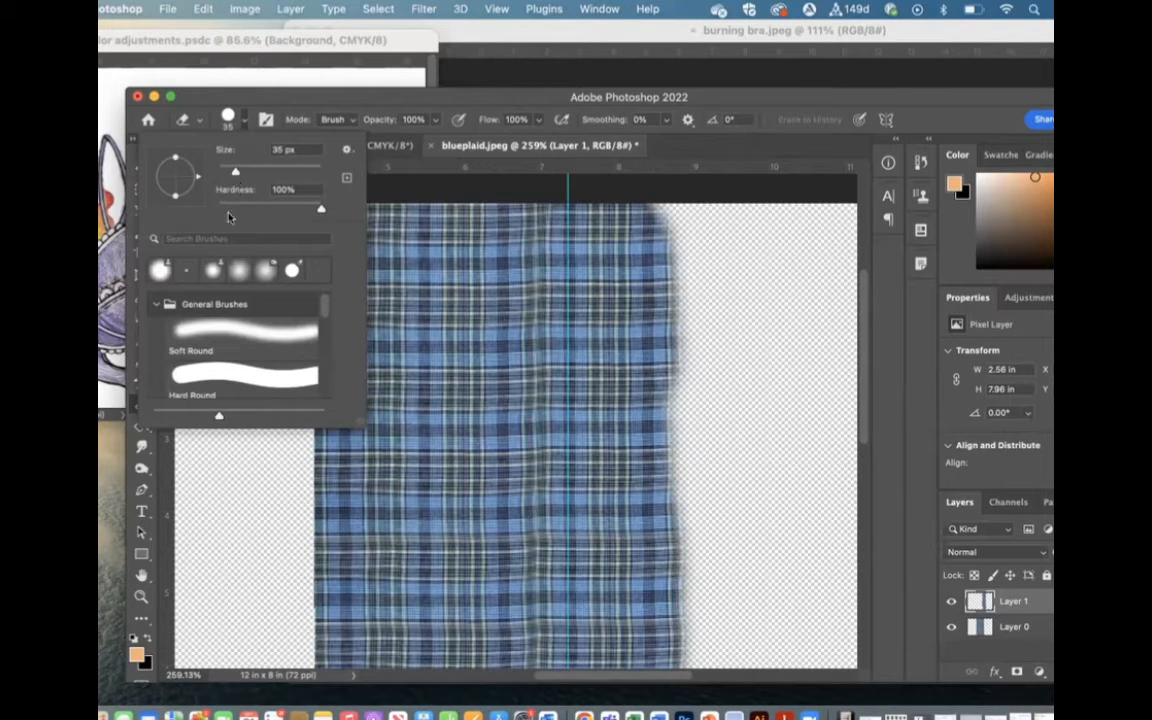
{"action": "left_click", "coordinate": [434, 119]}
{"action": "left_click_drag", "start_coordinate": [393, 141], "coordinate": [392, 140]}
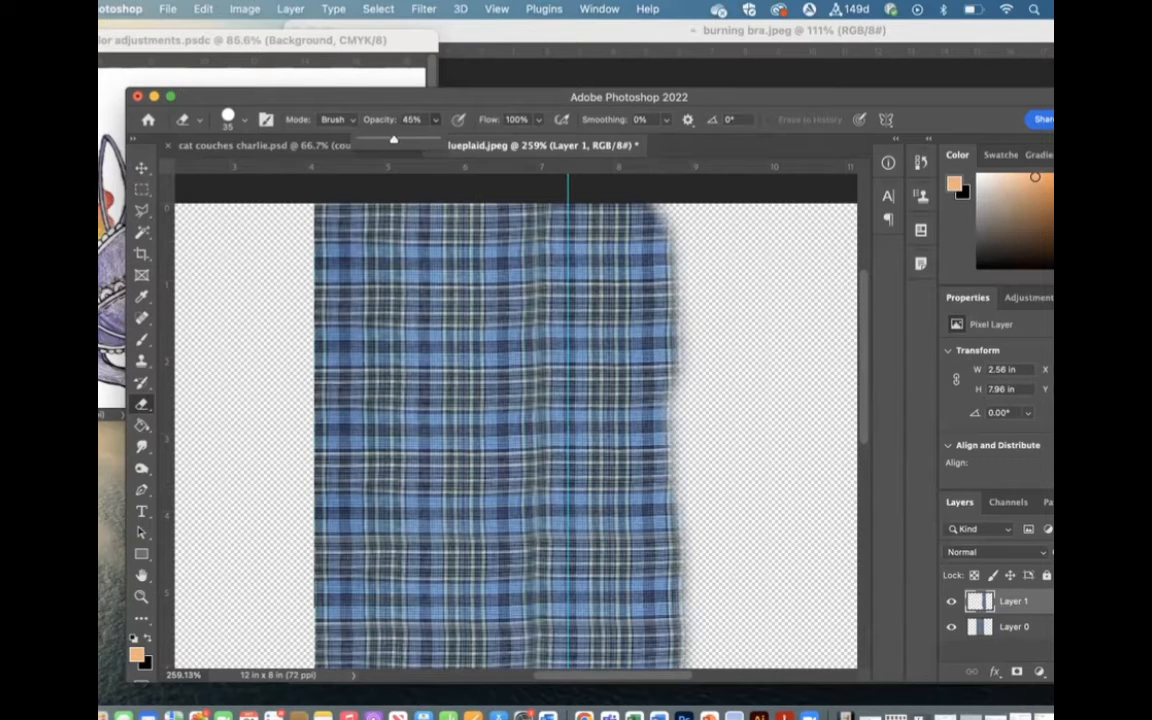
{"action": "key", "text": "]"}
{"action": "key", "text": "]"}
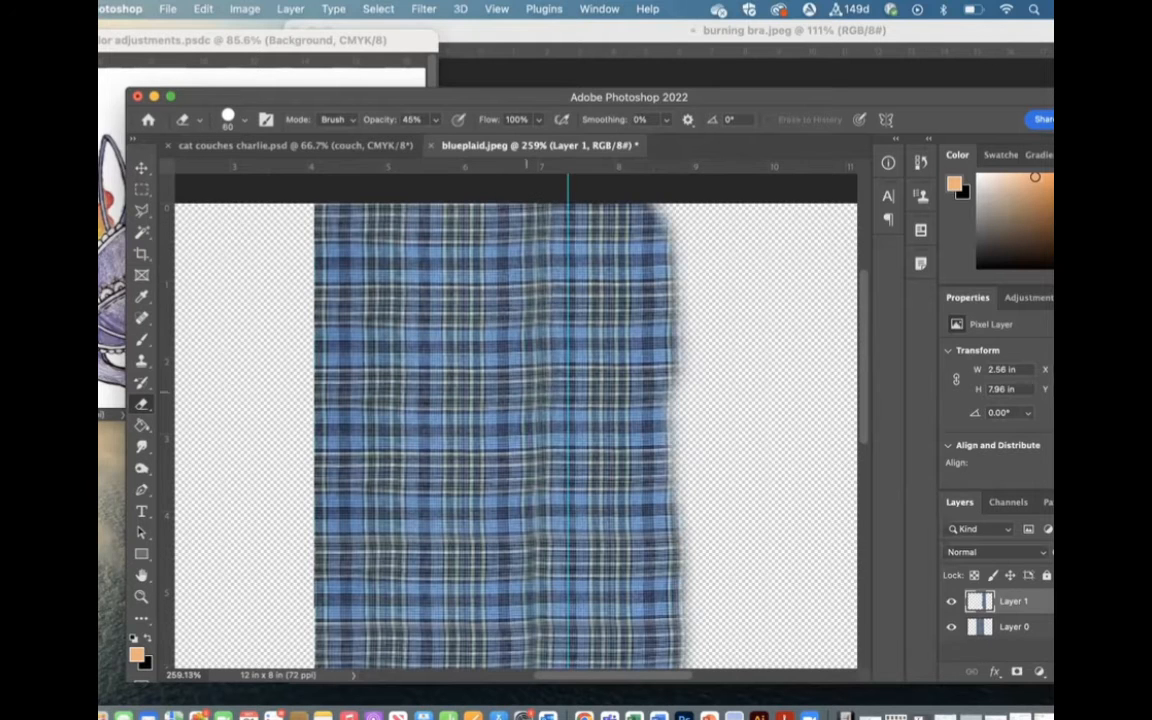
{"action": "scroll", "coordinate": [520, 420], "scroll_direction": "down", "scroll_amount": 2}
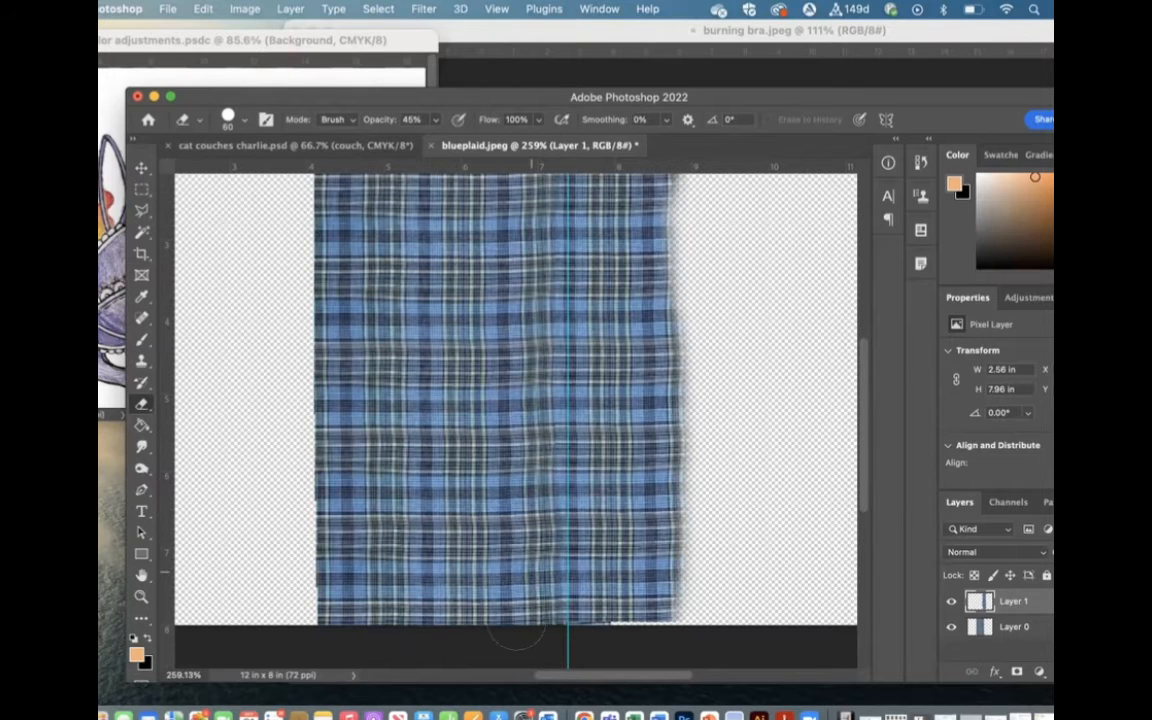
{"action": "scroll", "coordinate": [511, 587], "scroll_direction": "up", "scroll_amount": 10}
{"action": "scroll", "coordinate": [511, 587], "scroll_direction": "down", "scroll_amount": 3}
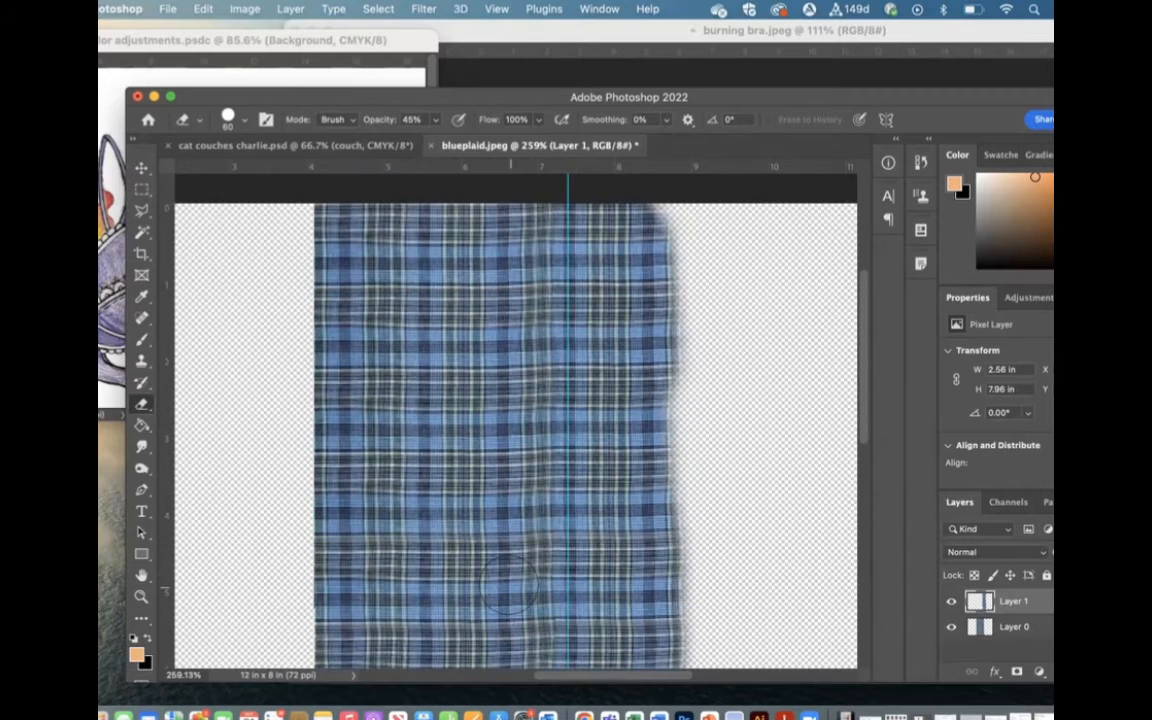
- Copy a full-height strip about 2.93 in wide from the left side of Layer 0's plaid onto a new layer
{"action": "scroll", "coordinate": [511, 586], "scroll_direction": "down", "scroll_amount": 5}
{"action": "left_click", "coordinate": [142, 189]}
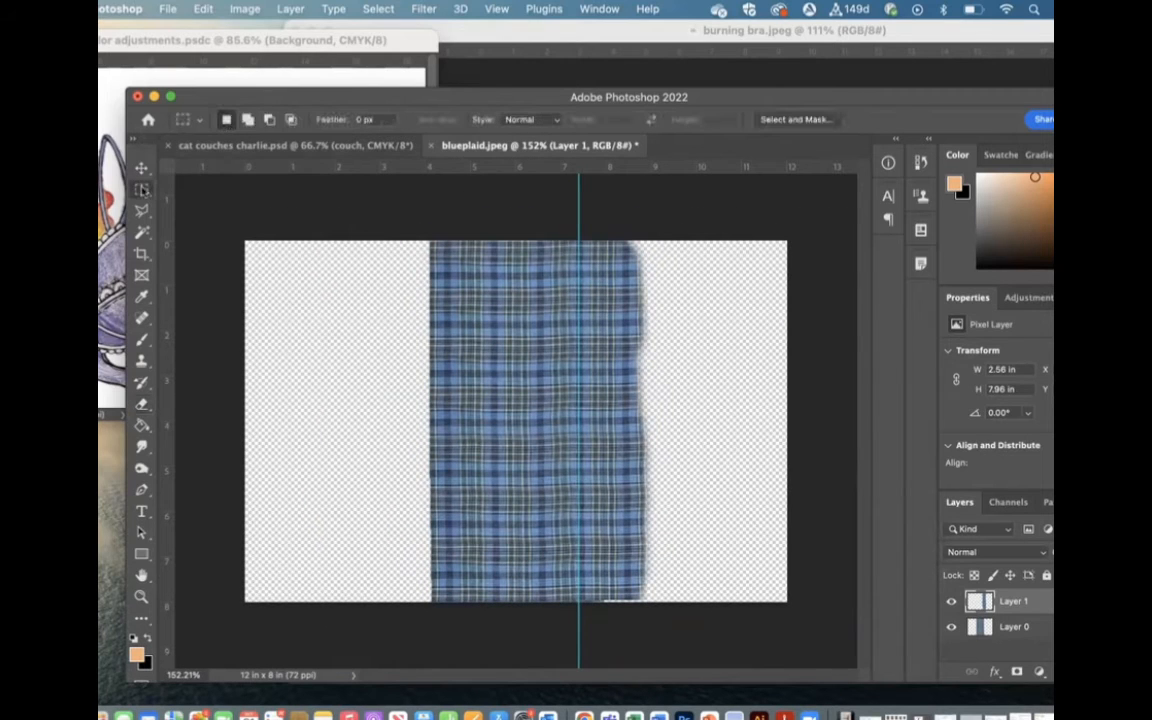
{"action": "left_click", "coordinate": [1014, 627]}
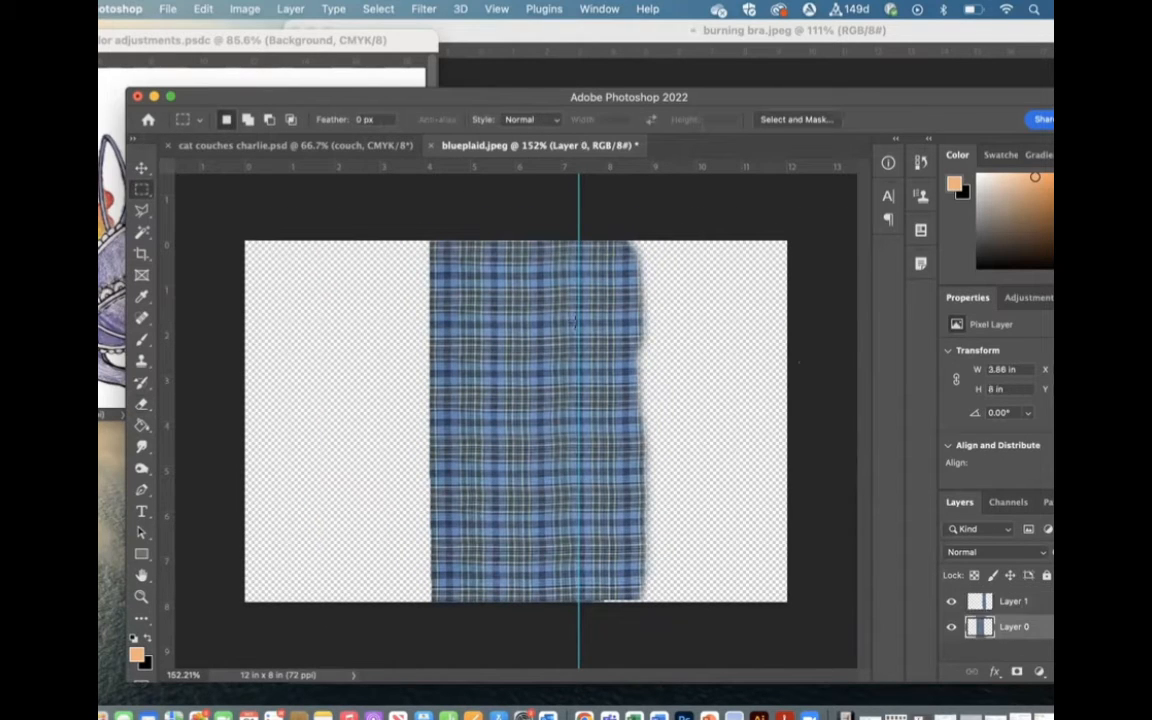
{"action": "left_click_drag", "start_coordinate": [431, 222], "coordinate": [560, 630]}
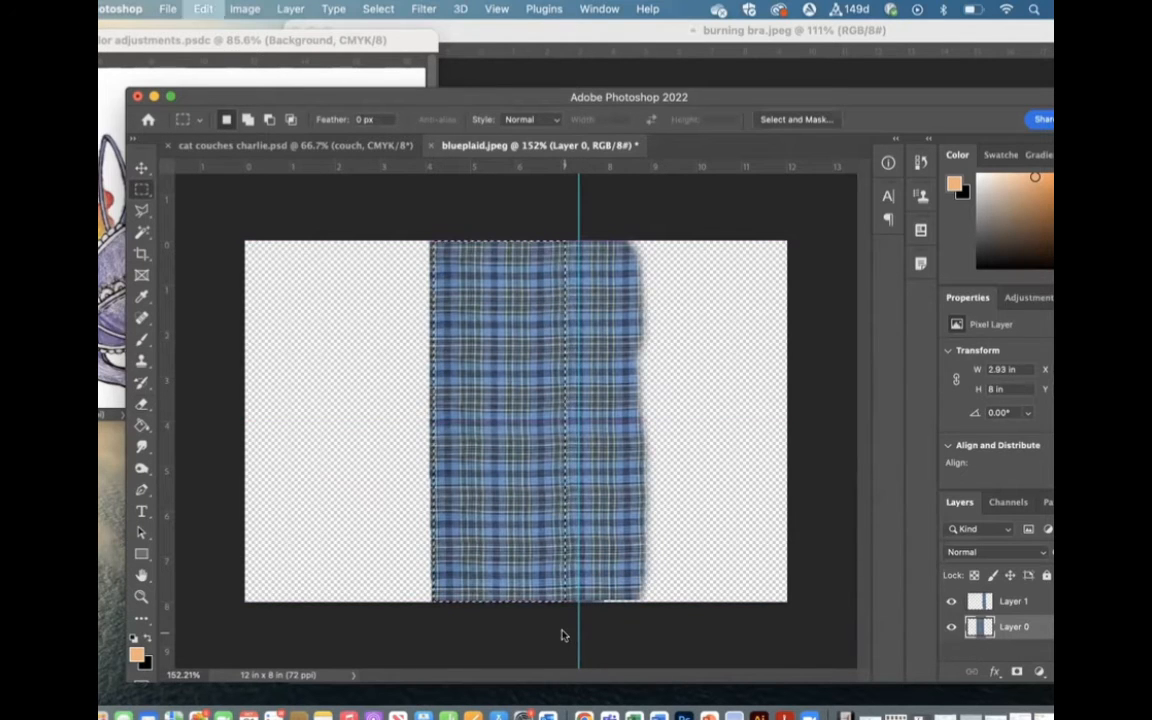
{"action": "key", "text": "super+j"}
- Move the copied strip to the left side of the plaid and nudge it until the pattern lines up at the seam
{"action": "left_click", "coordinate": [143, 166]}
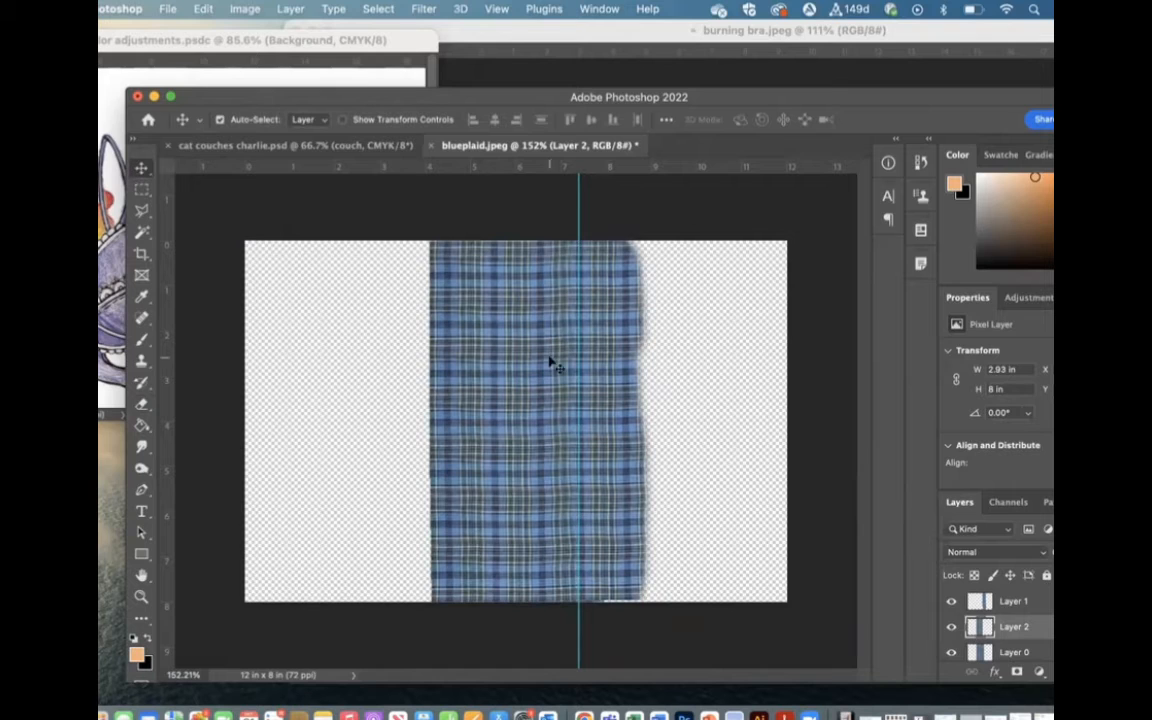
{"action": "left_click_drag", "start_coordinate": [522, 369], "coordinate": [395, 369]}
{"action": "scroll", "coordinate": [396, 371], "scroll_direction": "up", "scroll_amount": 3}
{"action": "scroll", "coordinate": [398, 373], "scroll_direction": "left", "scroll_amount": 3}
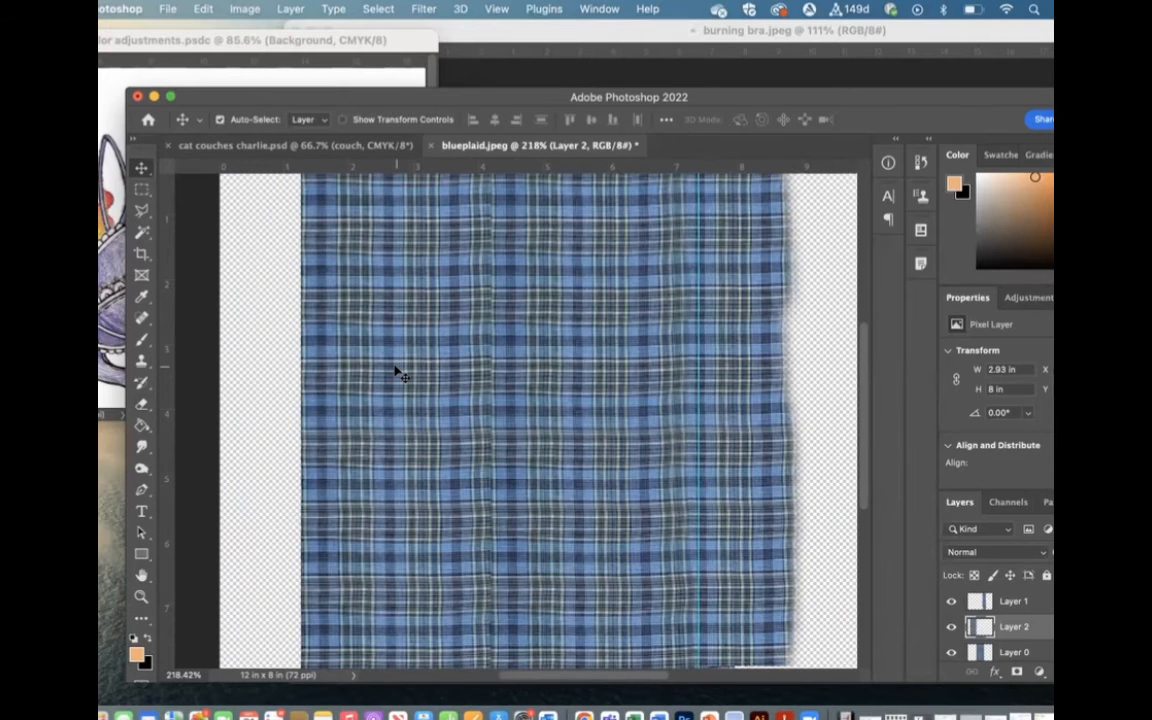
{"action": "key", "text": "Left"}
{"action": "key", "text": "Left"}
{"action": "key", "text": "Left"}
{"action": "key", "text": "Left"}
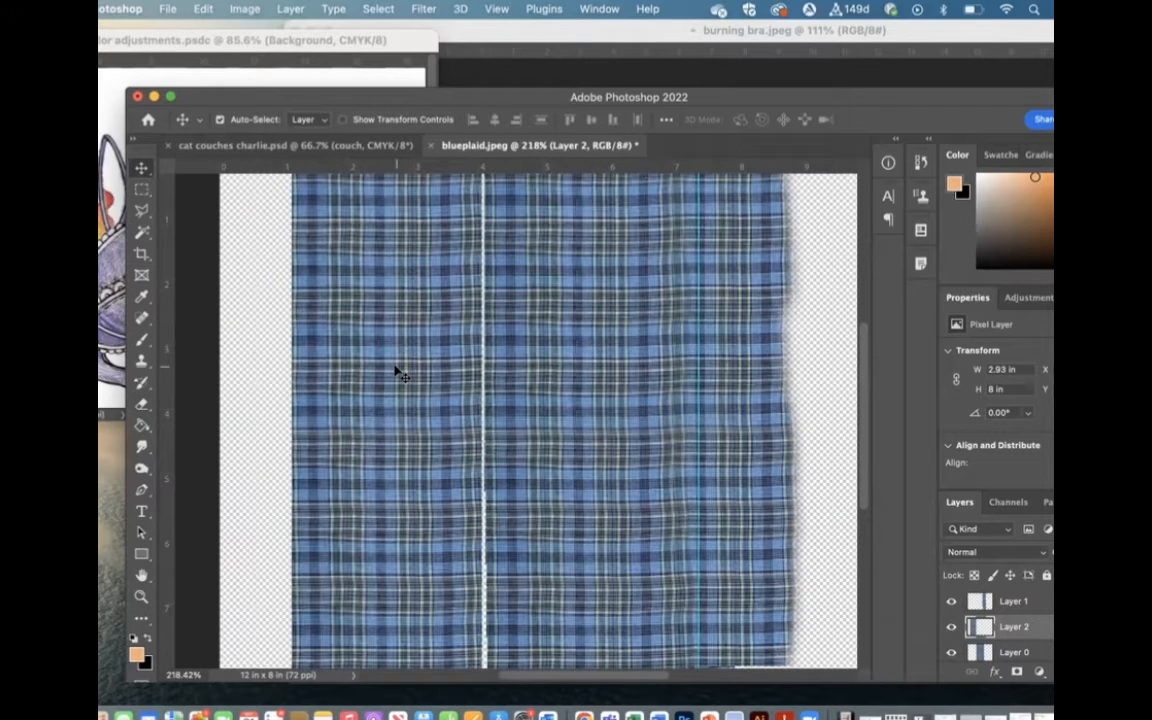
{"action": "key", "text": "Down"}
{"action": "key", "text": "Down"}
{"action": "key", "text": "Down"}
{"action": "key", "text": "Down"}
{"action": "key", "text": "Down"}
{"action": "key", "text": "Down"}
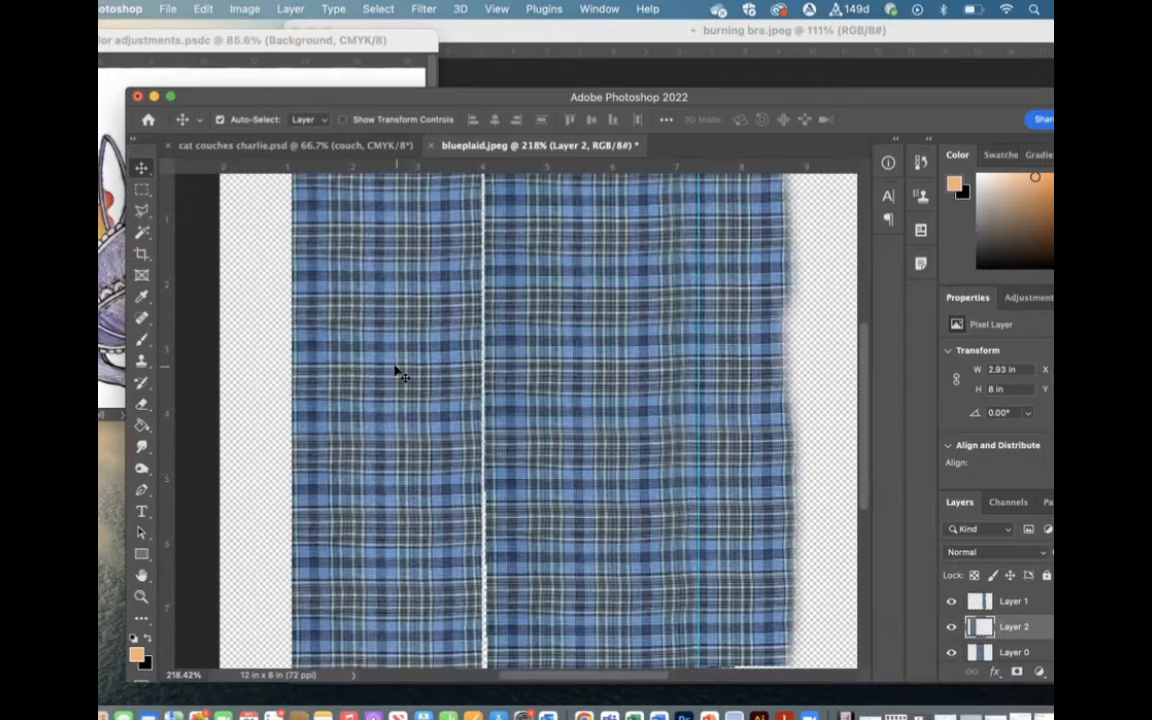
{"action": "key", "text": "Right"}
{"action": "key", "text": "Right"}
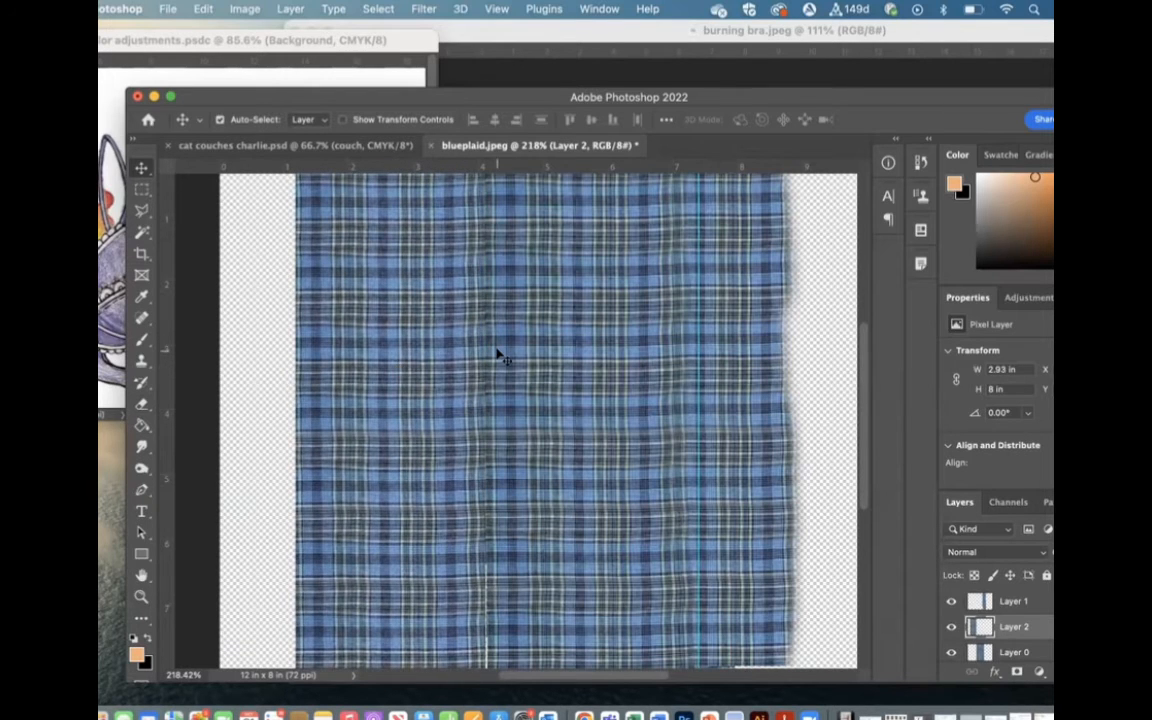
- Merge Layer 1, Layer 2 and Layer 0 of the plaid image into one layer
{"action": "scroll", "coordinate": [496, 352], "scroll_direction": "down", "scroll_amount": 5}
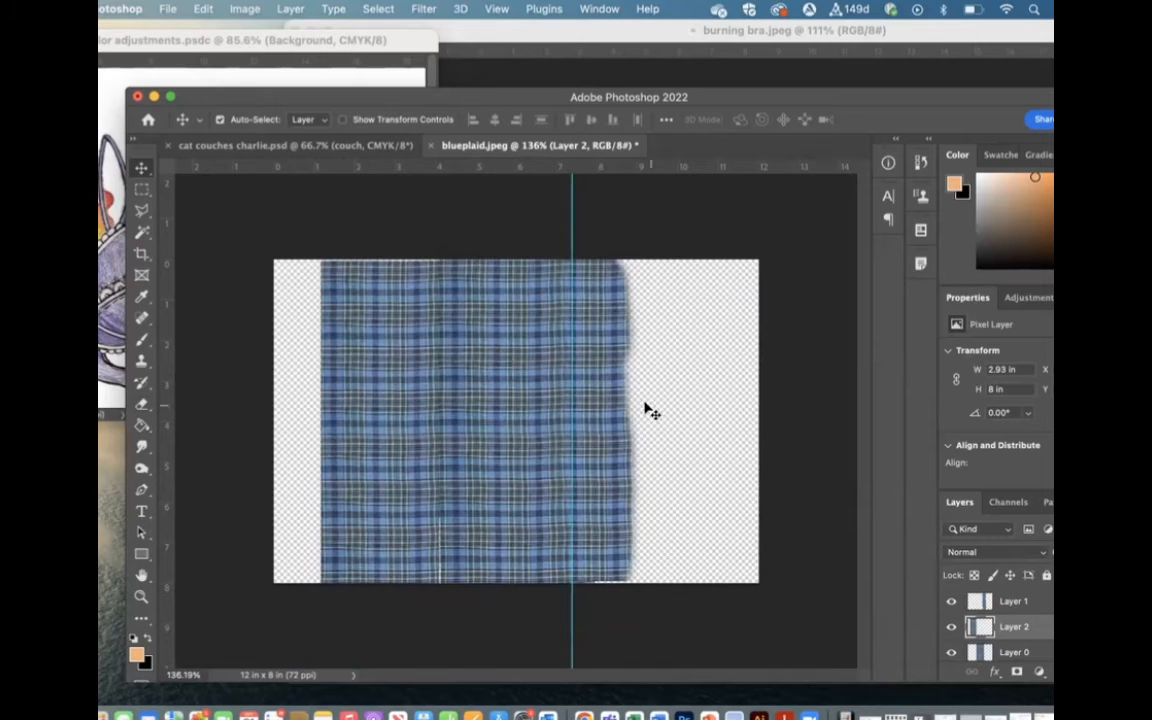
{"action": "left_click", "coordinate": [1023, 600]}
{"action": "left_click", "coordinate": [1037, 652], "text": "shift"}
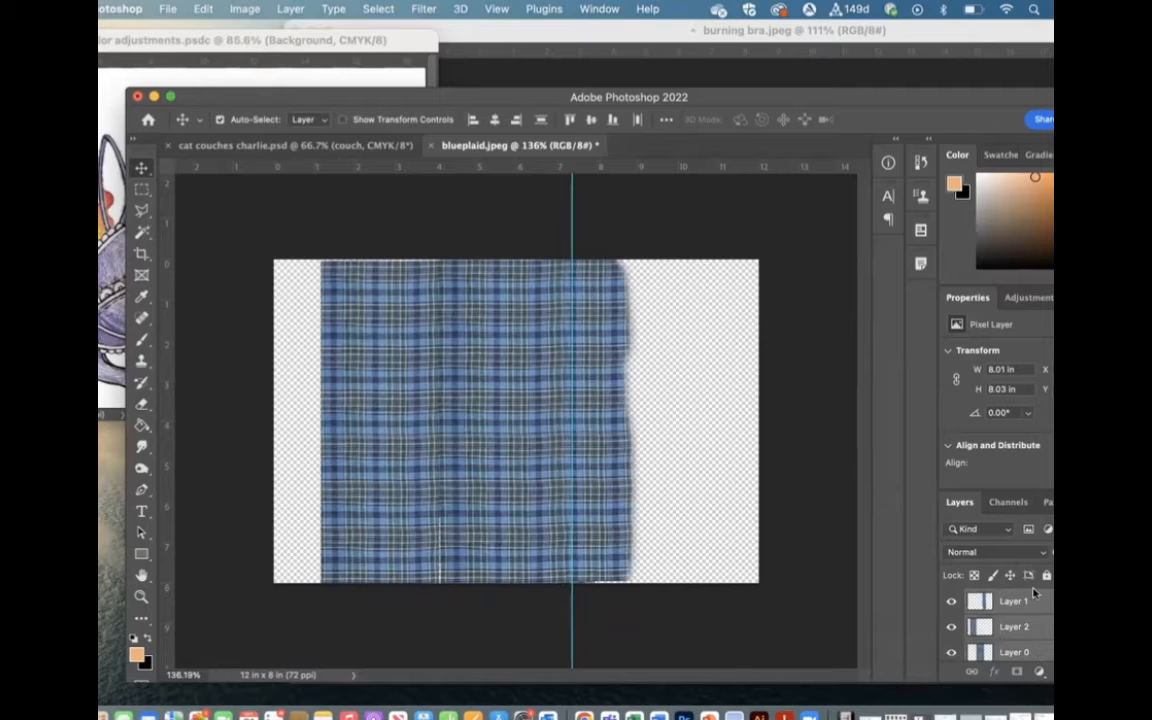
{"action": "right_click", "coordinate": [1050, 627]}
{"action": "scroll", "coordinate": [987, 672], "scroll_direction": "down", "scroll_amount": 10}
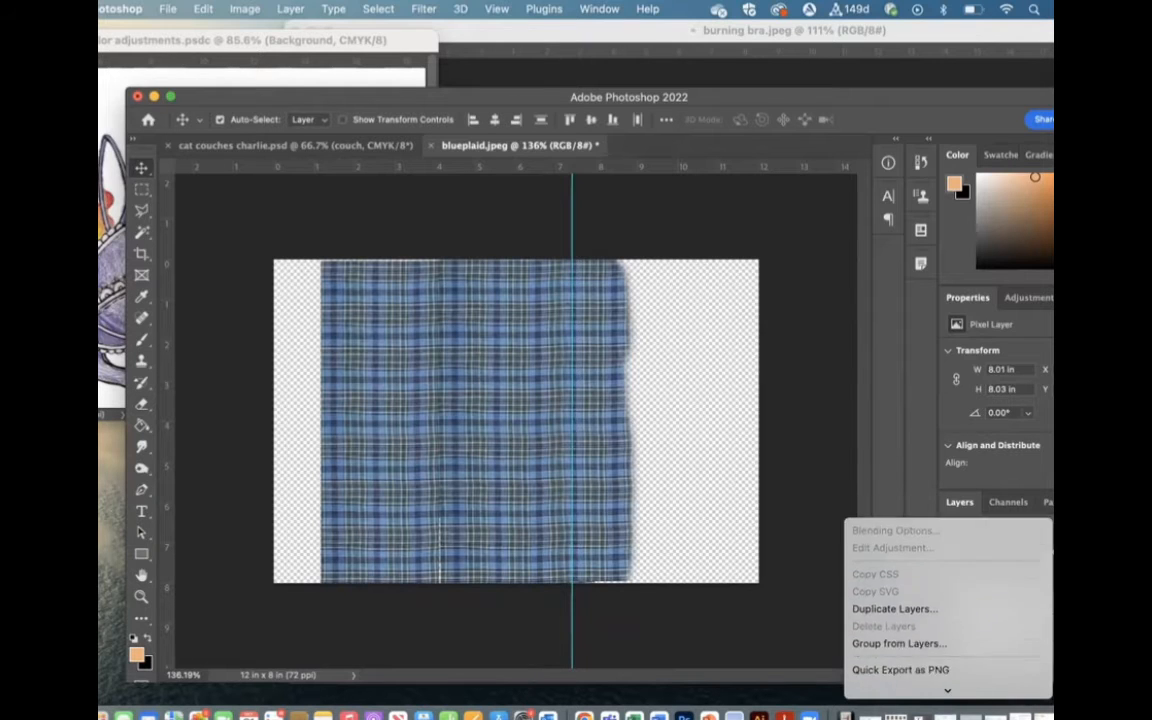
{"action": "scroll", "coordinate": [915, 470], "scroll_direction": "down", "scroll_amount": 2}
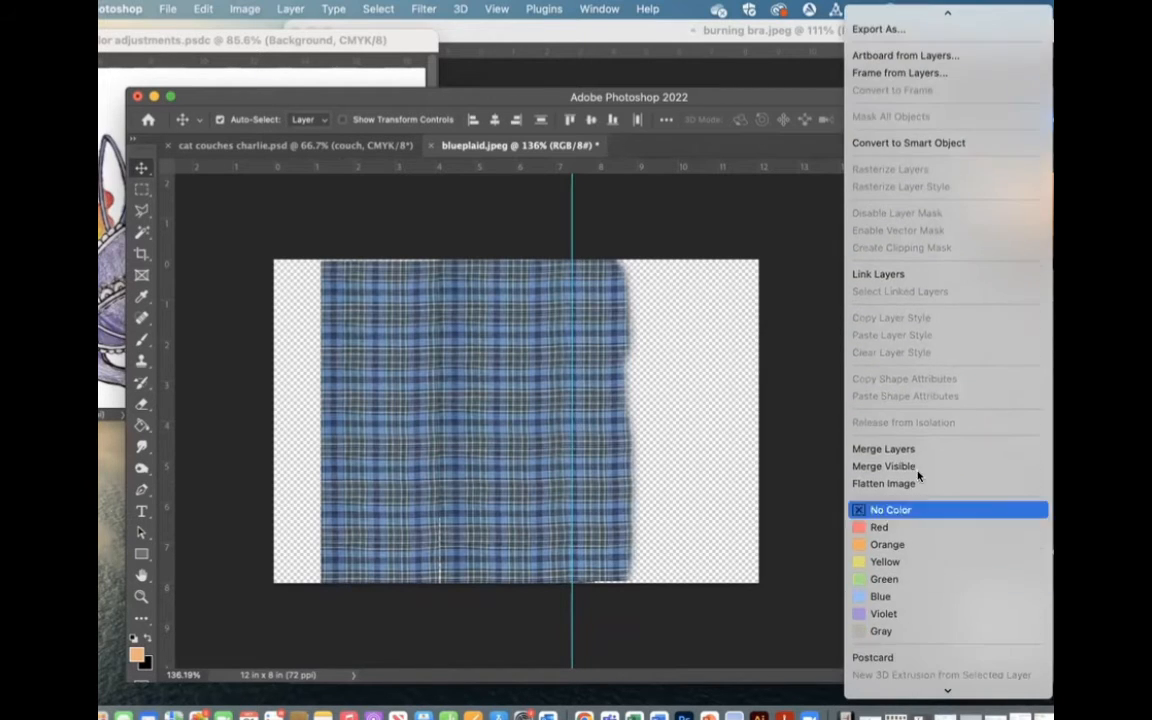
{"action": "left_click", "coordinate": [909, 446]}
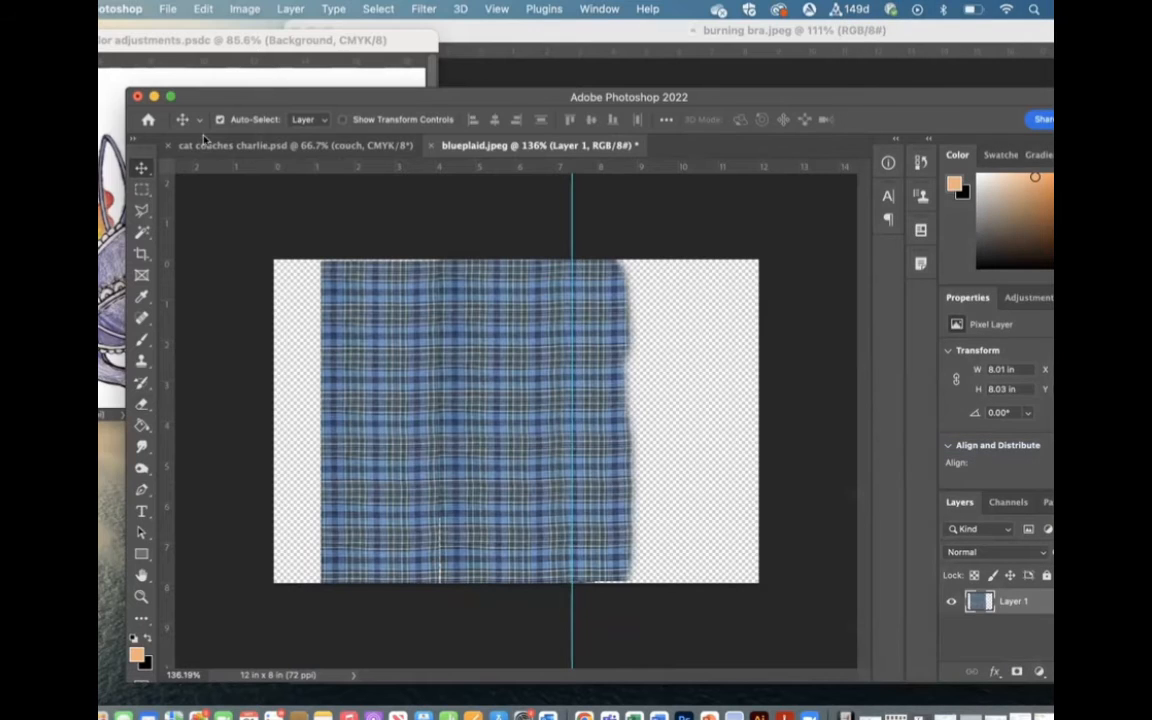
- Copy the entire merged plaid and paste it into the cat couches charlie.psd document
{"action": "left_click", "coordinate": [141, 189]}
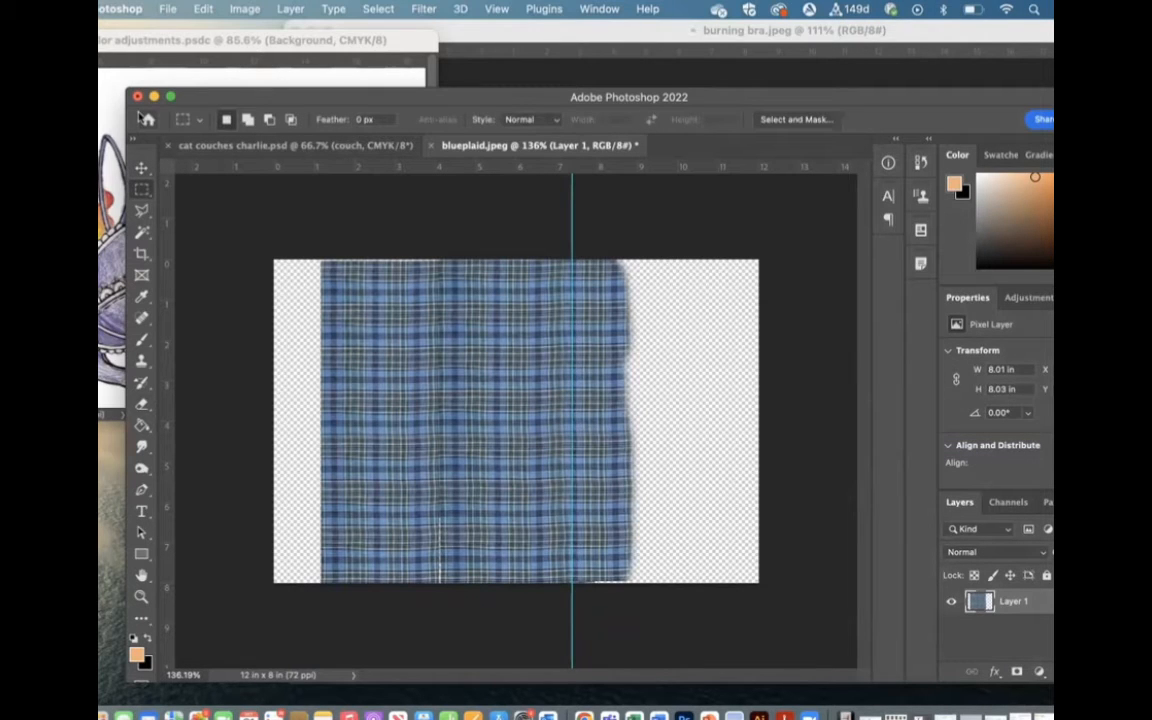
{"action": "key", "text": "super+a"}
{"action": "key", "text": "super+c"}
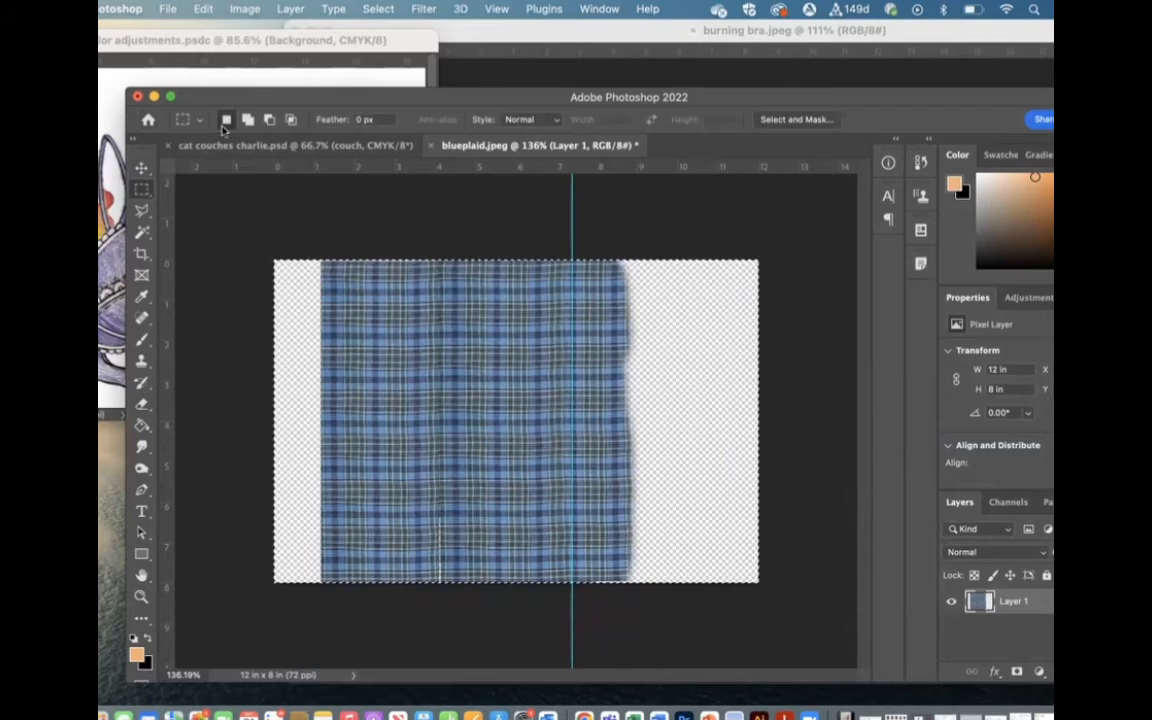
{"action": "left_click", "coordinate": [230, 145]}
{"action": "key", "text": "super+v"}
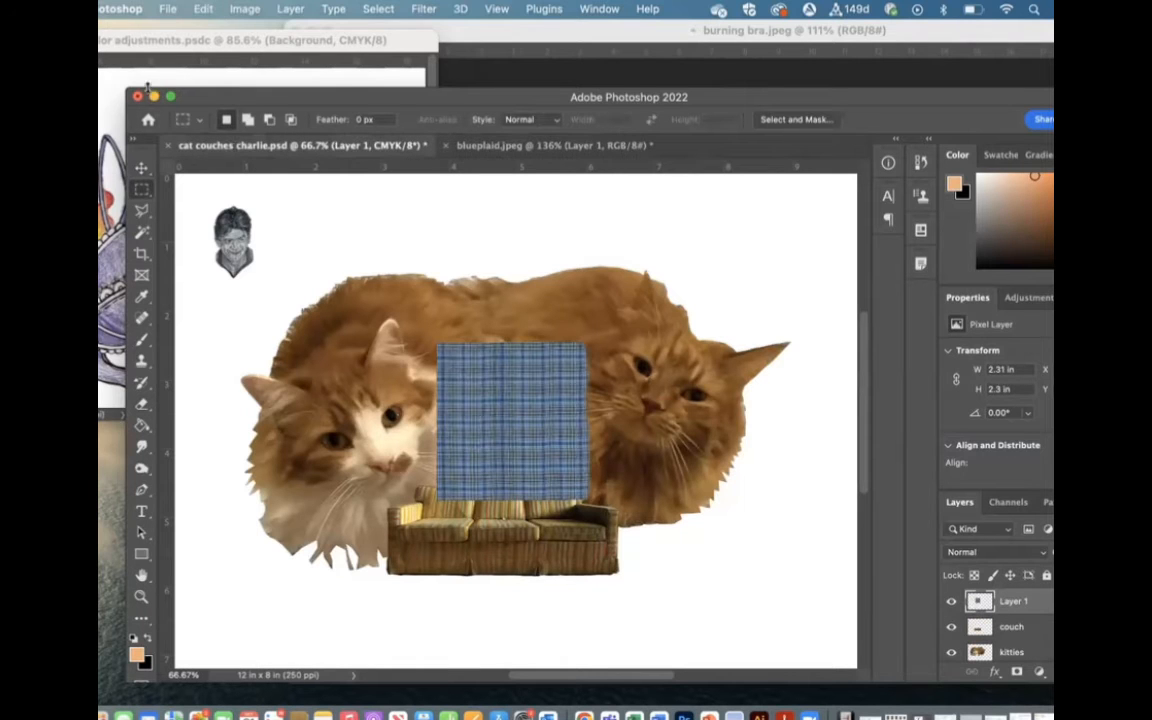
- Move the pasted plaid swatch off the cats to the empty area at the lower right of the canvas
{"action": "left_click", "coordinate": [141, 166]}
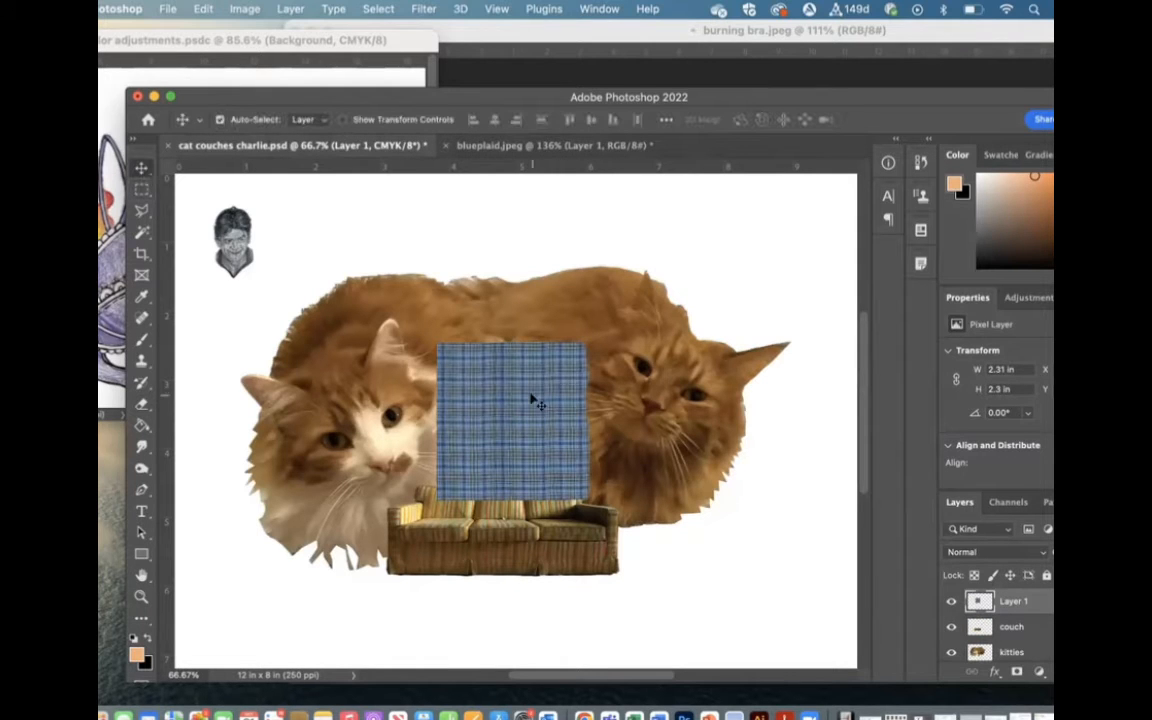
{"action": "left_click_drag", "start_coordinate": [532, 399], "coordinate": [765, 562]}
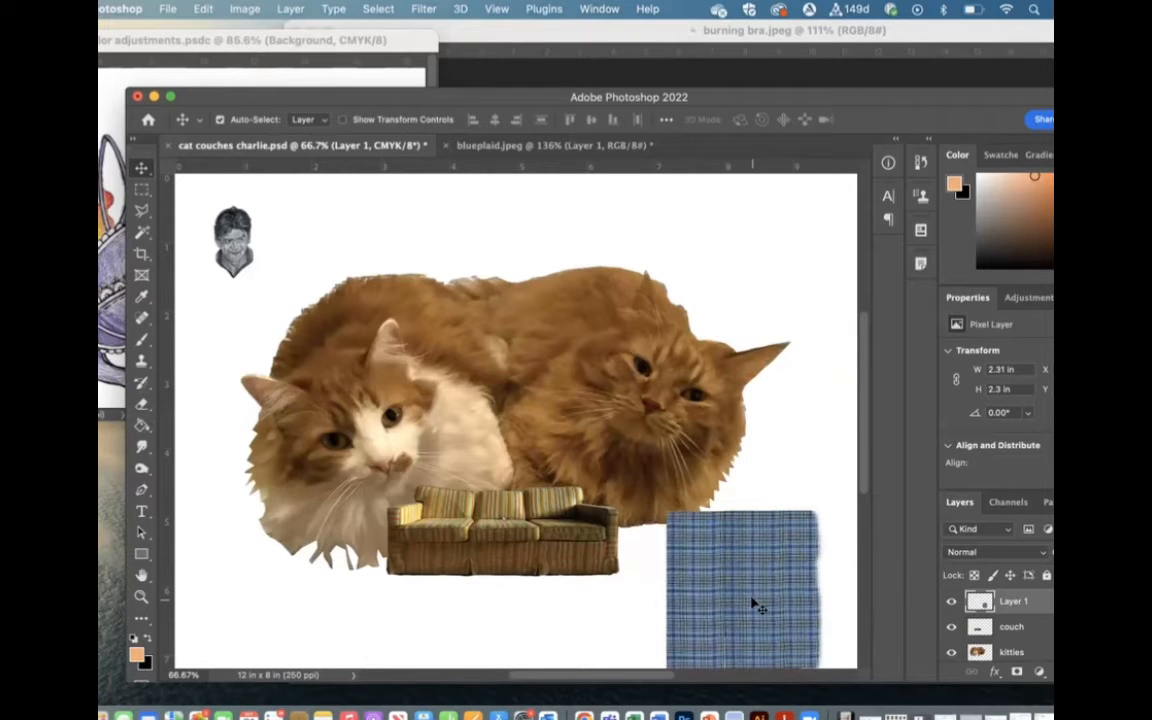
{"action": "mouse_move", "coordinate": [757, 605]}
{"action": "left_mouse_down"}
{"action": "mouse_move", "coordinate": [765, 470]}
{"action": "mouse_move", "coordinate": [769, 607]}
{"action": "left_mouse_up"}
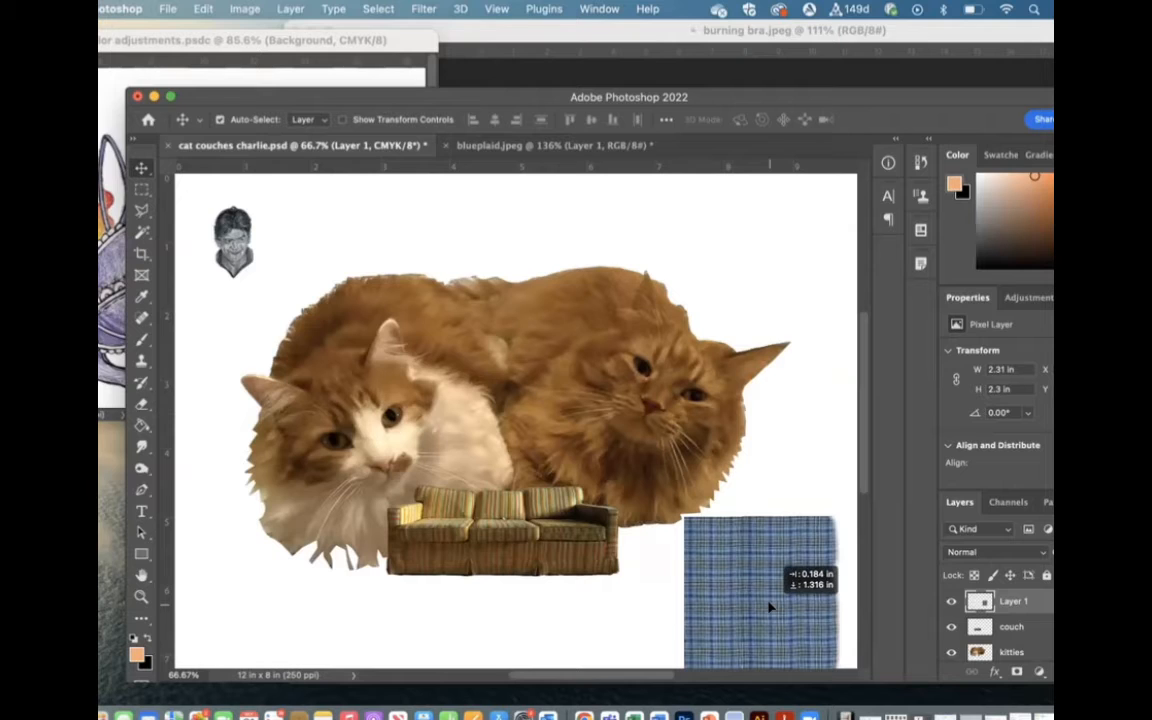
{"action": "left_click_drag", "start_coordinate": [769, 607], "coordinate": [768, 609]}
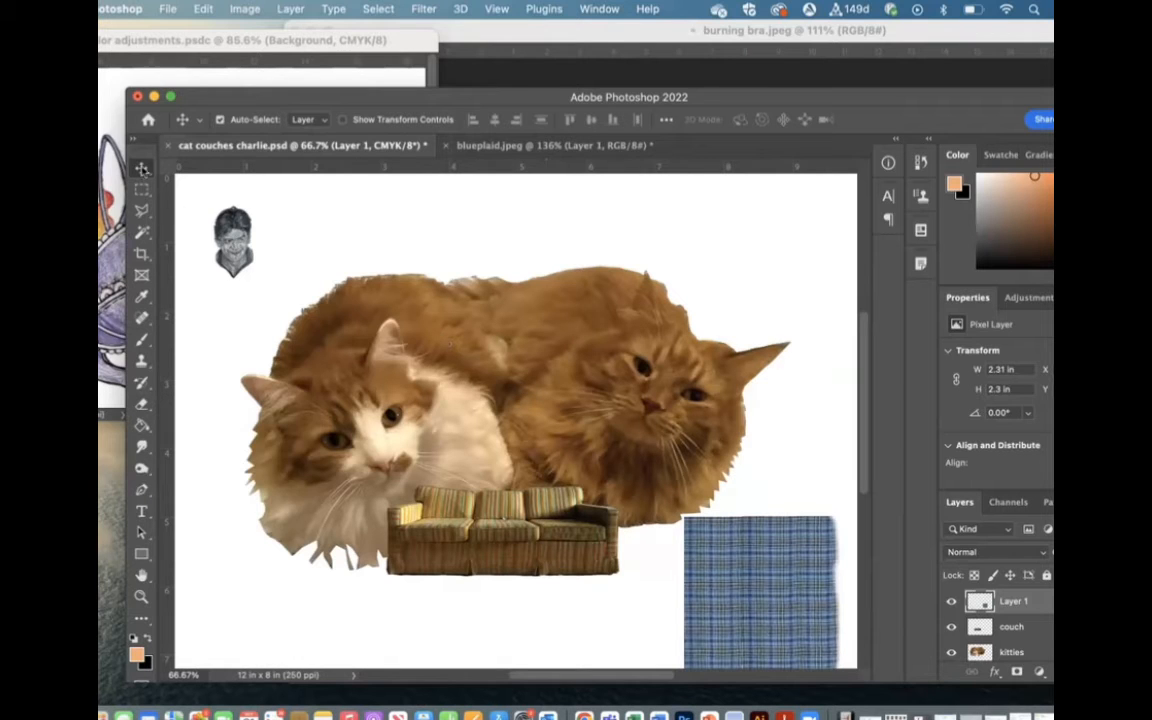
- Bring the charlie layer in front of the couch layer and place the head on the couch's left seat
{"action": "left_click_drag", "start_coordinate": [222, 230], "coordinate": [408, 560]}
{"action": "left_click_drag", "start_coordinate": [1022, 649], "coordinate": [1024, 595]}
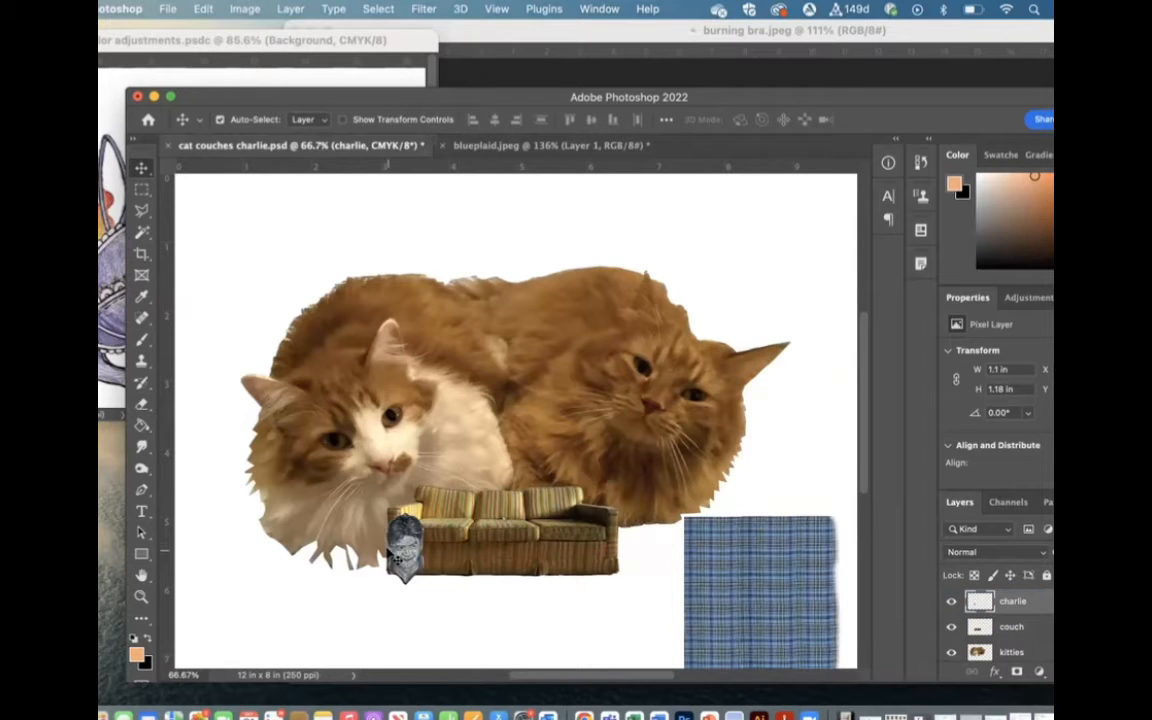
{"action": "left_click_drag", "start_coordinate": [410, 532], "coordinate": [452, 487]}
{"action": "left_click_drag", "start_coordinate": [443, 495], "coordinate": [440, 500]}
- Hide the charlie and couch layers so only the cats and the plaid swatch show
{"action": "key", "text": "super+plus"}
{"action": "scroll", "coordinate": [436, 498], "scroll_direction": "up", "scroll_amount": 3}
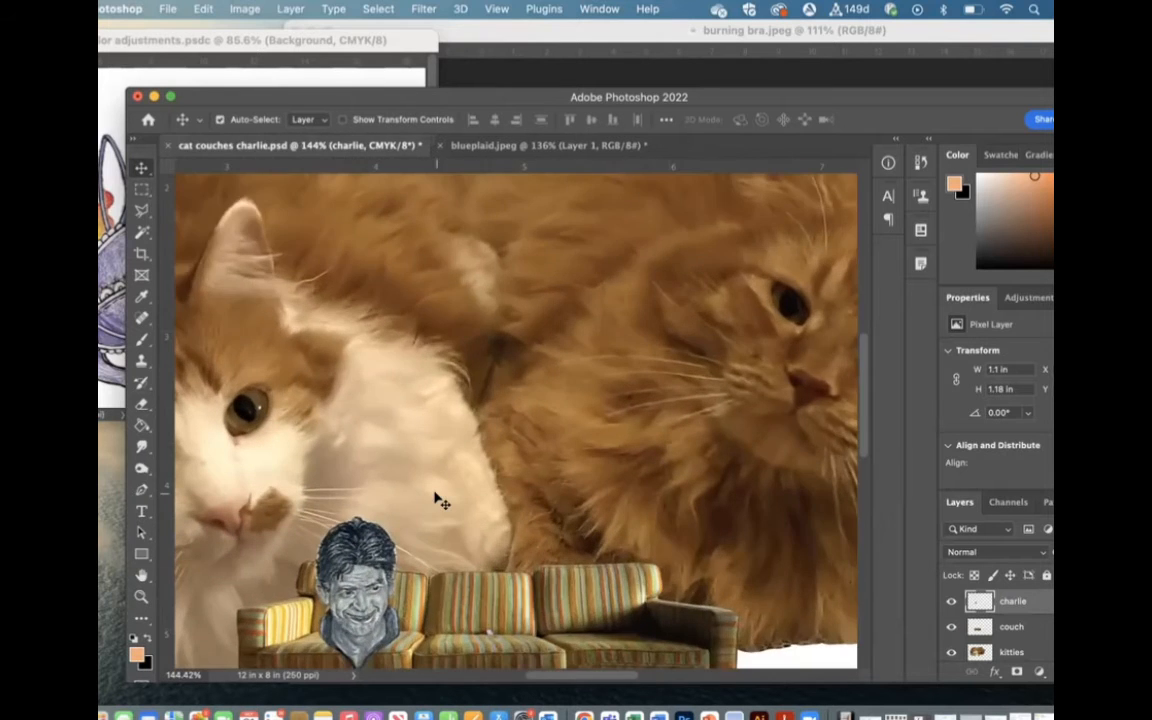
{"action": "scroll", "coordinate": [436, 498], "scroll_direction": "down", "scroll_amount": 5}
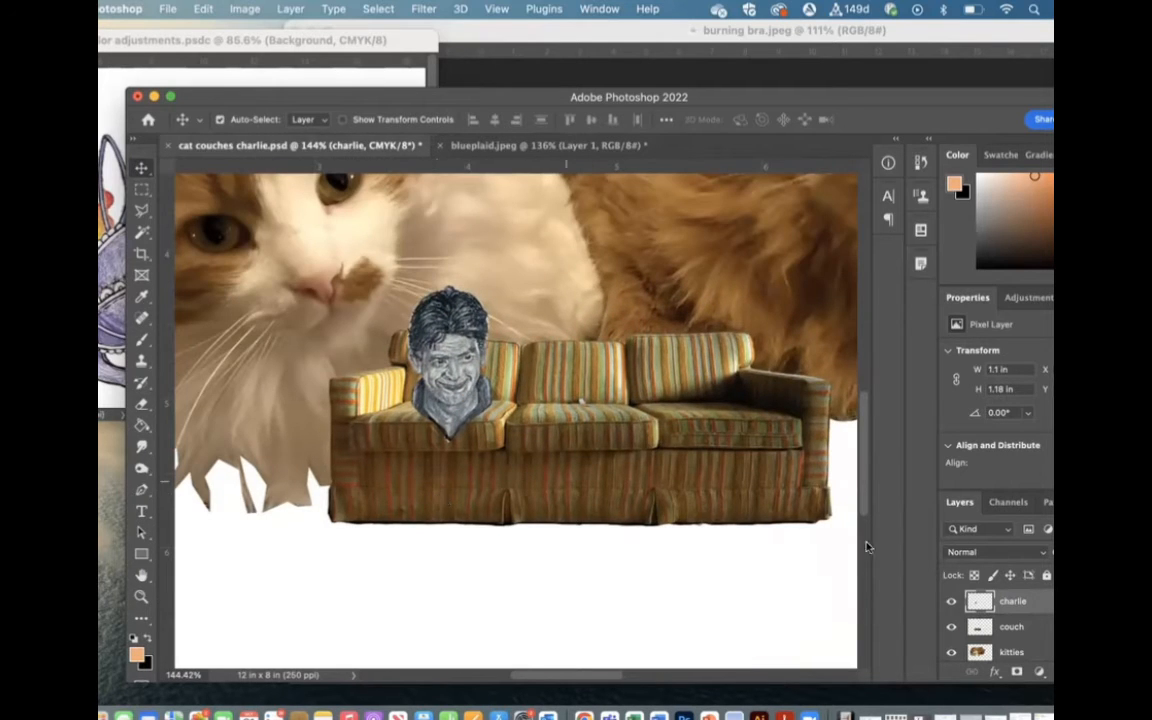
{"action": "left_click", "coordinate": [951, 601]}
{"action": "left_click", "coordinate": [951, 627]}
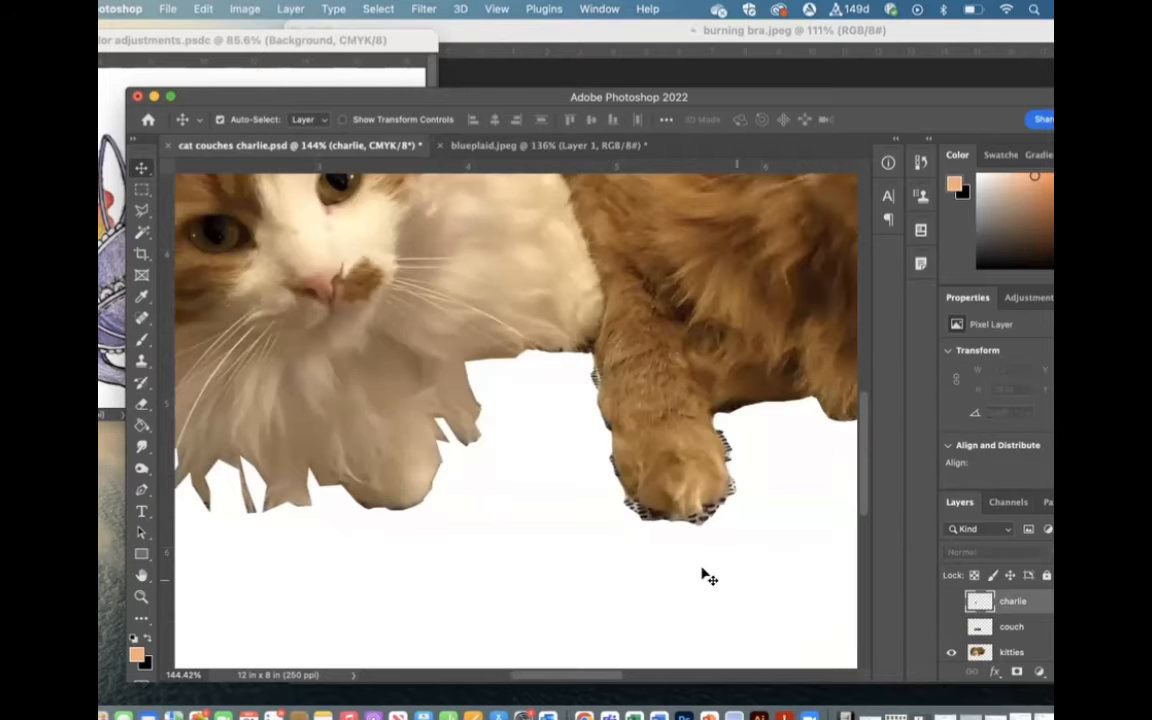
- Rename the plaid swatch's layer as plaid
{"action": "scroll", "coordinate": [702, 573], "scroll_direction": "down", "scroll_amount": 4}
{"action": "scroll", "coordinate": [702, 573], "scroll_direction": "down", "scroll_amount": 2}
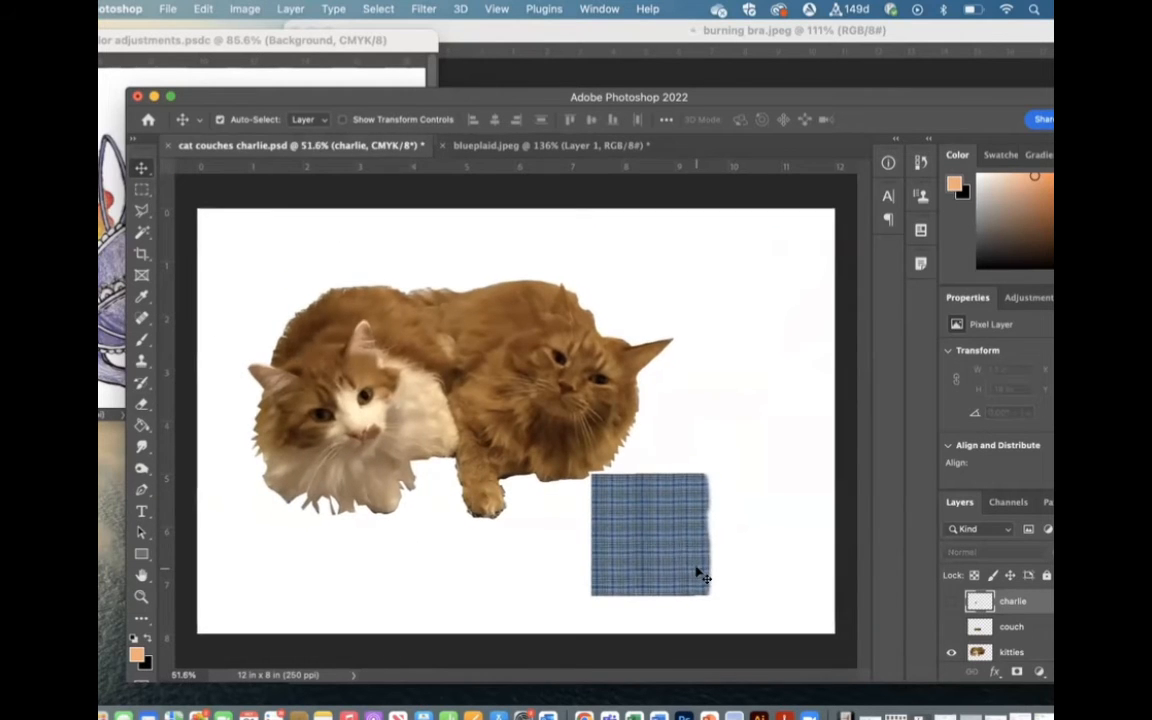
{"action": "scroll", "coordinate": [1017, 624], "scroll_direction": "down", "scroll_amount": 1}
{"action": "scroll", "coordinate": [1017, 624], "scroll_direction": "up", "scroll_amount": 2}
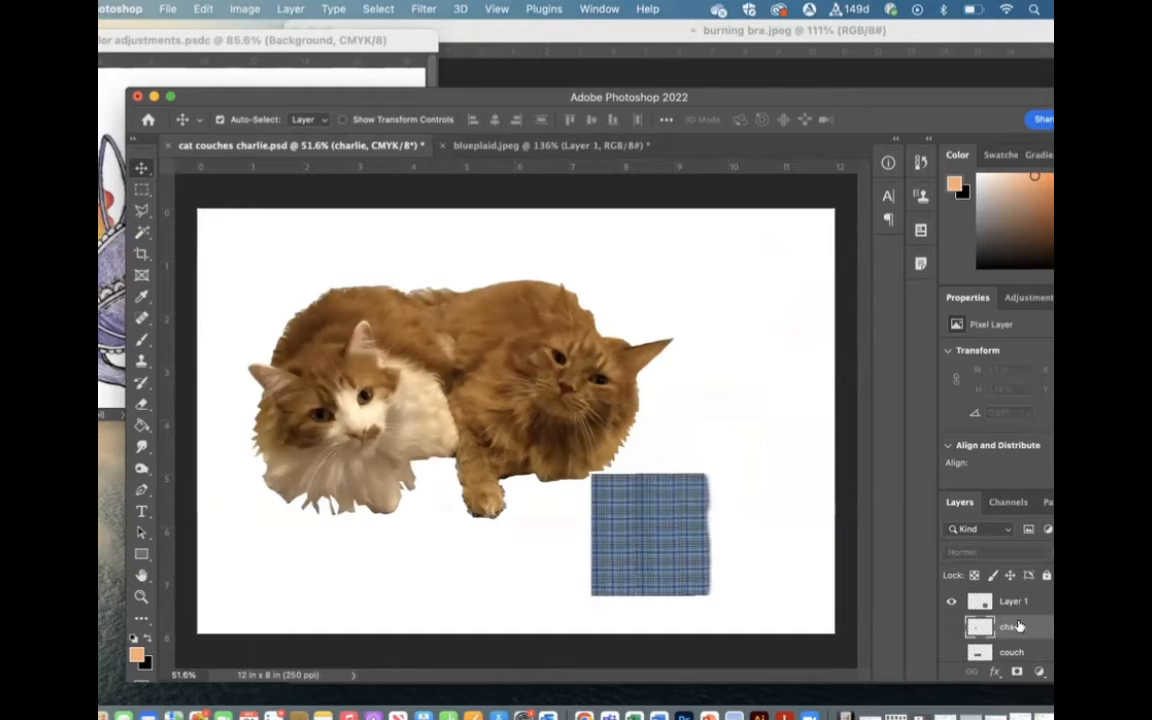
{"action": "double_click", "coordinate": [1014, 601]}
{"action": "type", "text": "plaid"}
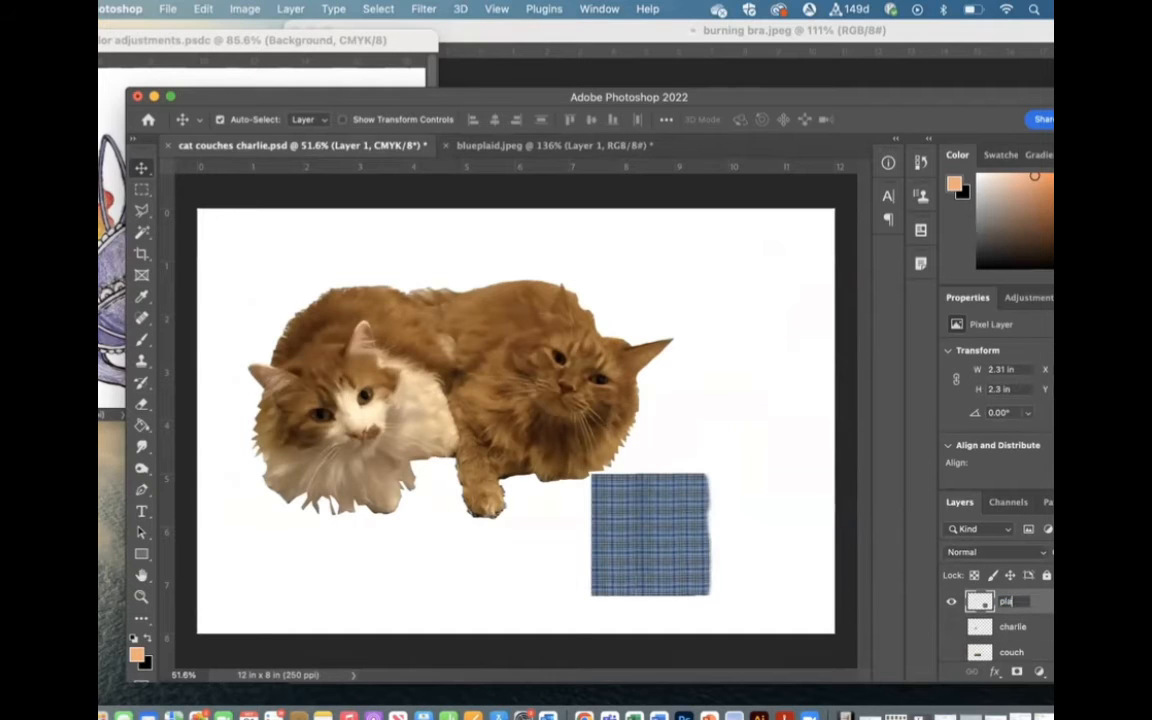
{"action": "key", "text": "Return"}
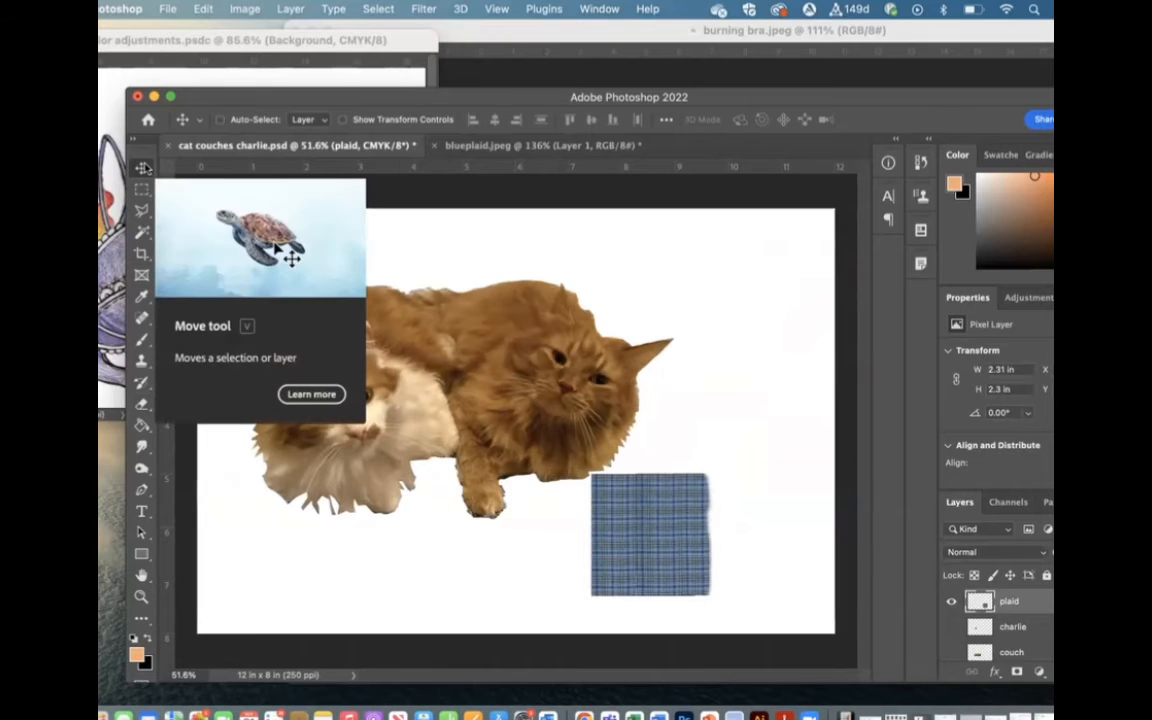
- Paste a second copy of the plaid swatch, place it over the white-chested cat, and enlarge it to about 5.4 in wide
{"action": "key", "text": "super+v"}
{"action": "left_click", "coordinate": [220, 119]}
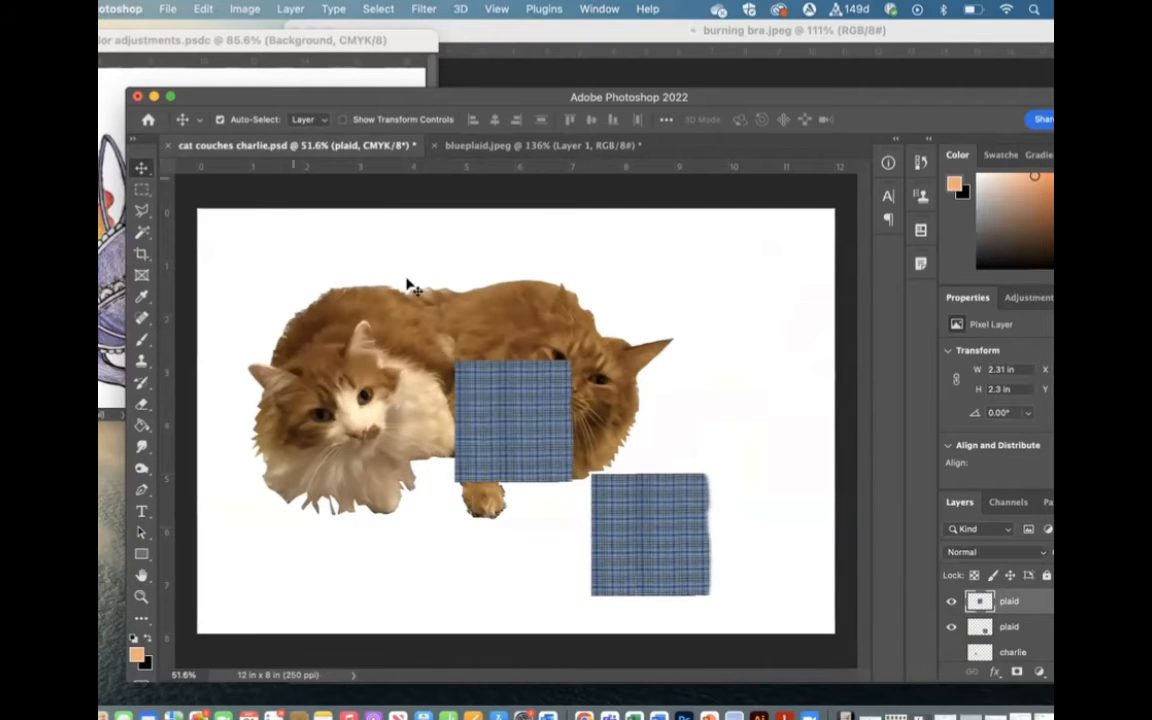
{"action": "left_click_drag", "start_coordinate": [512, 429], "coordinate": [298, 345]}
{"action": "key", "text": "super+t"}
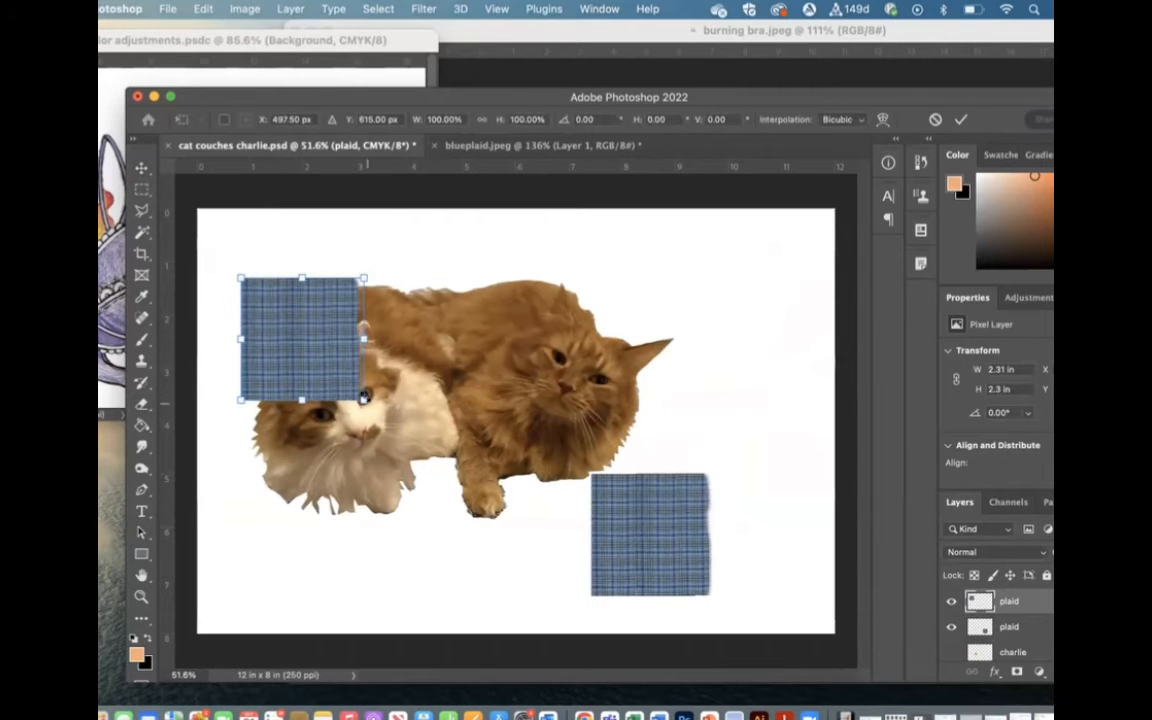
{"action": "left_click_drag", "start_coordinate": [364, 397], "coordinate": [545, 550]}
{"action": "key", "text": "Return"}
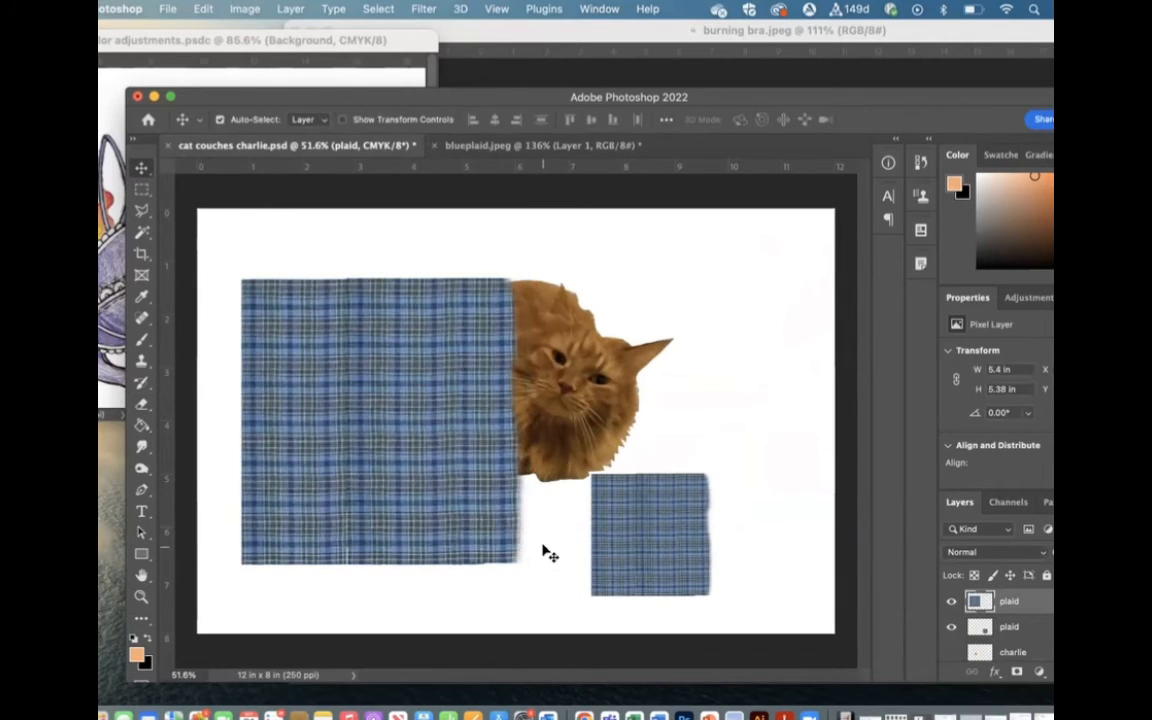
- Examine the enlarged plaid's weave, seams and edges up close
{"action": "scroll", "coordinate": [452, 465], "scroll_direction": "up", "scroll_amount": 6}
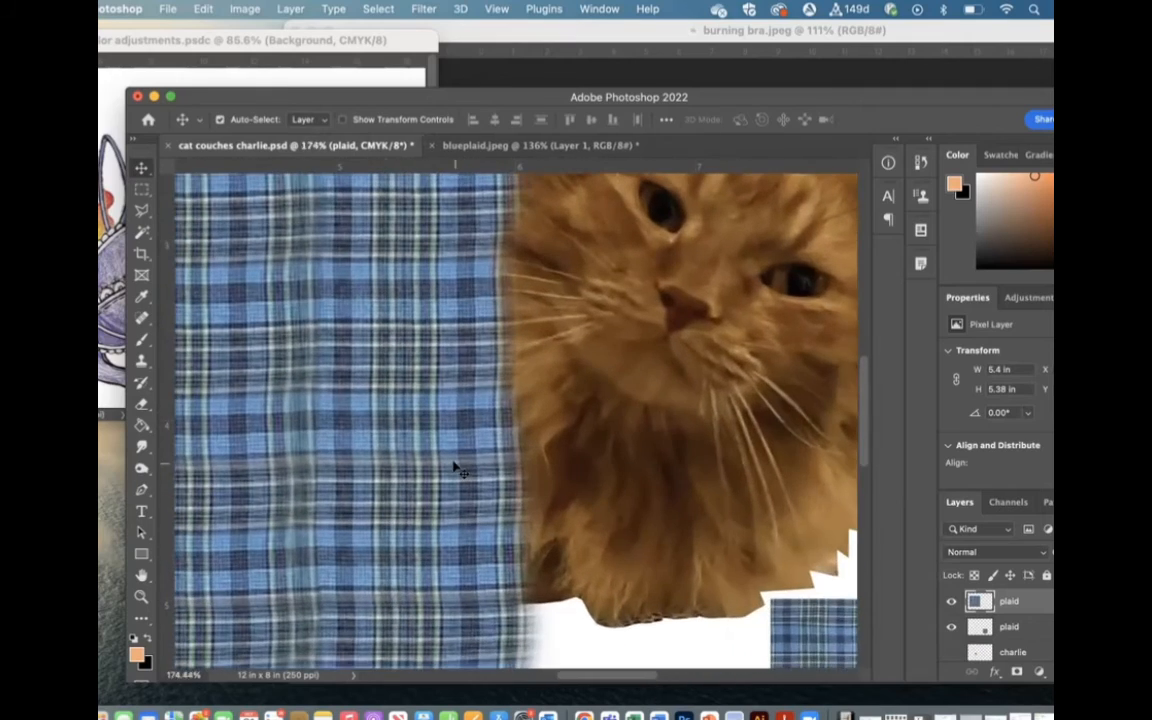
{"action": "scroll", "coordinate": [560, 463], "scroll_direction": "down", "scroll_amount": 5}
{"action": "scroll", "coordinate": [560, 463], "scroll_direction": "up", "scroll_amount": 10}
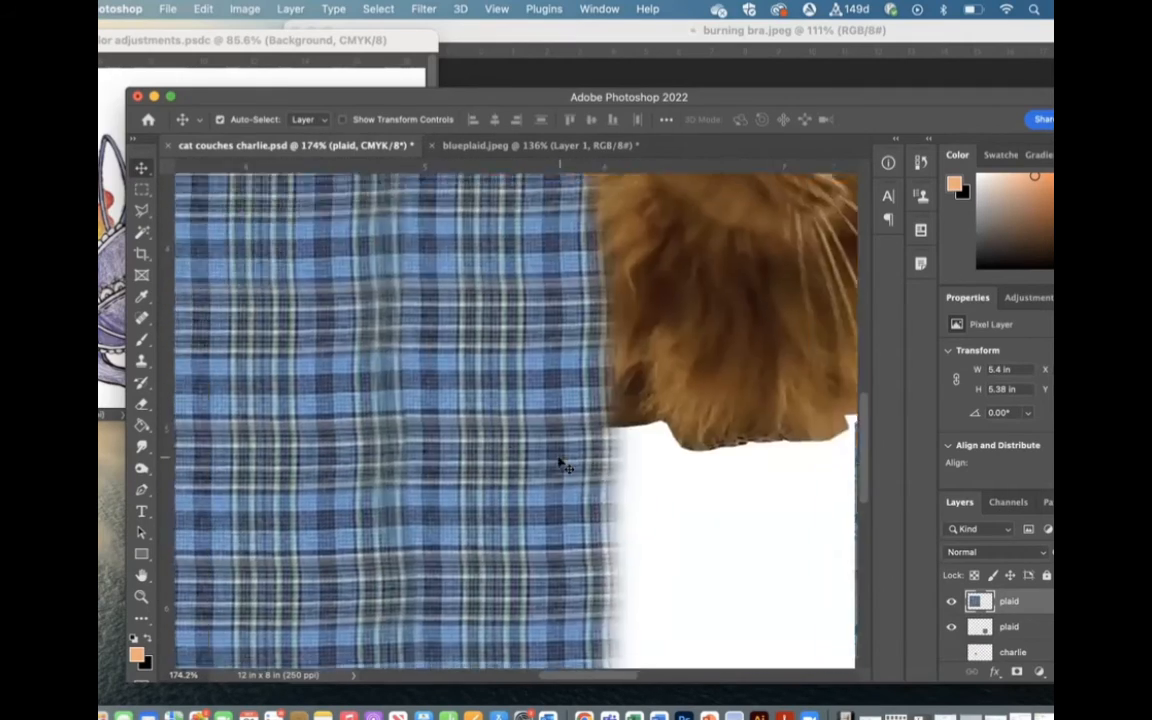
{"action": "scroll", "coordinate": [560, 463], "scroll_direction": "down", "scroll_amount": 10}
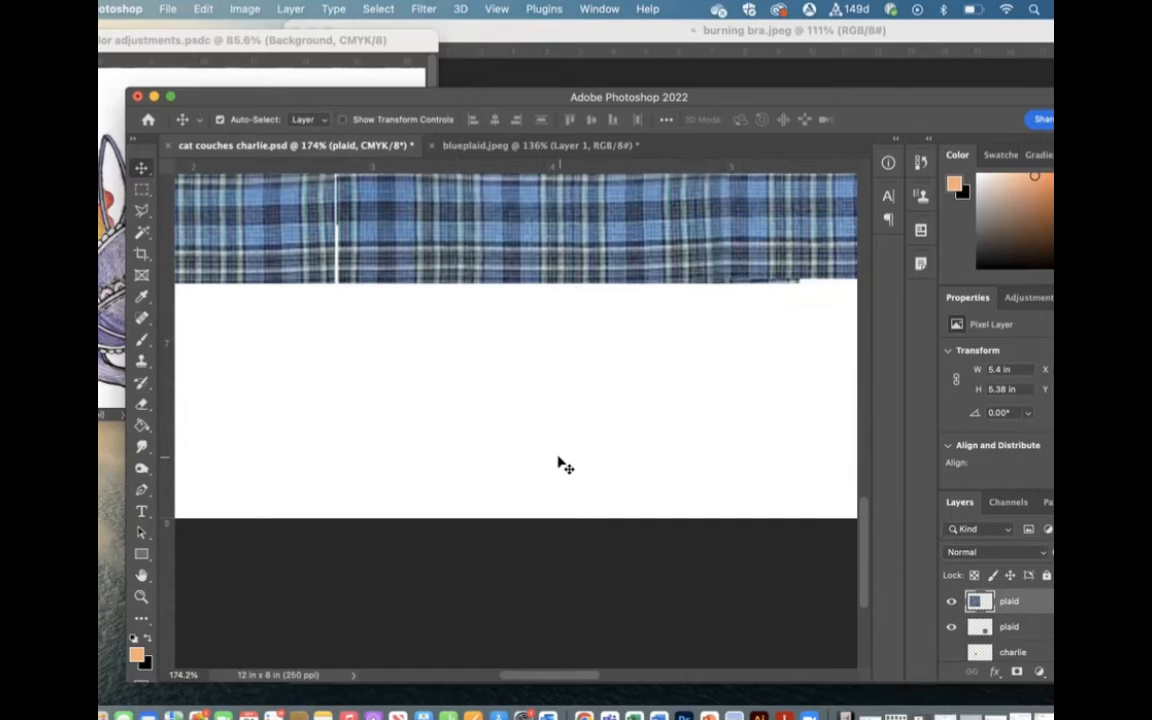
{"action": "scroll", "coordinate": [560, 463], "scroll_direction": "down", "scroll_amount": 3}
{"action": "scroll", "coordinate": [560, 463], "scroll_direction": "down", "scroll_amount": 4}
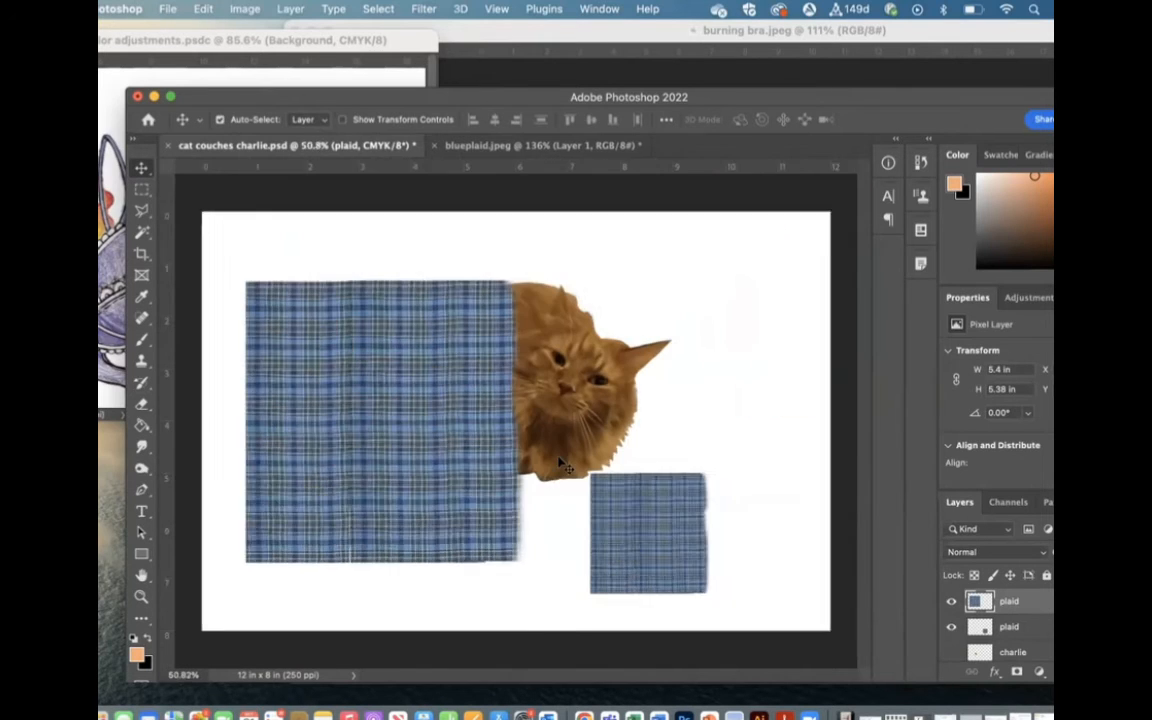
- Enlarge the plaid copy further to about 8.8 in wide and position it to cover both cats completely
{"action": "left_click_drag", "start_coordinate": [415, 442], "coordinate": [418, 476]}
{"action": "key", "text": "s"}
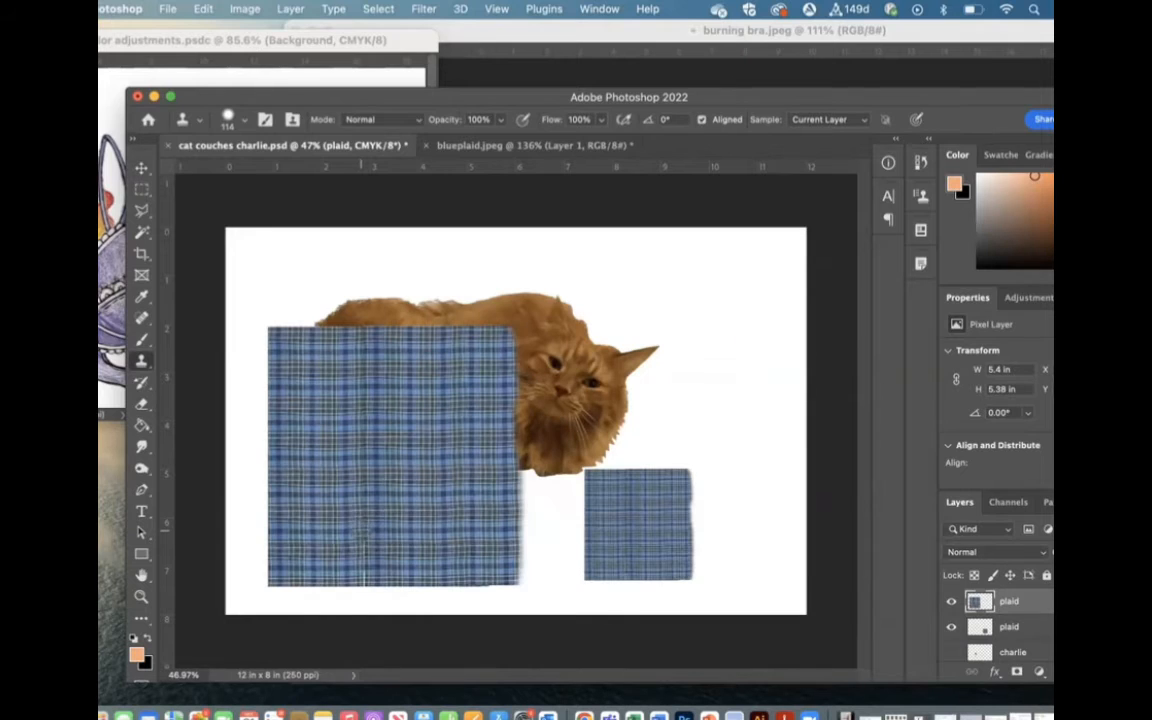
{"action": "scroll", "coordinate": [413, 523], "scroll_direction": "down", "scroll_amount": 2}
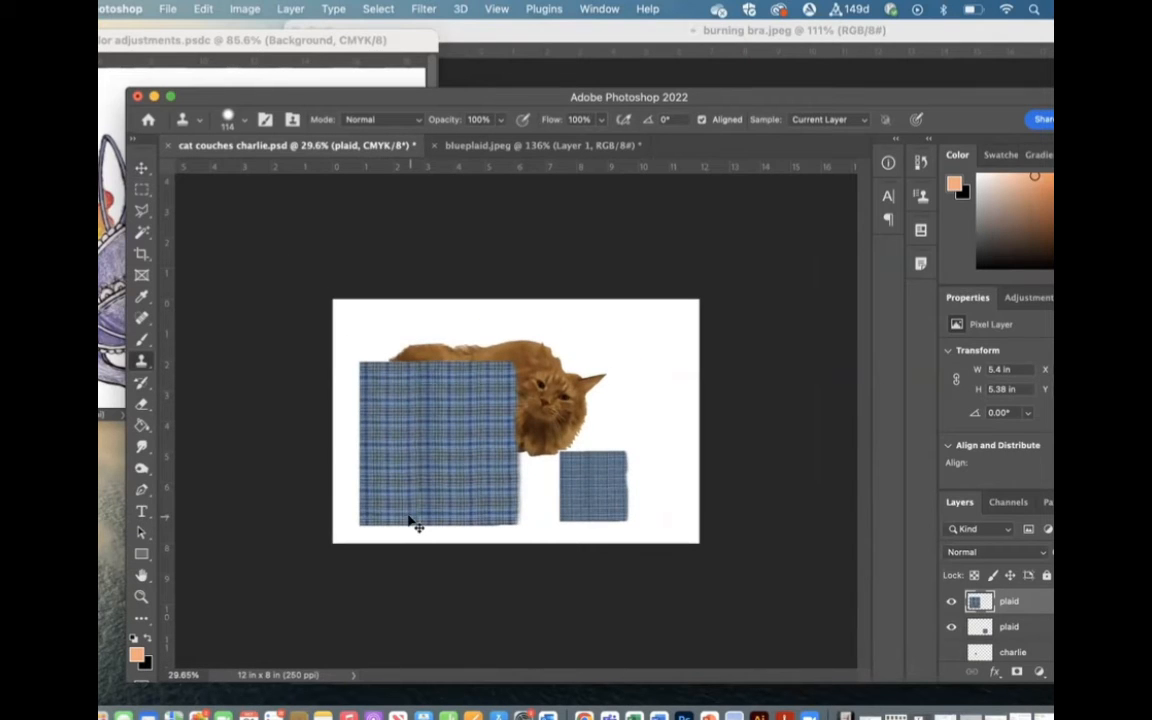
{"action": "key", "text": "v"}
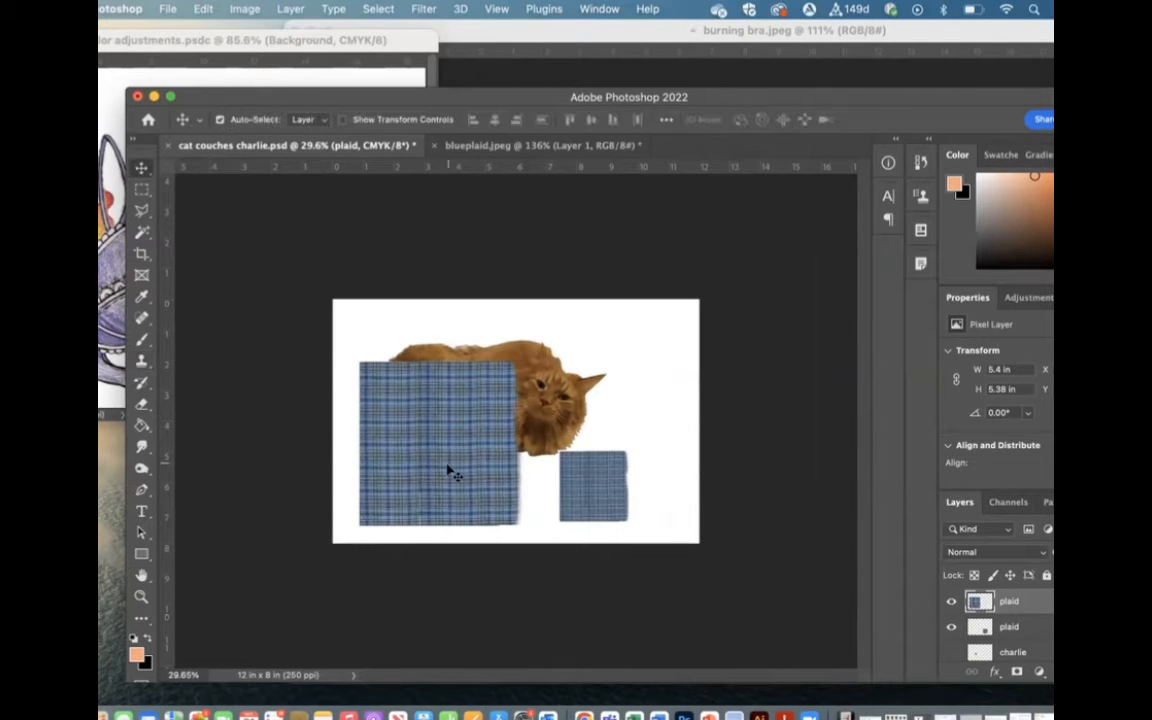
{"action": "key", "text": "super+t"}
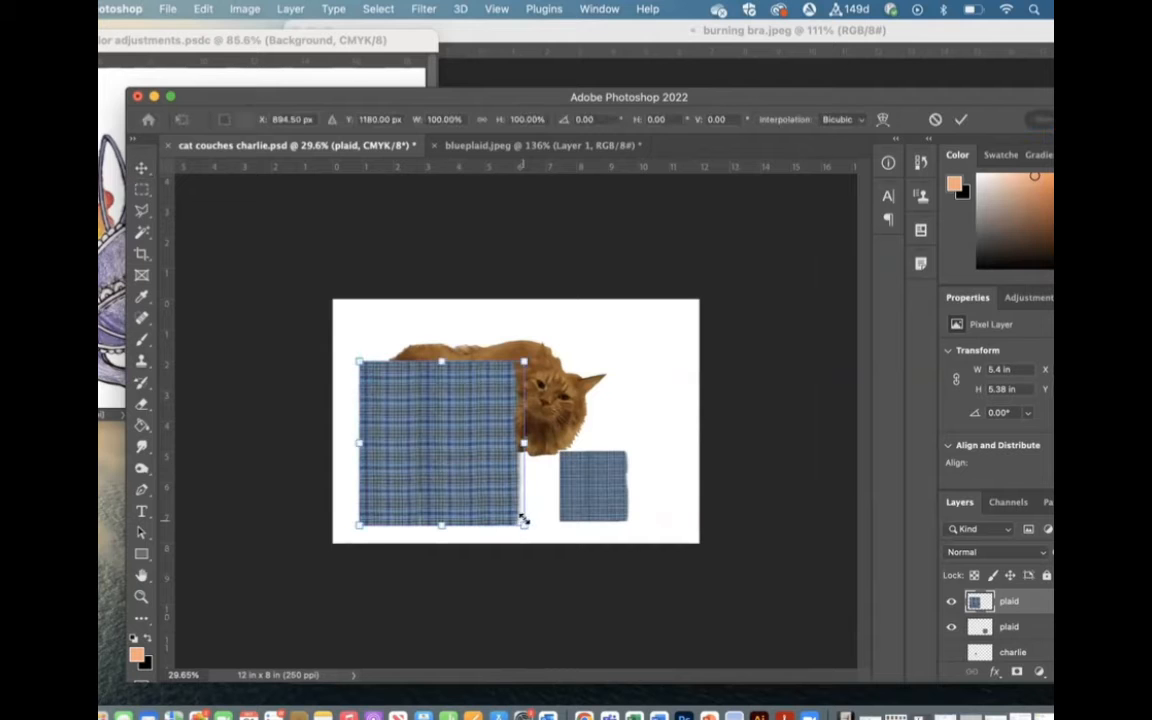
{"action": "left_click_drag", "start_coordinate": [522, 519], "coordinate": [626, 626]}
{"action": "left_click_drag", "start_coordinate": [530, 455], "coordinate": [524, 399]}
{"action": "key", "text": "Return"}
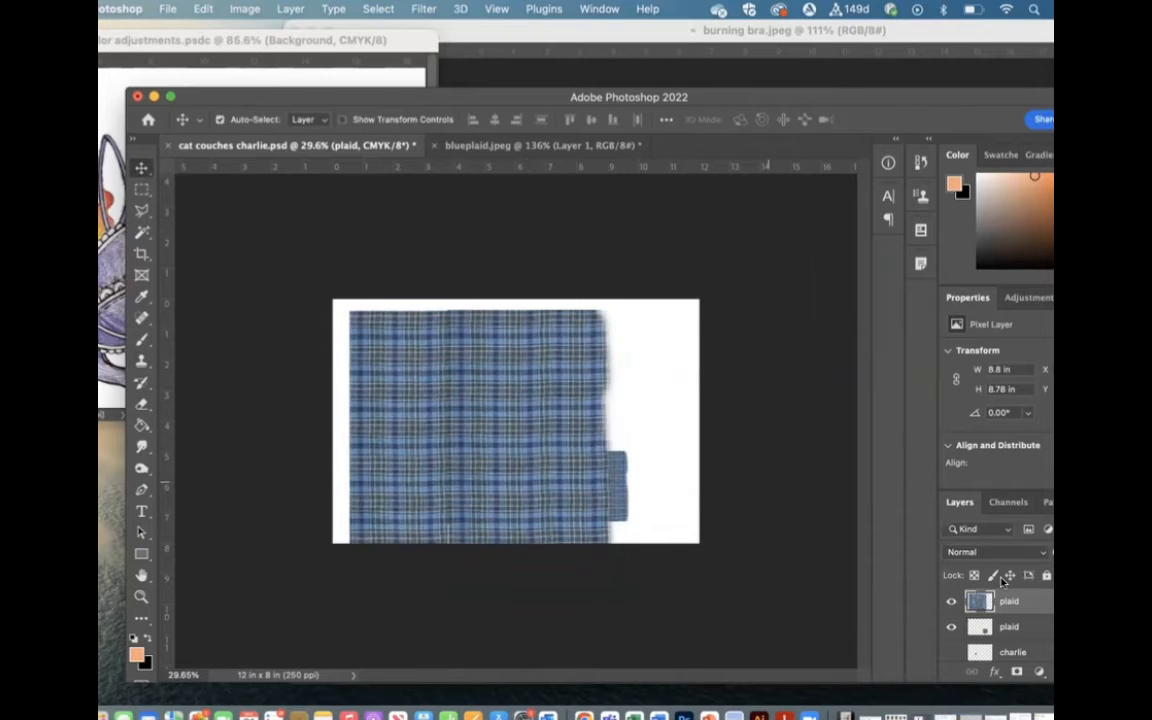
- Hide the small plaid swatch's layer and rename the enlarged copy's layer as big plaid
{"action": "left_click", "coordinate": [951, 626]}
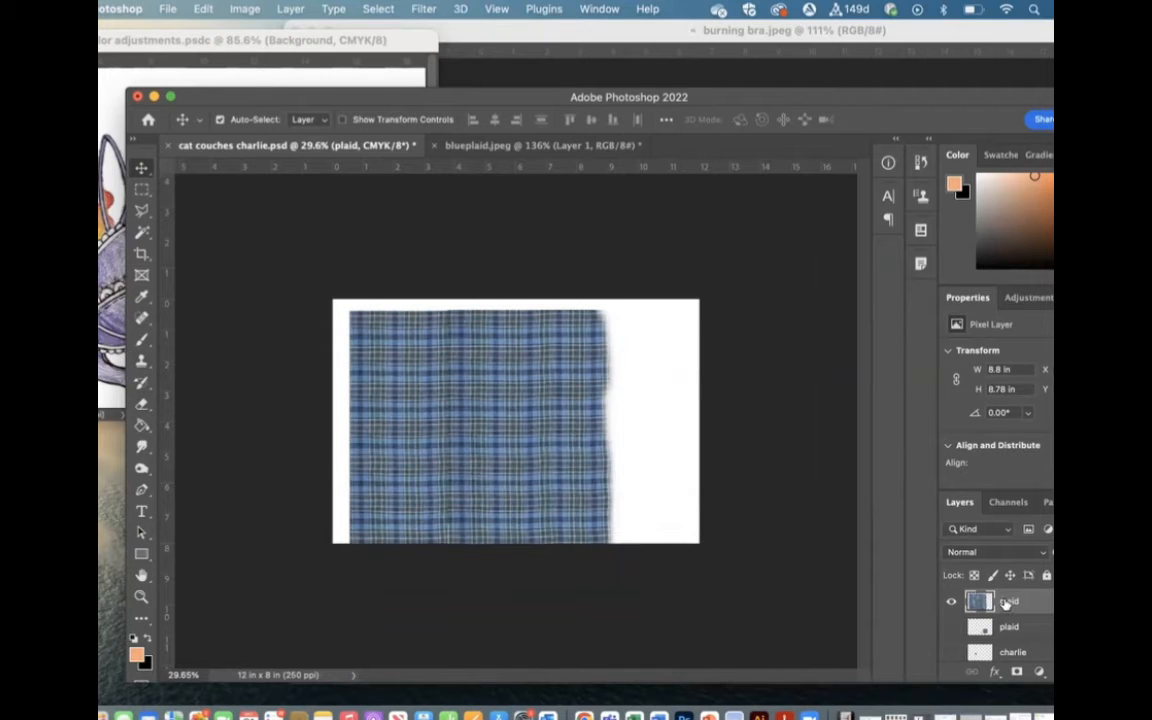
{"action": "double_click", "coordinate": [1007, 601]}
{"action": "key", "text": "Return"}
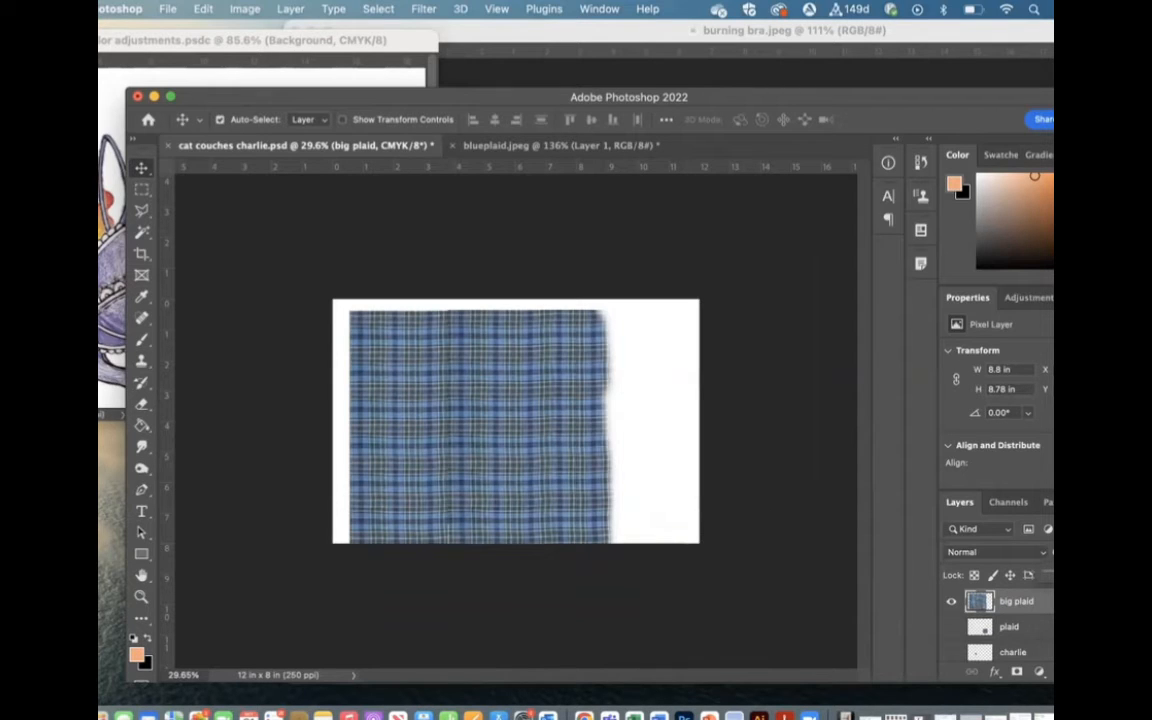
- Make the big plaid layer semi-transparent and select the empty area around the cats on the kitties layer with the Magic Wand
{"action": "left_click_drag", "start_coordinate": [1130, 577], "coordinate": [1084, 577]}
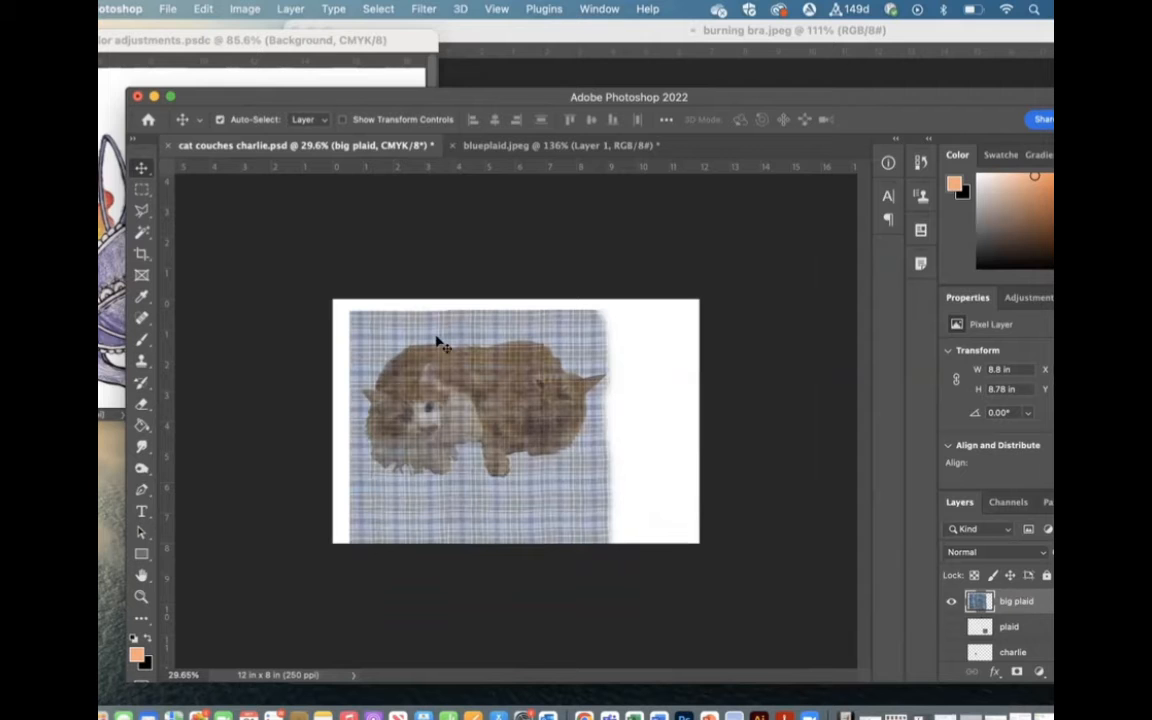
{"action": "scroll", "coordinate": [437, 338], "scroll_direction": "up", "scroll_amount": 6}
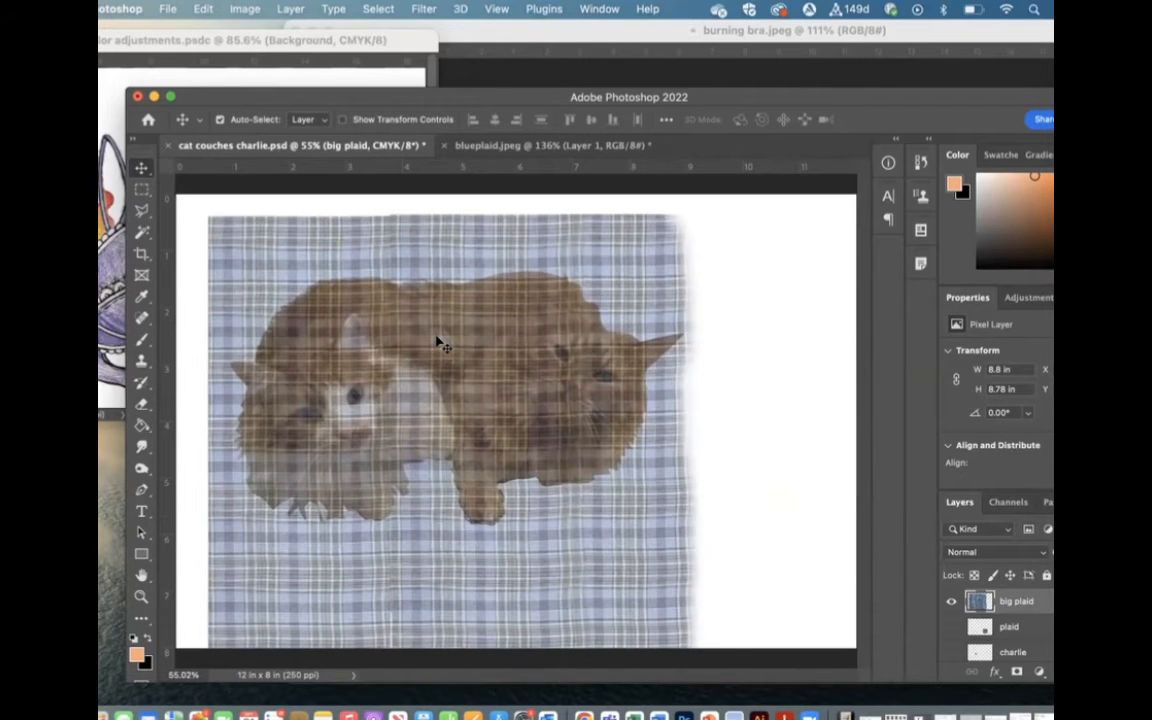
{"action": "scroll", "coordinate": [1040, 640], "scroll_direction": "down", "scroll_amount": 3}
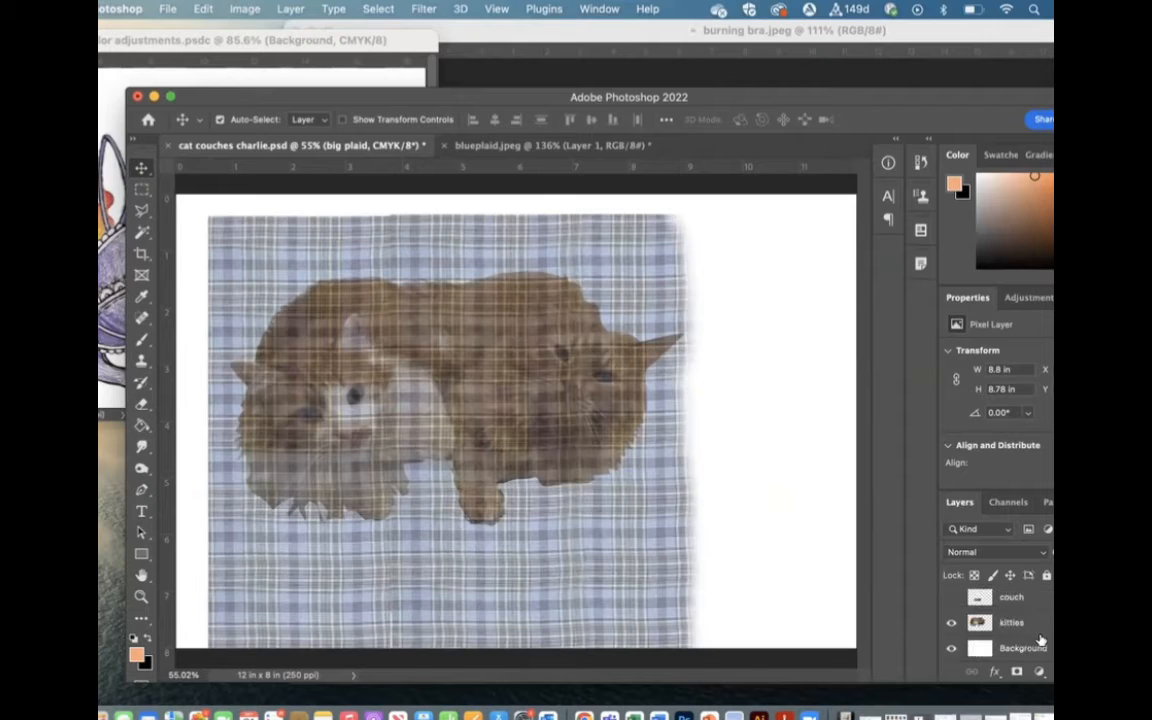
{"action": "left_click", "coordinate": [1027, 621]}
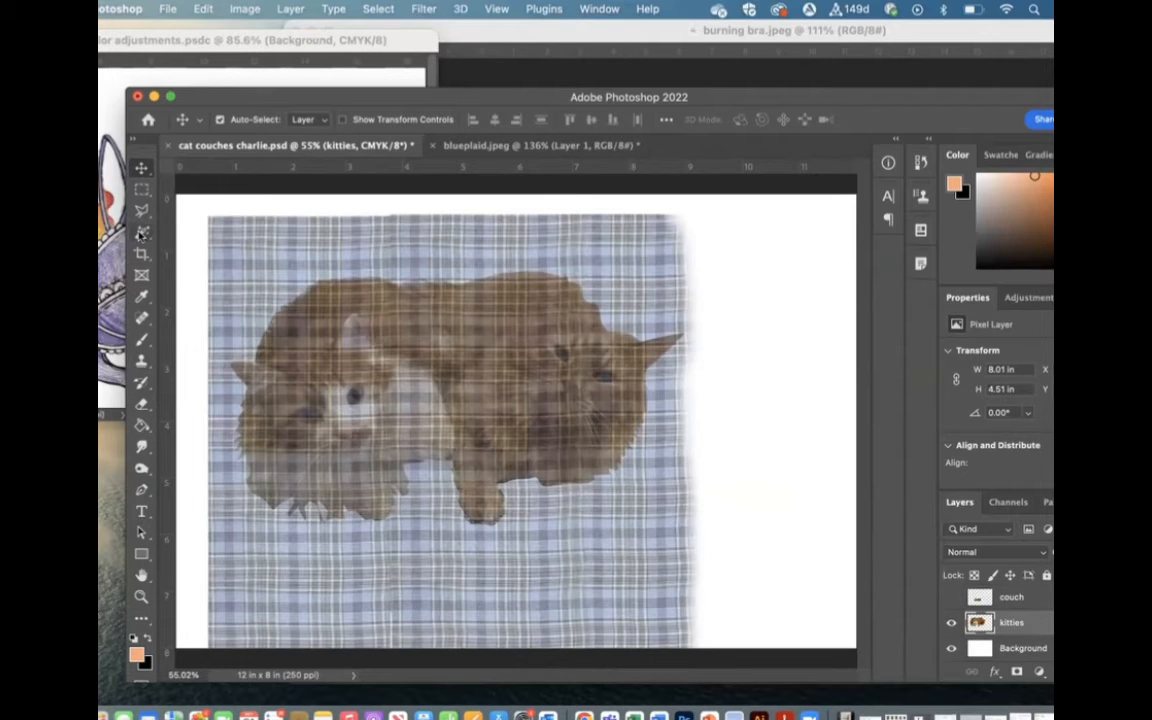
{"action": "left_click", "coordinate": [142, 233]}
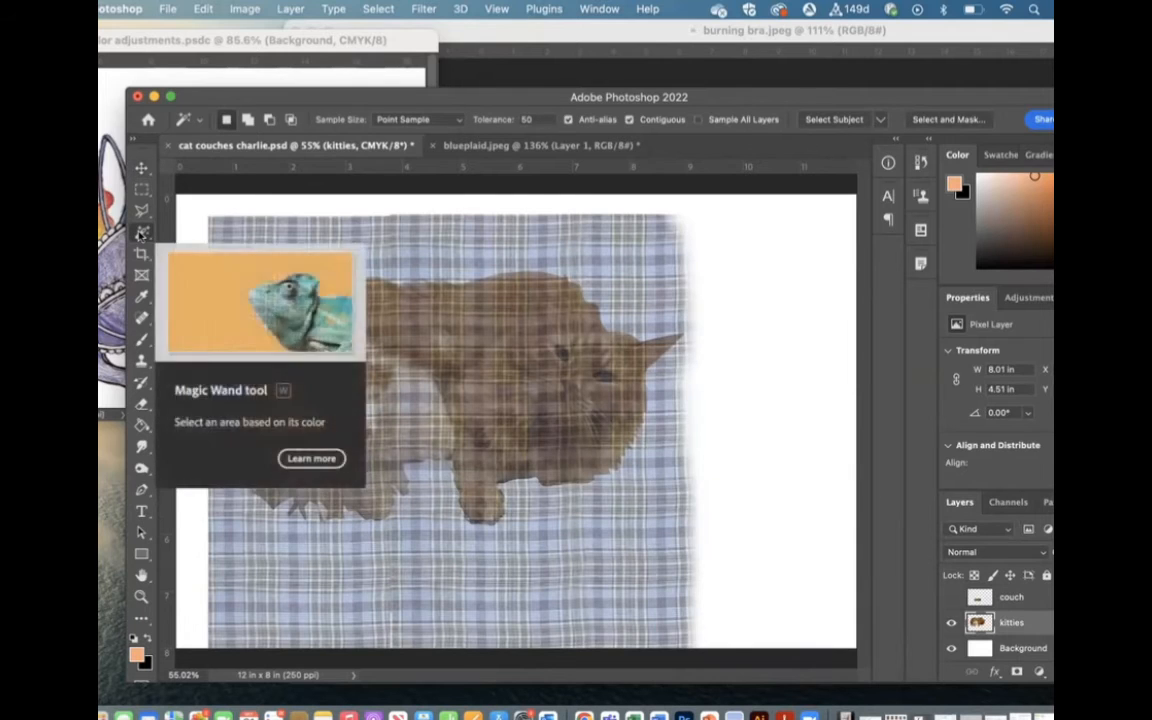
{"action": "left_click", "coordinate": [764, 461]}
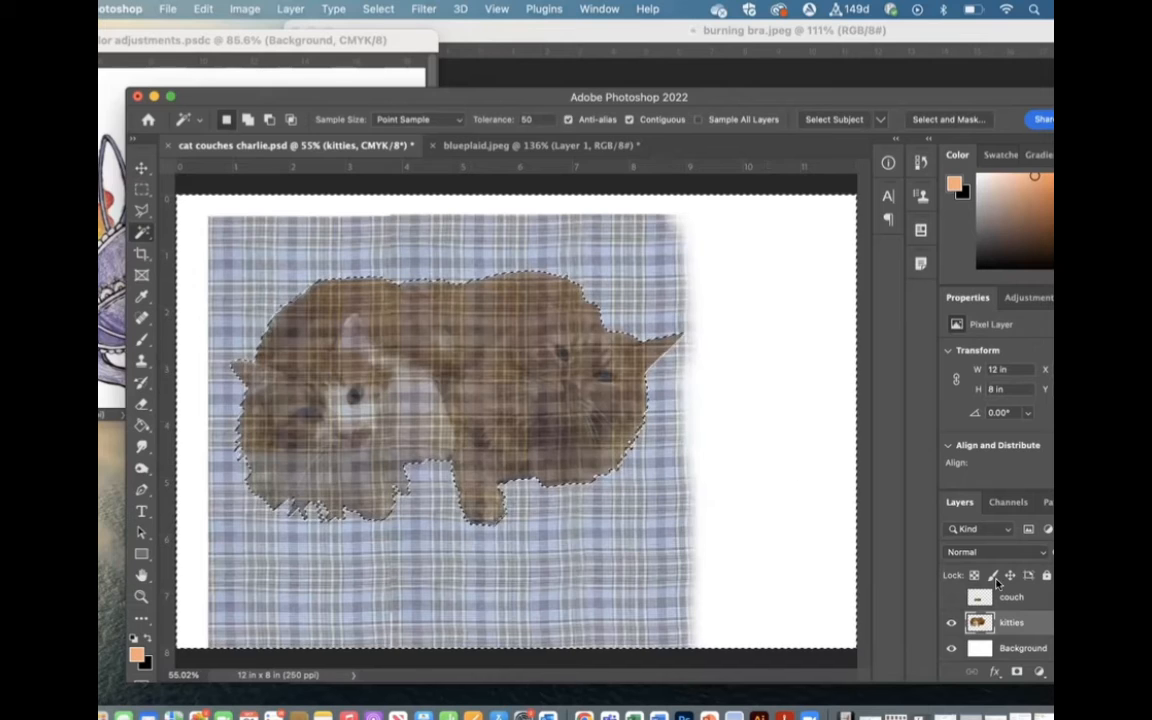
- Restore the big plaid layer to full opacity and add a layer mask to it from the current selection
{"action": "scroll", "coordinate": [1000, 600], "scroll_direction": "up", "scroll_amount": 3}
{"action": "left_click", "coordinate": [1015, 601]}
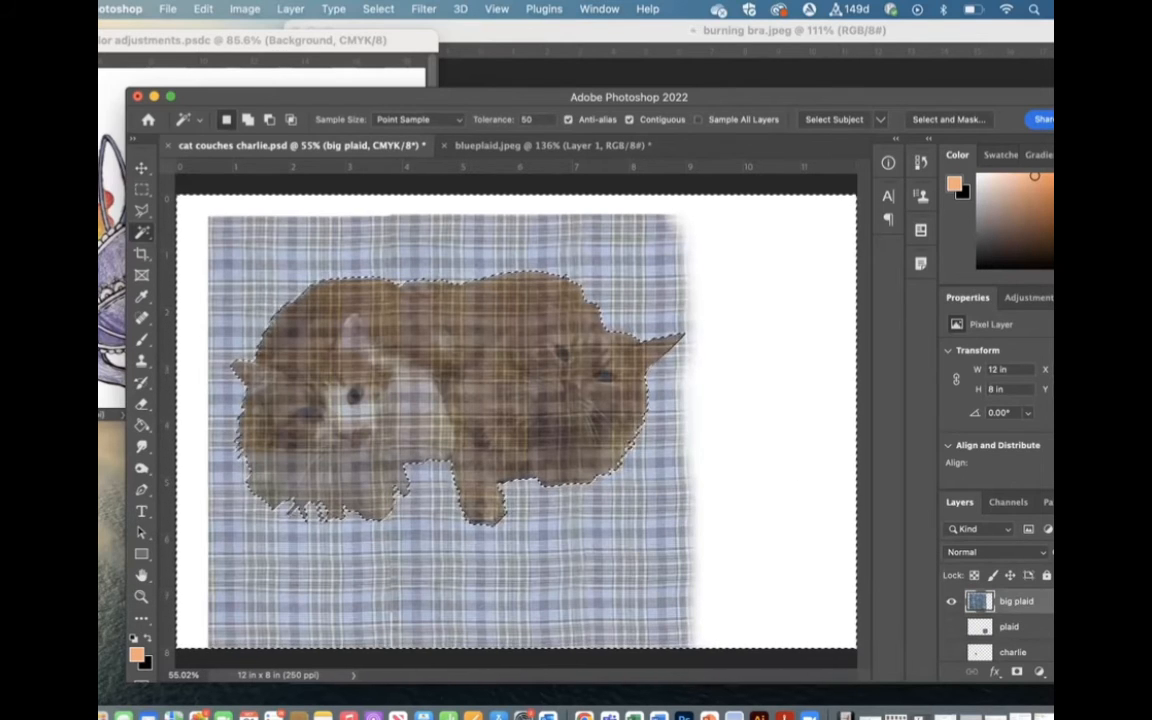
{"action": "left_click_drag", "start_coordinate": [1092, 577], "coordinate": [1136, 577]}
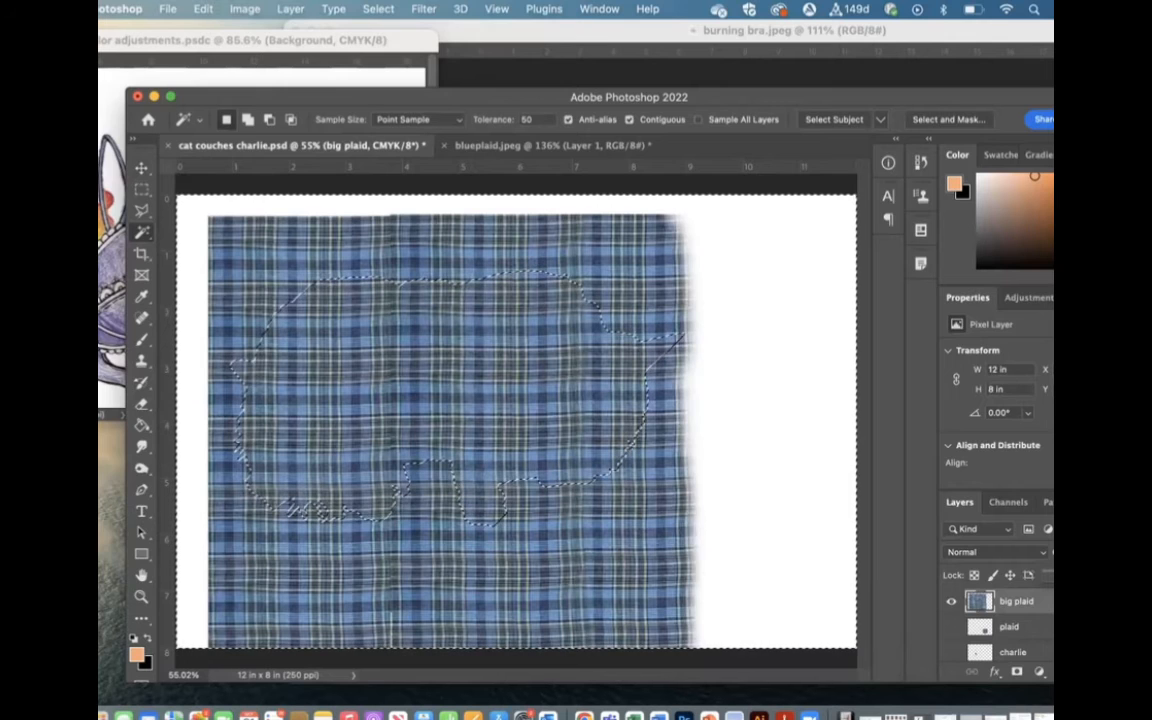
{"action": "left_click", "coordinate": [1015, 672]}
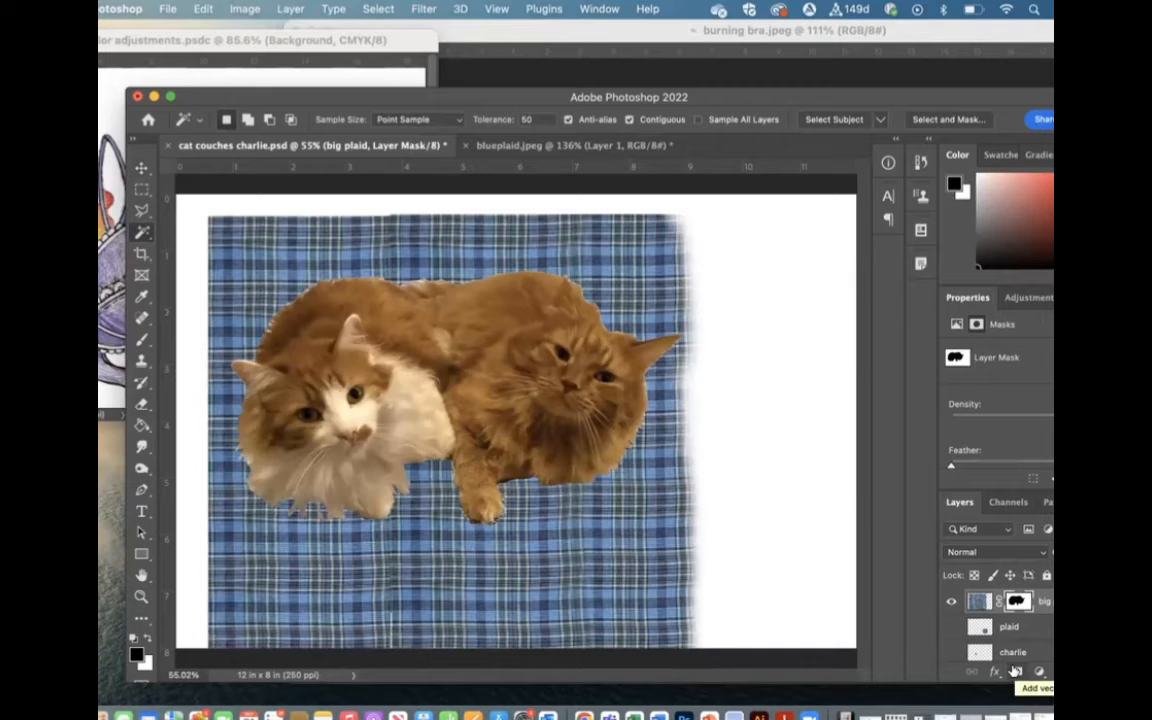
- Check the plaid's masked area by hiding and showing the kitties layer
{"action": "scroll", "coordinate": [1031, 633], "scroll_direction": "down", "scroll_amount": 1}
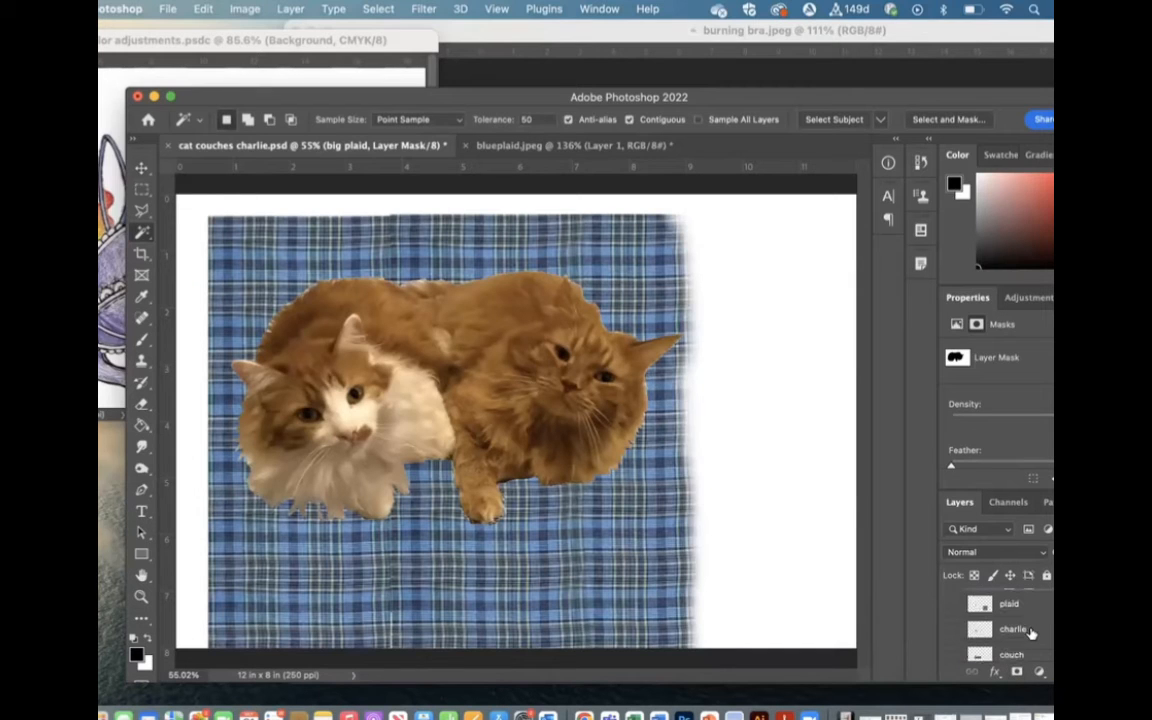
{"action": "scroll", "coordinate": [980, 641], "scroll_direction": "down", "scroll_amount": 2}
{"action": "left_click", "coordinate": [950, 623]}
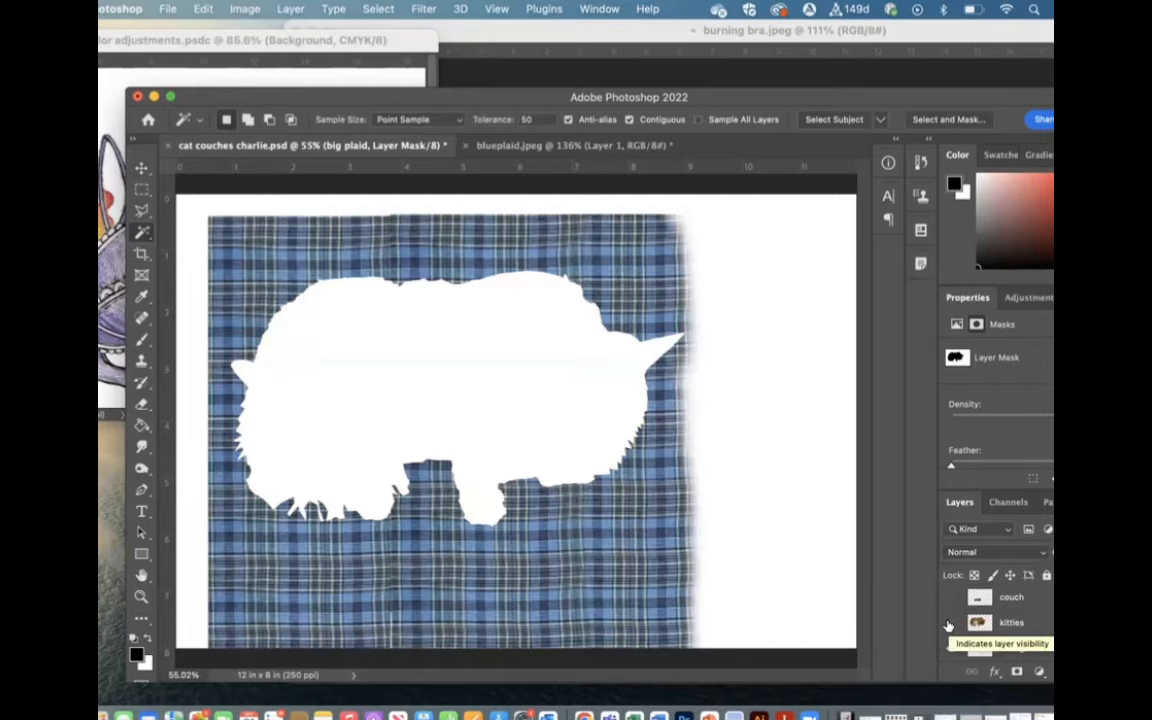
{"action": "left_click", "coordinate": [950, 623]}
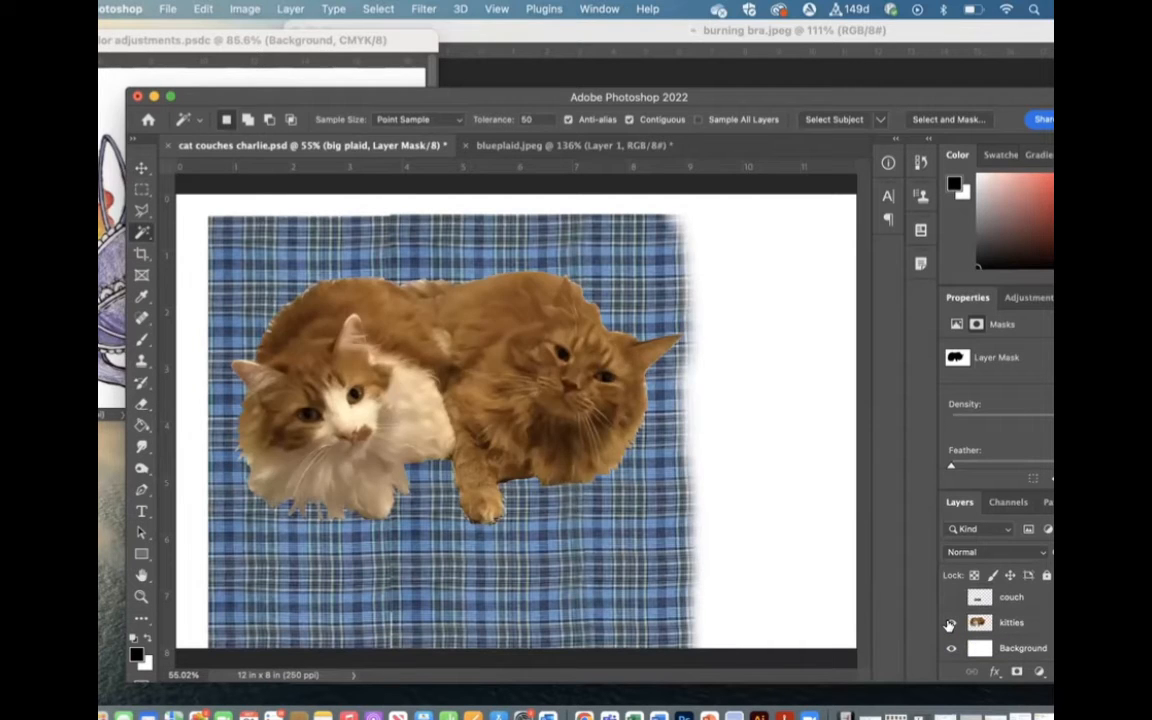
{"action": "left_click", "coordinate": [950, 623]}
{"action": "left_click", "coordinate": [950, 623]}
{"action": "scroll", "coordinate": [1000, 625], "scroll_direction": "up", "scroll_amount": 3}
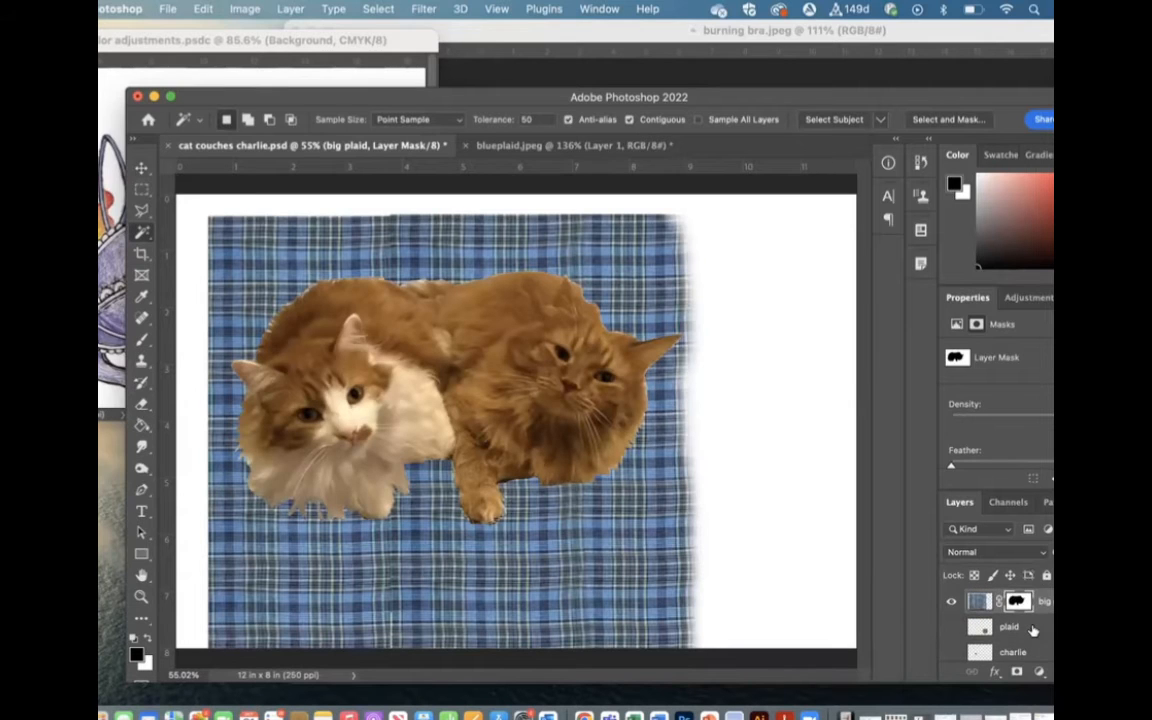
- Invert the big plaid layer's mask so the plaid fills the cats' silhouette, and lower the layer's opacity to reveal the cats beneath
{"action": "key", "text": "super+i"}
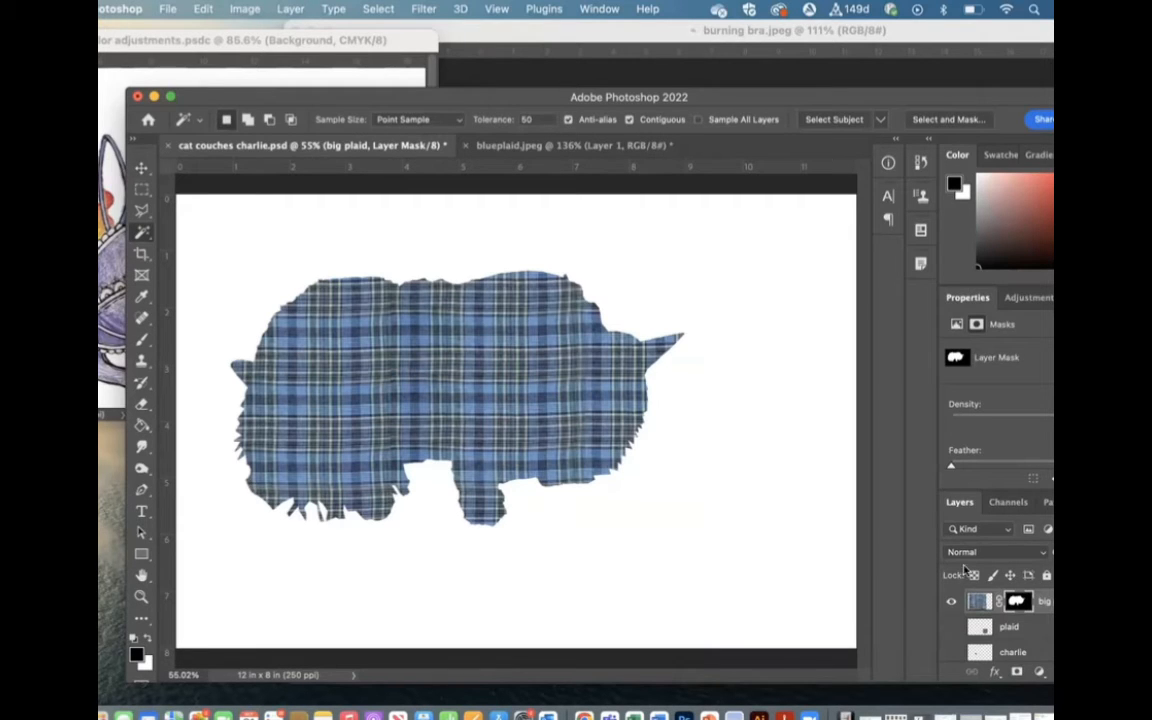
{"action": "scroll", "coordinate": [1050, 642], "scroll_direction": "down", "scroll_amount": 3}
{"action": "scroll", "coordinate": [1050, 642], "scroll_direction": "up", "scroll_amount": 2}
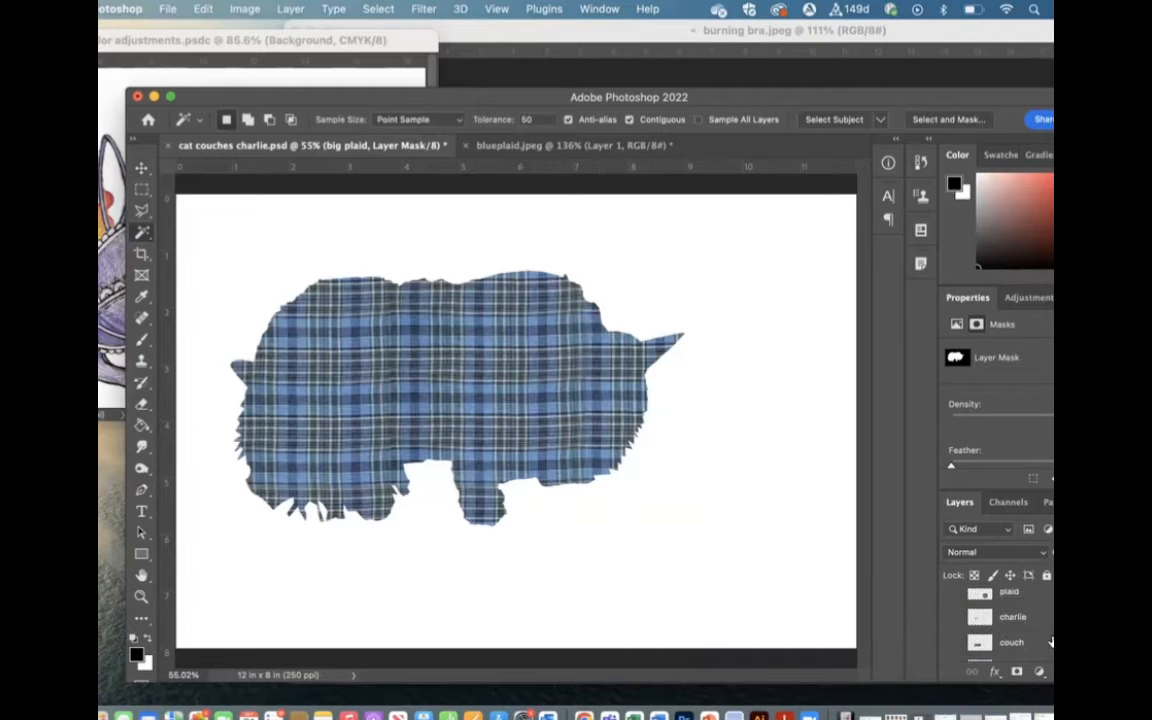
{"action": "scroll", "coordinate": [1050, 642], "scroll_direction": "up", "scroll_amount": 2}
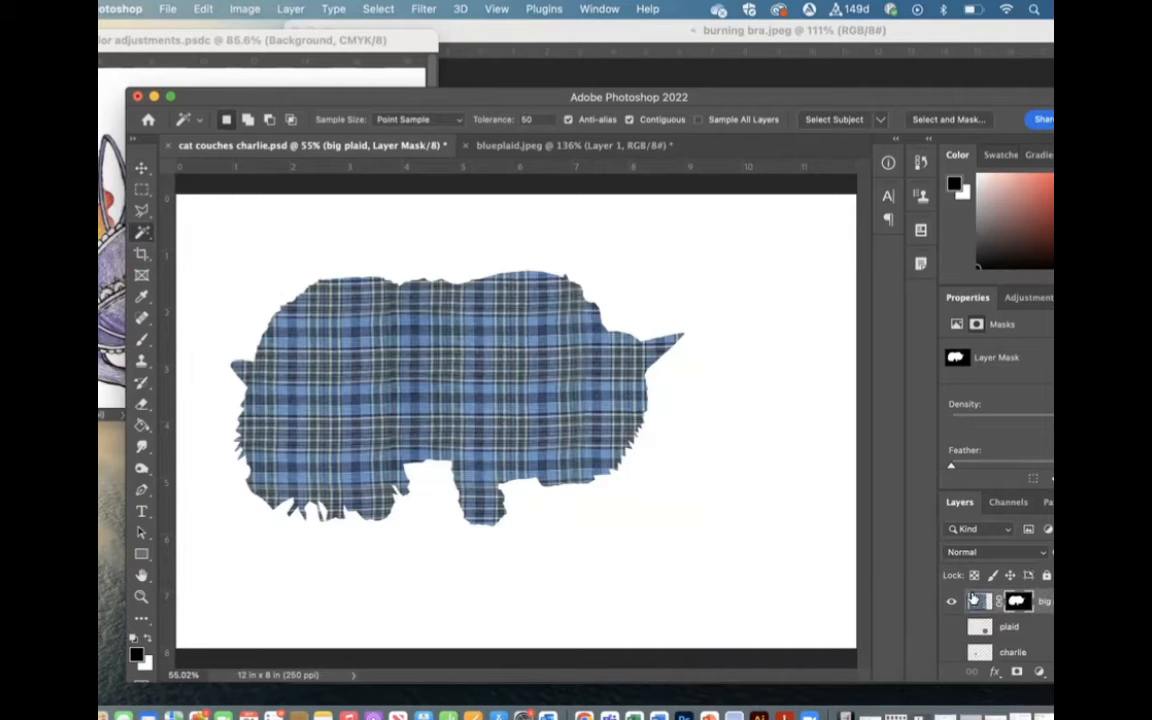
{"action": "left_click", "coordinate": [979, 600]}
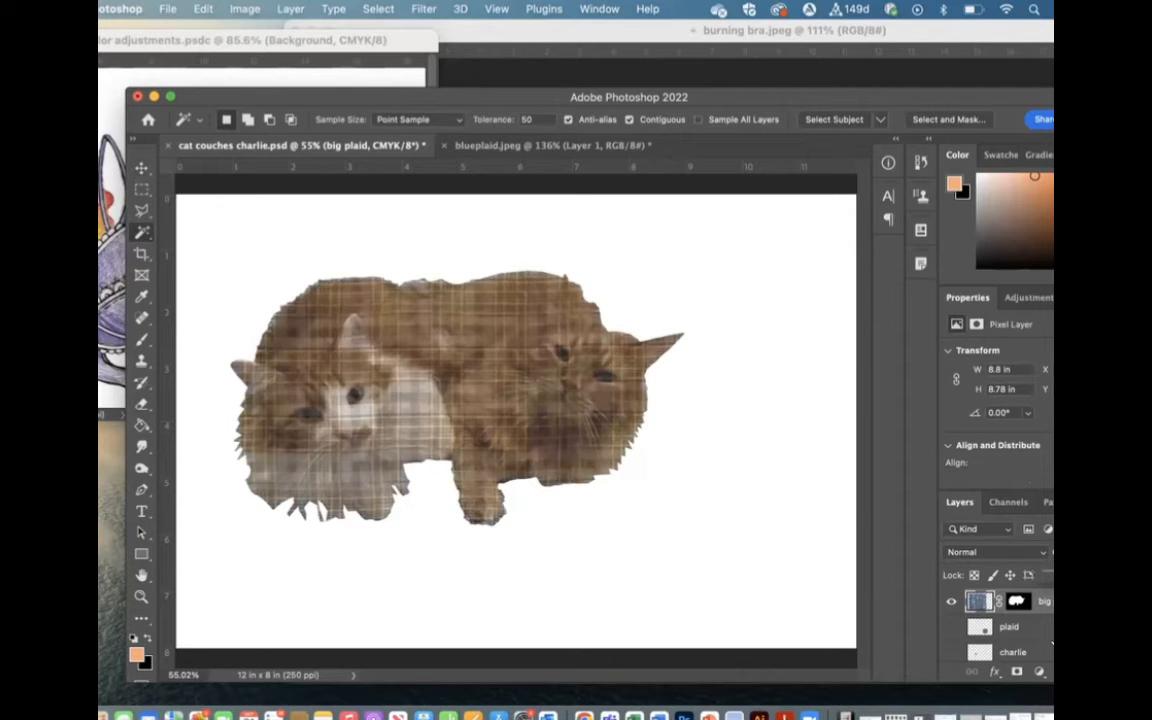
- Select the orange cat's head, chest and front paw on the kitties layer with the Magnetic Lasso, looping loosely through the surrounding empty area
{"action": "scroll", "coordinate": [1050, 642], "scroll_direction": "down", "scroll_amount": 3}
{"action": "left_click", "coordinate": [1012, 622]}
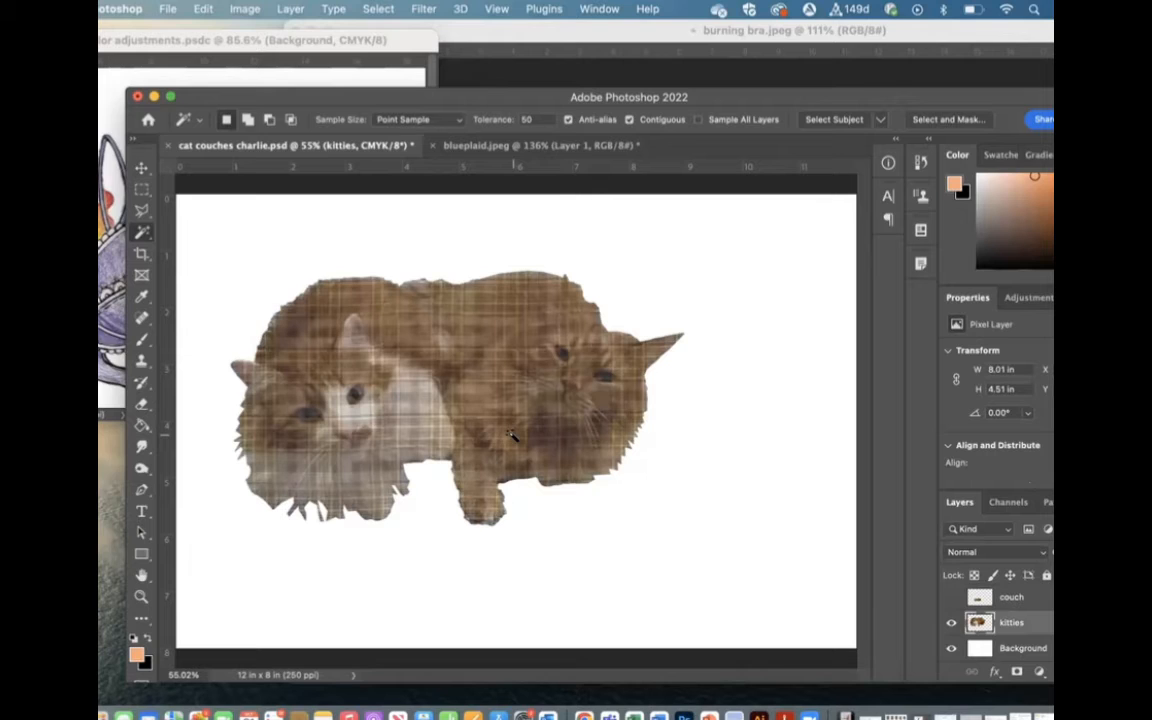
{"action": "right_click", "coordinate": [141, 231]}
{"action": "left_click", "coordinate": [141, 209]}
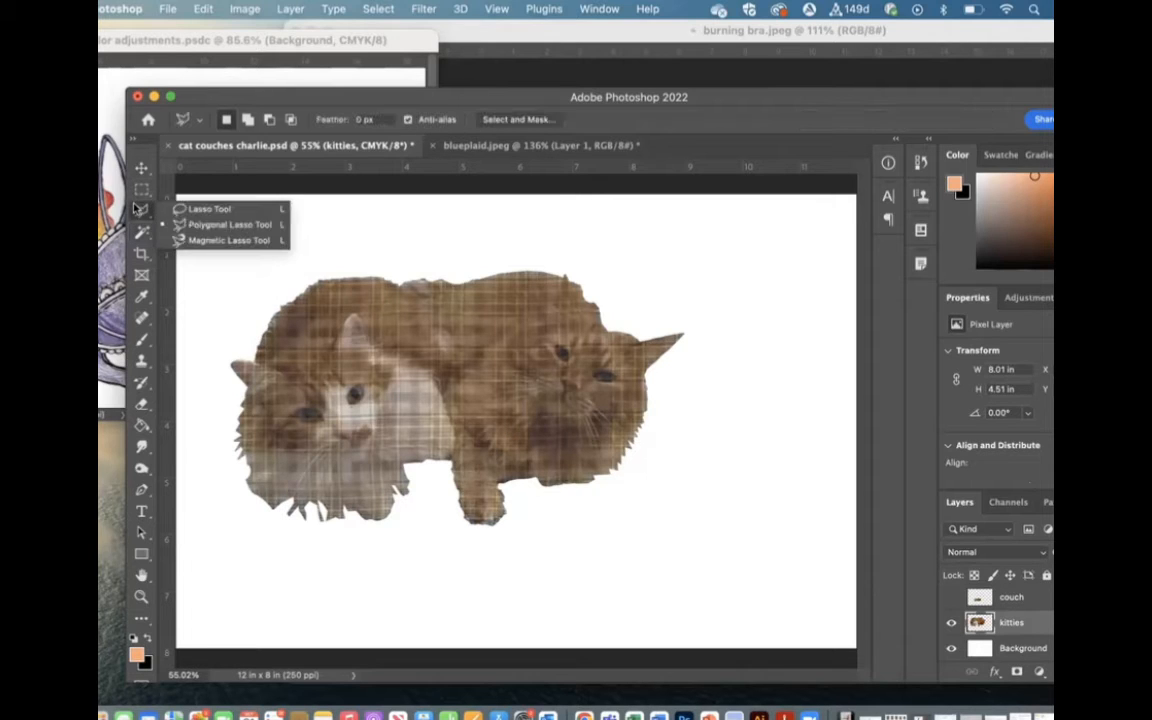
{"action": "left_click", "coordinate": [180, 241]}
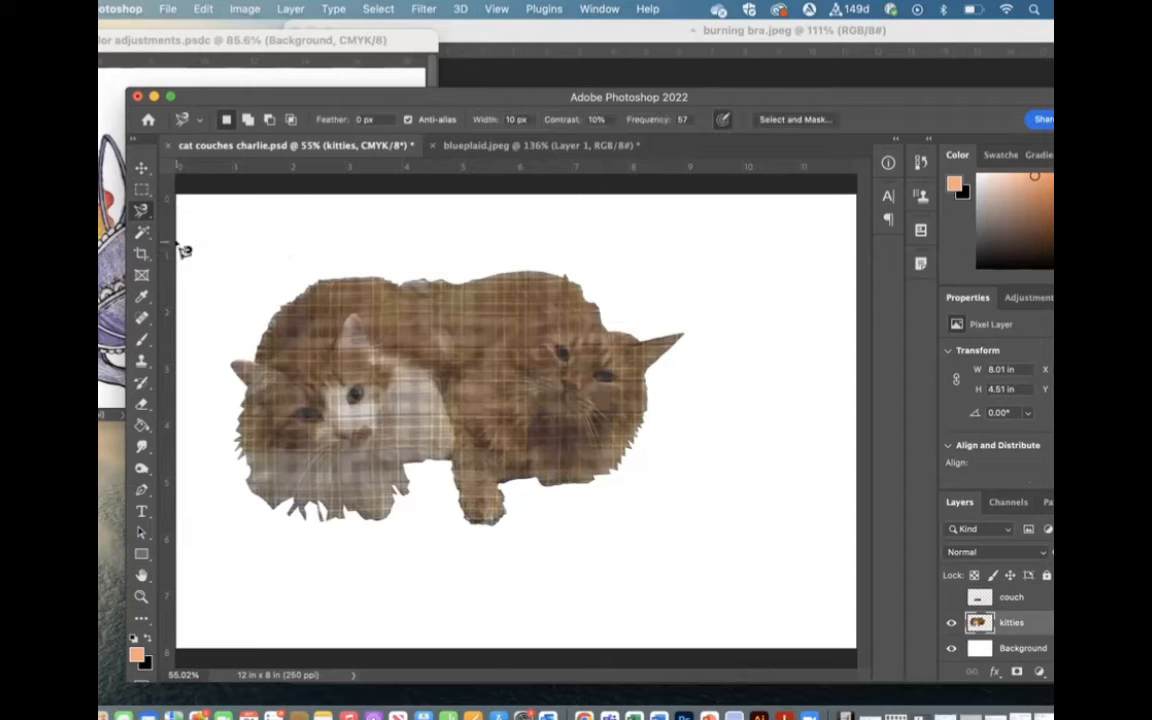
{"action": "left_click", "coordinate": [457, 462]}
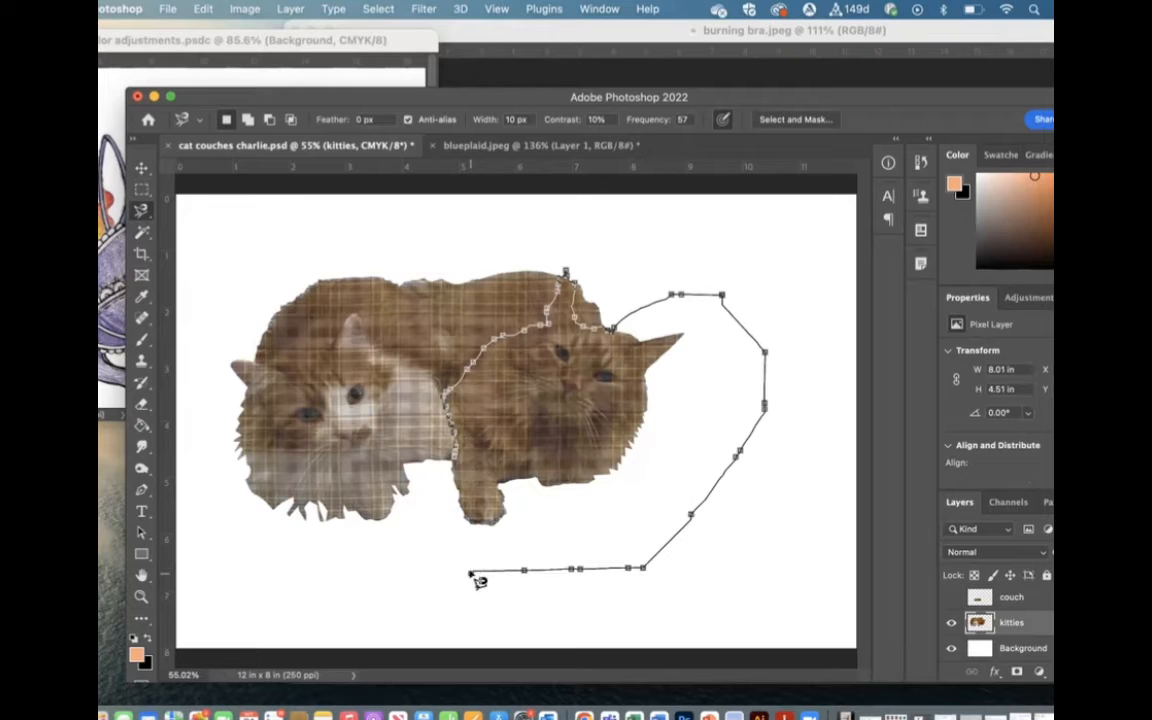
{"action": "left_click", "coordinate": [455, 465]}
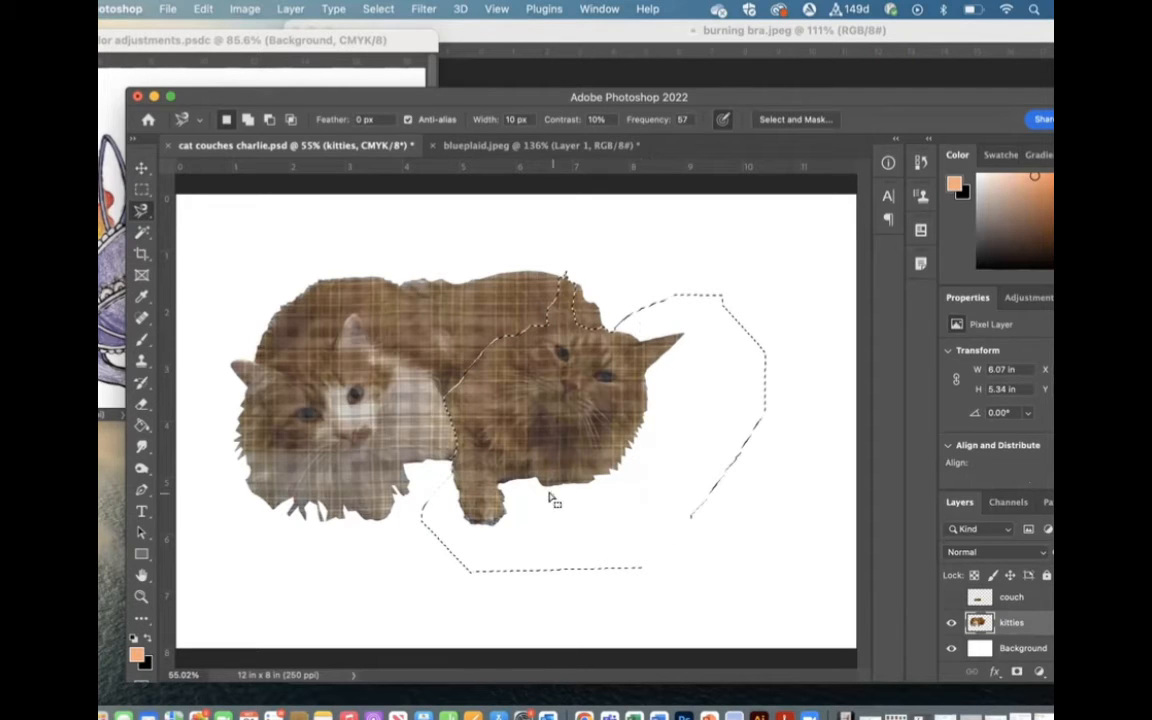
- Hide the big plaid layer and add the missing strip beside the orange cat's upper ear to the selection with the Polygonal Lasso
{"action": "scroll", "coordinate": [552, 498], "scroll_direction": "up", "scroll_amount": 6}
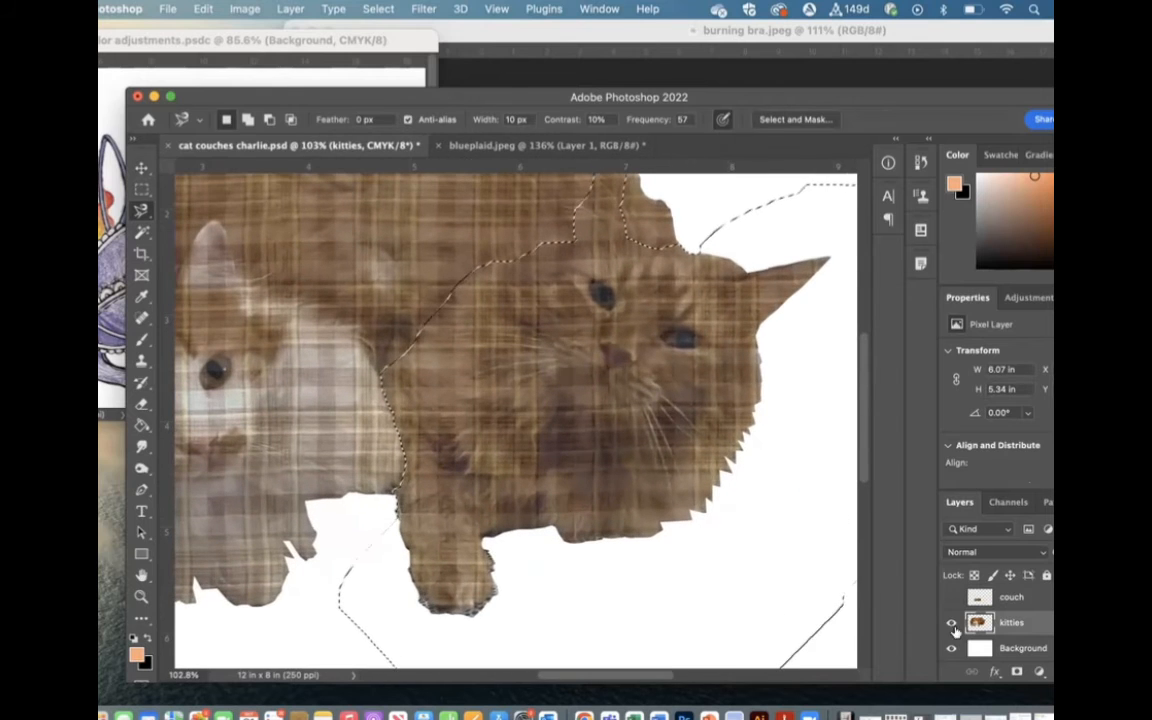
{"action": "scroll", "coordinate": [1014, 619], "scroll_direction": "up", "scroll_amount": 5}
{"action": "left_click", "coordinate": [951, 602]}
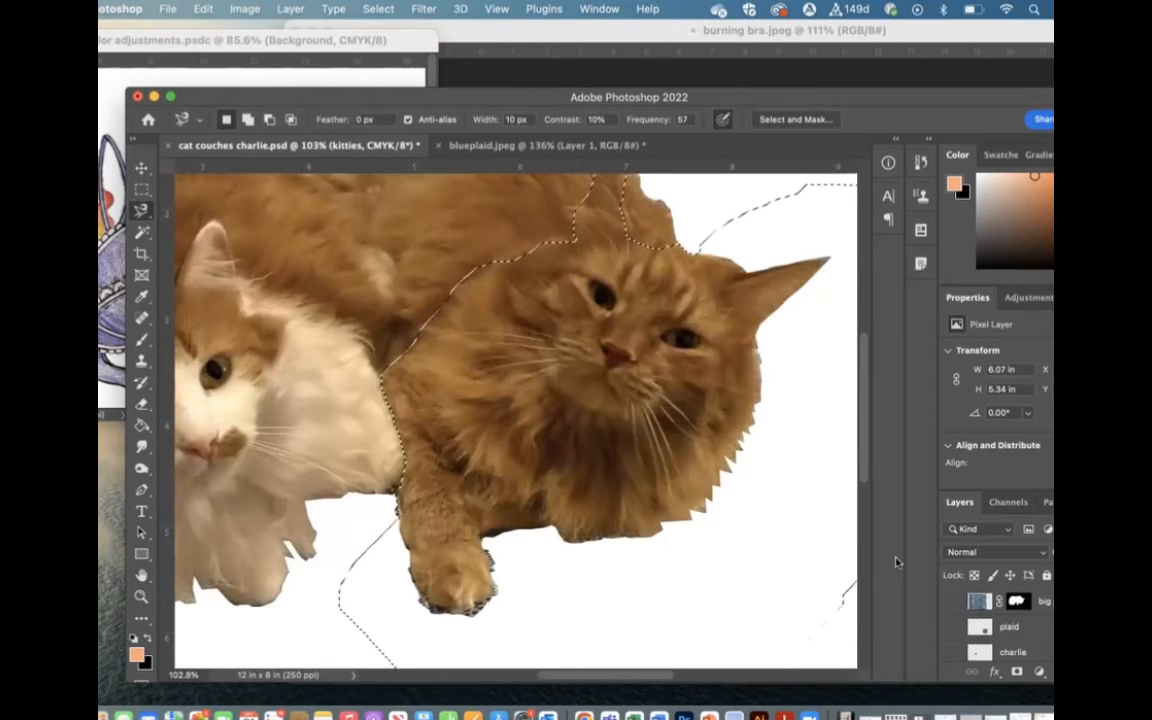
{"action": "scroll", "coordinate": [1000, 620], "scroll_direction": "down", "scroll_amount": 3}
{"action": "scroll", "coordinate": [740, 470], "scroll_direction": "up", "scroll_amount": 5}
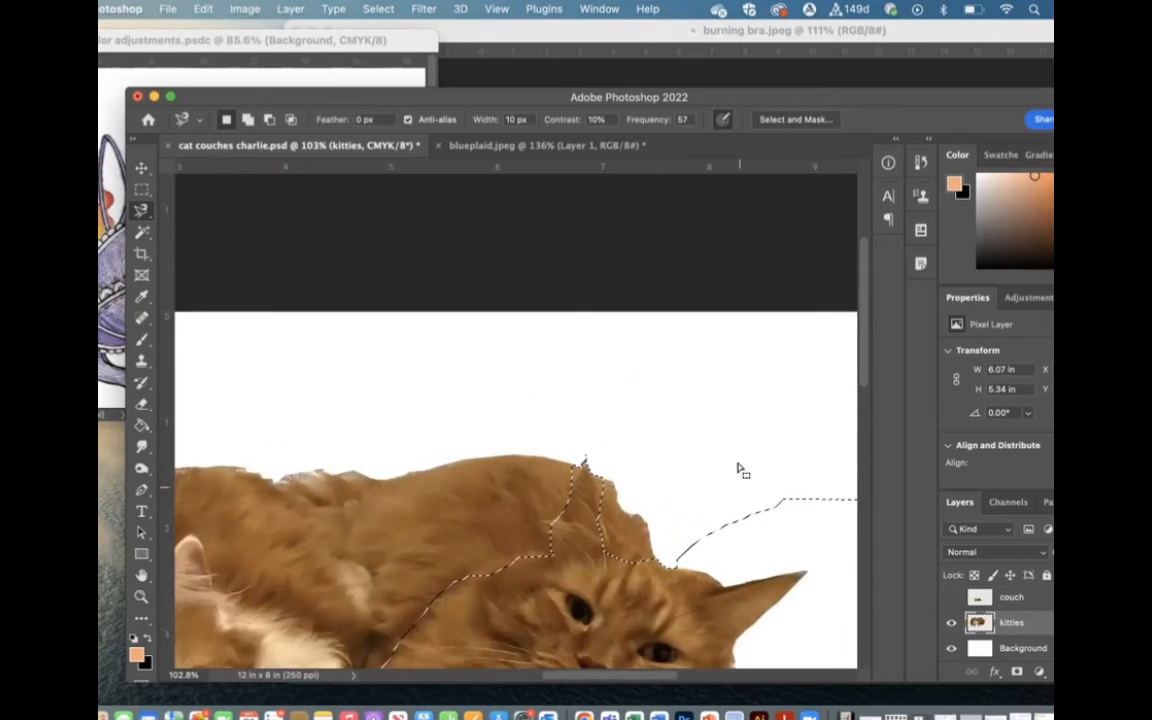
{"action": "left_click", "coordinate": [141, 211]}
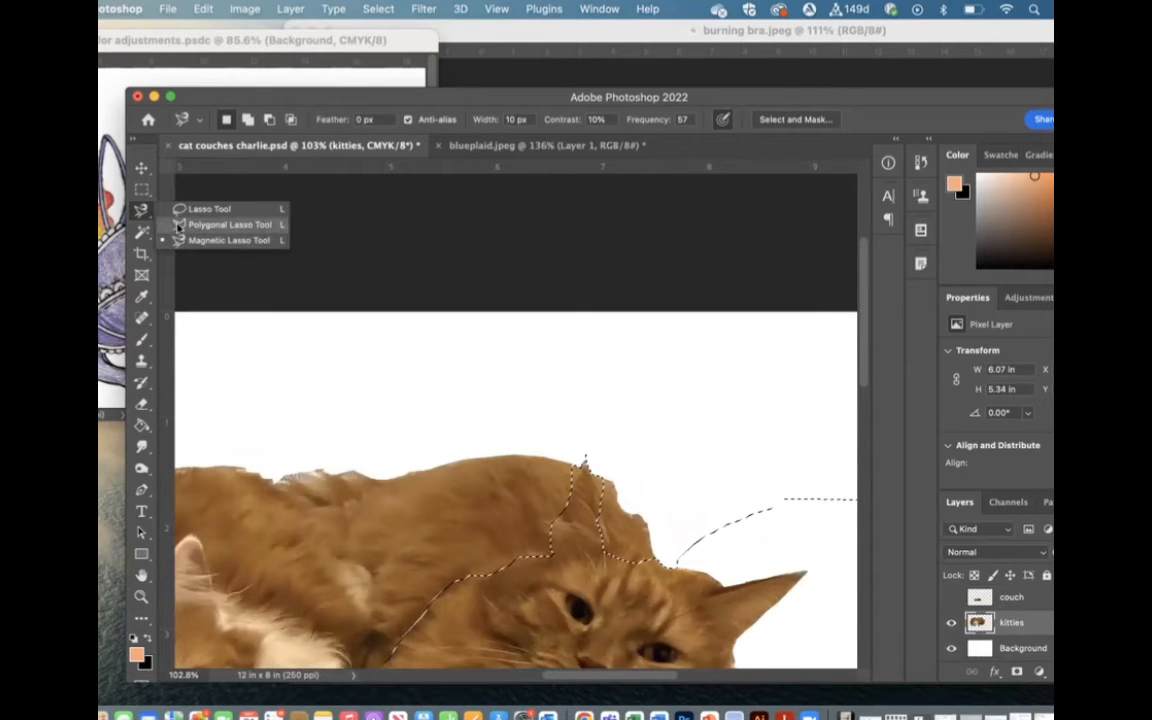
{"action": "left_click", "coordinate": [178, 225]}
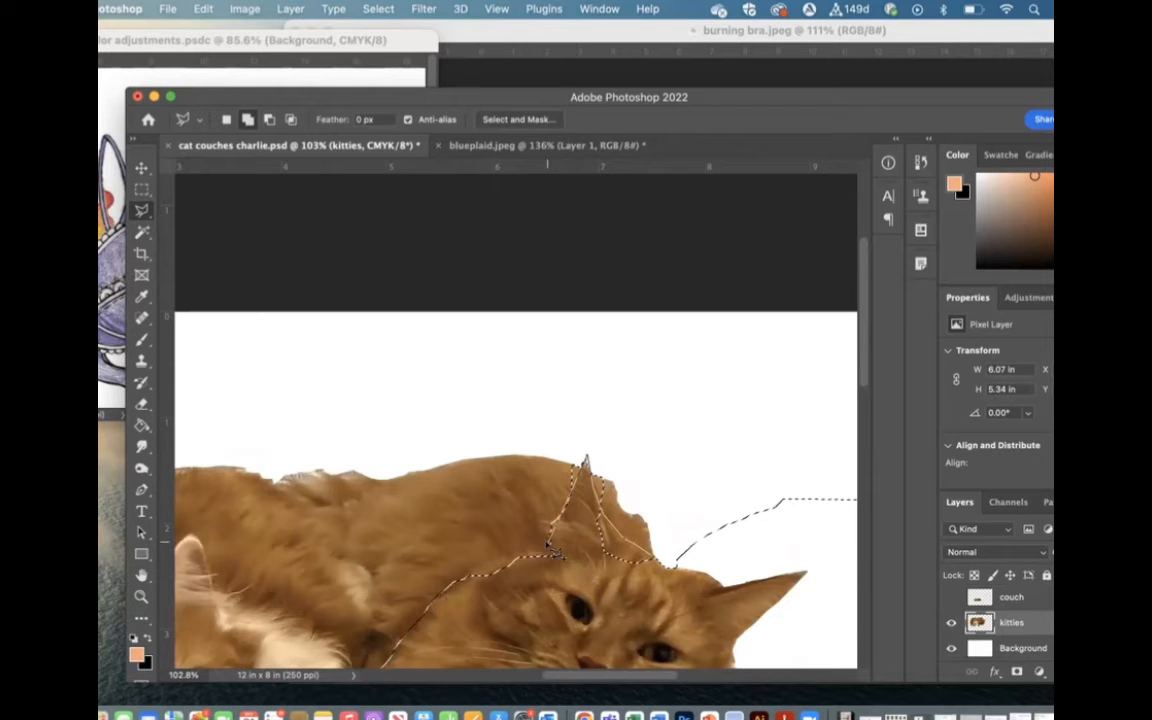
{"action": "left_click", "coordinate": [546, 566]}
{"action": "double_click", "coordinate": [612, 592]}
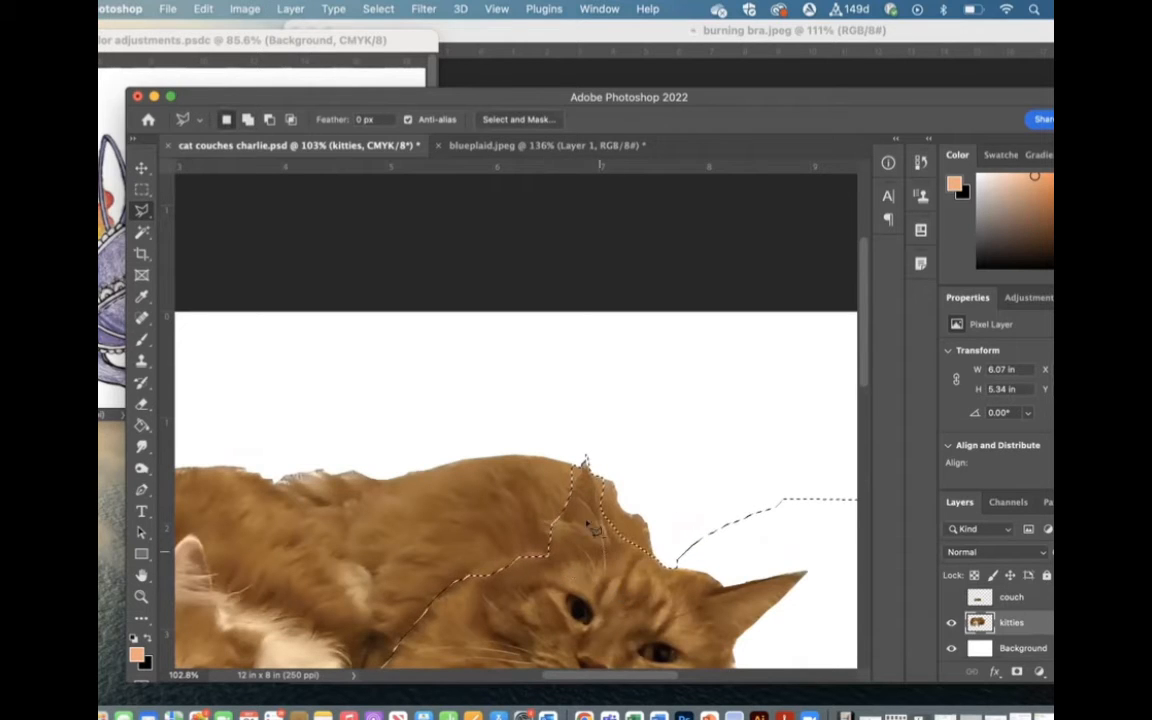
- Subtract the excess fur areas on both sides of the orange cat's upper ear from the selection with the Polygonal Lasso
{"action": "left_click", "coordinate": [586, 458]}
{"action": "left_click", "coordinate": [560, 429]}
{"action": "double_click", "coordinate": [534, 482]}
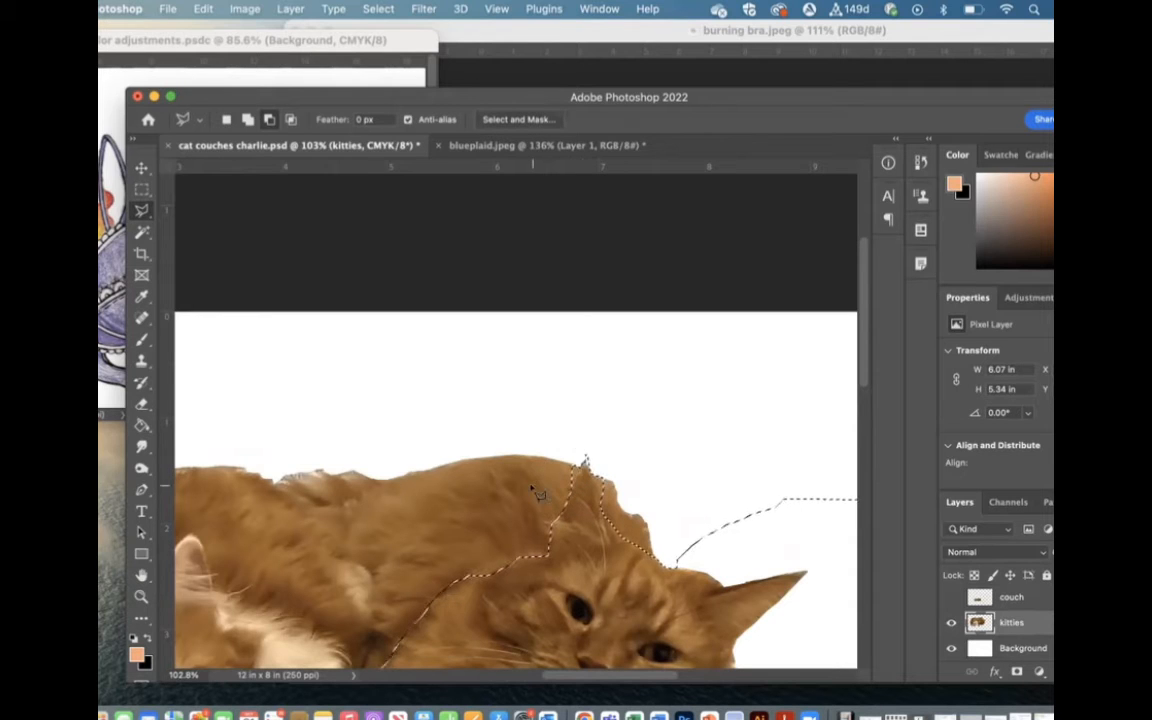
{"action": "left_click", "coordinate": [590, 479]}
{"action": "left_click", "coordinate": [609, 515]}
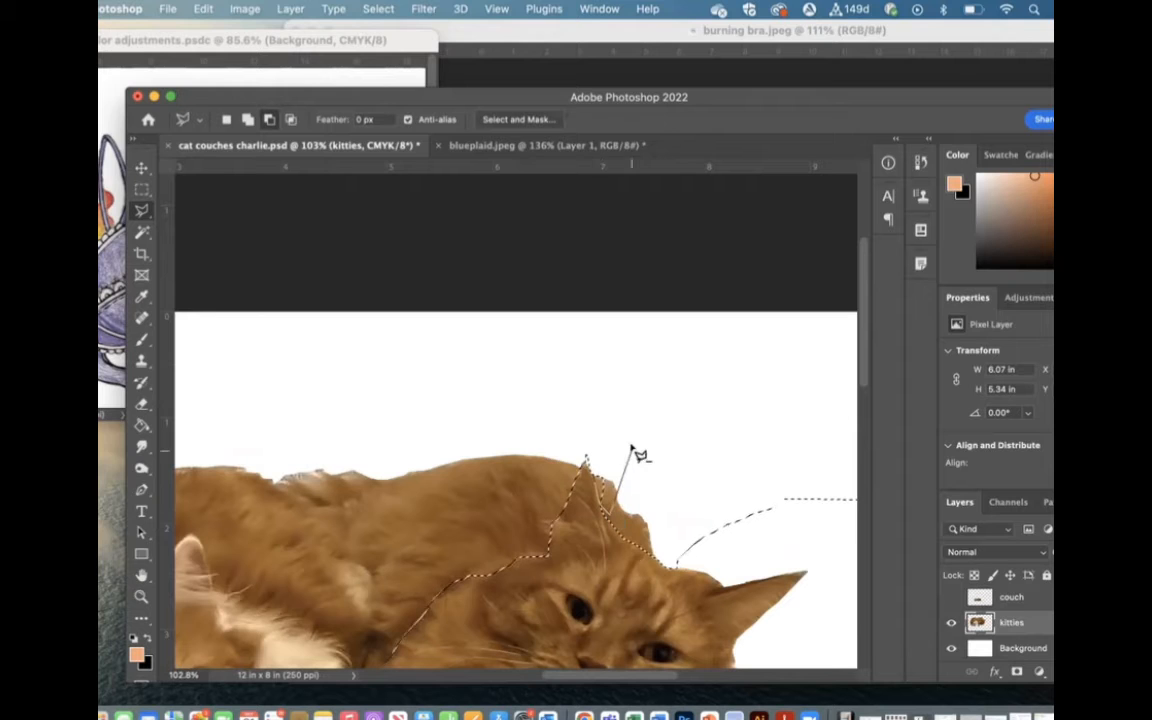
{"action": "scroll", "coordinate": [638, 550], "scroll_direction": "down", "scroll_amount": 5}
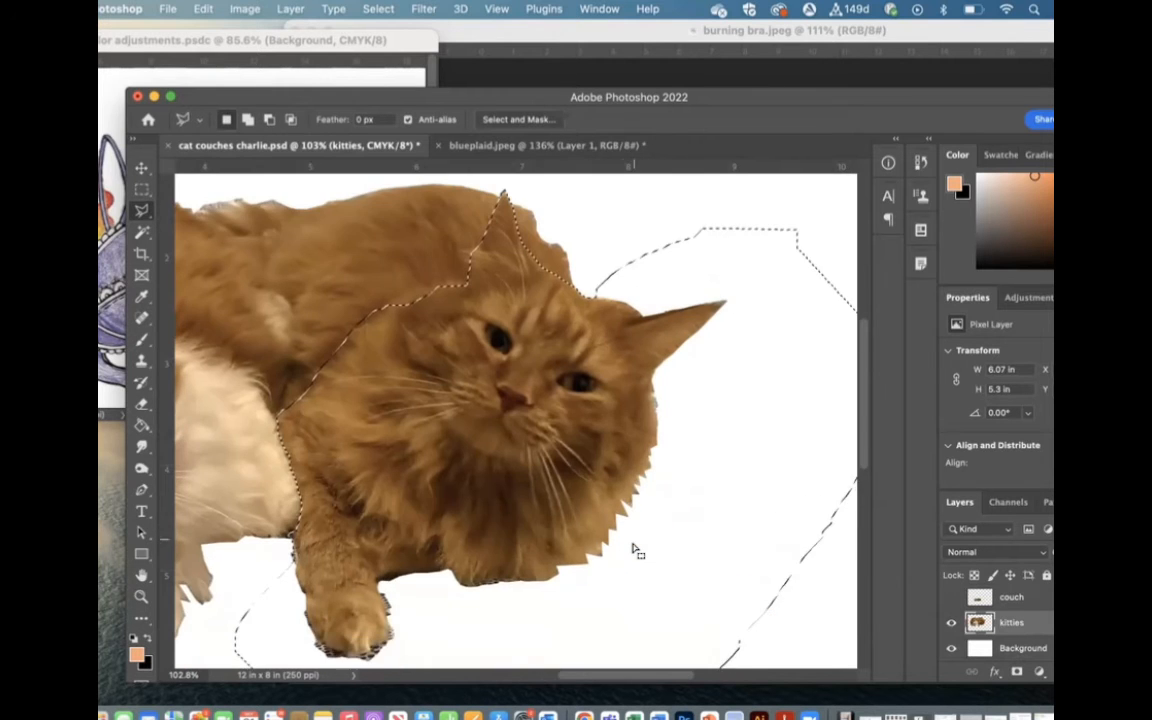
{"action": "scroll", "coordinate": [638, 550], "scroll_direction": "down", "scroll_amount": 3}
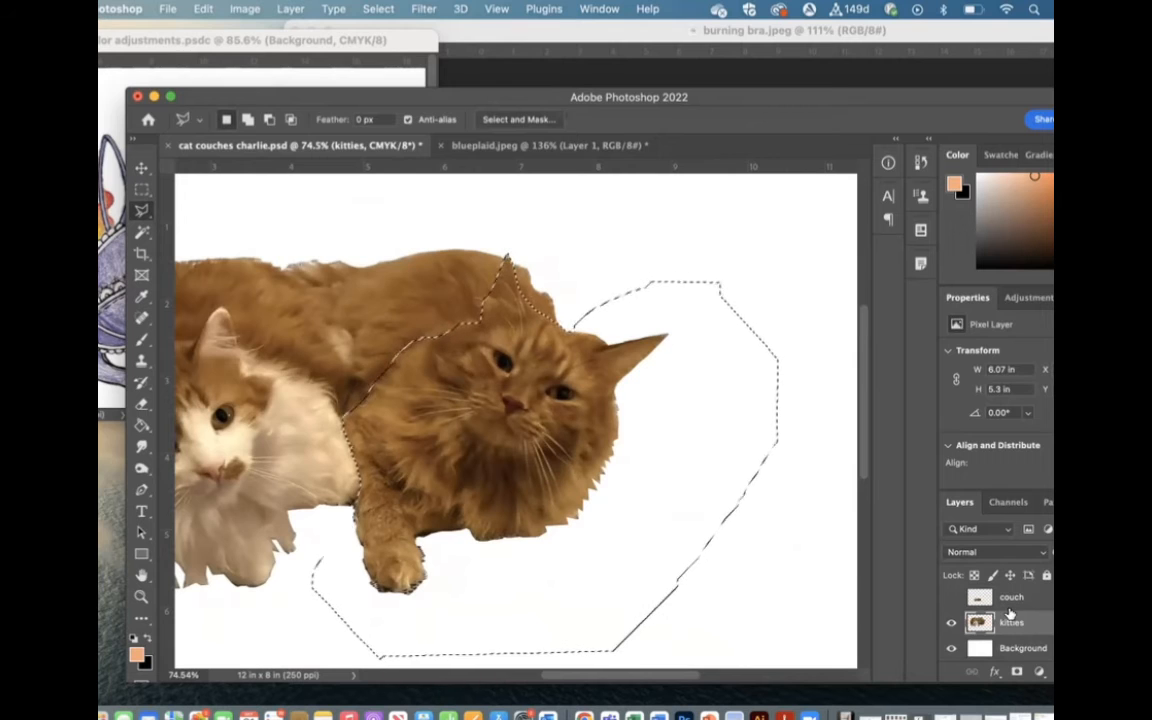
- Show the big plaid layer, view its mask alone and subtract the black background from the selection with the Magic Wand
{"action": "scroll", "coordinate": [1010, 613], "scroll_direction": "up", "scroll_amount": 3}
{"action": "left_click", "coordinate": [950, 603]}
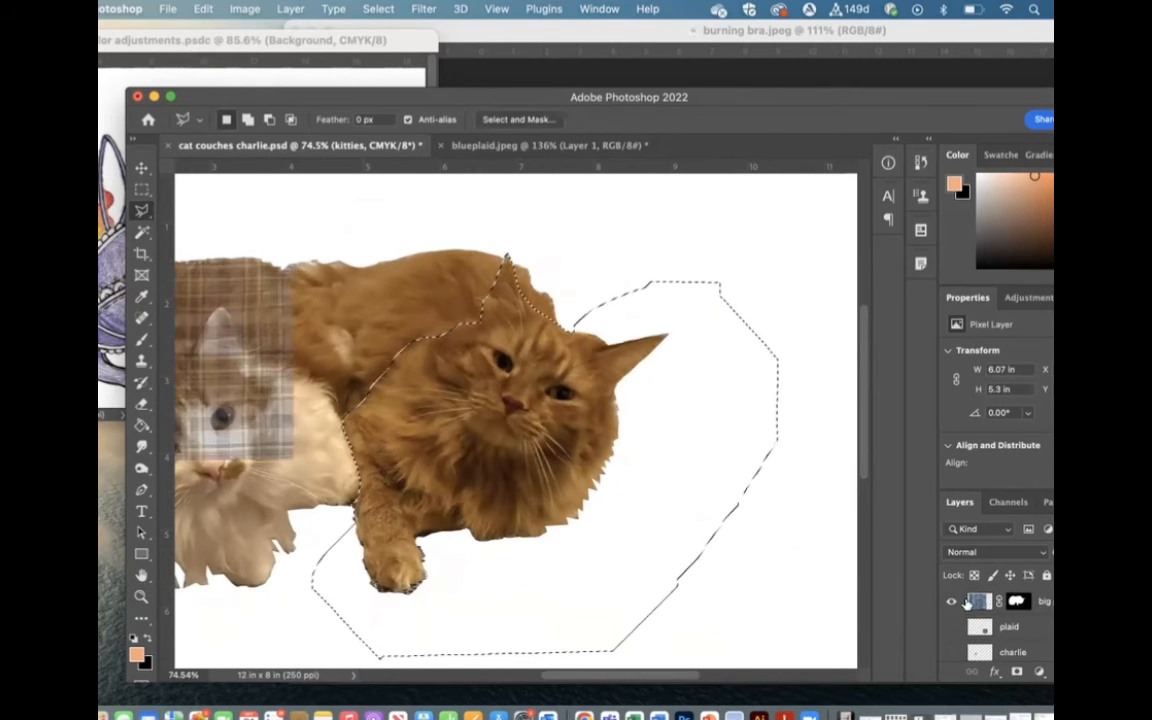
{"action": "left_click", "coordinate": [1017, 601], "text": "alt"}
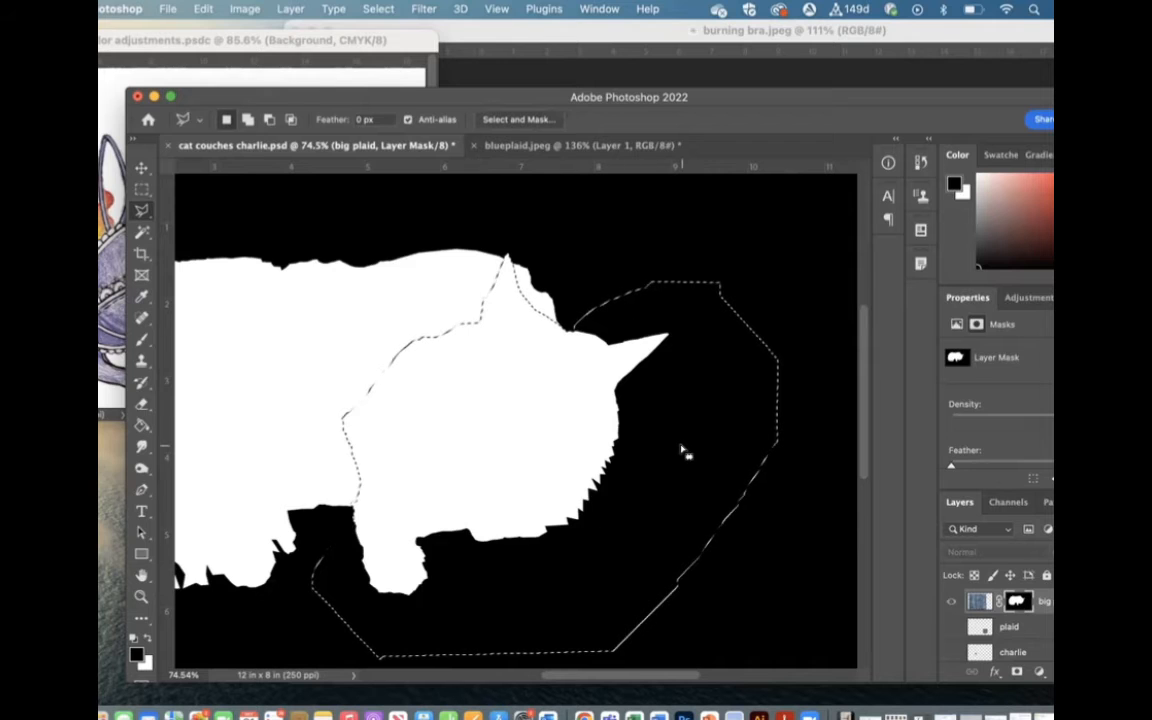
{"action": "left_click", "coordinate": [141, 232]}
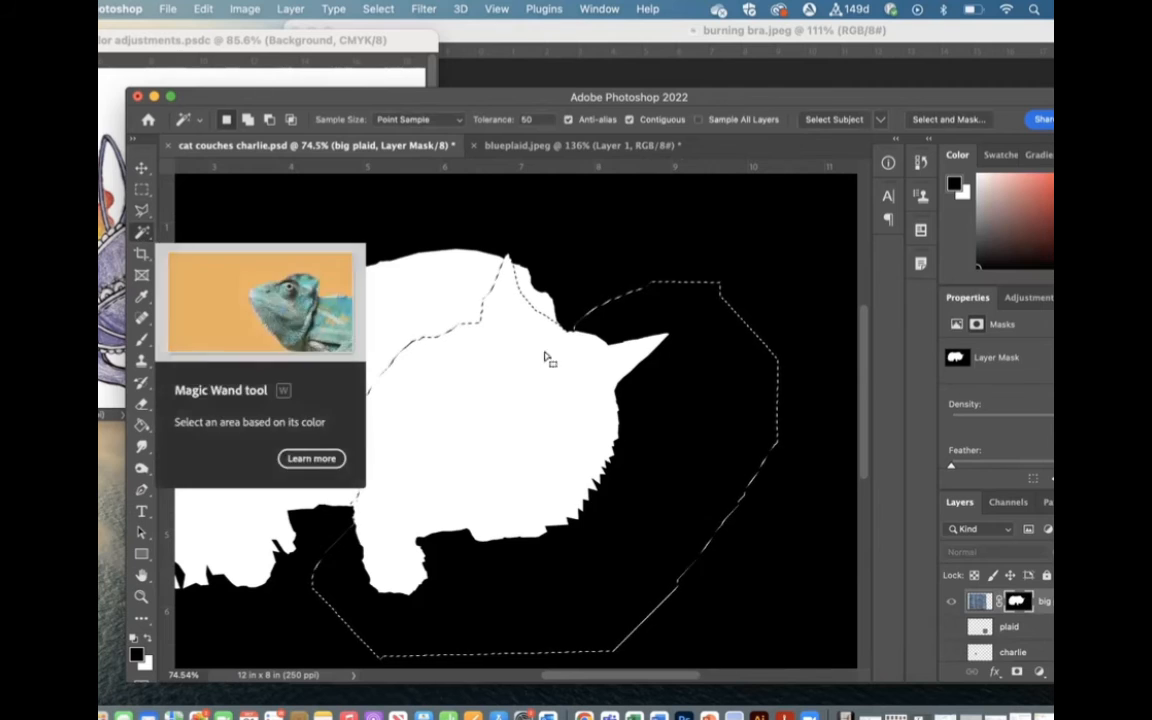
{"action": "key", "text": "alt"}
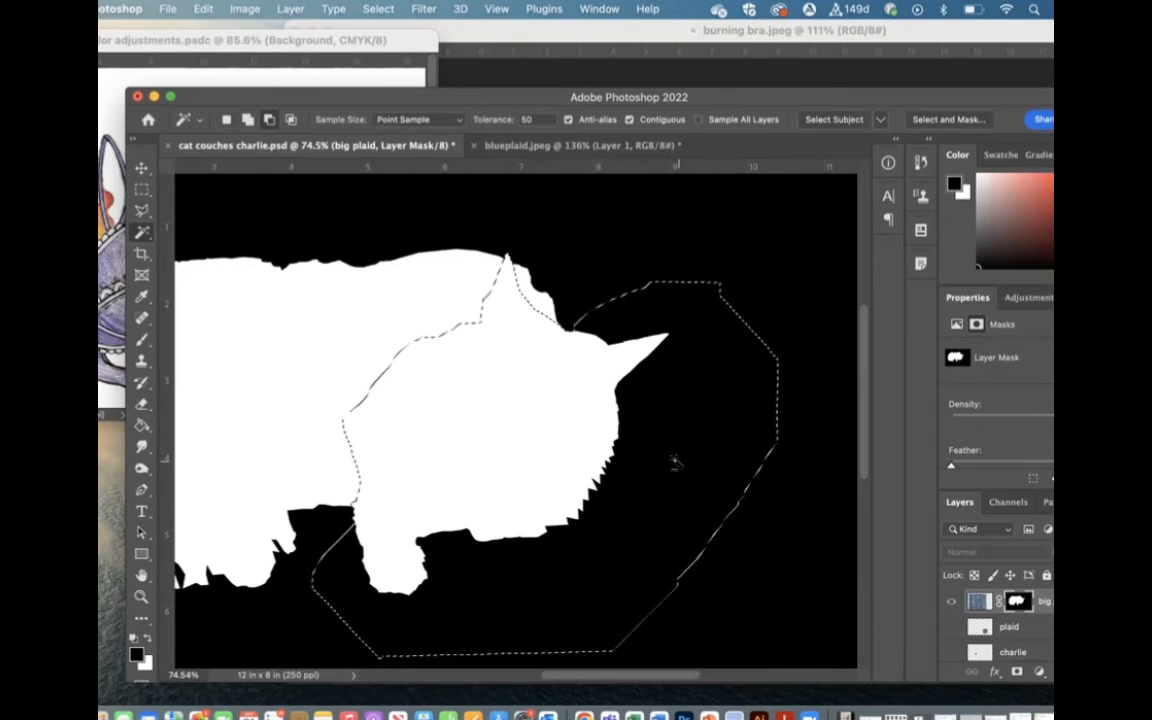
{"action": "left_click", "coordinate": [676, 465], "text": "alt"}
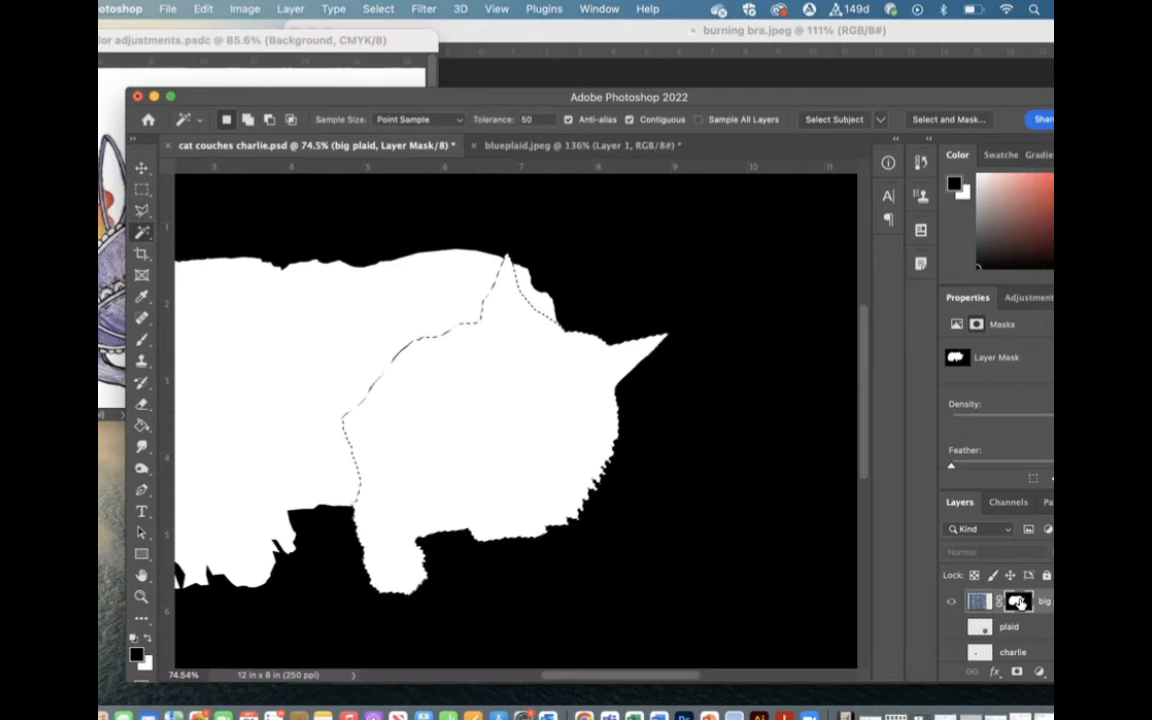
- Leave the mask view and restore the big plaid layer to full opacity
{"action": "left_click", "coordinate": [1018, 601], "text": "alt"}
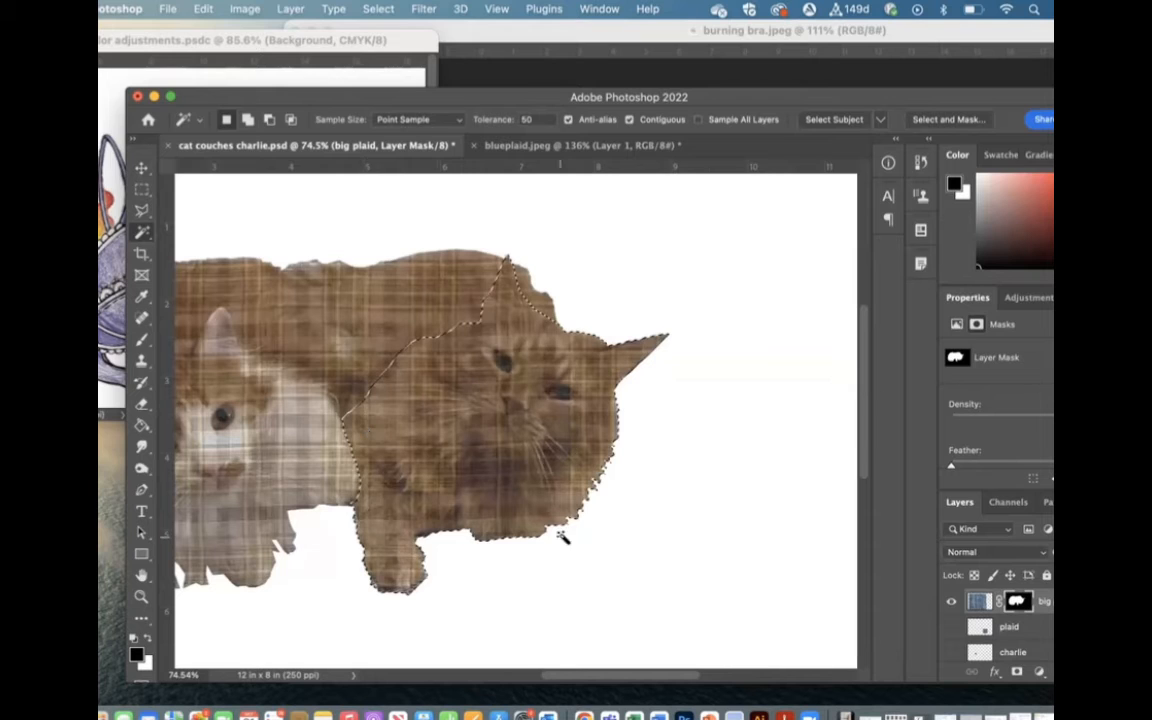
{"action": "scroll", "coordinate": [1040, 625], "scroll_direction": "down", "scroll_amount": 3}
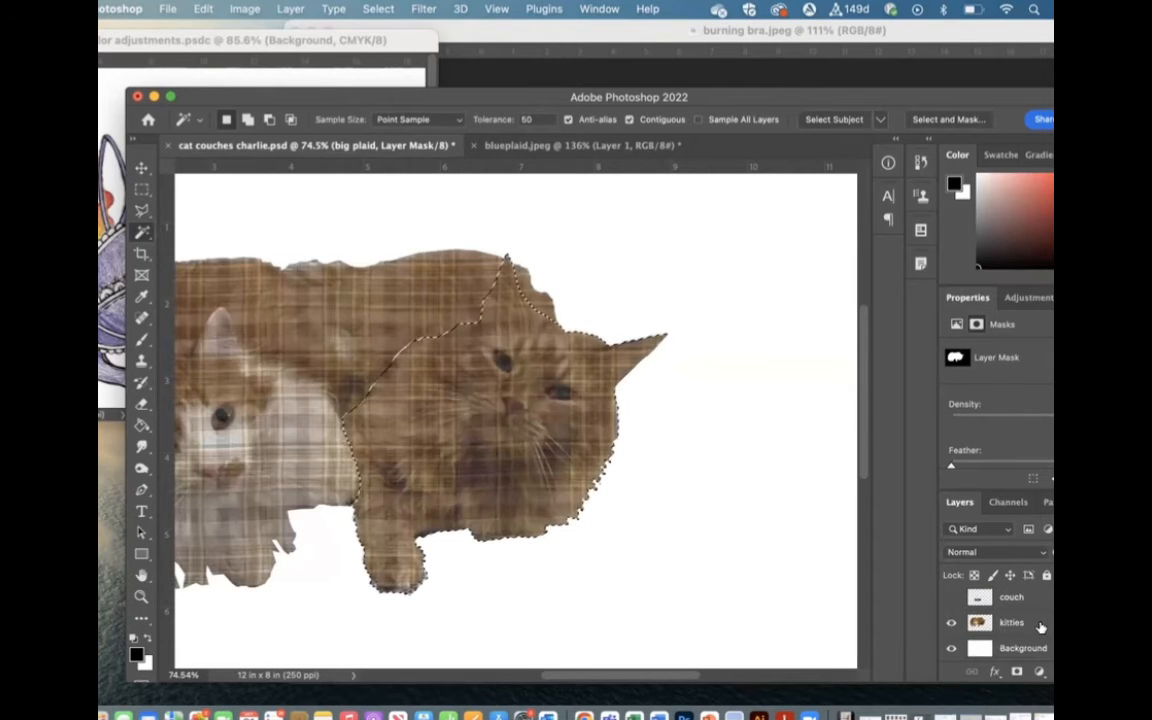
{"action": "scroll", "coordinate": [1040, 626], "scroll_direction": "up", "scroll_amount": 3}
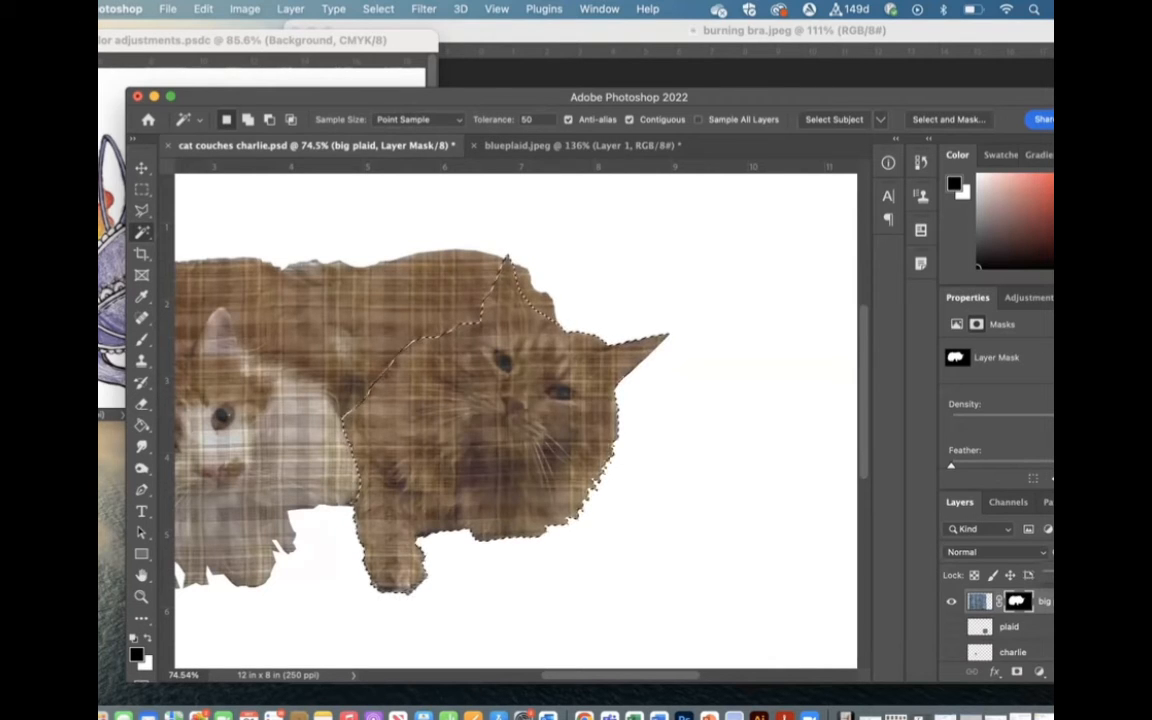
{"action": "left_click_drag", "start_coordinate": [1078, 575], "coordinate": [1122, 575]}
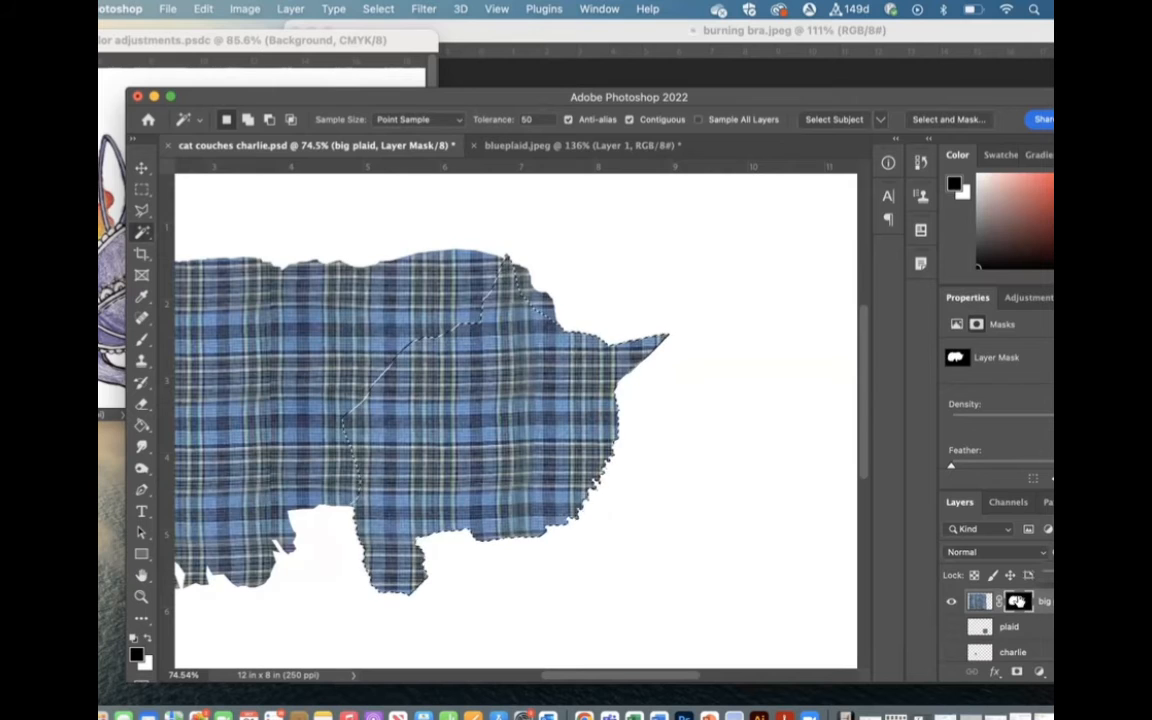
- Display the big plaid layer's mask alone on the canvas and move the application window to uncover its lower part
{"action": "left_click", "coordinate": [1017, 600], "text": "alt"}
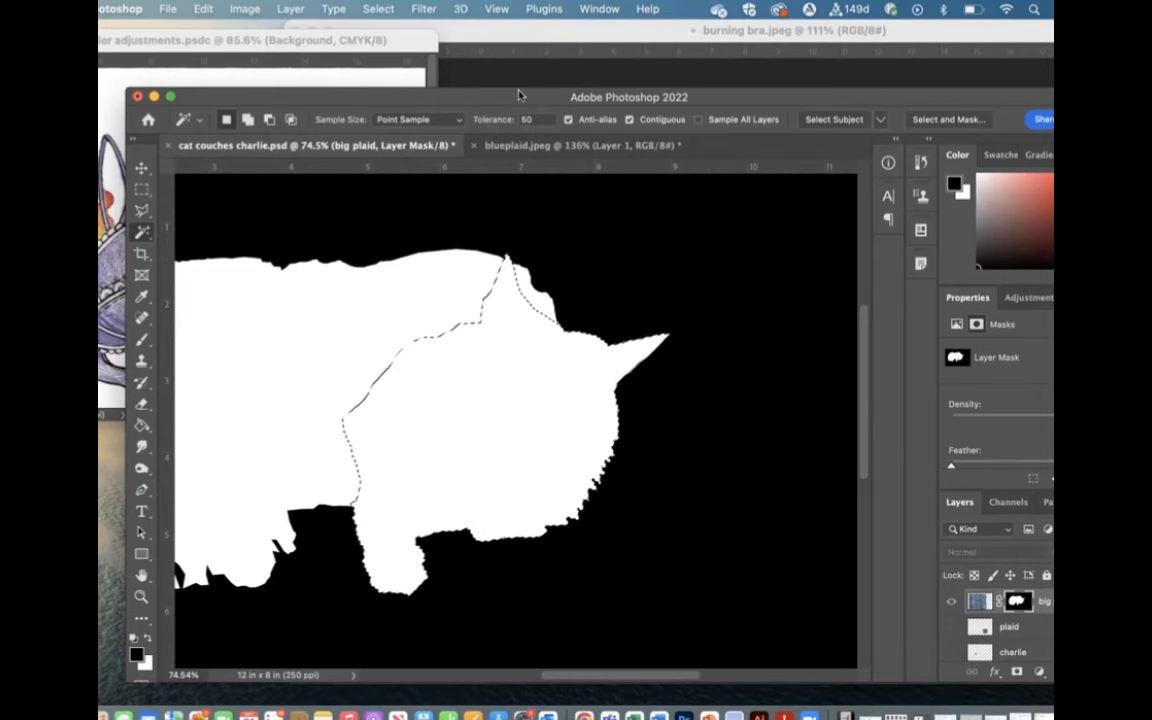
{"action": "left_click_drag", "start_coordinate": [510, 97], "coordinate": [549, 30]}
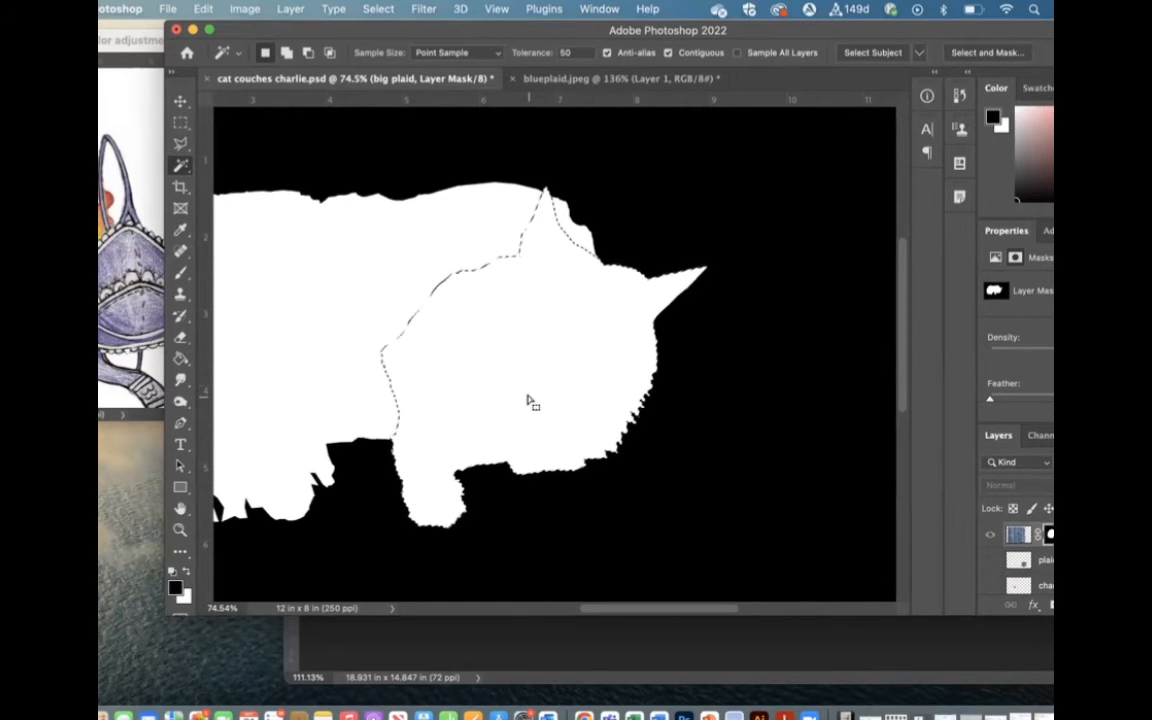
{"action": "scroll", "coordinate": [1027, 558], "scroll_direction": "down", "scroll_amount": 5}
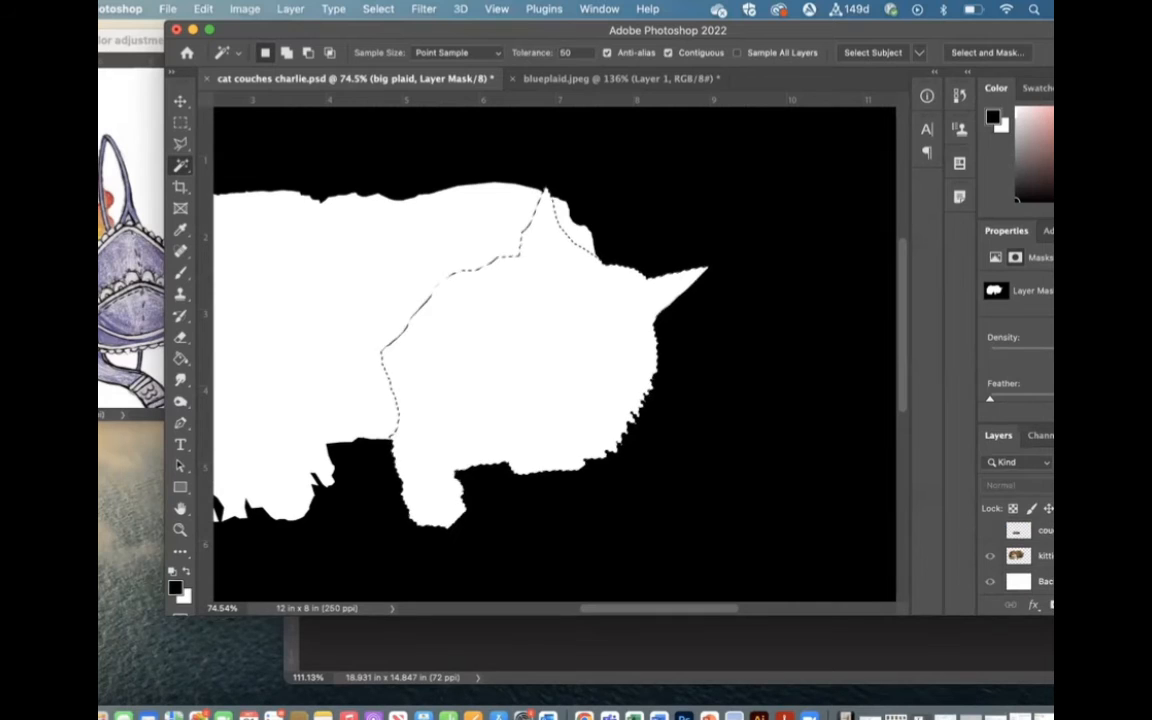
{"action": "scroll", "coordinate": [1027, 558], "scroll_direction": "up", "scroll_amount": 5}
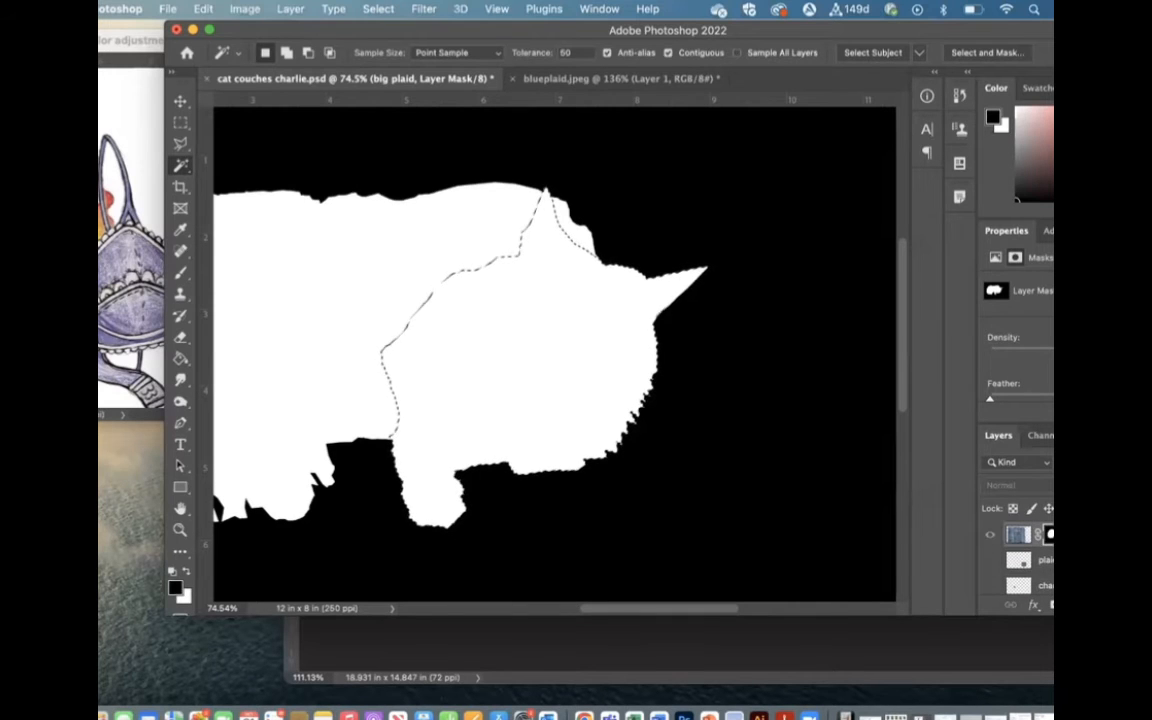
{"action": "scroll", "coordinate": [1027, 558], "scroll_direction": "down", "scroll_amount": 5}
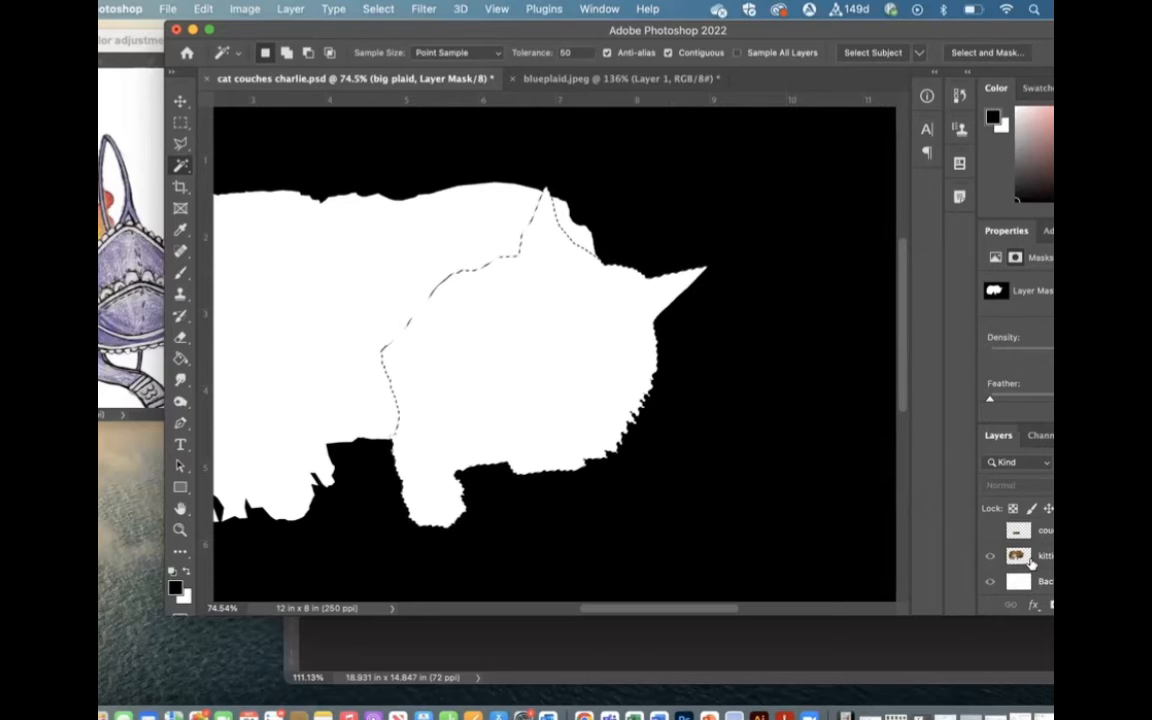
{"action": "scroll", "coordinate": [1031, 563], "scroll_direction": "up", "scroll_amount": 5}
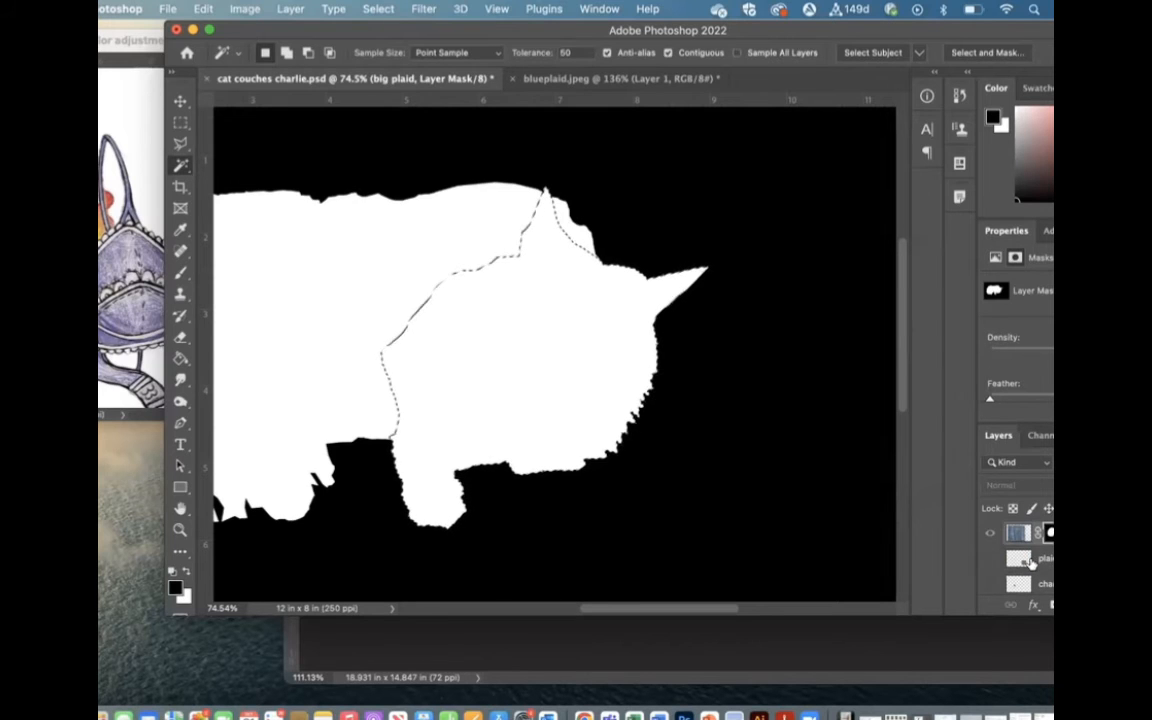
- Set the foreground color to the mid grey #7a7a7a for filling the selected part of the mask
{"action": "left_click", "coordinate": [175, 588]}
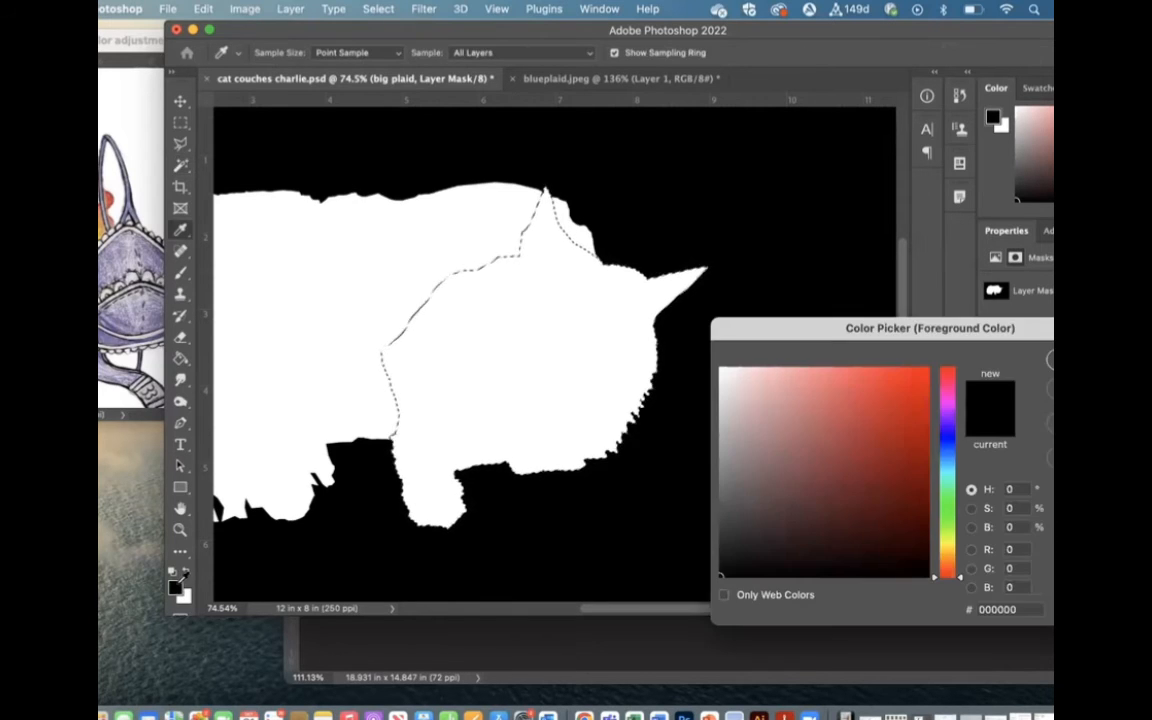
{"action": "left_click", "coordinate": [721, 477]}
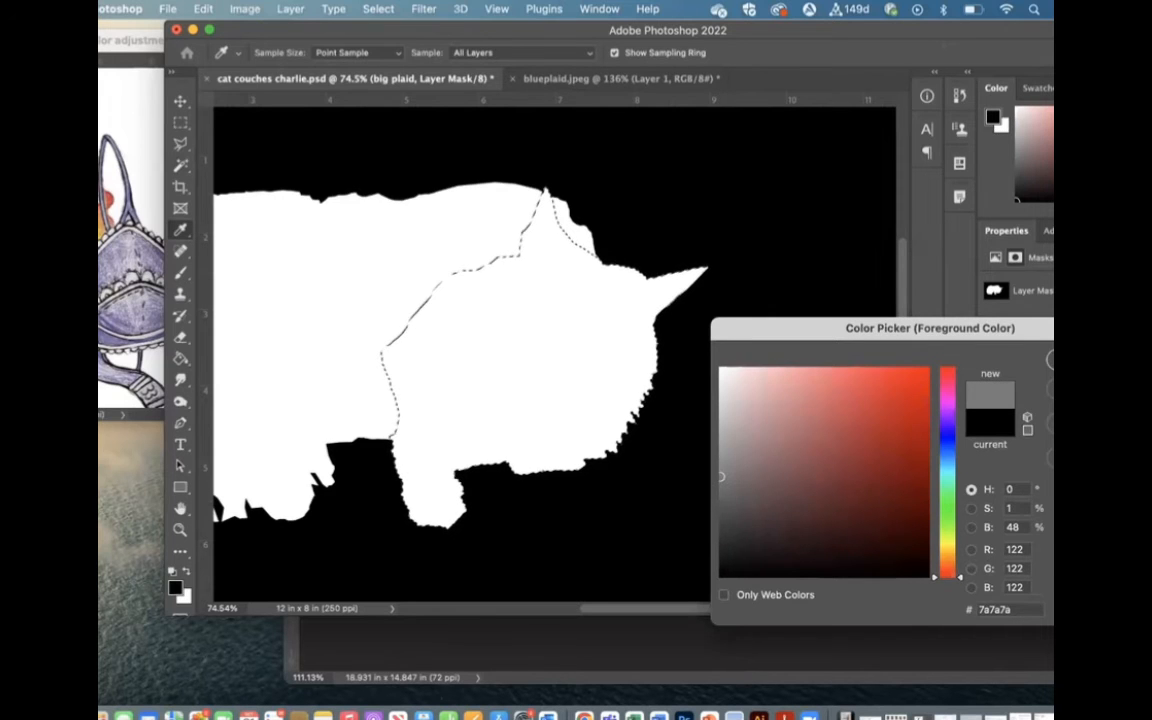
{"action": "key", "text": "Return"}
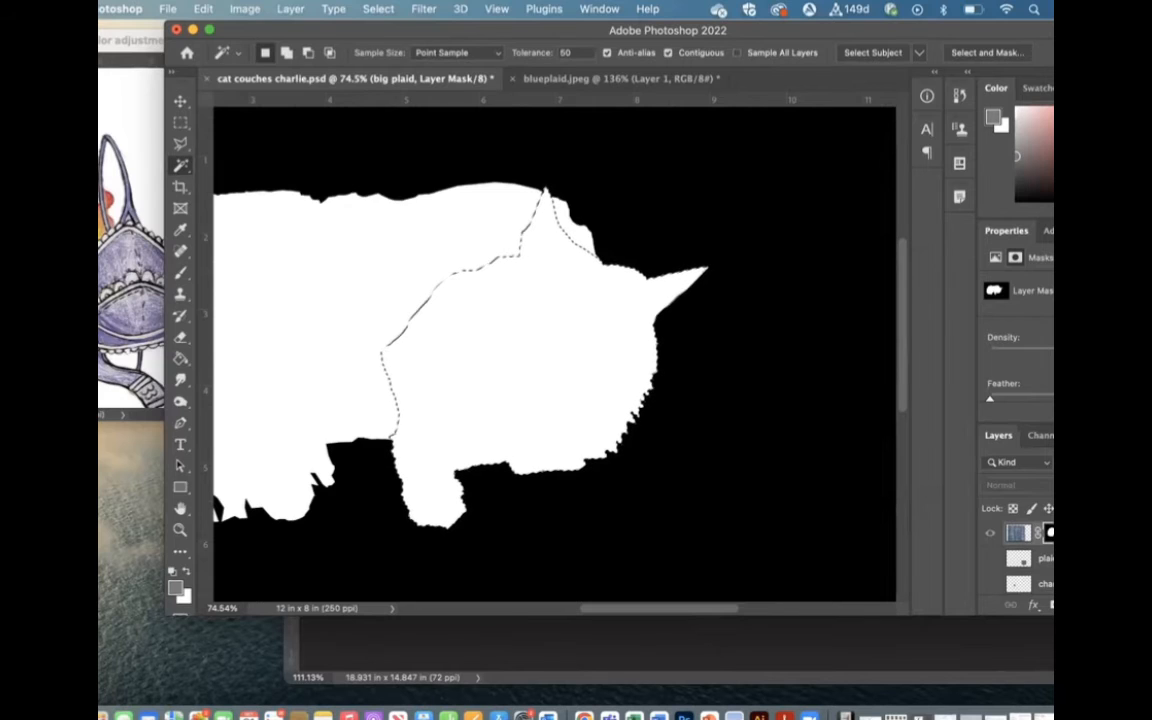
{"action": "left_click", "coordinate": [1141, 435]}
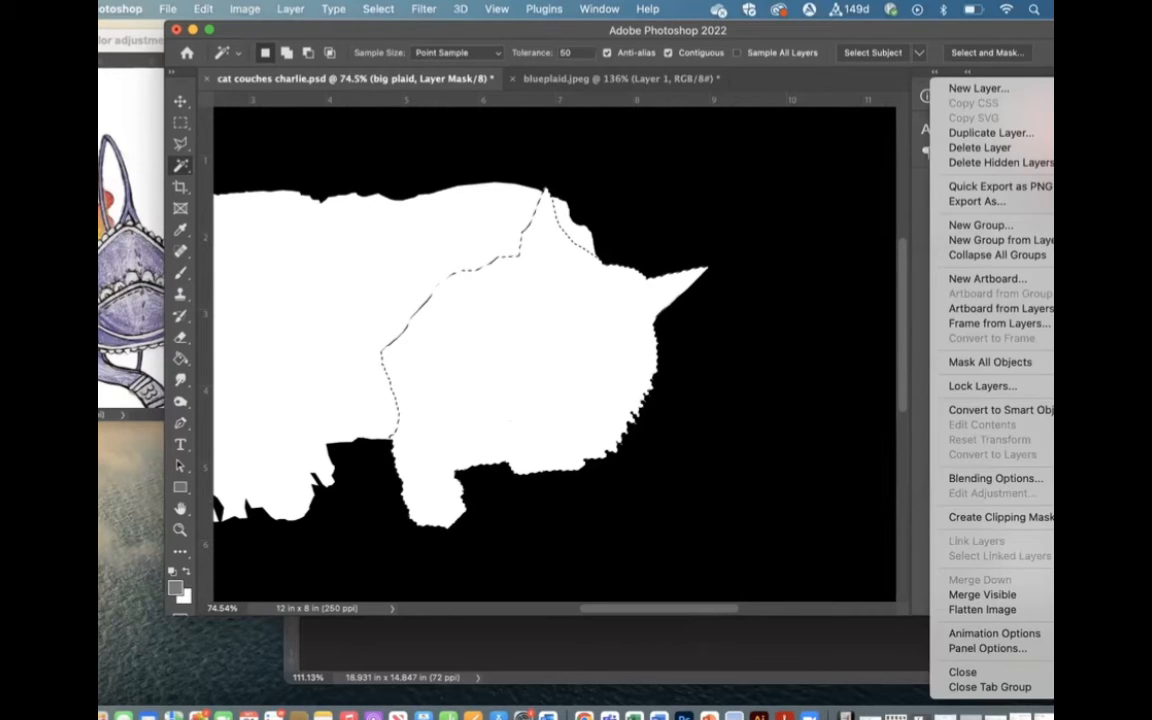
{"action": "left_click", "coordinate": [545, 403]}
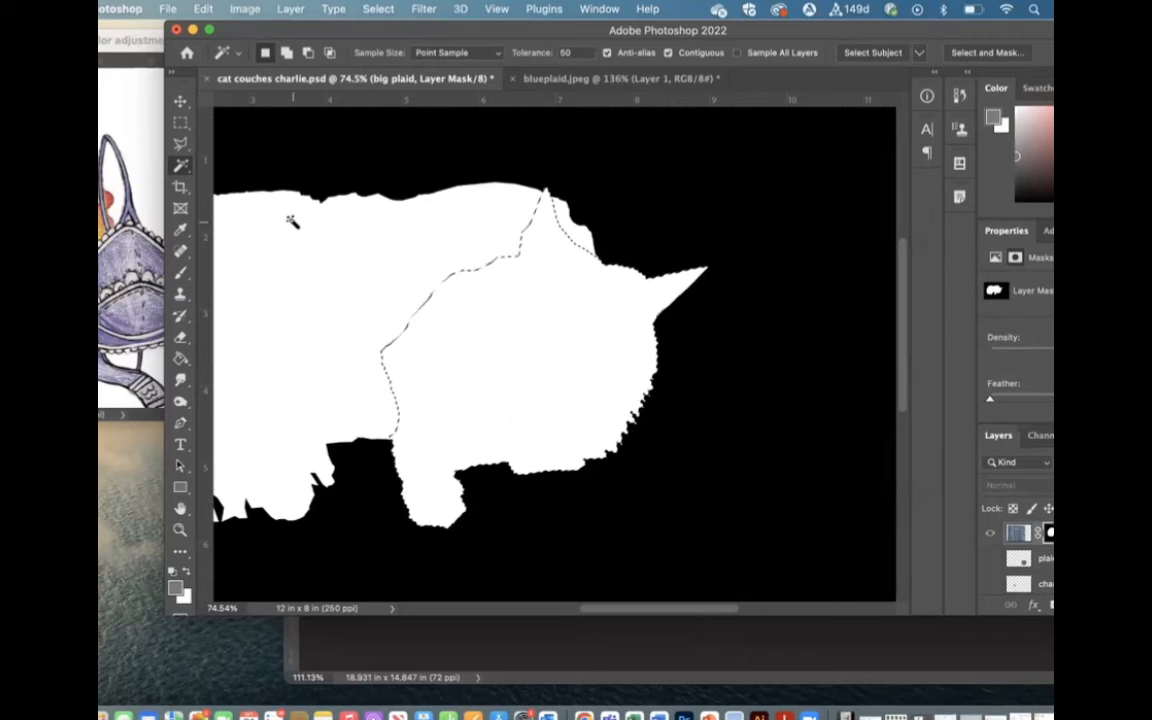
- Fill the selected orange cat area of the big plaid mask with the mid grey using the Paint Bucket, and leave the mask view
{"action": "left_click", "coordinate": [201, 9]}
{"action": "left_click", "coordinate": [199, 10]}
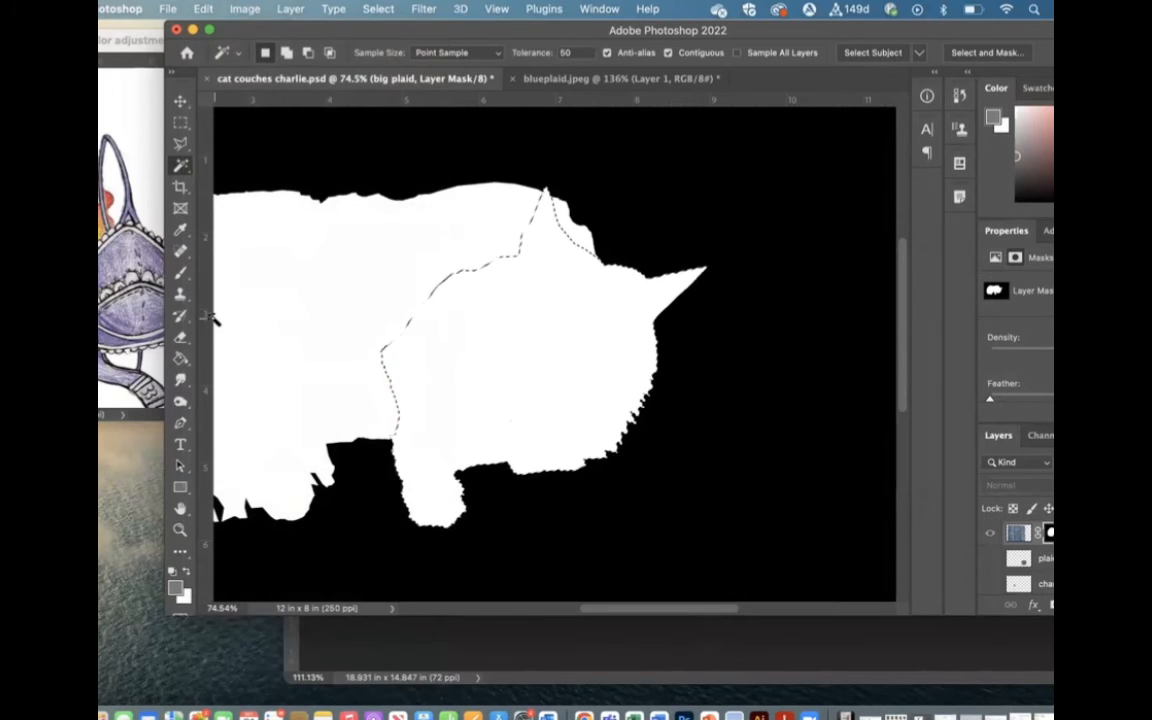
{"action": "left_click", "coordinate": [180, 360]}
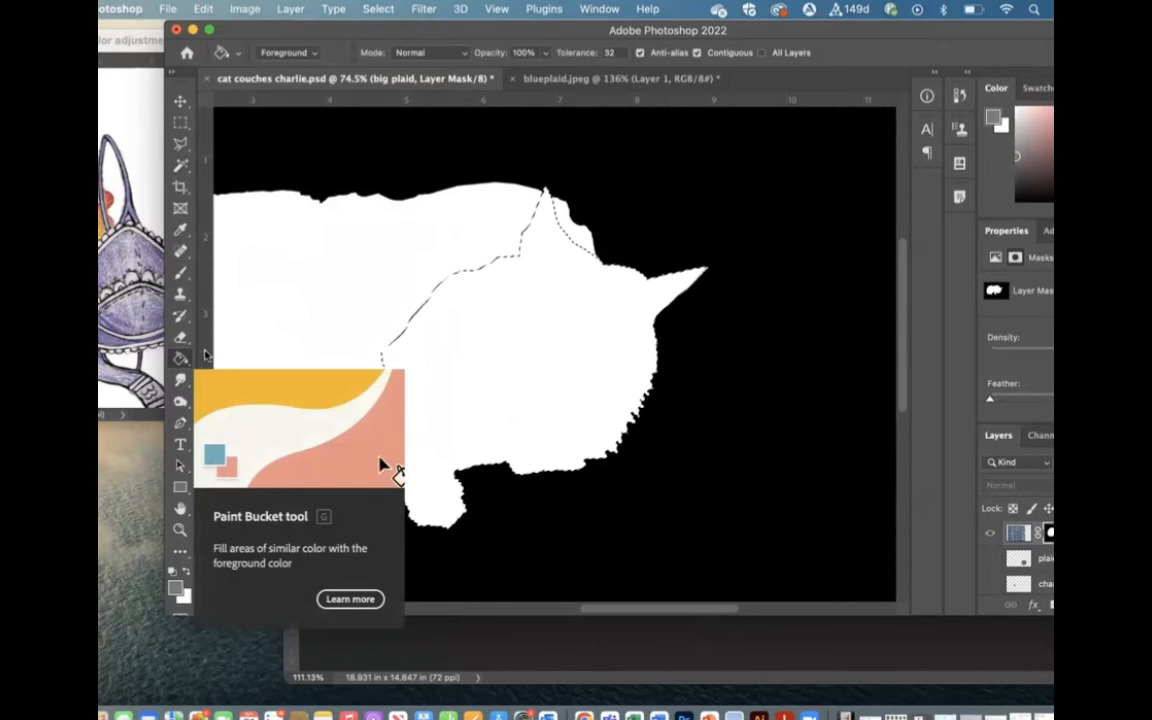
{"action": "left_click", "coordinate": [577, 360]}
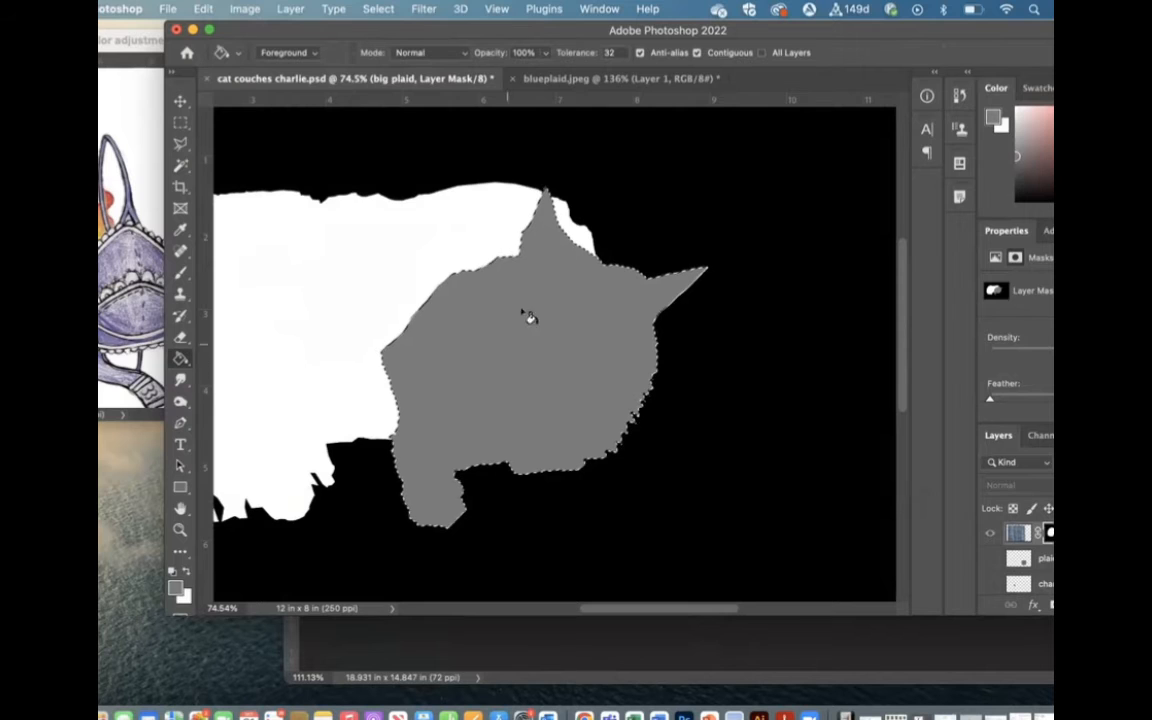
{"action": "left_click", "coordinate": [492, 468]}
{"action": "left_click", "coordinate": [1049, 533], "text": "alt"}
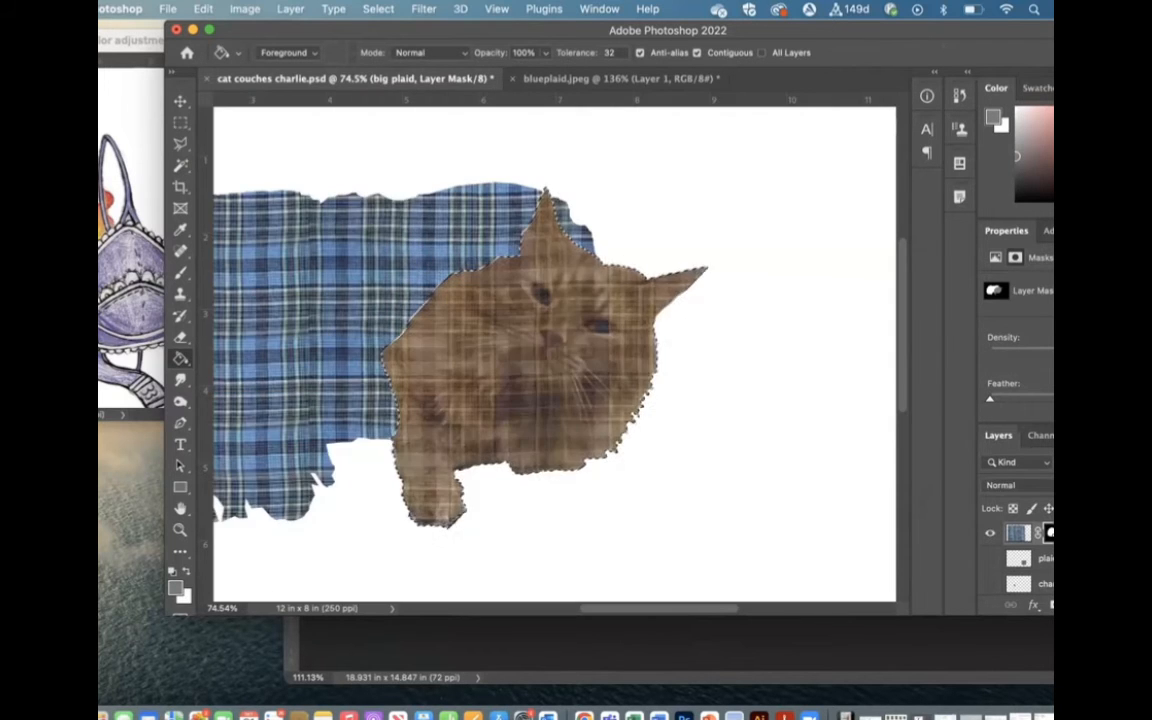
- Hide the kitties layer to examine the semi-transparent plaid over the white background, and make the layer visible again
{"action": "scroll", "coordinate": [1022, 558], "scroll_direction": "down", "scroll_amount": 5}
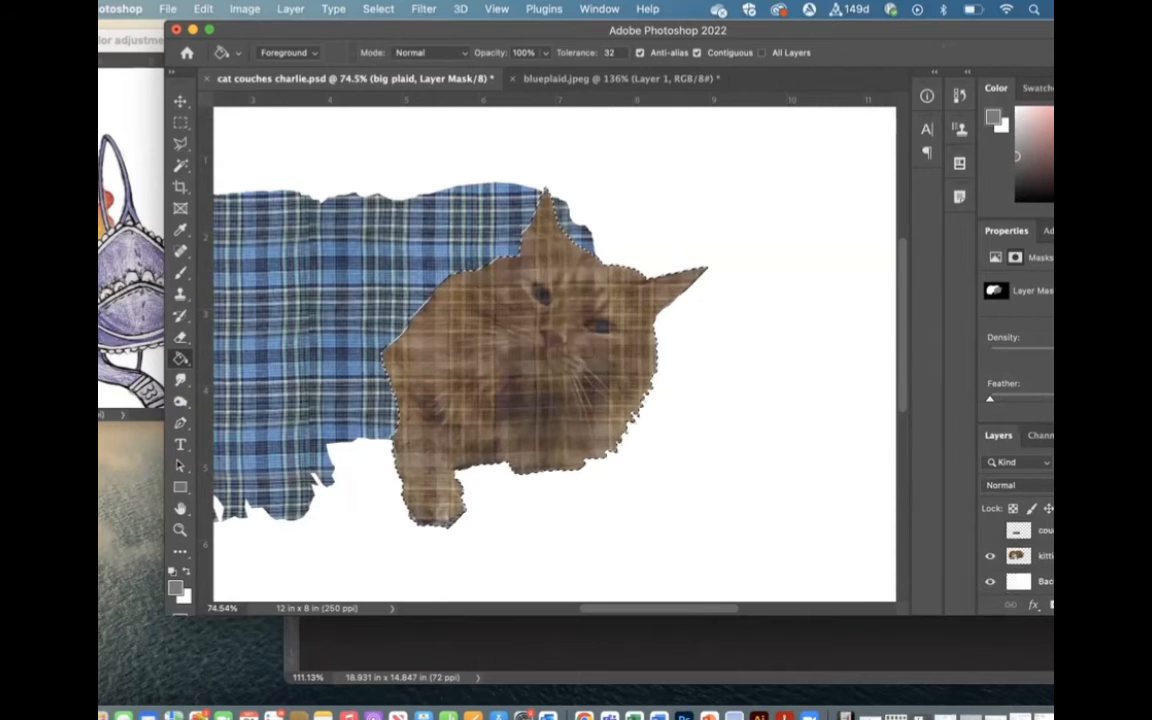
{"action": "left_click", "coordinate": [990, 555]}
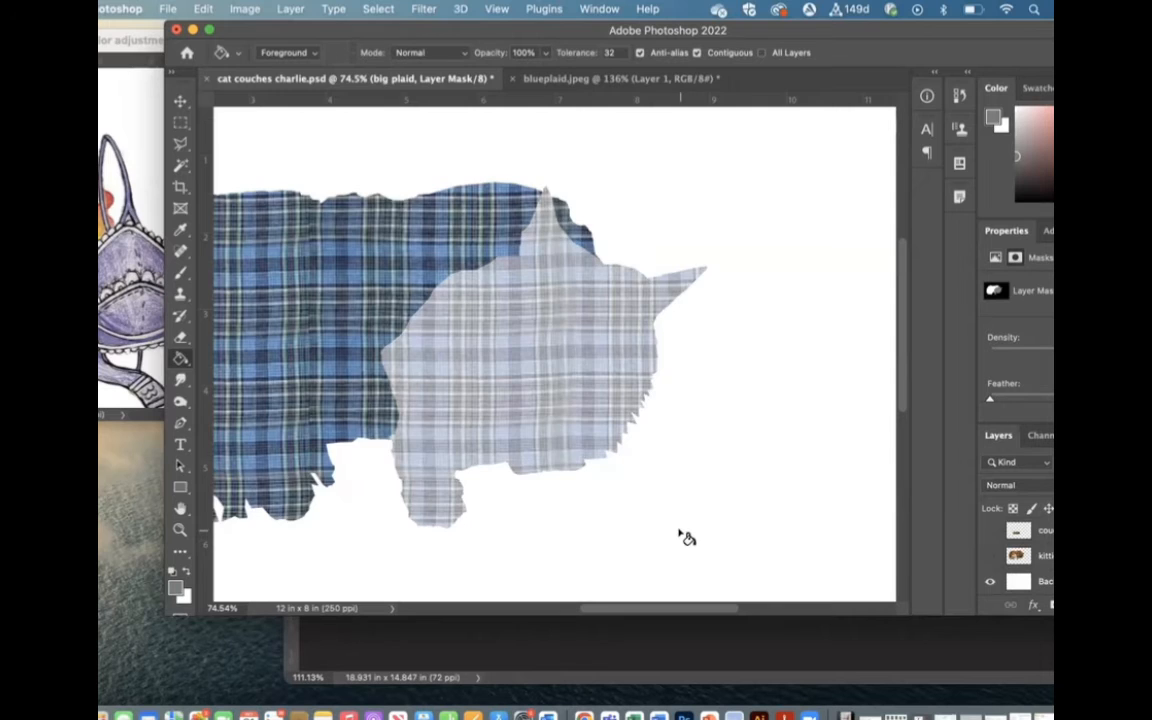
{"action": "scroll", "coordinate": [700, 539], "scroll_direction": "down", "scroll_amount": 3}
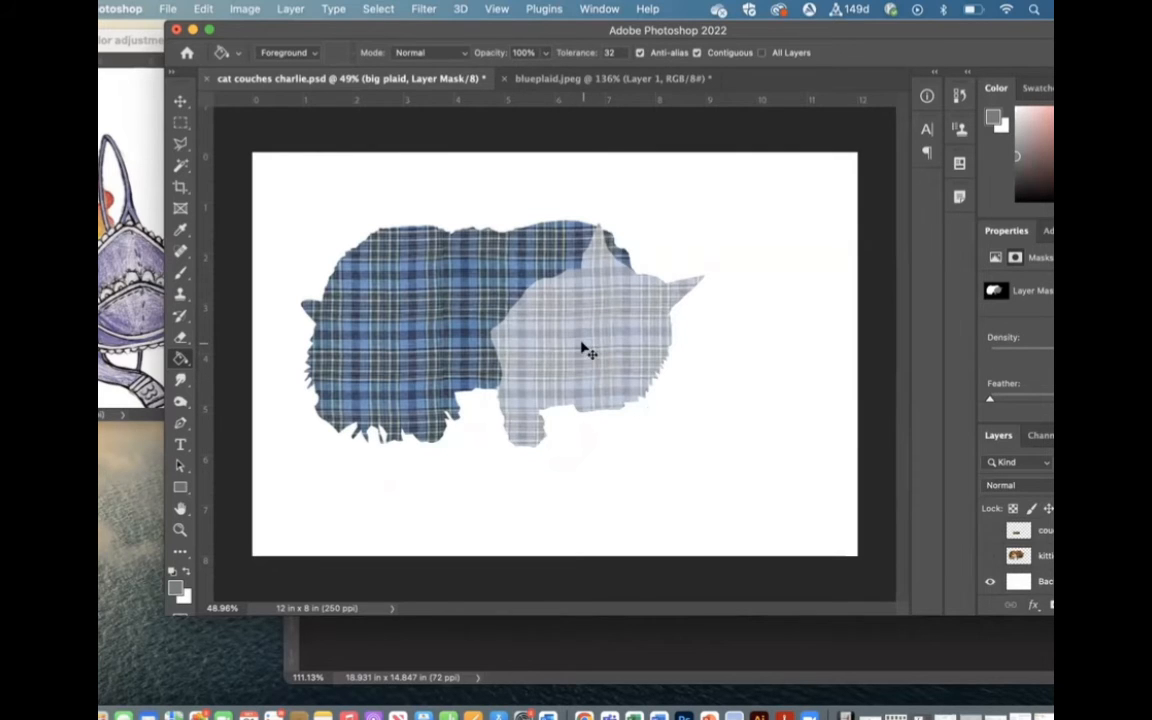
{"action": "key", "text": "super+z"}
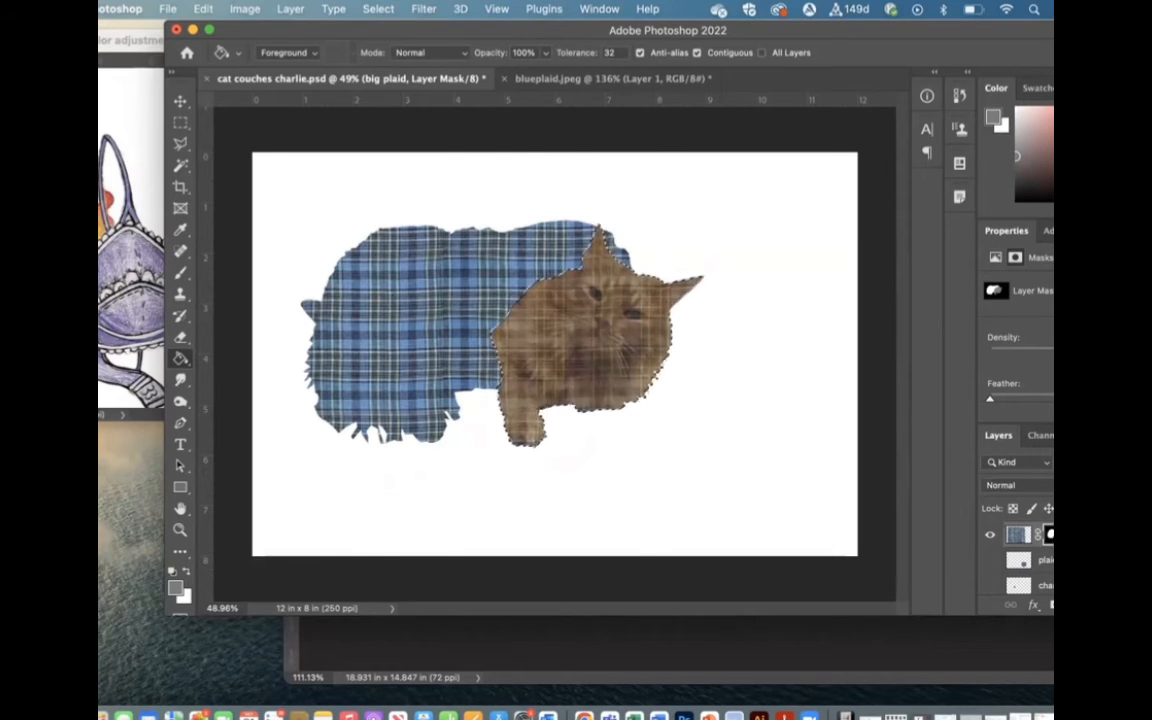
- View the big plaid mask alone and refill the selected orange cat area with the light grey #cdc9c9
{"action": "left_click", "coordinate": [1050, 536], "text": "alt"}
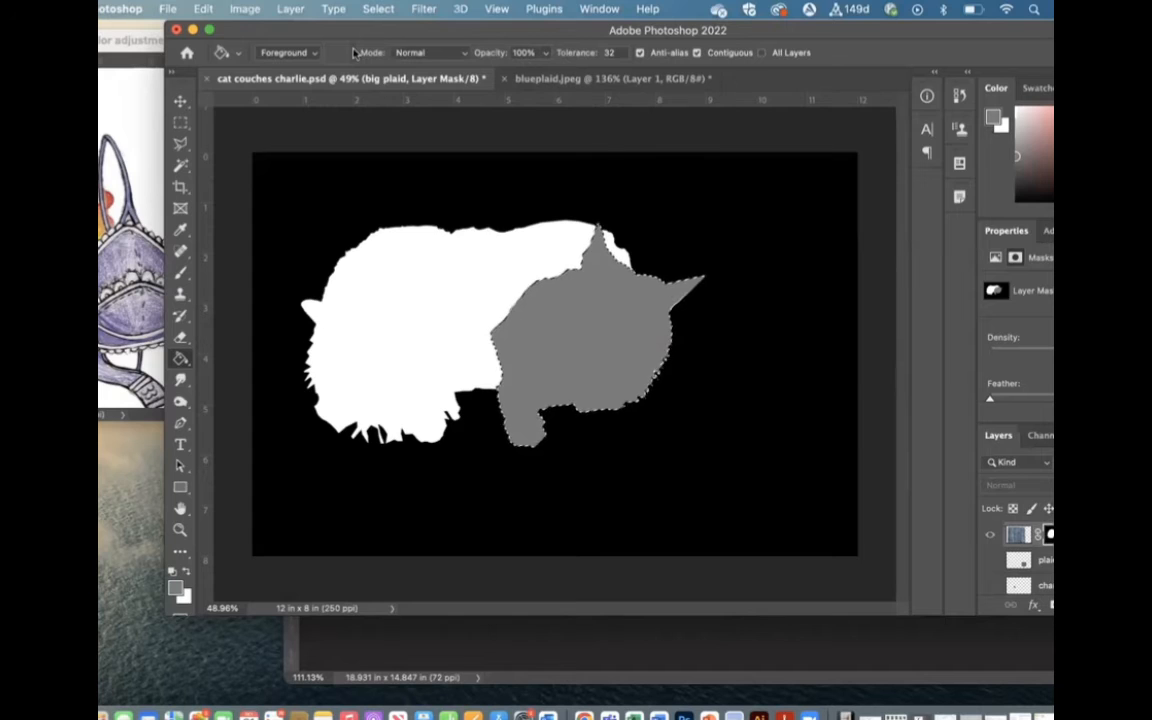
{"action": "left_click", "coordinate": [175, 588]}
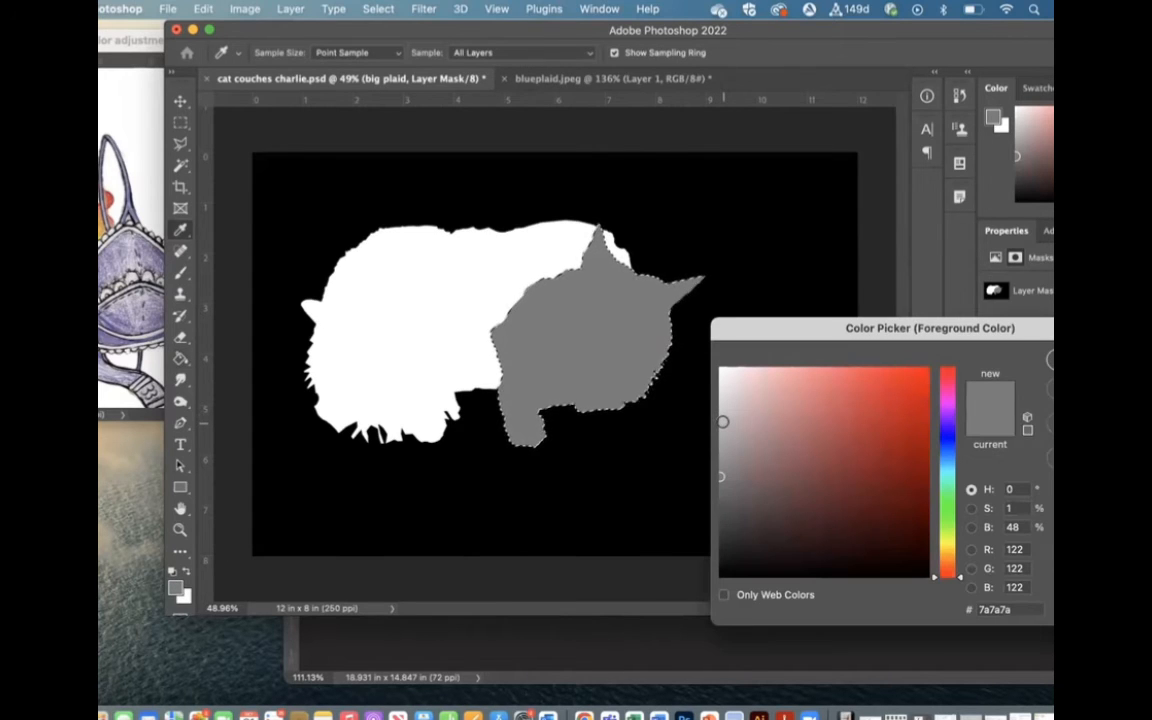
{"action": "left_click", "coordinate": [723, 422]}
{"action": "left_click", "coordinate": [721, 407]}
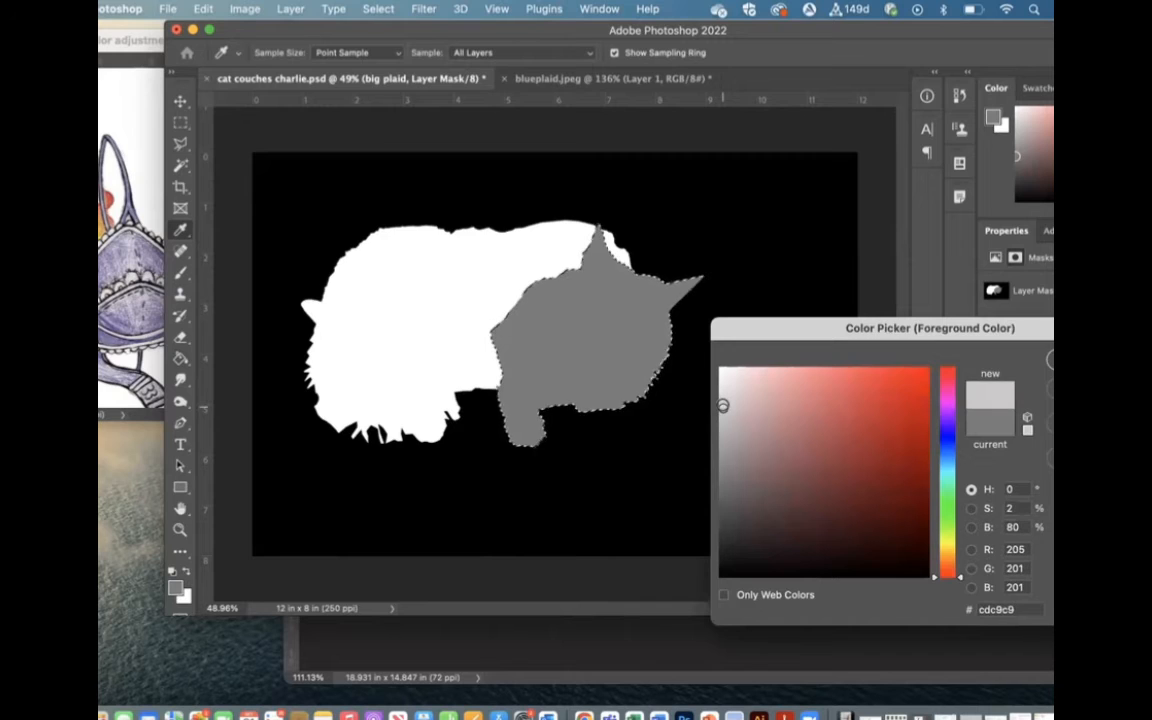
{"action": "key", "text": "Return"}
{"action": "key", "text": "g"}
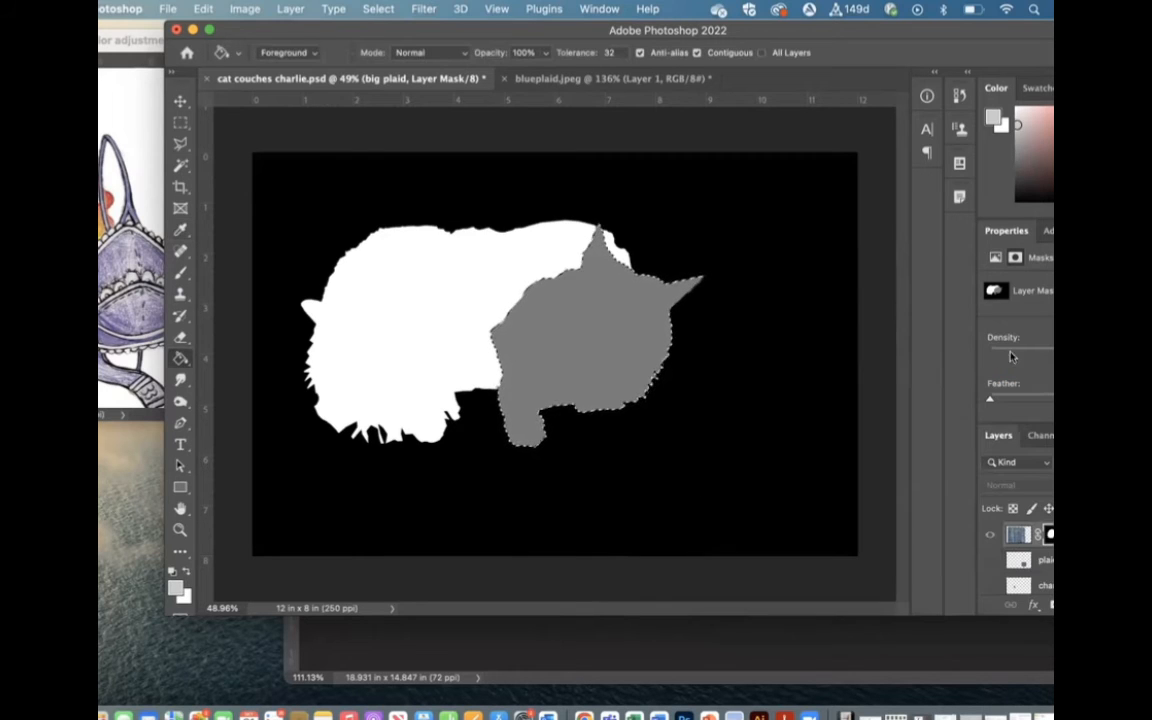
{"action": "left_click", "coordinate": [580, 350]}
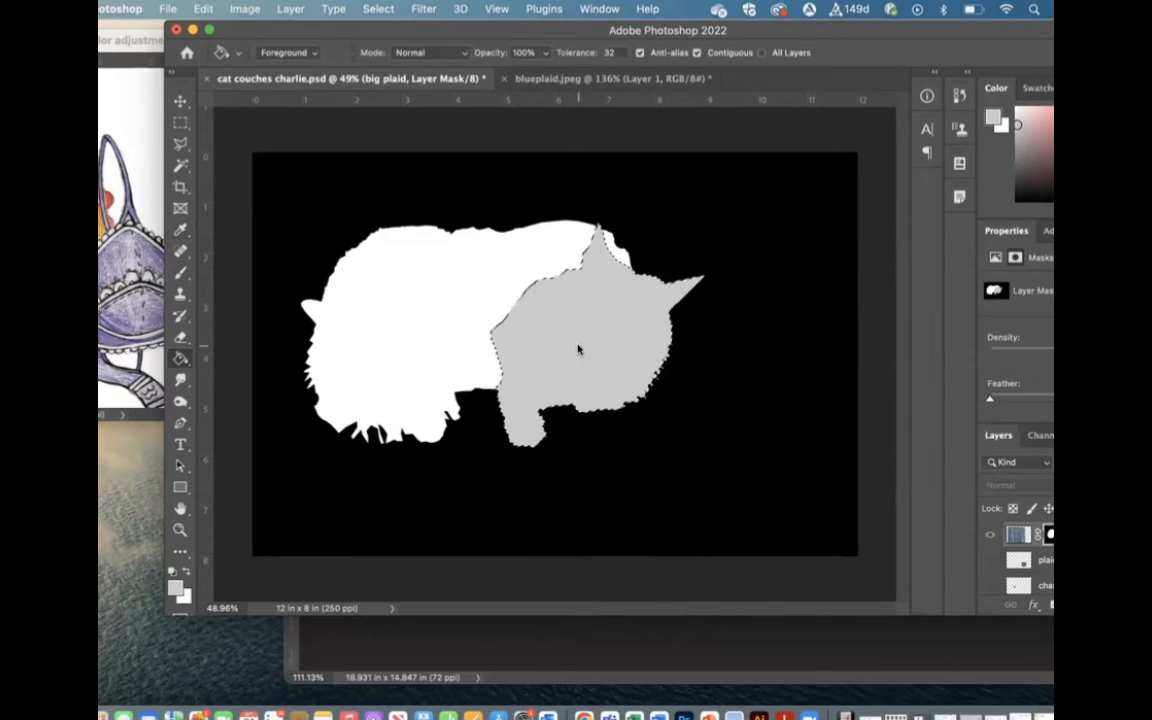
- Leave the mask view and compare the plaid over the orange cat with the kitties layer hidden and shown
{"action": "scroll", "coordinate": [1028, 587], "scroll_direction": "down", "scroll_amount": 5}
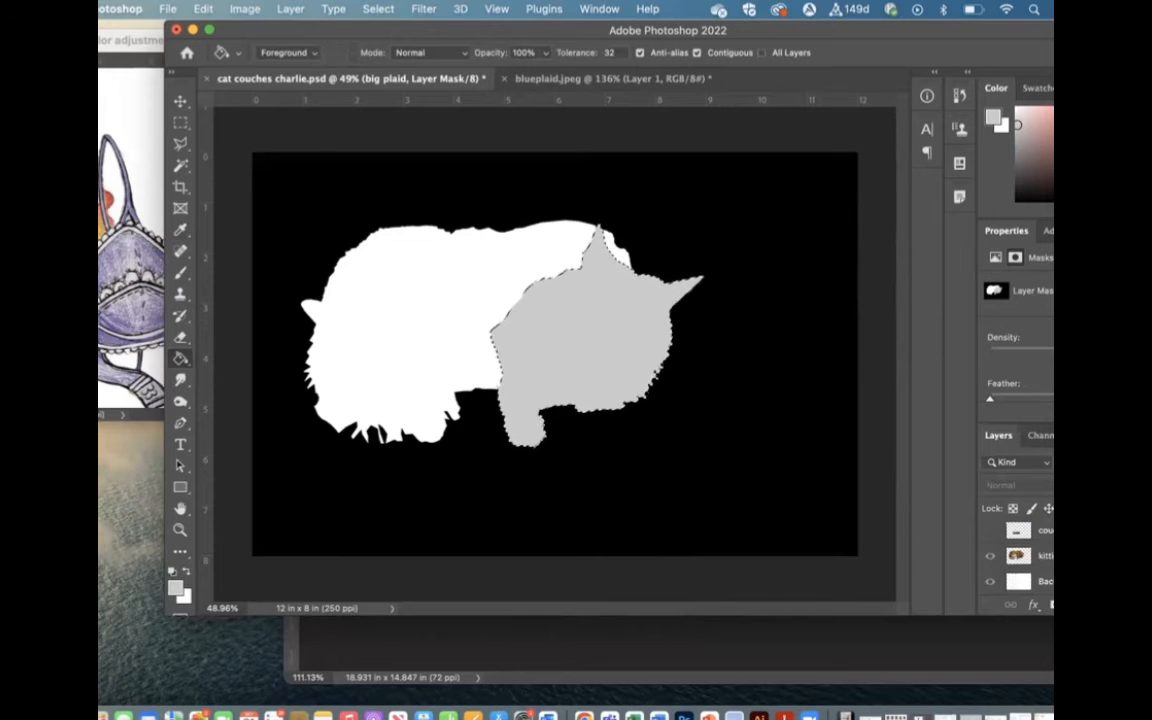
{"action": "left_click", "coordinate": [989, 556]}
{"action": "scroll", "coordinate": [1010, 558], "scroll_direction": "up", "scroll_amount": 5}
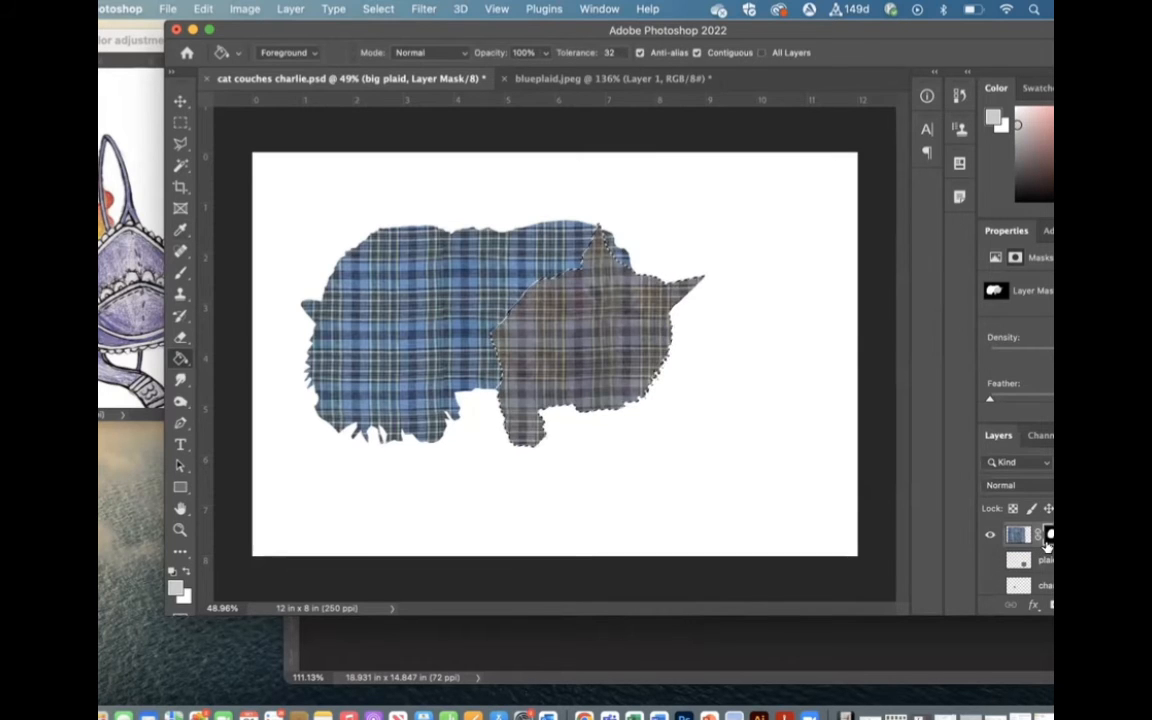
{"action": "left_click", "coordinate": [1050, 536], "text": "alt"}
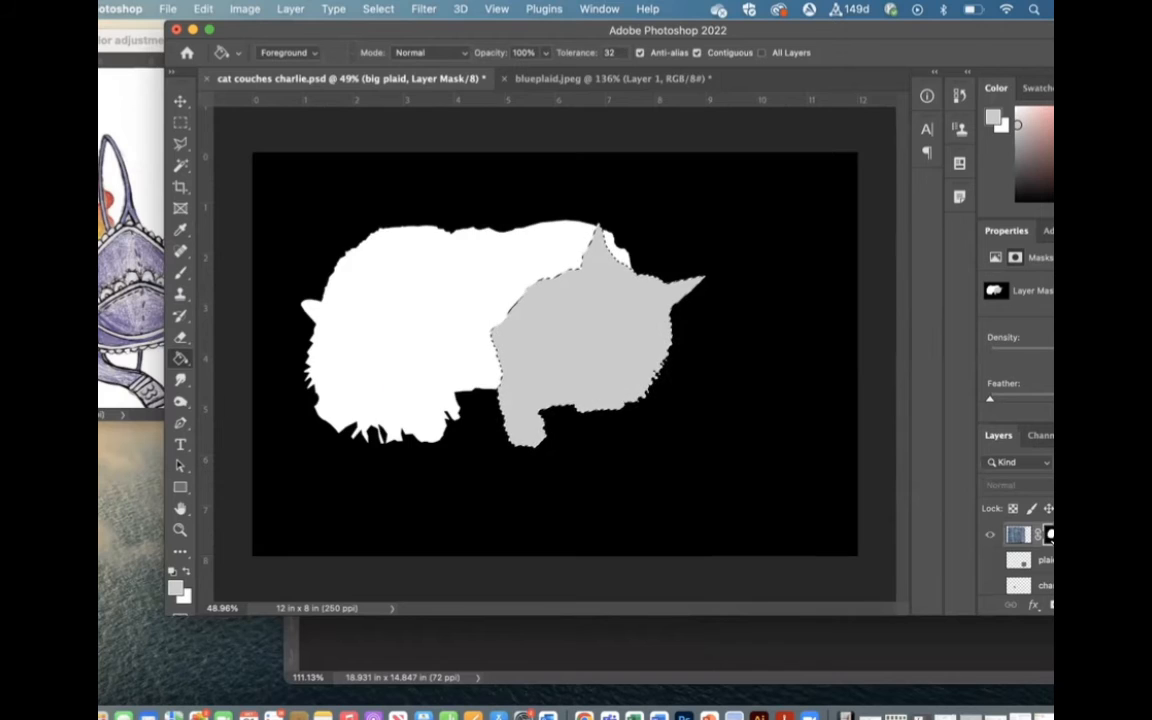
{"action": "scroll", "coordinate": [1048, 545], "scroll_direction": "down", "scroll_amount": 5}
{"action": "scroll", "coordinate": [1048, 545], "scroll_direction": "up", "scroll_amount": 5}
{"action": "left_click", "coordinate": [1049, 538], "text": "alt"}
{"action": "scroll", "coordinate": [1049, 558], "scroll_direction": "down", "scroll_amount": 5}
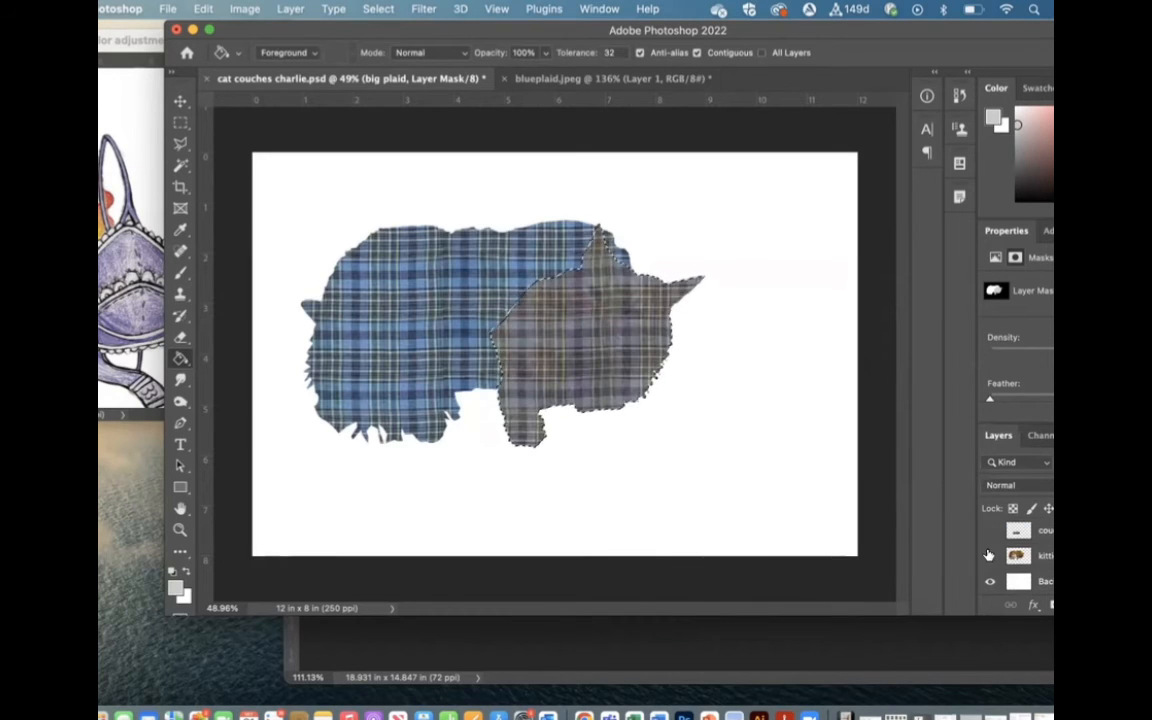
{"action": "left_click", "coordinate": [990, 556]}
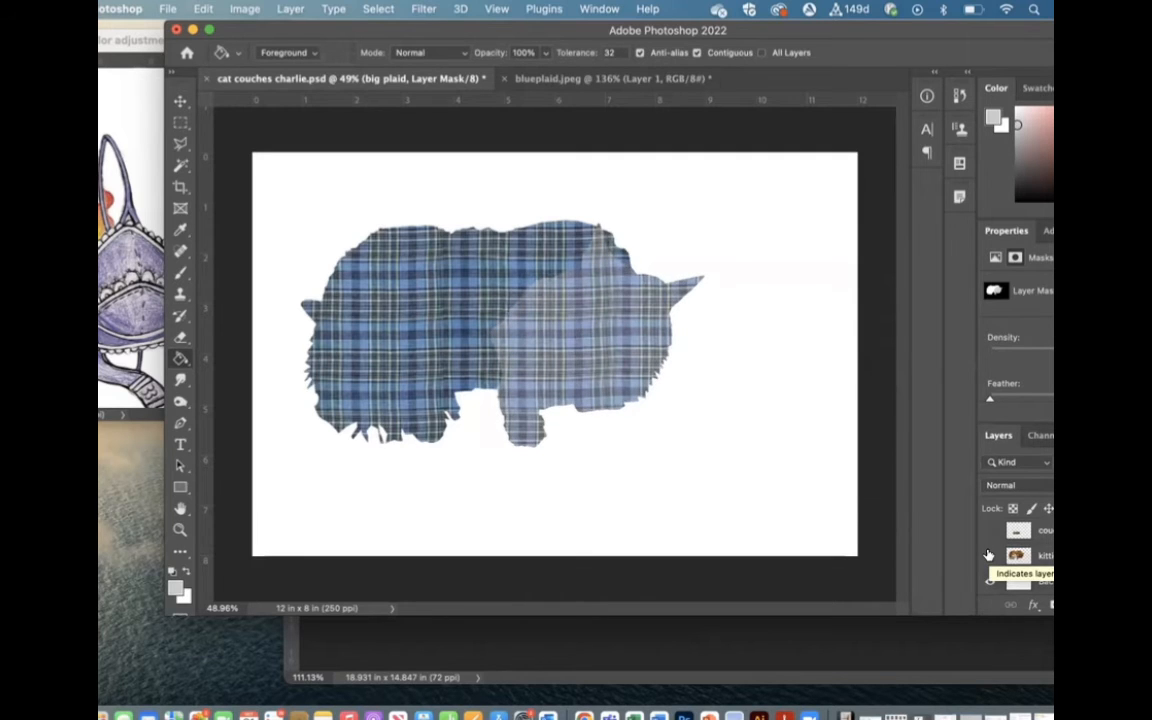
{"action": "left_click", "coordinate": [989, 555]}
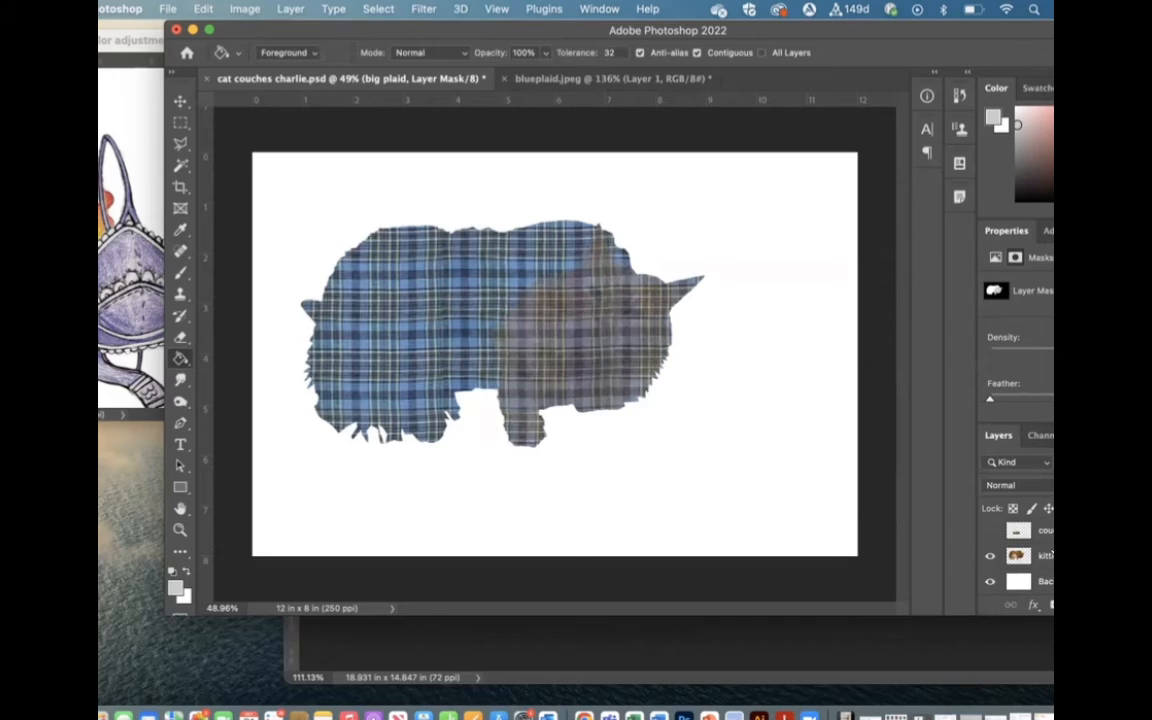
- Lower the big plaid layer's opacity until the cats show through, hide the layer and select the kitties layer
{"action": "scroll", "coordinate": [1051, 551], "scroll_direction": "up", "scroll_amount": 3}
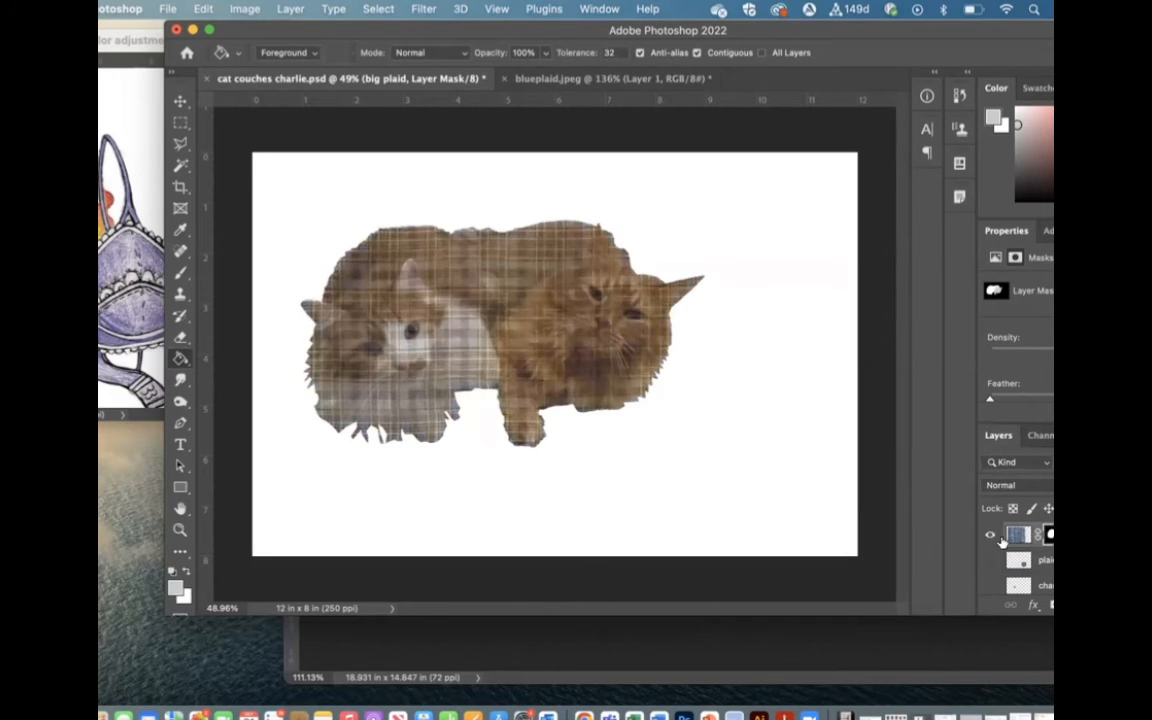
{"action": "left_click", "coordinate": [990, 536]}
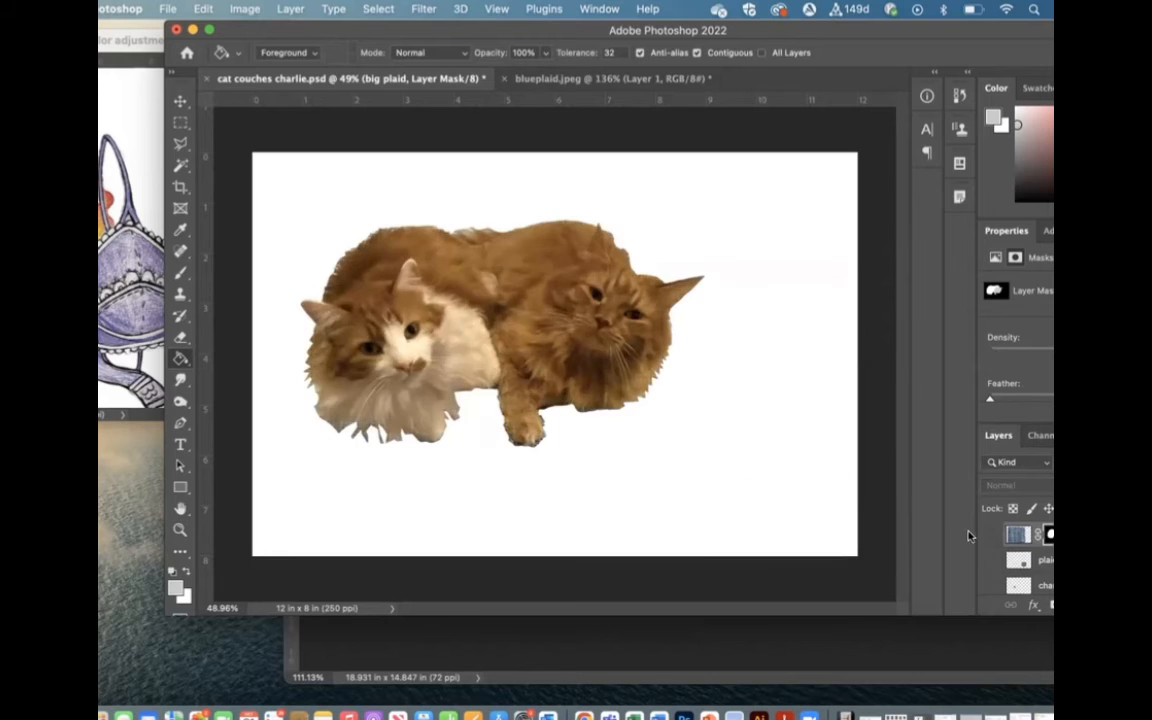
{"action": "scroll", "coordinate": [1020, 550], "scroll_direction": "down", "scroll_amount": 2}
{"action": "left_click", "coordinate": [1030, 555]}
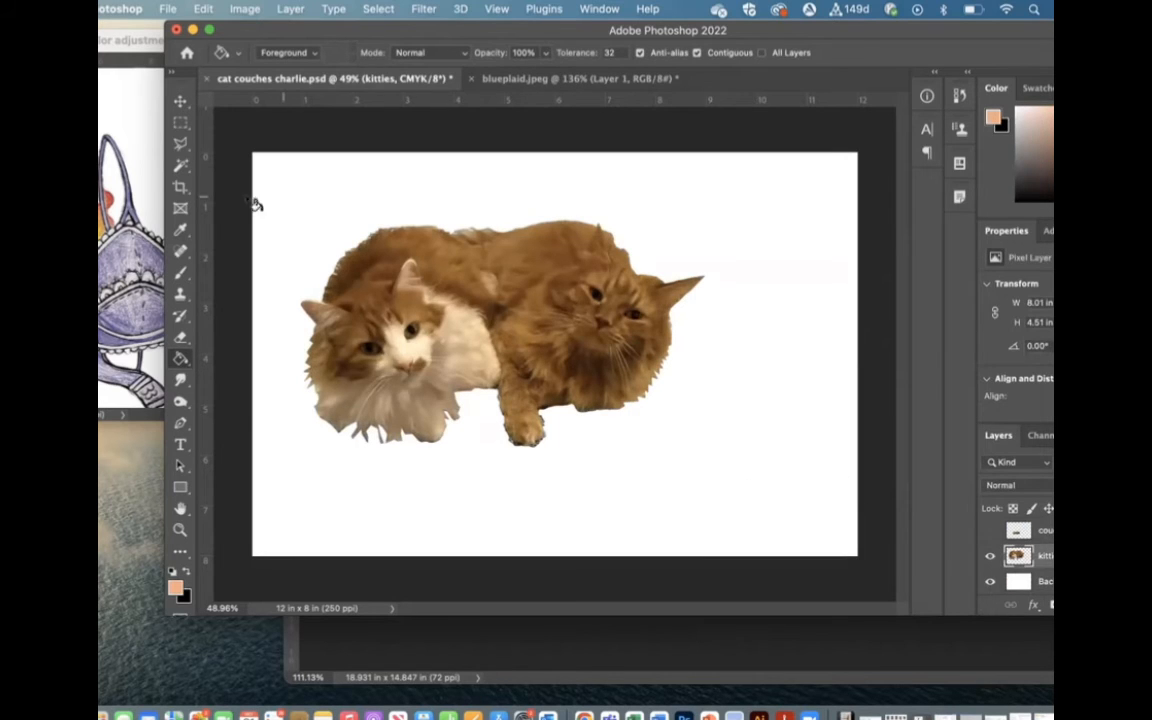
- Show the big plaid layer, target its mask and reset the colors to a white foreground and black background
{"action": "scroll", "coordinate": [548, 340], "scroll_direction": "up", "scroll_amount": 1}
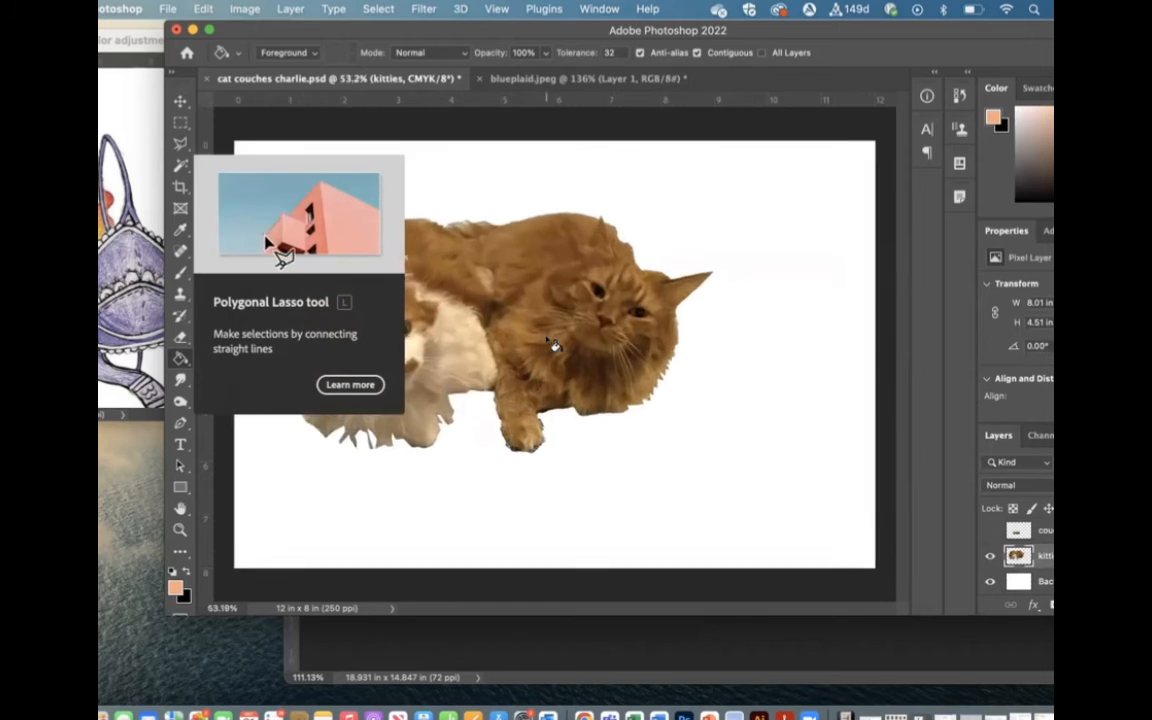
{"action": "scroll", "coordinate": [553, 343], "scroll_direction": "up", "scroll_amount": 3}
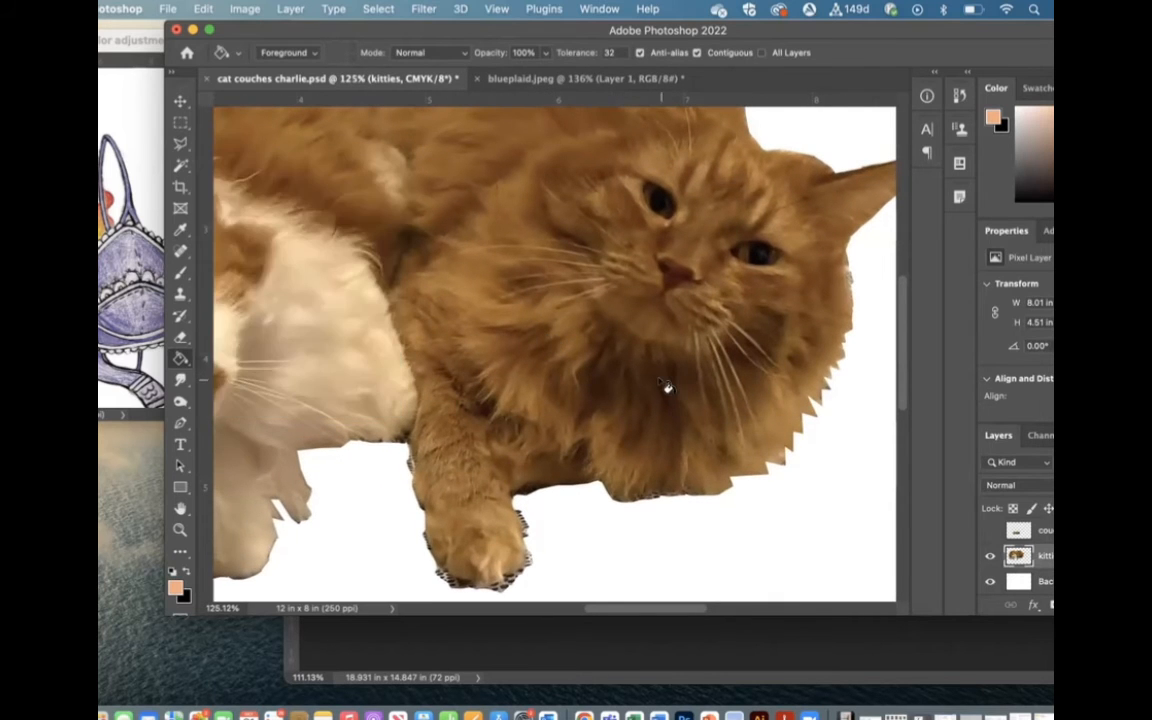
{"action": "scroll", "coordinate": [667, 388], "scroll_direction": "up", "scroll_amount": 3}
{"action": "scroll", "coordinate": [667, 388], "scroll_direction": "right", "scroll_amount": 5}
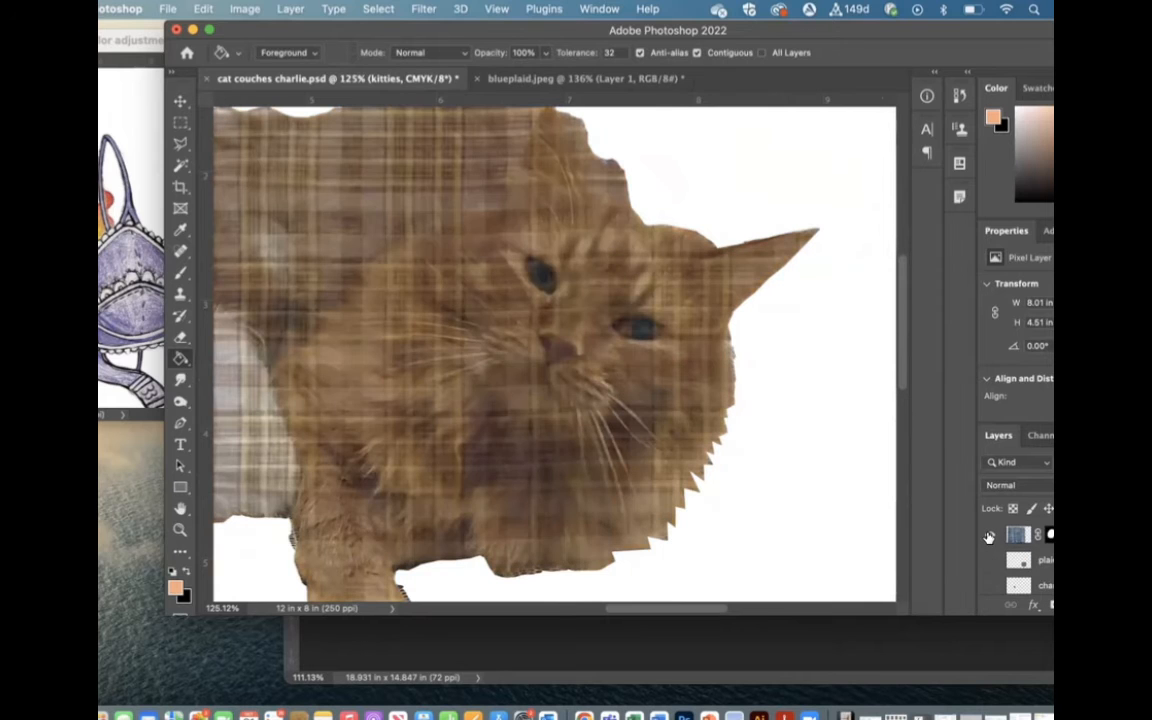
{"action": "left_click", "coordinate": [991, 535]}
{"action": "left_click", "coordinate": [1049, 535]}
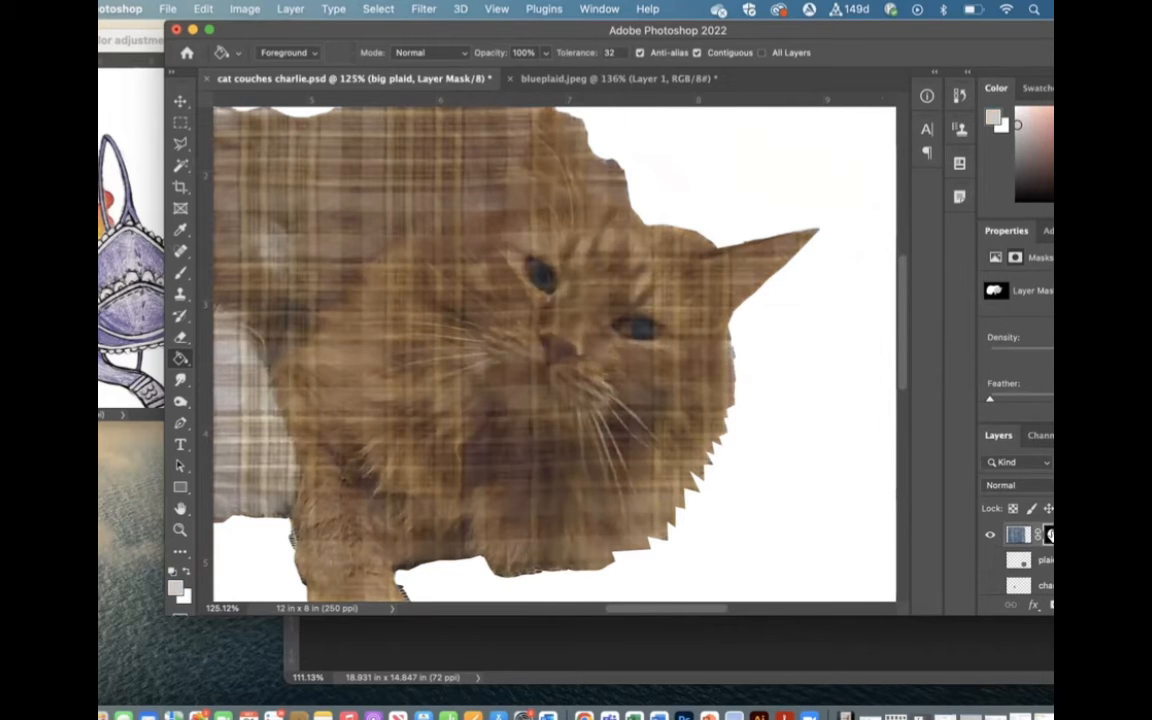
{"action": "left_click", "coordinate": [172, 571]}
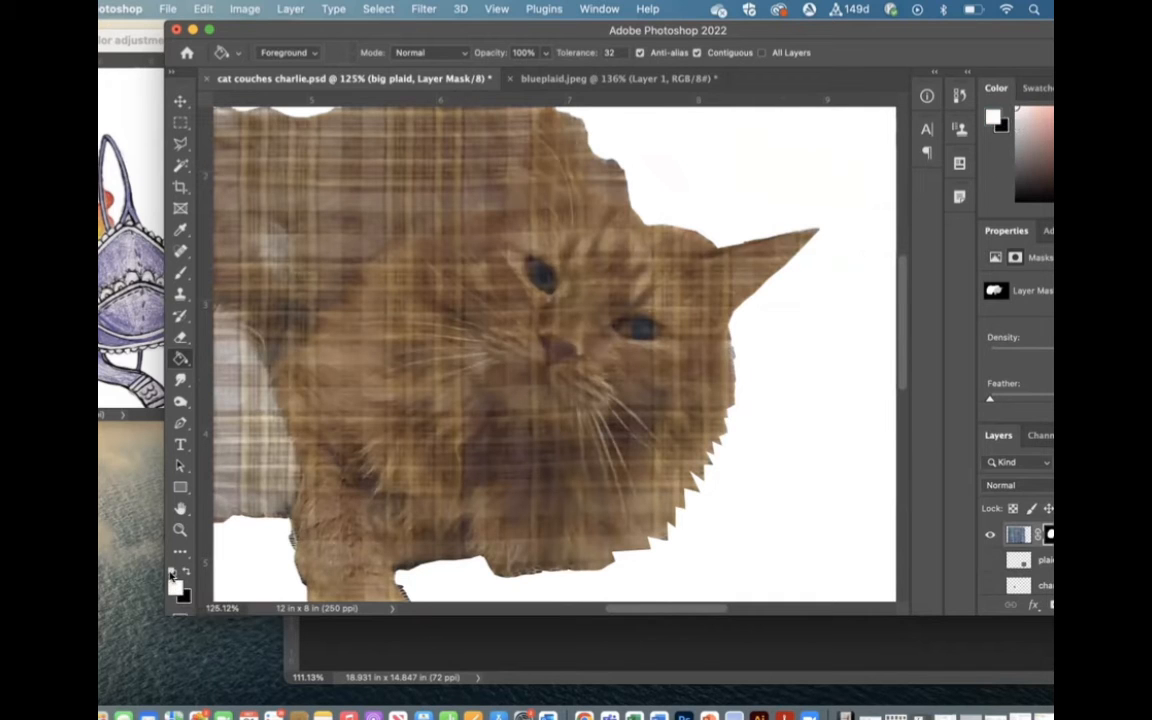
- Paint white over the orange cat's eyes and nose on the big plaid mask, using 35 px and 20 px brushes
{"action": "key", "text": "b"}
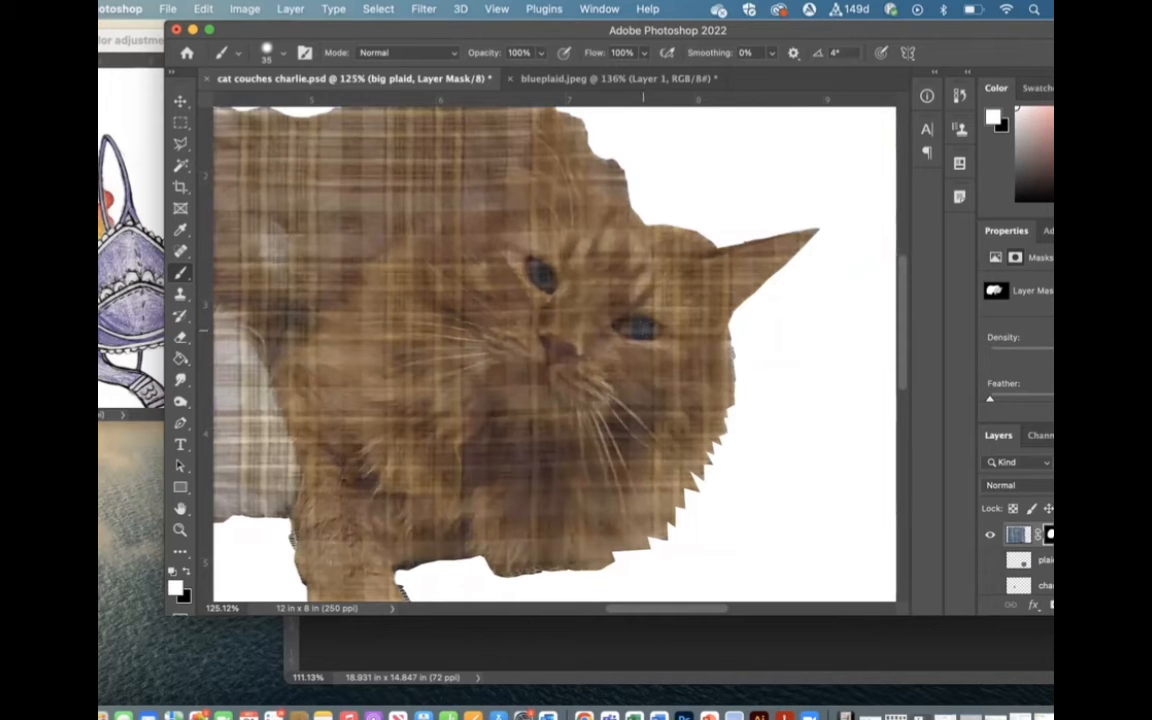
{"action": "left_click", "coordinate": [1048, 535], "text": "alt"}
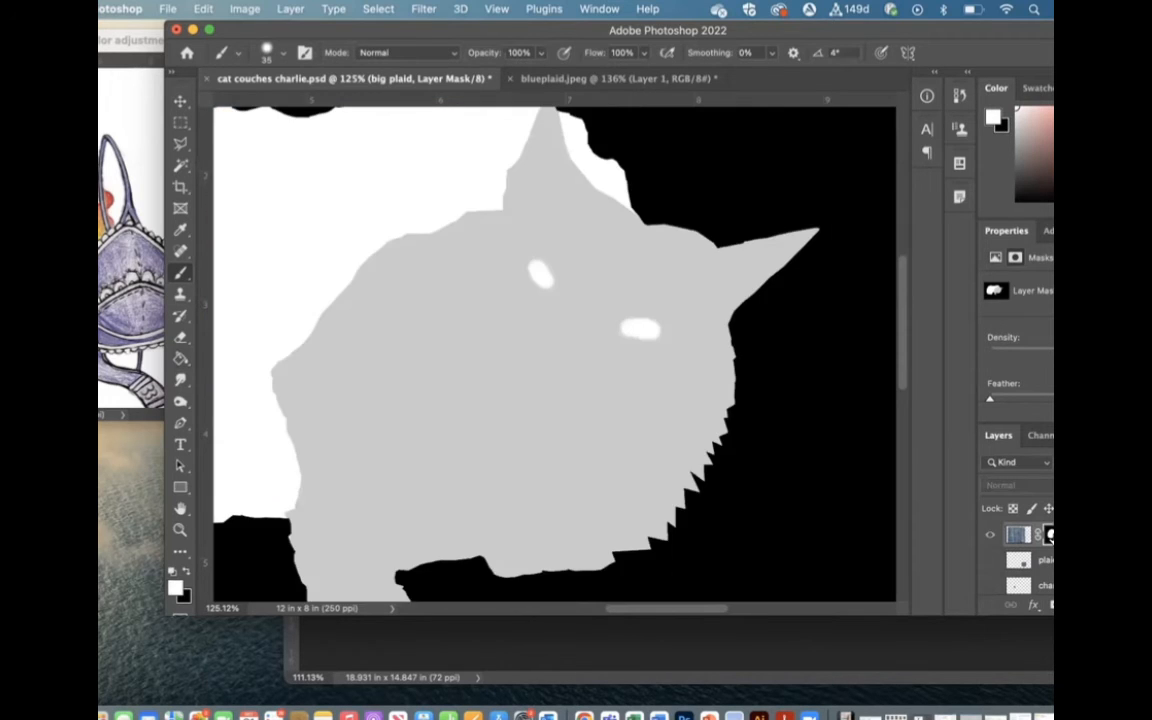
{"action": "left_click", "coordinate": [1048, 535], "text": "alt"}
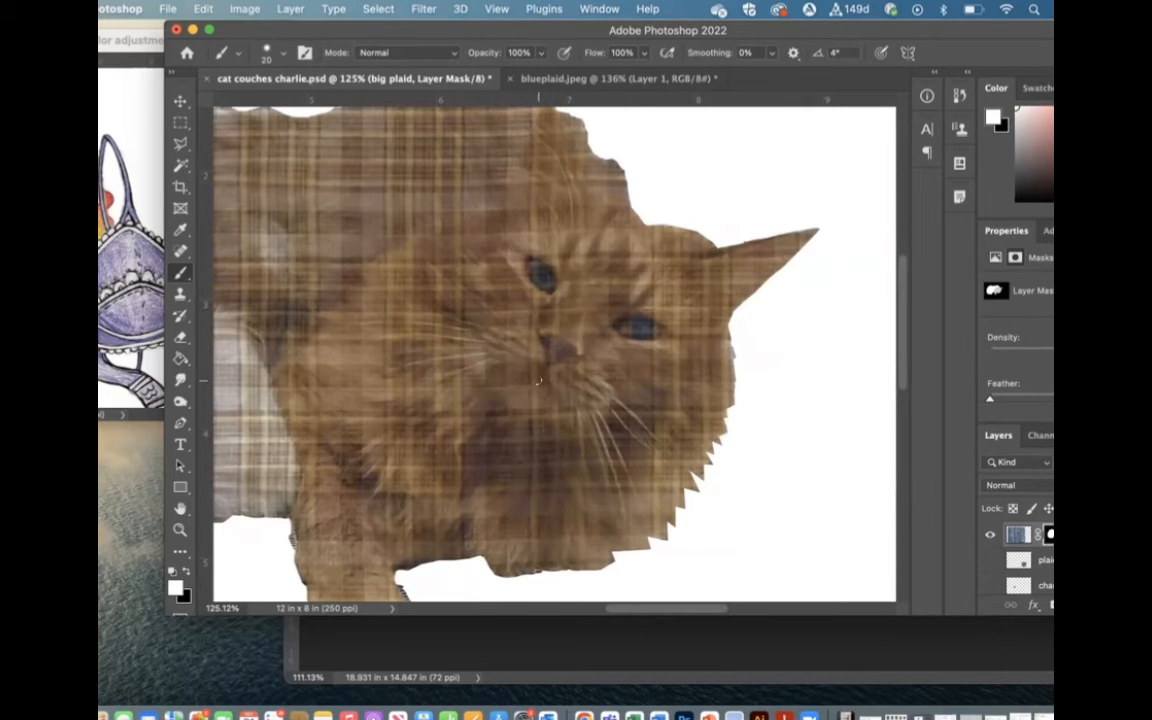
- Enlarge the brush to 50 px, reduce its hardness, paint a white spot below the nose and view the mask alone
{"action": "key", "text": "bracketright"}
{"action": "key", "text": "bracketright"}
{"action": "left_click", "coordinate": [282, 53]}
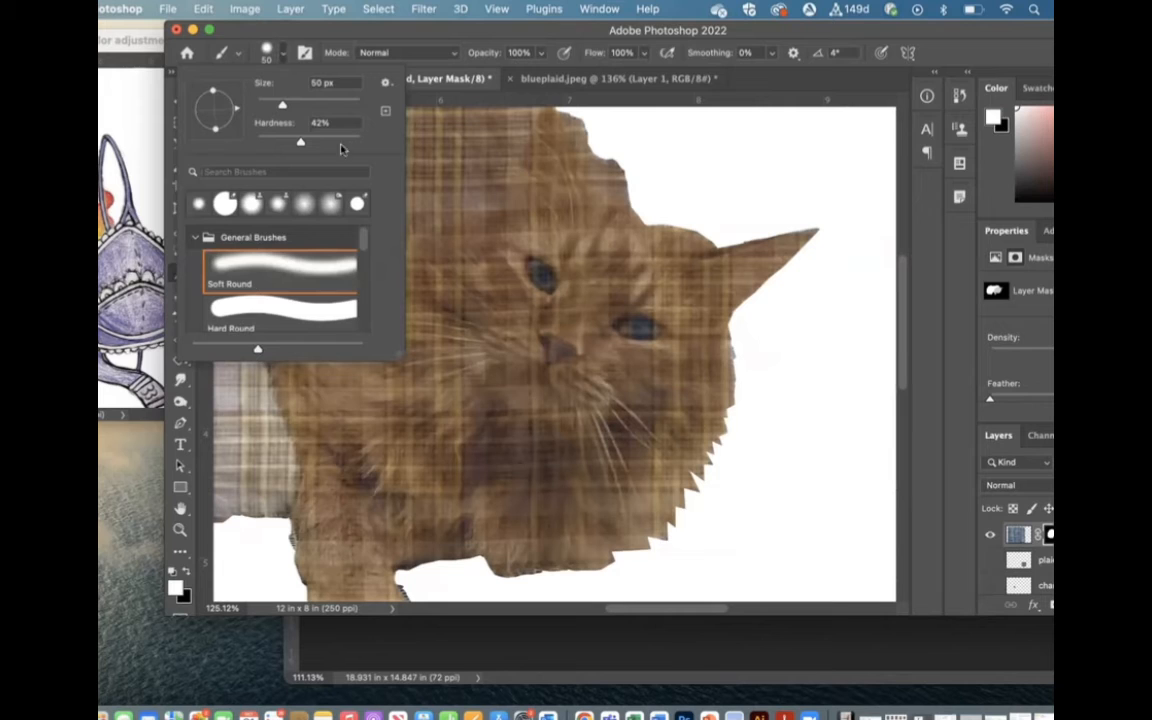
{"action": "mouse_move", "coordinate": [302, 139]}
{"action": "left_mouse_down"}
{"action": "mouse_move", "coordinate": [236, 126]}
{"action": "mouse_move", "coordinate": [259, 110]}
{"action": "left_mouse_up"}
{"action": "left_click", "coordinate": [417, 228]}
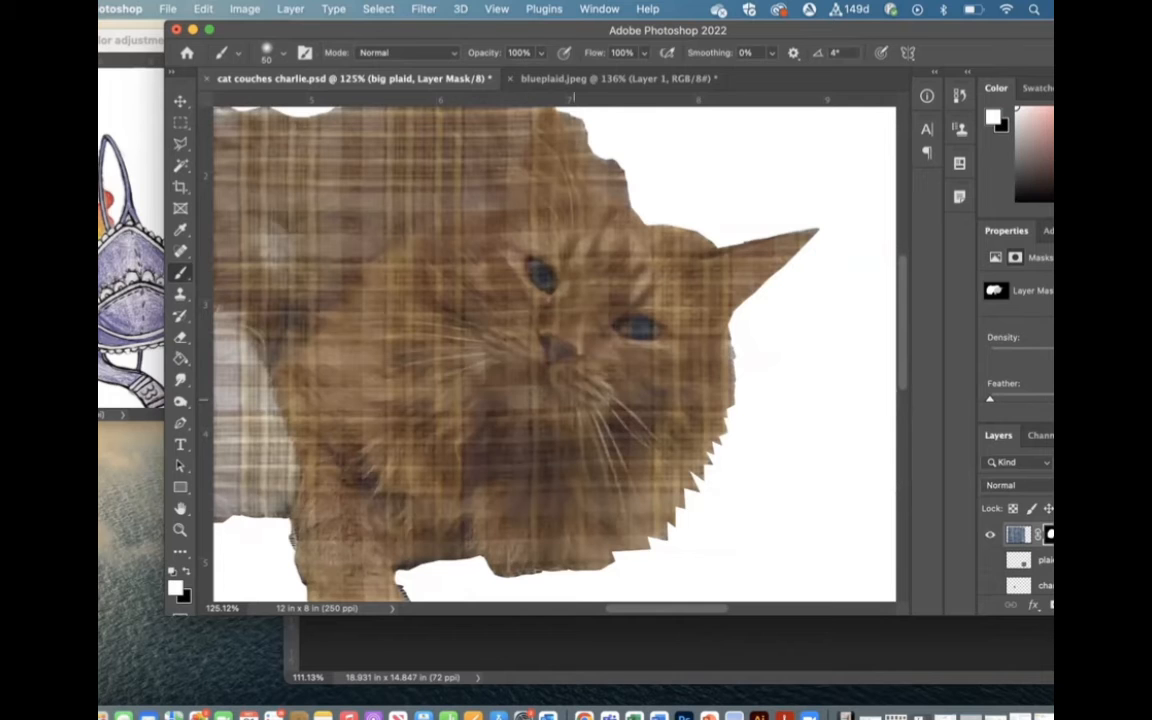
{"action": "left_click", "coordinate": [1048, 536], "text": "alt"}
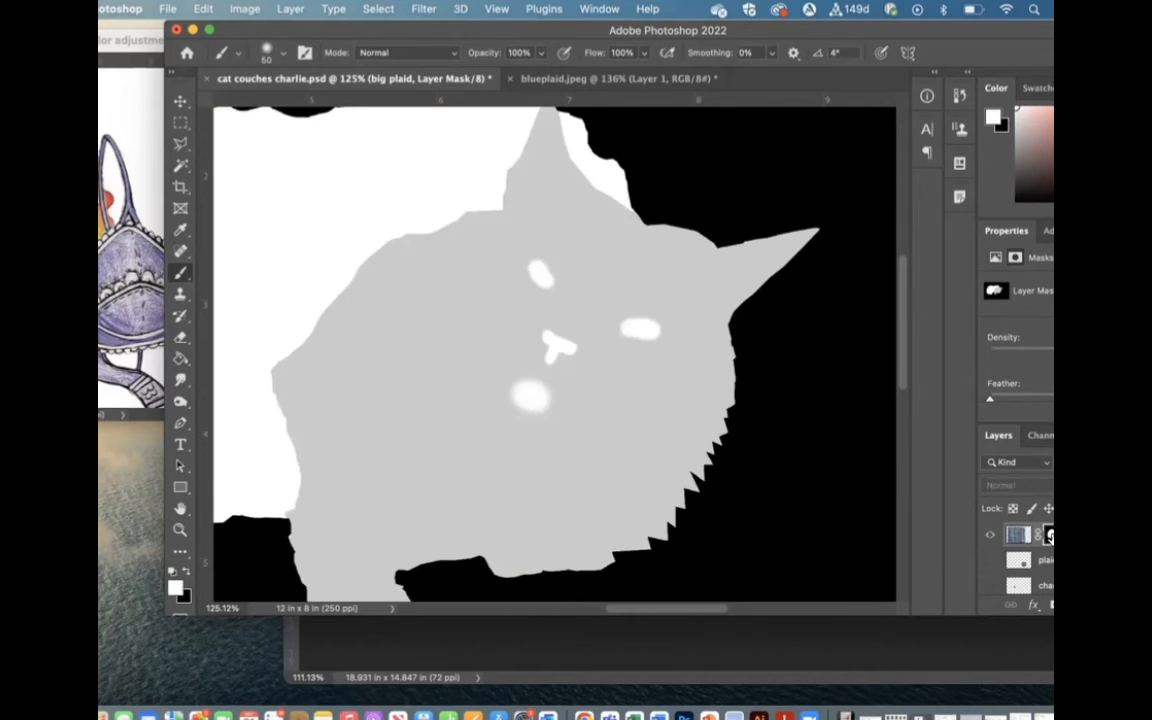
- Paint two soft white spots on either side of the orange cat's muzzle with an 80 px brush and inspect the mask alone
{"action": "left_click", "coordinate": [1048, 536], "text": "alt"}
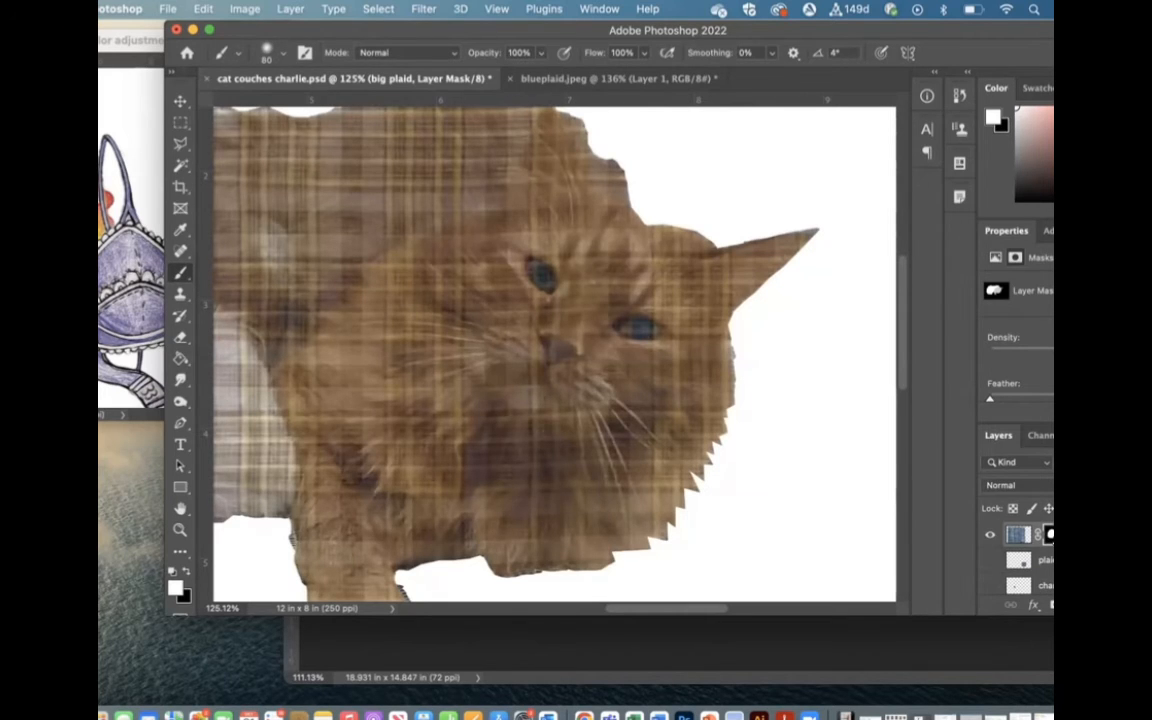
{"action": "left_click", "coordinate": [1048, 536], "text": "alt"}
{"action": "left_click", "coordinate": [1048, 536], "text": "alt"}
{"action": "left_click", "coordinate": [1048, 536], "text": "alt"}
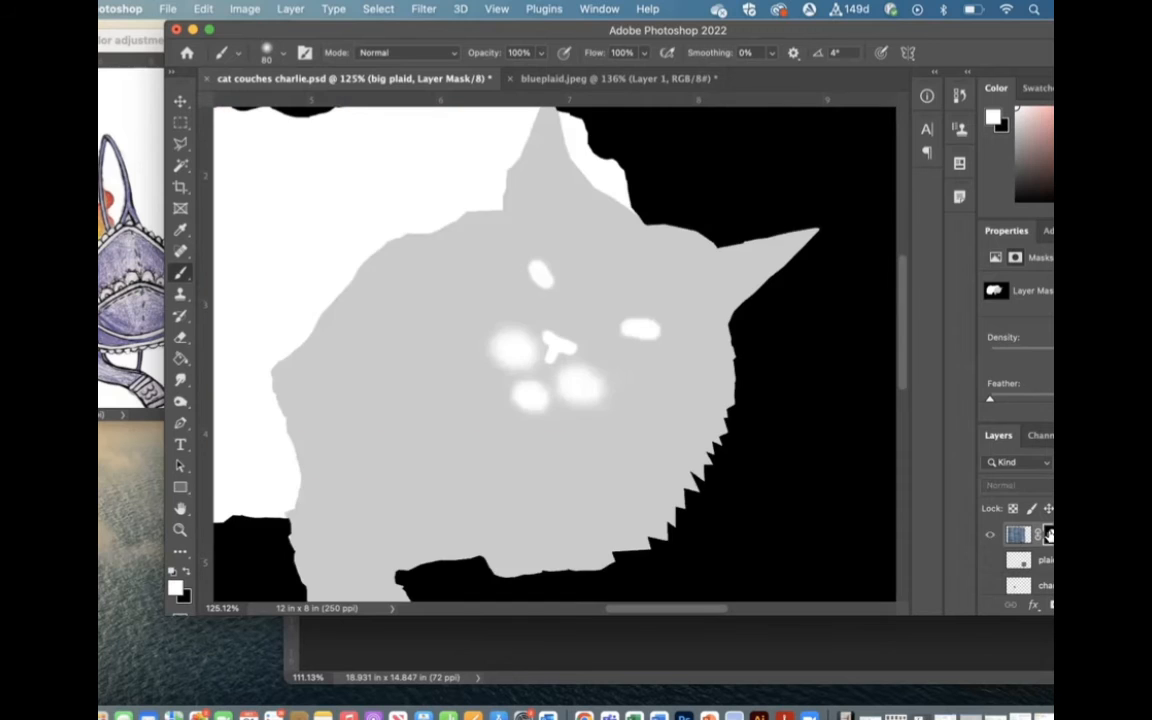
- Return from the mask-only view and hide the kitties layer to check the big plaid's transparency by itself
{"action": "left_click", "coordinate": [1048, 536], "text": "alt"}
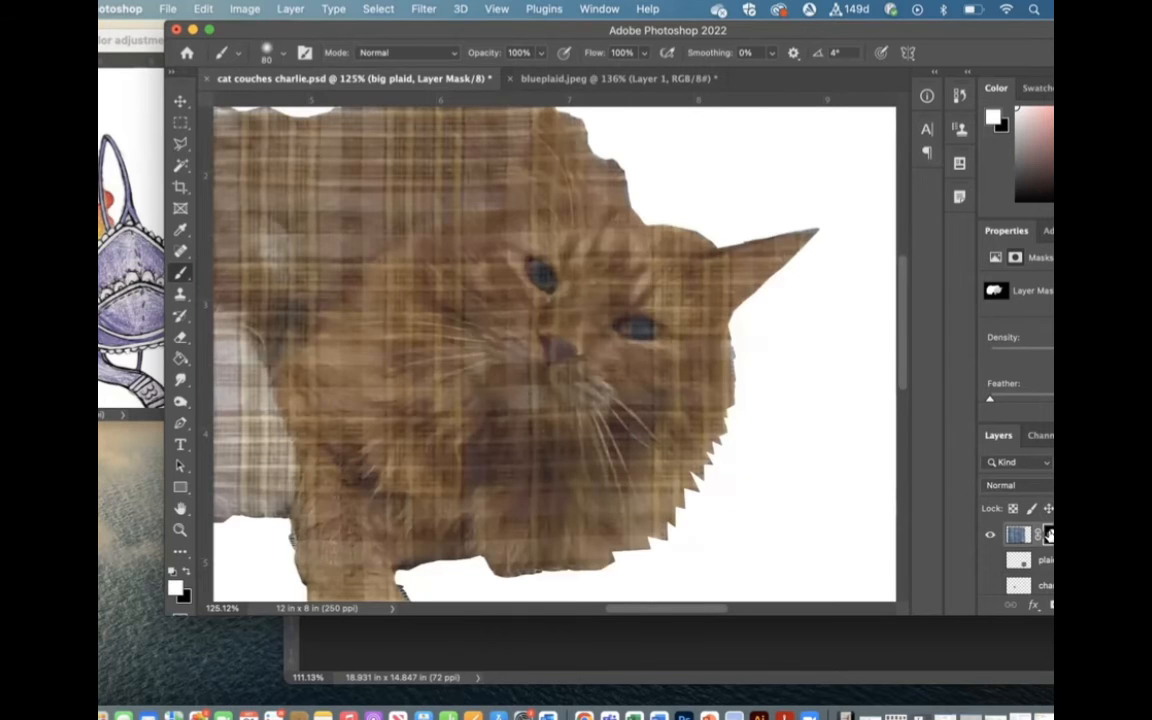
{"action": "left_click", "coordinate": [1048, 536], "text": "alt"}
{"action": "left_click", "coordinate": [1048, 536], "text": "alt"}
{"action": "scroll", "coordinate": [1022, 570], "scroll_direction": "down", "scroll_amount": 3}
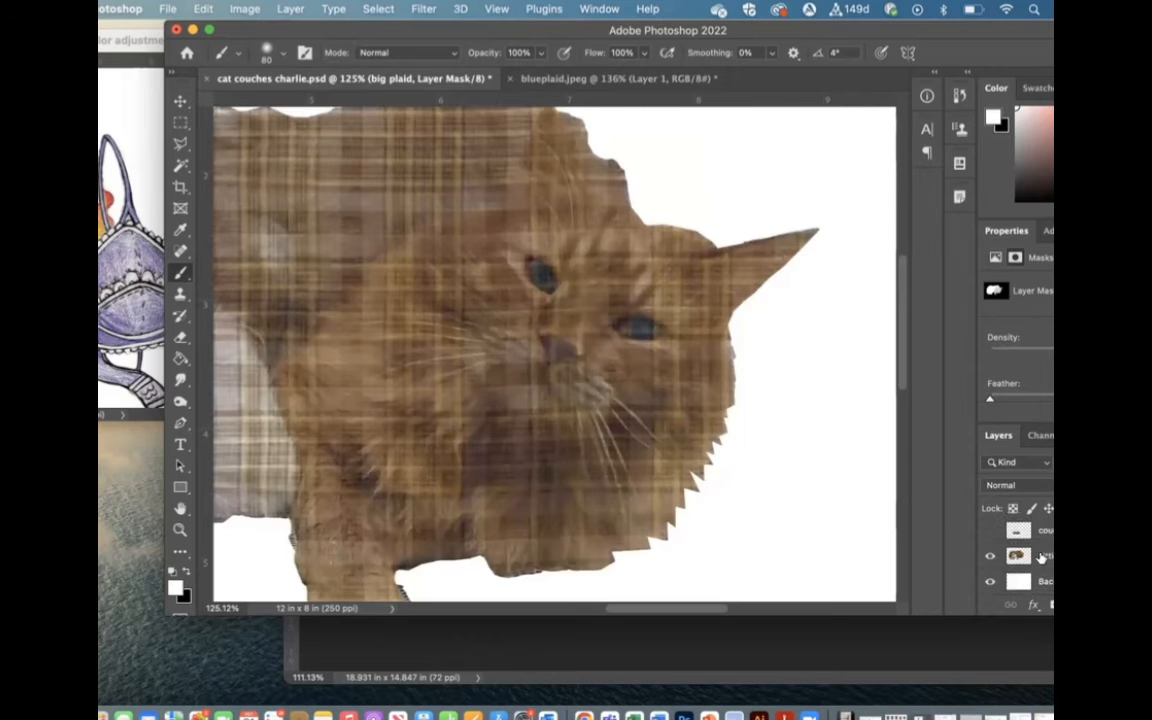
{"action": "left_click", "coordinate": [989, 556]}
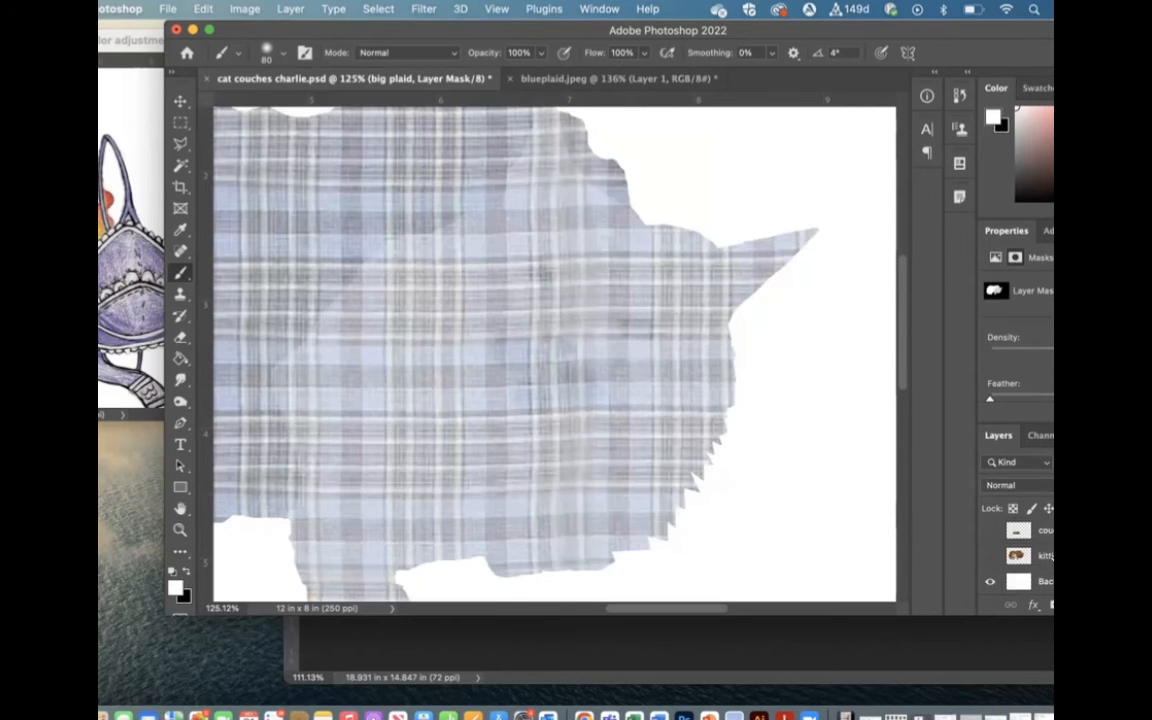
{"action": "scroll", "coordinate": [1010, 560], "scroll_direction": "up", "scroll_amount": 1}
{"action": "scroll", "coordinate": [1020, 558], "scroll_direction": "up", "scroll_amount": 2}
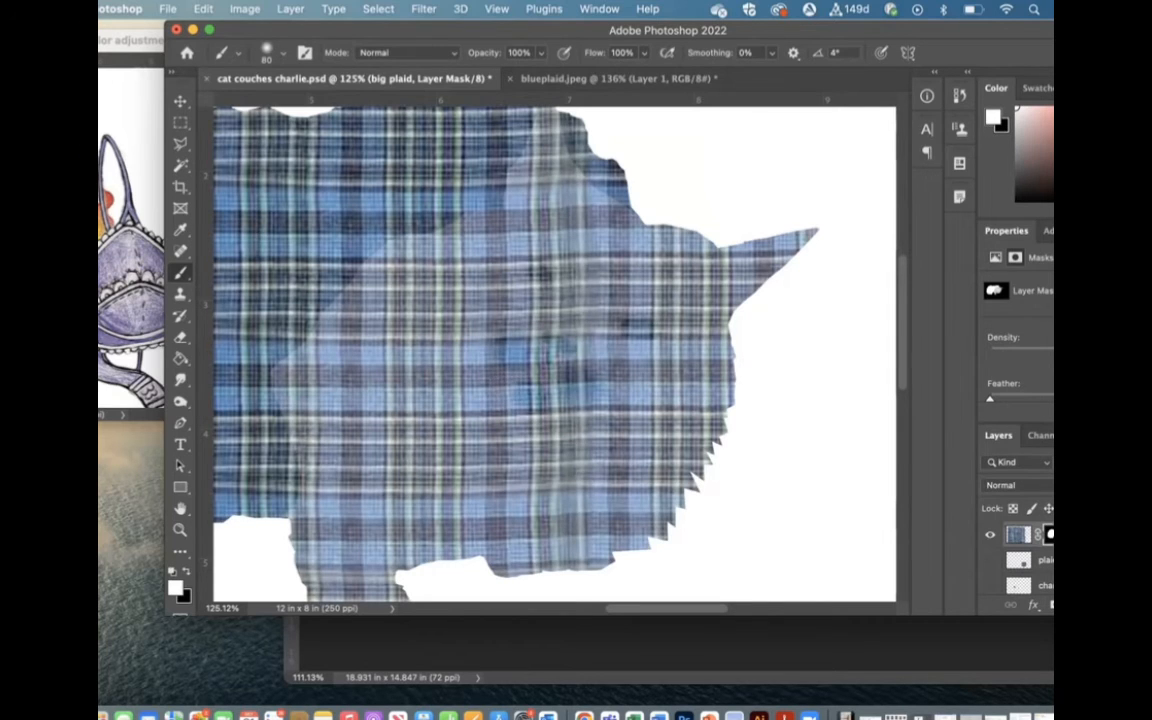
- View the big plaid mask alone and select the orange cat's light grey area with the Magic Wand
{"action": "left_click", "coordinate": [1049, 534], "text": "alt"}
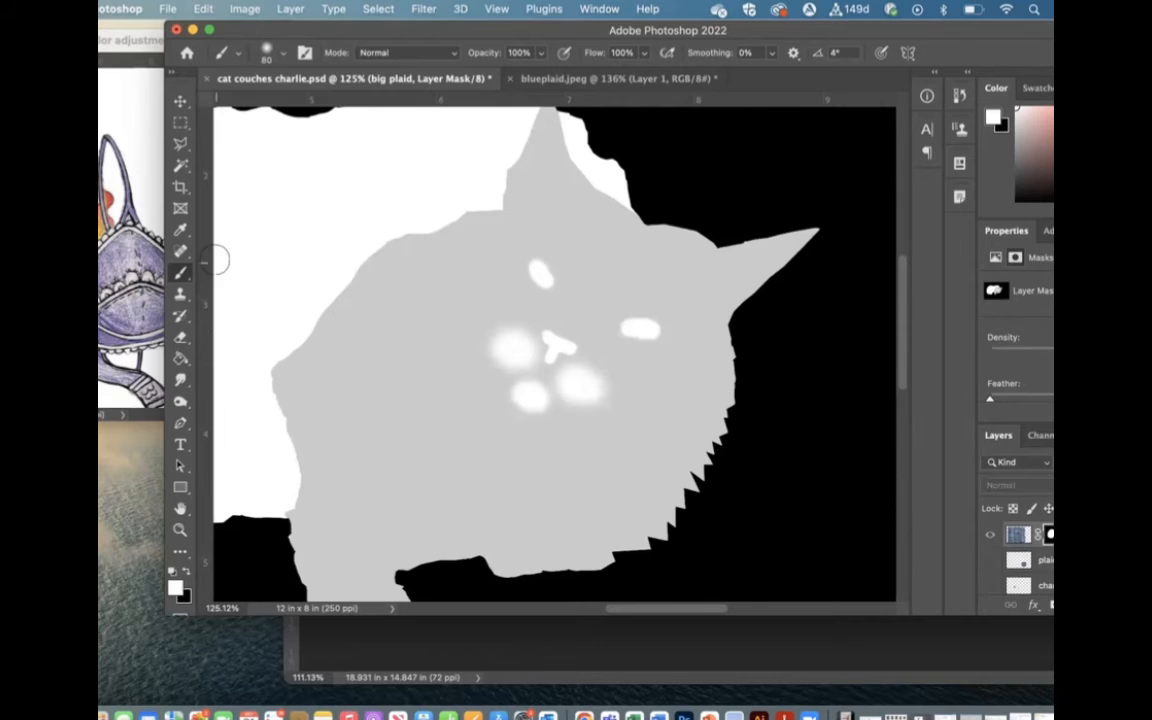
{"action": "left_click", "coordinate": [180, 165]}
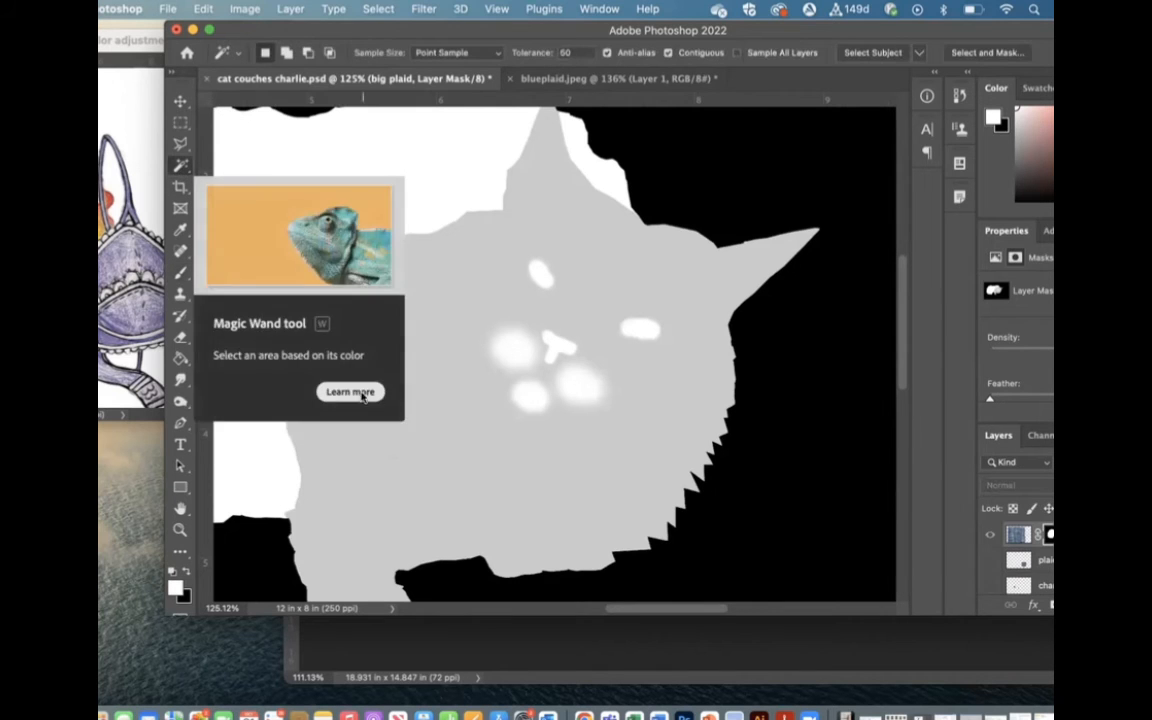
{"action": "left_click", "coordinate": [443, 467]}
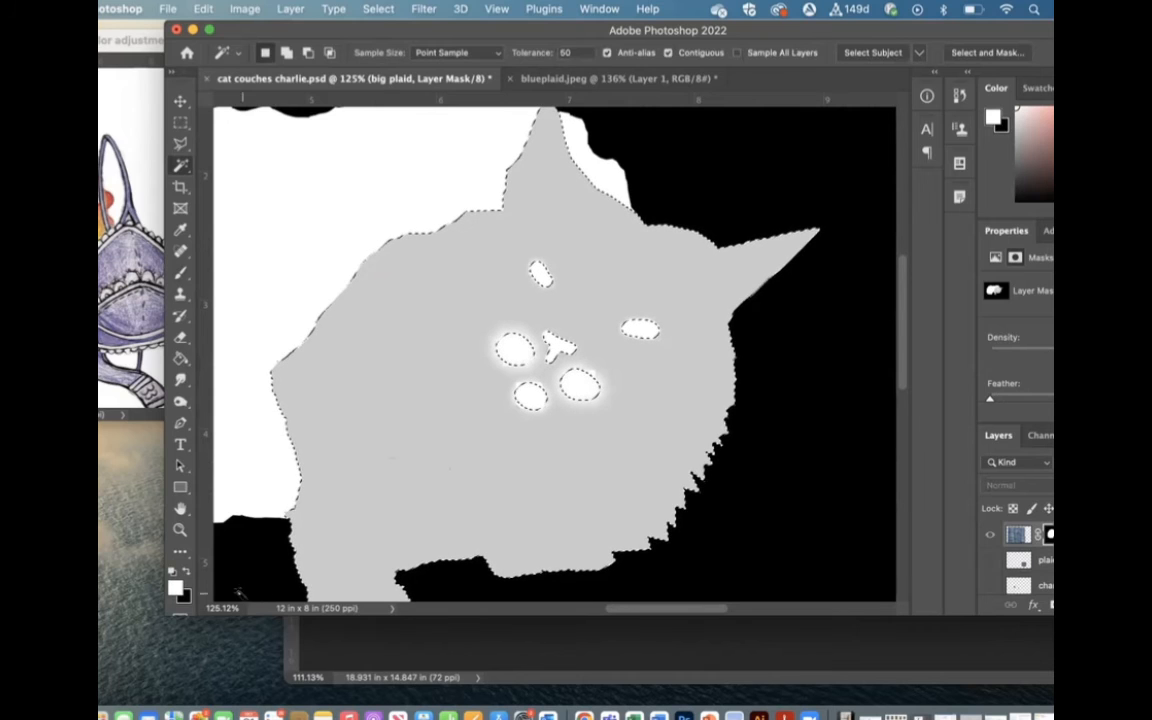
- Set the foreground color to dark grey 6f6c6c, fill the selected orange cat area with the Paint Bucket and deselect
{"action": "left_click", "coordinate": [176, 588]}
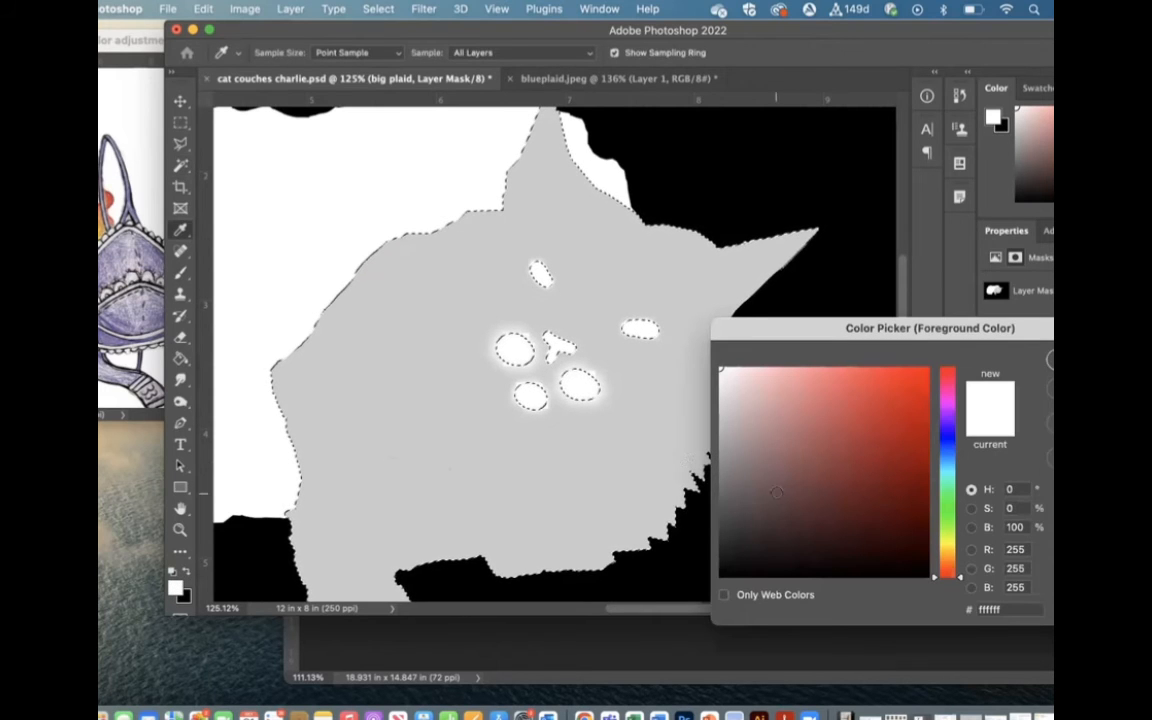
{"action": "left_click", "coordinate": [721, 473]}
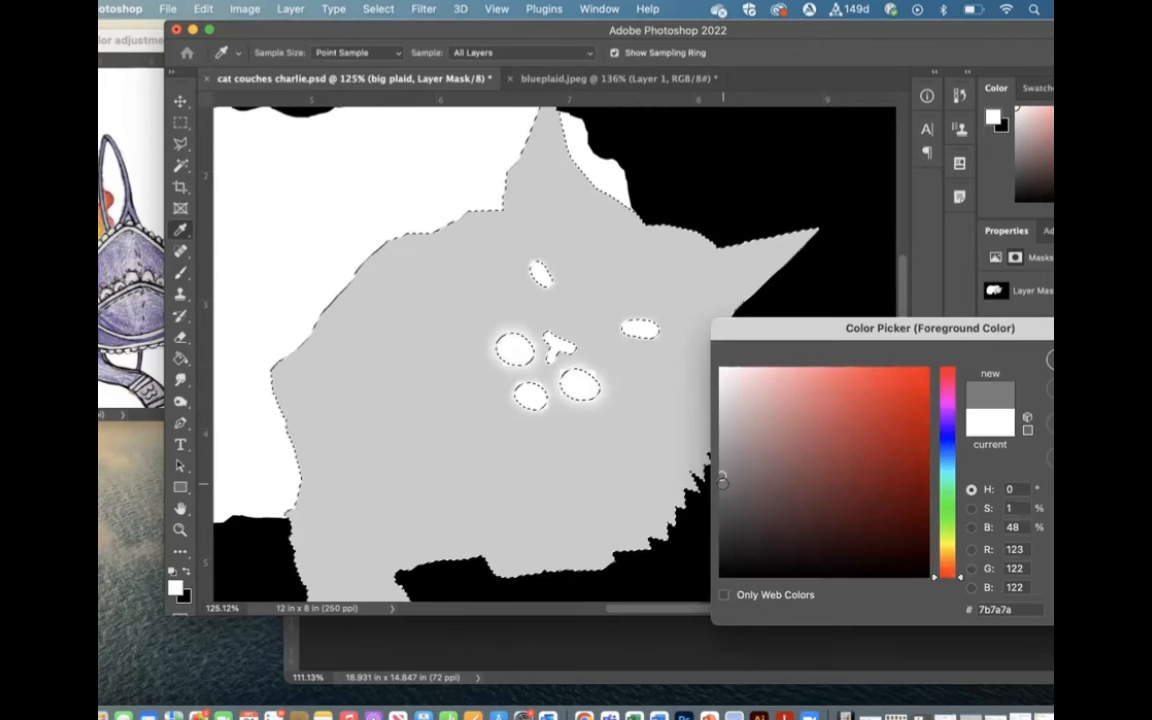
{"action": "left_click_drag", "start_coordinate": [722, 483], "coordinate": [724, 485]}
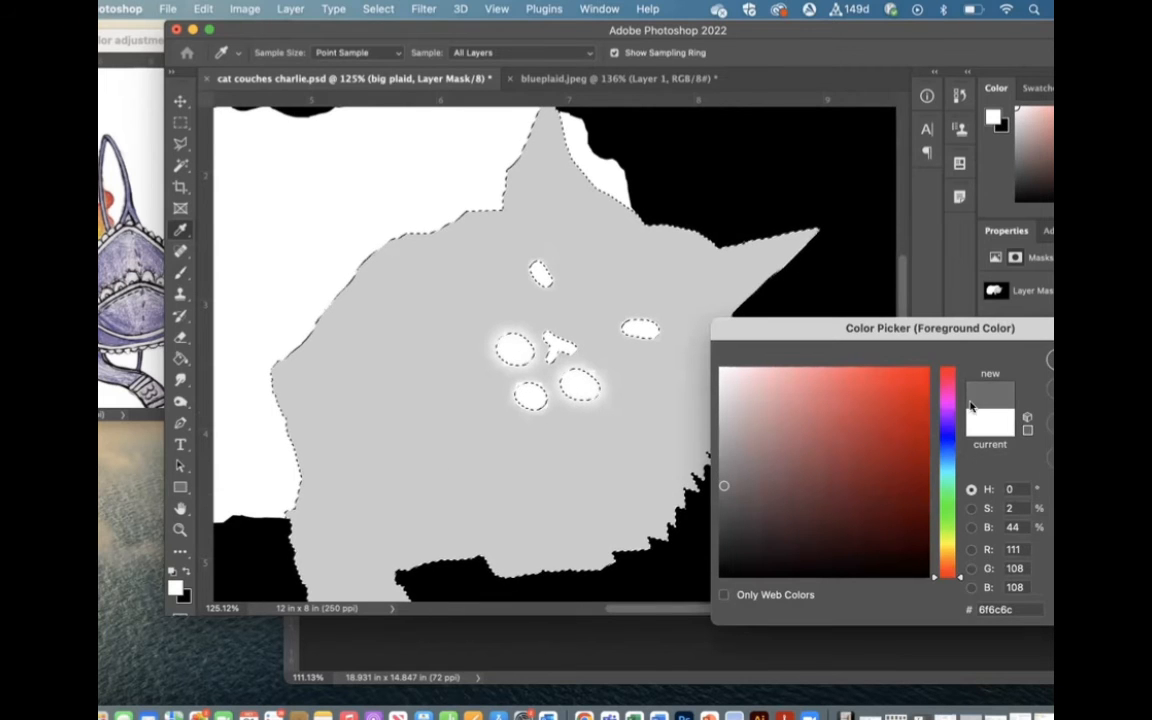
{"action": "key", "text": "Return"}
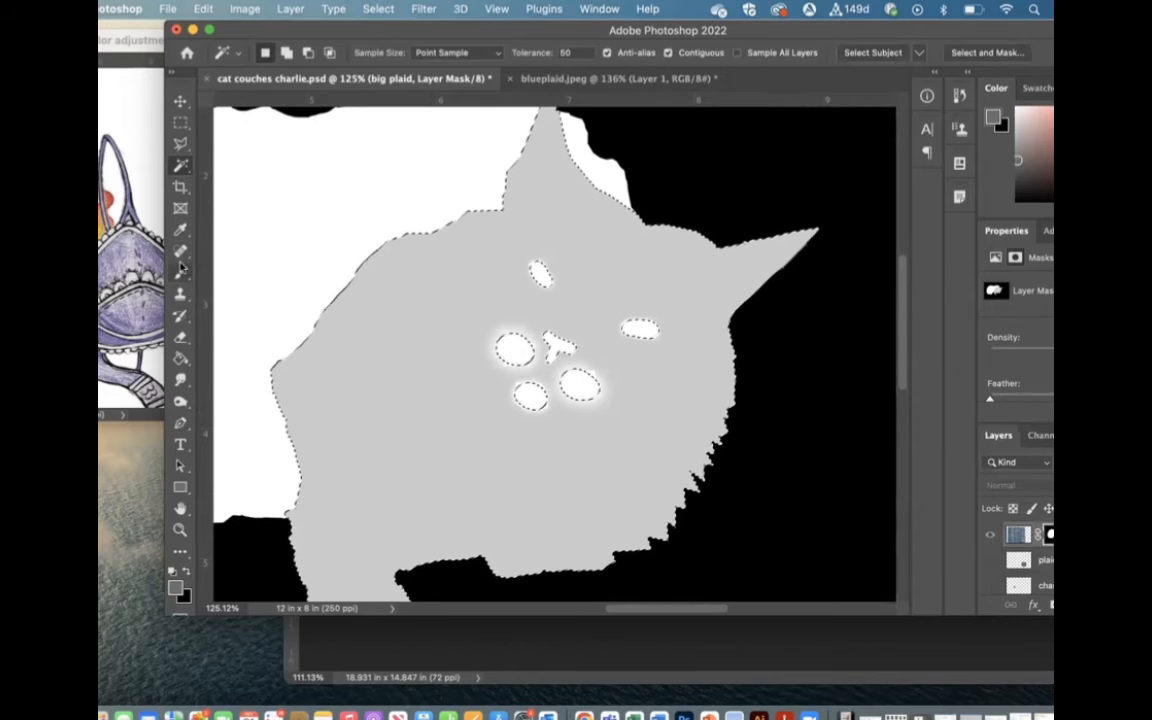
{"action": "left_click", "coordinate": [180, 358]}
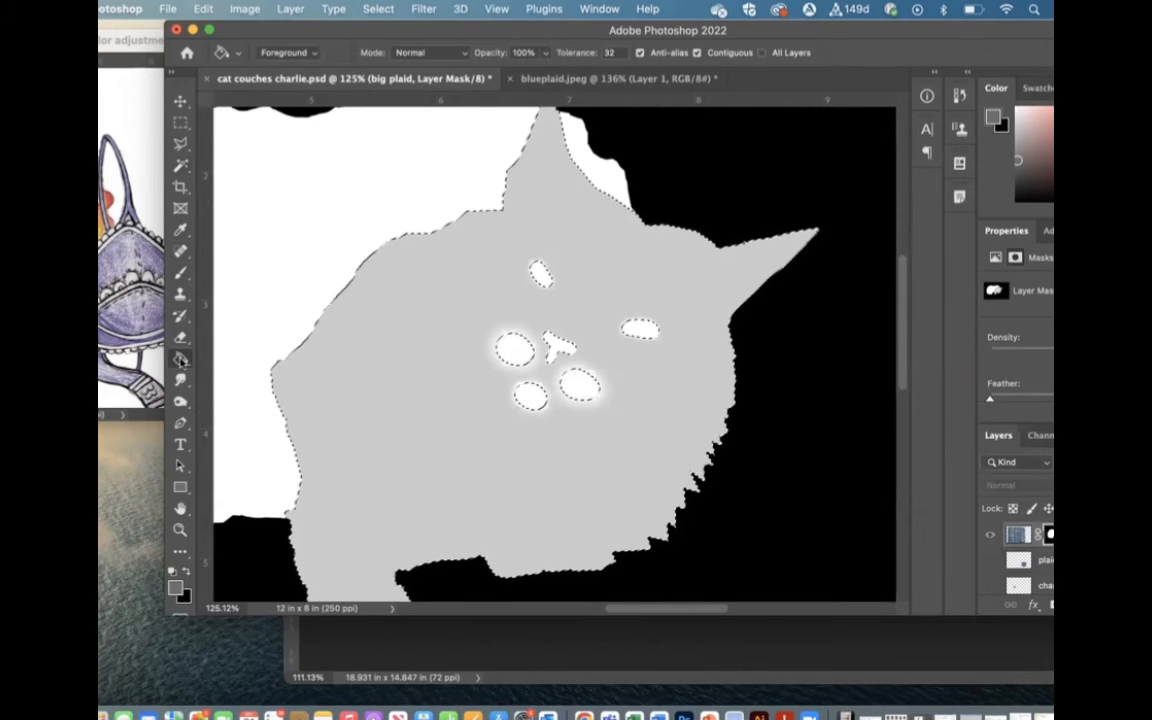
{"action": "left_click", "coordinate": [419, 362]}
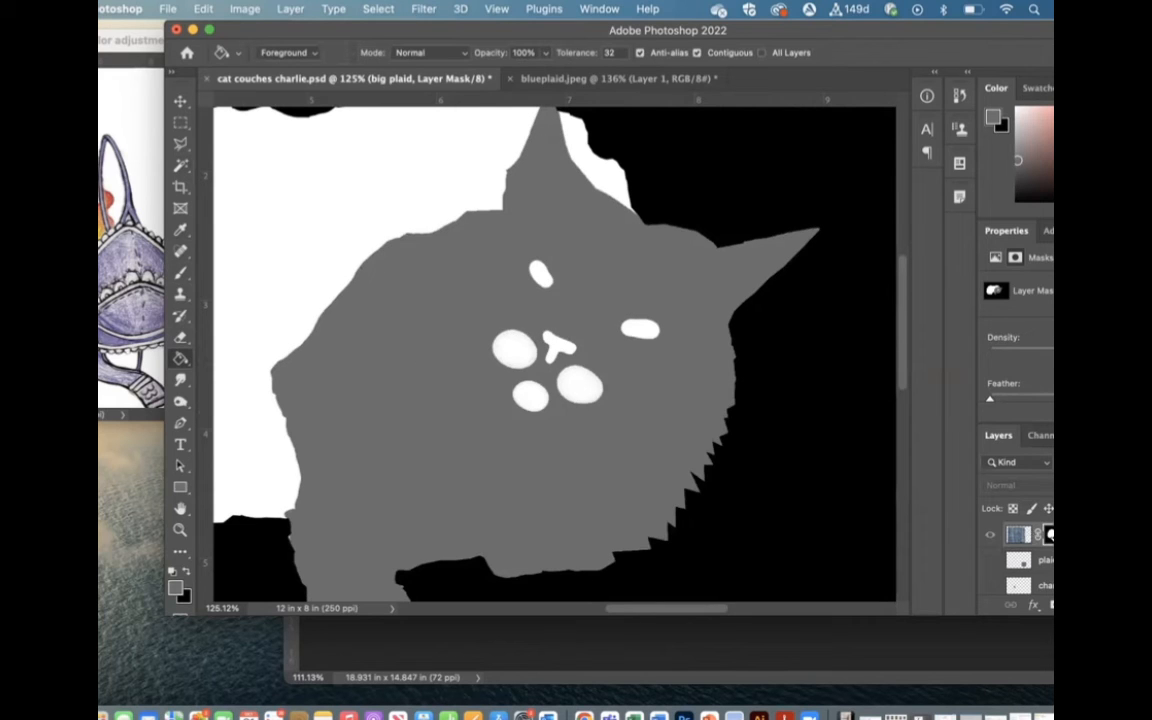
- Leave the mask-only view, inspect the whole plaid shape and show the kitties layer again
{"action": "left_click", "coordinate": [1050, 536], "text": "alt"}
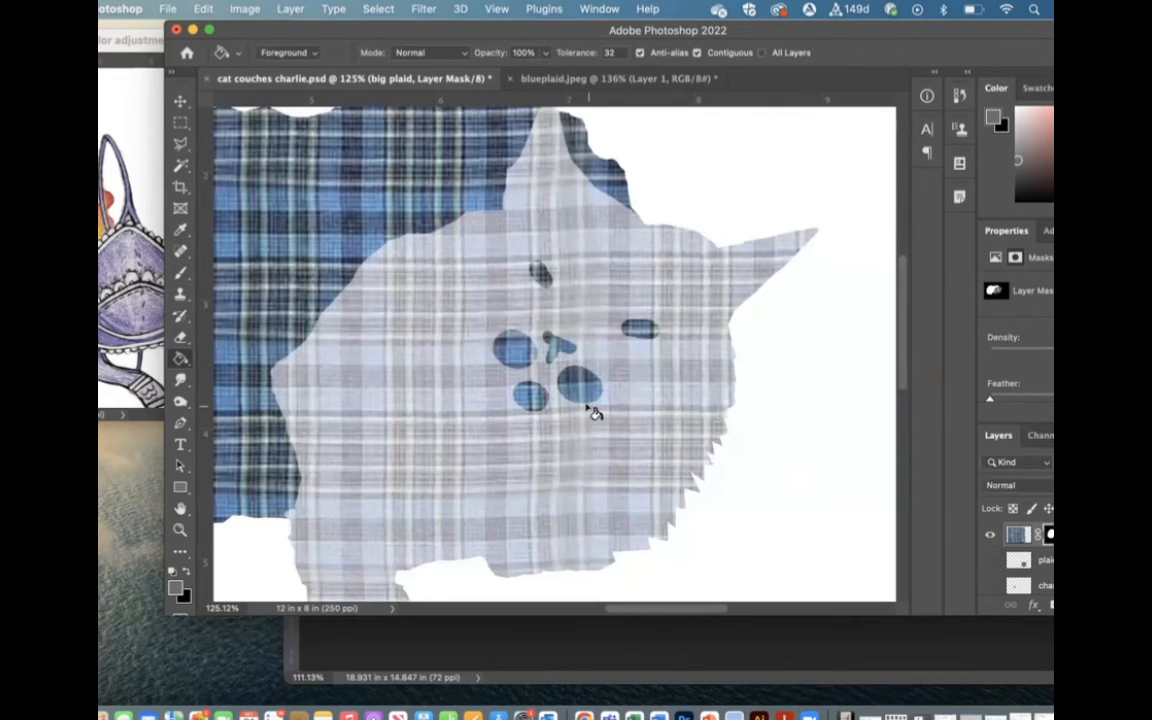
{"action": "scroll", "coordinate": [587, 406], "scroll_direction": "down", "scroll_amount": 5}
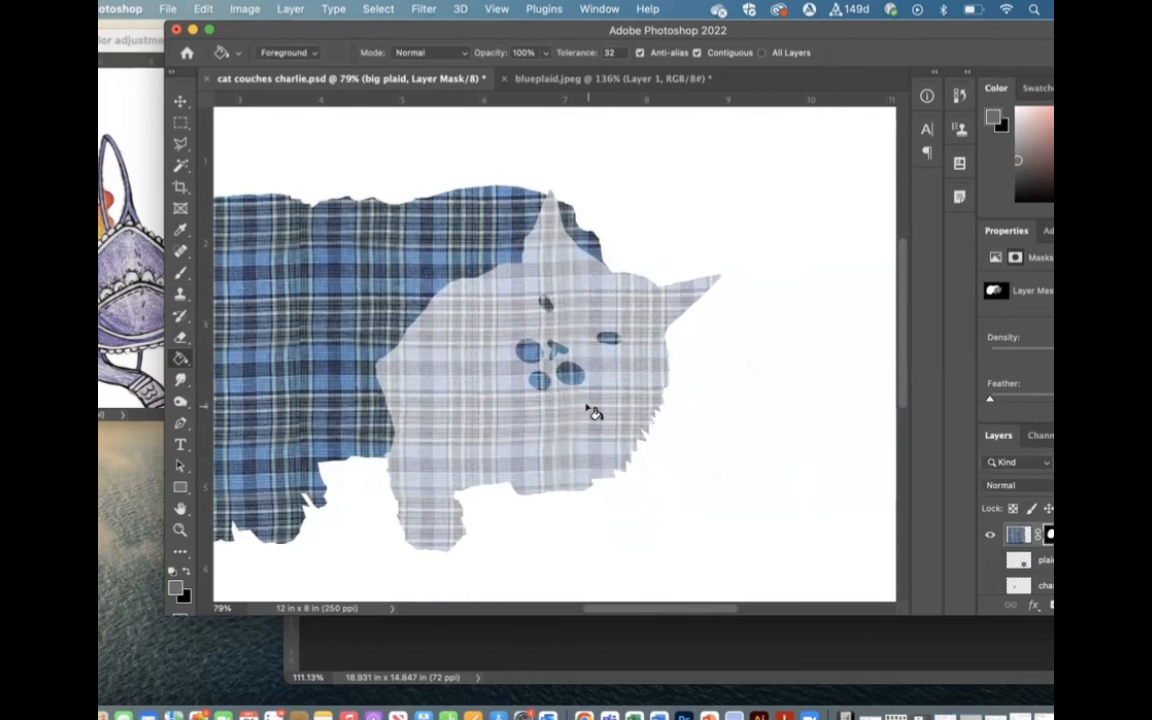
{"action": "scroll", "coordinate": [593, 413], "scroll_direction": "up", "scroll_amount": 4}
{"action": "scroll", "coordinate": [593, 413], "scroll_direction": "down", "scroll_amount": 5}
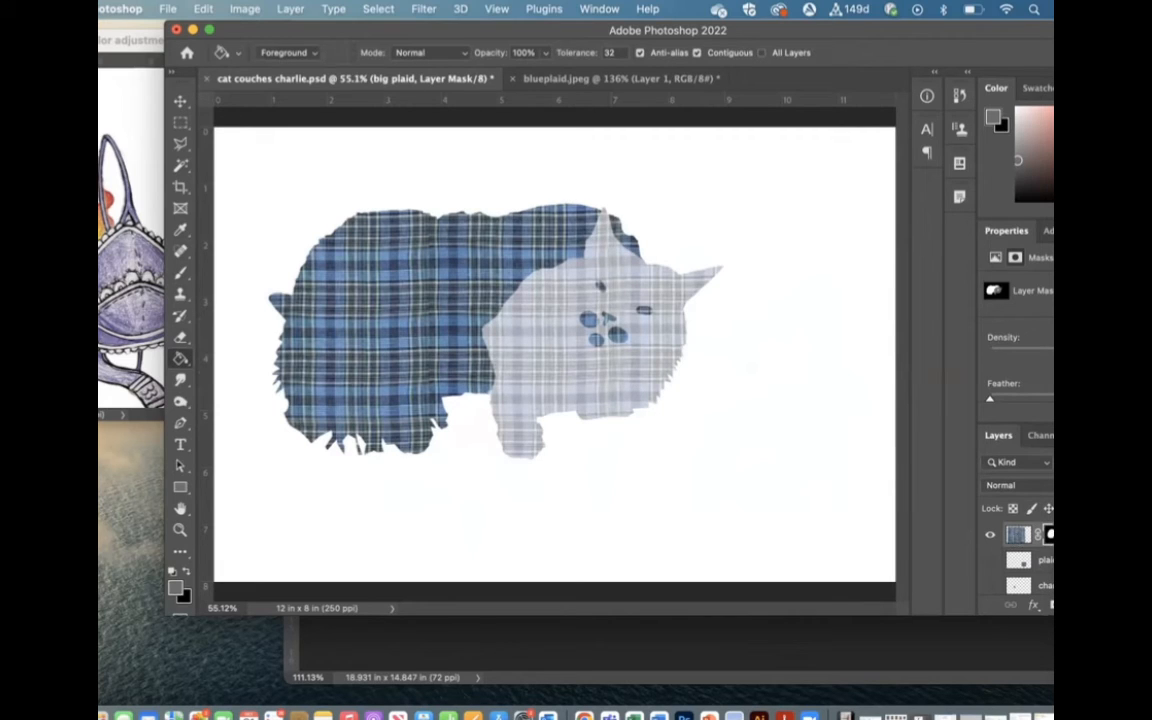
{"action": "scroll", "coordinate": [1036, 556], "scroll_direction": "down", "scroll_amount": 5}
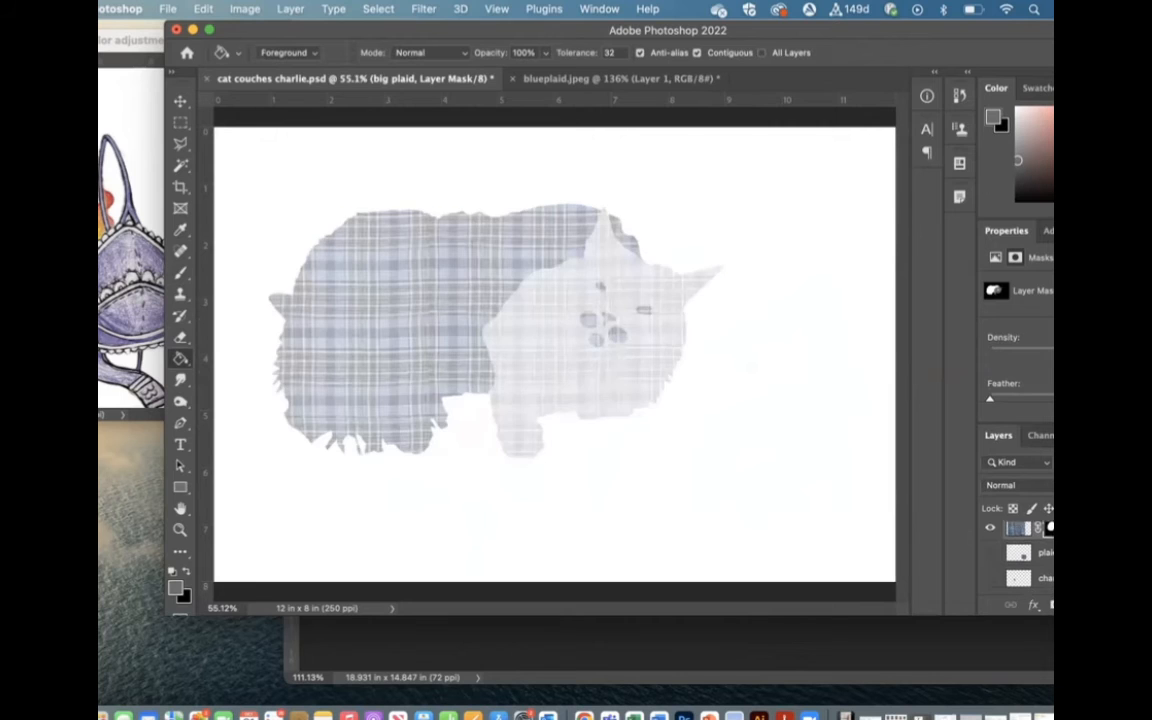
{"action": "left_click", "coordinate": [989, 555]}
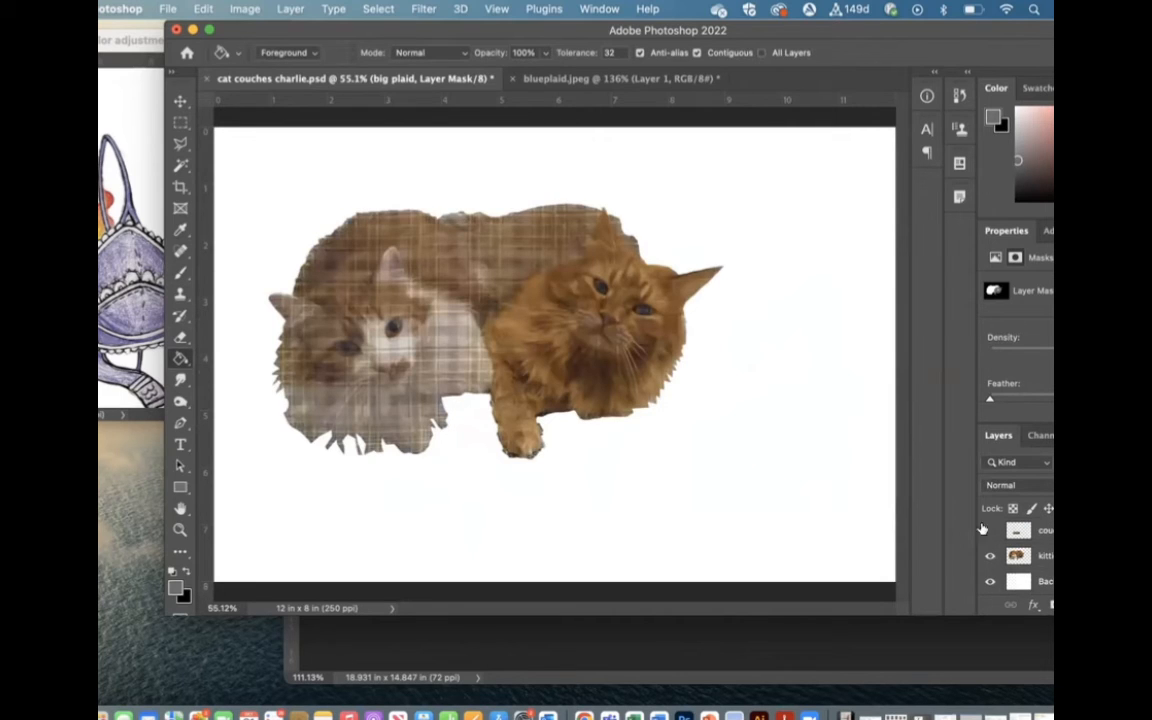
- Select the kitties layer and trace a Magnetic Lasso selection around the orange-and-white cat, looping loosely outside its outer edge
{"action": "left_click", "coordinate": [1018, 555]}
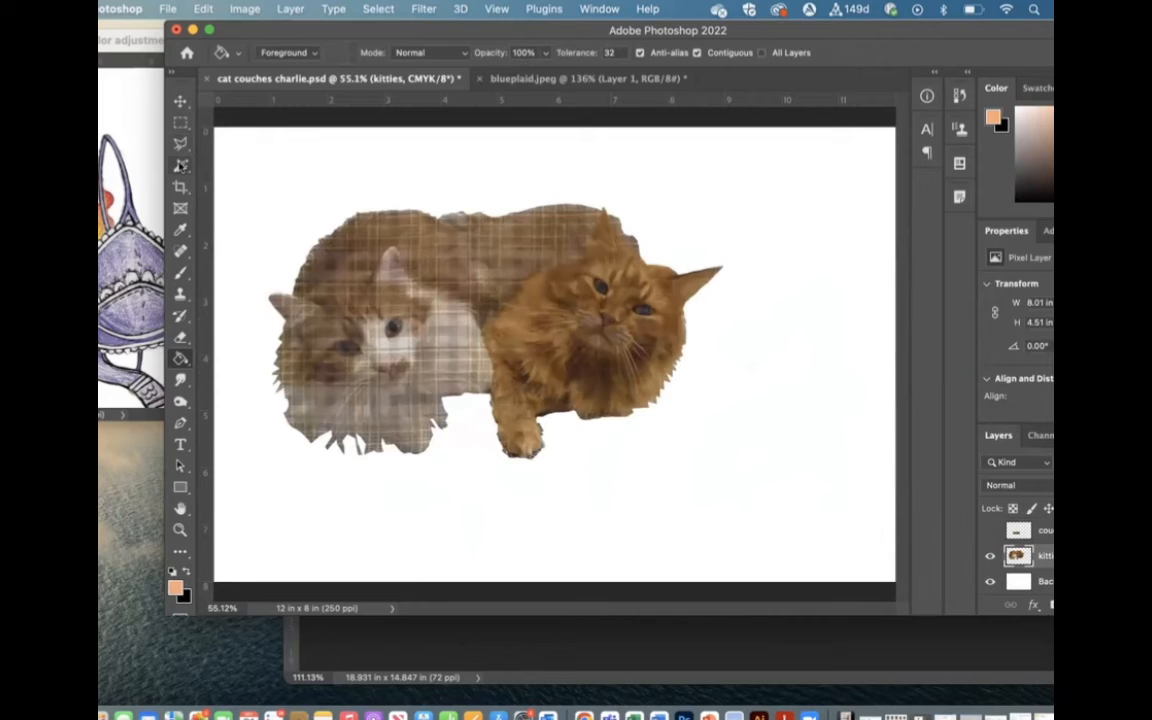
{"action": "left_click", "coordinate": [181, 143]}
{"action": "right_click", "coordinate": [181, 143]}
{"action": "left_click", "coordinate": [212, 166]}
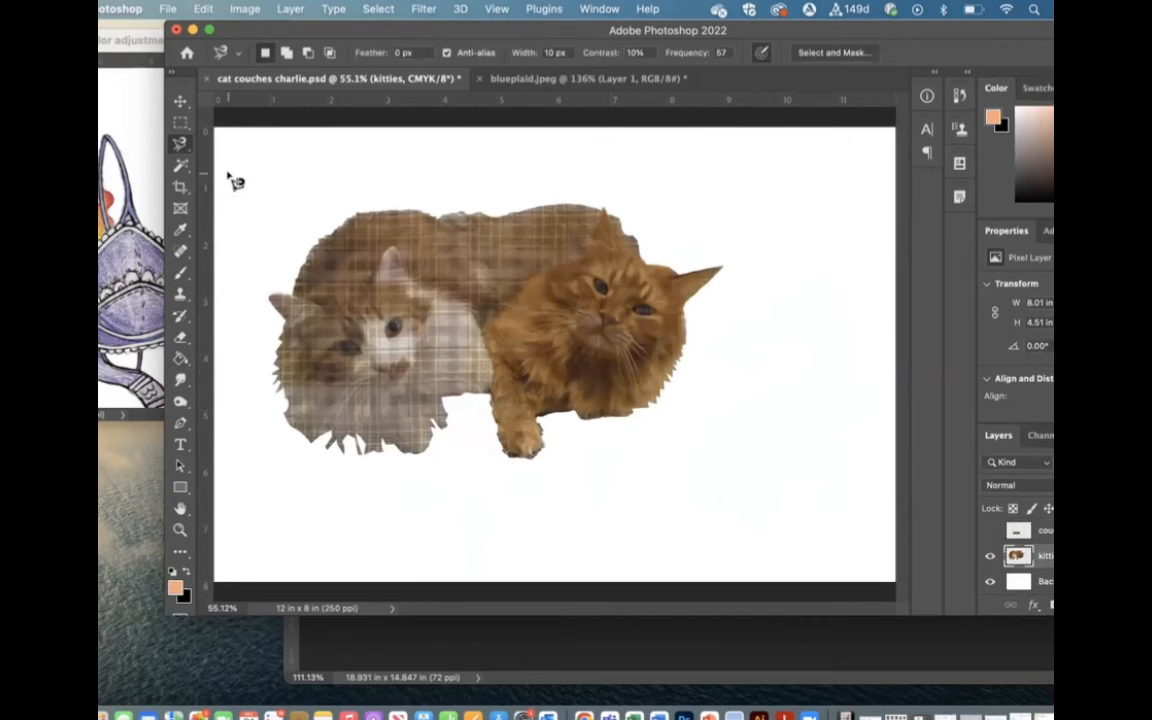
{"action": "left_click", "coordinate": [490, 389]}
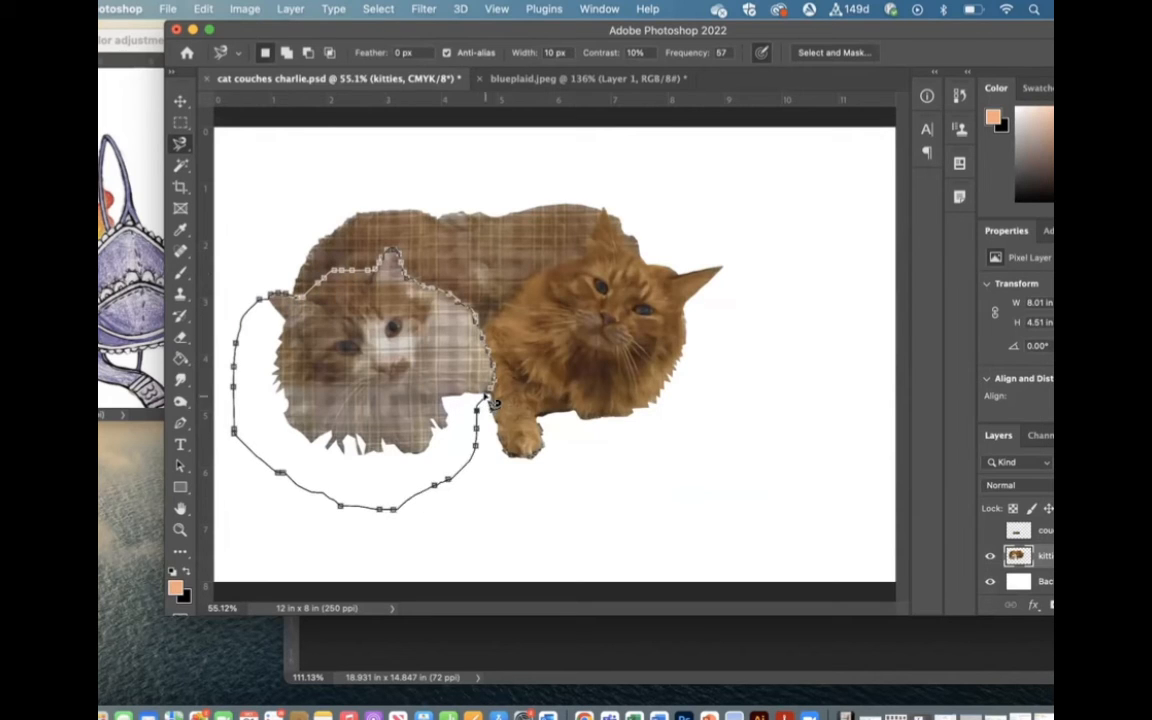
{"action": "left_click", "coordinate": [493, 400]}
- Target the big plaid mask, view it alone and use the Magic Wand to limit the selection to the cat's white shape
{"action": "scroll", "coordinate": [1028, 558], "scroll_direction": "up", "scroll_amount": 5}
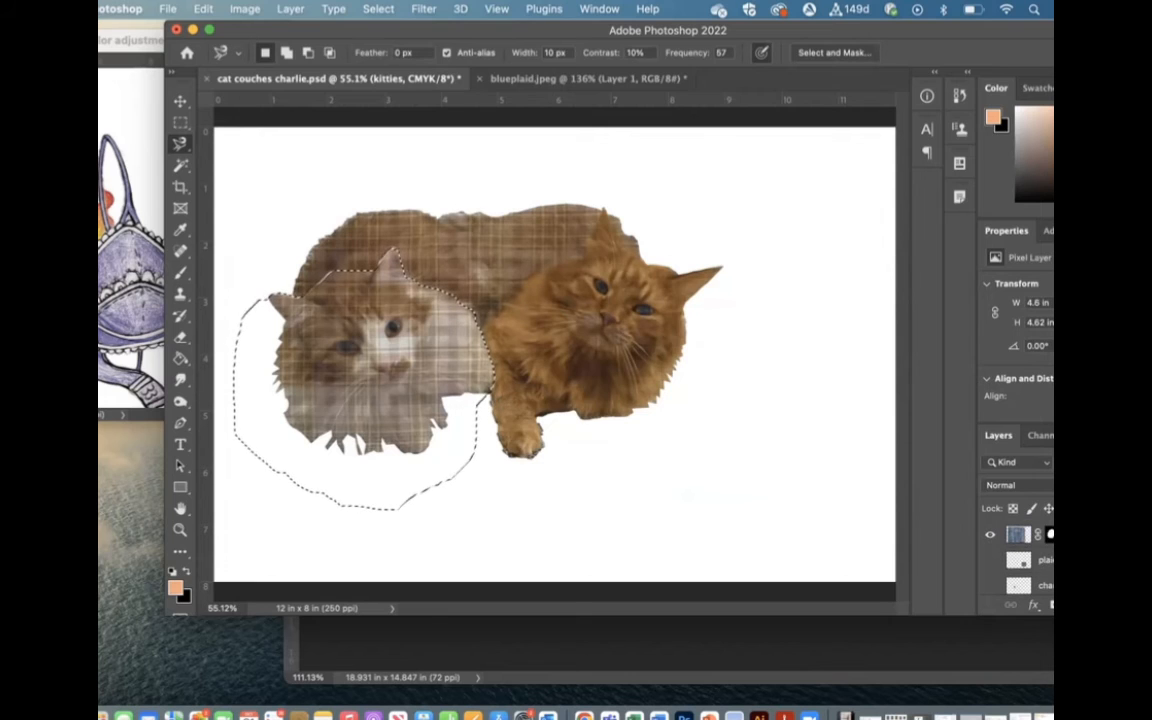
{"action": "left_click", "coordinate": [1050, 535]}
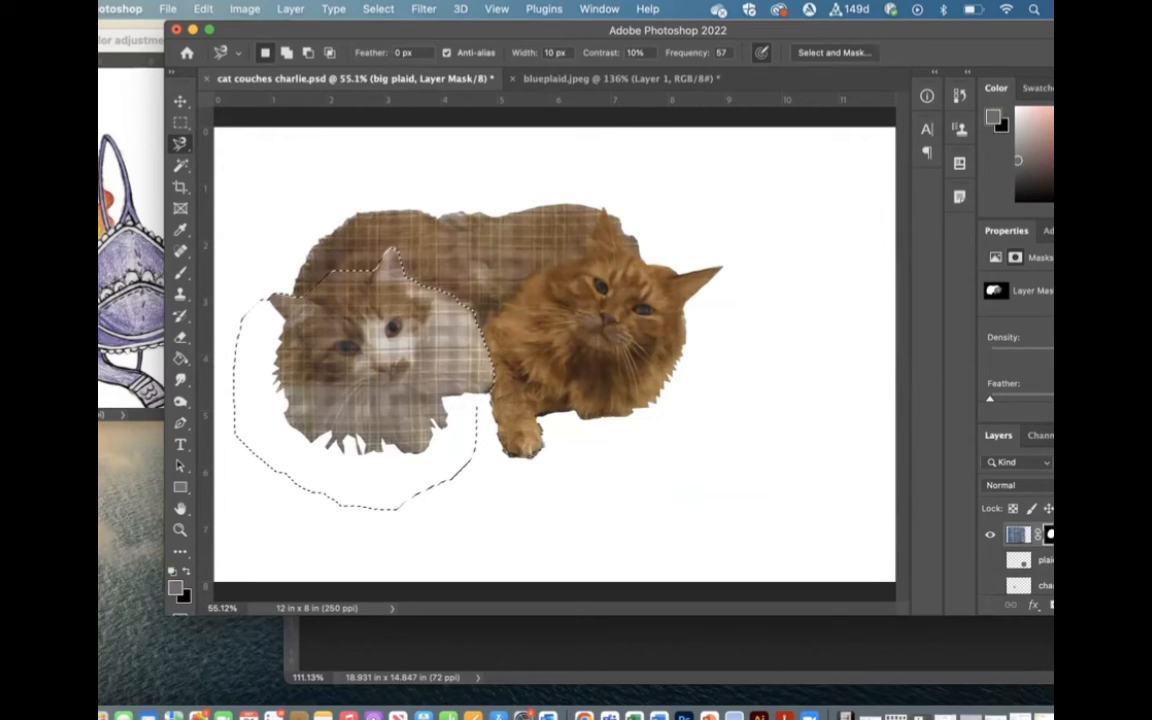
{"action": "left_click", "coordinate": [1050, 535], "text": "alt"}
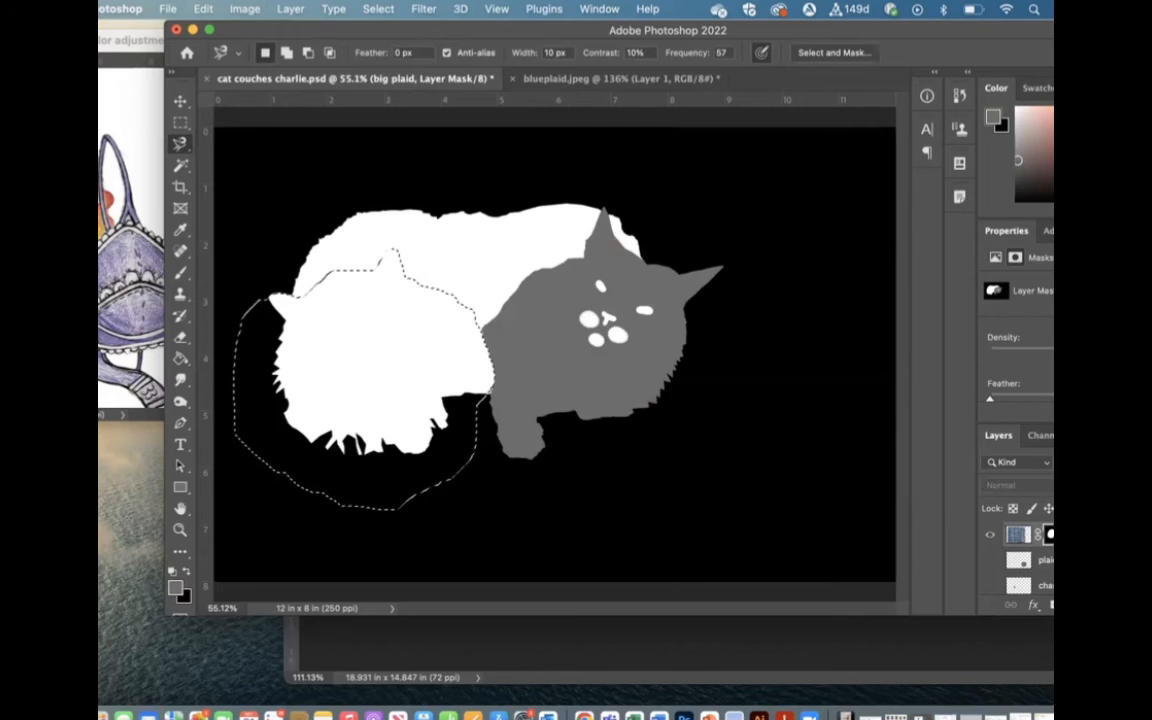
{"action": "left_click", "coordinate": [181, 166]}
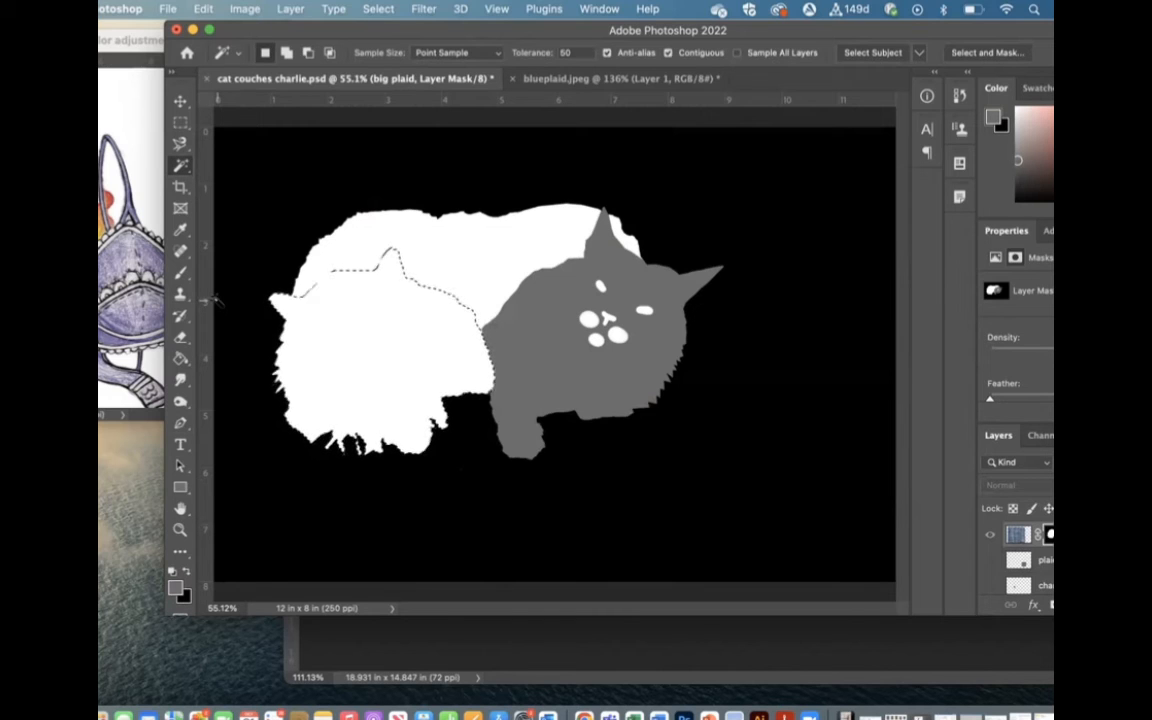
- Fill the selected orange-and-white cat shape on the mask with the dark grey foreground color and return to the image view
{"action": "left_click", "coordinate": [181, 360]}
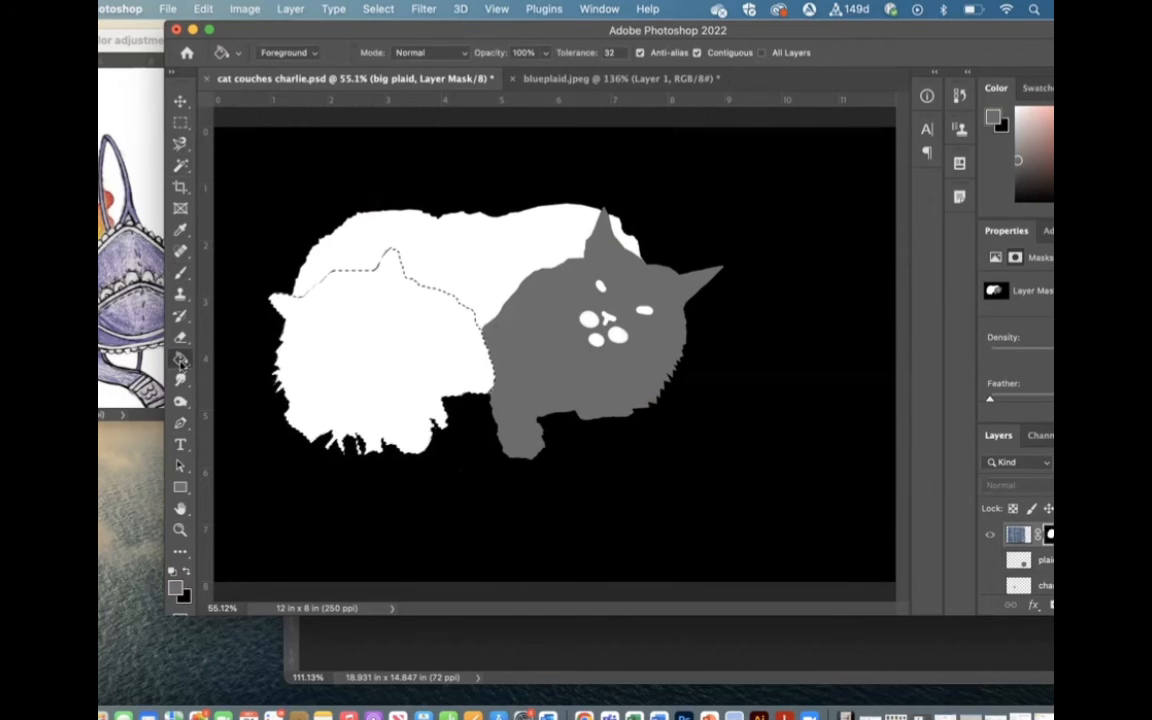
{"action": "left_click", "coordinate": [450, 364]}
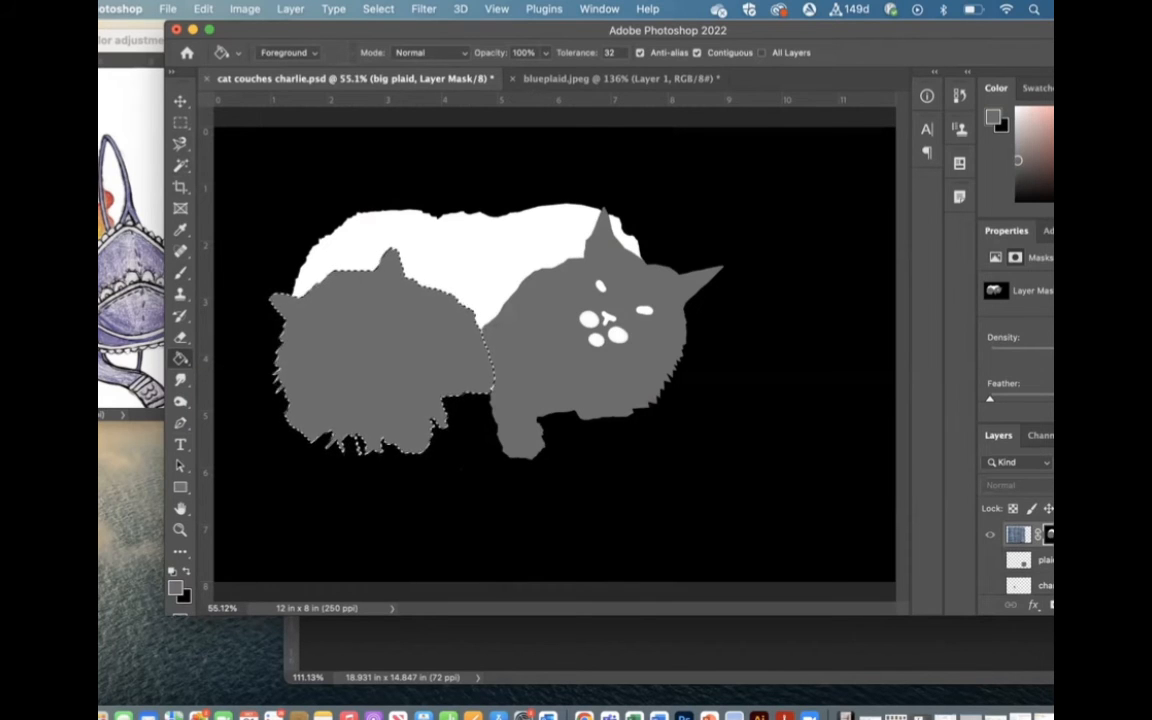
{"action": "left_click", "coordinate": [1050, 535], "text": "alt"}
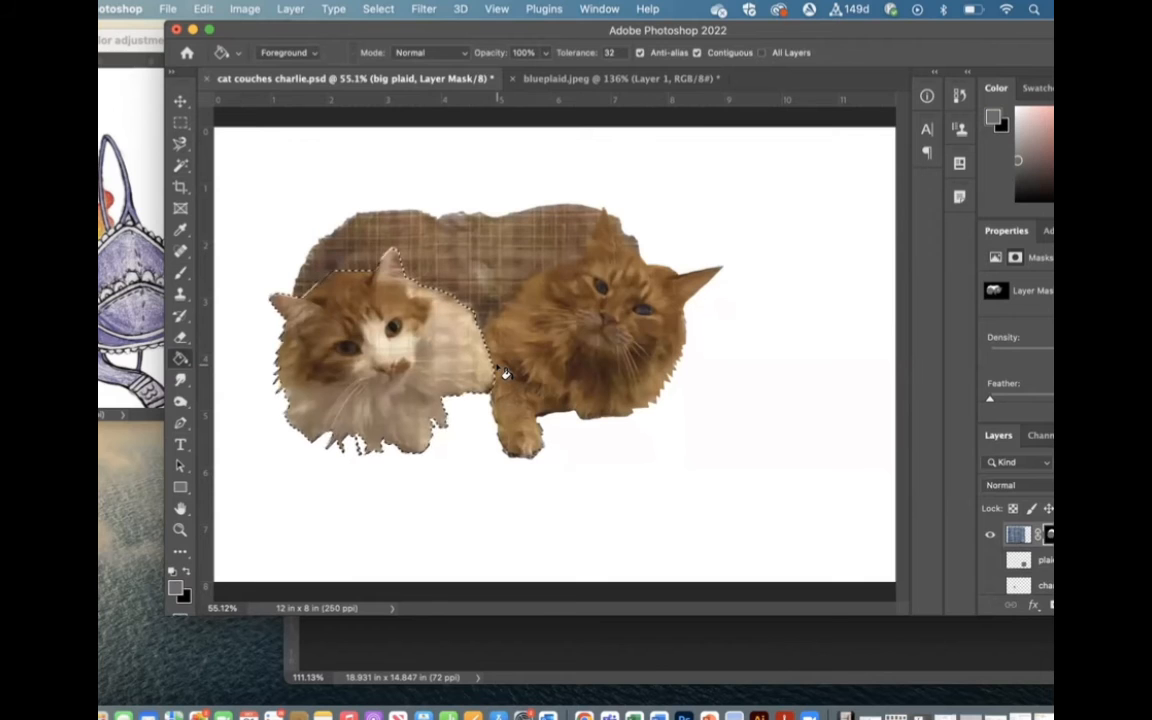
- Reset the foreground to white, paint over the orange-and-white cat's eyes with the 80 px brush and check the mask alone
{"action": "key", "text": "b"}
{"action": "key", "text": "g"}
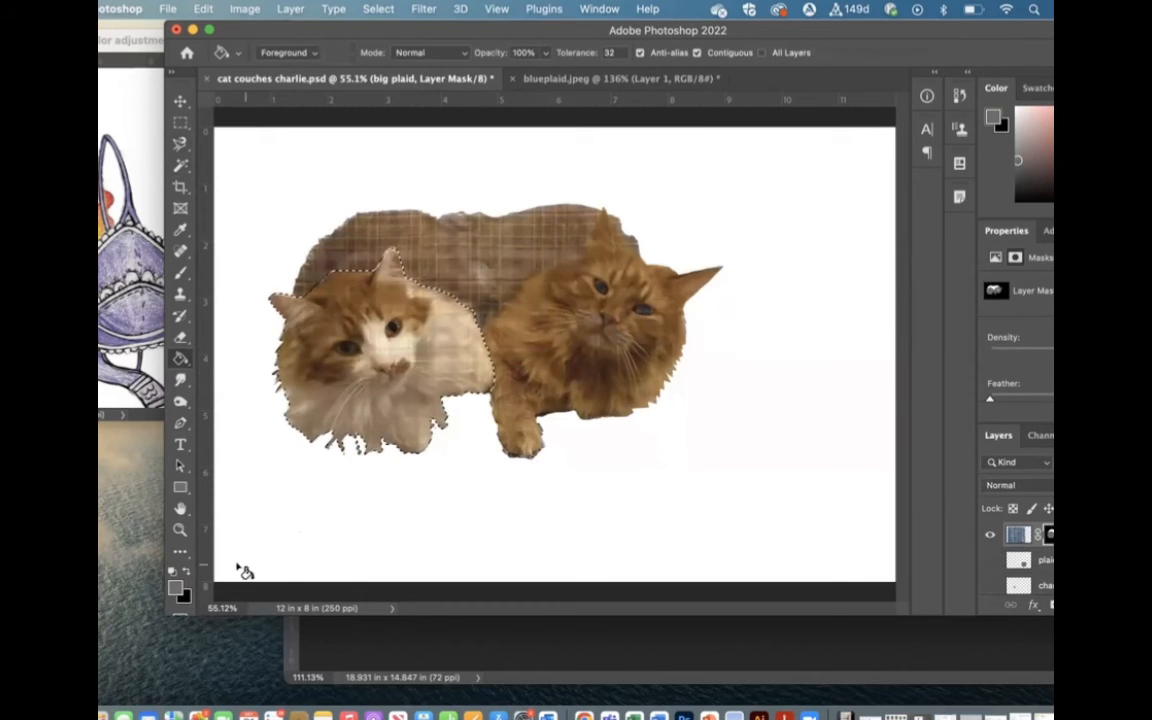
{"action": "left_click", "coordinate": [170, 572]}
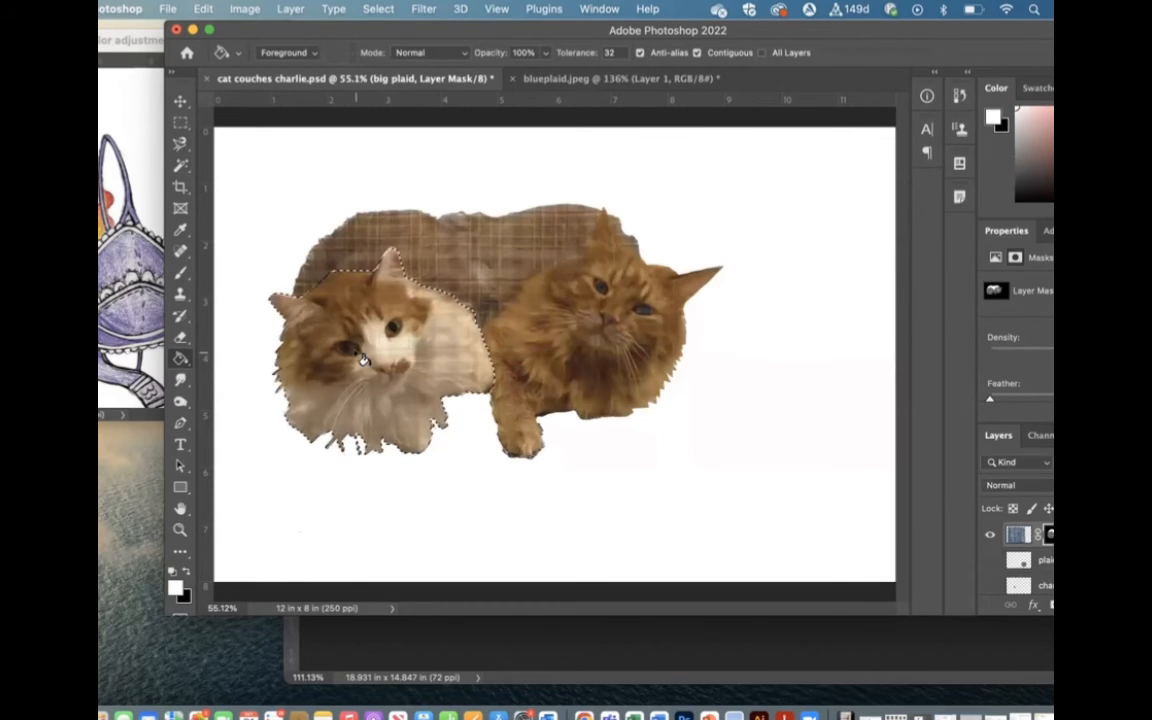
{"action": "key", "text": "b"}
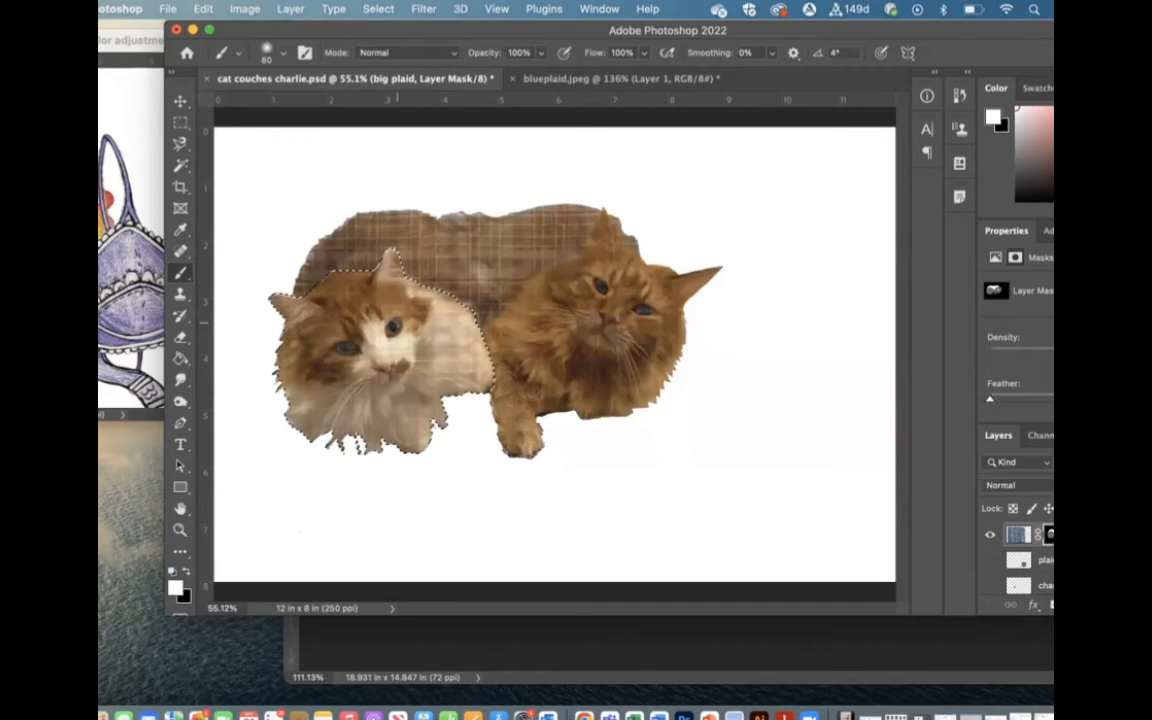
{"action": "left_click", "coordinate": [1049, 535], "text": "alt"}
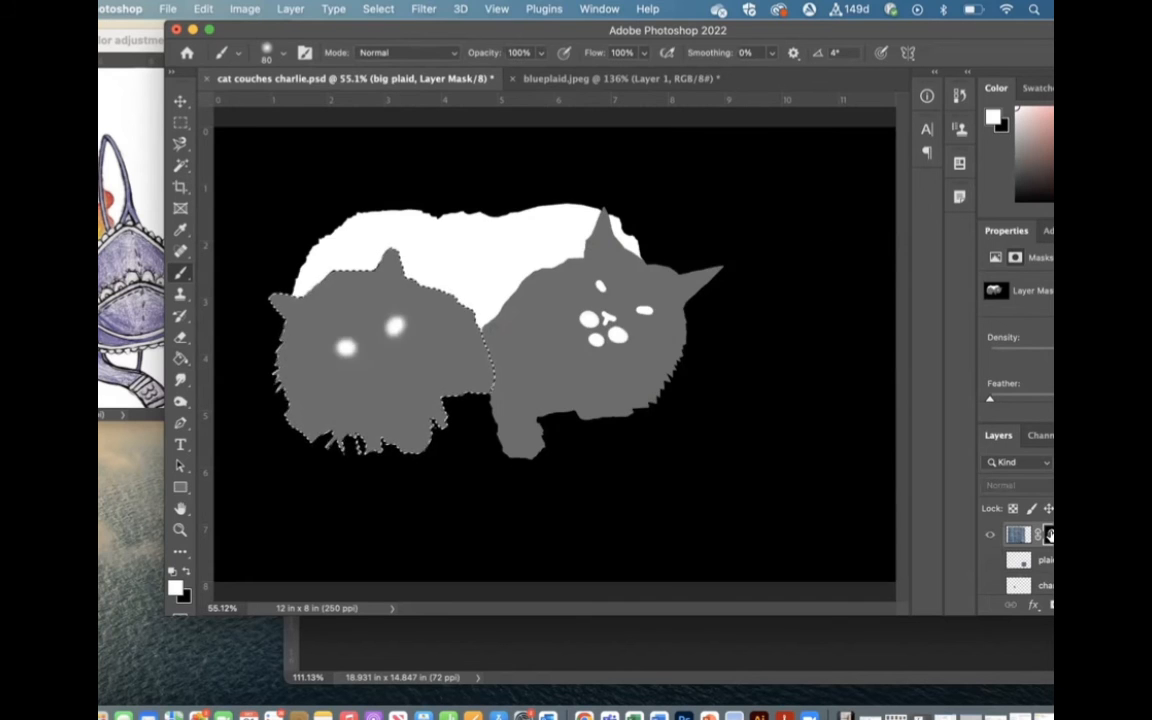
{"action": "left_click", "coordinate": [1049, 535], "text": "alt"}
- Paint white over the orange-and-white cat's nose, muzzle sides and chin on the mask, and view the mask alone
{"action": "scroll", "coordinate": [545, 378], "scroll_direction": "up", "scroll_amount": 5}
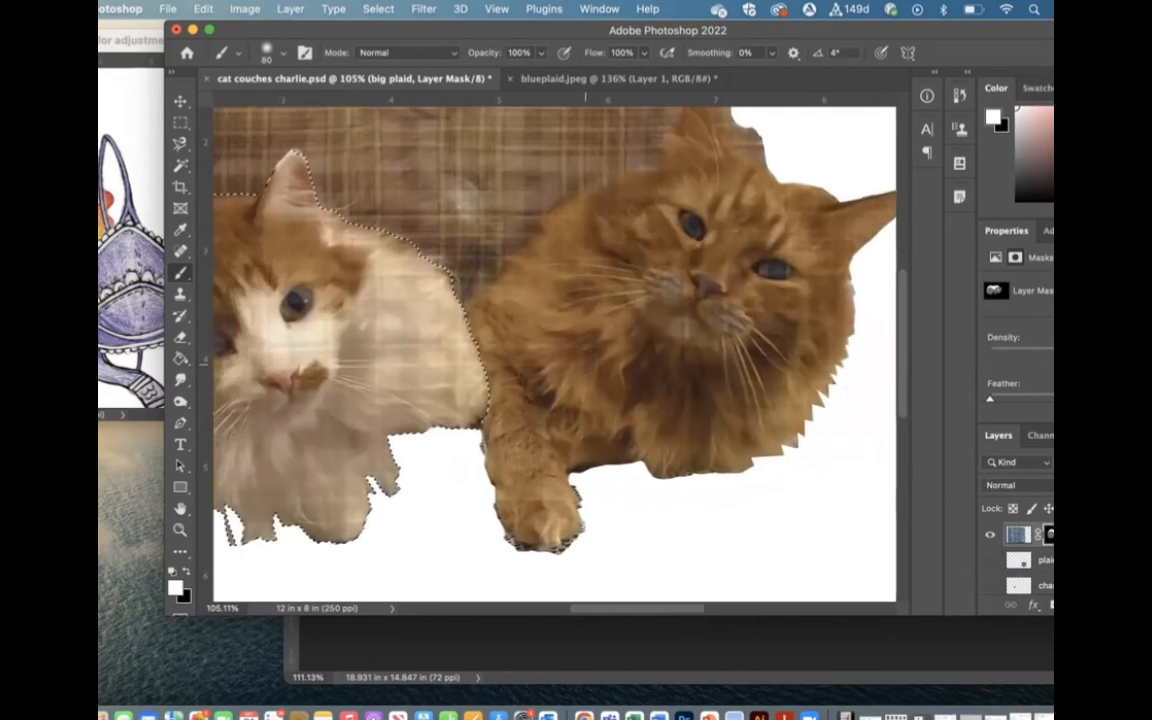
{"action": "scroll", "coordinate": [585, 365], "scroll_direction": "left", "scroll_amount": 3}
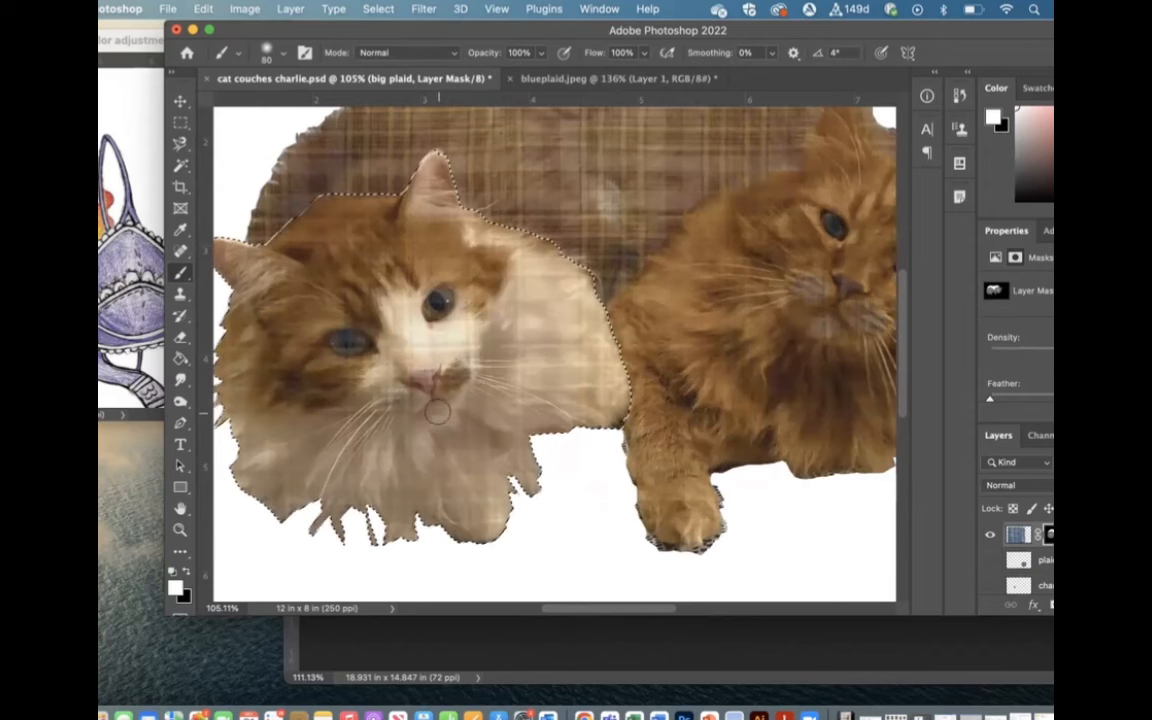
{"action": "left_click", "coordinate": [1049, 535], "text": "alt"}
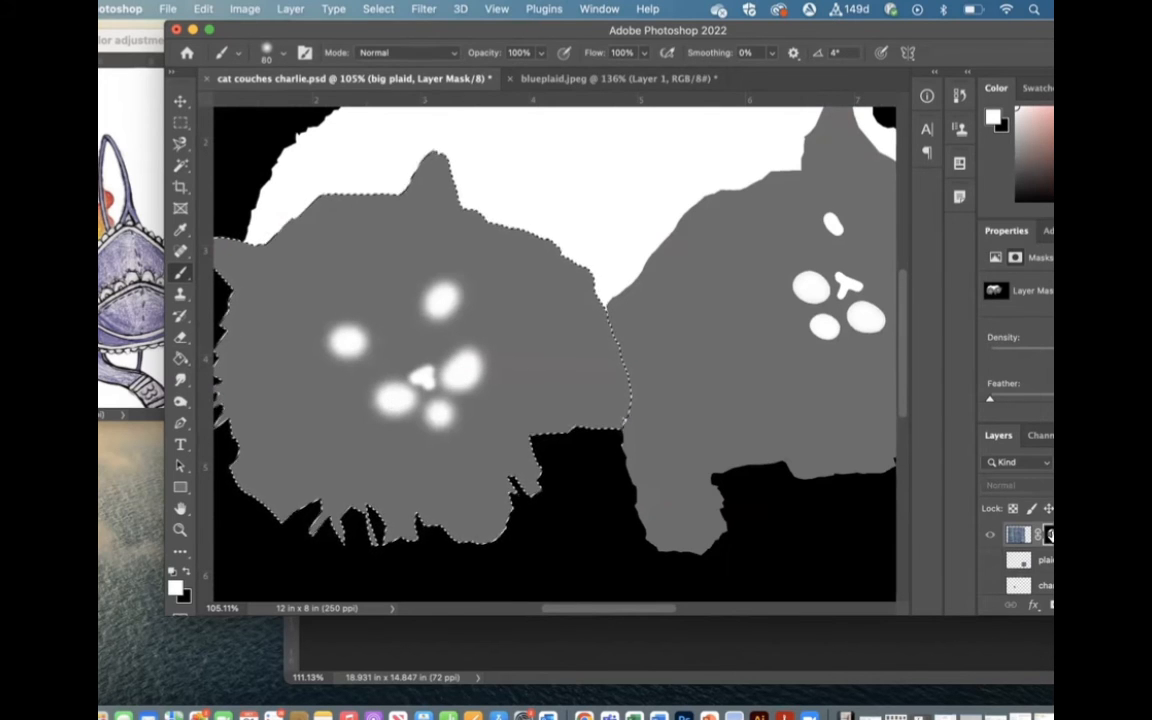
- Return from the mask to the full image view and hide the cat photo layer to isolate the plaid
{"action": "left_click", "coordinate": [1049, 535], "text": "alt"}
{"action": "scroll", "coordinate": [1049, 537], "scroll_direction": "down", "scroll_amount": 5}
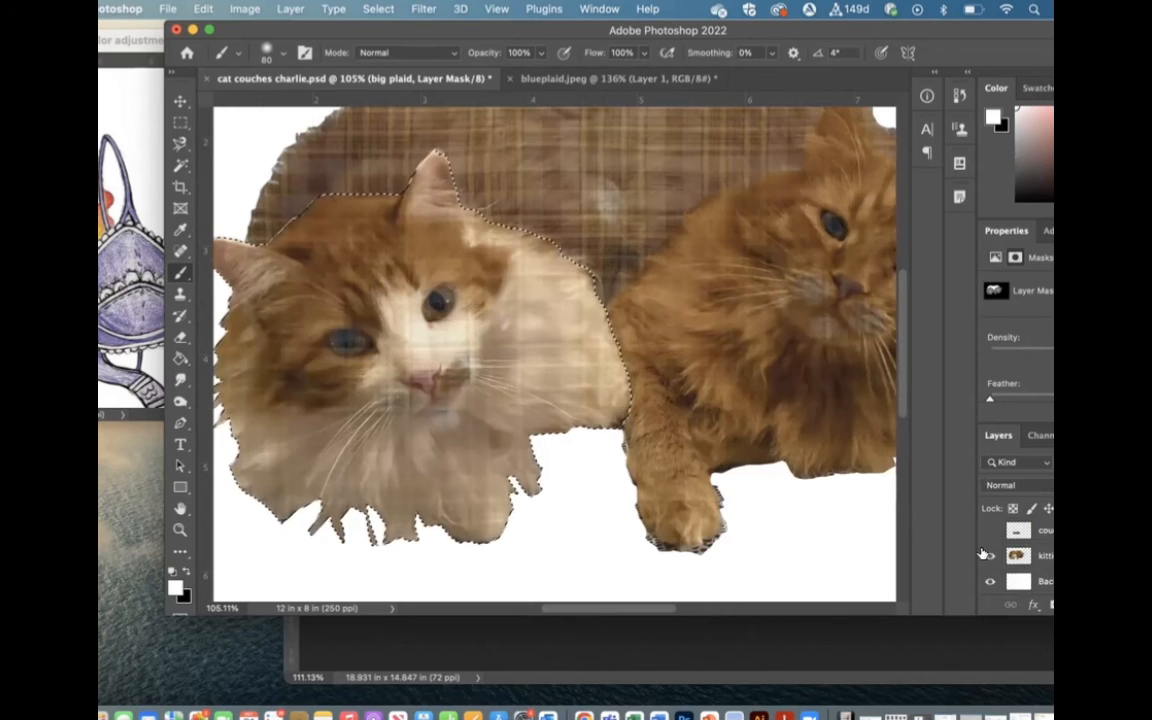
{"action": "left_click", "coordinate": [990, 556]}
{"action": "scroll", "coordinate": [1020, 555], "scroll_direction": "up", "scroll_amount": 5}
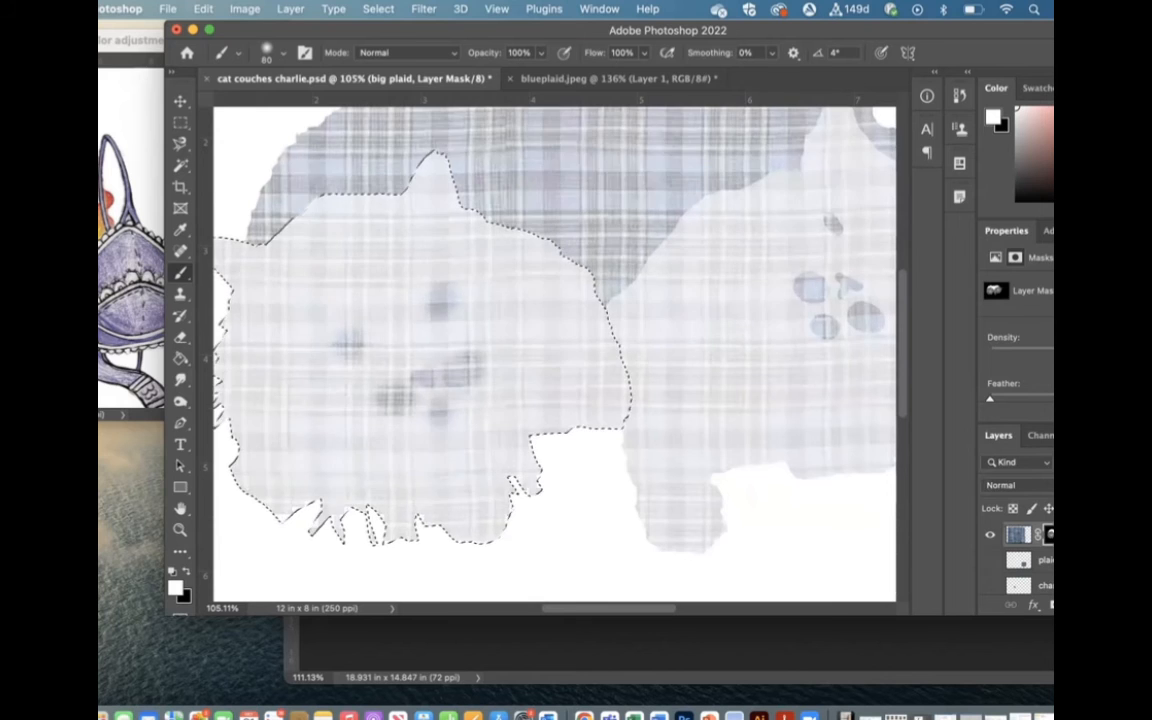
- Examine the plaid transparency across both cats' faces and bodies up close, and show the cat photo layer again
{"action": "key", "text": "super+minus"}
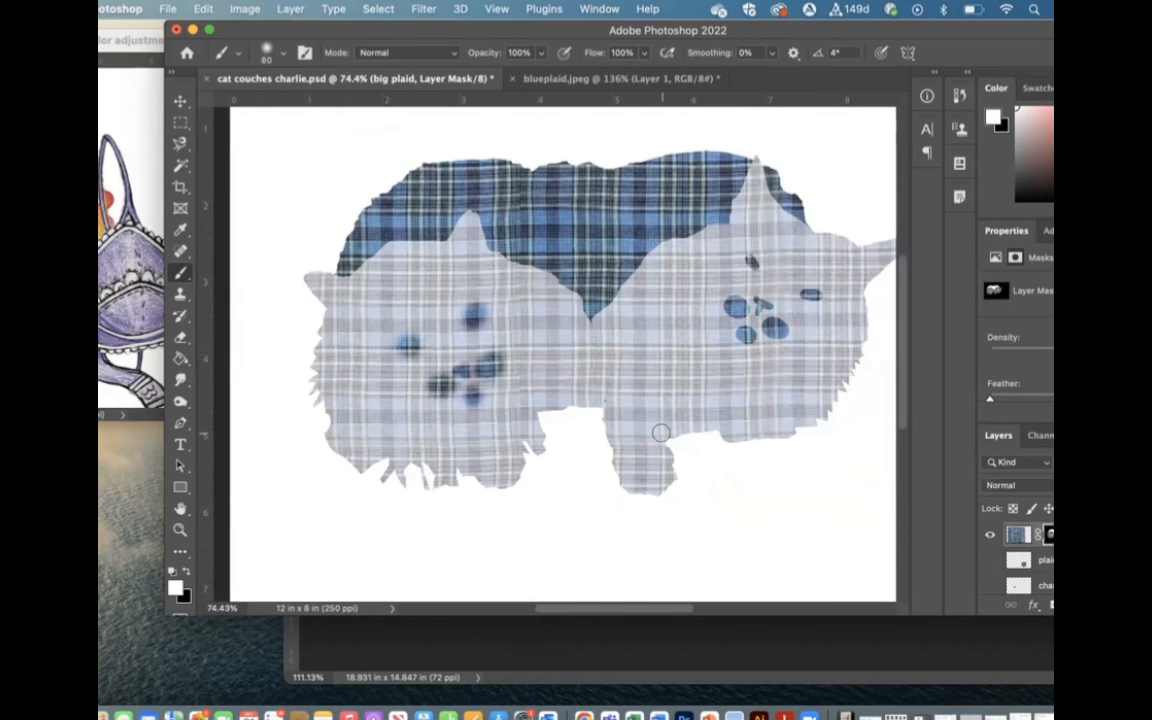
{"action": "key", "text": "super+minus"}
{"action": "key", "text": "super+plus"}
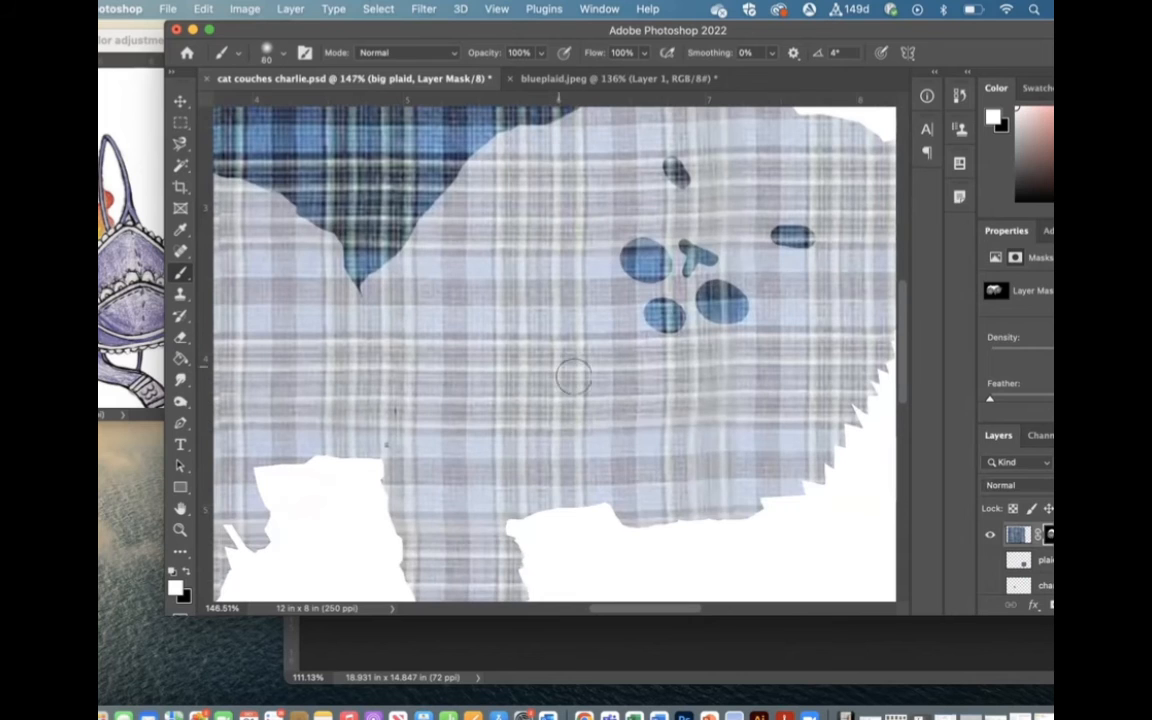
{"action": "scroll", "coordinate": [444, 500], "scroll_direction": "left", "scroll_amount": 10}
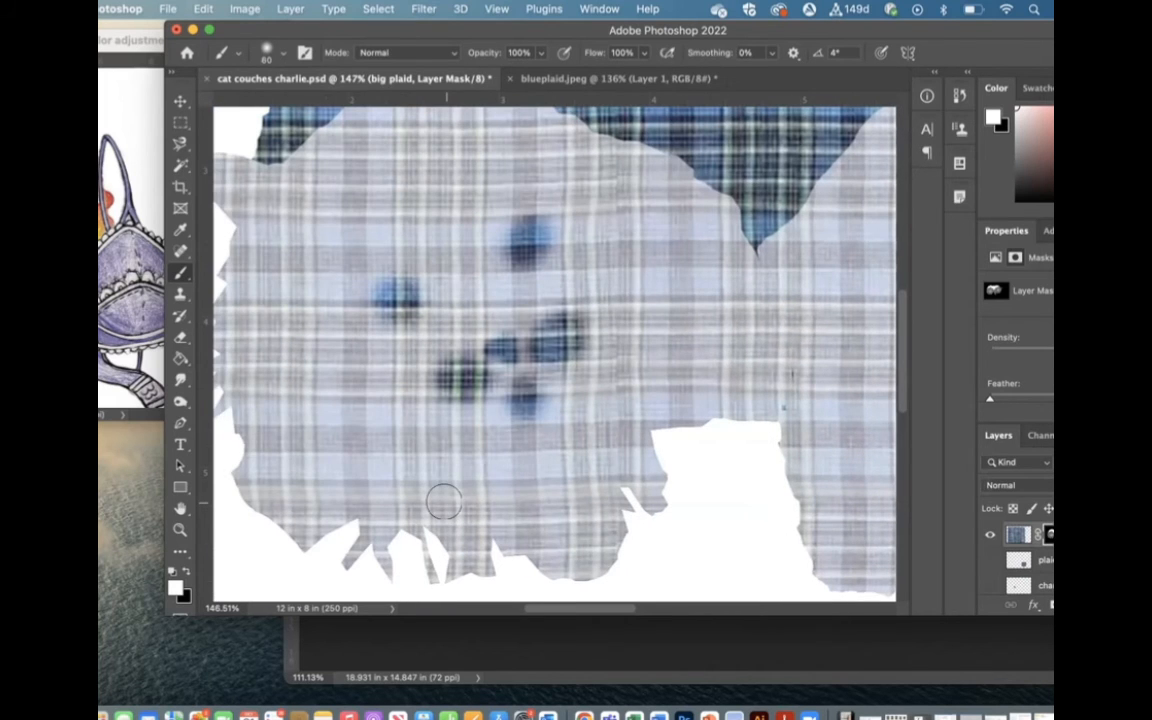
{"action": "scroll", "coordinate": [444, 501], "scroll_direction": "right", "scroll_amount": 2}
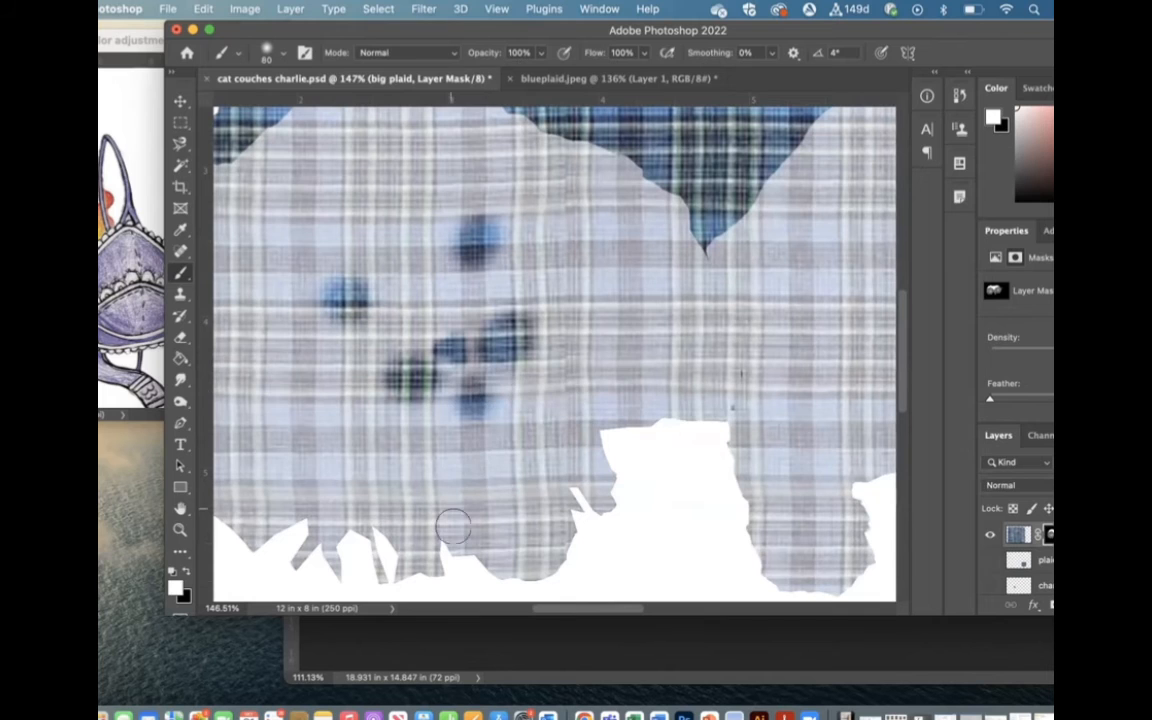
{"action": "scroll", "coordinate": [617, 418], "scroll_direction": "right", "scroll_amount": 12}
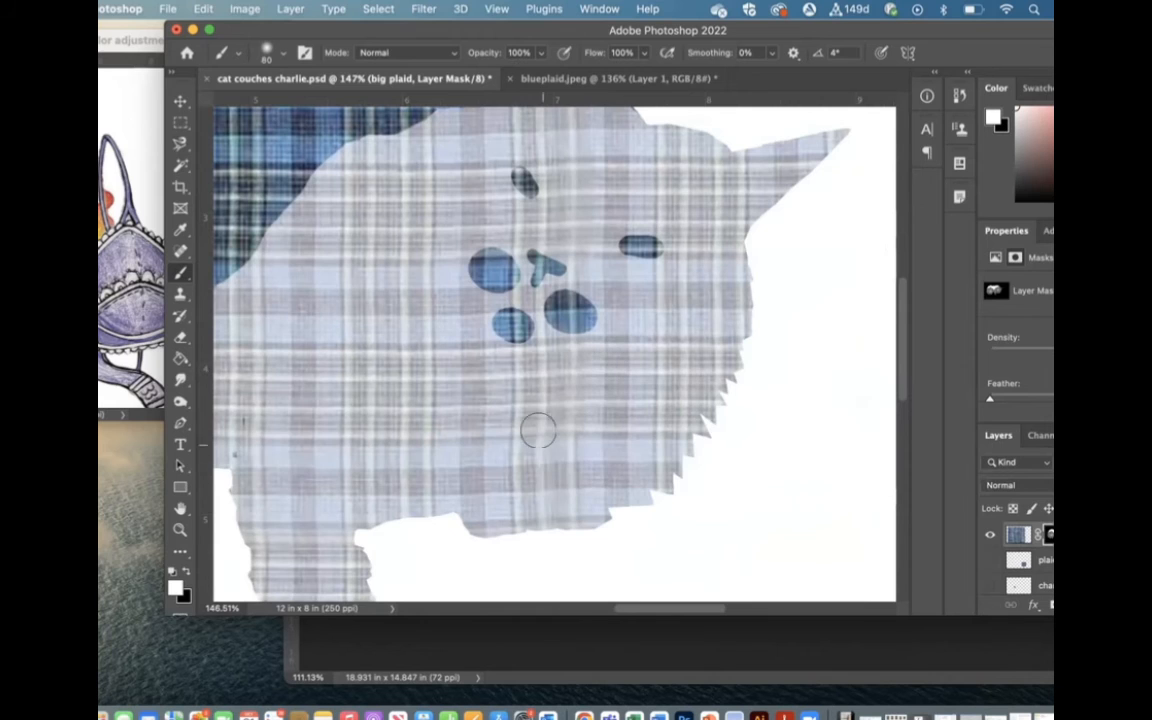
{"action": "scroll", "coordinate": [537, 424], "scroll_direction": "left", "scroll_amount": 10}
{"action": "scroll", "coordinate": [539, 428], "scroll_direction": "left", "scroll_amount": 5}
{"action": "scroll", "coordinate": [539, 428], "scroll_direction": "right", "scroll_amount": 4}
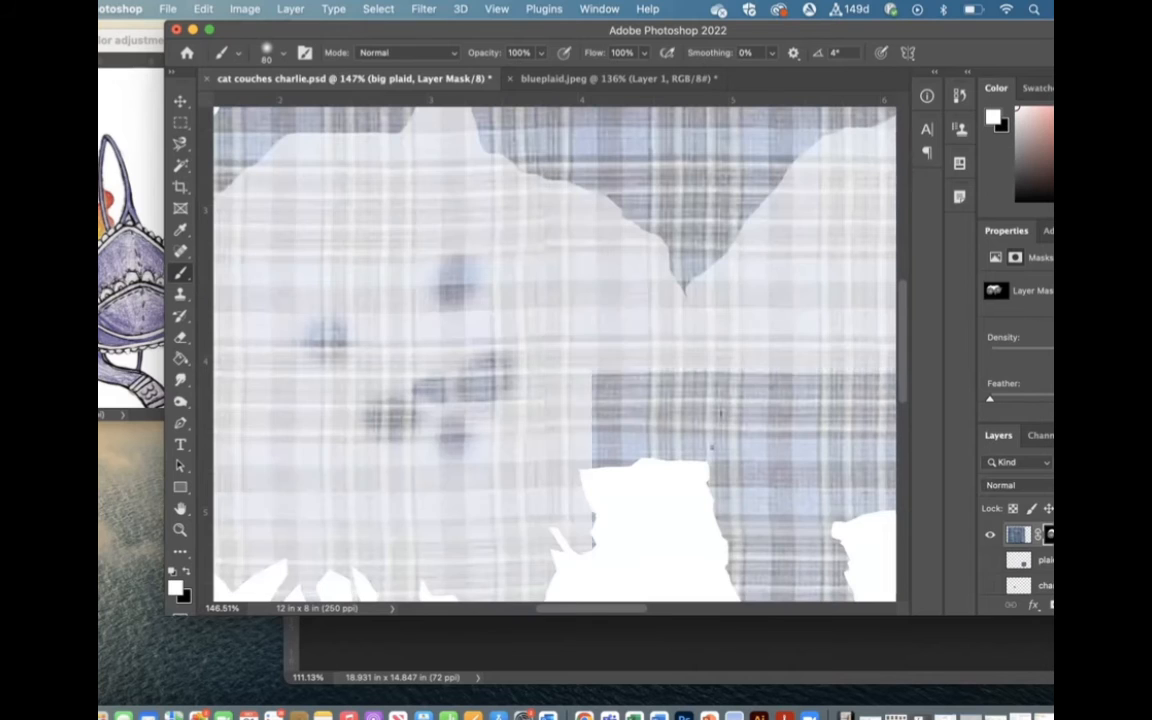
{"action": "scroll", "coordinate": [1016, 560], "scroll_direction": "down", "scroll_amount": 5}
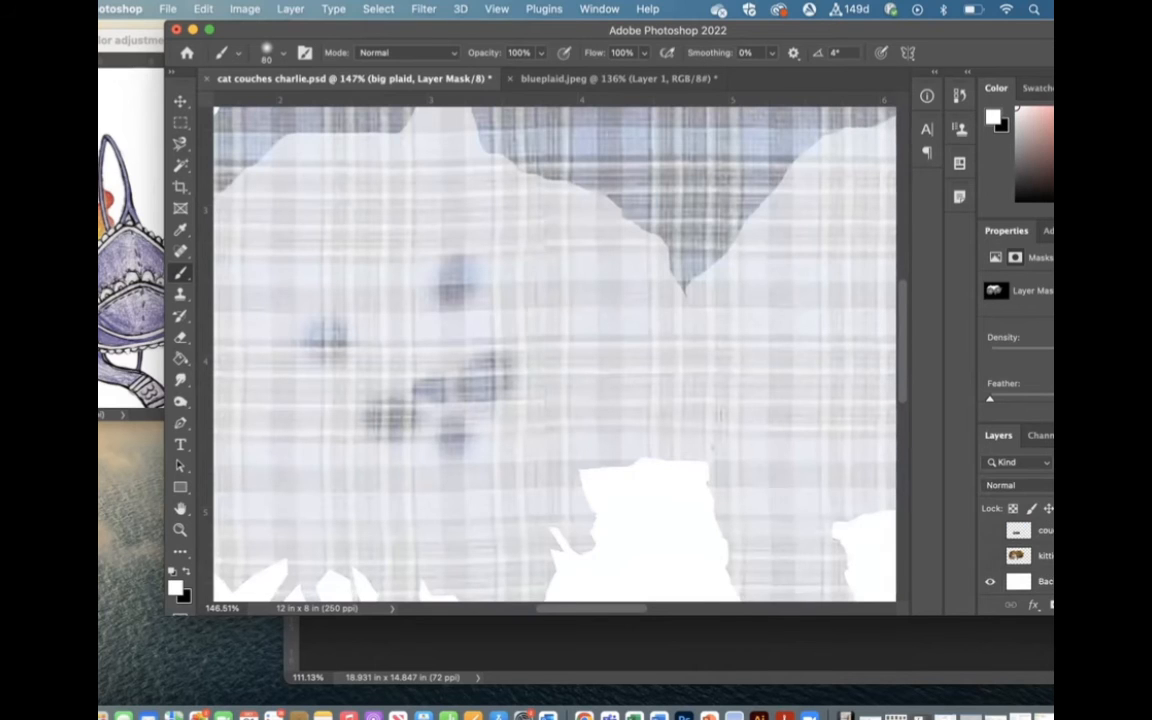
{"action": "left_click", "coordinate": [990, 555]}
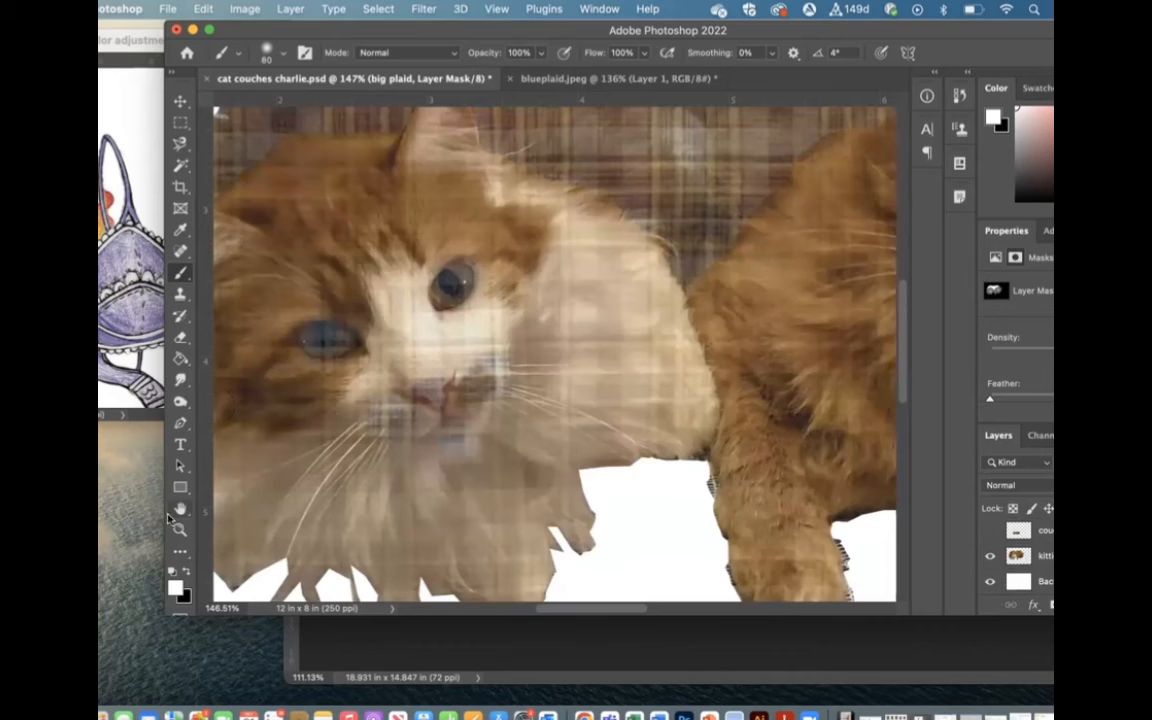
{"action": "left_click", "coordinate": [176, 584]}
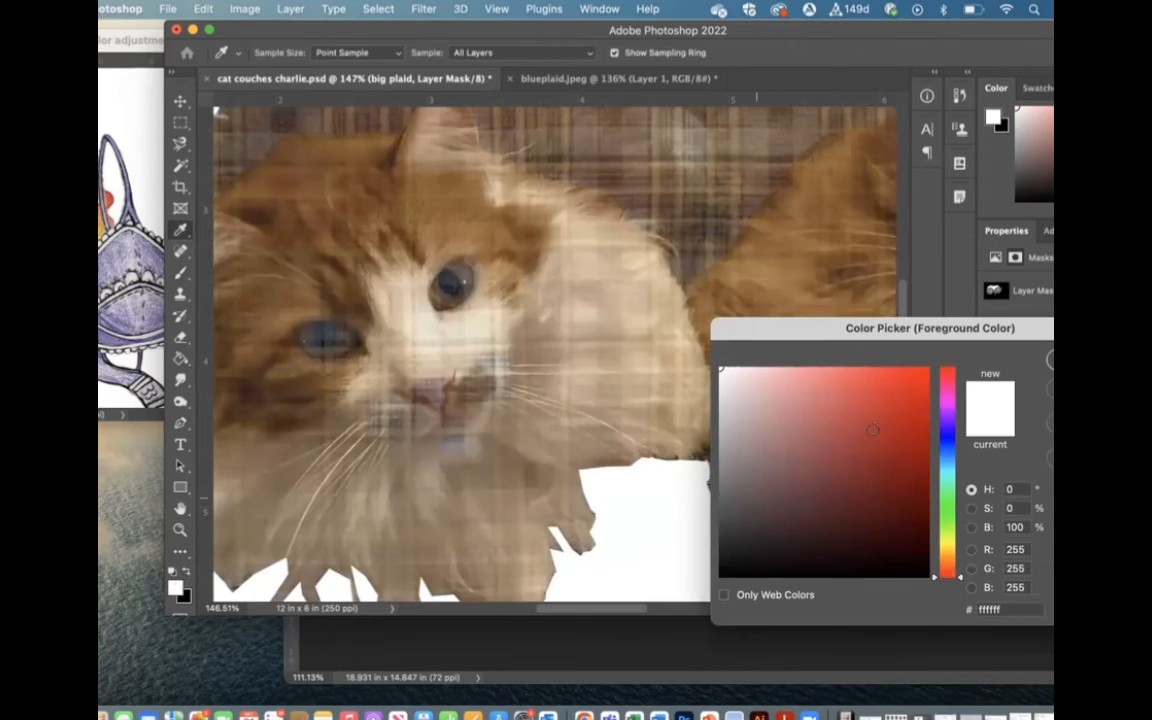
{"action": "key", "text": "Return"}
{"action": "key", "text": "b"}
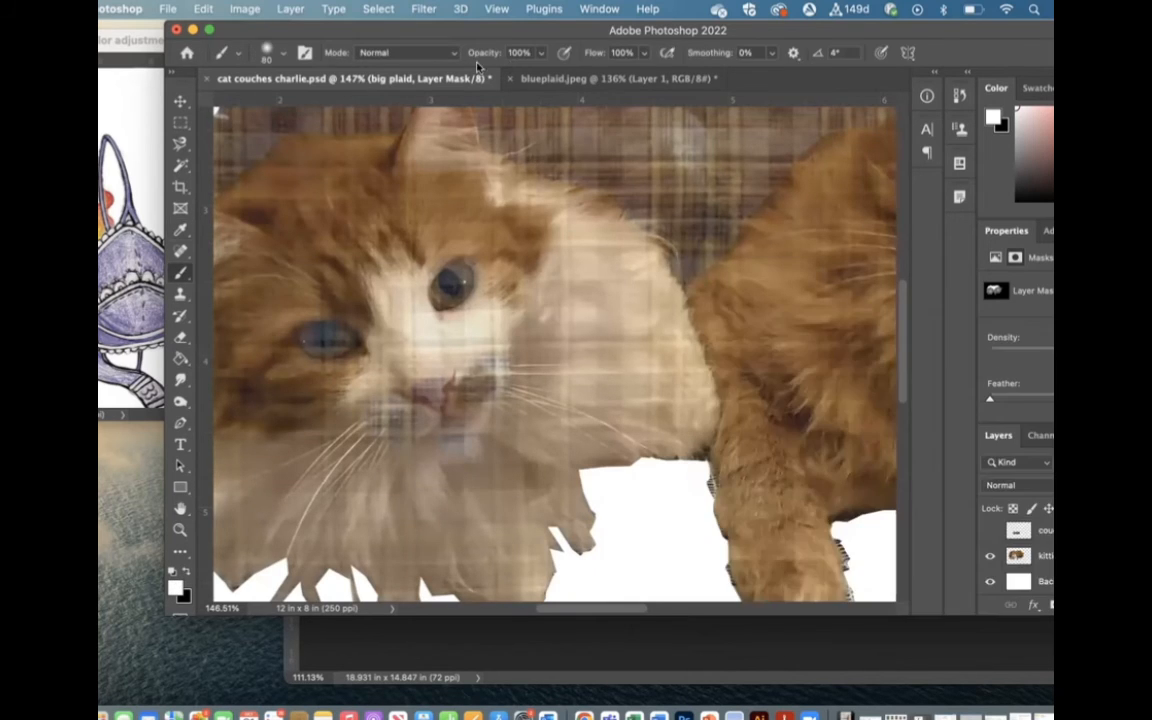
- Set the brush opacity to 22% and enlarge the brush to 200 px
{"action": "left_click", "coordinate": [542, 53]}
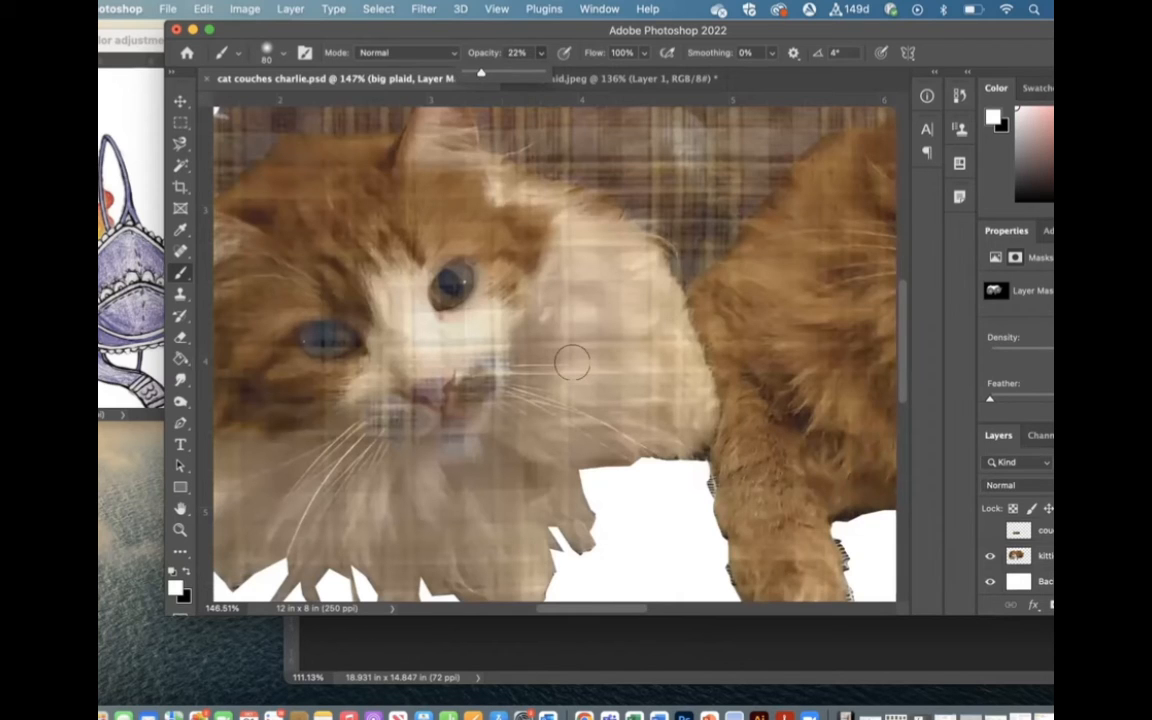
{"action": "key", "text": "bracketright"}
{"action": "key", "text": "bracketright"}
{"action": "key", "text": "bracketright"}
{"action": "key", "text": "bracketright"}
{"action": "key", "text": "bracketright"}
{"action": "key", "text": "bracketright"}
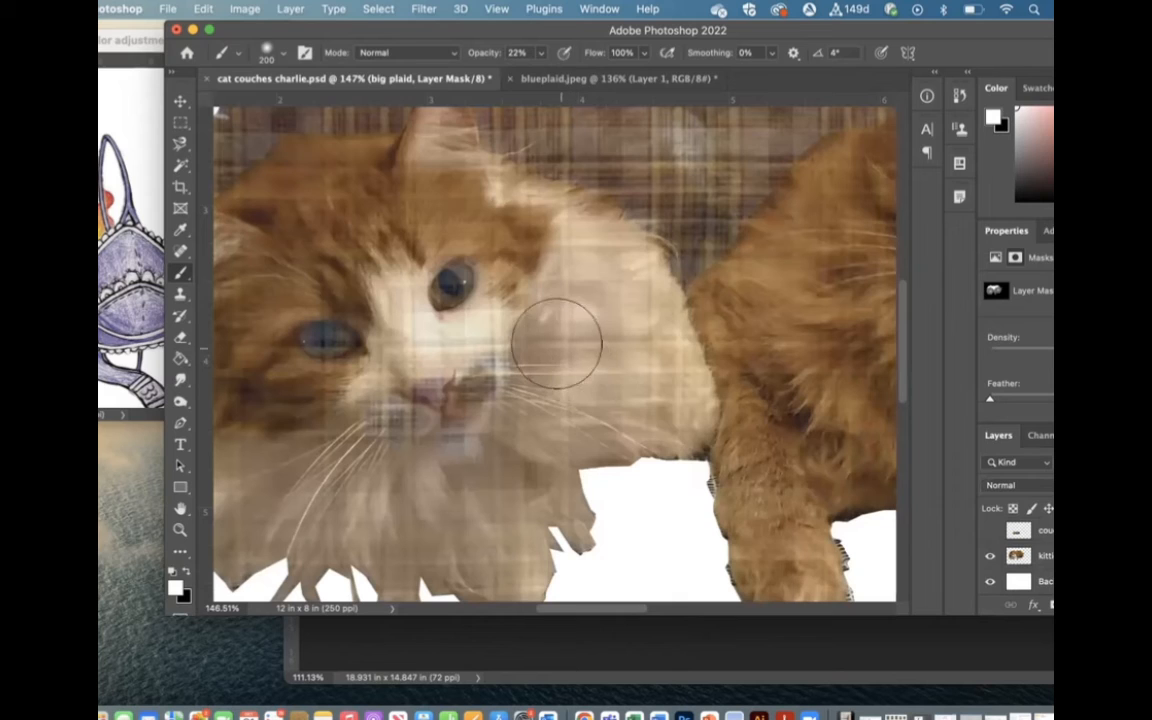
- Brush translucent white over the orange-and-white cat's chest and the cheek beside its muzzle, continuing with the mask viewed alone
{"action": "mouse_move", "coordinate": [557, 343]}
{"action": "left_mouse_down"}
{"action": "mouse_move", "coordinate": [554, 403]}
{"action": "mouse_move", "coordinate": [562, 327]}
{"action": "mouse_move", "coordinate": [565, 380]}
{"action": "mouse_move", "coordinate": [540, 464]}
{"action": "mouse_move", "coordinate": [407, 519]}
{"action": "mouse_move", "coordinate": [297, 497]}
{"action": "left_mouse_up"}
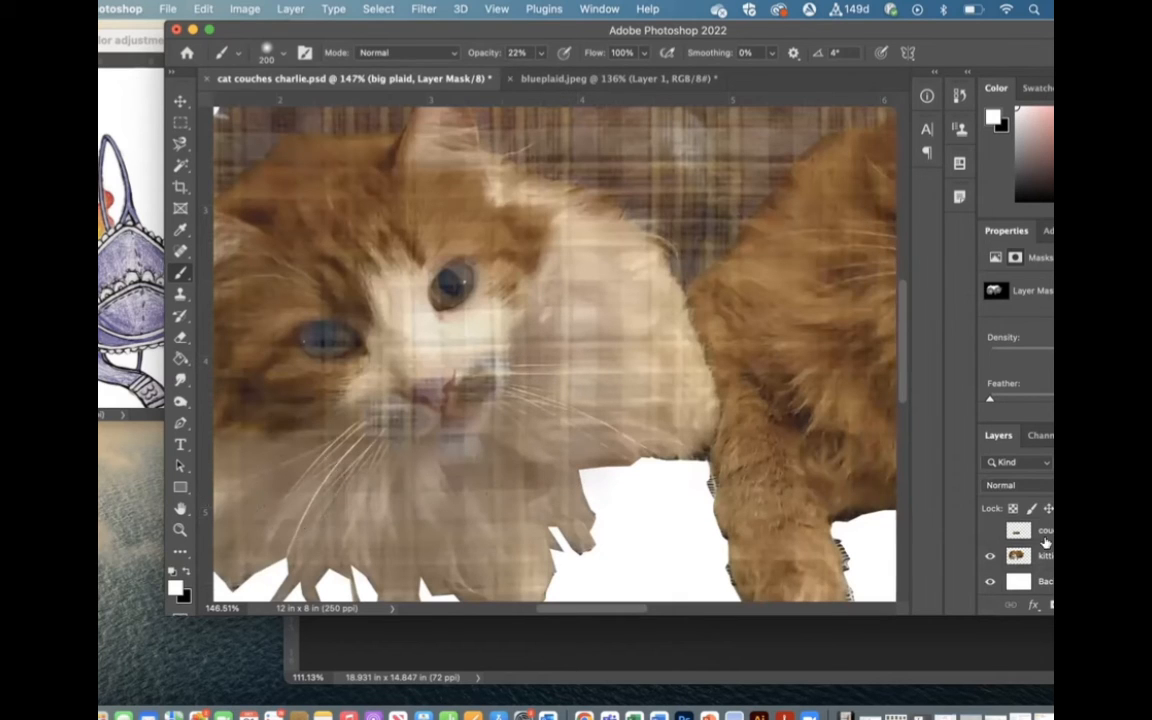
{"action": "scroll", "coordinate": [1046, 542], "scroll_direction": "up", "scroll_amount": 3}
{"action": "left_click", "coordinate": [1048, 535], "text": "alt"}
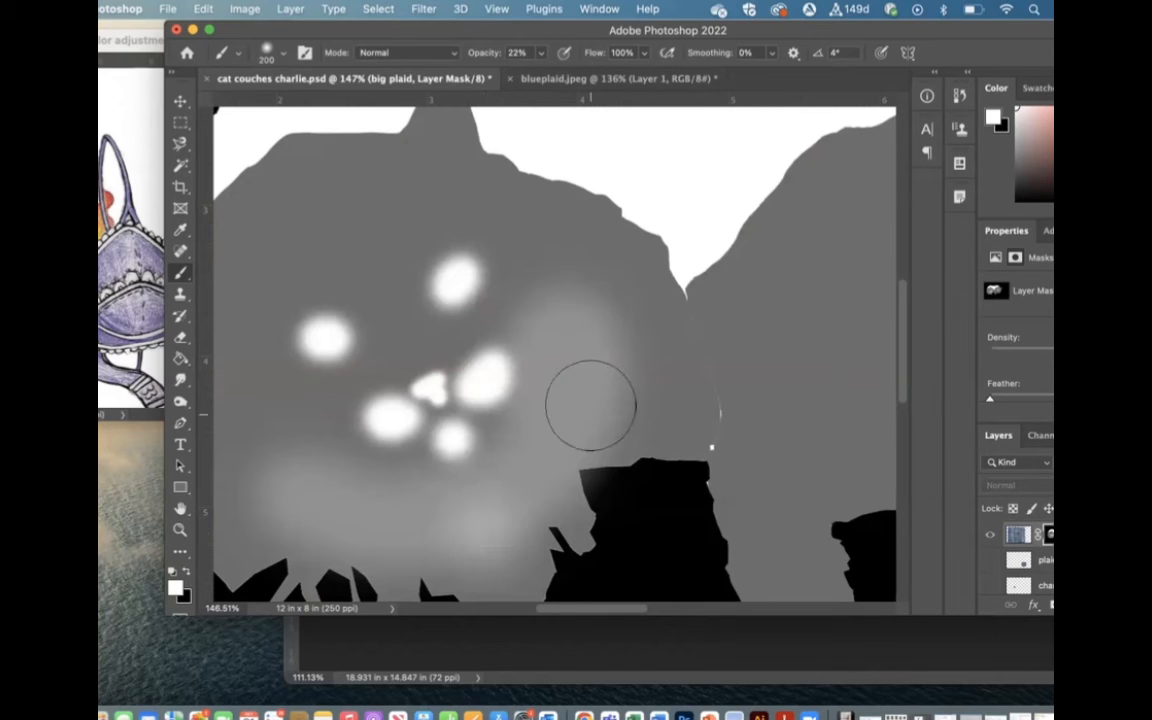
{"action": "mouse_move", "coordinate": [590, 405]}
{"action": "left_mouse_down"}
{"action": "mouse_move", "coordinate": [603, 351]}
{"action": "mouse_move", "coordinate": [584, 326]}
{"action": "mouse_move", "coordinate": [547, 408]}
{"action": "left_mouse_up"}
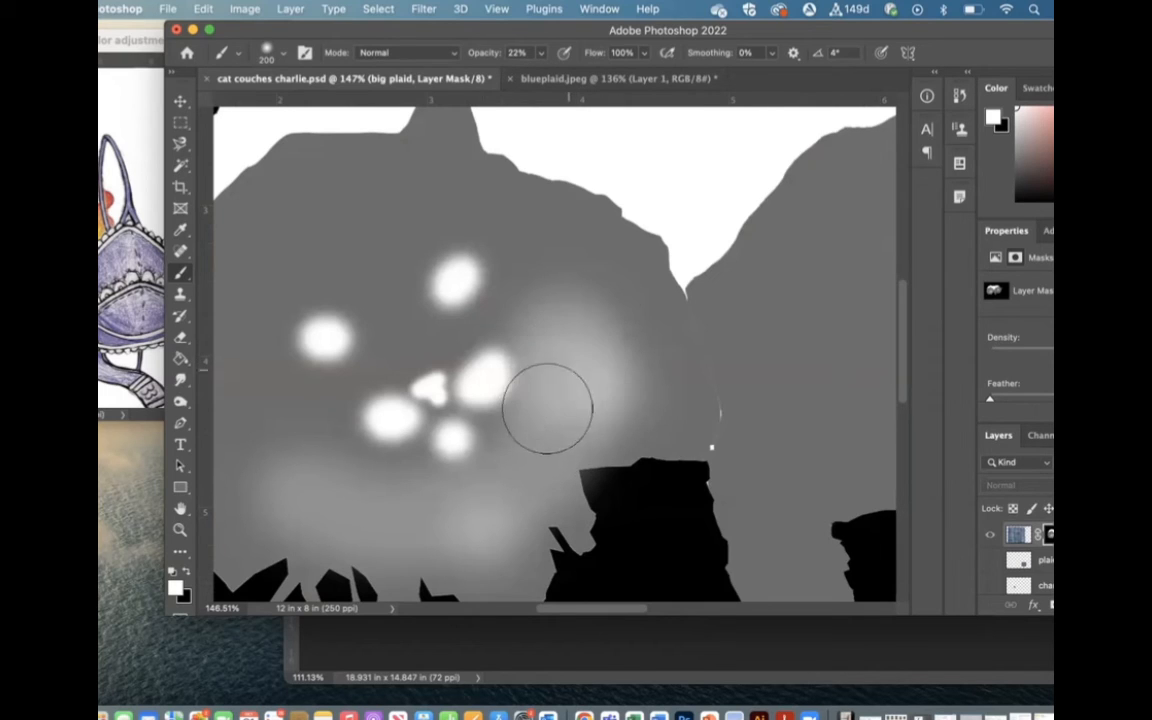
{"action": "left_click", "coordinate": [175, 589]}
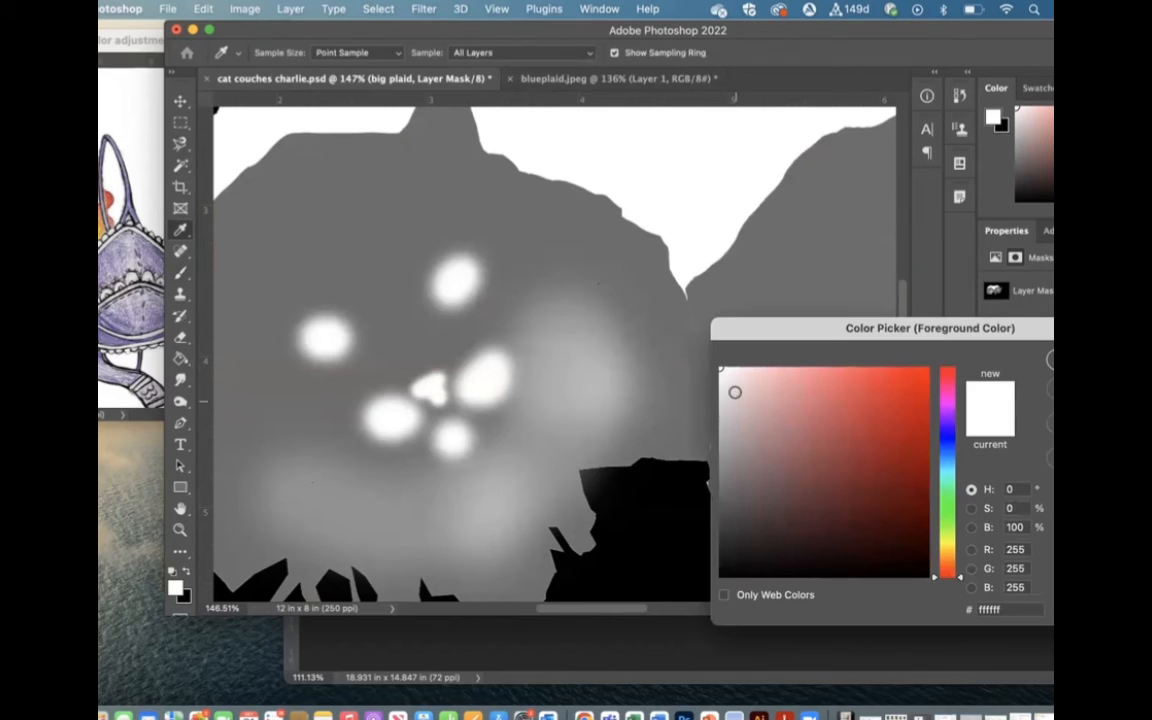
{"action": "left_click", "coordinate": [722, 410]}
{"action": "left_click", "coordinate": [727, 441]}
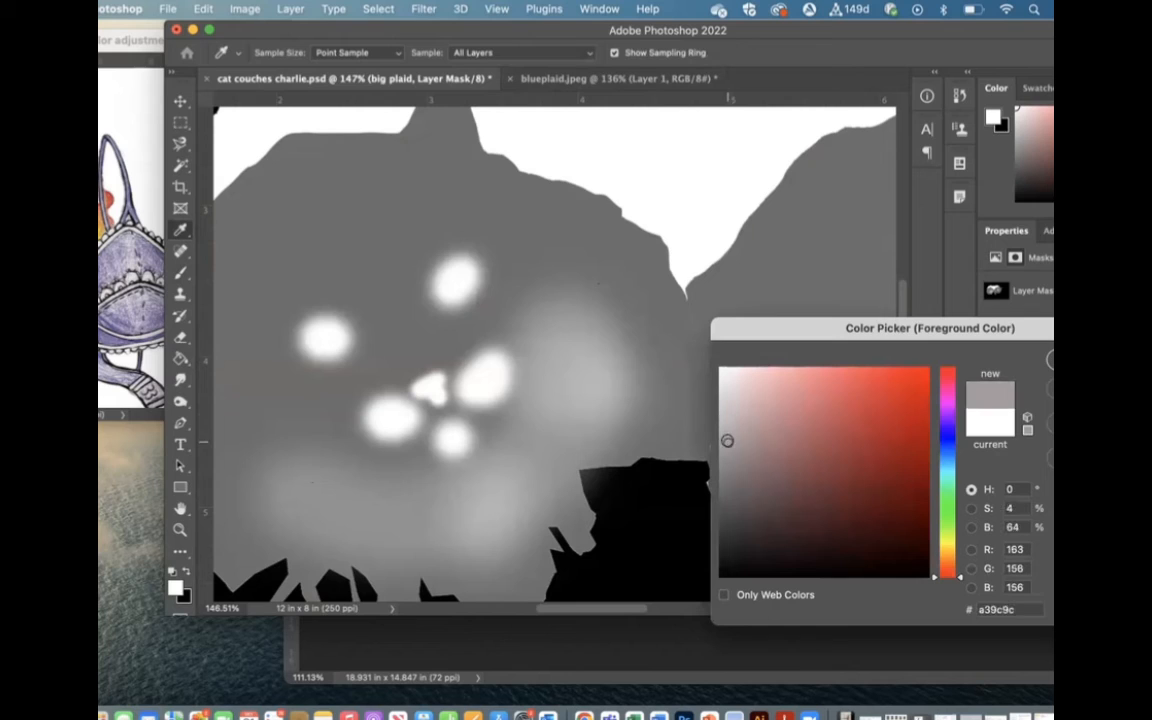
{"action": "left_click", "coordinate": [725, 477]}
{"action": "left_click", "coordinate": [726, 430]}
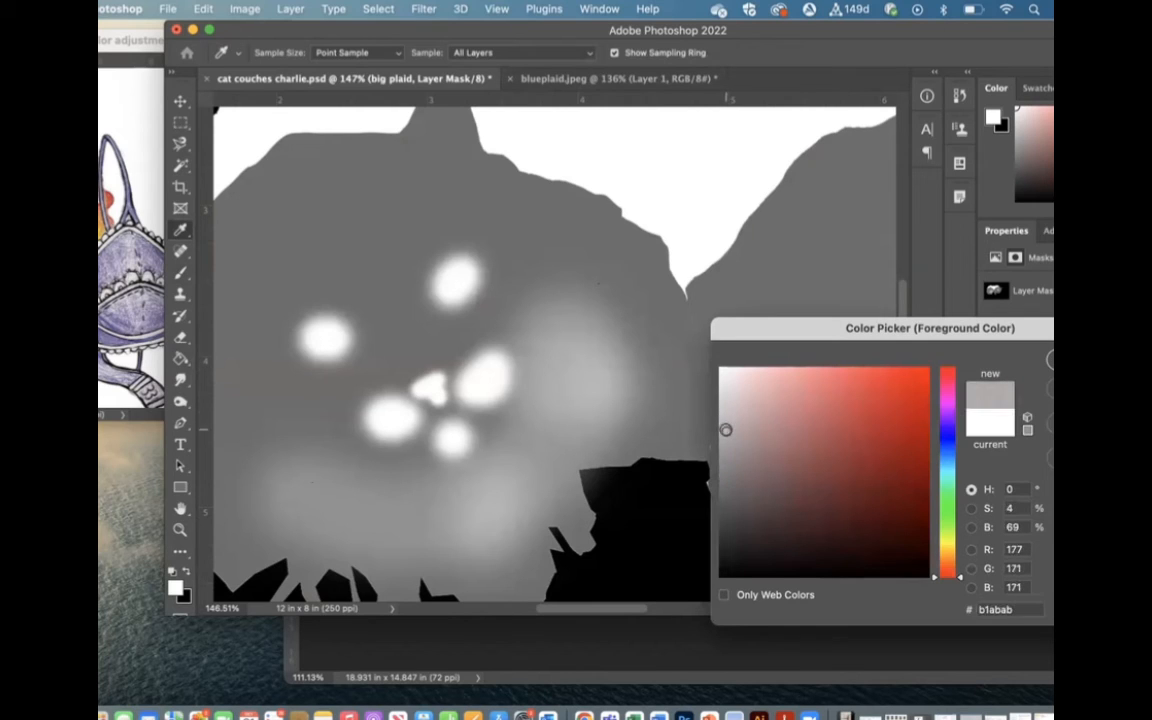
{"action": "key", "text": "Return"}
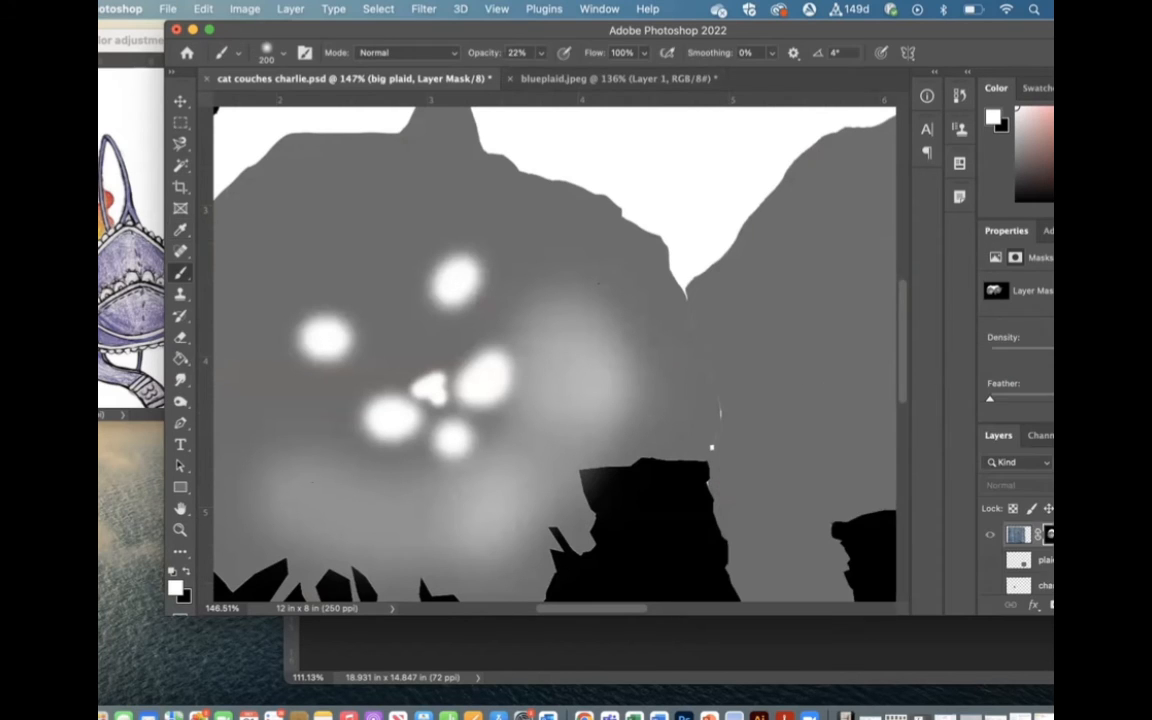
- Brush 22% white over the orange-and-white cat's forehead and outer cheek at 90 px, comparing the mask view with the image
{"action": "left_click", "coordinate": [1049, 535], "text": "alt"}
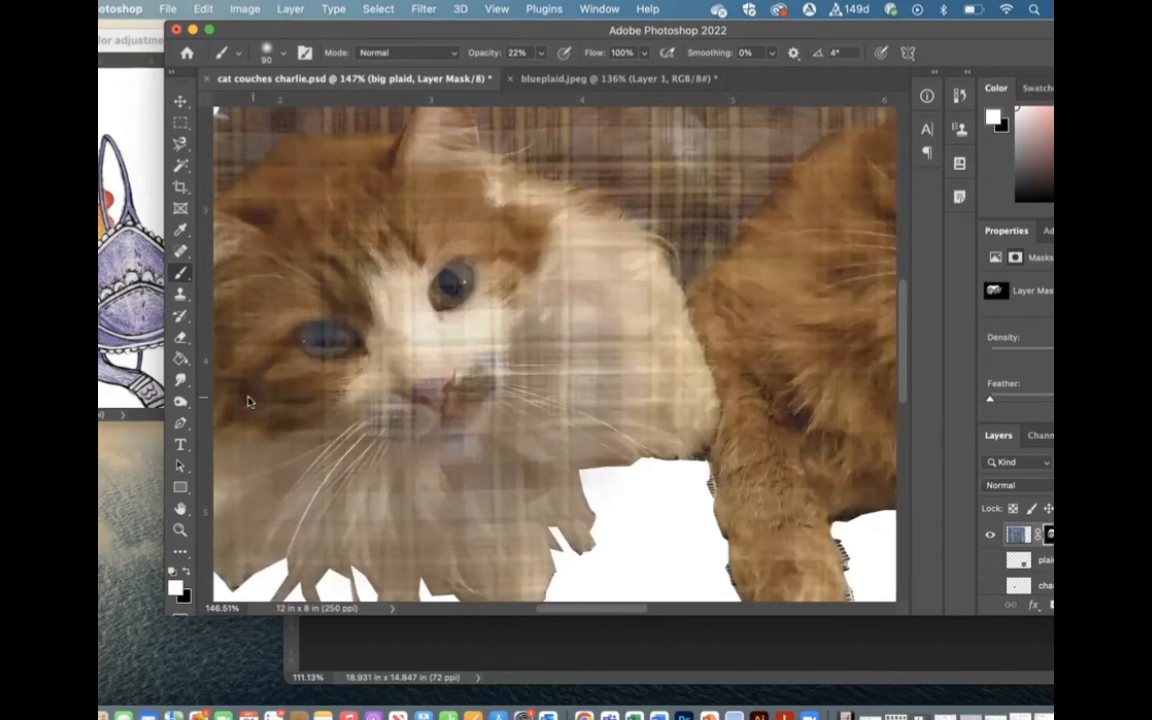
{"action": "left_click", "coordinate": [1051, 536], "text": "alt"}
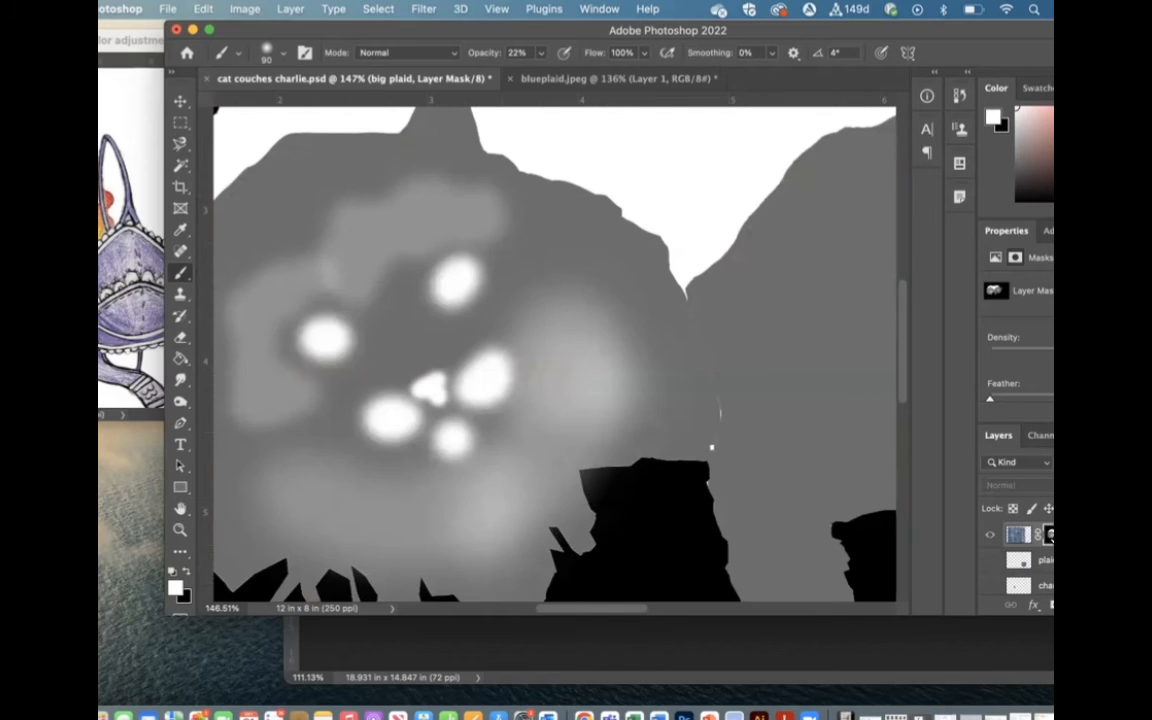
{"action": "left_click", "coordinate": [1051, 537], "text": "alt"}
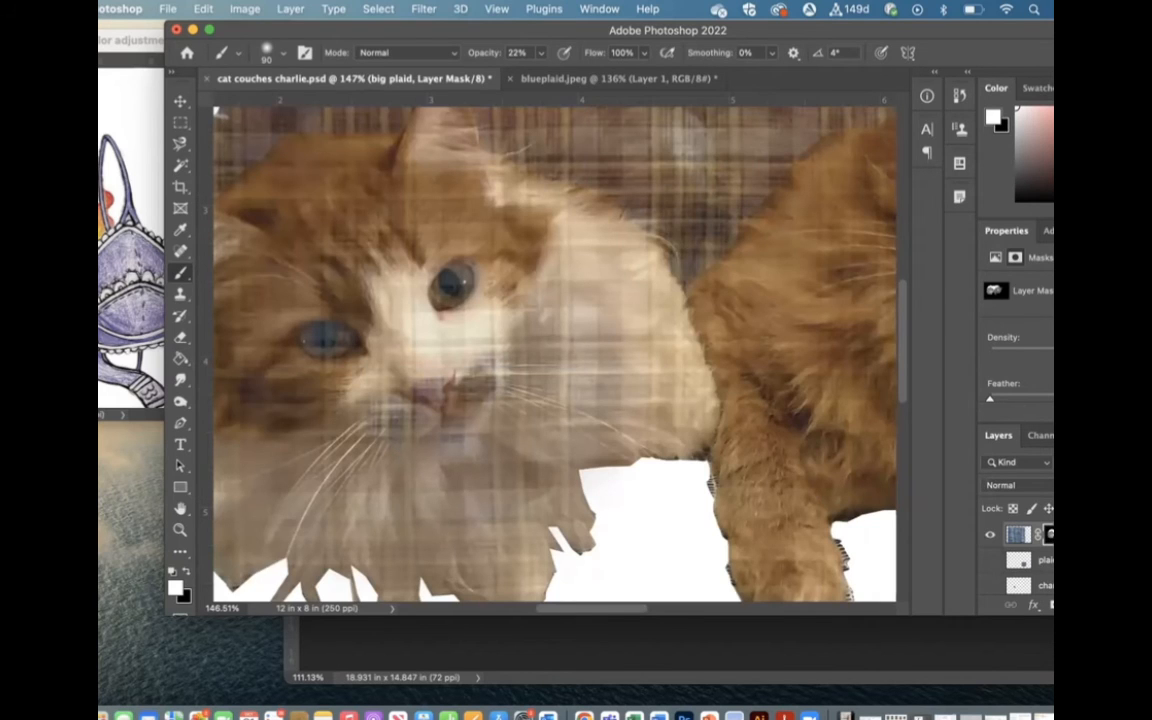
- Compare the plaid over both whole cats with the cat photo layer hidden and shown
{"action": "left_click", "coordinate": [991, 536]}
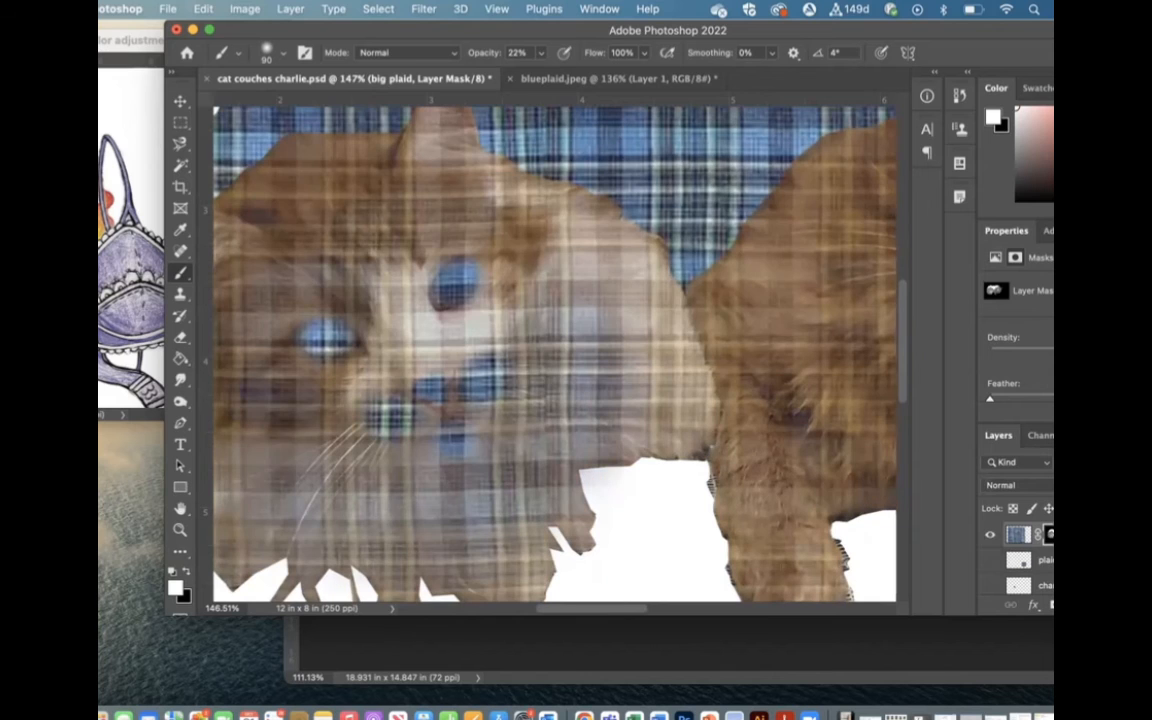
{"action": "scroll", "coordinate": [1037, 535], "scroll_direction": "down", "scroll_amount": 2}
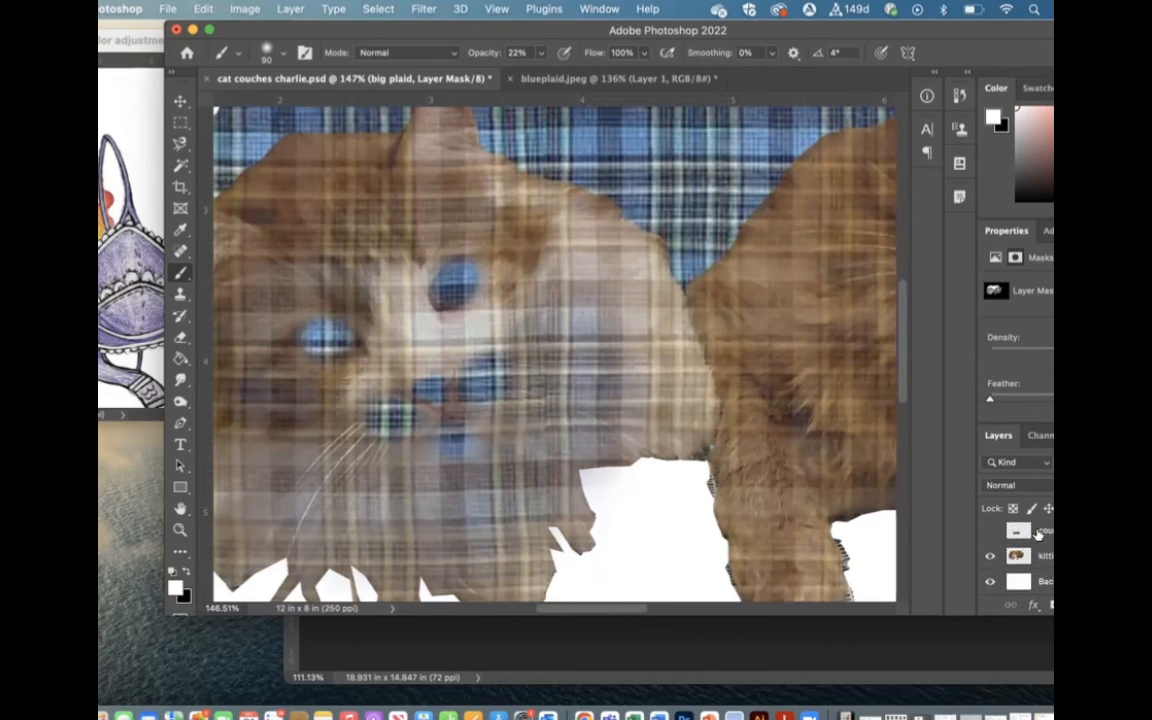
{"action": "scroll", "coordinate": [523, 335], "scroll_direction": "down", "scroll_amount": 3}
{"action": "scroll", "coordinate": [523, 335], "scroll_direction": "down", "scroll_amount": 3}
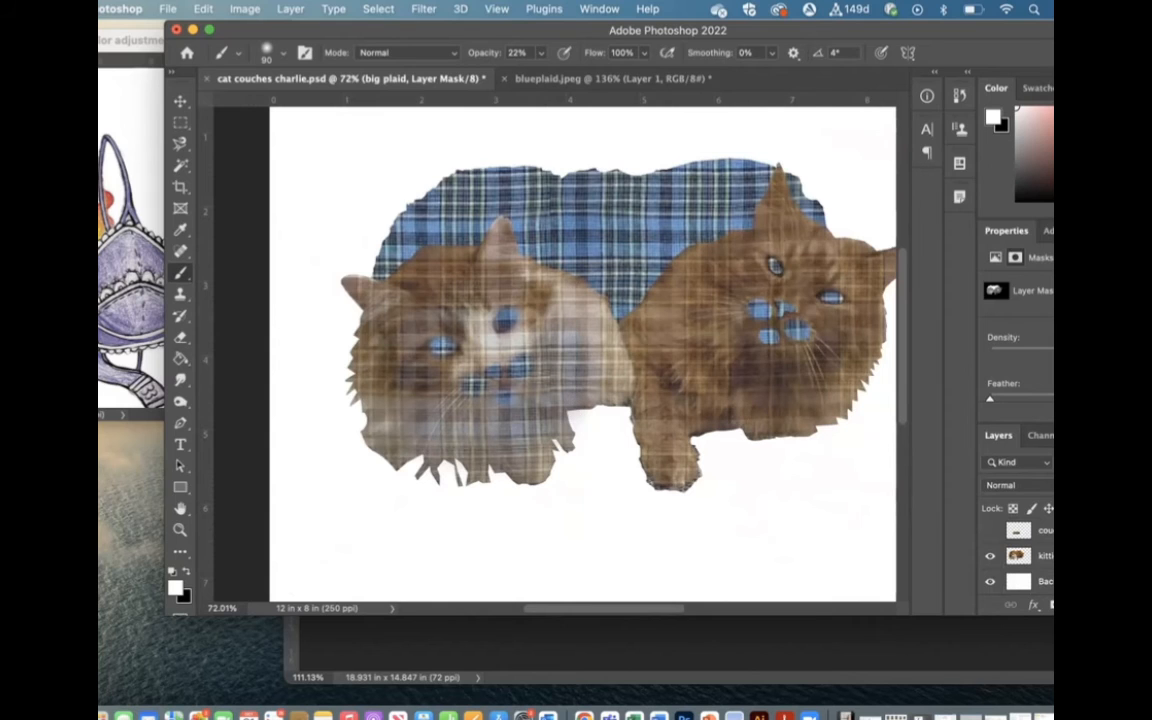
{"action": "left_click", "coordinate": [989, 556]}
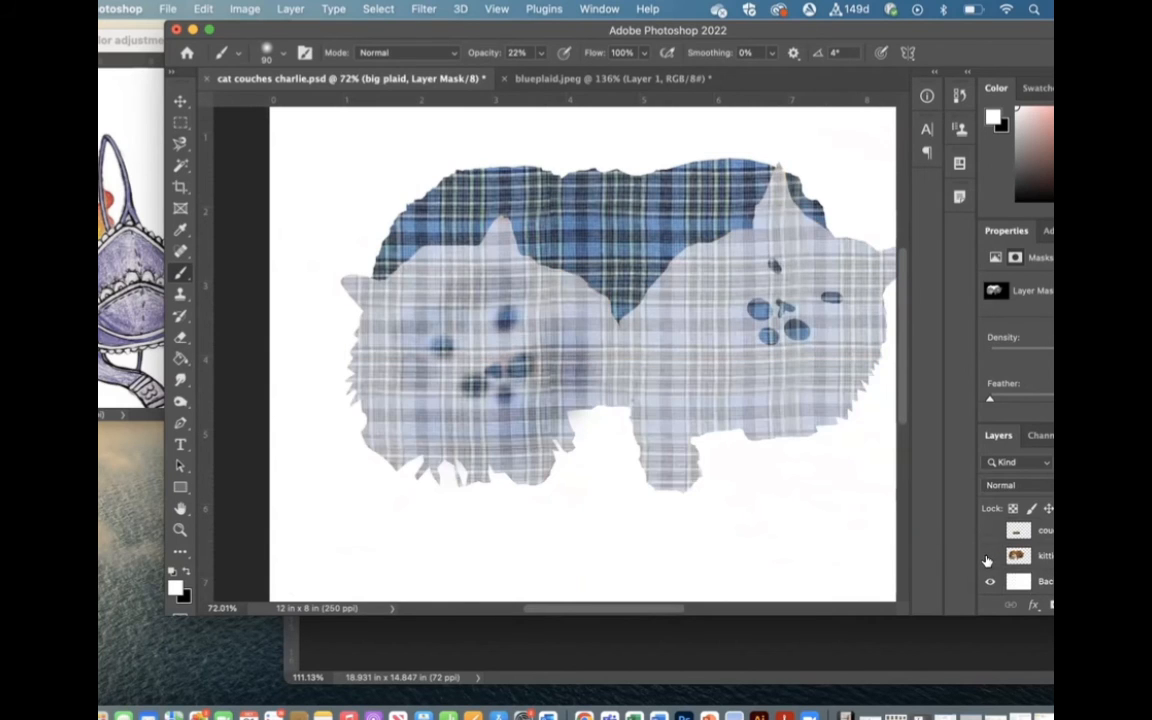
{"action": "left_click", "coordinate": [989, 557]}
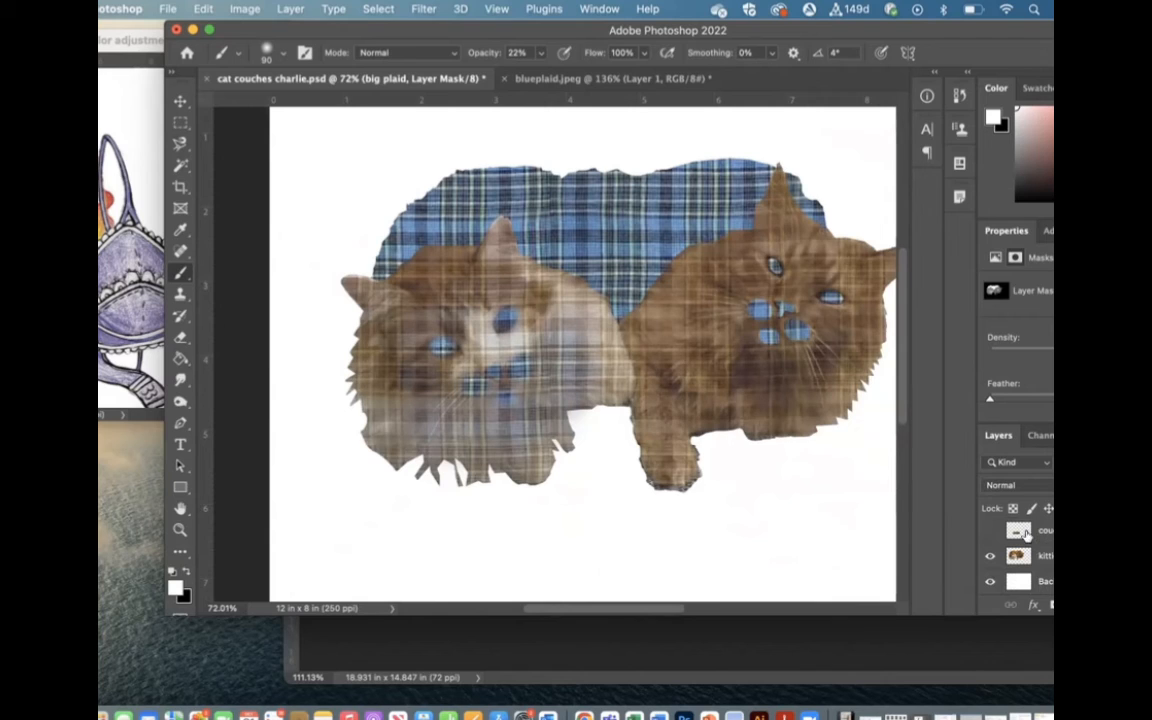
- Show the couch layer and the small blue figure layer, and make the application window taller
{"action": "scroll", "coordinate": [1026, 535], "scroll_direction": "up", "scroll_amount": 5}
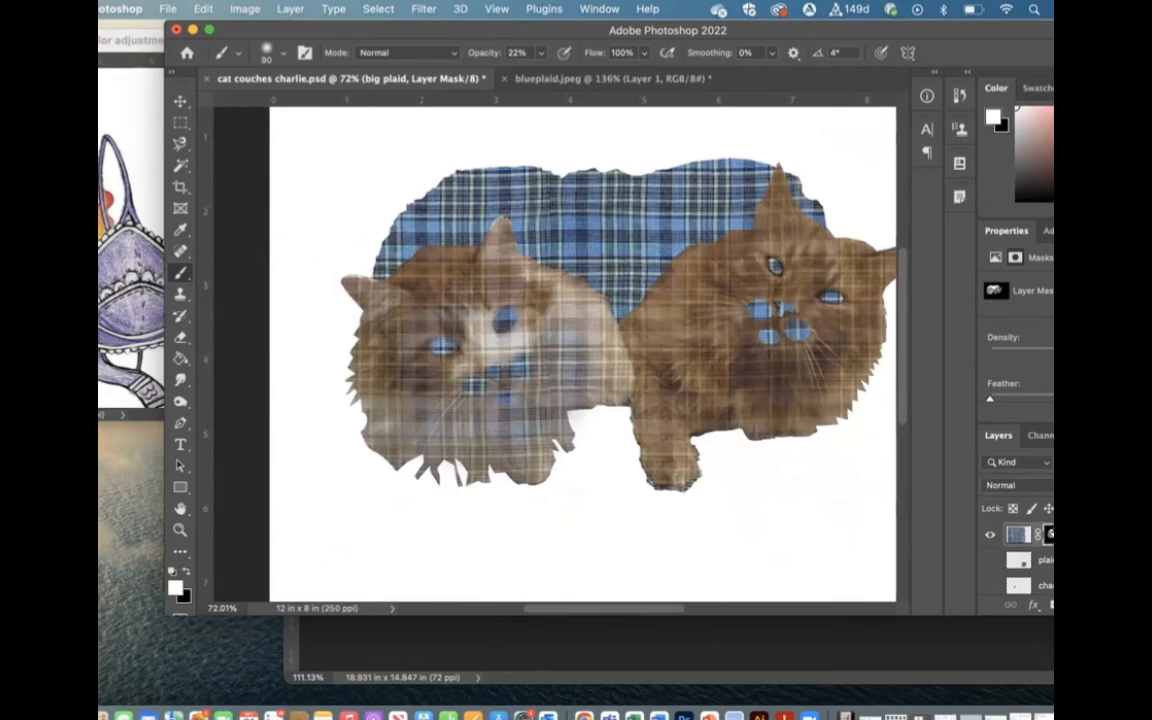
{"action": "scroll", "coordinate": [1036, 527], "scroll_direction": "down", "scroll_amount": 3}
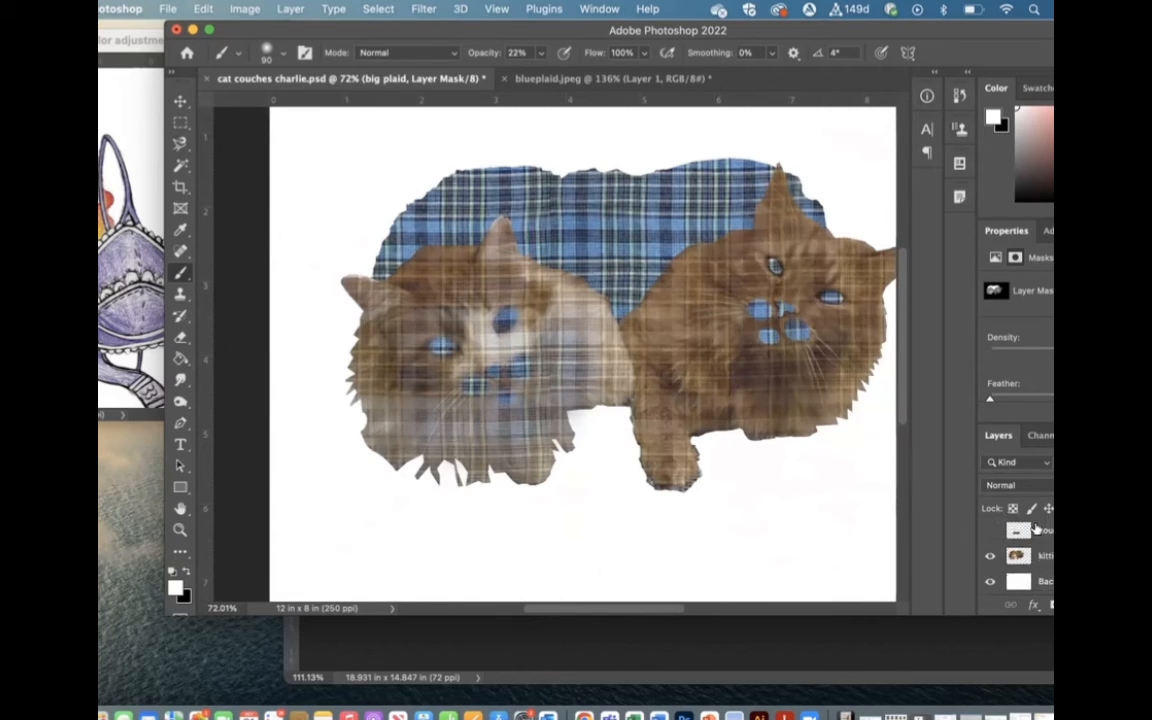
{"action": "left_click", "coordinate": [990, 530]}
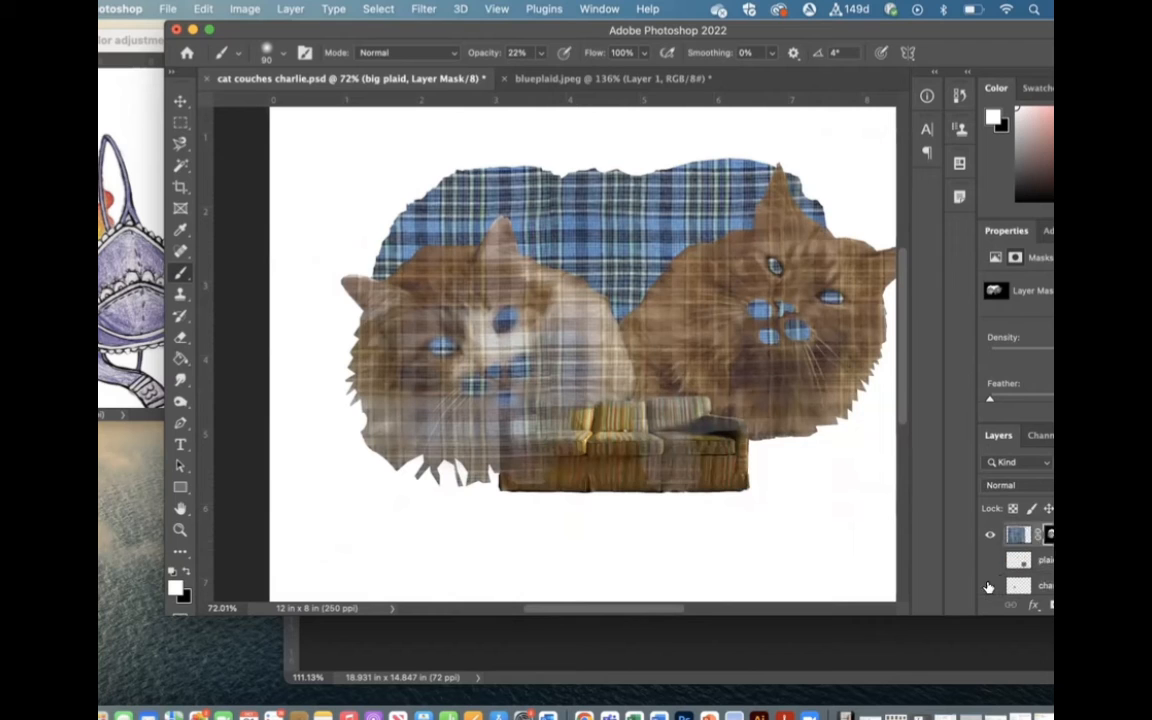
{"action": "scroll", "coordinate": [1020, 560], "scroll_direction": "up", "scroll_amount": 3}
{"action": "left_click", "coordinate": [989, 586]}
{"action": "scroll", "coordinate": [620, 514], "scroll_direction": "down", "scroll_amount": 3}
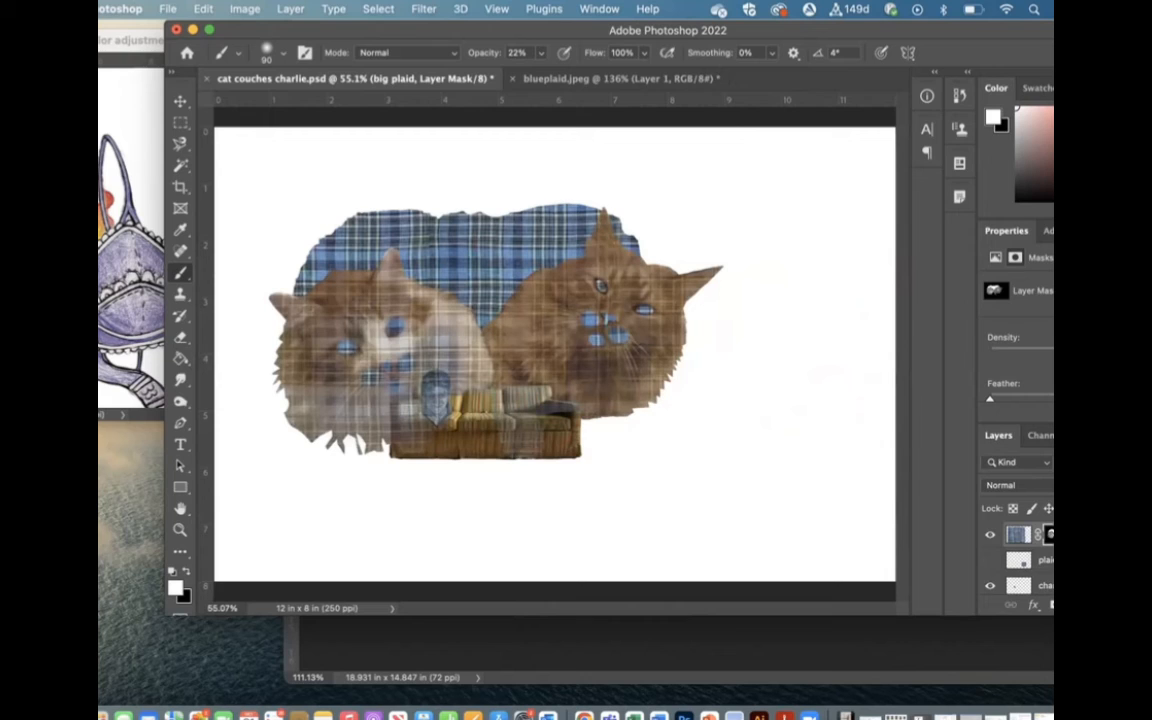
{"action": "scroll", "coordinate": [1020, 560], "scroll_direction": "down", "scroll_amount": 1}
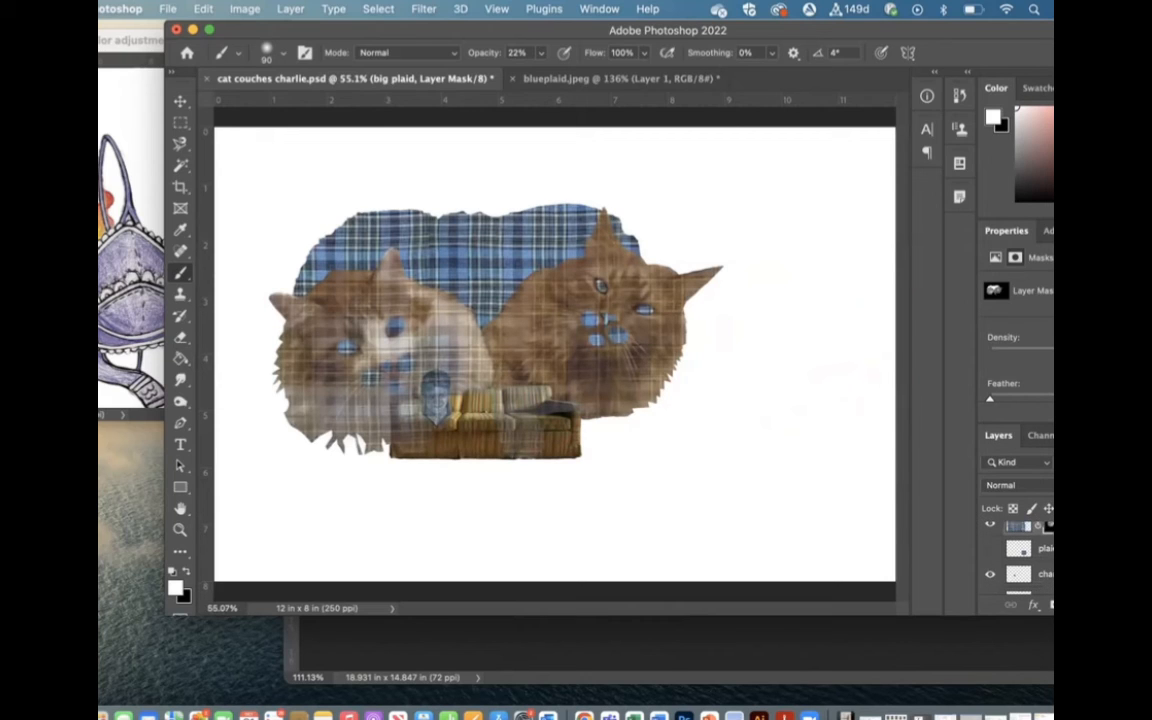
{"action": "left_click_drag", "start_coordinate": [700, 615], "coordinate": [700, 702]}
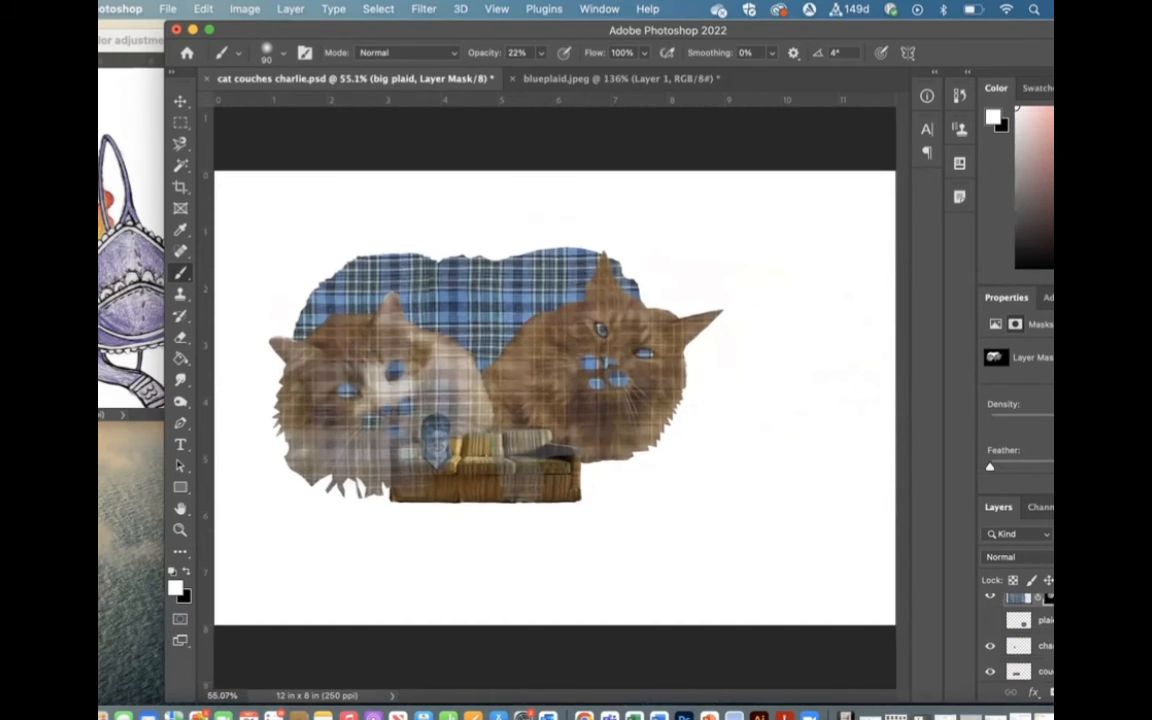
- Move the big plaid layer below the portrait and couch layers so the plaid no longer covers either one
{"action": "left_click_drag", "start_coordinate": [1022, 599], "coordinate": [1022, 664]}
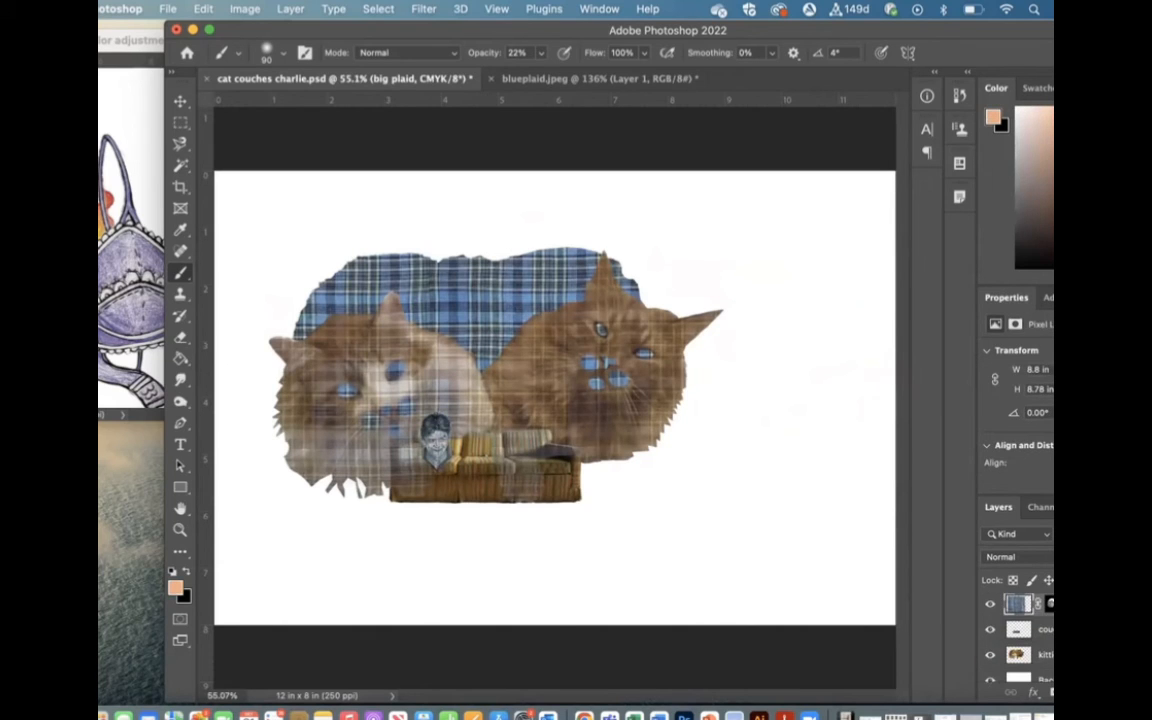
{"action": "left_click_drag", "start_coordinate": [1022, 604], "coordinate": [1022, 645]}
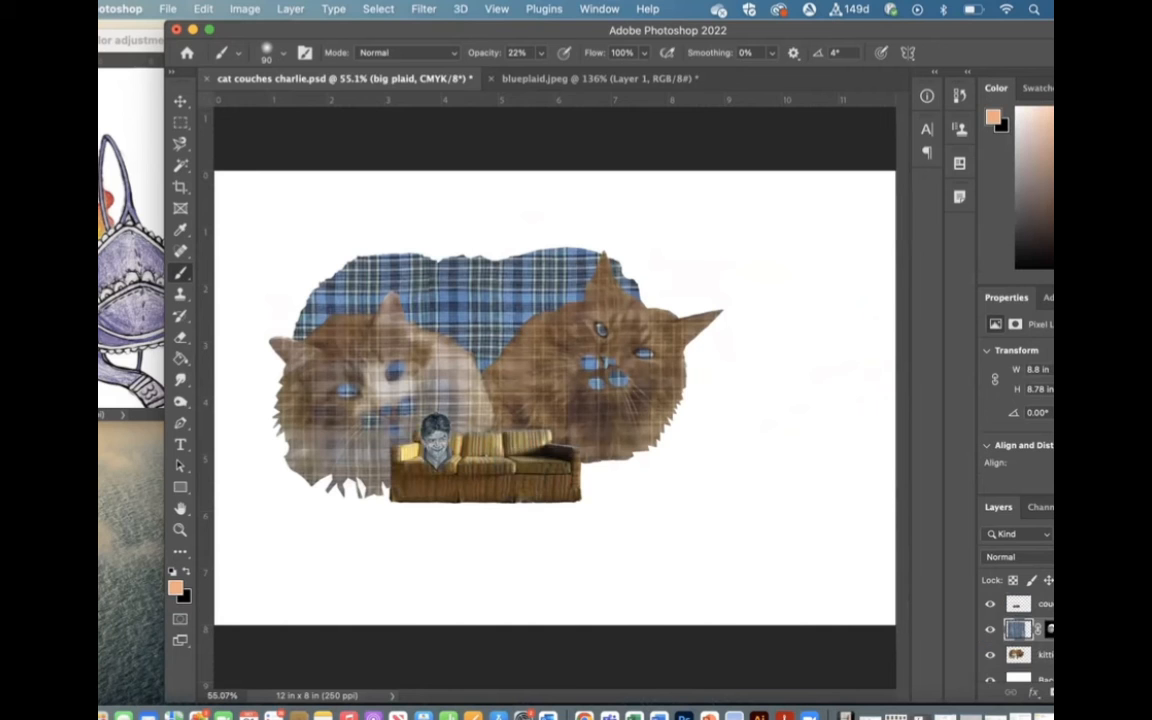
- Nudge the grey portrait head slightly upward on the striped couch and hide its layer
{"action": "key", "text": "super+equal"}
{"action": "key", "text": "super+equal"}
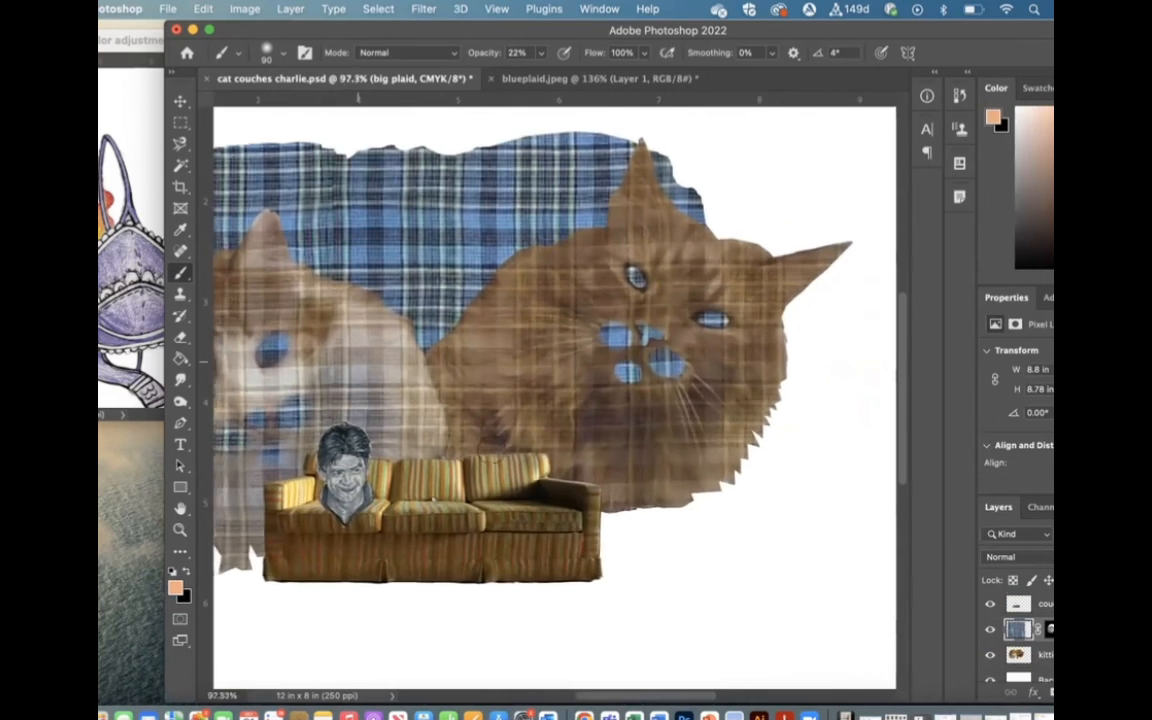
{"action": "key", "text": "super+equal"}
{"action": "scroll", "coordinate": [493, 452], "scroll_direction": "left", "scroll_amount": 5}
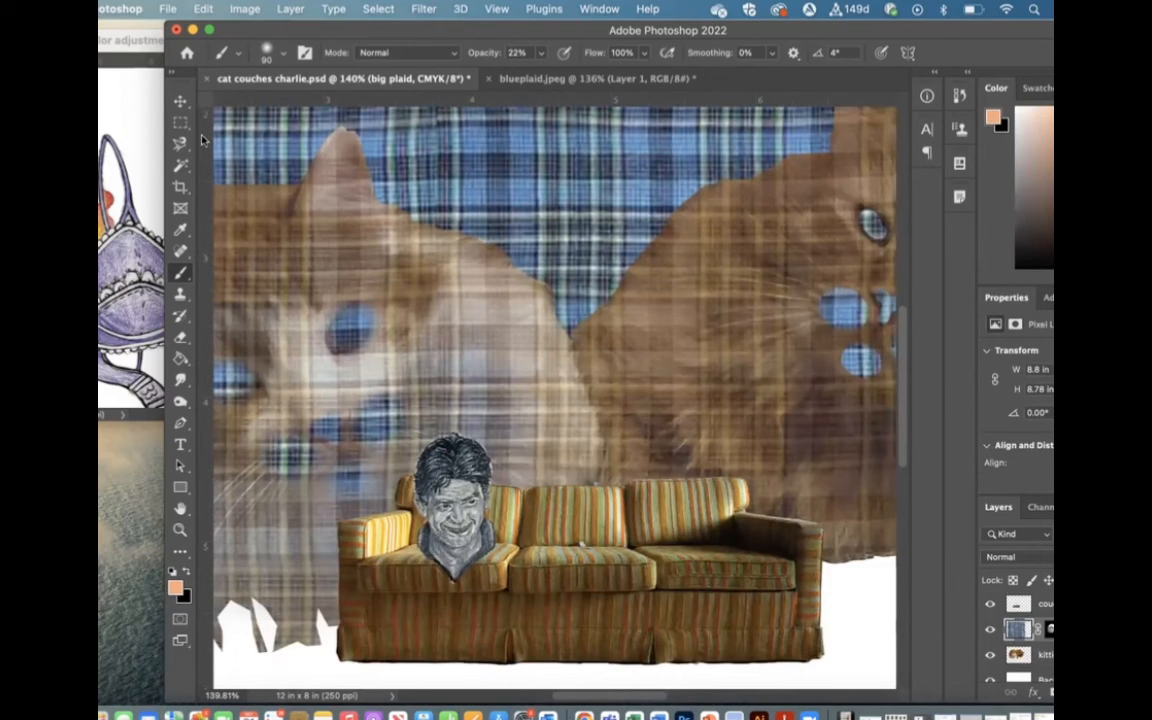
{"action": "key", "text": "v"}
{"action": "left_click", "coordinate": [445, 520]}
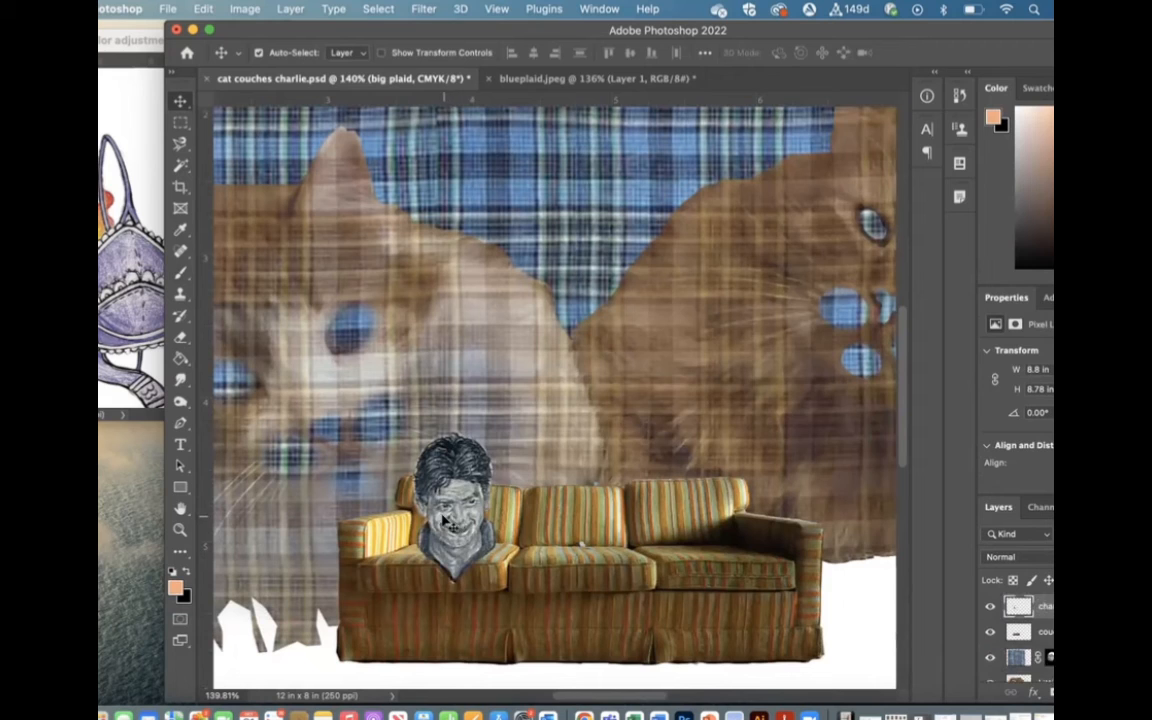
{"action": "mouse_move", "coordinate": [445, 520]}
{"action": "left_mouse_down"}
{"action": "mouse_move", "coordinate": [443, 491]}
{"action": "mouse_move", "coordinate": [446, 510]}
{"action": "left_mouse_up"}
{"action": "left_click", "coordinate": [990, 606]}
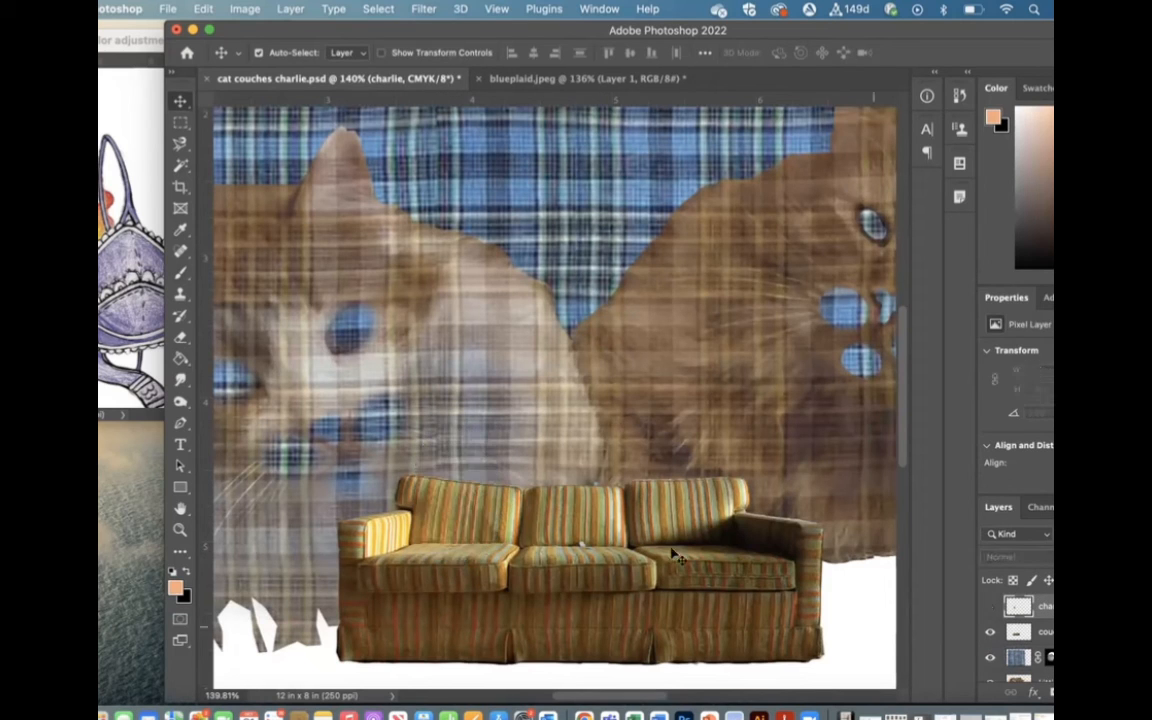
- Select the seat area beneath the portrait with the Magnetic Lasso, following the cushion's back edge, and show the portrait layer again
{"action": "scroll", "coordinate": [495, 546], "scroll_direction": "up", "scroll_amount": 5}
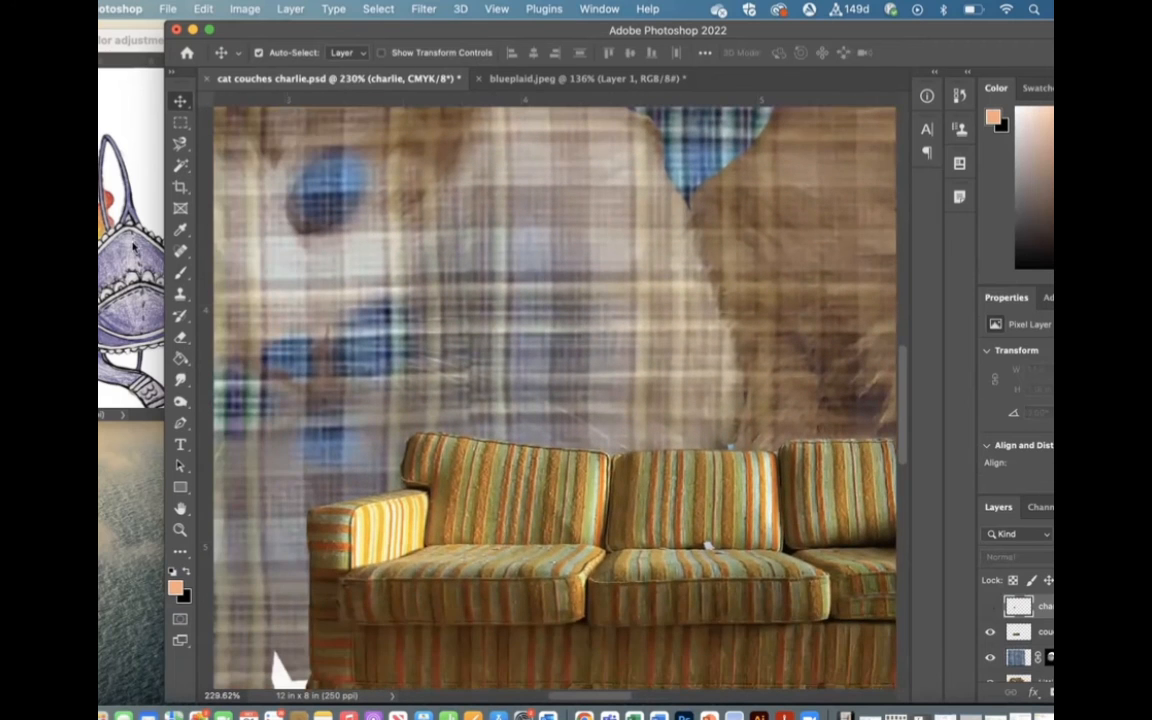
{"action": "left_click", "coordinate": [180, 143]}
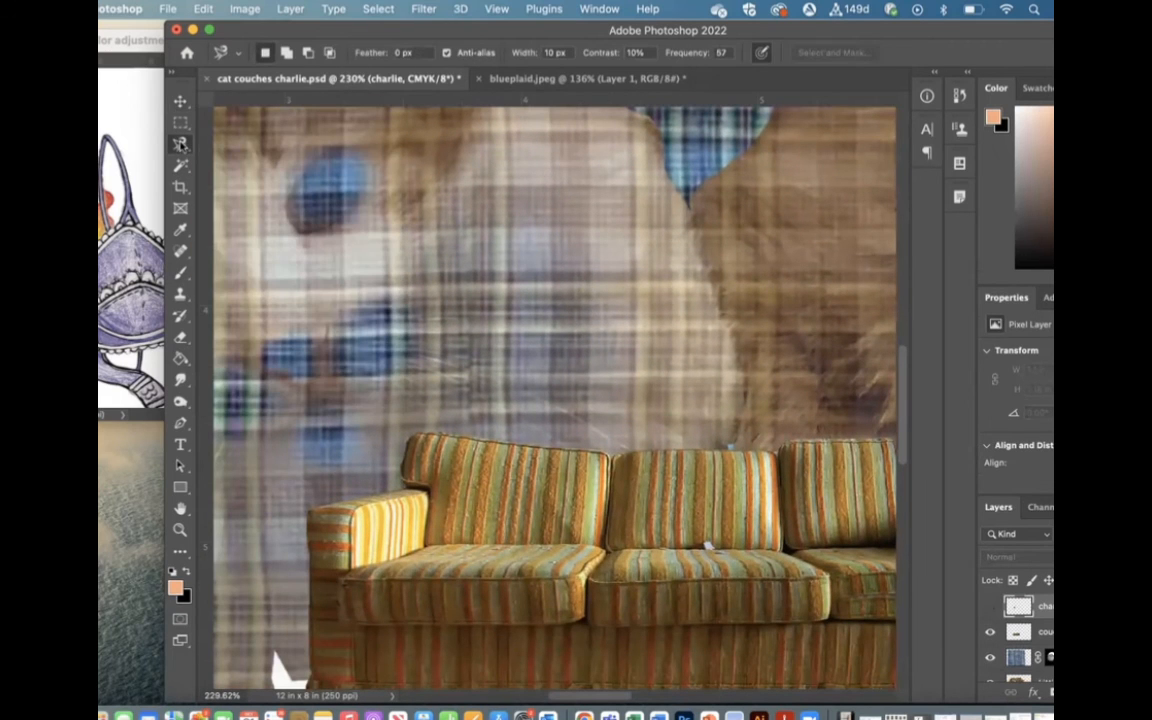
{"action": "left_click", "coordinate": [429, 547]}
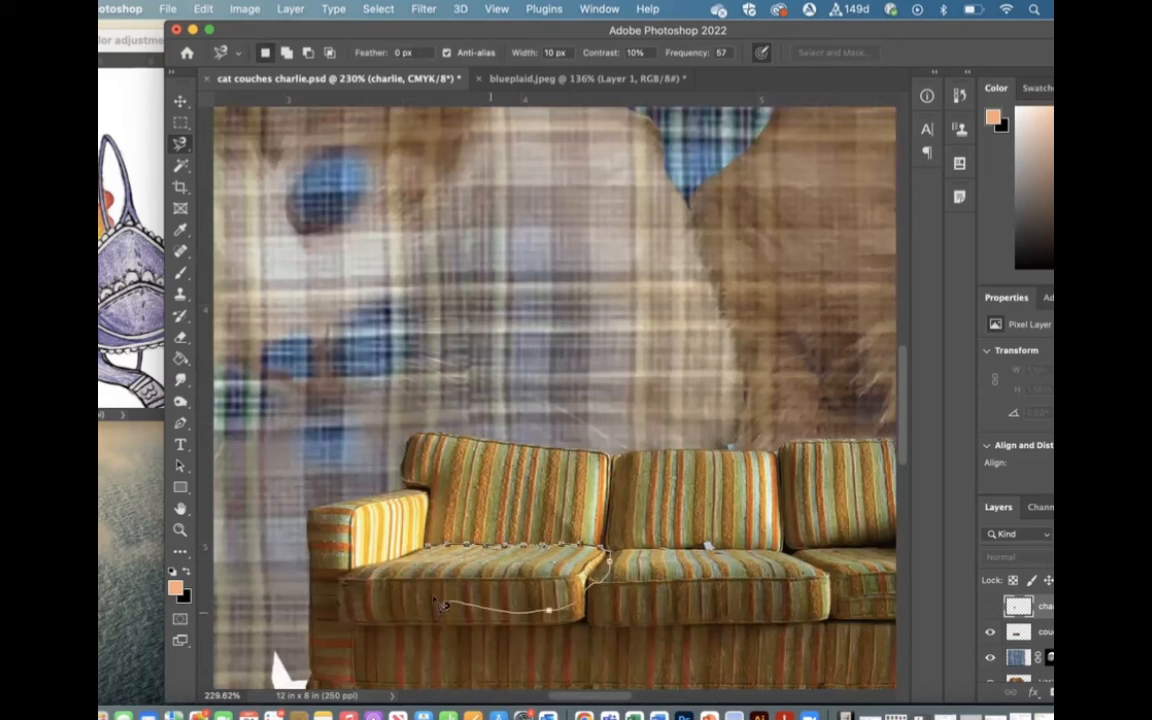
{"action": "double_click", "coordinate": [416, 549]}
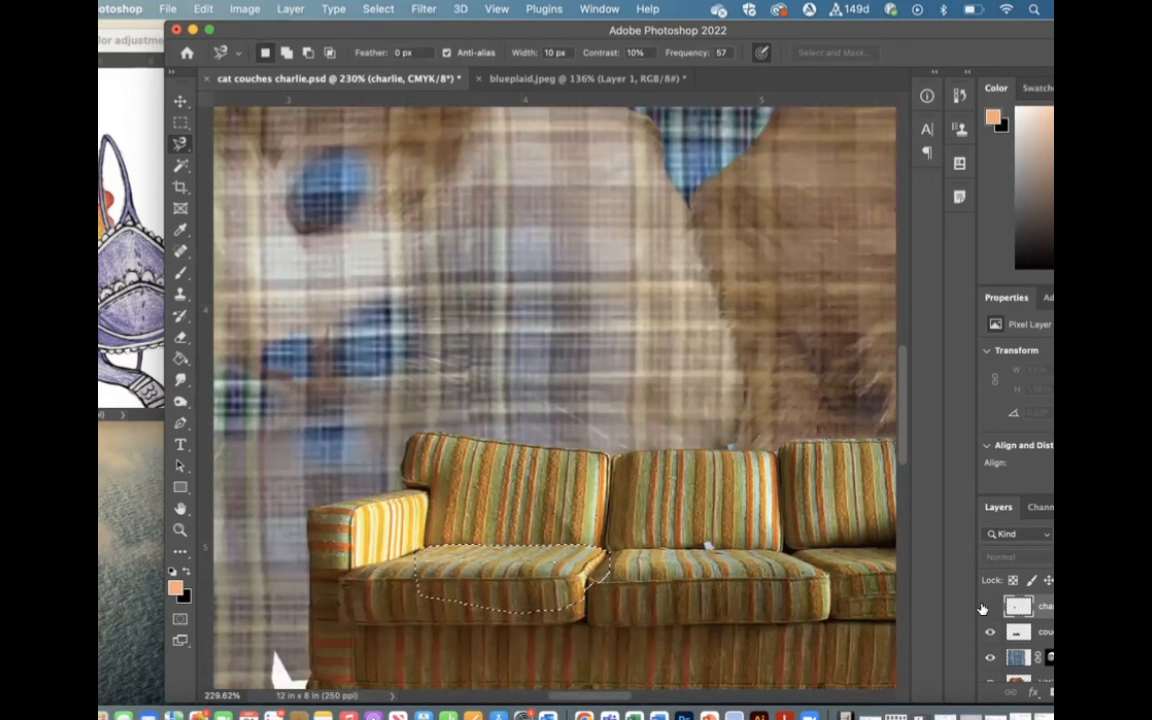
{"action": "left_click", "coordinate": [990, 606]}
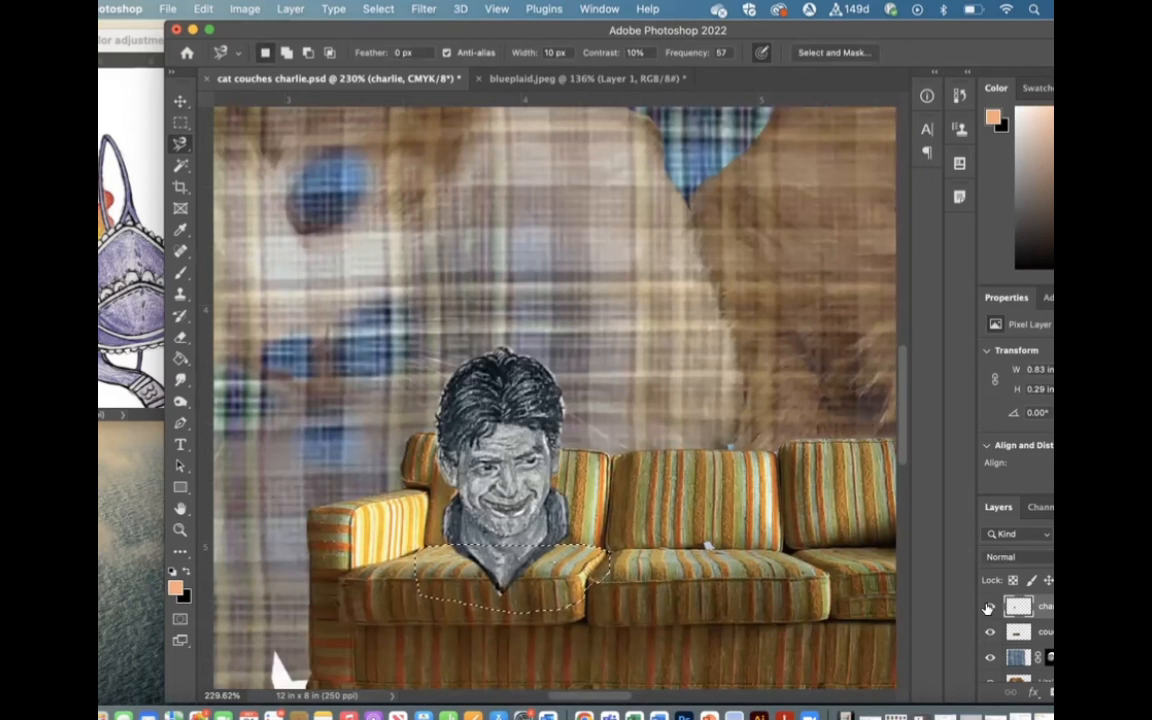
- Add a mask from the selection to the portrait layer and invert it, hiding the part that overlaps the seat cushion
{"action": "left_click", "coordinate": [1046, 692]}
{"action": "key", "text": "super+i"}
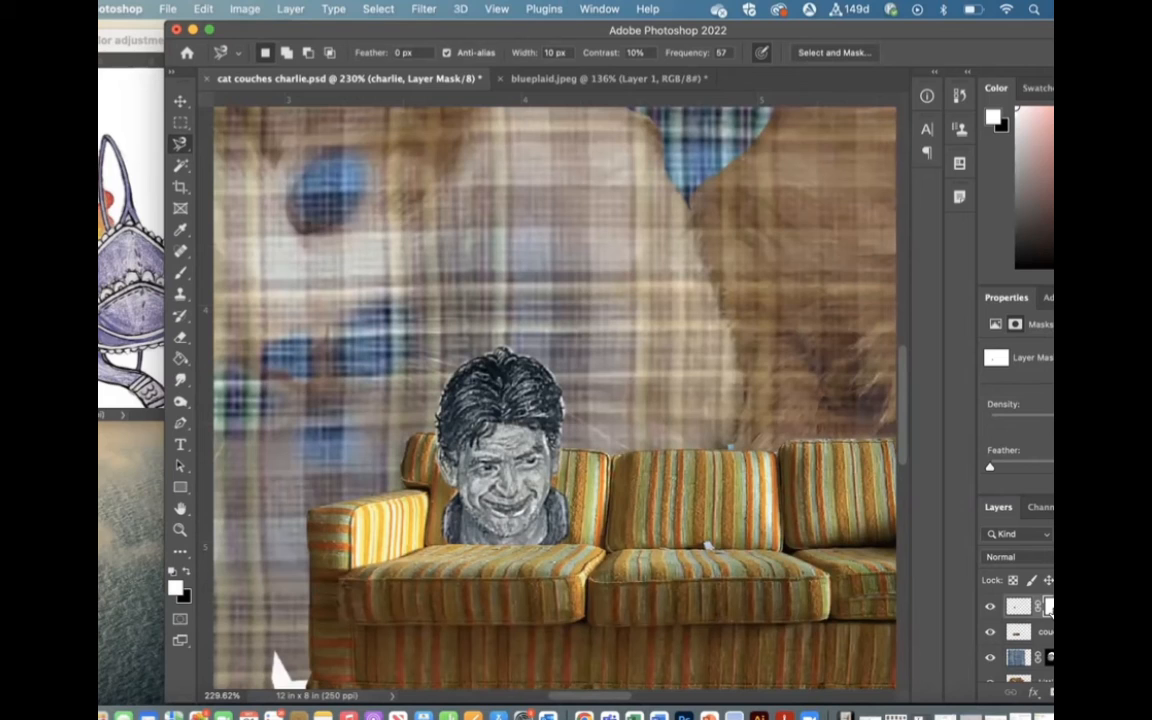
{"action": "left_click", "coordinate": [1018, 607]}
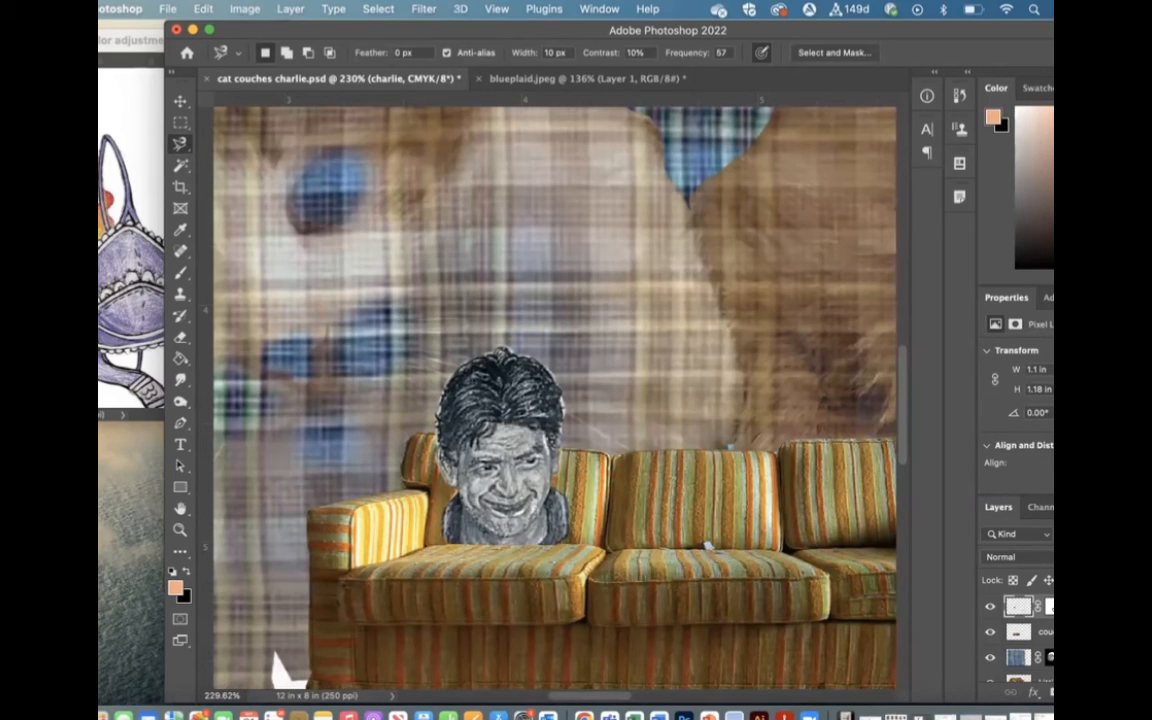
{"action": "left_click", "coordinate": [1047, 607]}
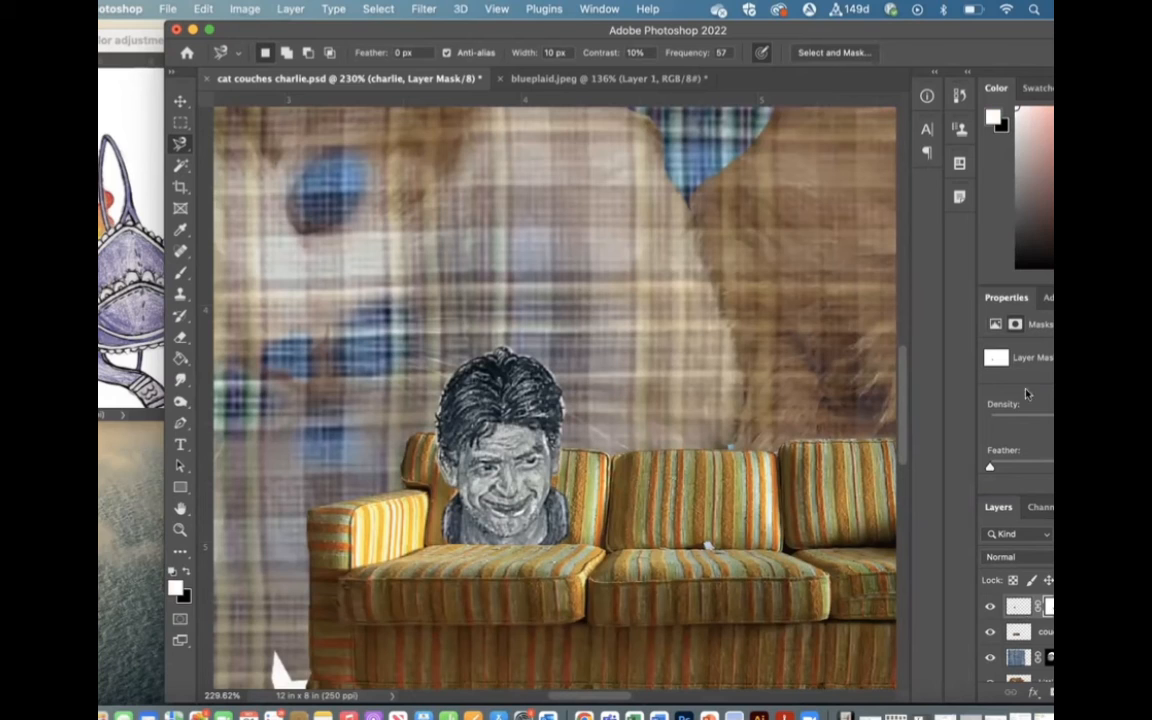
- Set the Burn tool to 14% exposure and duplicate the masked portrait layer as "darken charlie"
{"action": "left_click", "coordinate": [1017, 607]}
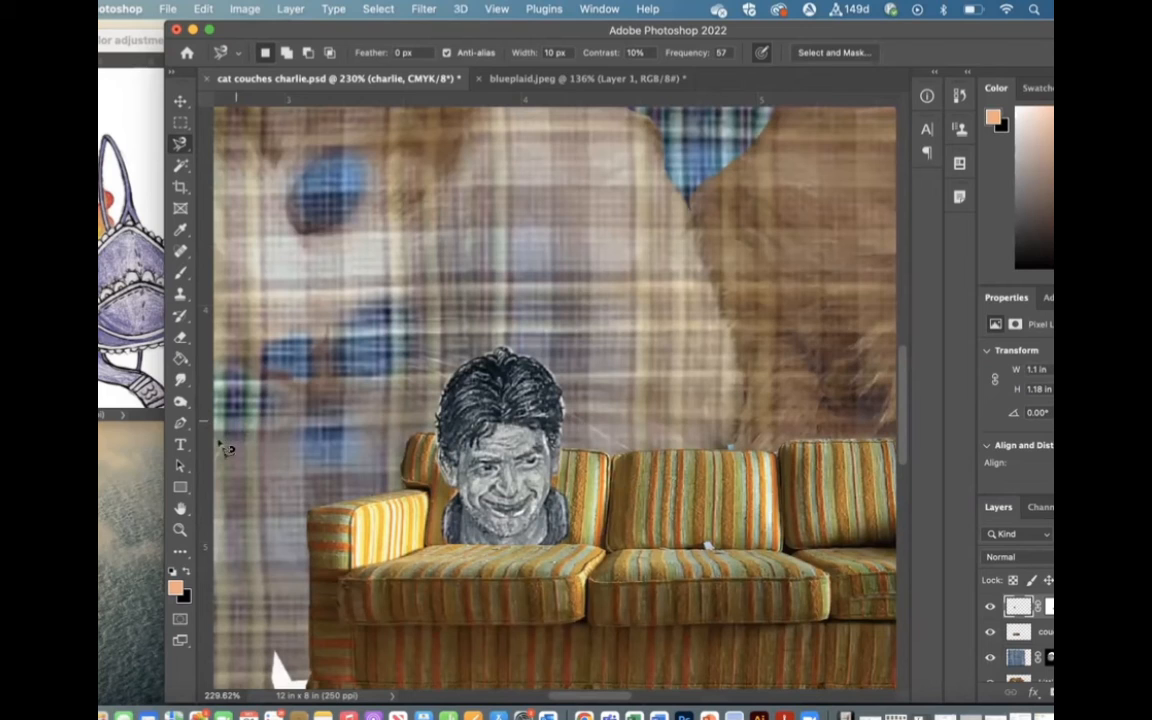
{"action": "left_click", "coordinate": [180, 401]}
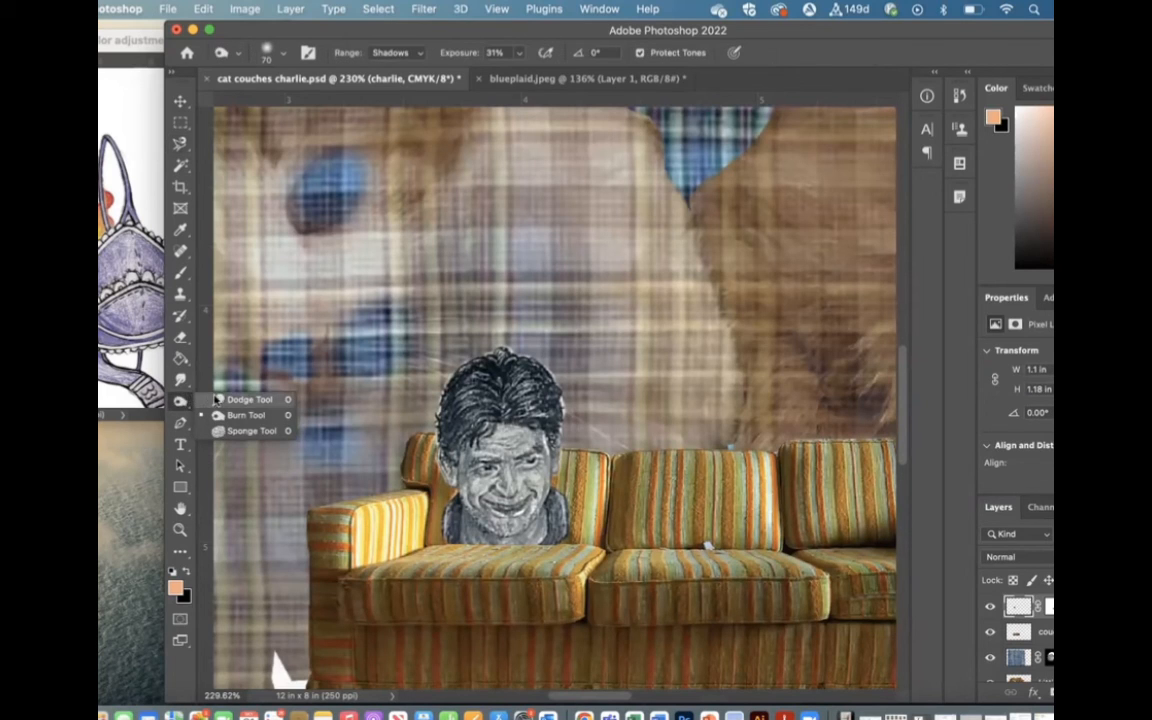
{"action": "left_click", "coordinate": [217, 415]}
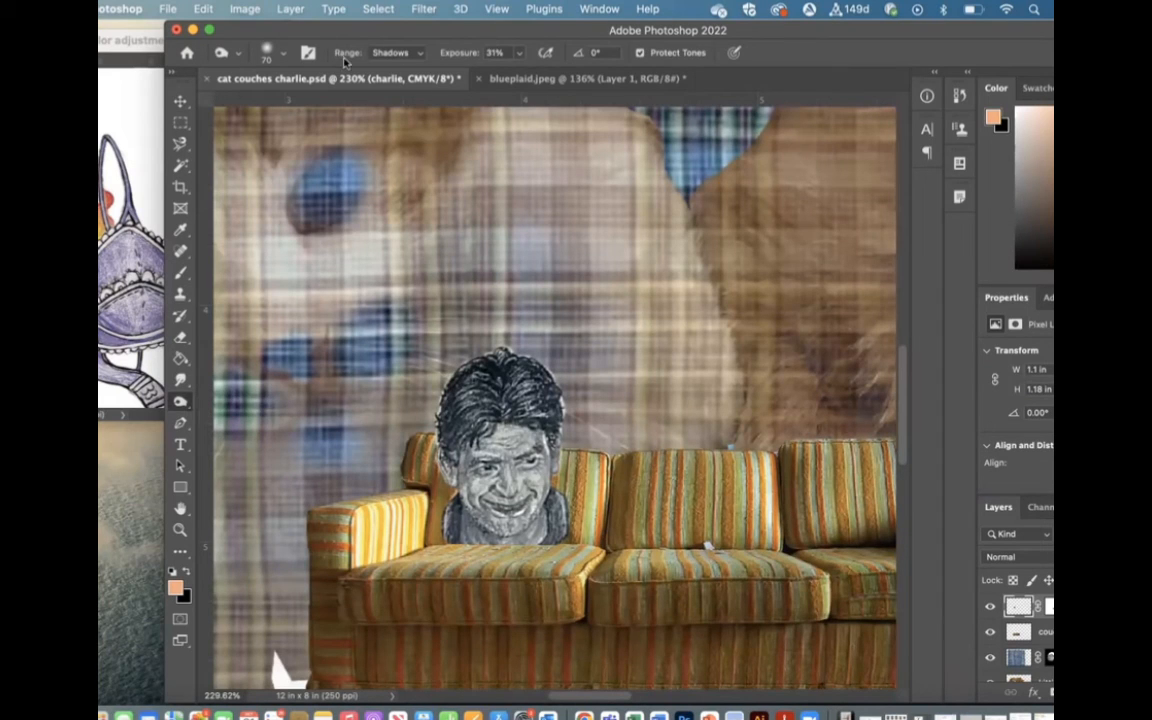
{"action": "left_click", "coordinate": [519, 52]}
{"action": "left_click", "coordinate": [471, 545]}
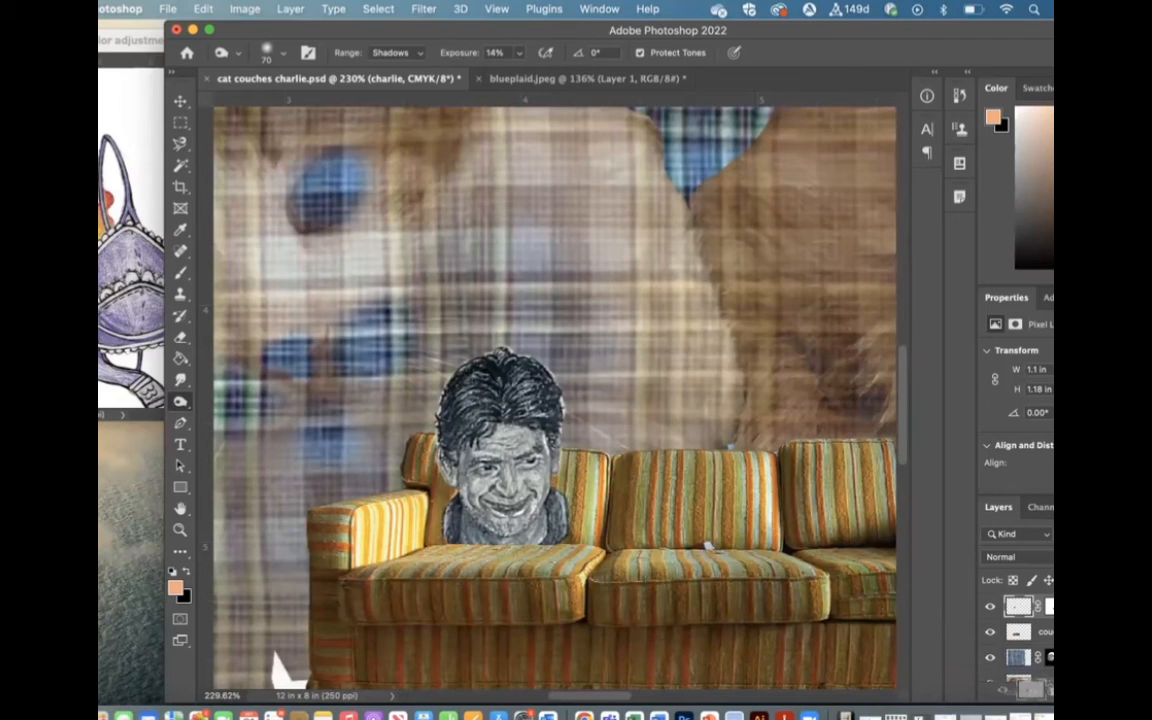
{"action": "key", "text": "super+j"}
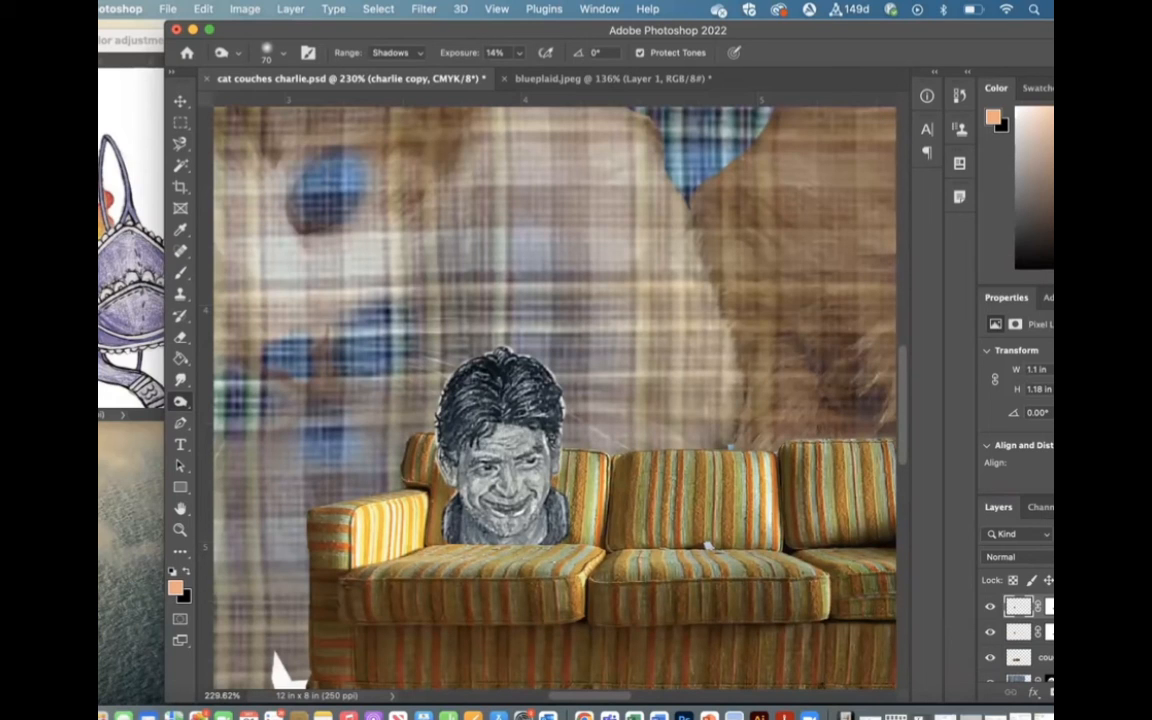
{"action": "key", "text": "Return"}
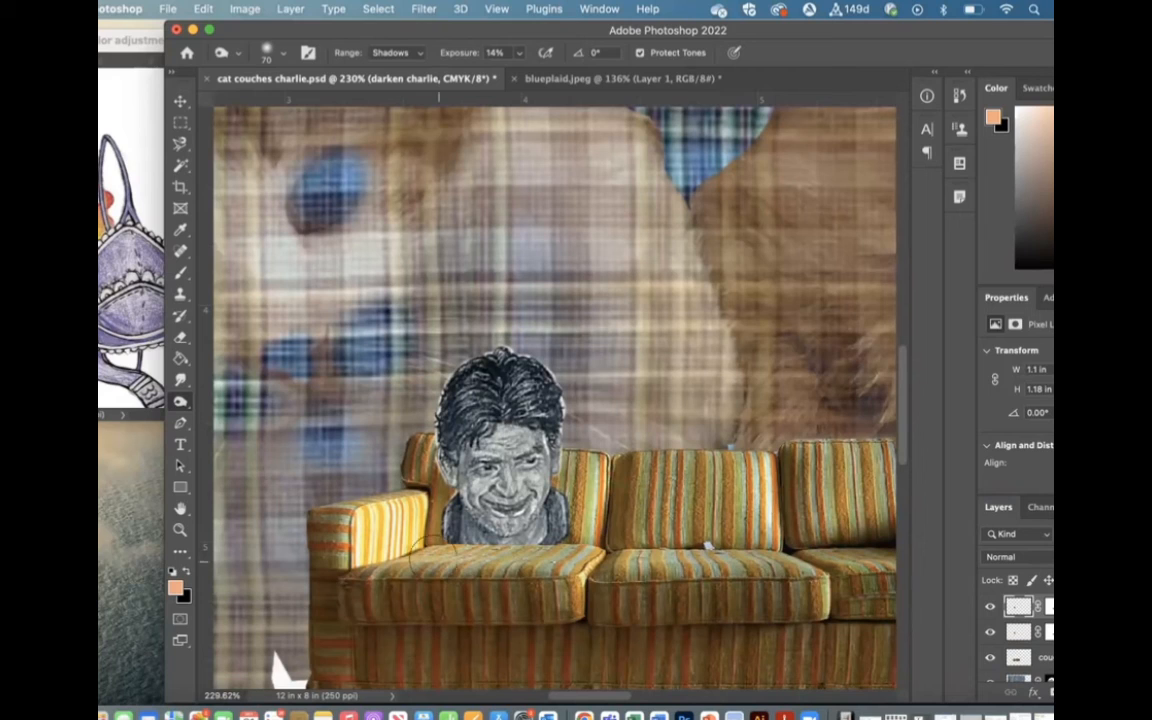
- Burn the portrait's neck and lower edges at 40 px, switching the range to Midtones, and compare with the original
{"action": "key", "text": "bracketleft"}
{"action": "key", "text": "bracketleft"}
{"action": "key", "text": "bracketleft"}
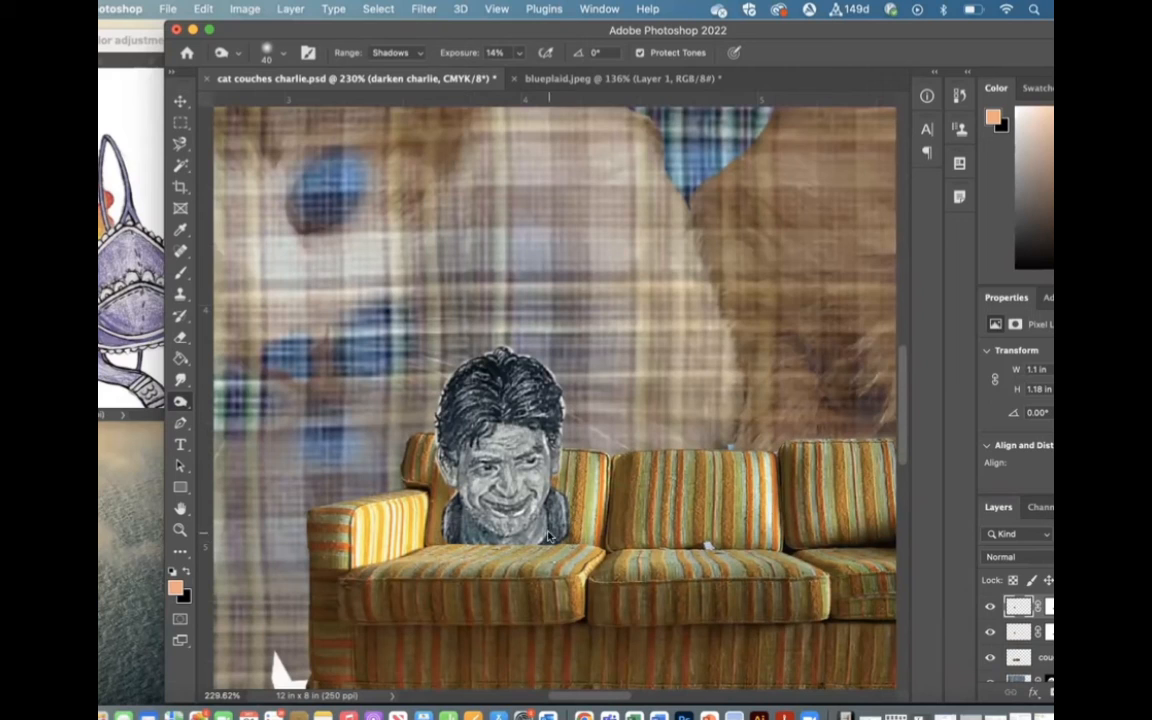
{"action": "left_click", "coordinate": [378, 51]}
{"action": "left_click", "coordinate": [394, 69]}
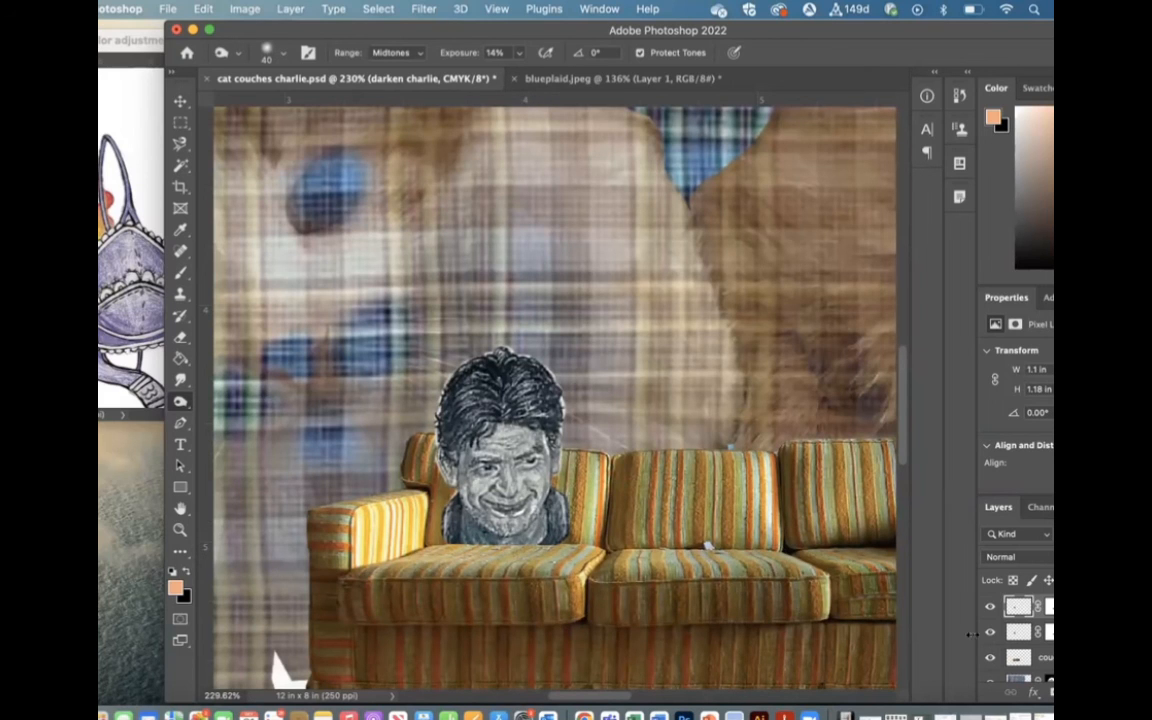
{"action": "left_click", "coordinate": [989, 608]}
{"action": "left_click", "coordinate": [989, 608]}
- Set up the Dodge tool for Highlights with a 20 px brush and 10% exposure
{"action": "right_click", "coordinate": [190, 402]}
{"action": "left_click", "coordinate": [235, 398]}
{"action": "left_click", "coordinate": [390, 52]}
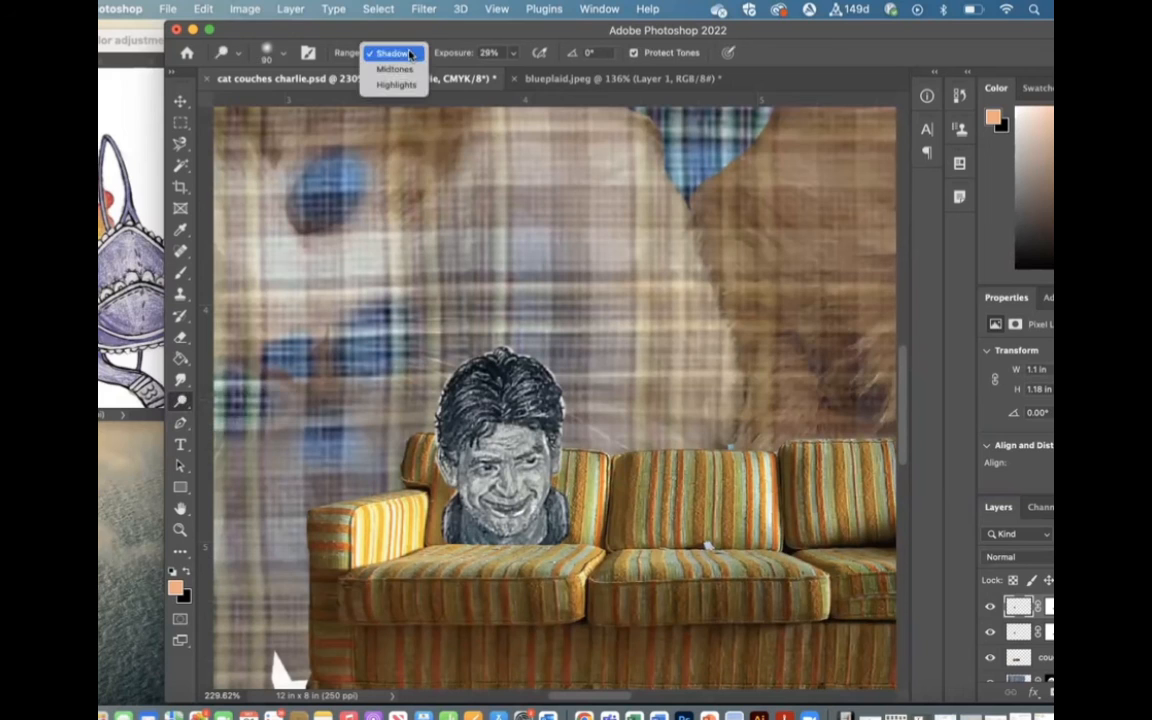
{"action": "left_click", "coordinate": [393, 85]}
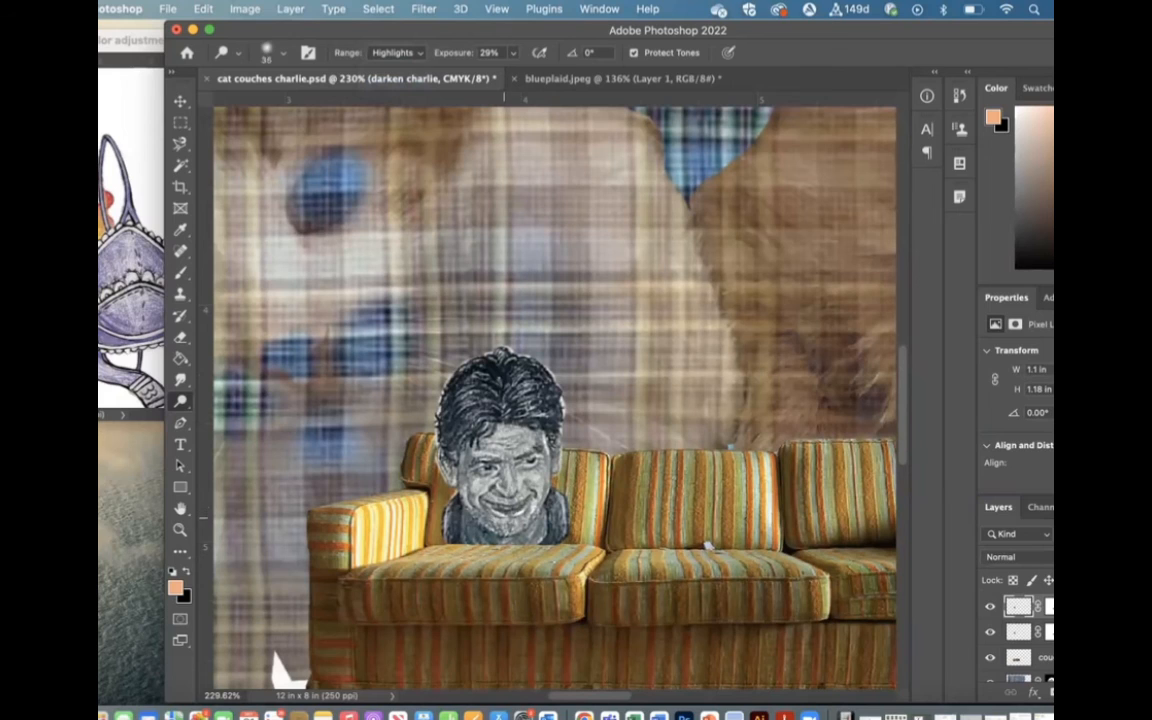
{"action": "key", "text": "bracketleft"}
{"action": "key", "text": "bracketleft"}
{"action": "left_click", "coordinate": [516, 52]}
{"action": "left_click", "coordinate": [498, 75]}
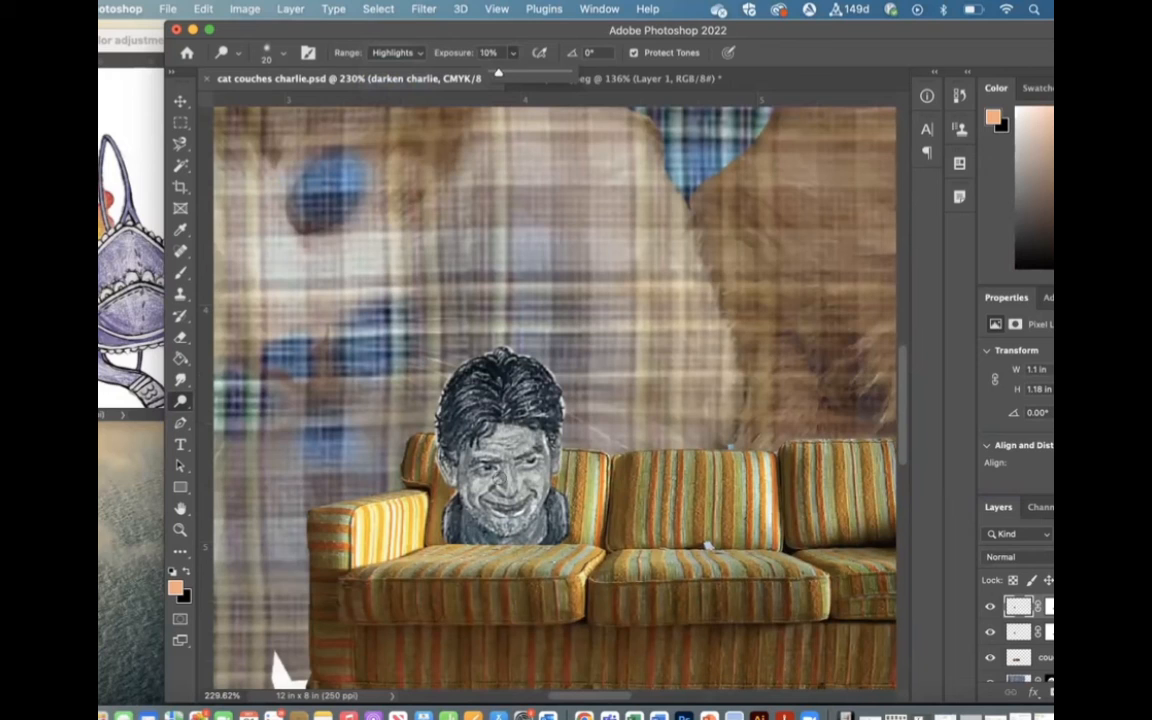
- Dodge the light areas of the portrait's face and compare the retouched copy with the original
{"action": "left_click", "coordinate": [499, 523]}
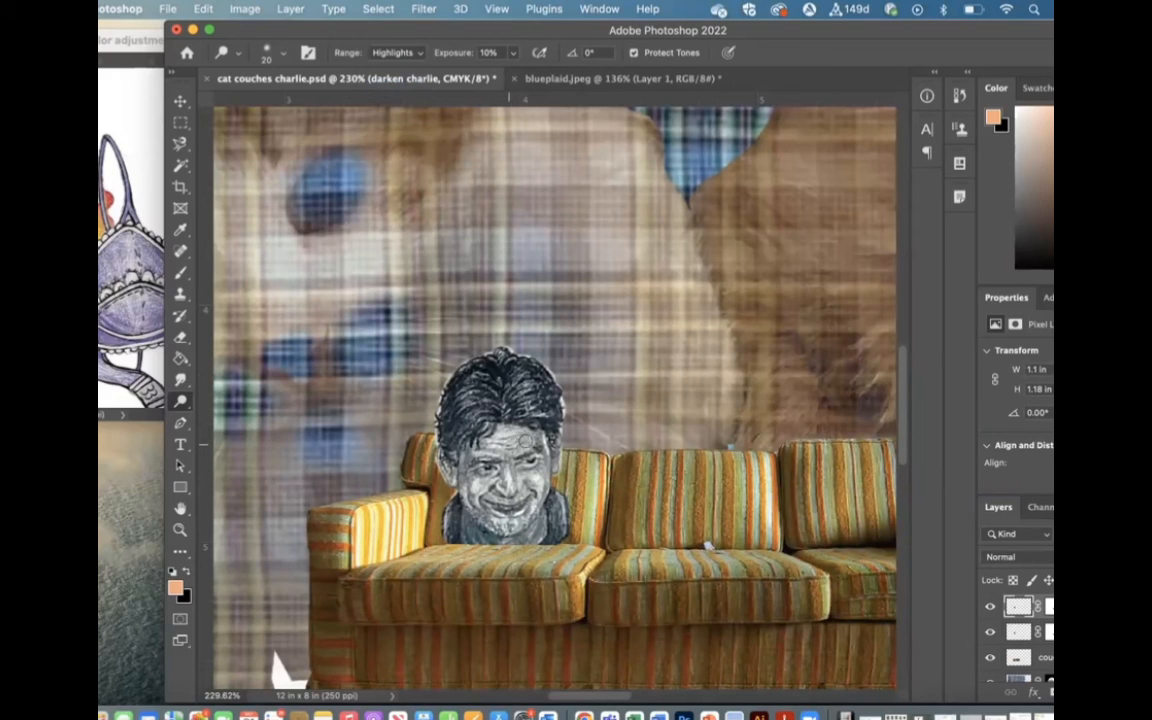
{"action": "left_click", "coordinate": [989, 607]}
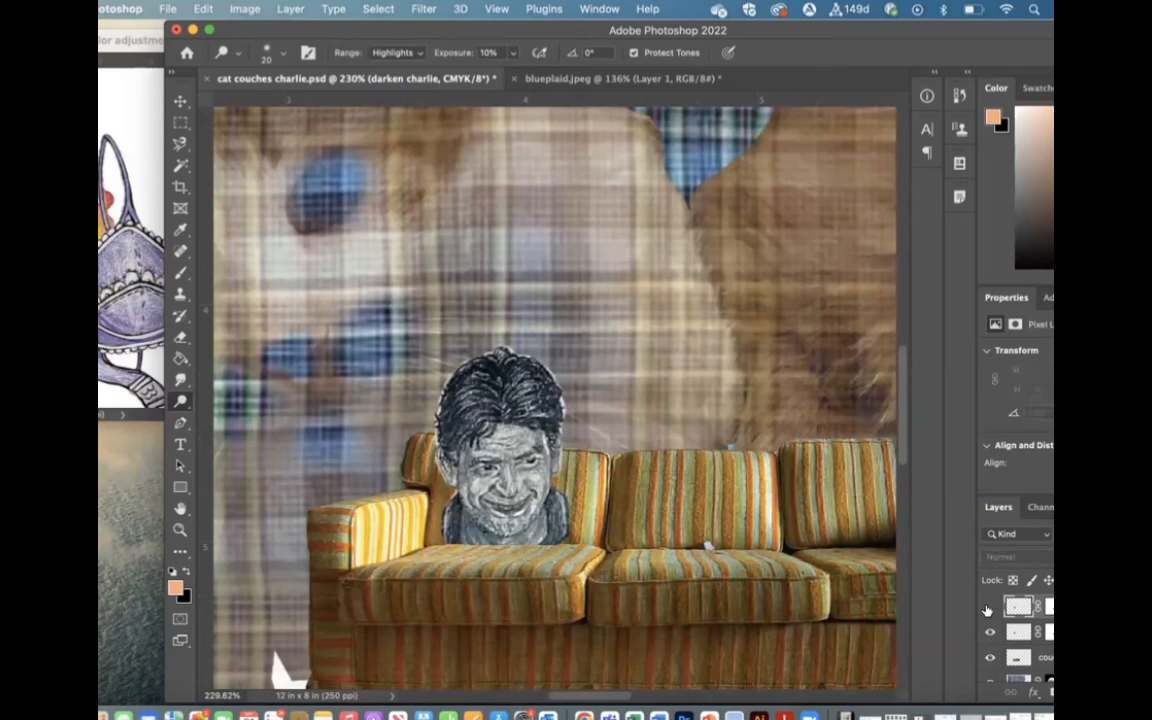
{"action": "left_click", "coordinate": [989, 607]}
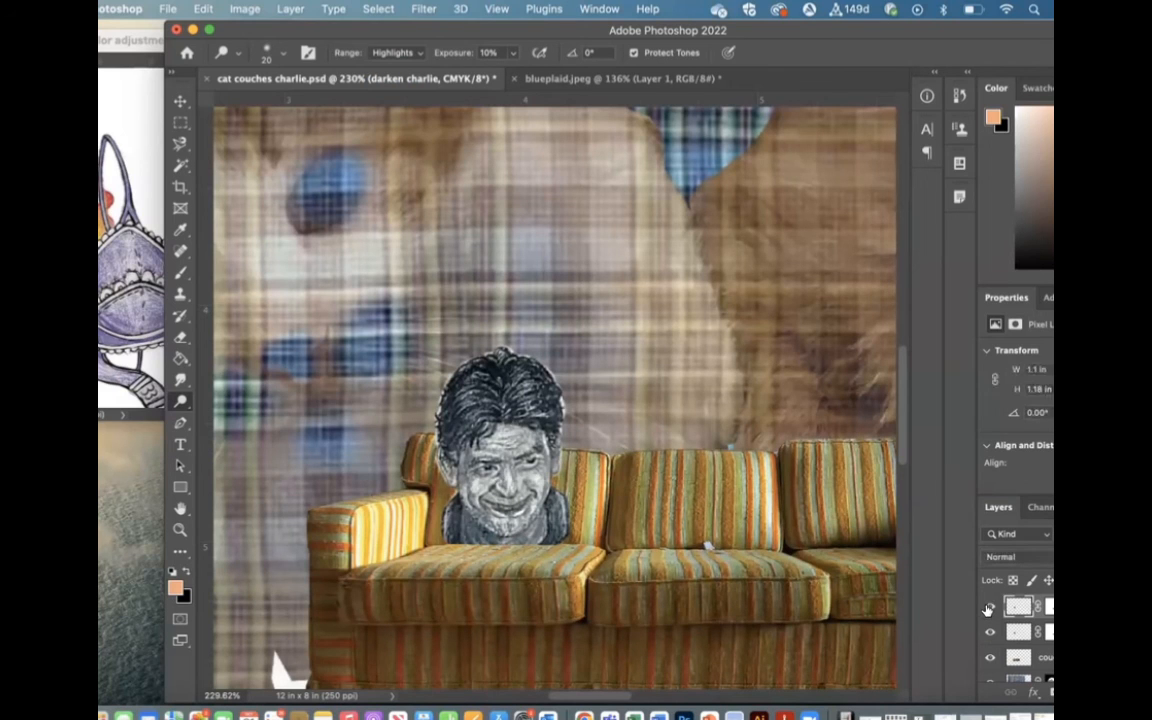
{"action": "left_click", "coordinate": [987, 609]}
{"action": "left_click", "coordinate": [987, 609]}
- Duplicate the couch layer and name the copy "couch with shadows"
{"action": "left_click", "coordinate": [1025, 657]}
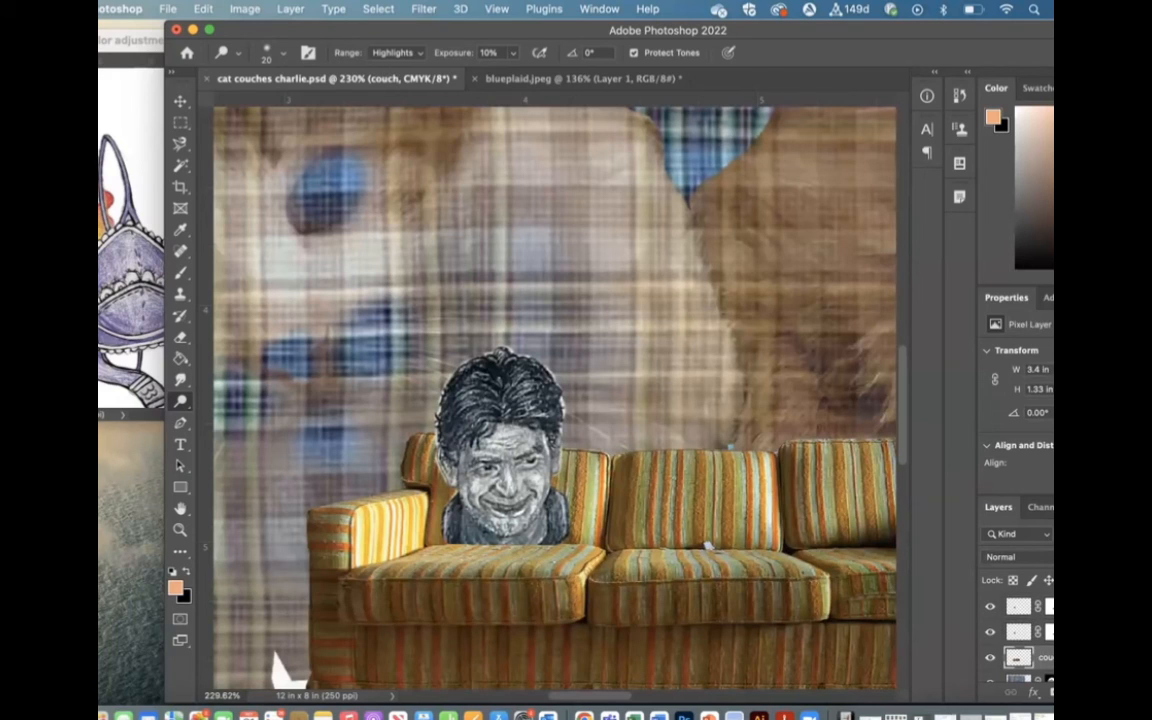
{"action": "key", "text": "super+j"}
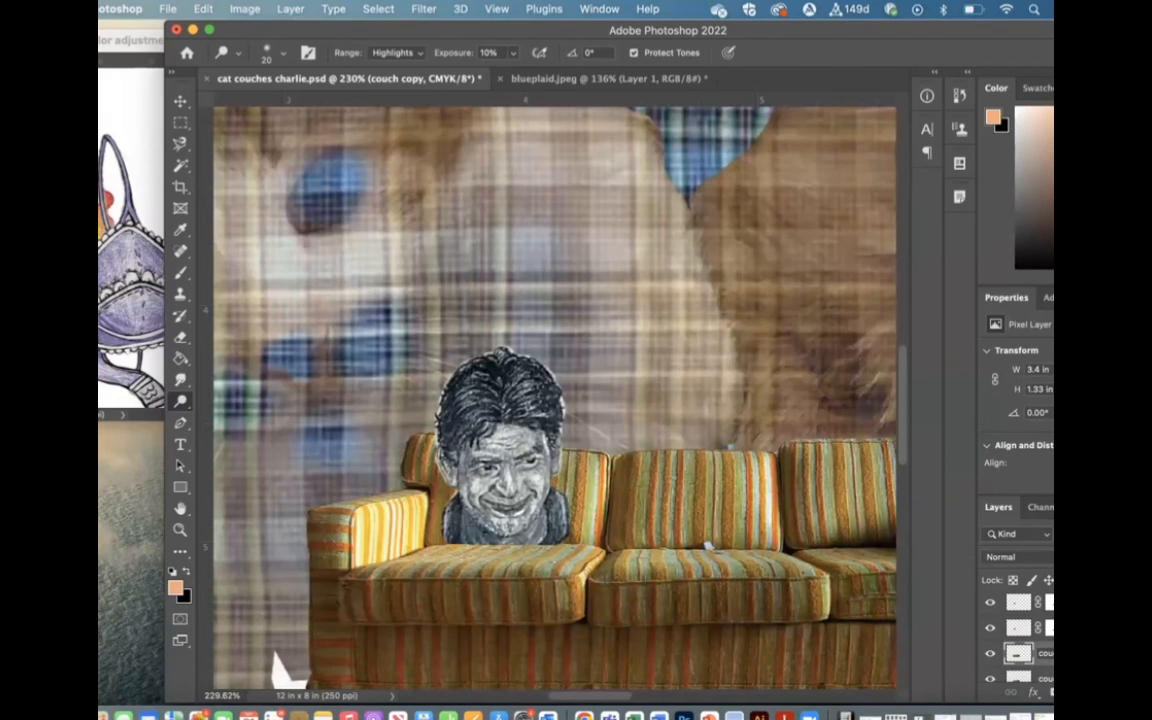
{"action": "key", "text": "Return"}
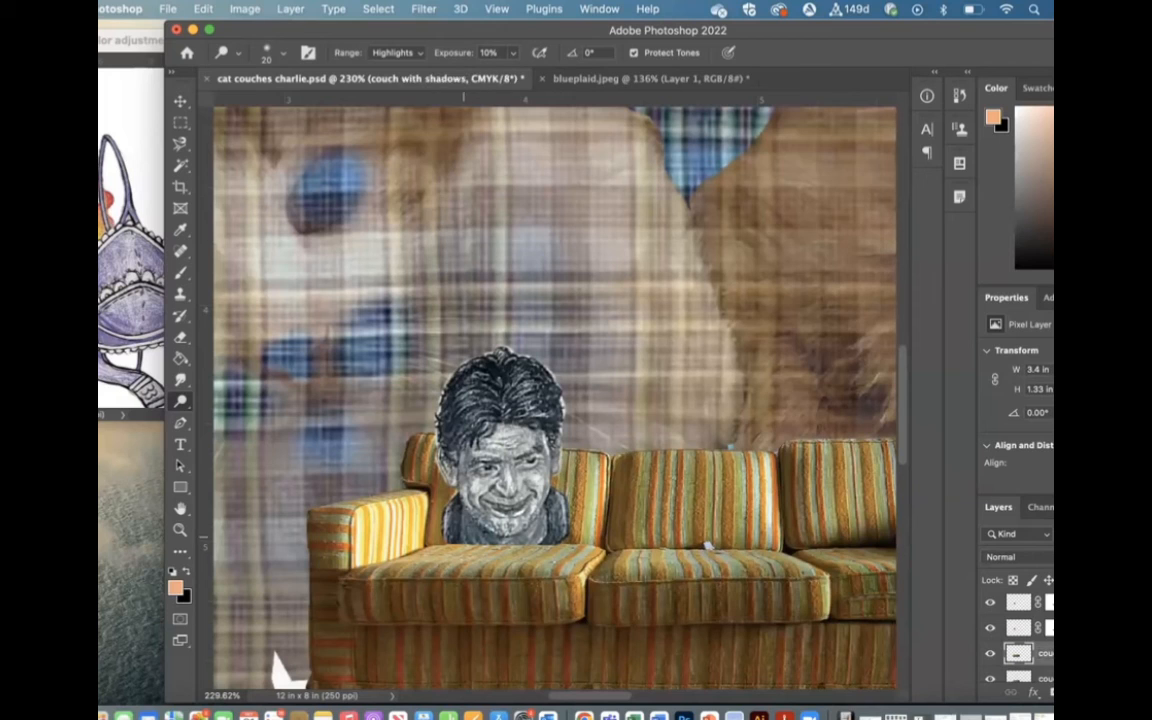
{"action": "left_click", "coordinate": [178, 143]}
{"action": "left_click", "coordinate": [178, 143]}
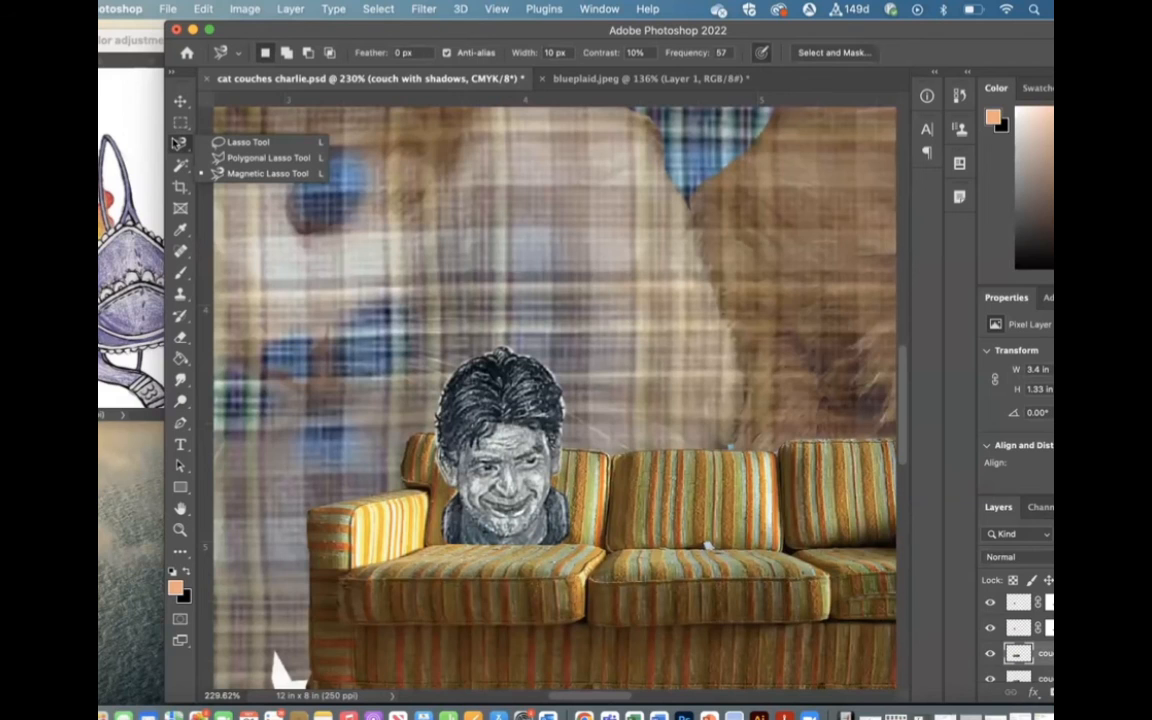
{"action": "left_click", "coordinate": [203, 158]}
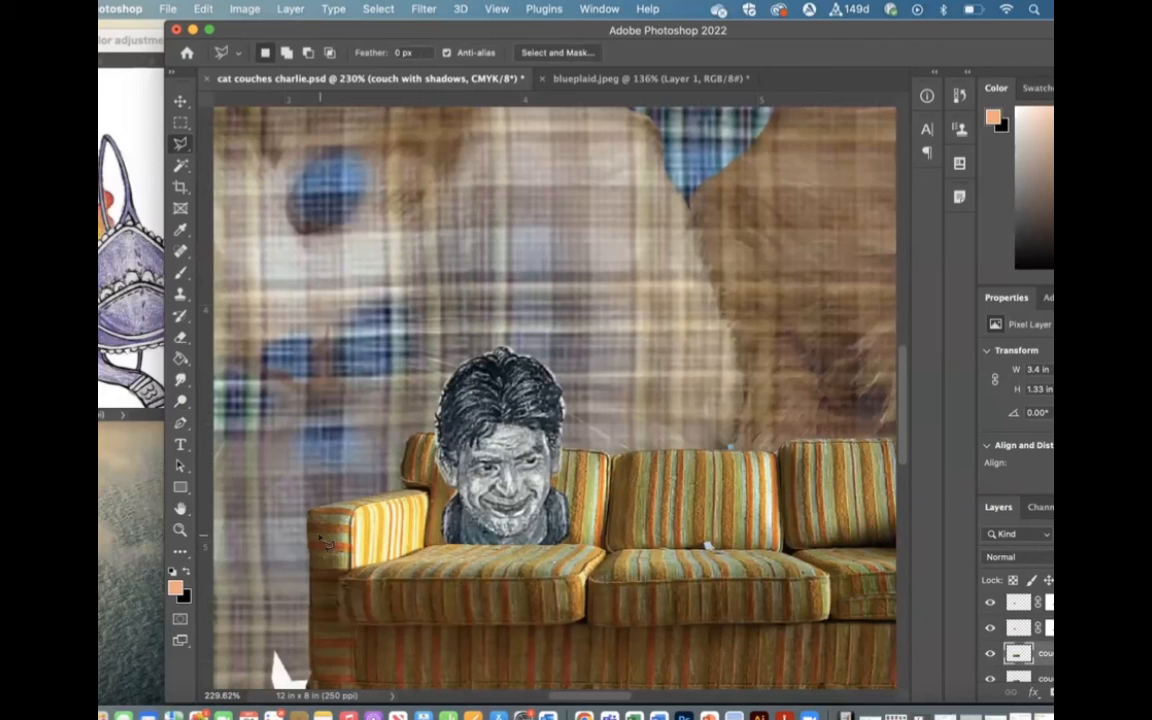
- Set up the Burn tool with a 50 px brush and the Highlights range for shading the couch copy
{"action": "left_click", "coordinate": [179, 401]}
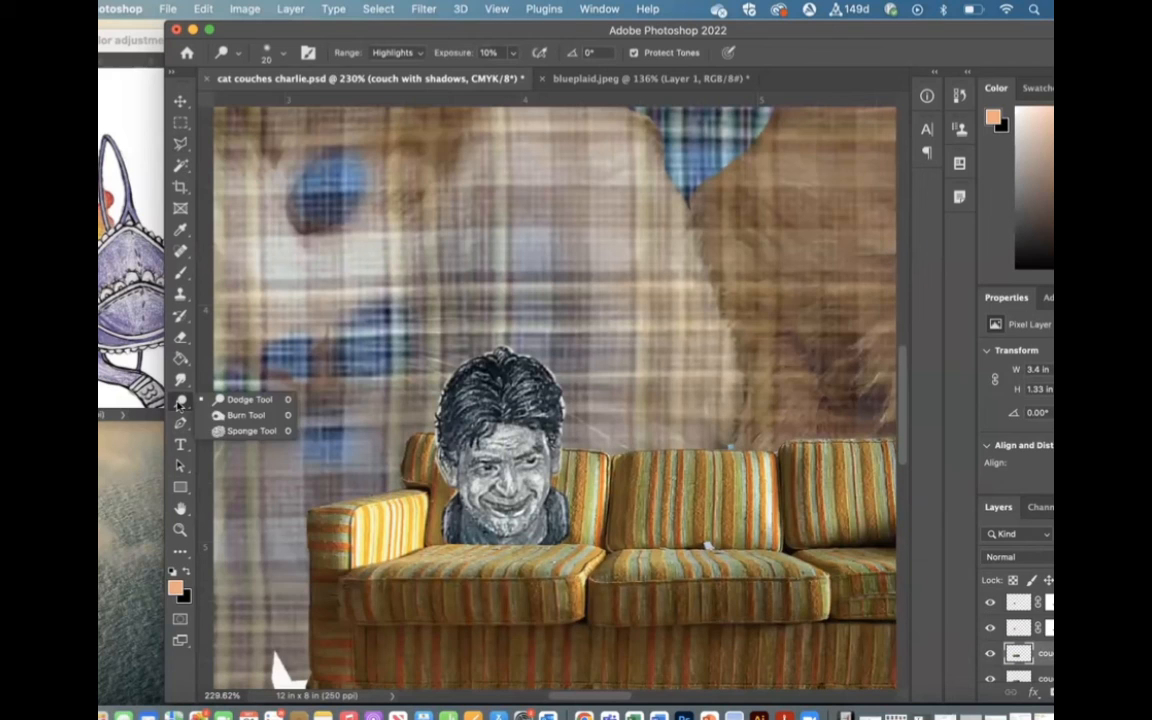
{"action": "left_click", "coordinate": [240, 414]}
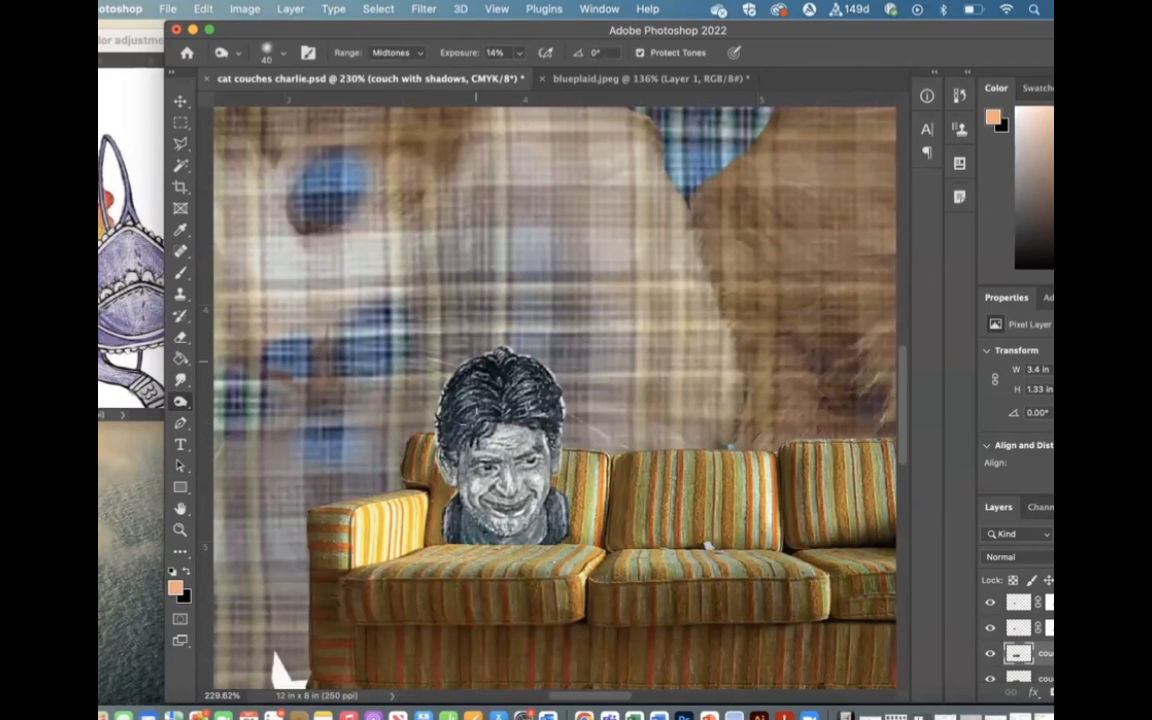
{"action": "key", "text": "bracketright"}
{"action": "key", "text": "bracketright"}
{"action": "key", "text": "bracketright"}
{"action": "key", "text": "bracketright"}
{"action": "key", "text": "bracketright"}
{"action": "key", "text": "bracketright"}
{"action": "key", "text": "bracketleft"}
{"action": "key", "text": "bracketleft"}
{"action": "key", "text": "bracketleft"}
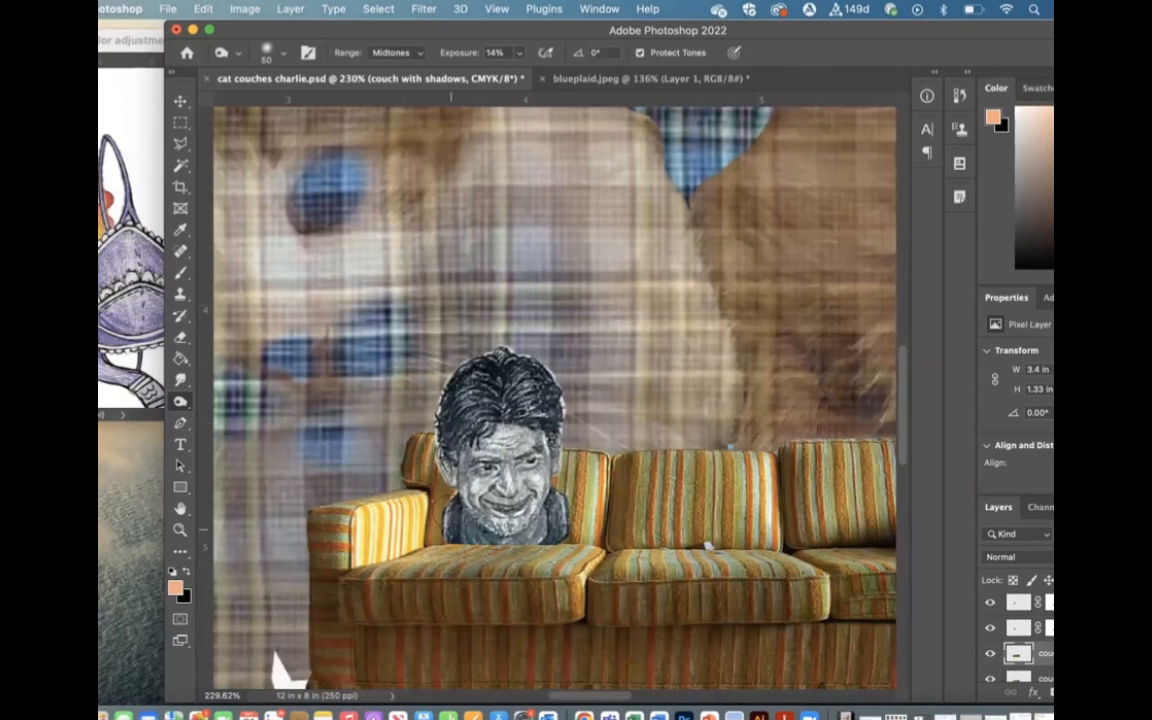
{"action": "left_click", "coordinate": [393, 53]}
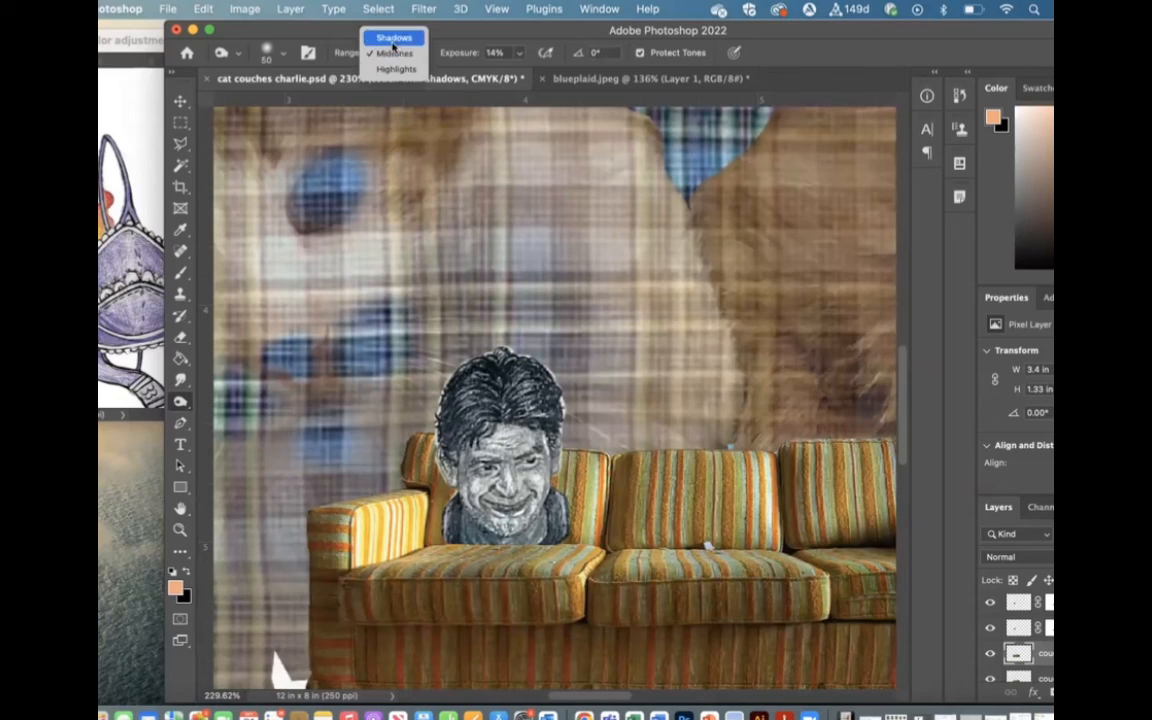
{"action": "left_click", "coordinate": [396, 69]}
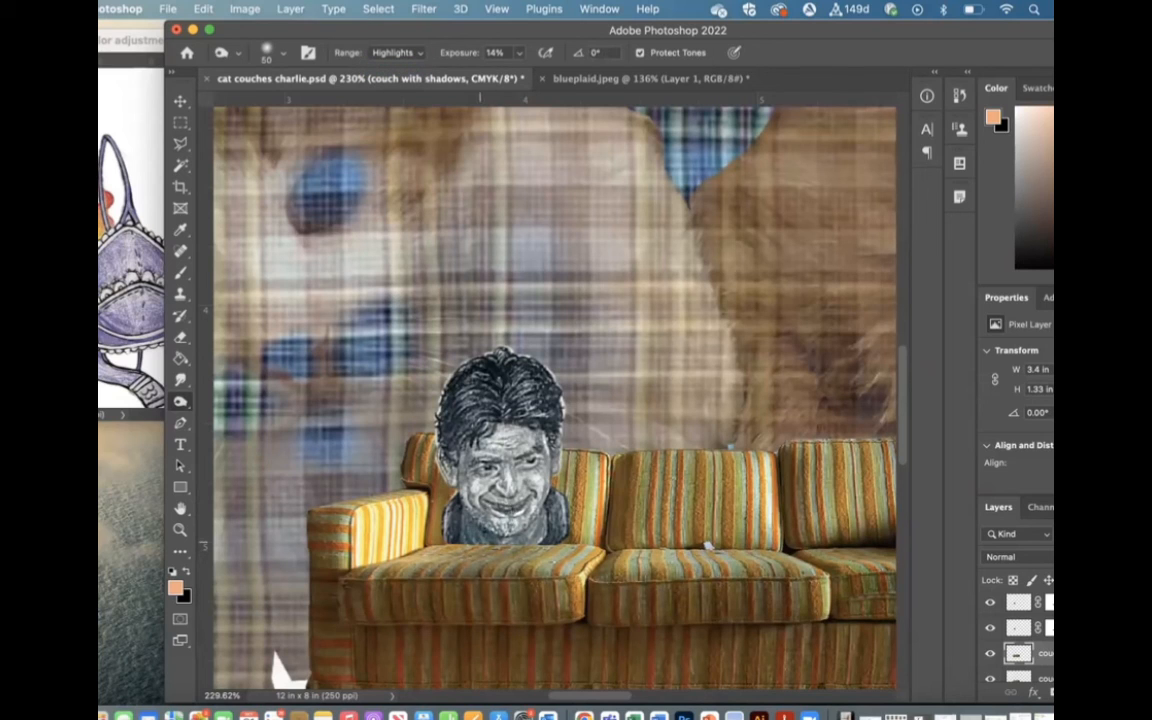
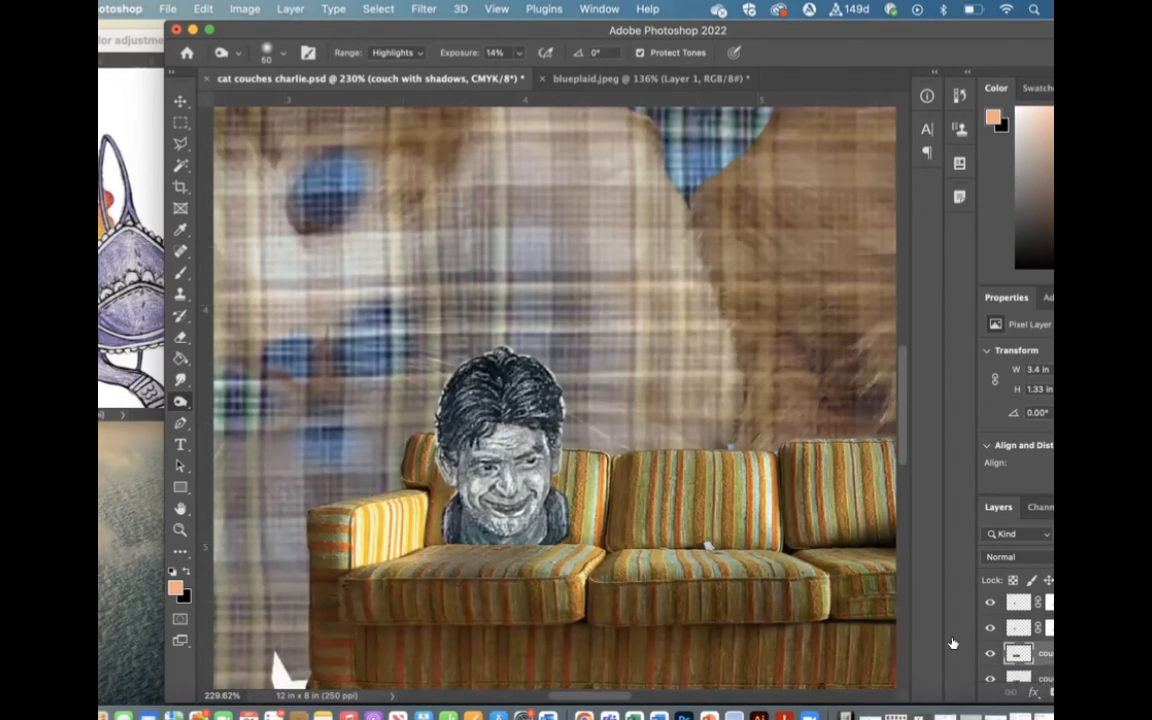
- Select the layer mask of the darken charlie layer and inspect the mask on its own
{"action": "scroll", "coordinate": [560, 590], "scroll_direction": "up", "scroll_amount": 5}
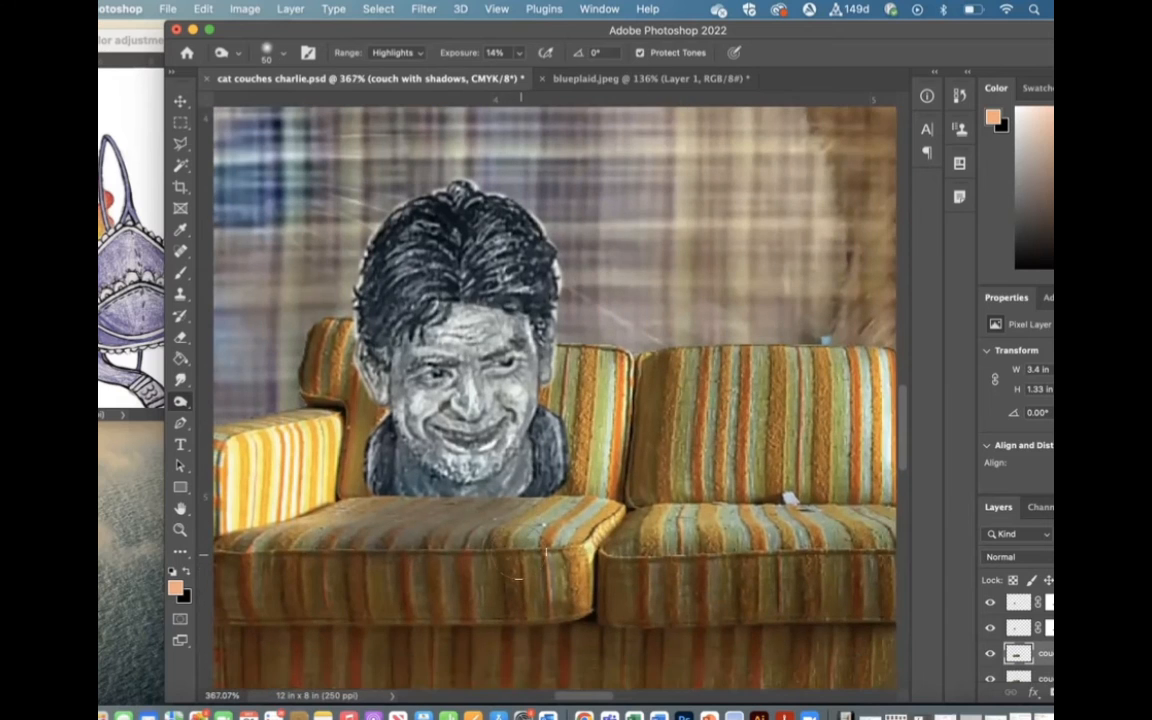
{"action": "left_click", "coordinate": [1015, 603]}
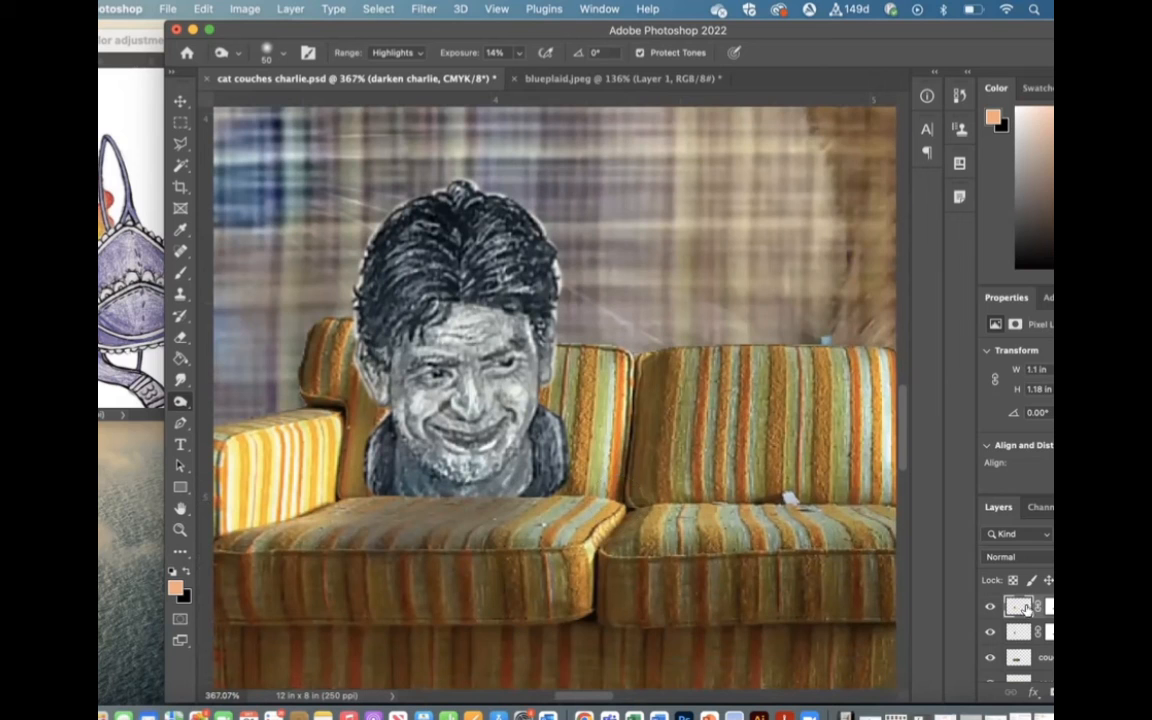
{"action": "left_click", "coordinate": [1046, 606], "text": "alt"}
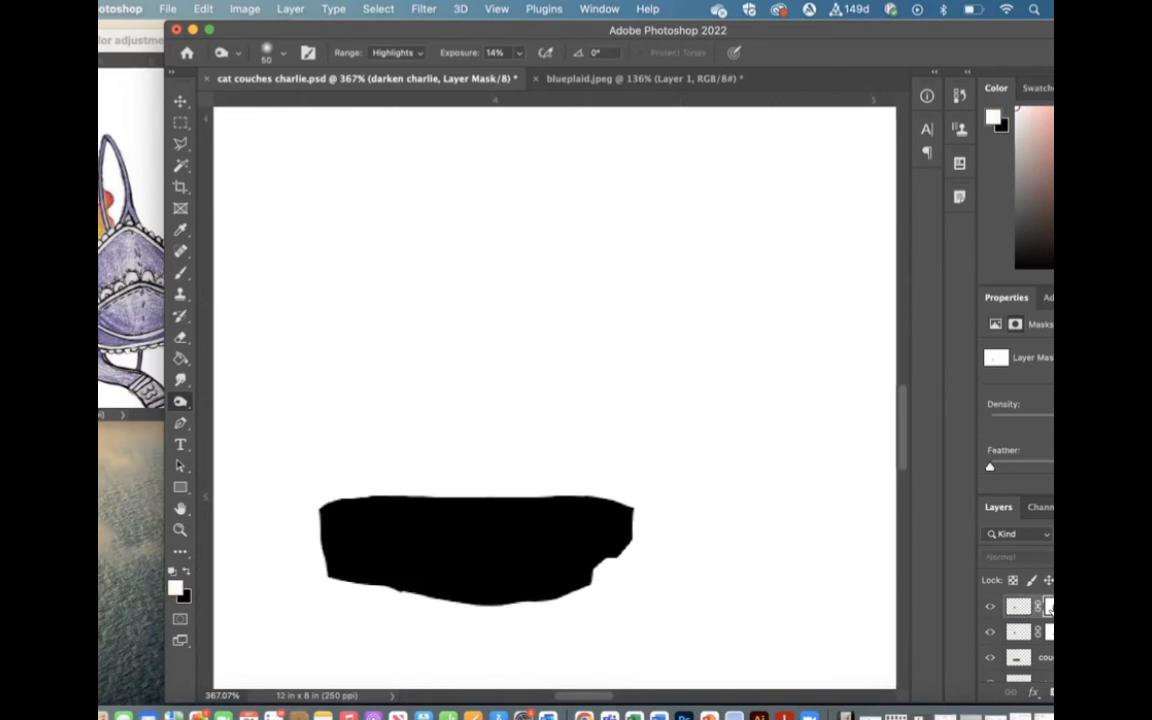
{"action": "left_click", "coordinate": [1046, 606], "text": "alt"}
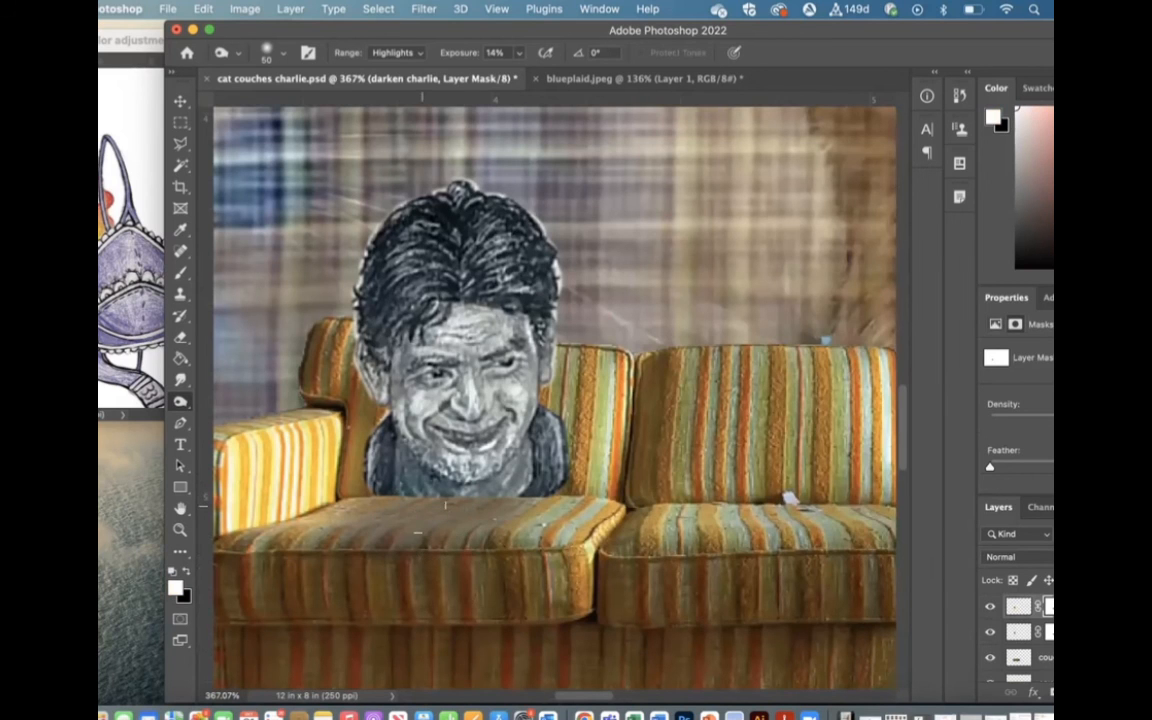
- Set up the Brush tool with white as the foreground colour, 100% opacity and a 20 px size
{"action": "key", "text": "b"}
{"action": "left_click", "coordinate": [176, 589]}
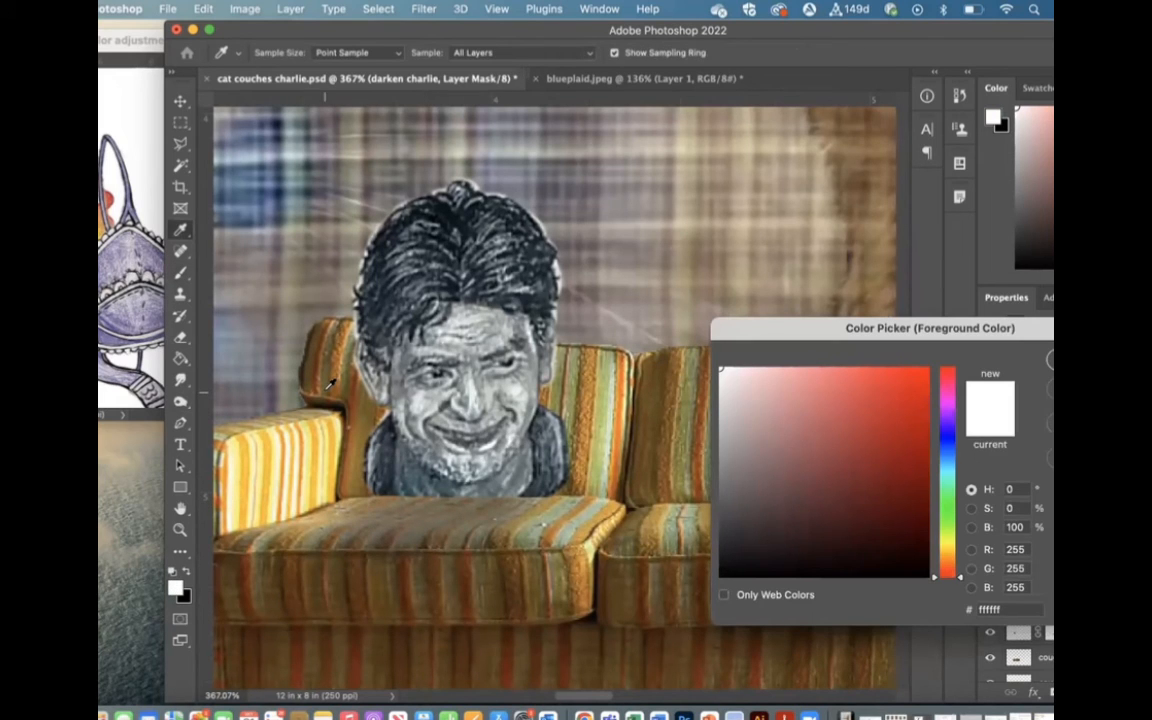
{"action": "key", "text": "Return"}
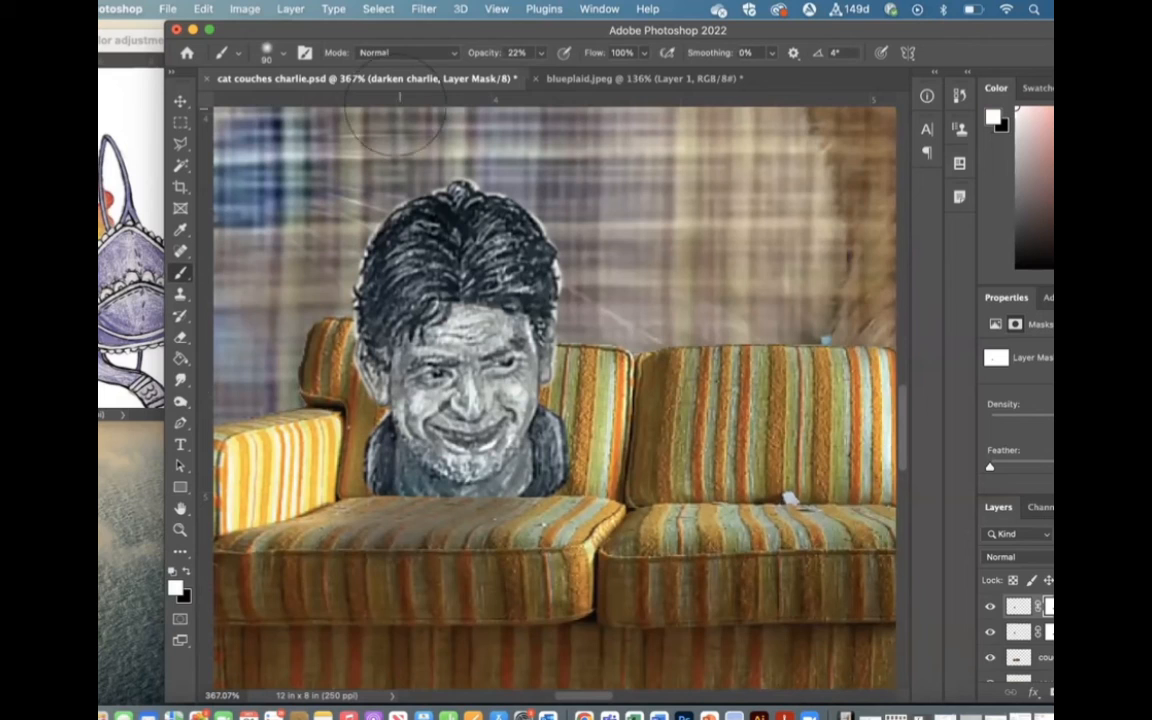
{"action": "left_click", "coordinate": [540, 52]}
{"action": "left_click_drag", "start_coordinate": [538, 71], "coordinate": [606, 71]}
{"action": "key", "text": "bracketleft"}
{"action": "scroll", "coordinate": [378, 432], "scroll_direction": "up", "scroll_amount": 3}
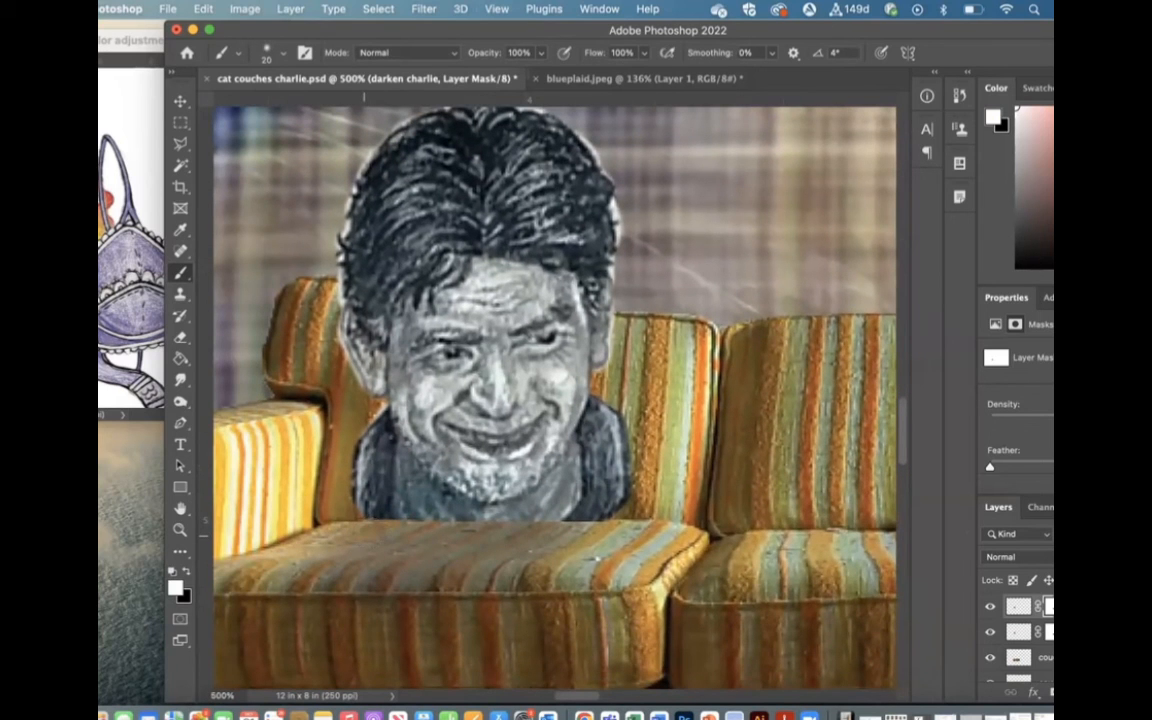
- Undo a trial mask stroke below the portrait, and switch to a black brush with 0% hardness
{"action": "left_click_drag", "start_coordinate": [376, 535], "coordinate": [390, 540]}
{"action": "key", "text": "super+z"}
{"action": "key", "text": "x"}
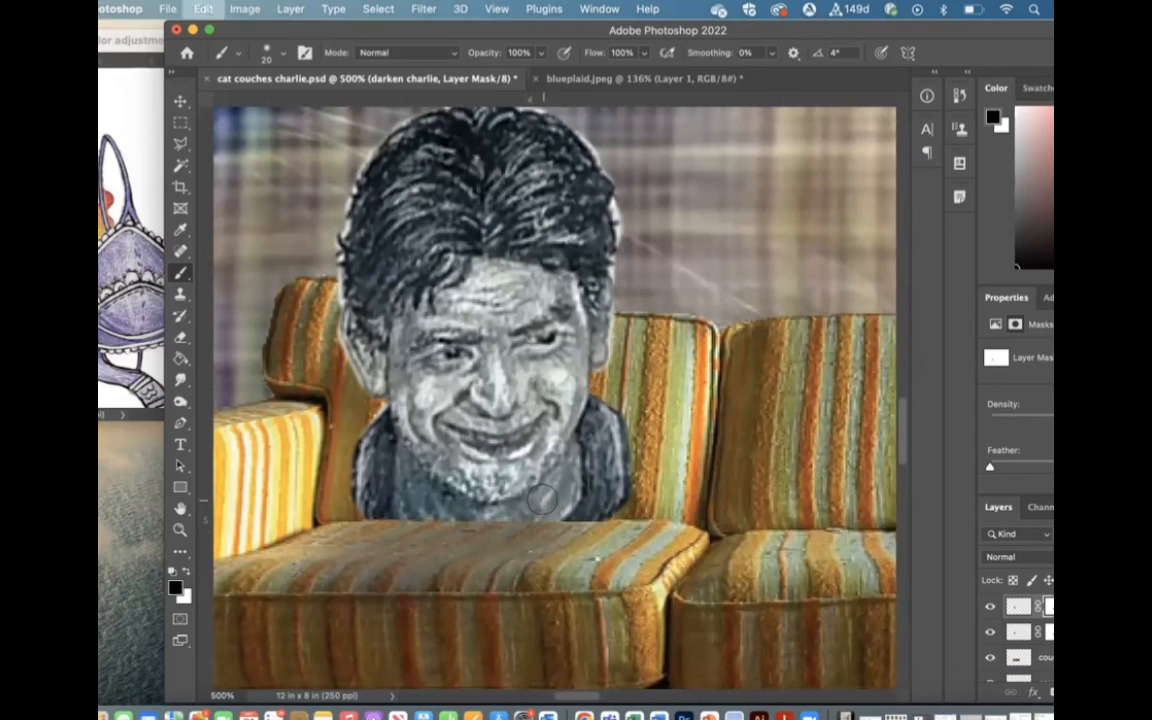
{"action": "left_click", "coordinate": [243, 52]}
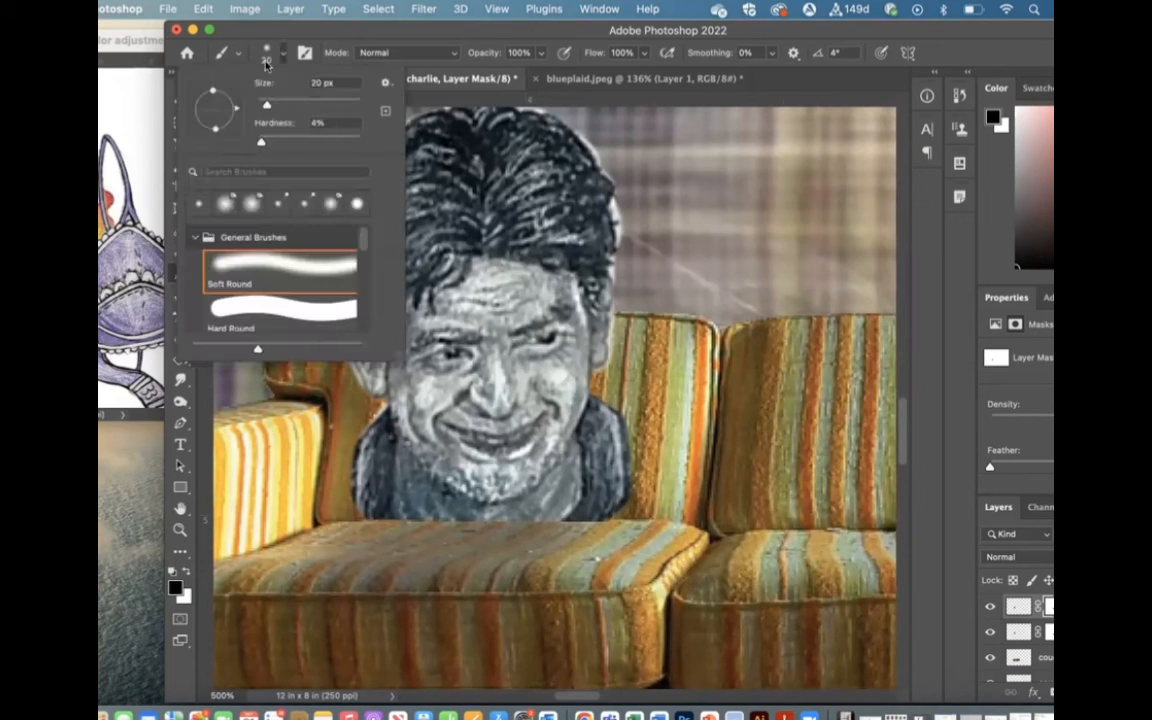
{"action": "left_click_drag", "start_coordinate": [261, 145], "coordinate": [226, 145]}
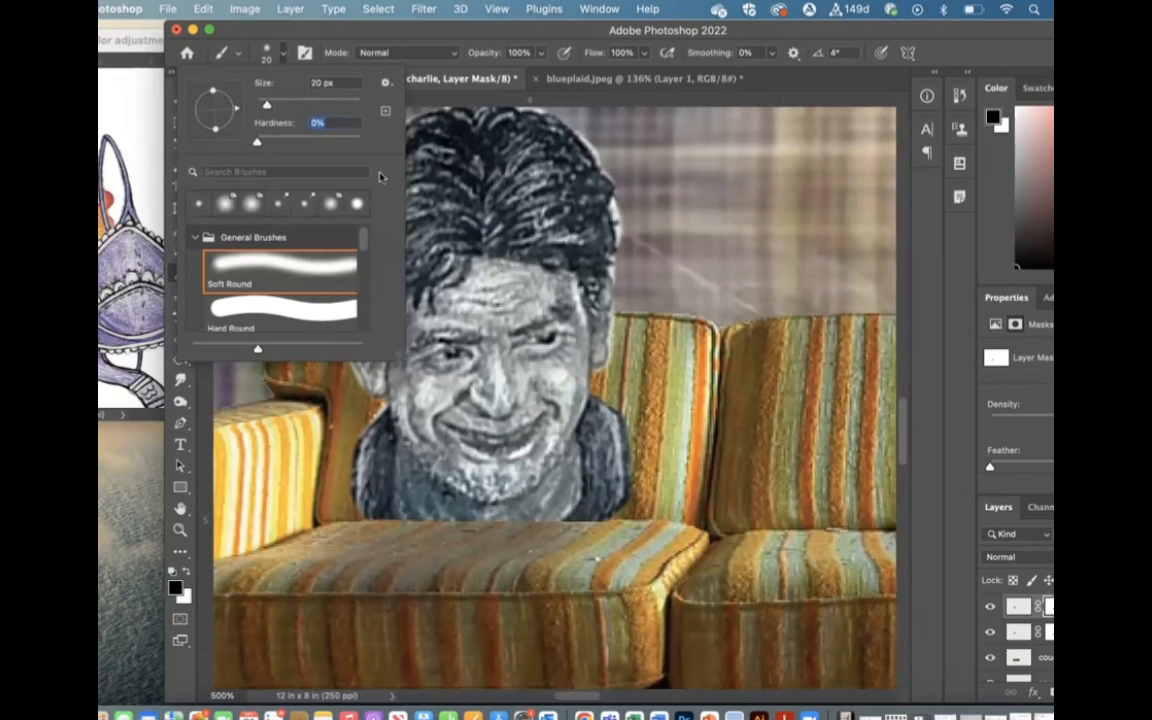
- Paint the mask black along the portrait's lower edge, refining at 9 px, make a test dab on the couch, and check the mask alone
{"action": "left_click", "coordinate": [844, 579]}
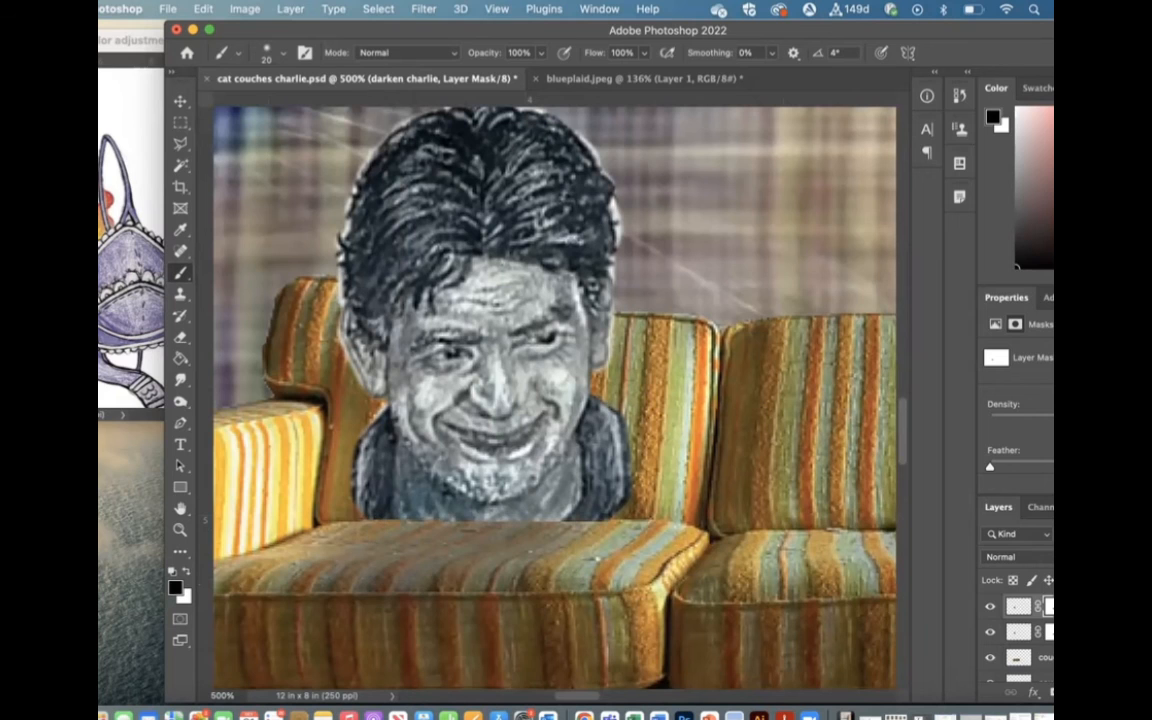
{"action": "left_click", "coordinate": [1047, 606], "text": "alt"}
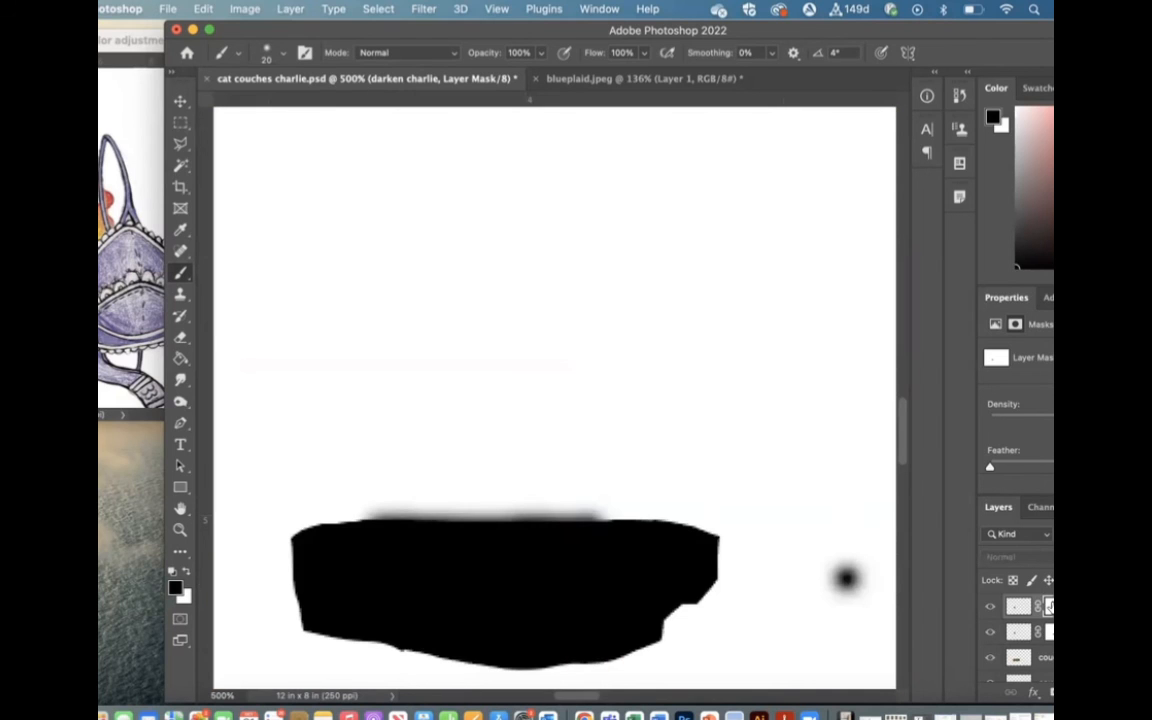
{"action": "left_click", "coordinate": [1049, 607], "text": "alt"}
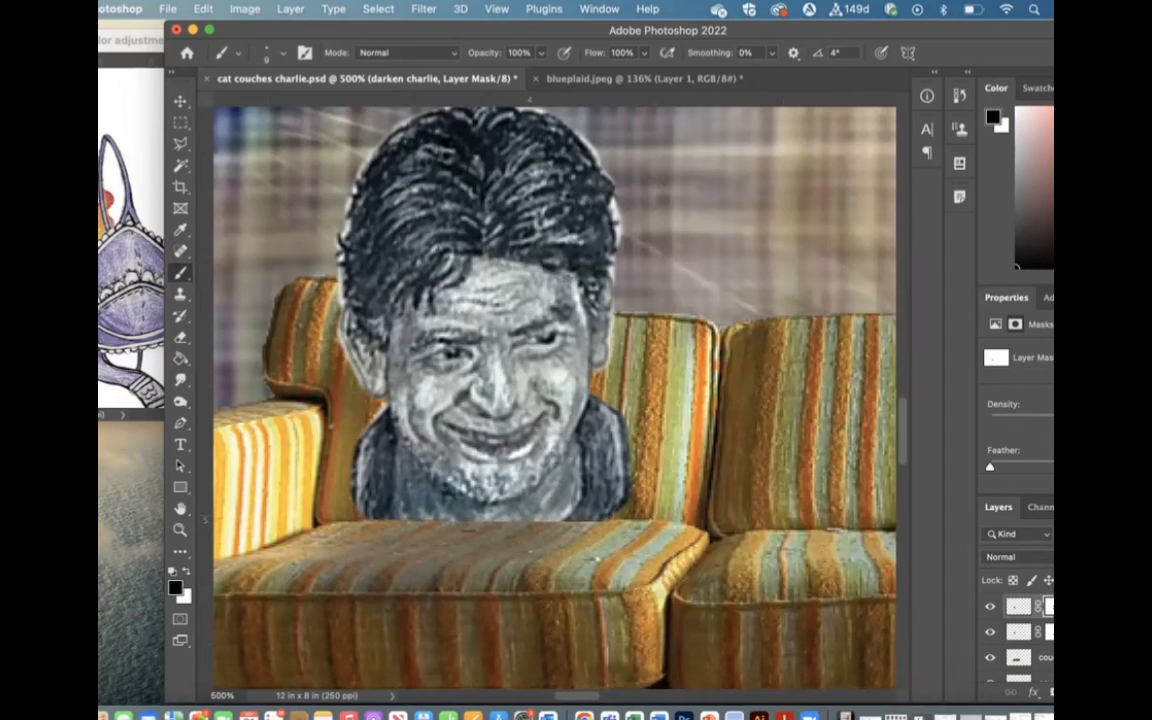
{"action": "left_click", "coordinate": [1050, 606], "text": "alt"}
{"action": "left_click", "coordinate": [1050, 606], "text": "alt"}
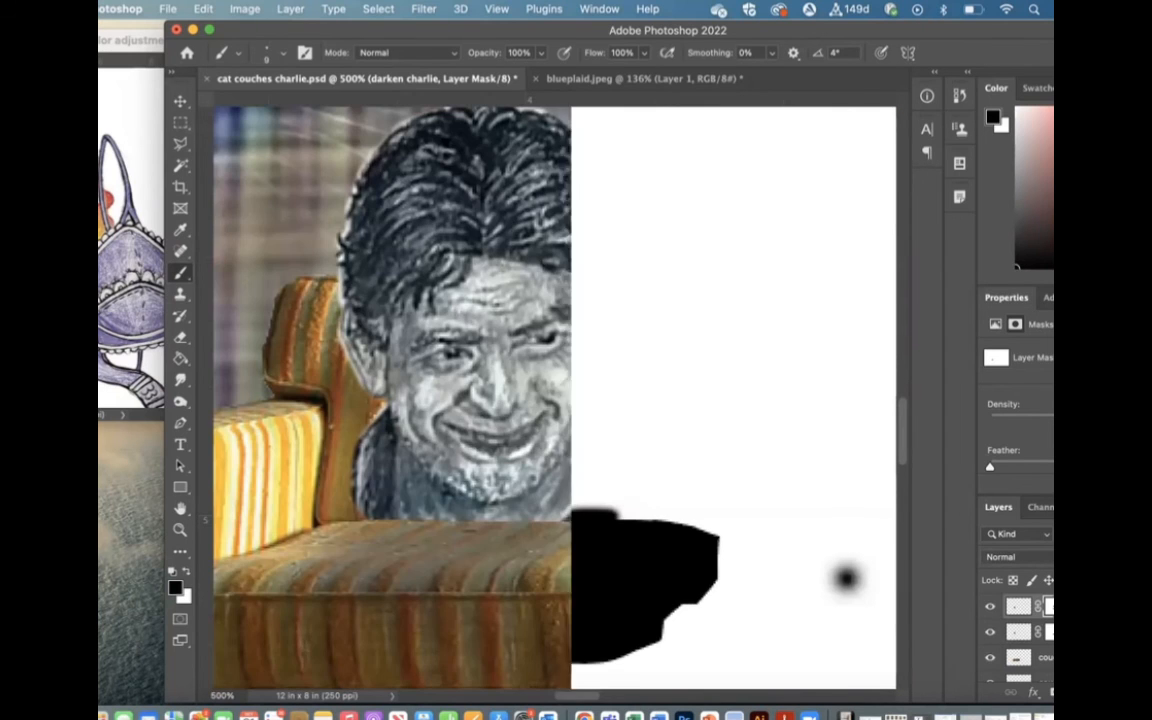
{"action": "left_click", "coordinate": [1050, 606], "text": "alt"}
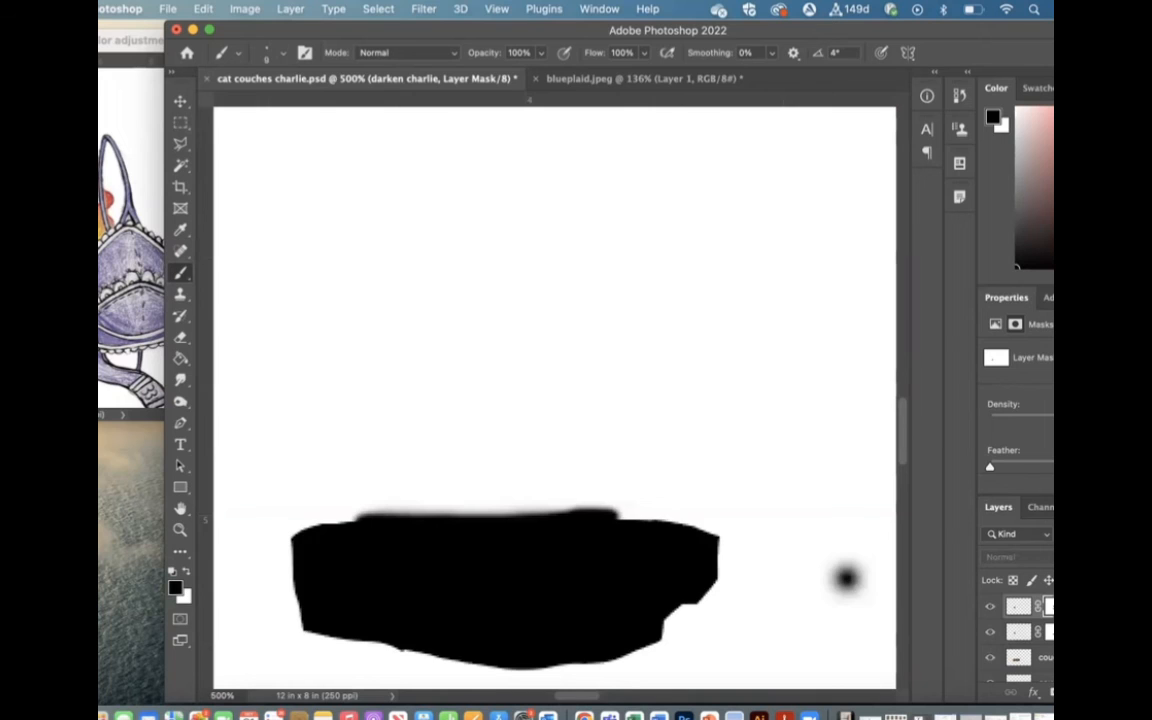
{"action": "left_click", "coordinate": [1050, 606], "text": "alt"}
- Paint white on the mask along the portrait's lower edge to bring it down to the seat cushion, and return to black
{"action": "key", "text": "x"}
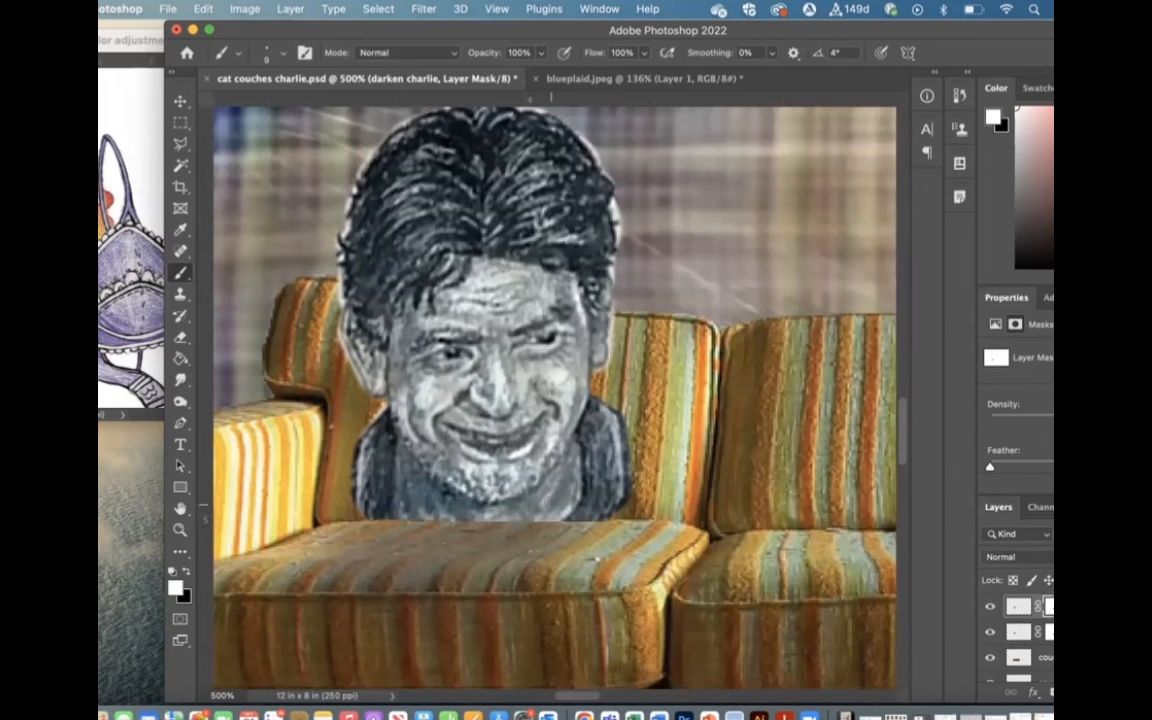
{"action": "left_click_drag", "start_coordinate": [596, 518], "coordinate": [539, 518]}
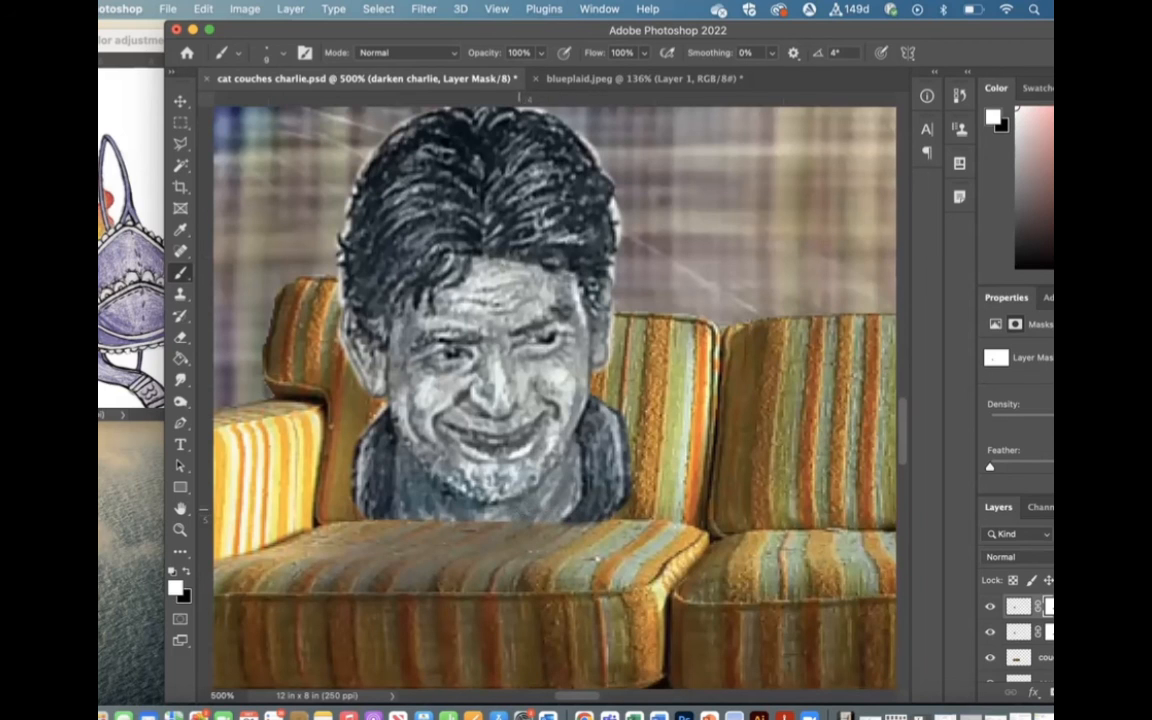
{"action": "left_click_drag", "start_coordinate": [509, 517], "coordinate": [365, 512]}
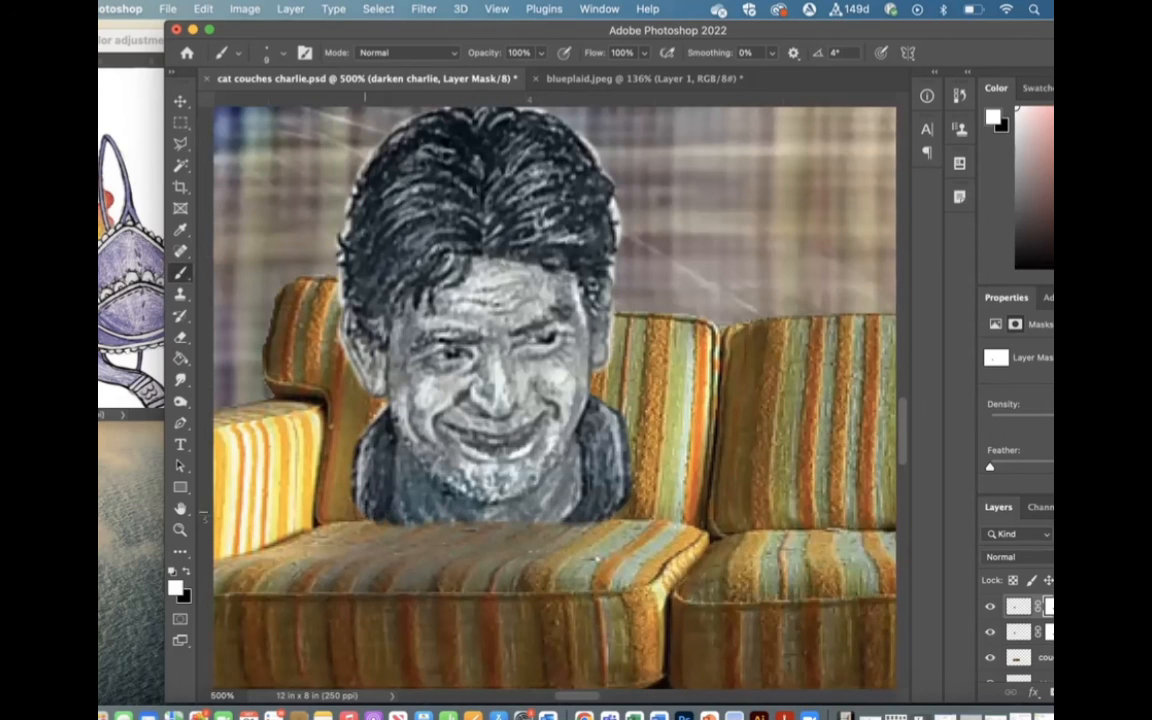
{"action": "key", "text": "x"}
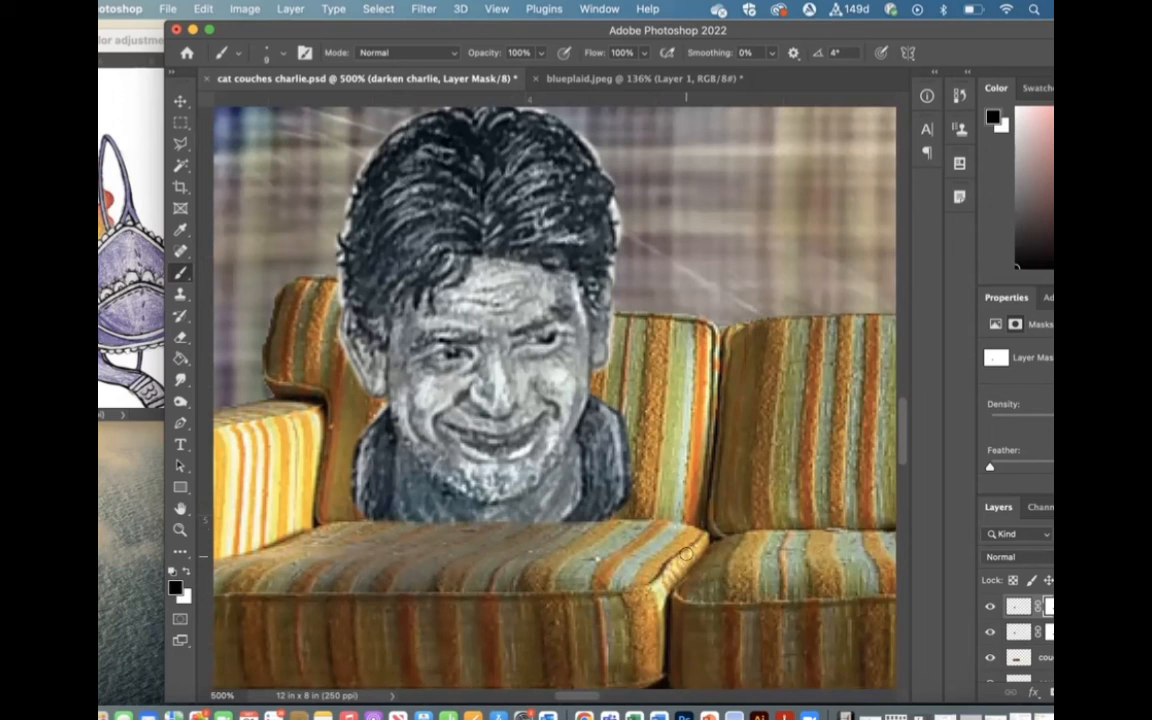
- Compare the portrait with the darken charlie layer hidden and shown, both close up and in the wider collage
{"action": "left_click", "coordinate": [988, 607]}
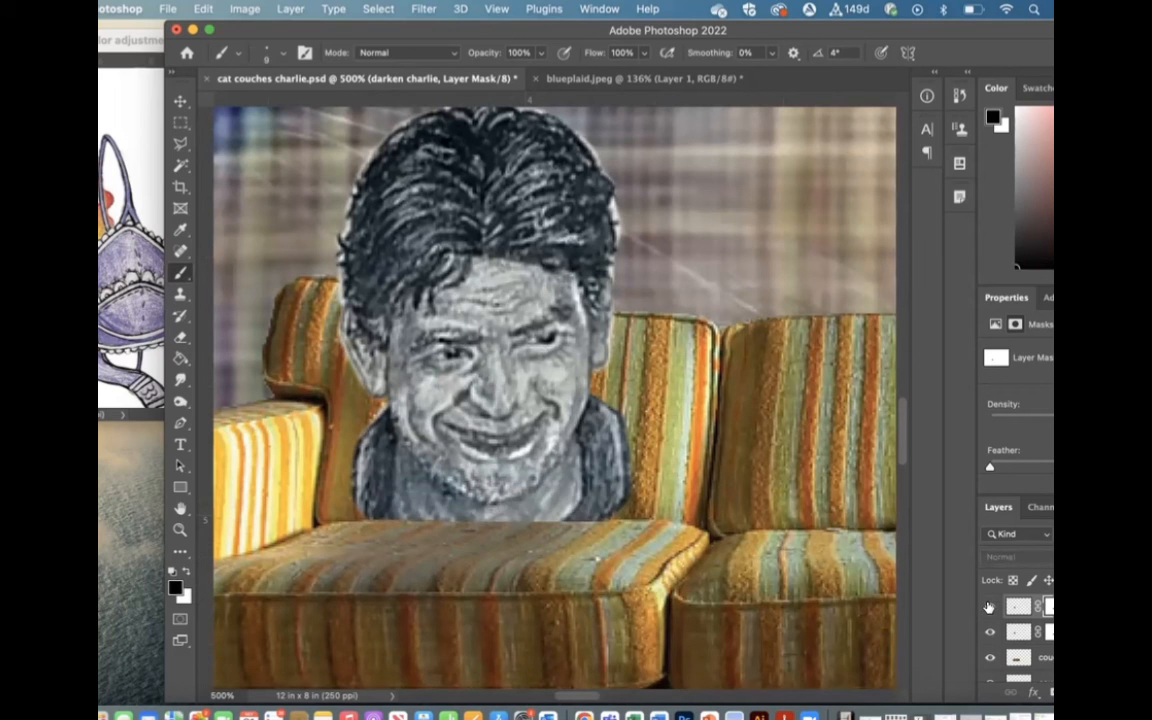
{"action": "left_click", "coordinate": [988, 607]}
{"action": "left_click", "coordinate": [988, 607]}
{"action": "left_click", "coordinate": [988, 607]}
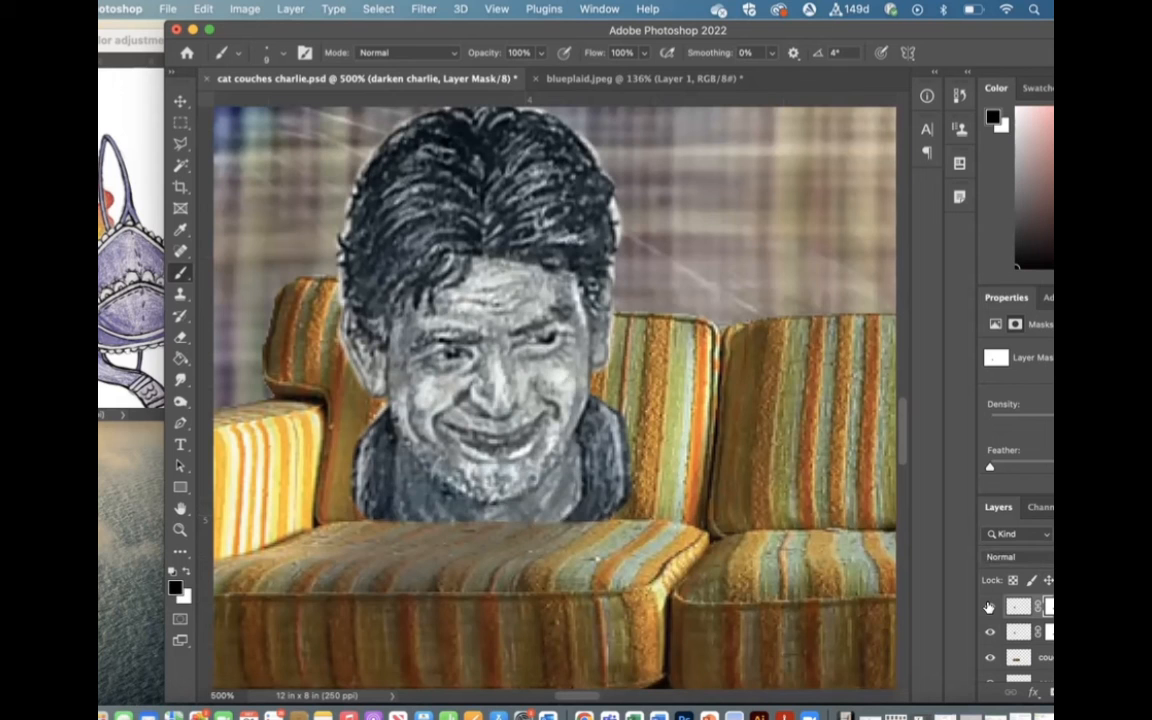
{"action": "key", "text": "super+minus"}
{"action": "key", "text": "super+minus"}
{"action": "key", "text": "super+minus"}
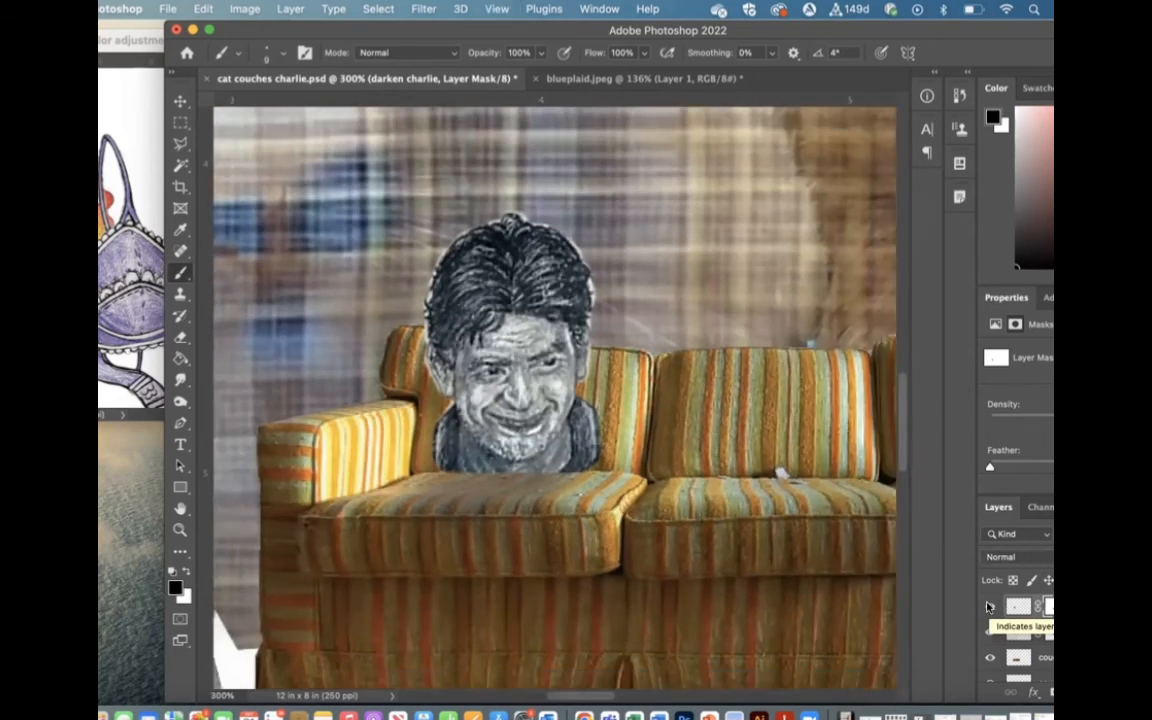
{"action": "key", "text": "super+minus"}
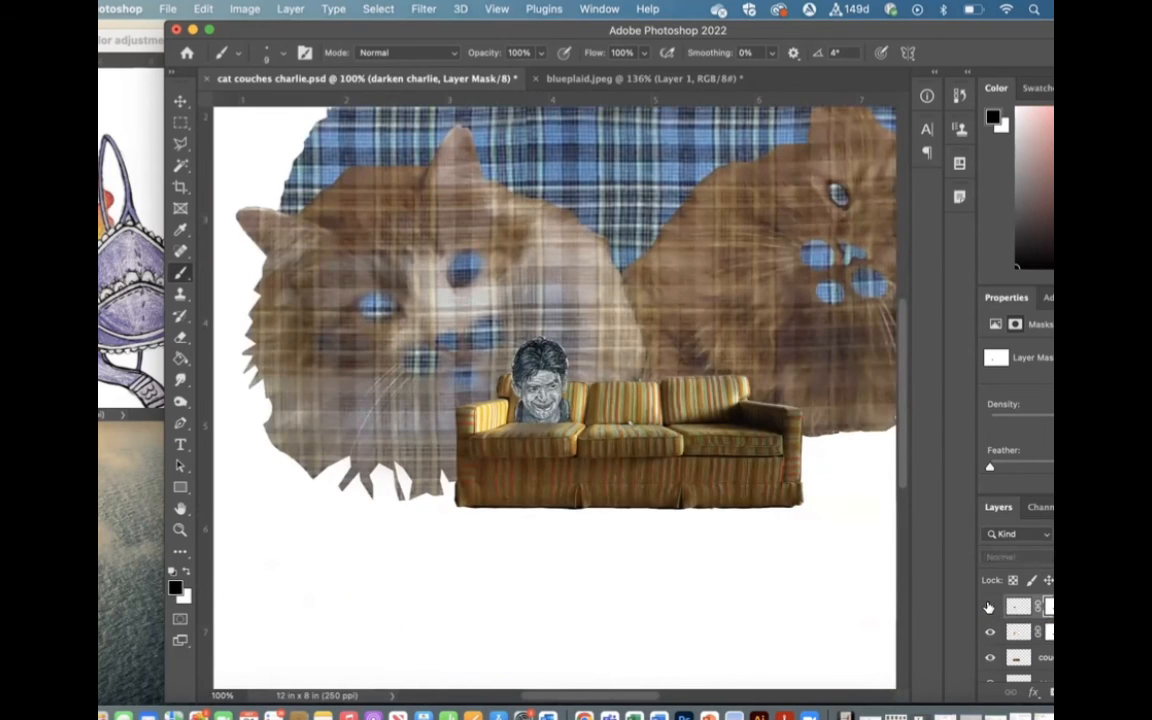